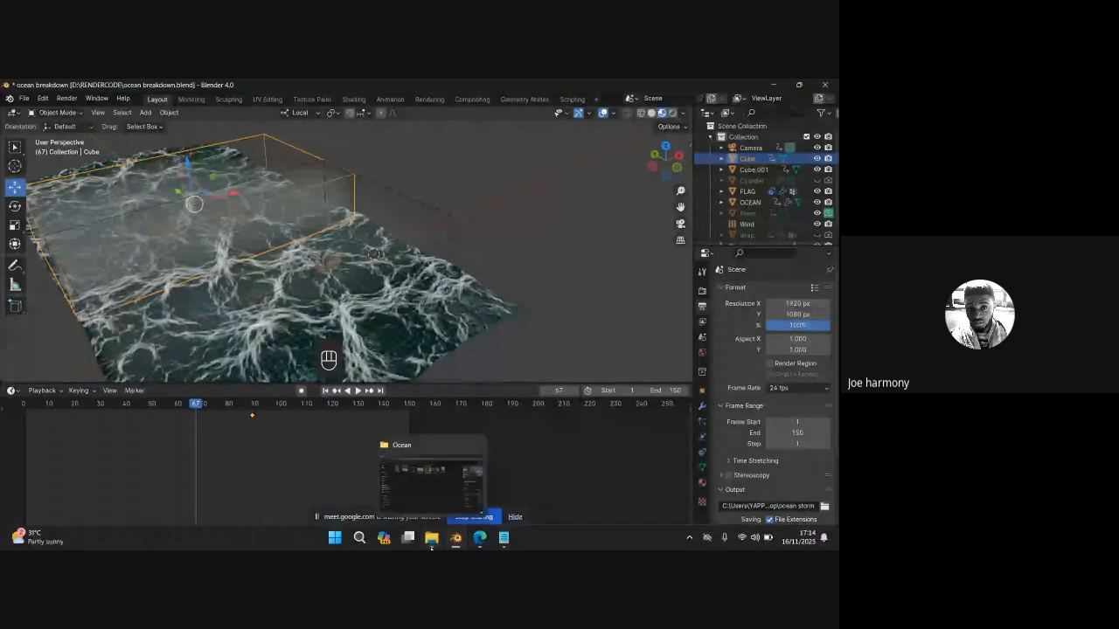
Step: Look at the rendered videos in the Ocean folder, and return to Blender for a closer view of the finished ocean
click(431, 545)
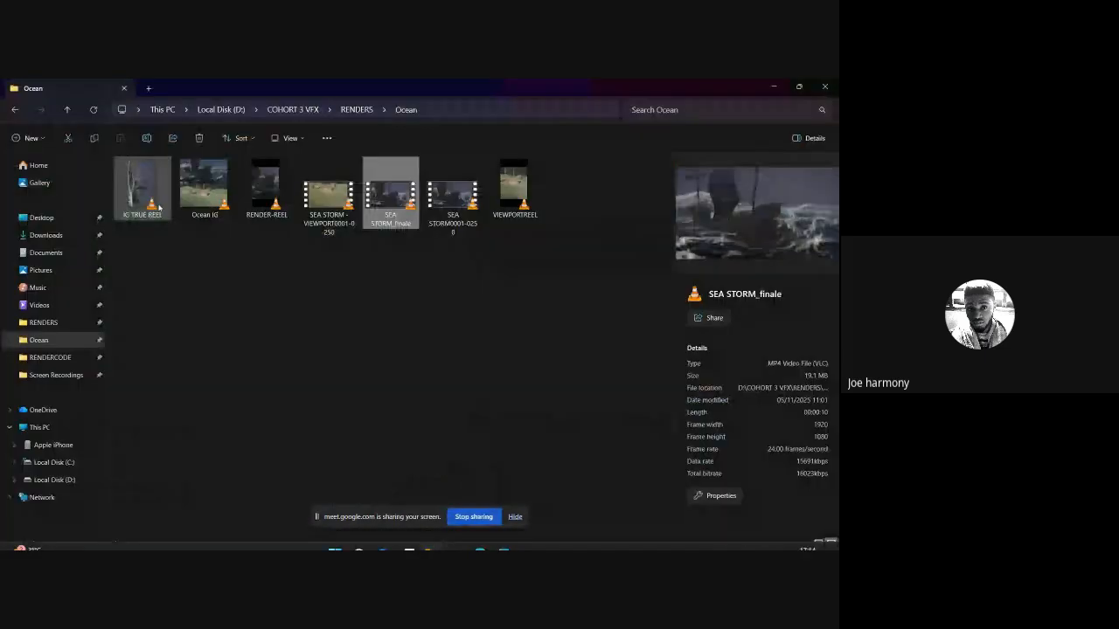
key(alt+Tab)
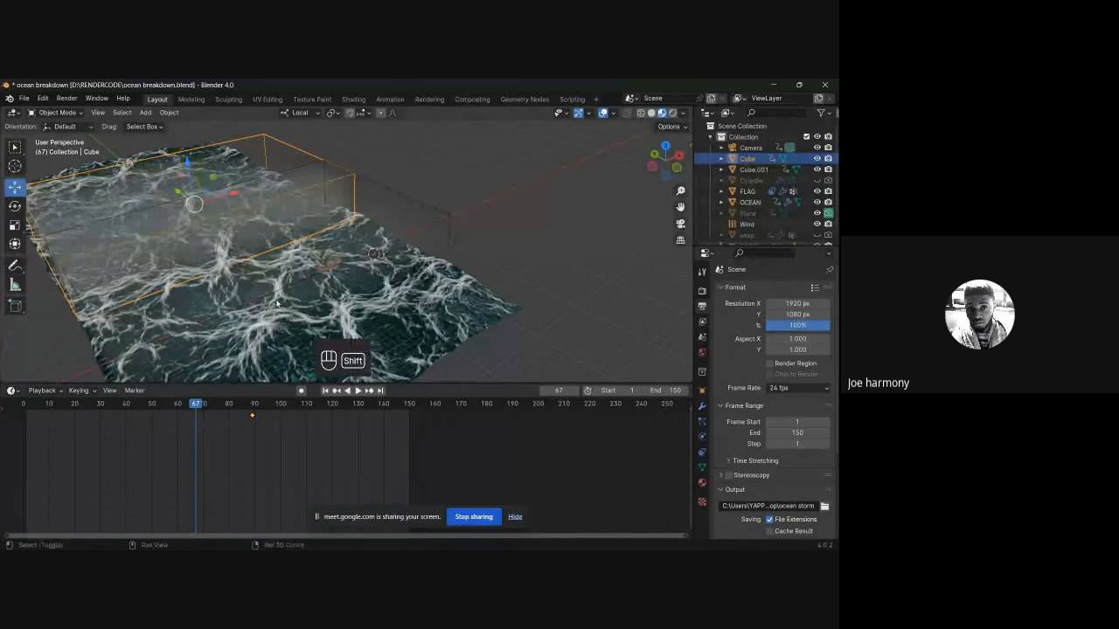
shift+middle_drag(277, 305, 384, 255)
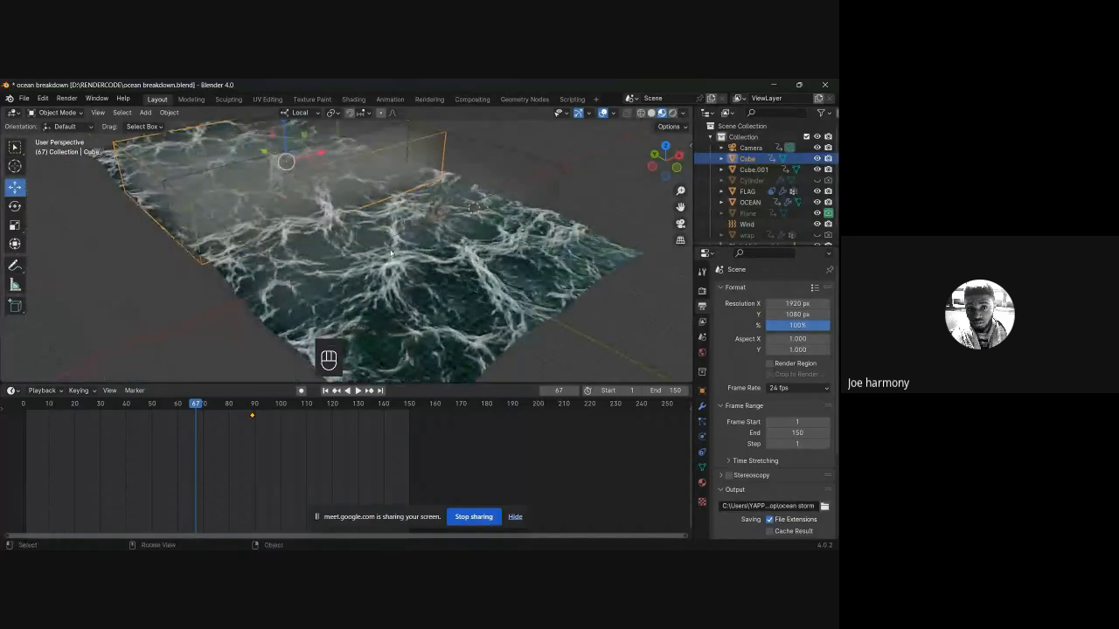
scroll(397, 253, up, 2)
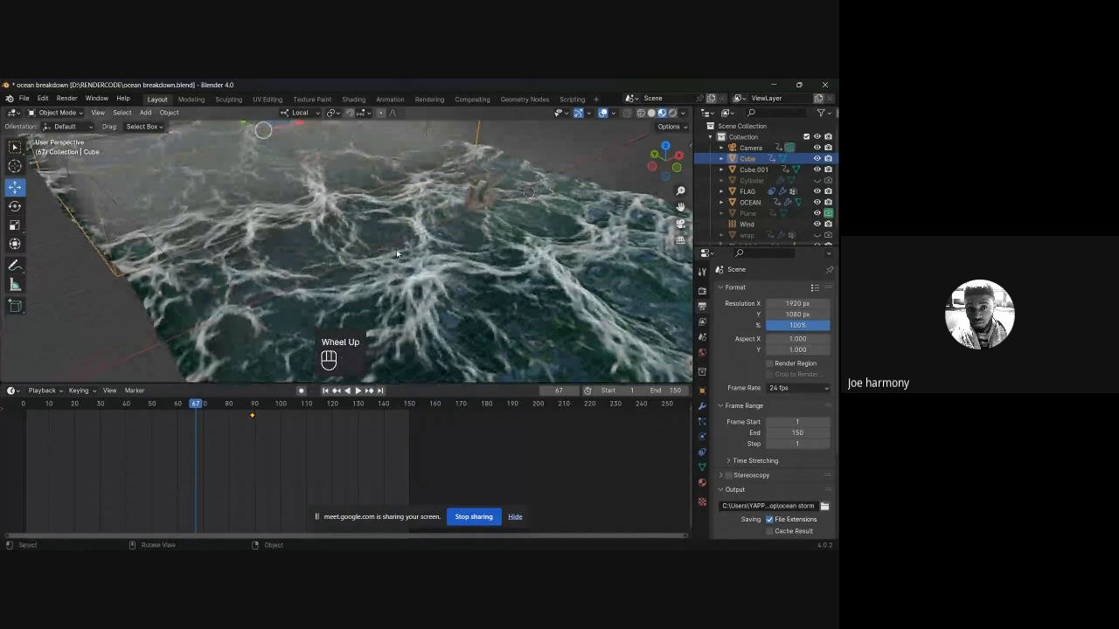
scroll(432, 220, up, 1)
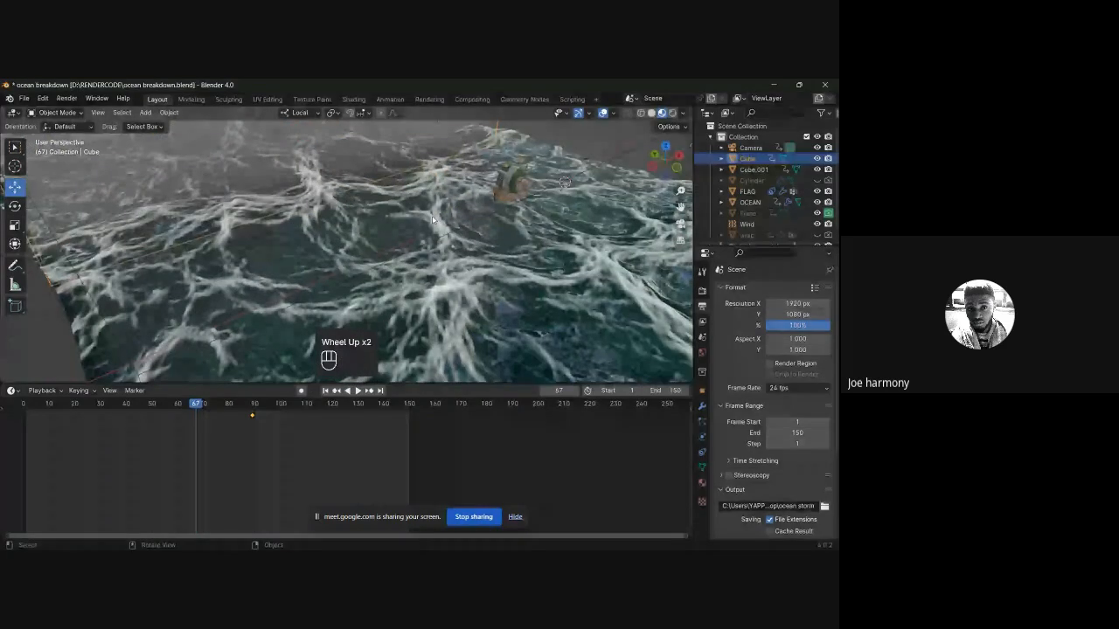
Step: Select the OCEAN object and display the scene in solid shading
click(432, 219)
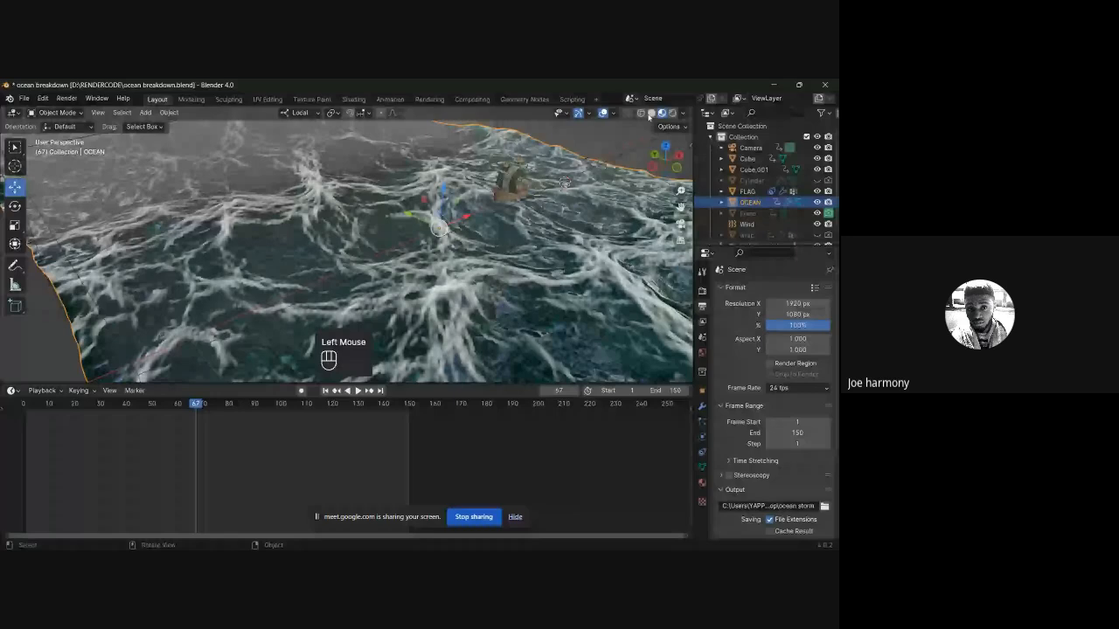
click(388, 215)
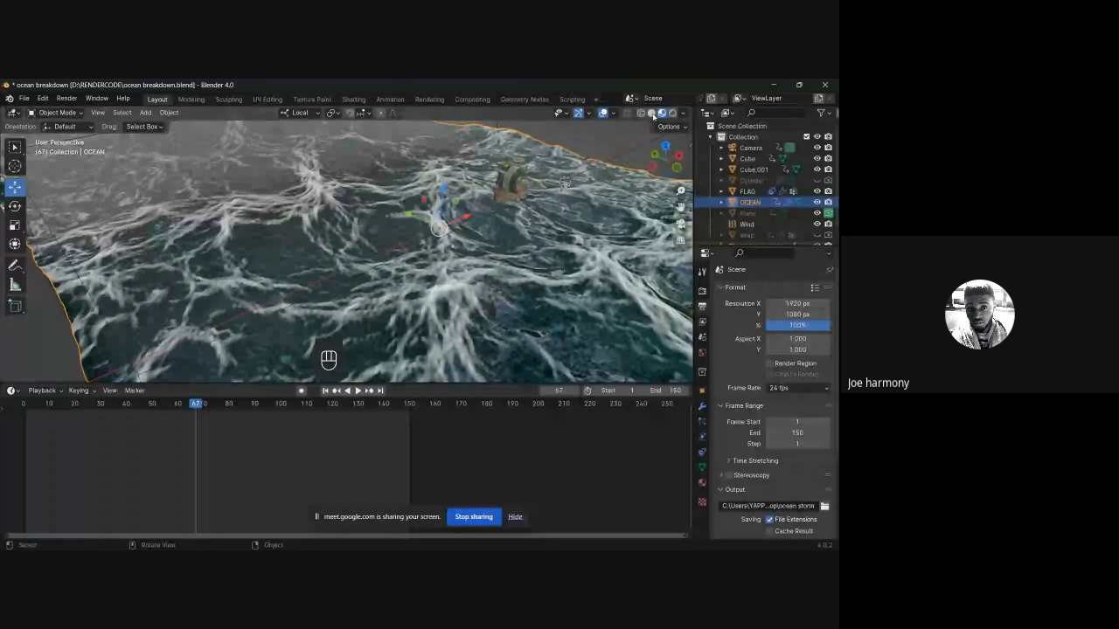
click(651, 113)
Step: Examine the untextured ocean surface and the ship floating on it from several angles
mouse_move(507, 236)
middle_down()
mouse_move(466, 265)
mouse_move(614, 247)
mouse_move(575, 311)
middle_up()
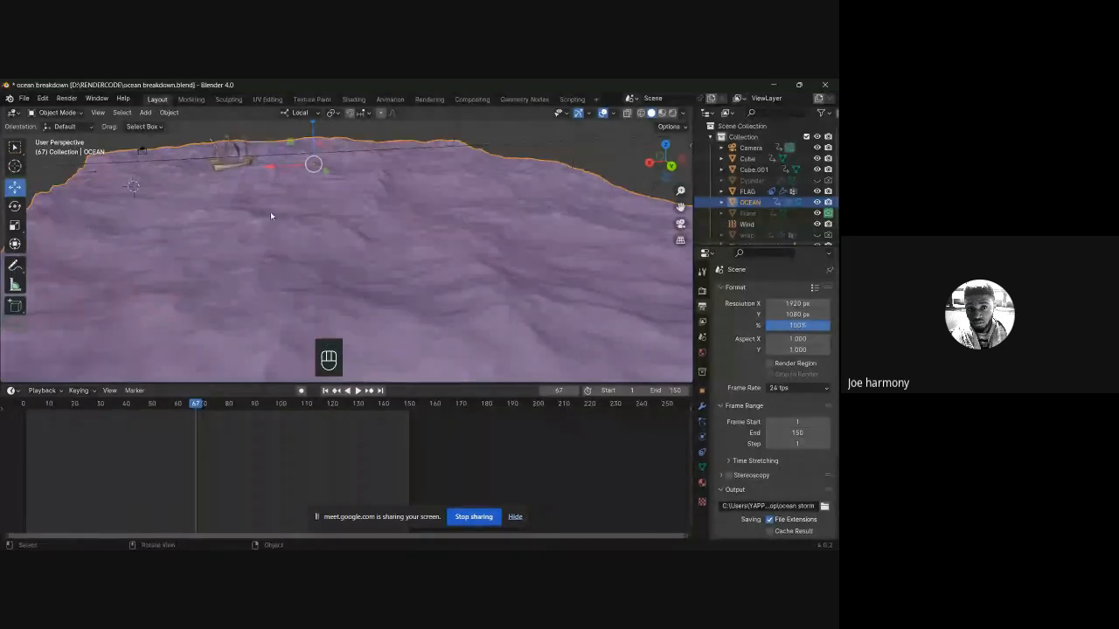
middle_drag(270, 212, 431, 211)
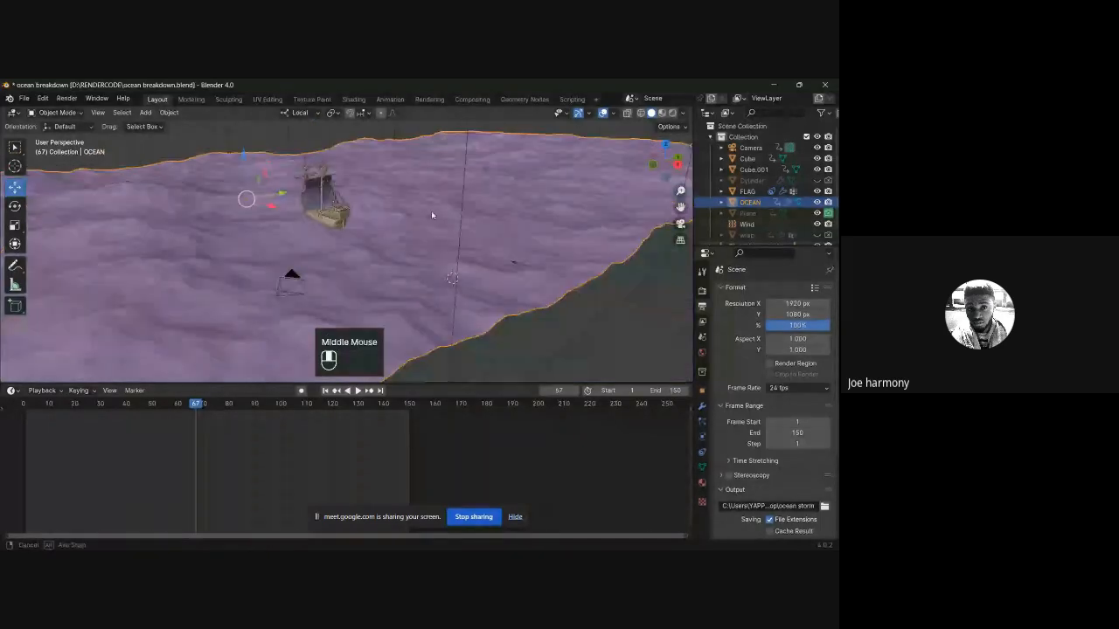
scroll(364, 225, up, 4)
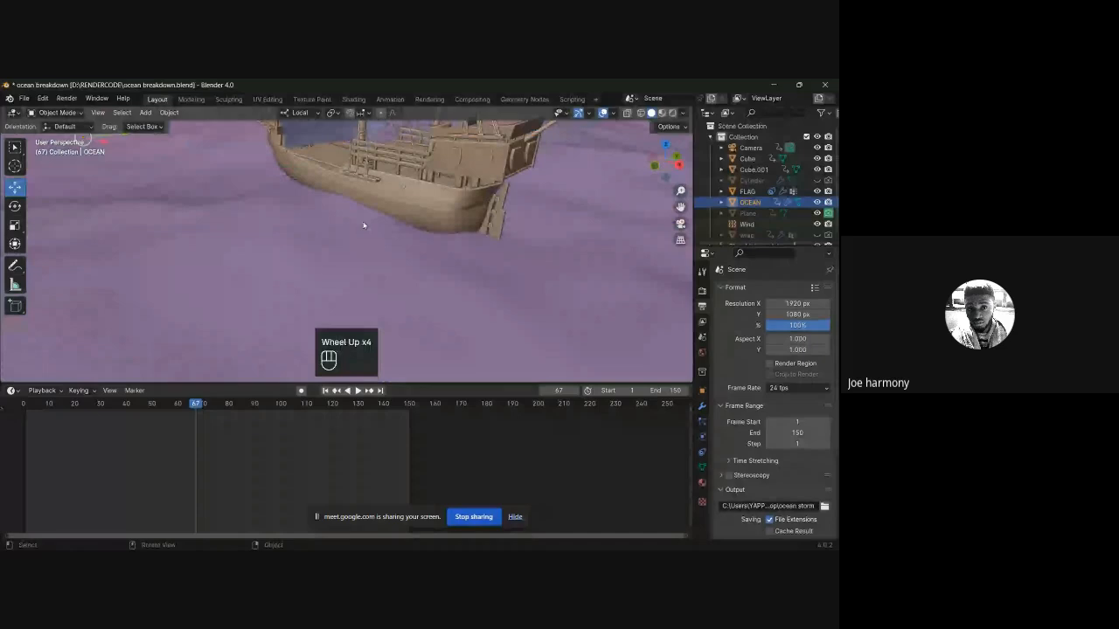
shift+scroll(464, 206, down, 2)
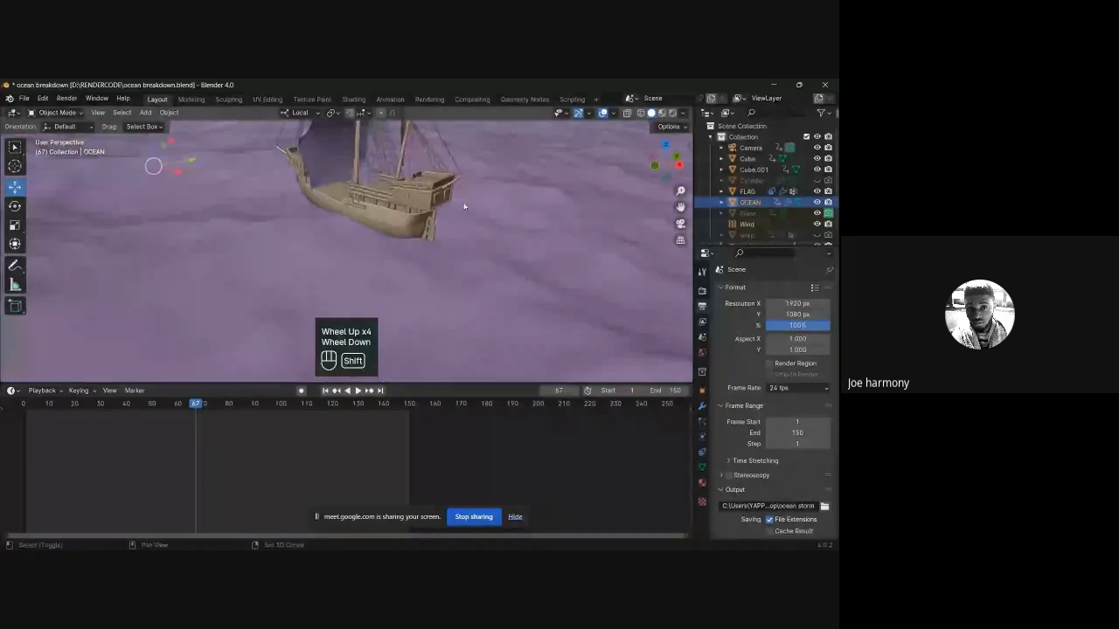
shift+middle_drag(464, 207, 472, 245)
scroll(457, 248, down, 2)
scroll(482, 240, up, 3)
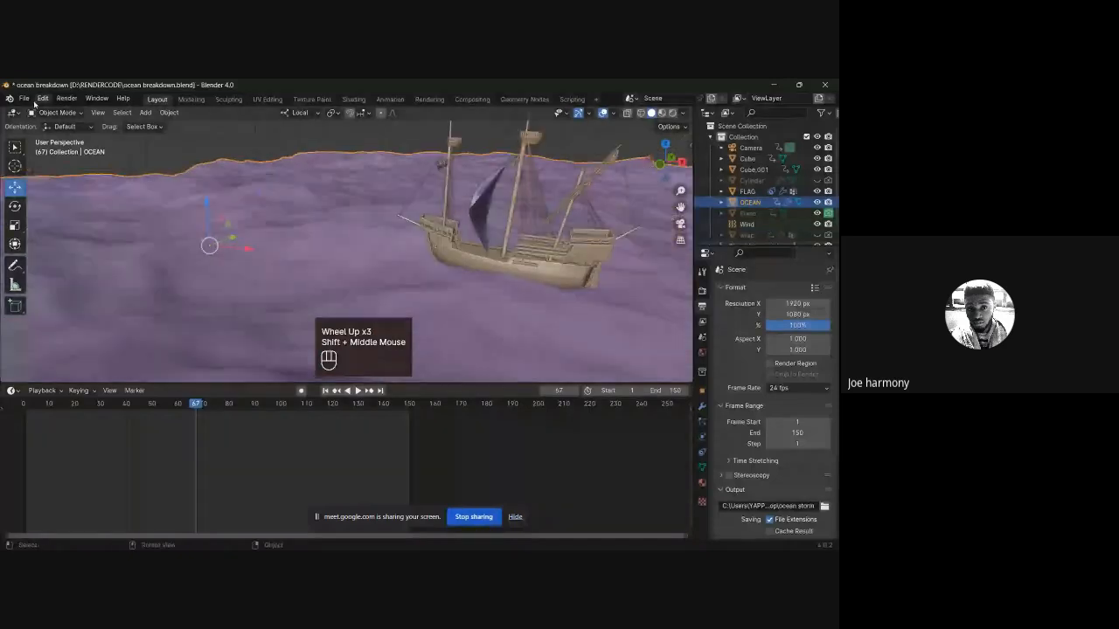
Step: Start a new General file without saving the ocean breakdown scene, and make the timeline area slightly taller
click(25, 99)
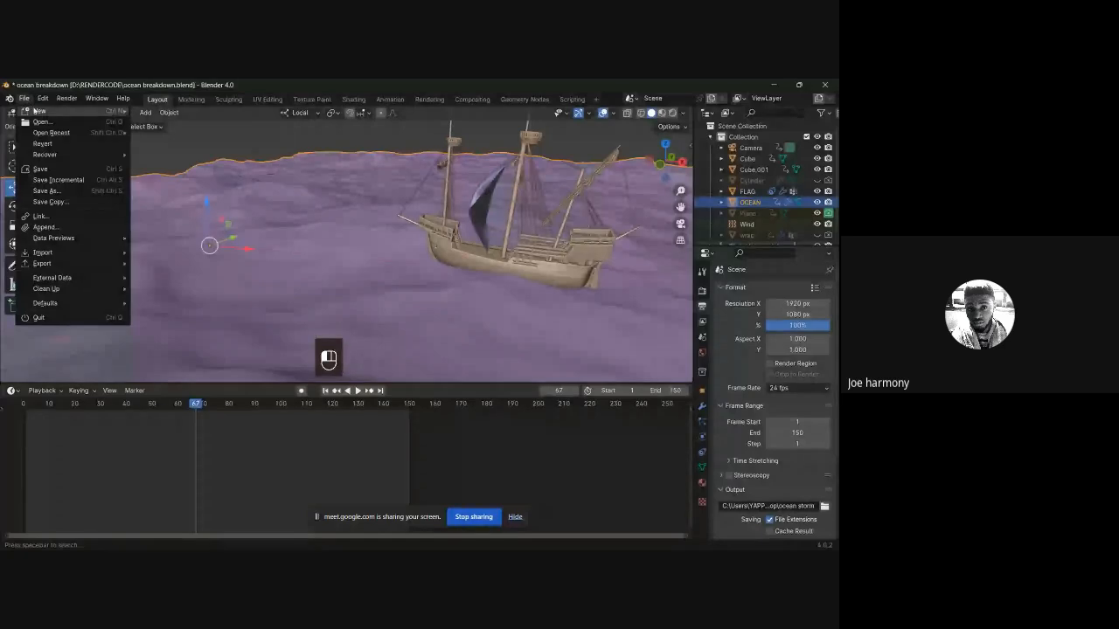
mouse_move(39, 110)
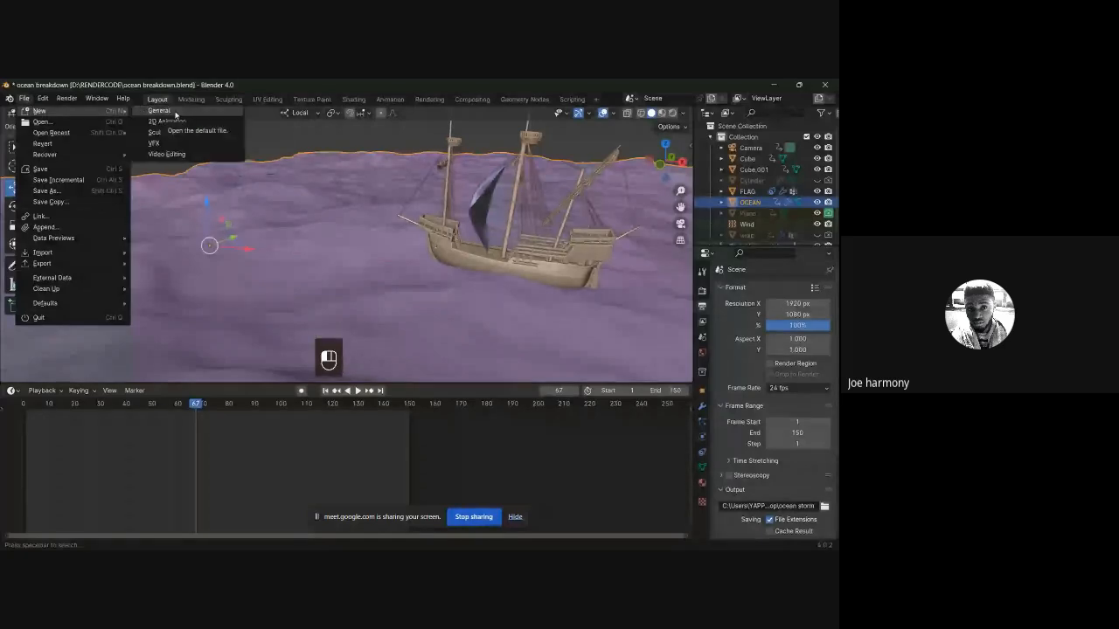
click(176, 115)
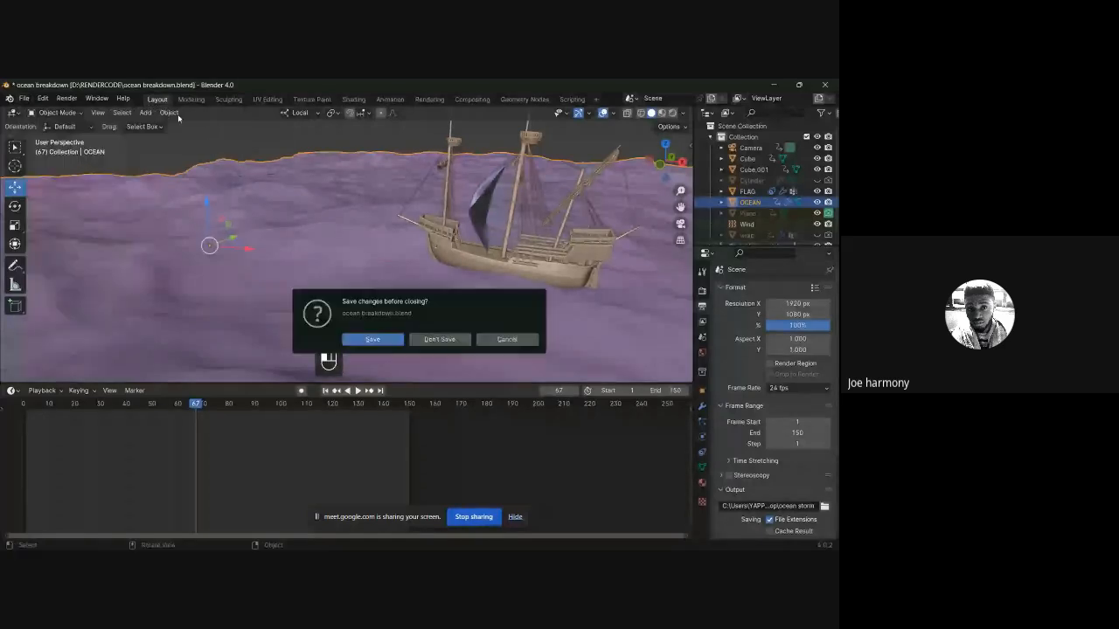
click(439, 340)
scroll(356, 302, down, 2)
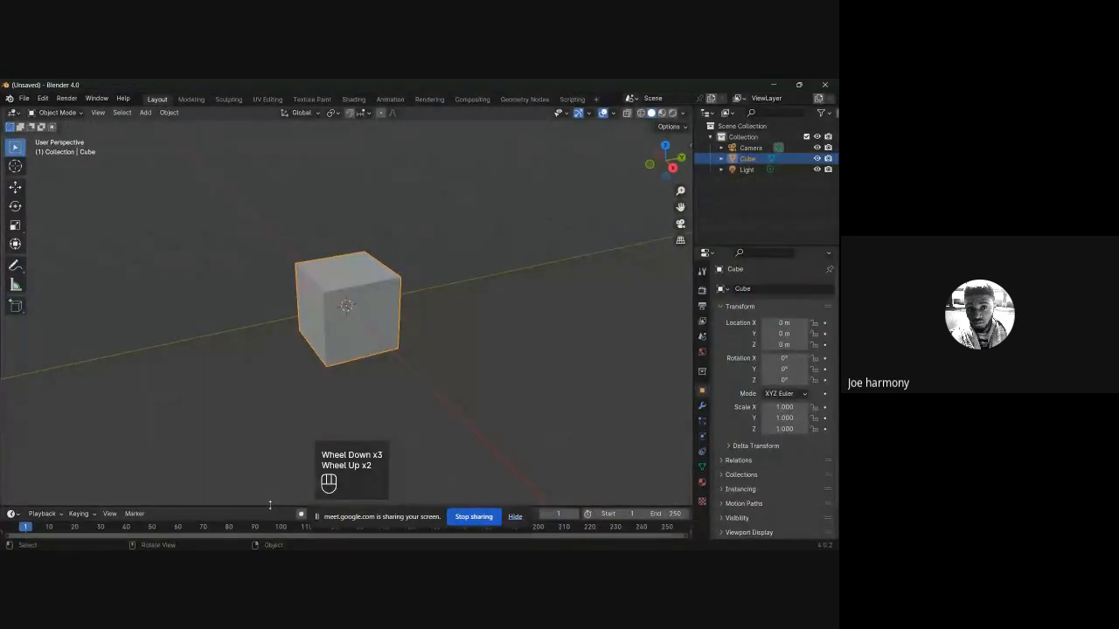
drag(270, 506, 270, 484)
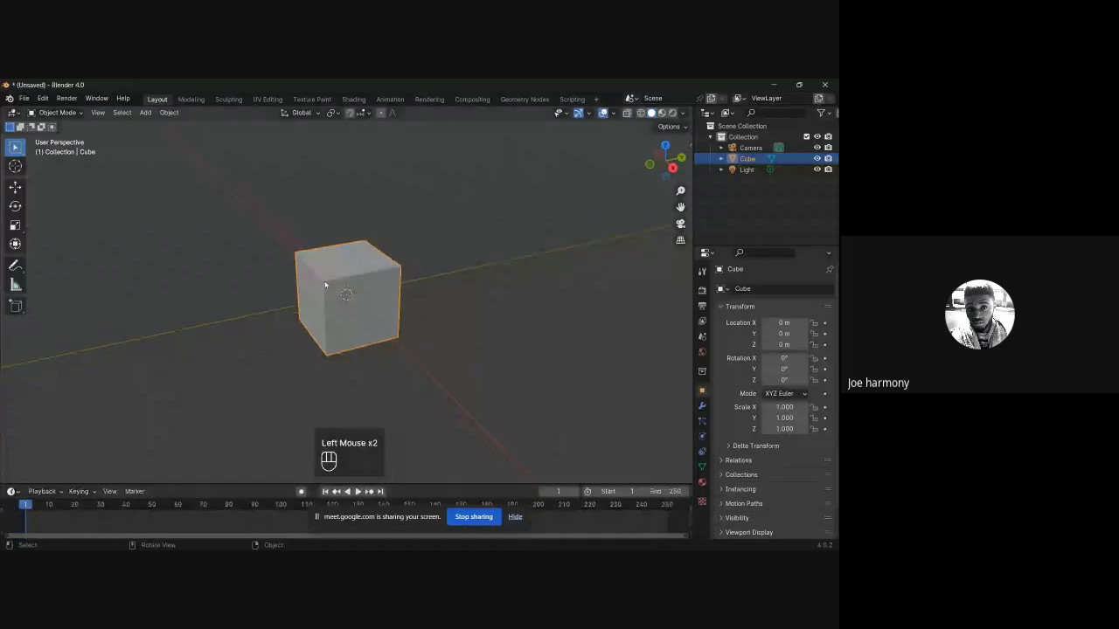
Step: Delete the default cube, camera and light from the scene
key(x)
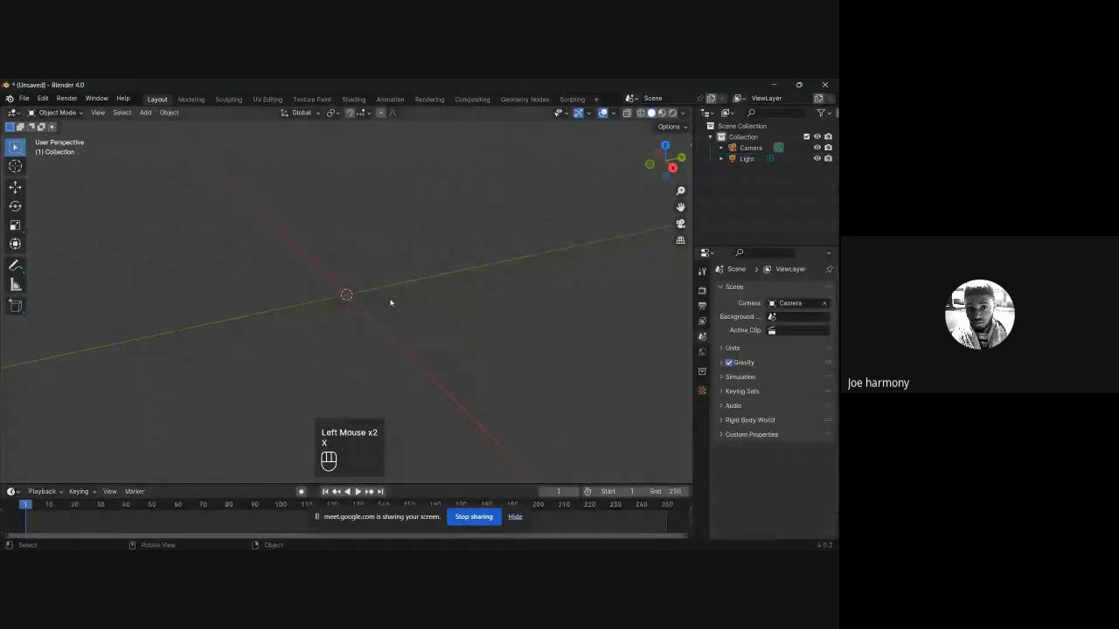
scroll(192, 163, down, 2)
drag(193, 163, 437, 372)
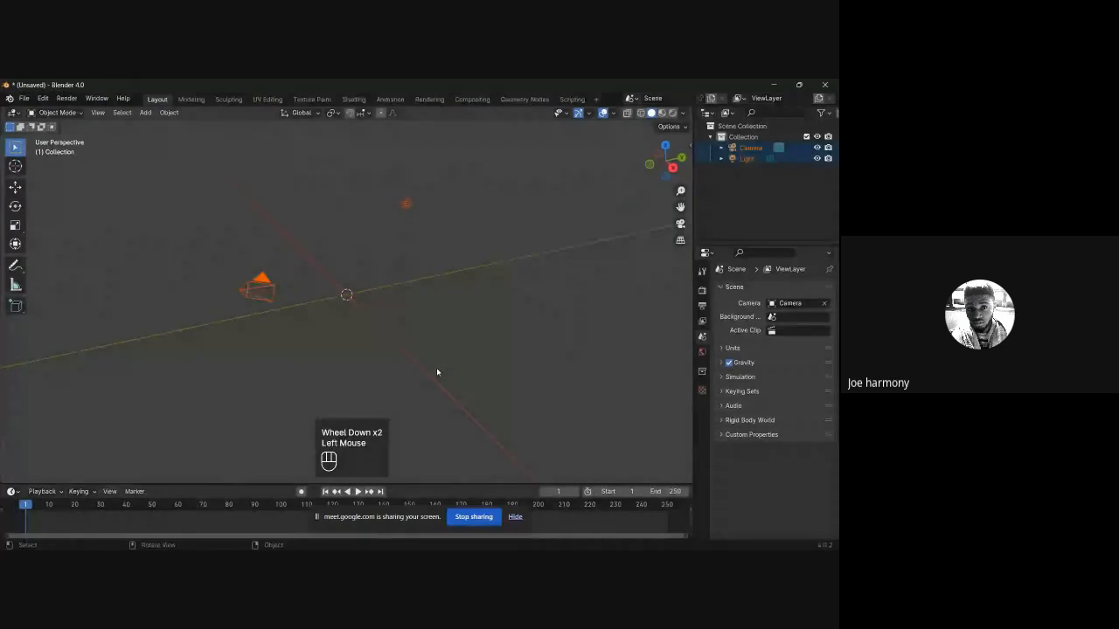
key(x)
click(432, 368)
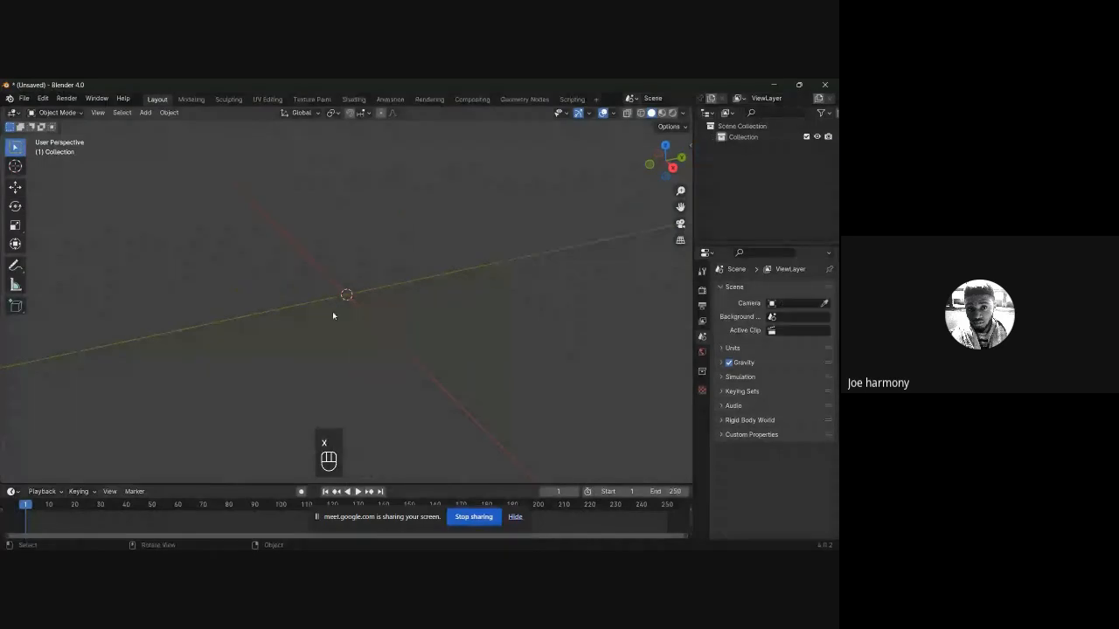
Step: Add a plane mesh at the world origin
scroll(332, 315, up, 4)
middle_drag(332, 315, 393, 318)
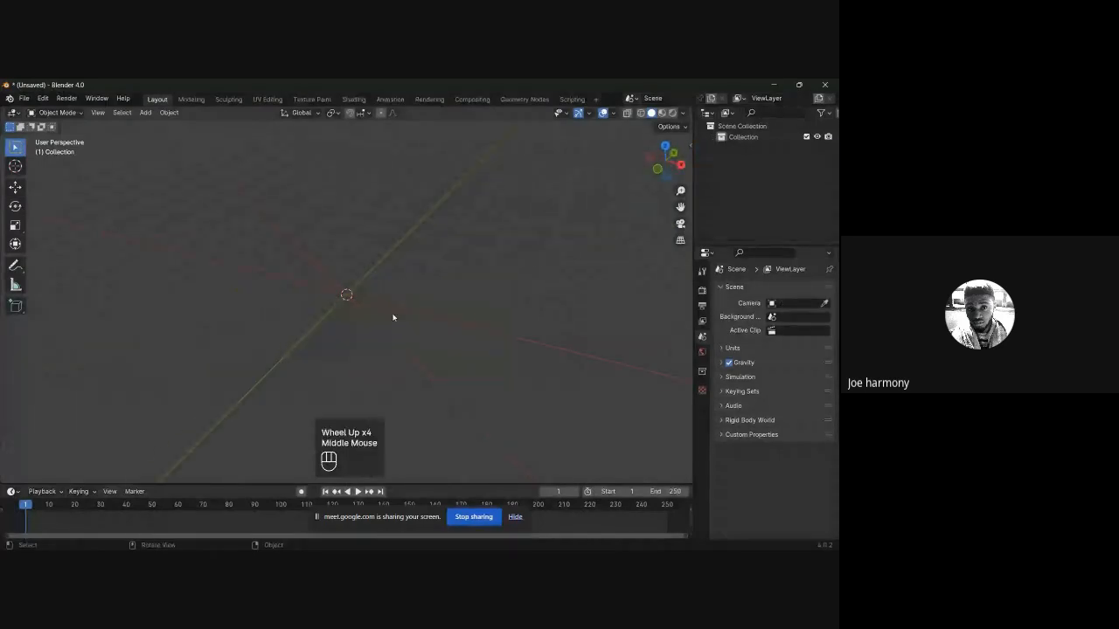
key(shift+a)
mouse_move(365, 327)
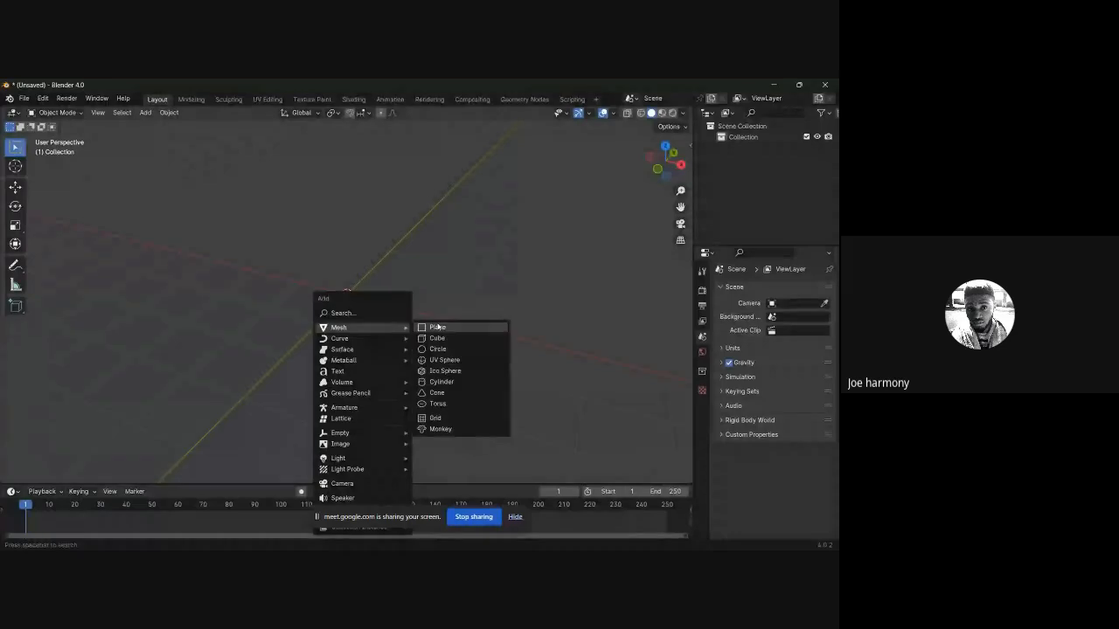
click(437, 327)
scroll(437, 327, up, 3)
middle_drag(437, 327, 434, 301)
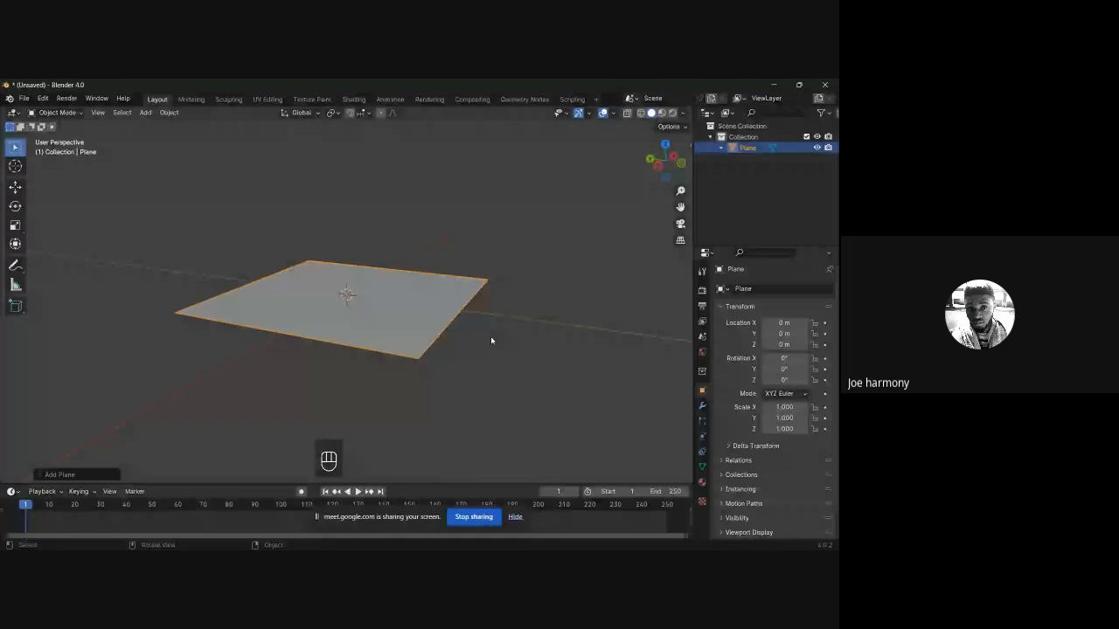
Step: Add an Ocean modifier to the plane
click(701, 407)
scroll(409, 296, down, 5)
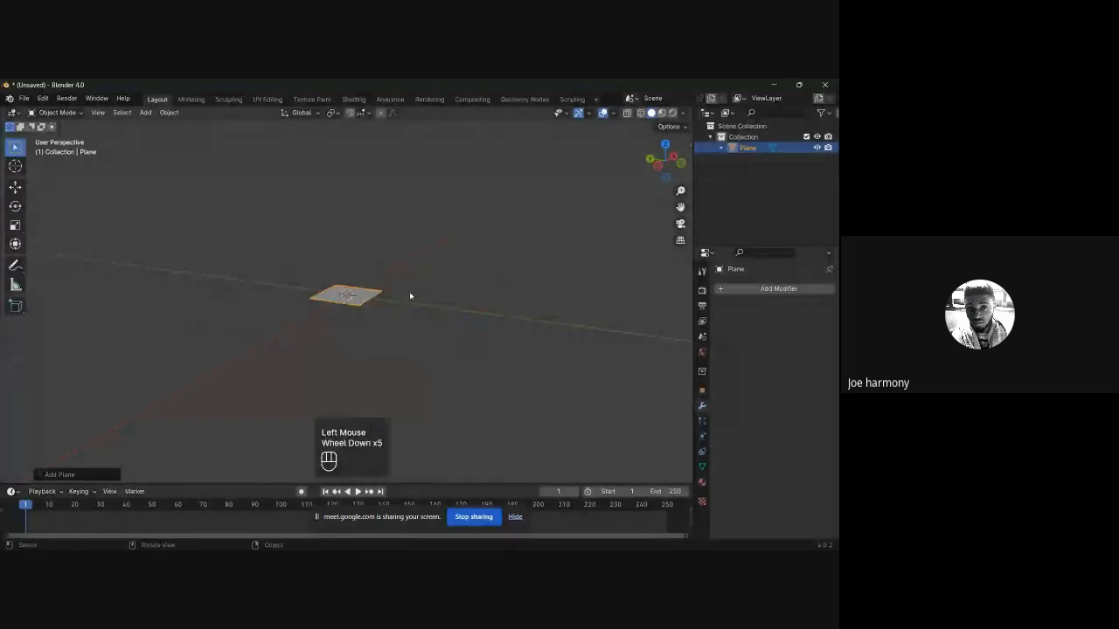
click(703, 405)
click(751, 289)
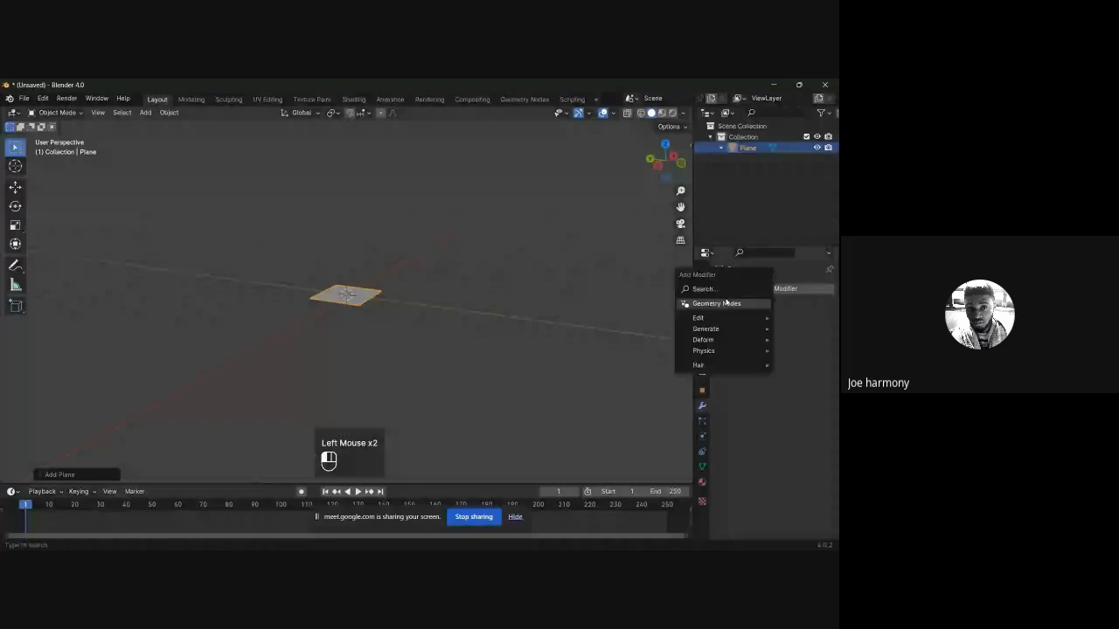
mouse_move(723, 328)
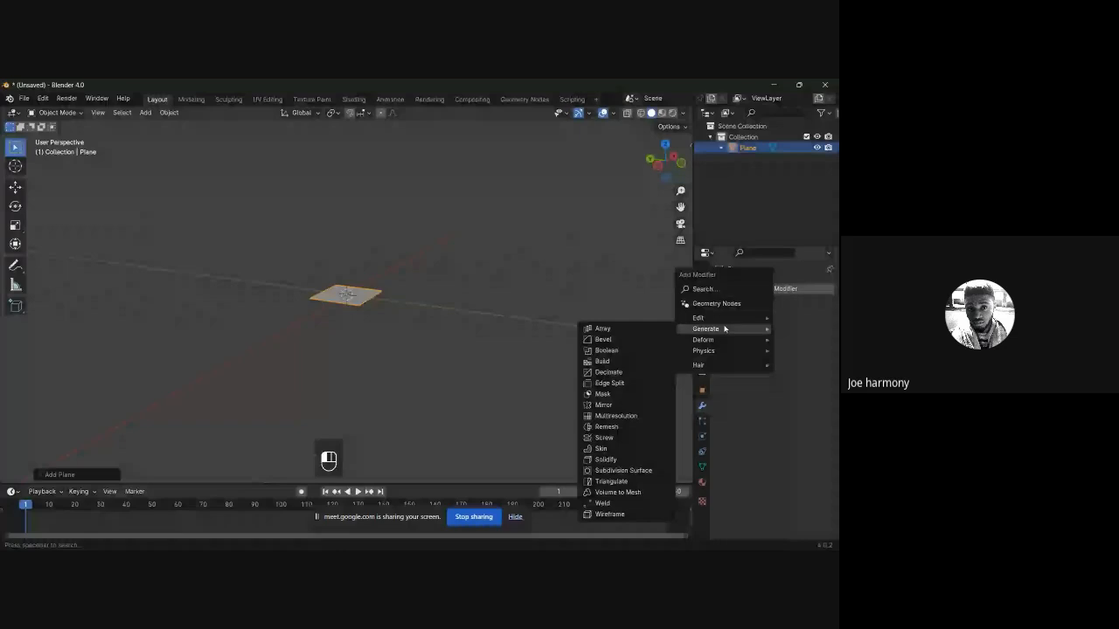
text(OCEA)
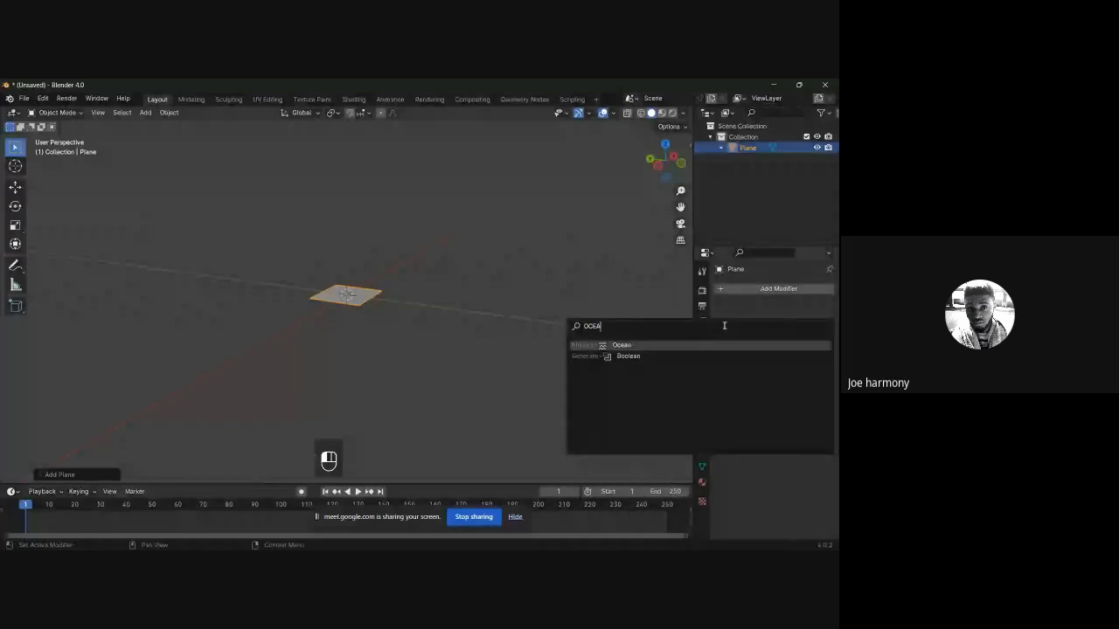
click(622, 345)
scroll(394, 295, down, 2)
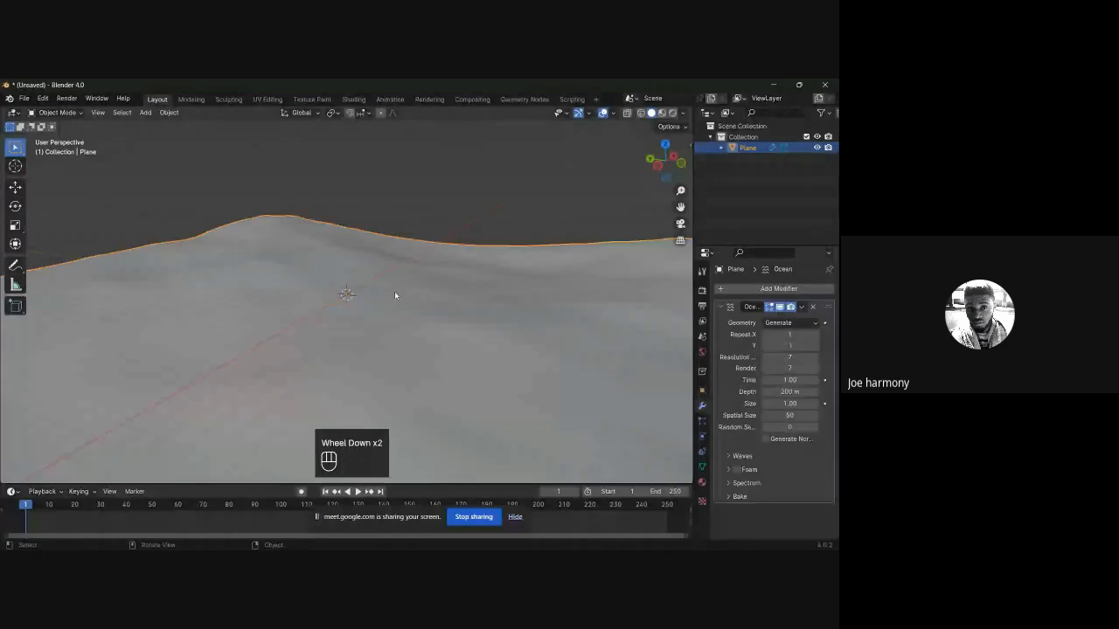
scroll(394, 291, down, 4)
scroll(398, 289, up, 2)
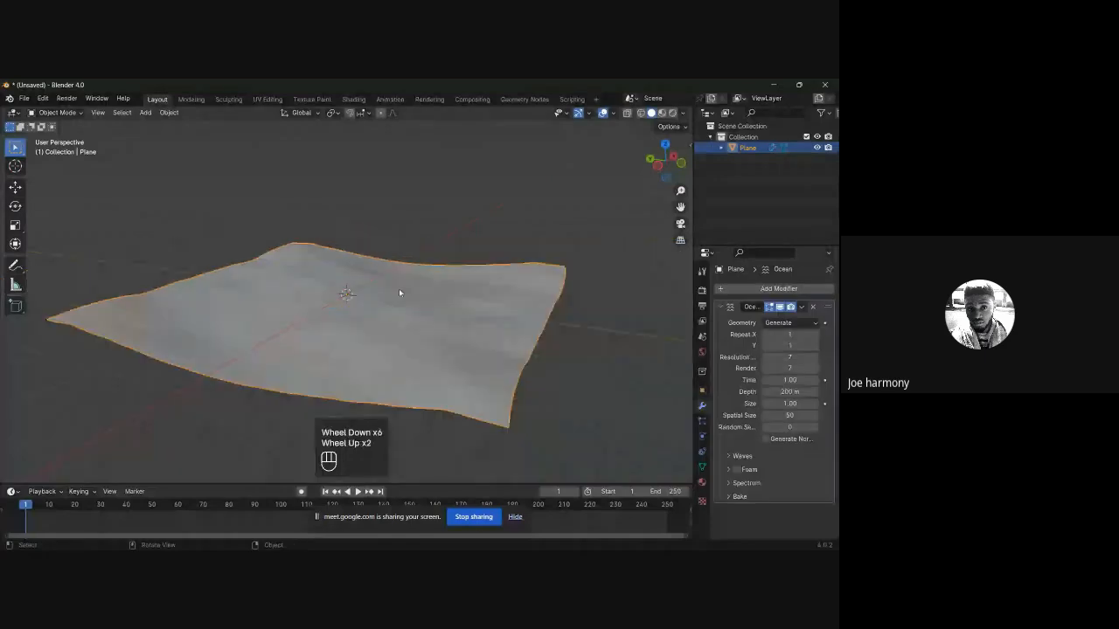
middle_drag(399, 288, 374, 313)
Step: Compare the original plane with the generated ocean by toggling the modifier's viewport display and checking the mesh in Edit Mode
double_click(780, 307)
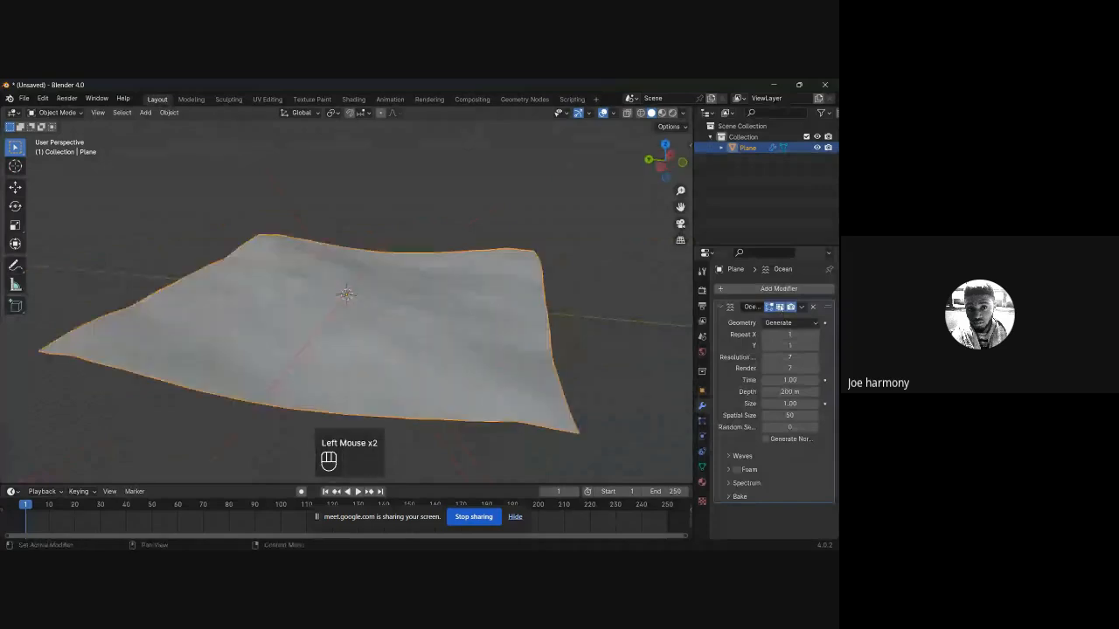
click(780, 307)
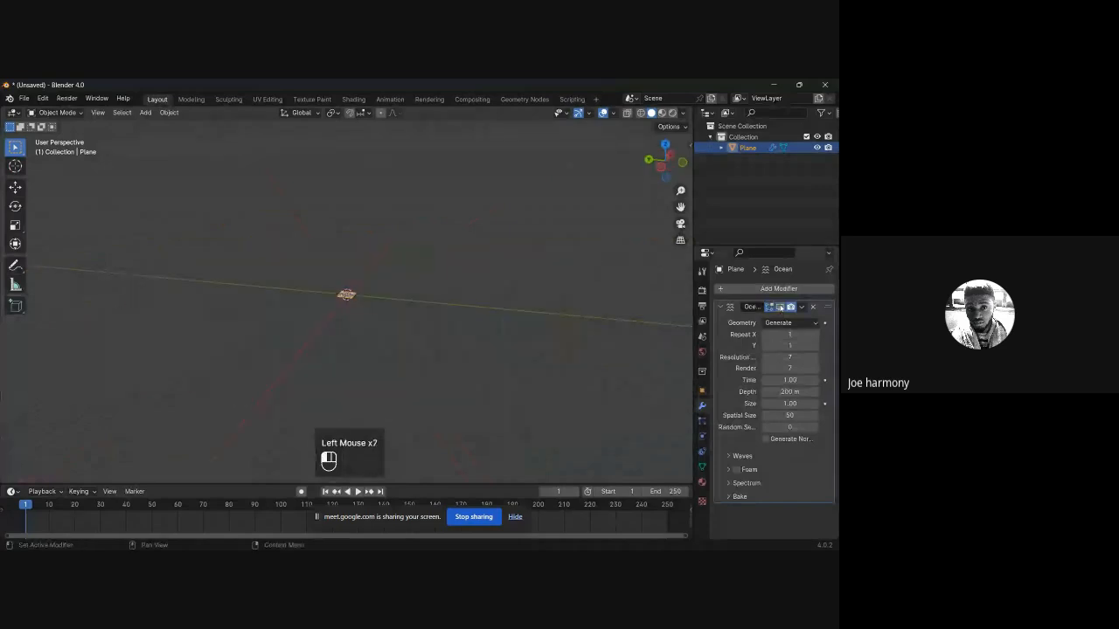
click(779, 307)
scroll(431, 302, up, 2)
middle_drag(431, 302, 399, 335)
scroll(431, 303, down, 1)
scroll(382, 318, up, 2)
scroll(399, 295, down, 1)
key(Tab)
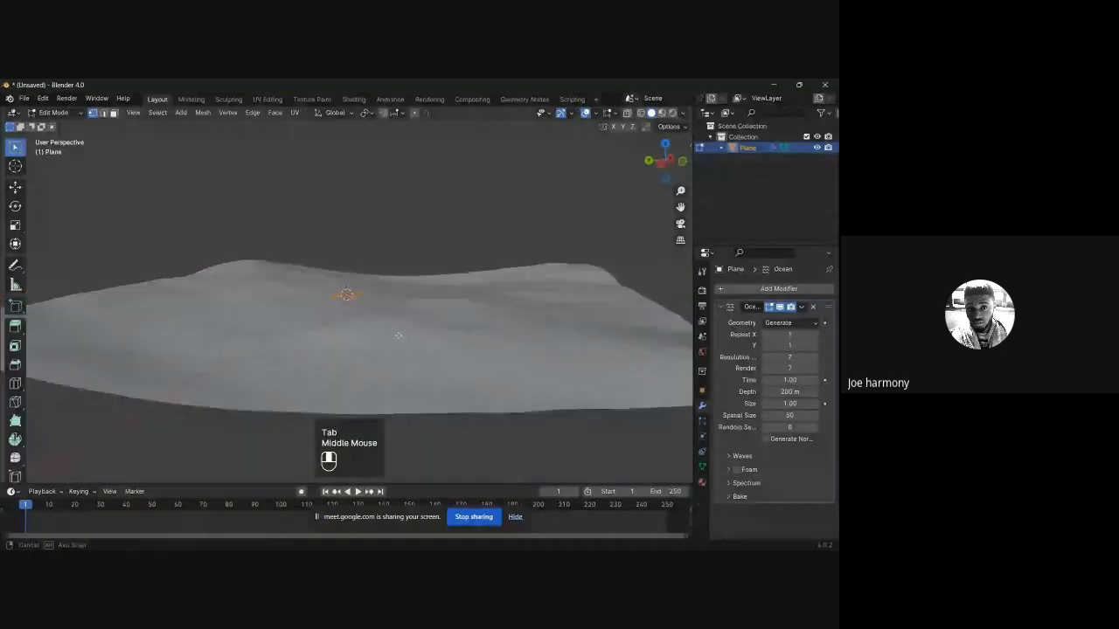
key(Tab)
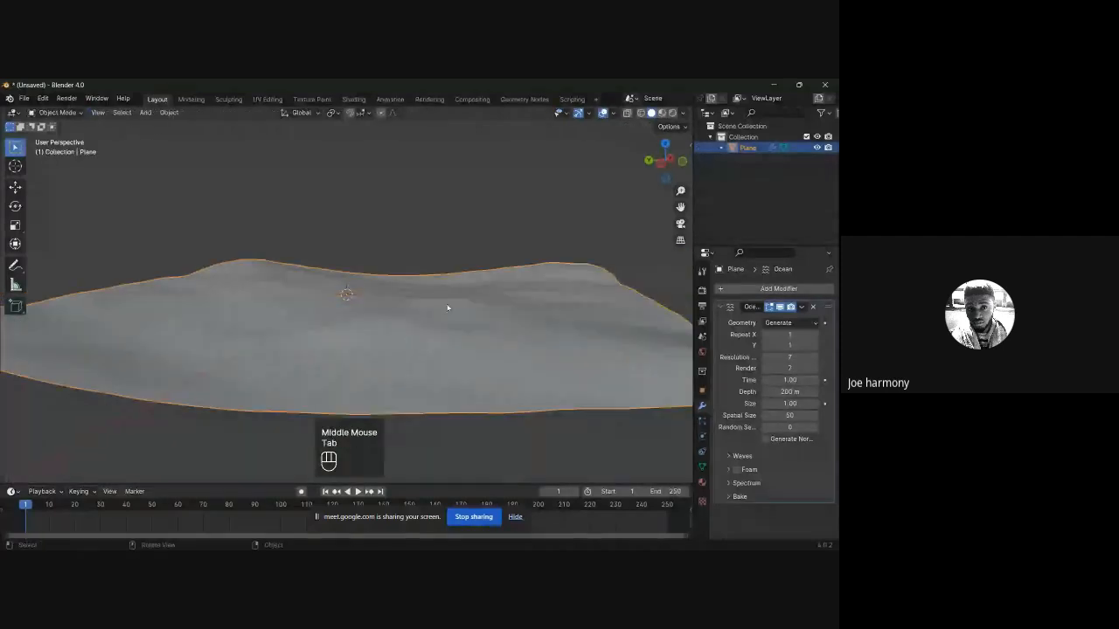
Step: Set the Ocean modifier's Repeat Y to 2 and Repeat X to 2 to tile the ocean surface in both directions
middle_drag(447, 308, 427, 319)
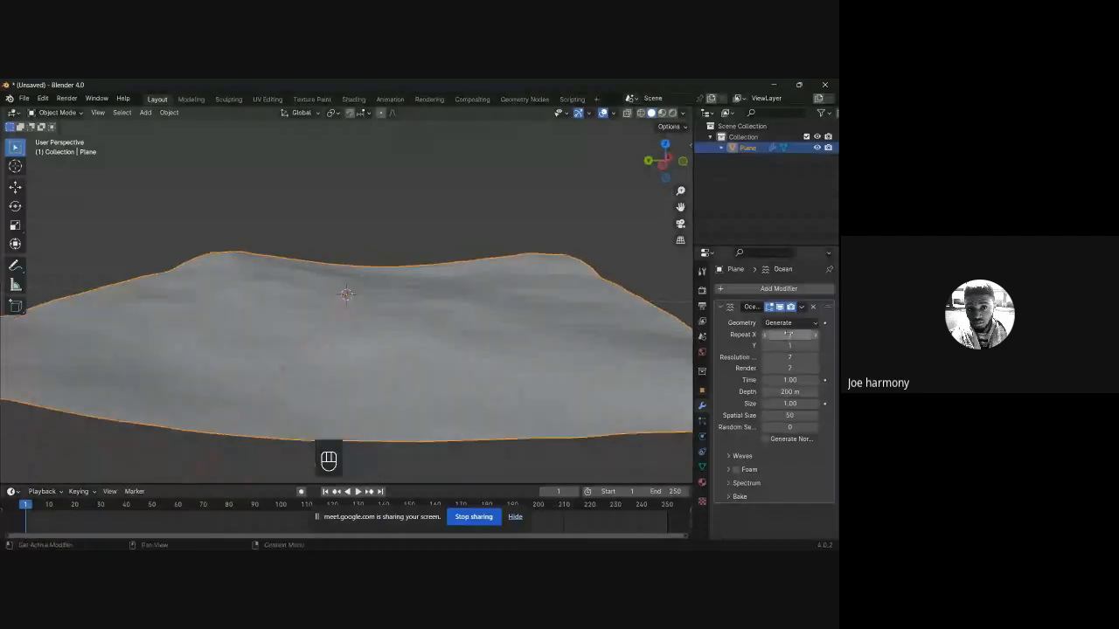
drag(778, 347, 783, 347)
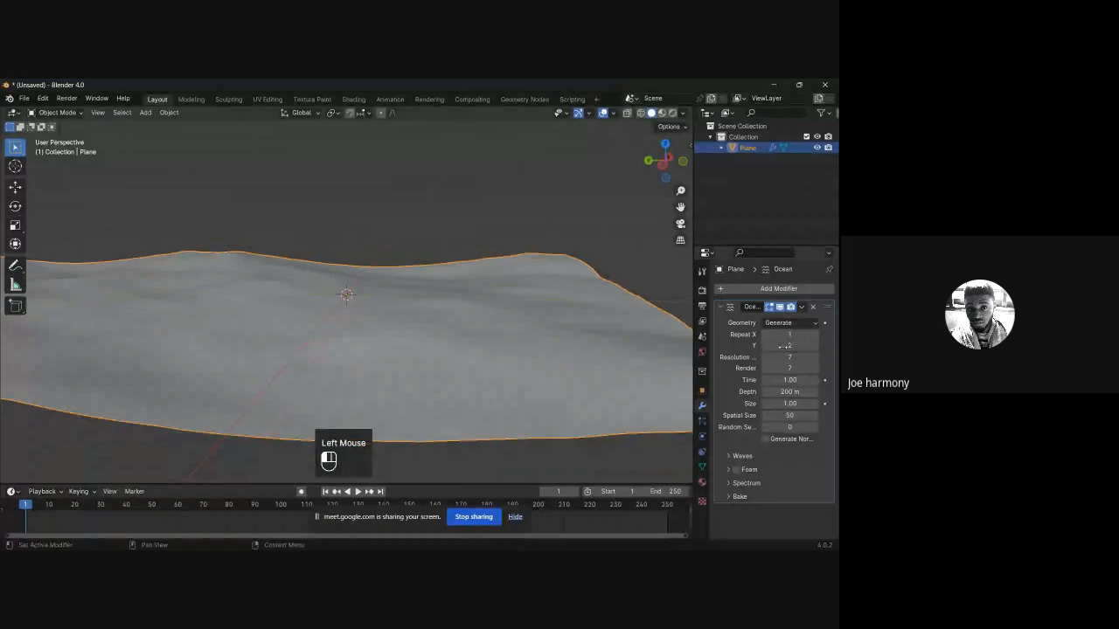
scroll(341, 298, down, 2)
middle_drag(341, 297, 344, 297)
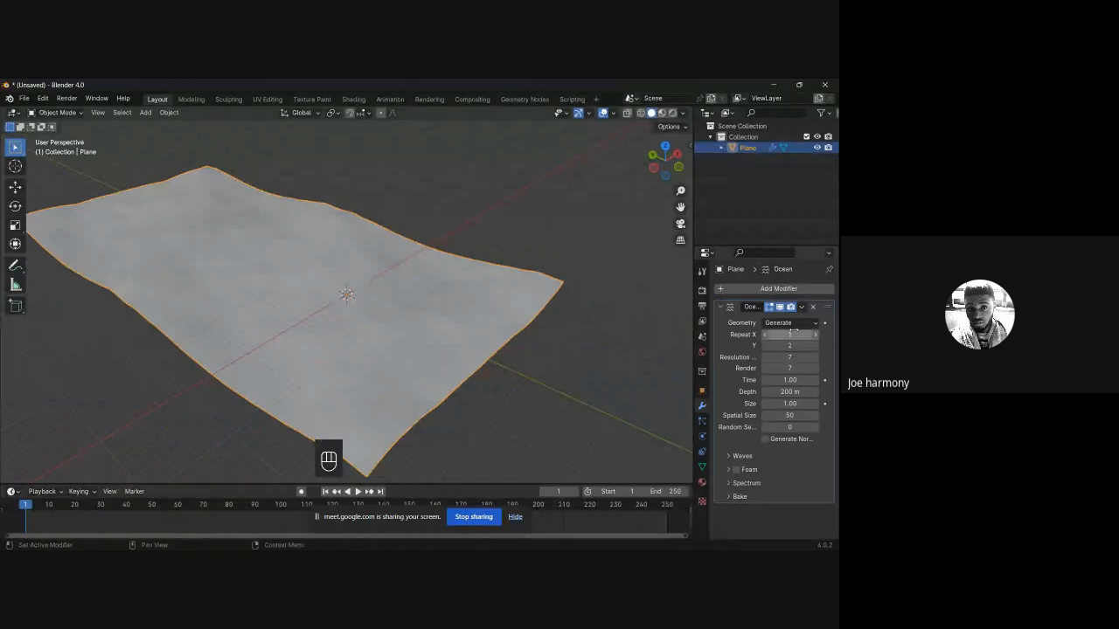
drag(790, 334, 796, 333)
middle_drag(450, 305, 392, 289)
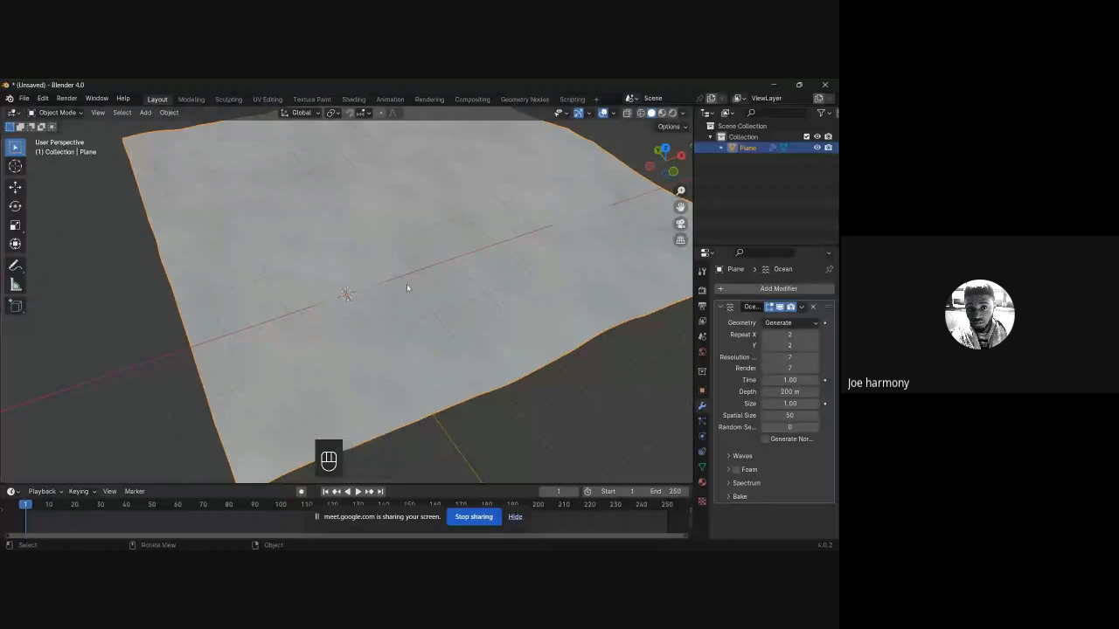
mouse_move(407, 288)
middle_down()
mouse_move(378, 296)
mouse_move(419, 304)
middle_up()
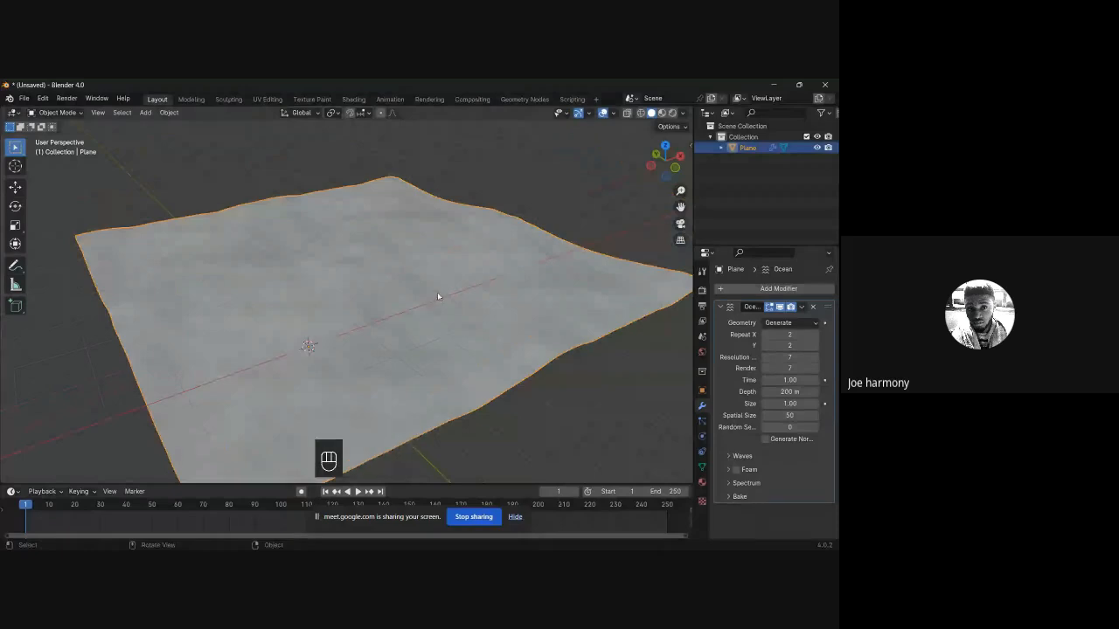
scroll(437, 297, down, 6)
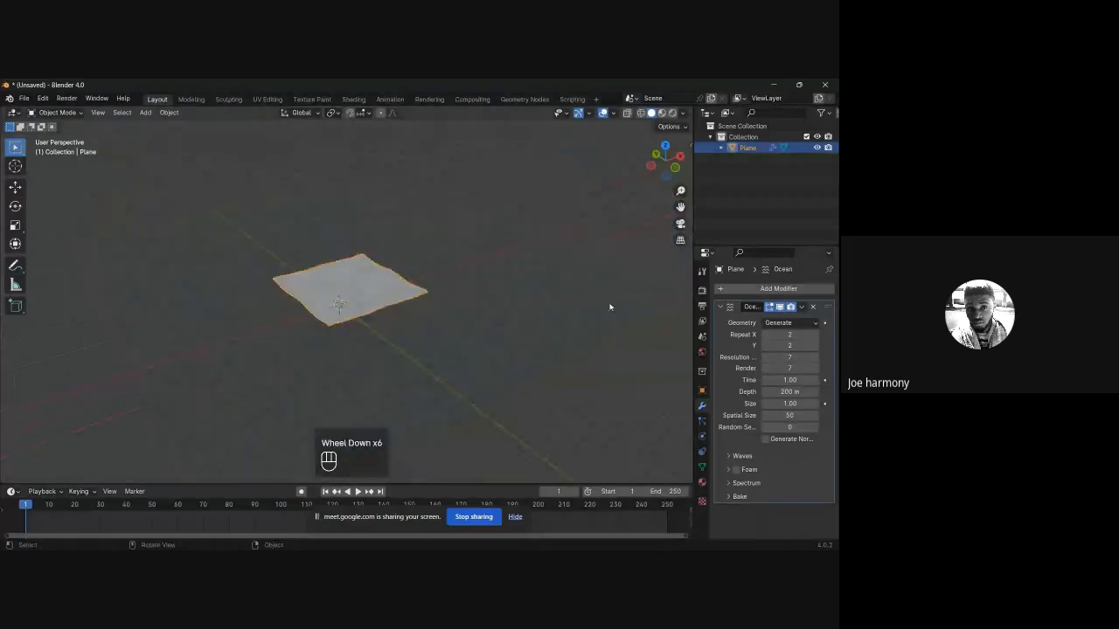
scroll(408, 320, up, 2)
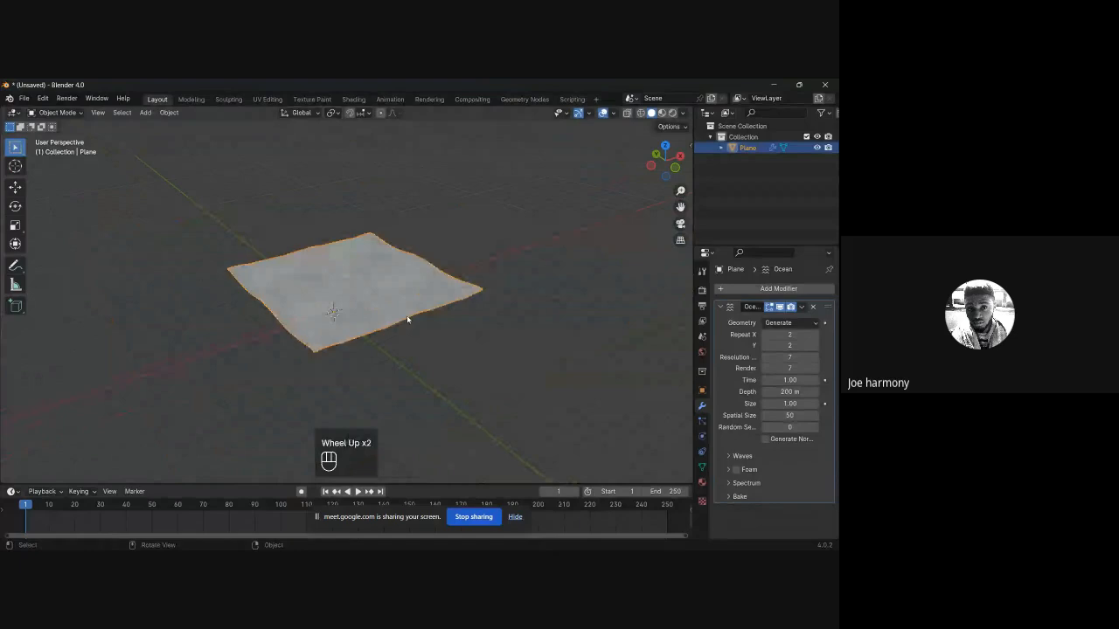
scroll(376, 332, up, 4)
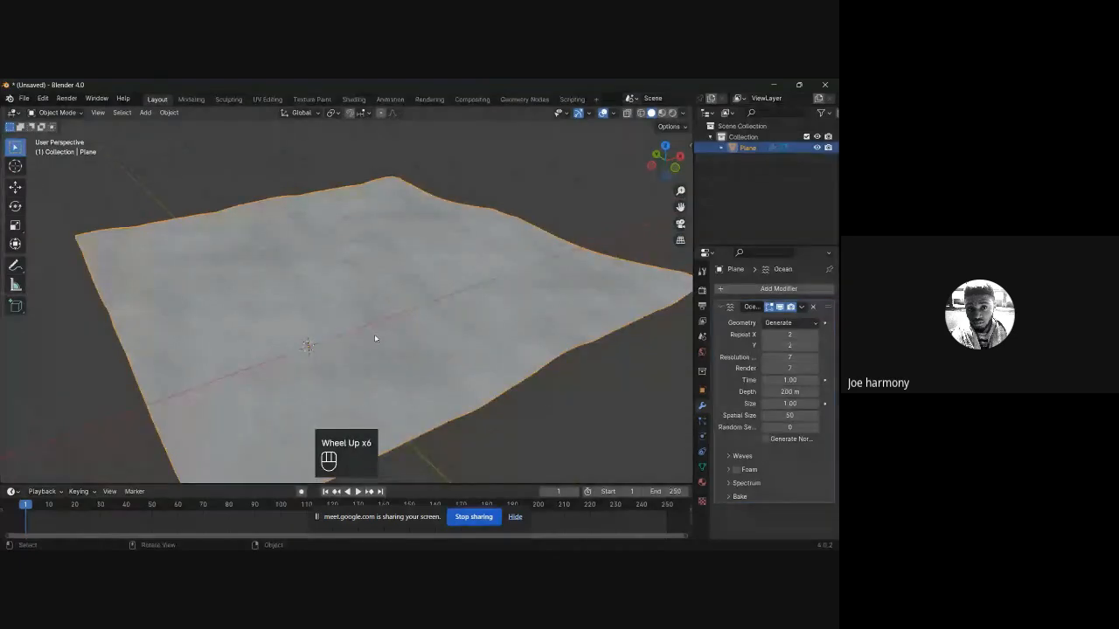
mouse_move(374, 335)
middle_down()
mouse_move(345, 339)
mouse_move(358, 341)
middle_up()
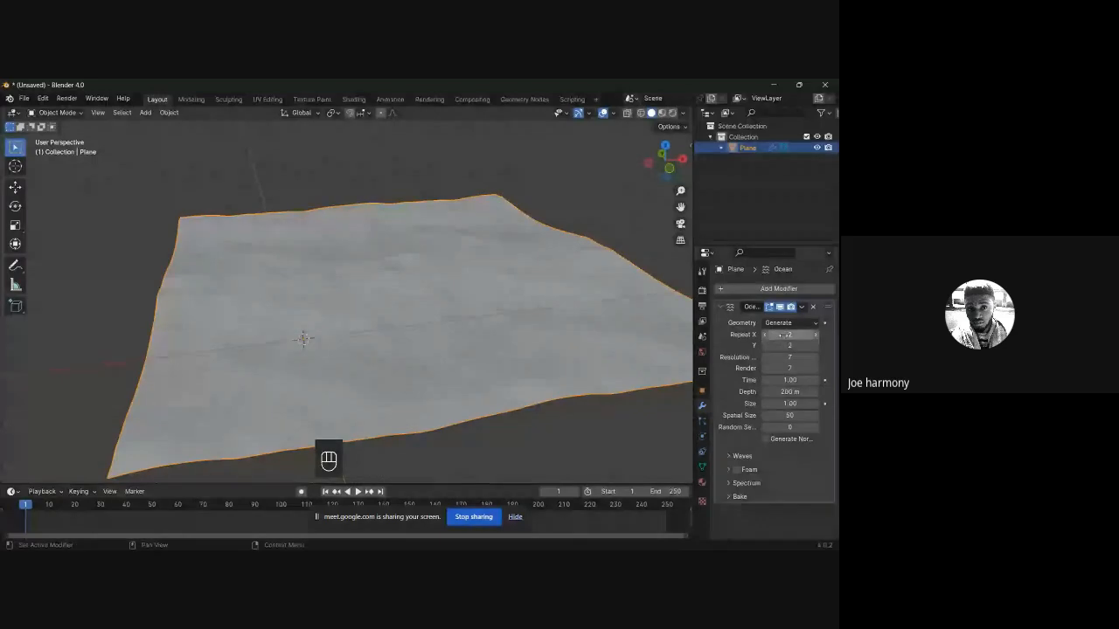
Step: Set the Ocean modifier's Repeat X to 1 and inspect the narrower surface
click(785, 335)
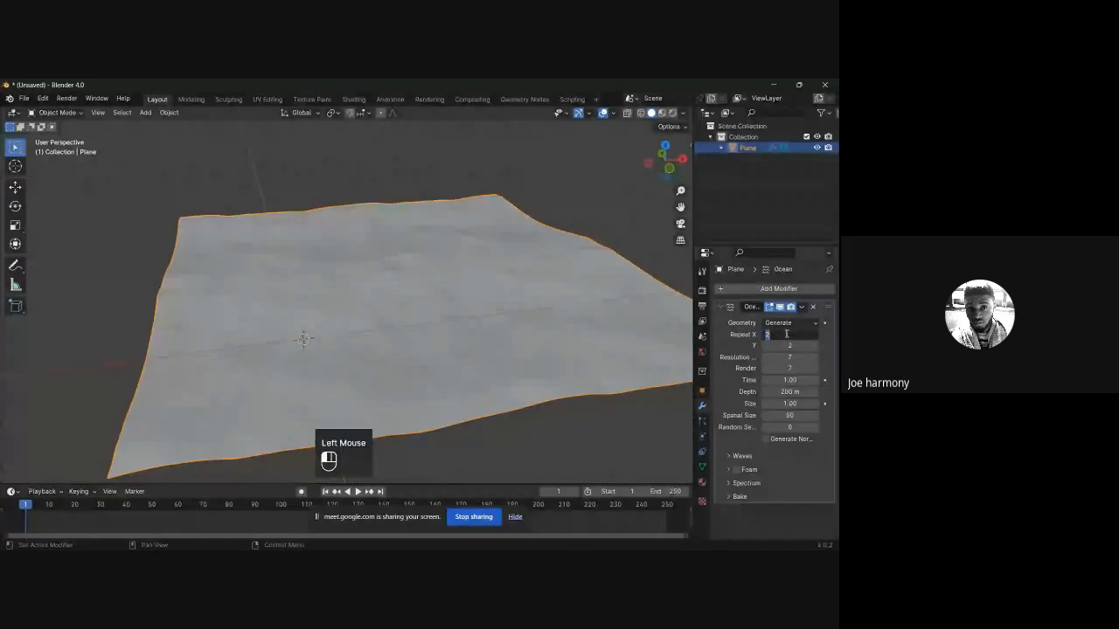
middle_drag(402, 336, 348, 288)
scroll(358, 332, up, 2)
shift+scroll(321, 322, up, 1)
shift+scroll(409, 310, up, 1)
scroll(446, 312, down, 1)
scroll(437, 335, down, 1)
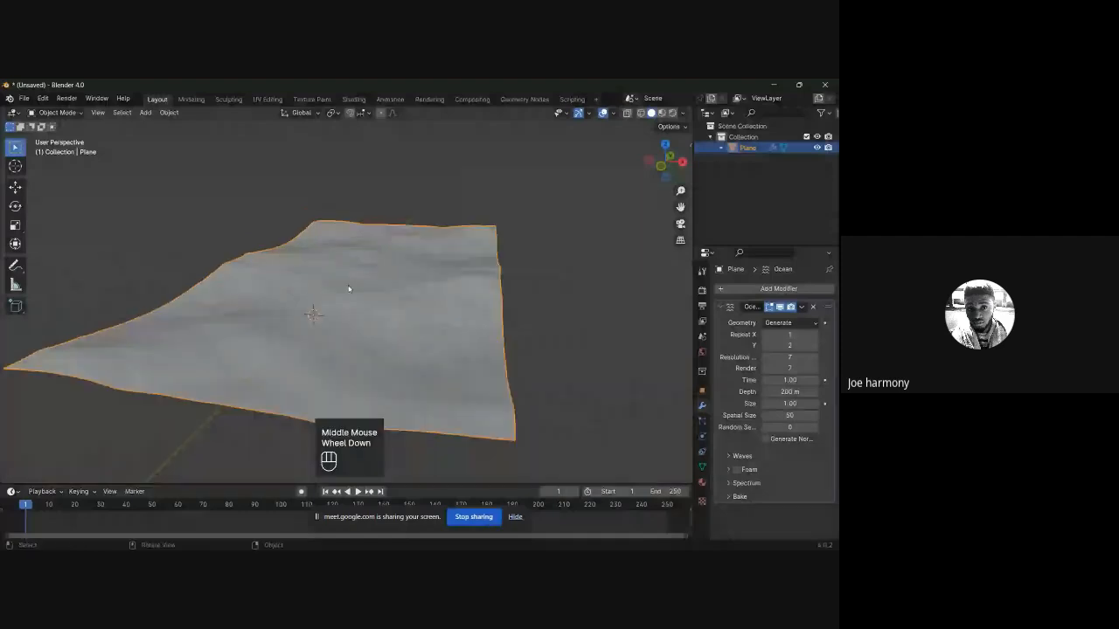
Step: Set the Ocean modifier's Repeat X to 2 and inspect the tiled surface
drag(790, 335, 111, 340)
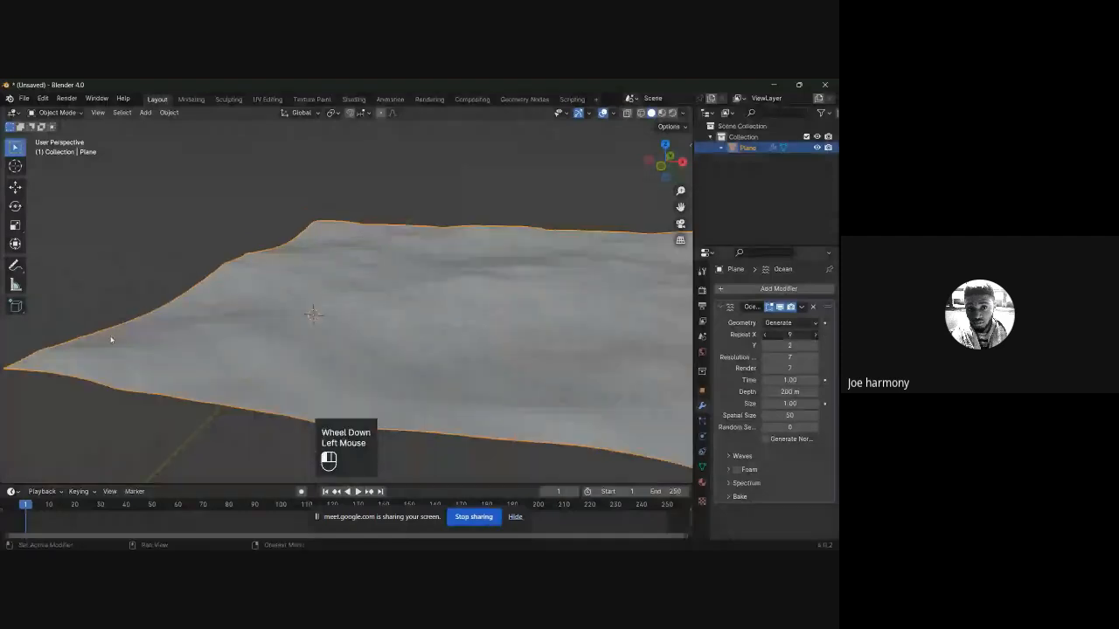
double_click(790, 334)
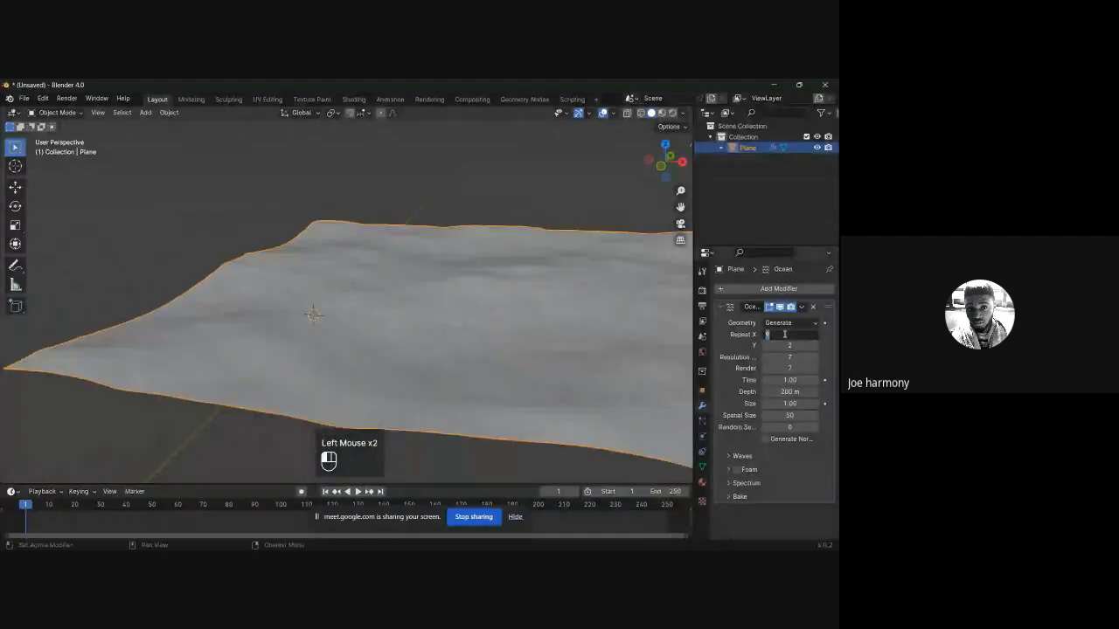
scroll(490, 341, down, 3)
shift+scroll(490, 341, up, 1)
shift+middle_drag(489, 341, 263, 273)
scroll(470, 324, up, 3)
scroll(263, 274, down, 2)
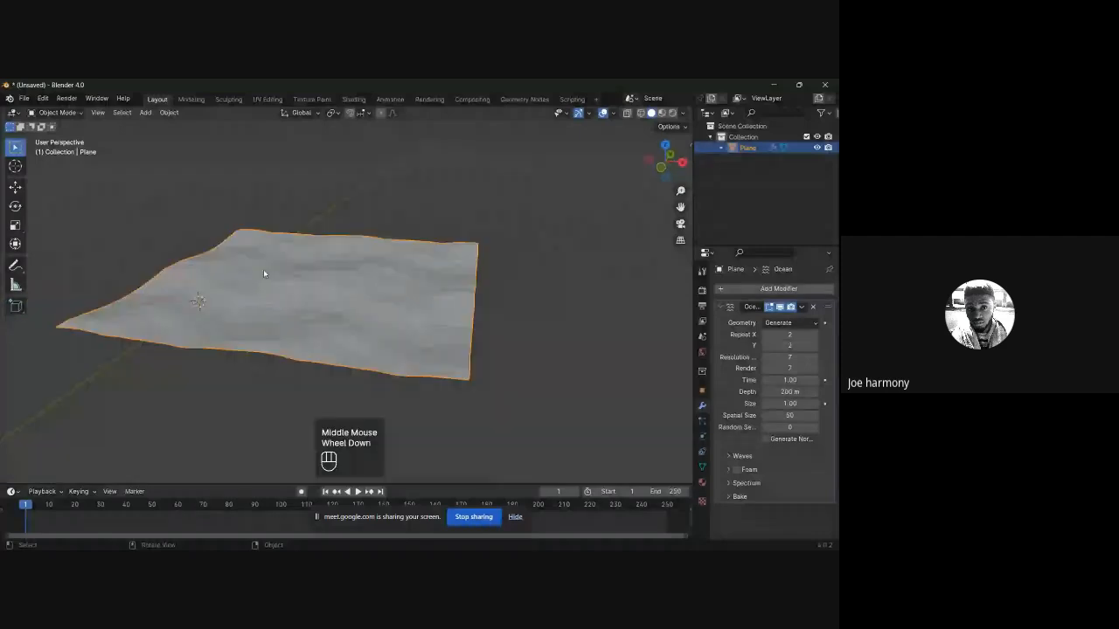
scroll(263, 274, up, 5)
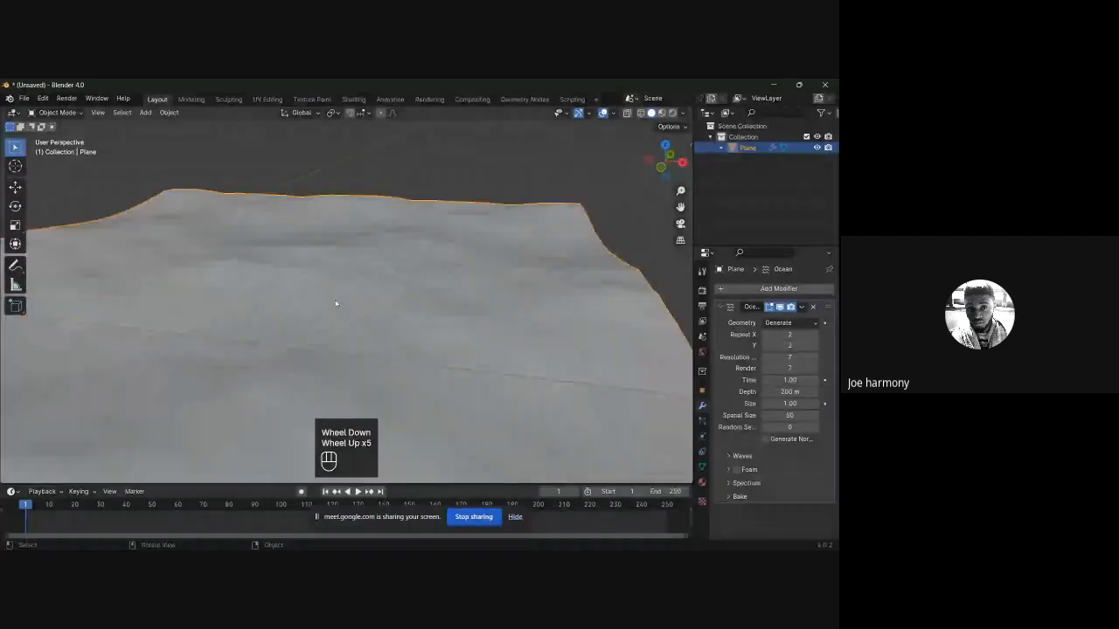
Step: Set the Ocean modifier's viewport resolution to 15
click(789, 357)
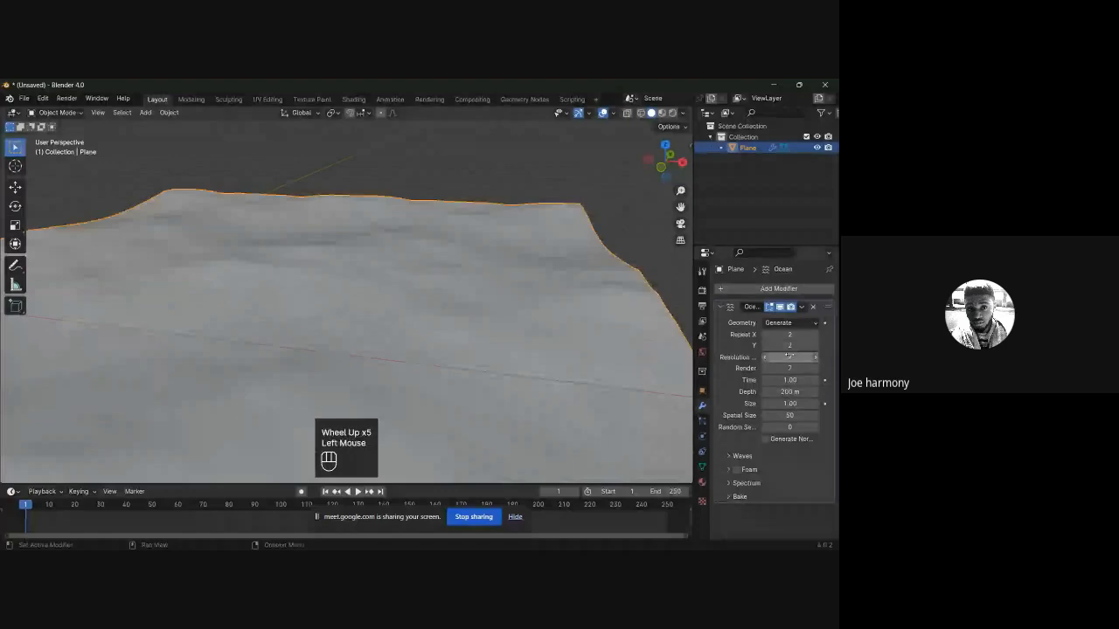
click(792, 356)
text(1)
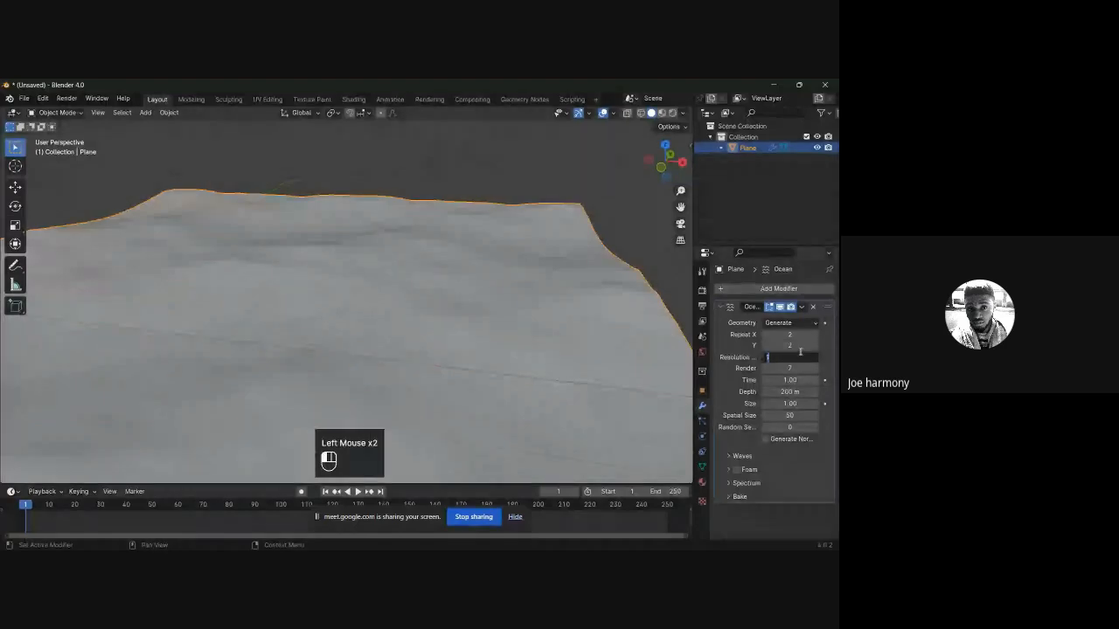
text(5)
key(Return)
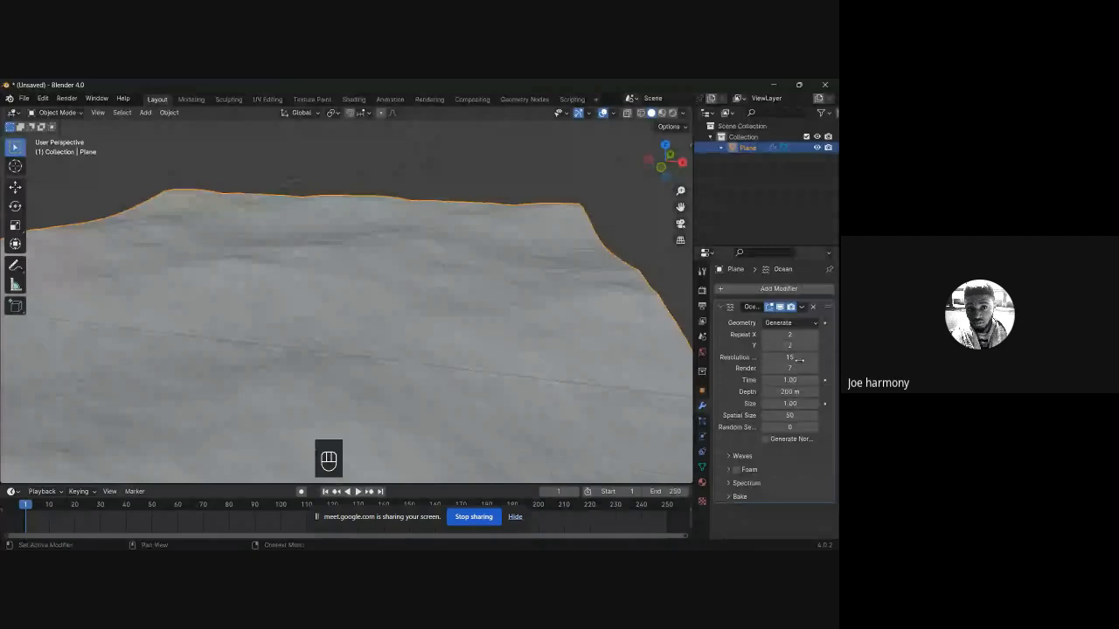
Step: Hide the viewport overlays to view the ocean surface without the outline and grid
scroll(503, 361, up, 3)
click(577, 114)
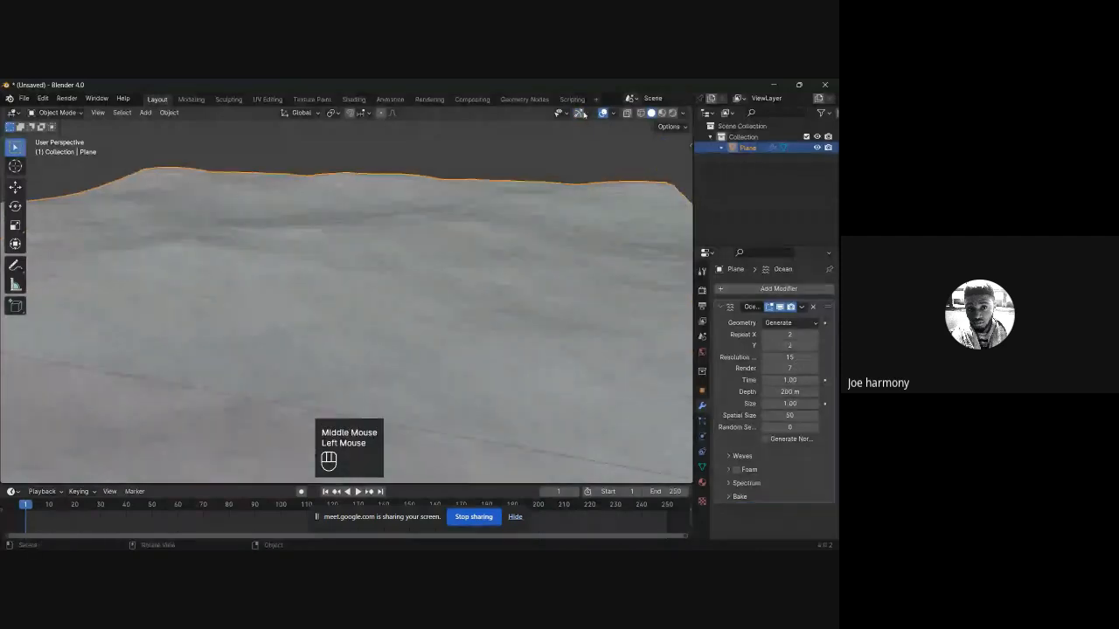
scroll(423, 253, down, 2)
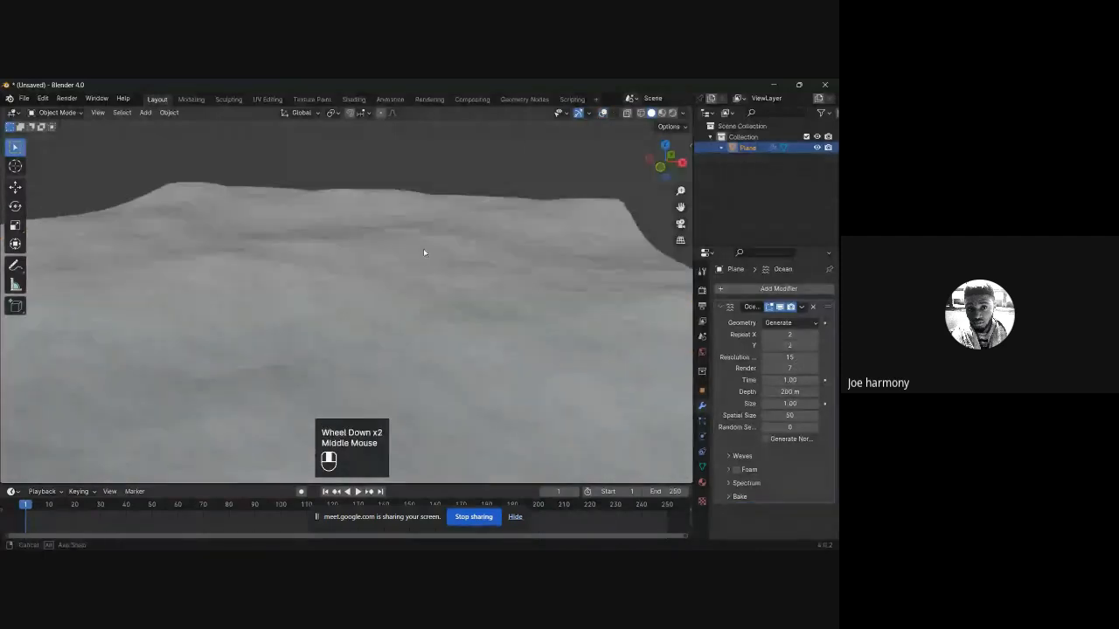
middle_drag(423, 252, 437, 256)
Step: Set the Ocean modifier's viewport resolution to 1 and inspect the surface detail
click(786, 358)
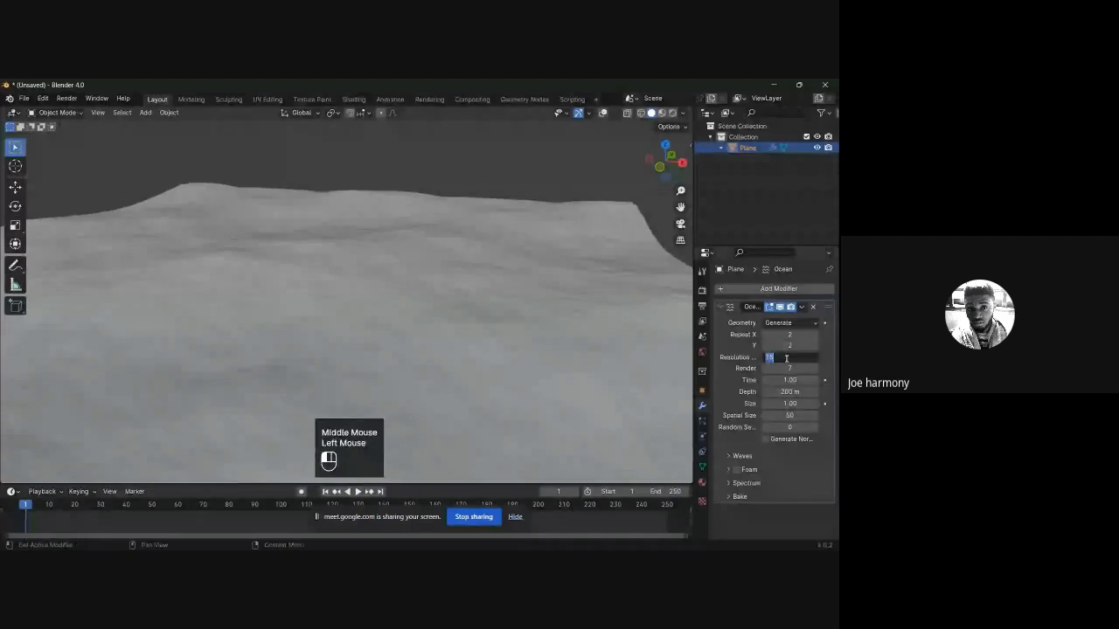
text(1)
click(532, 345)
scroll(532, 345, down, 2)
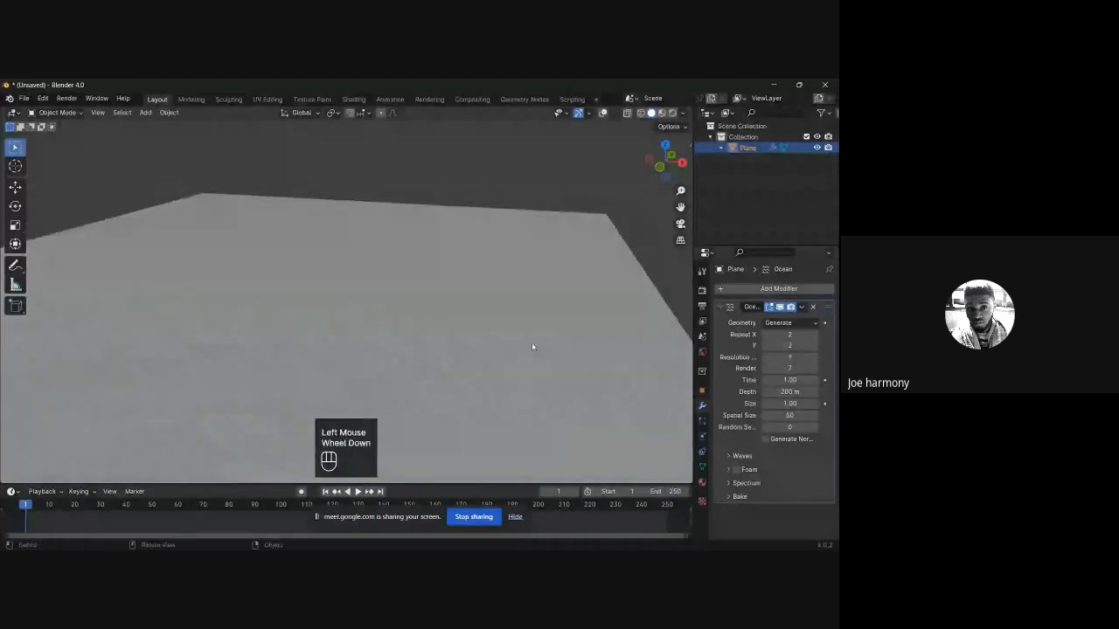
middle_drag(532, 344, 559, 359)
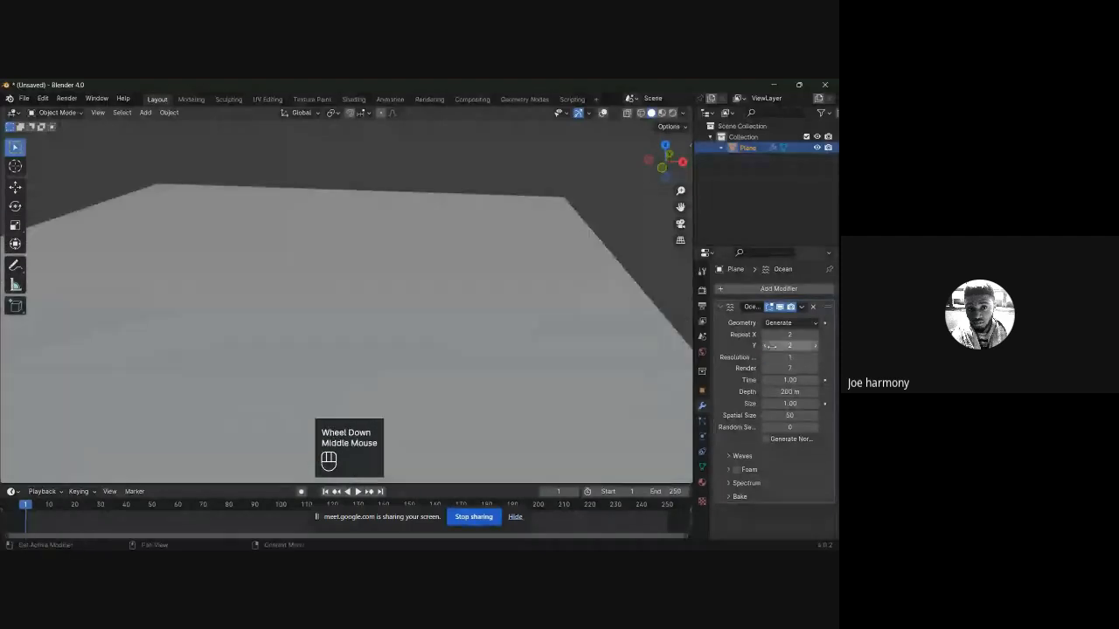
Step: Restore the Ocean modifier's viewport resolution to 15 and look at the waves from a lower angle
click(786, 357)
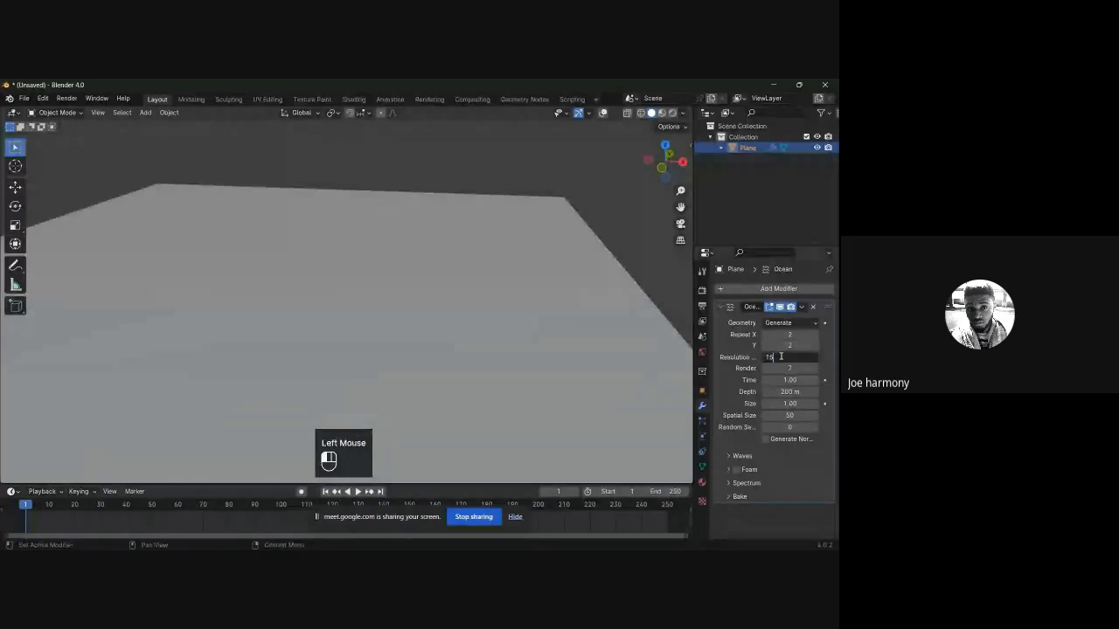
text(15)
key(Return)
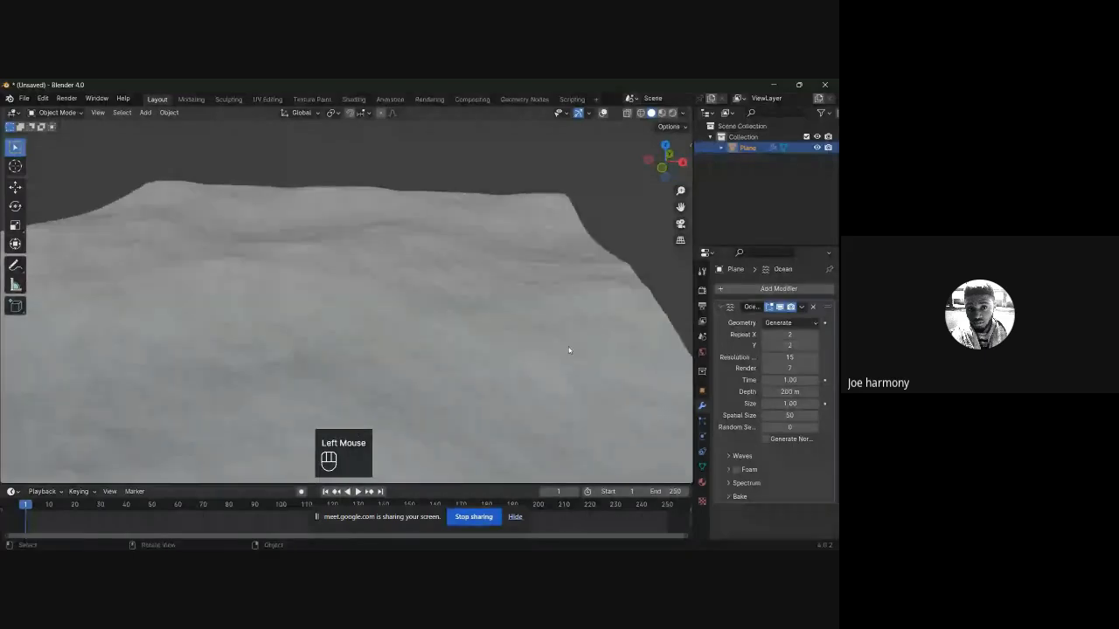
middle_drag(569, 350, 437, 354)
scroll(669, 375, up, 2)
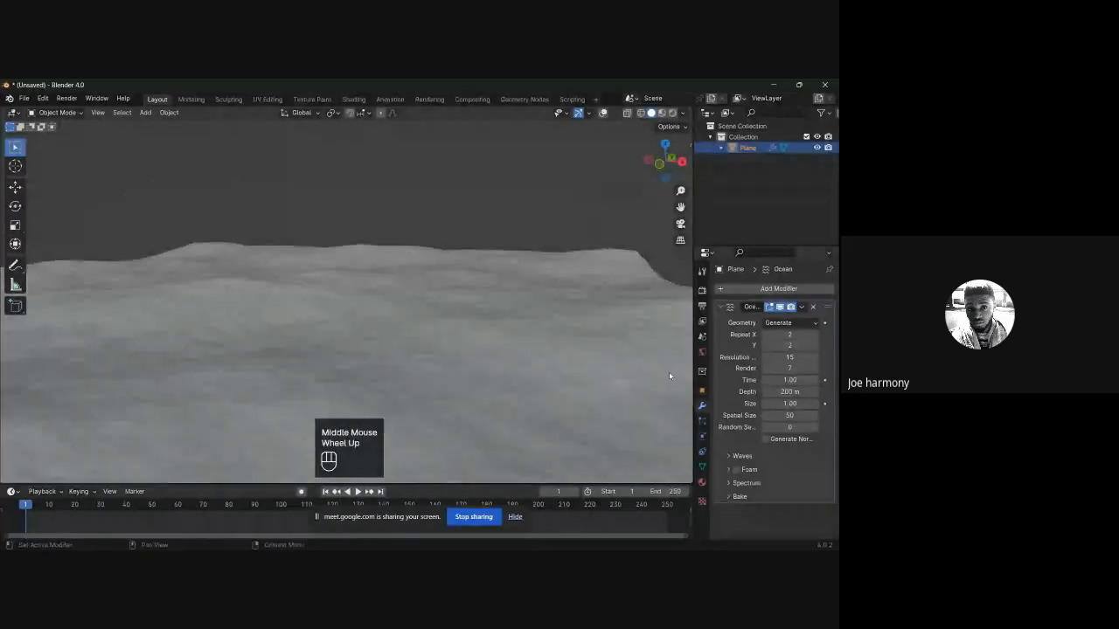
Step: Set the Ocean modifier's render resolution to 30
click(790, 367)
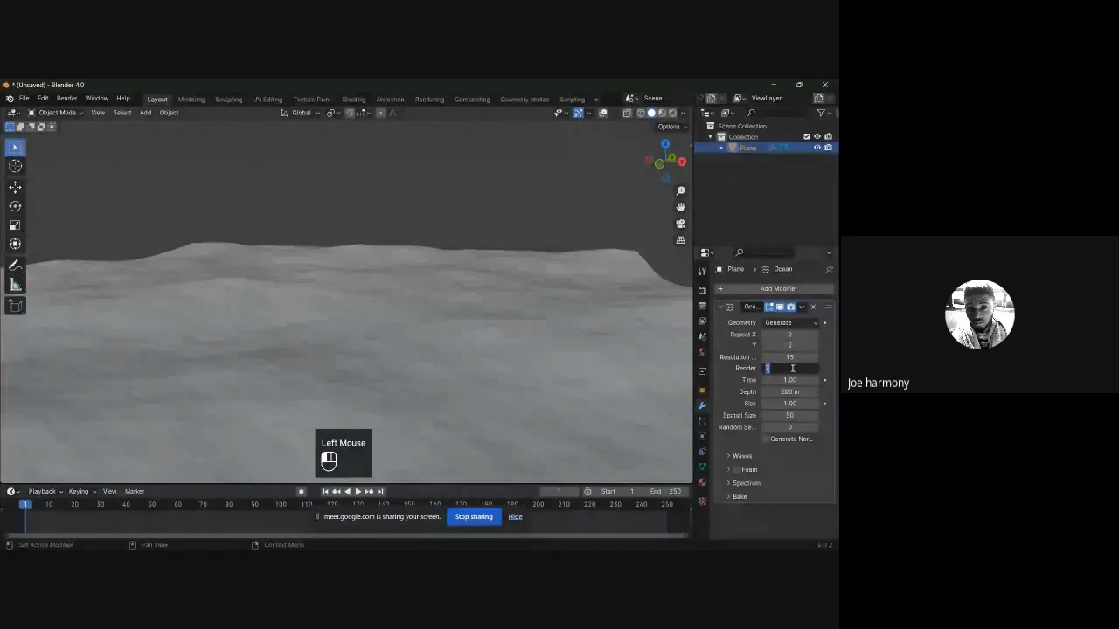
text(30)
key(Return)
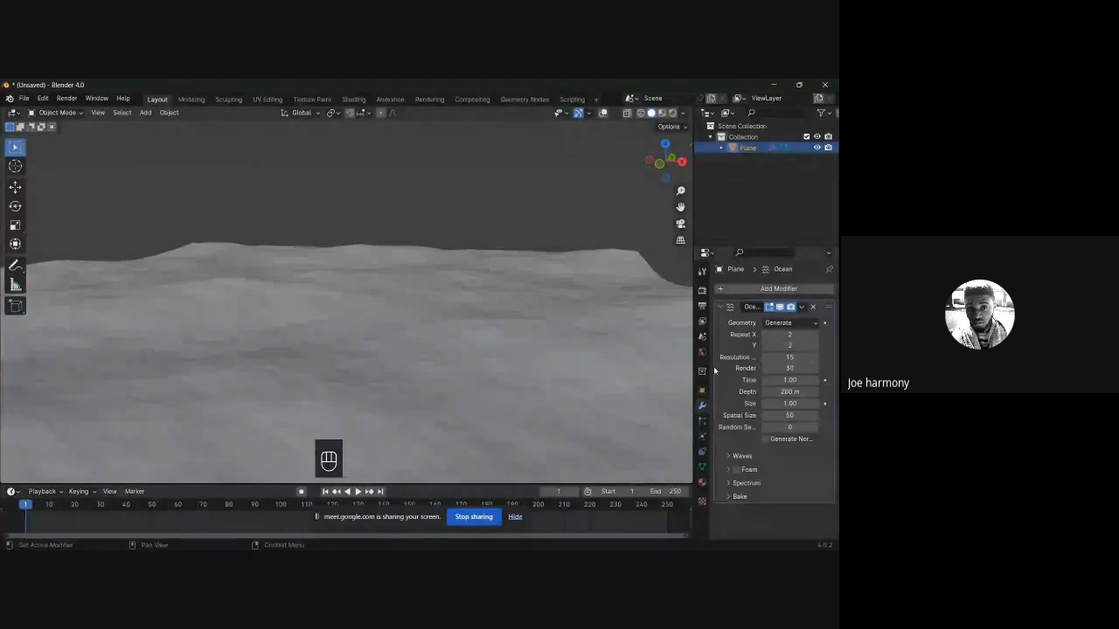
Step: Try a viewport resolution of 30 on the Ocean modifier
click(787, 358)
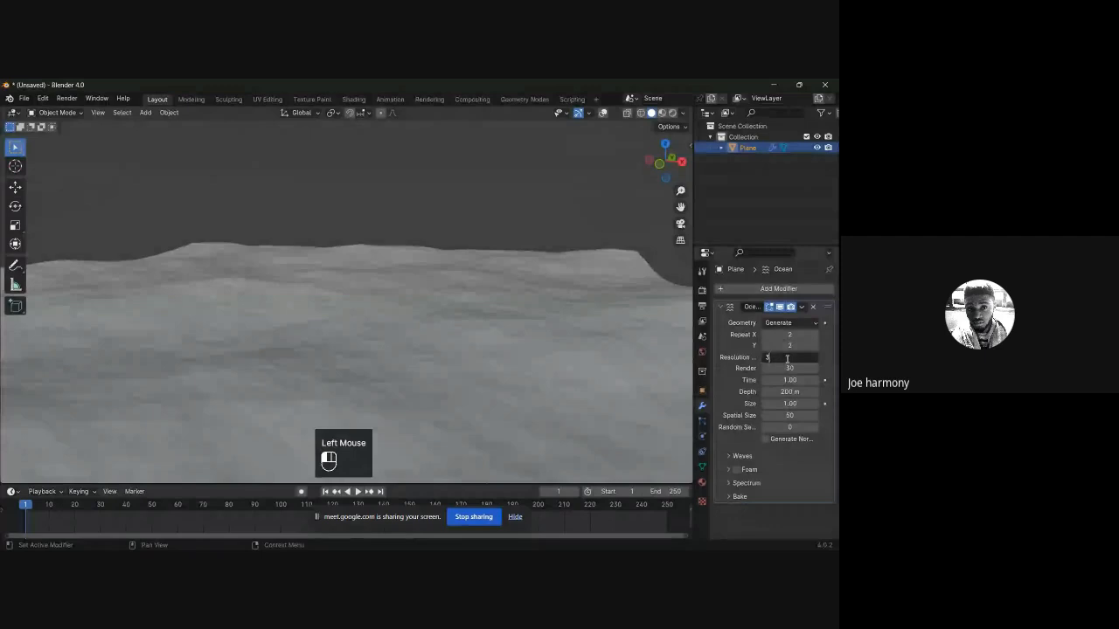
text(30)
click(315, 398)
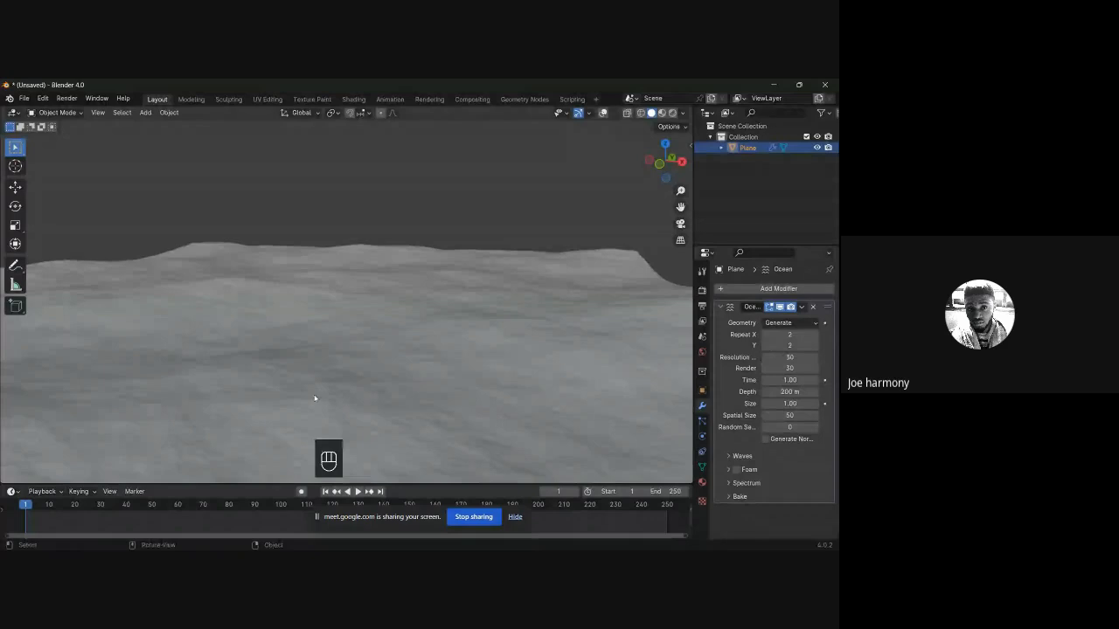
Step: Reduce the Ocean modifier's viewport resolution to 15 and inspect the surface
click(782, 358)
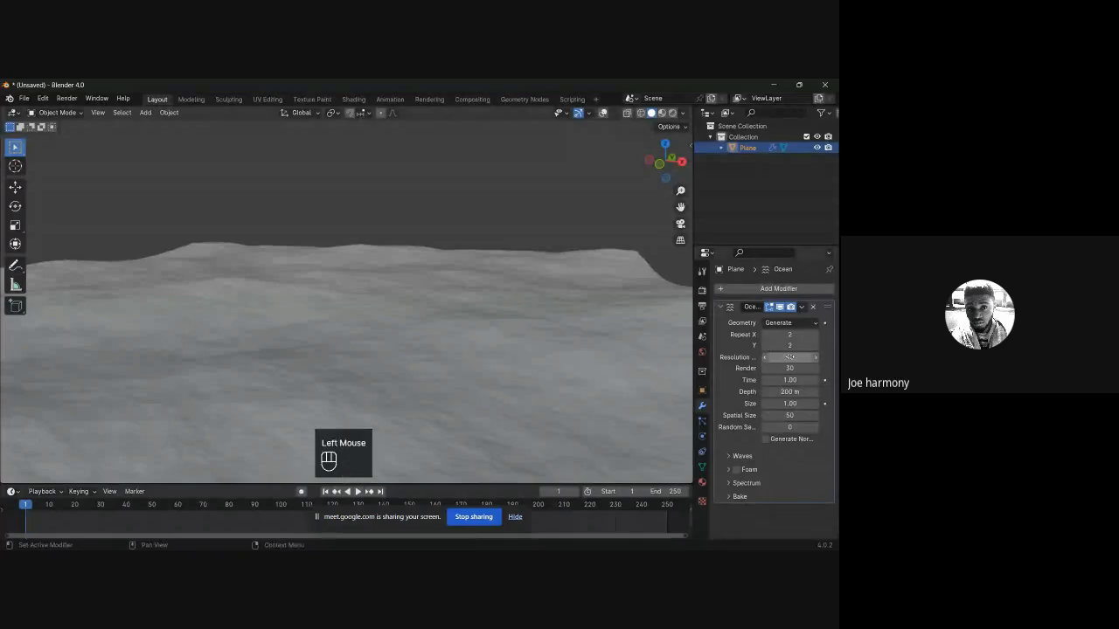
drag(789, 358, 769, 358)
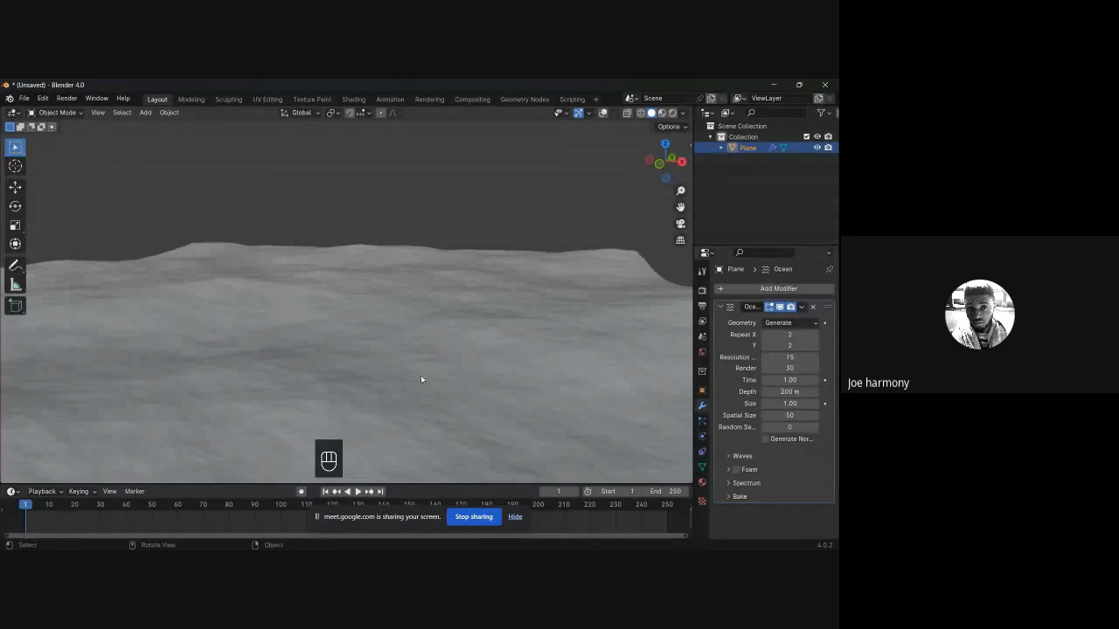
shift+middle_drag(420, 379, 463, 338)
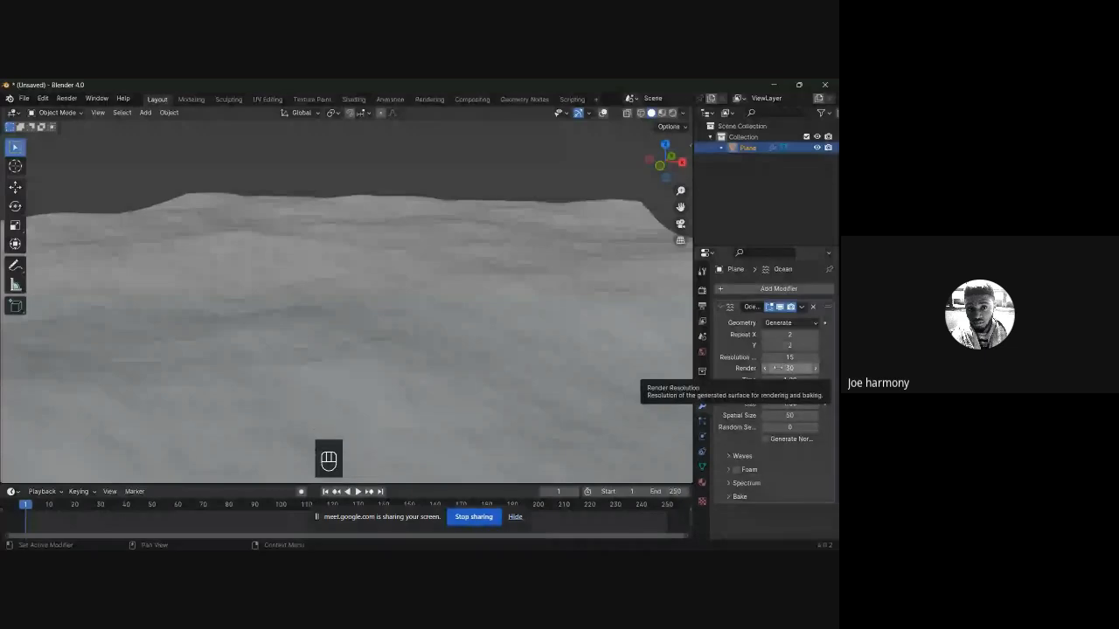
scroll(401, 310, down, 2)
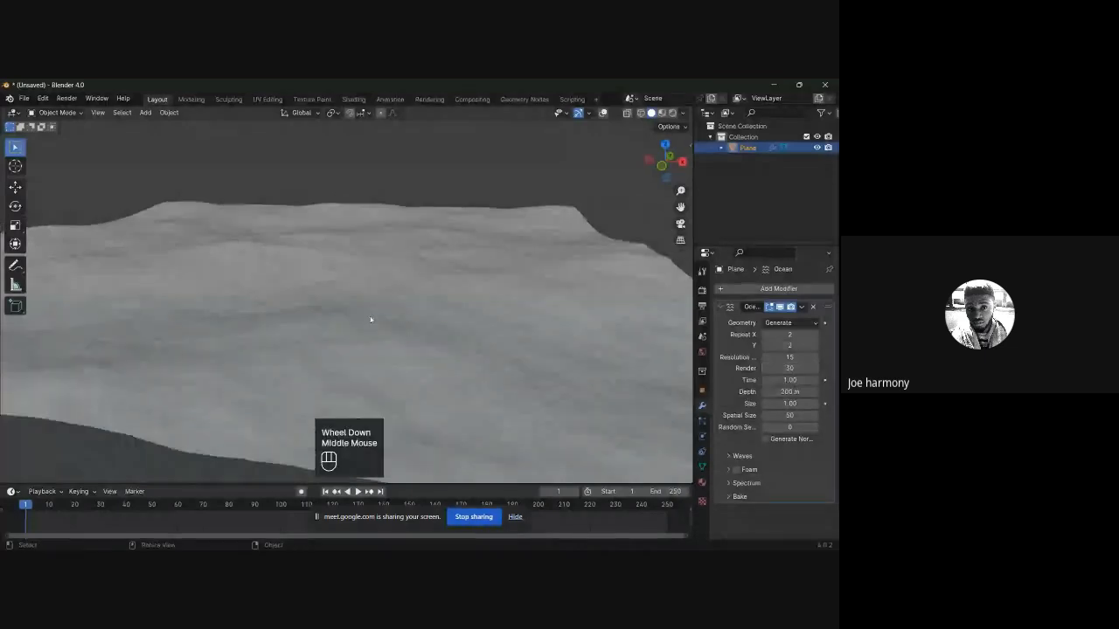
mouse_move(370, 320)
middle_down()
mouse_move(387, 316)
mouse_move(364, 340)
middle_up()
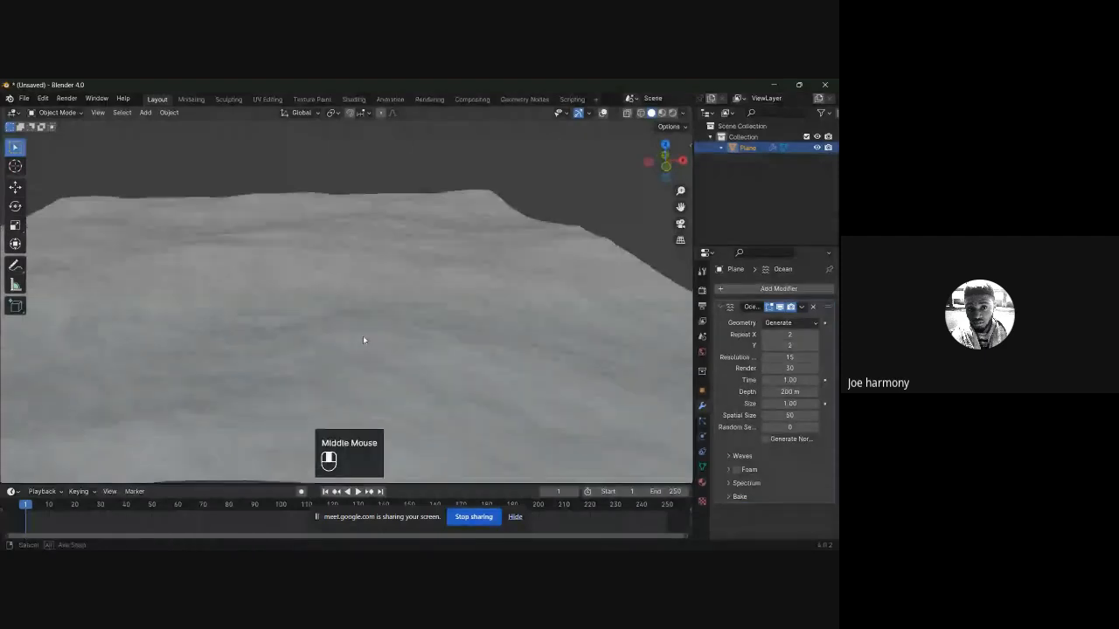
Step: Set the Ocean modifier's wave scale to 3 and view the taller waves from another angle
scroll(414, 307, up, 2)
middle_drag(414, 307, 476, 347)
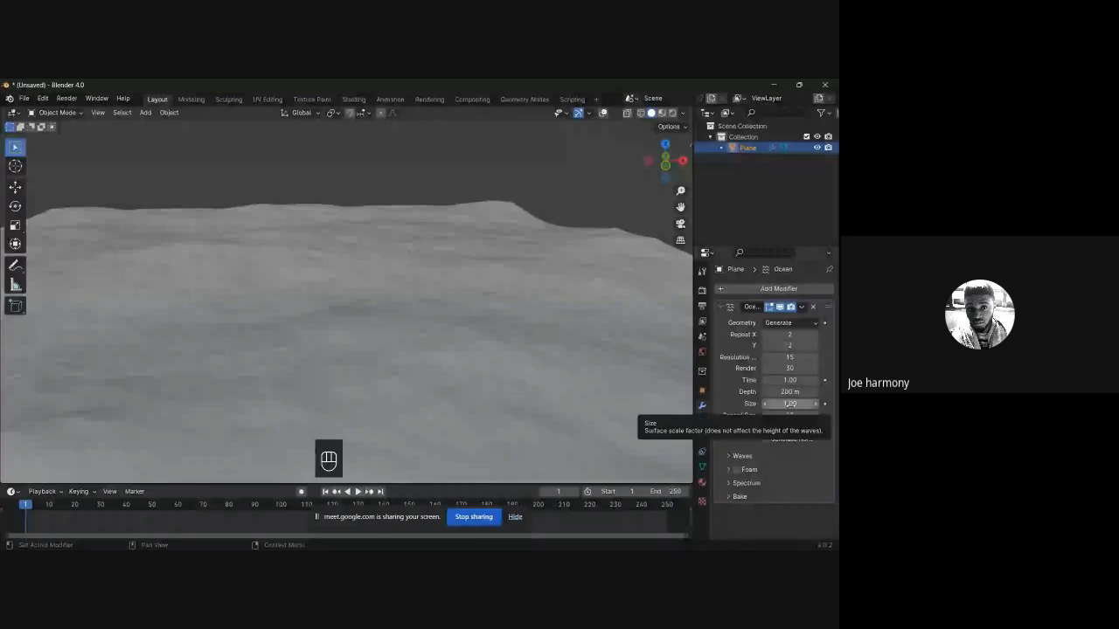
click(740, 456)
scroll(730, 469, down, 2)
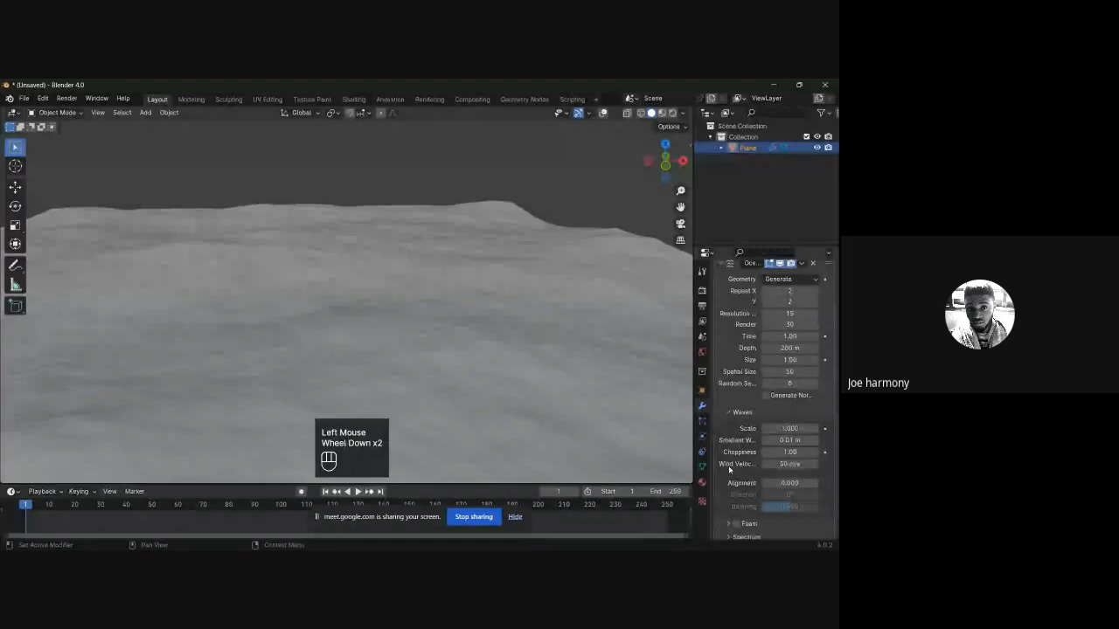
click(786, 428)
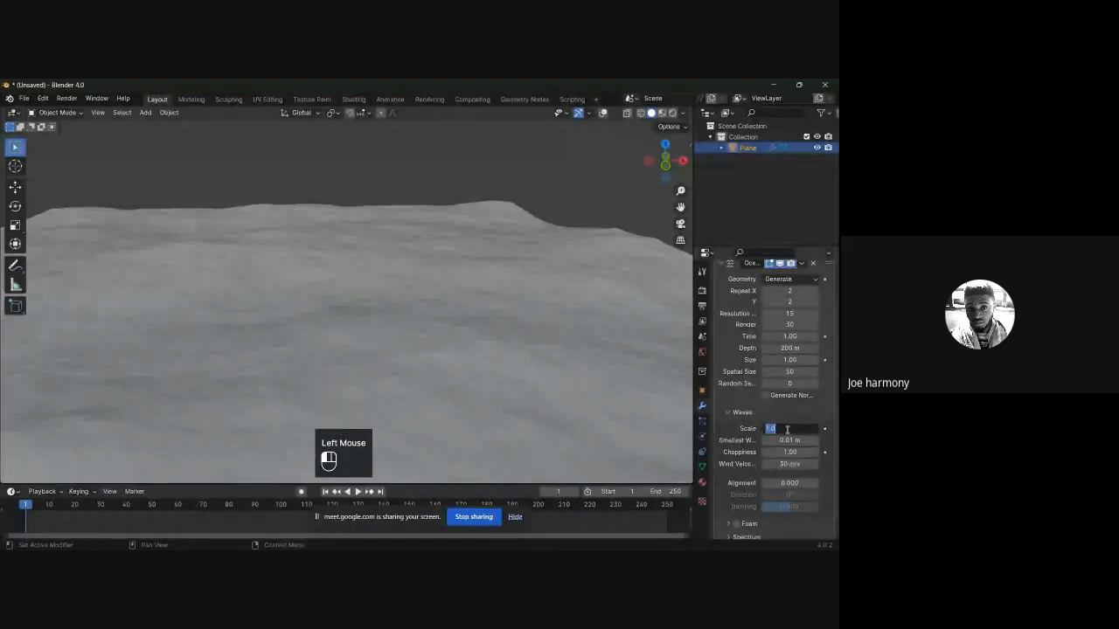
text(3)
key(Return)
middle_drag(600, 341, 415, 299)
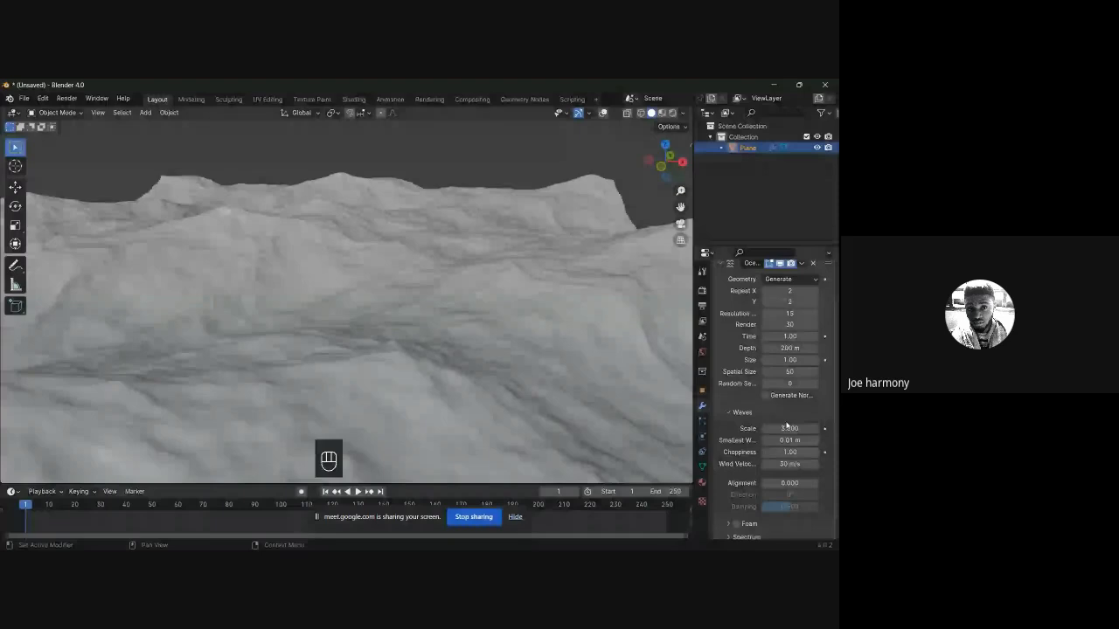
Step: Try a wave scale of 1 for comparison, restore it to 3 and inspect the waves up close
mouse_move(787, 427)
mouse_down()
mouse_move(769, 427)
mouse_move(809, 430)
mouse_up()
click(788, 430)
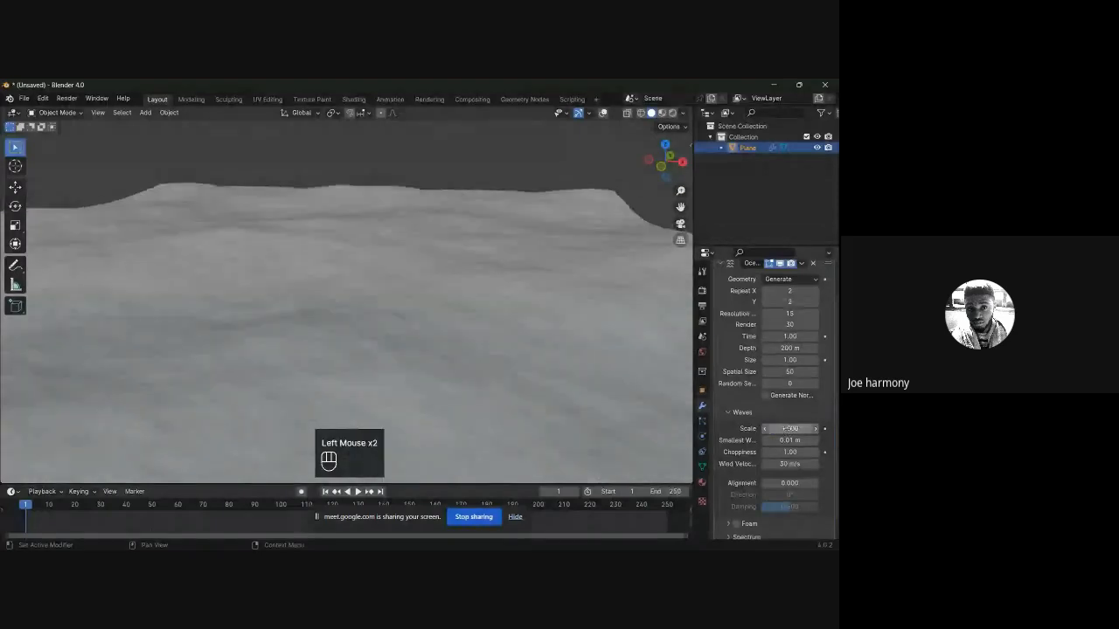
click(783, 428)
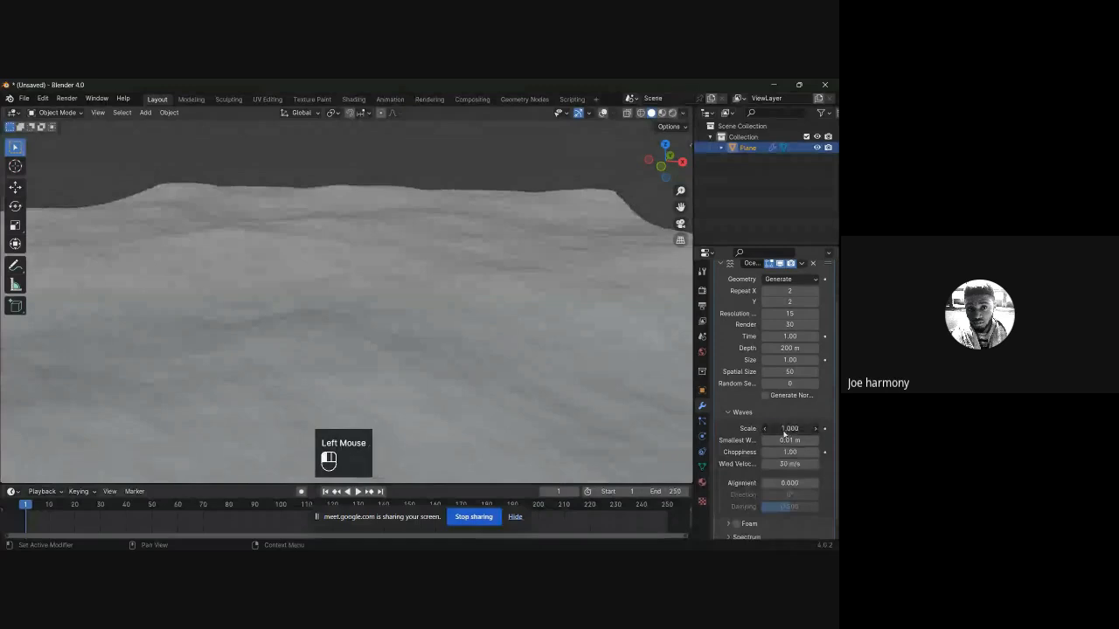
text(3)
key(Return)
middle_drag(569, 382, 667, 338)
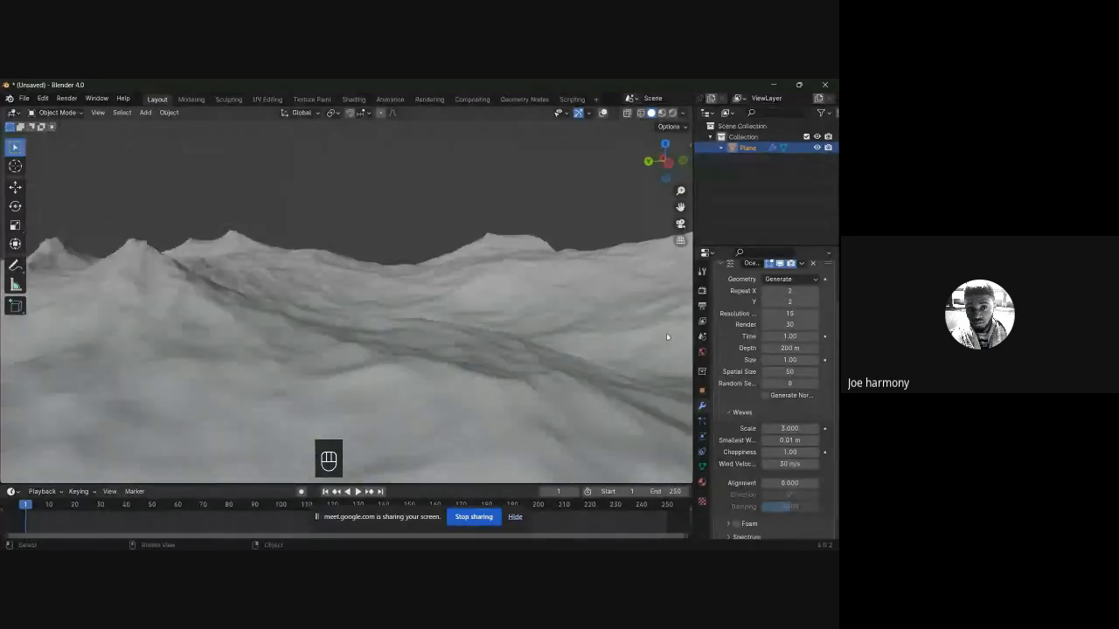
scroll(667, 338, up, 2)
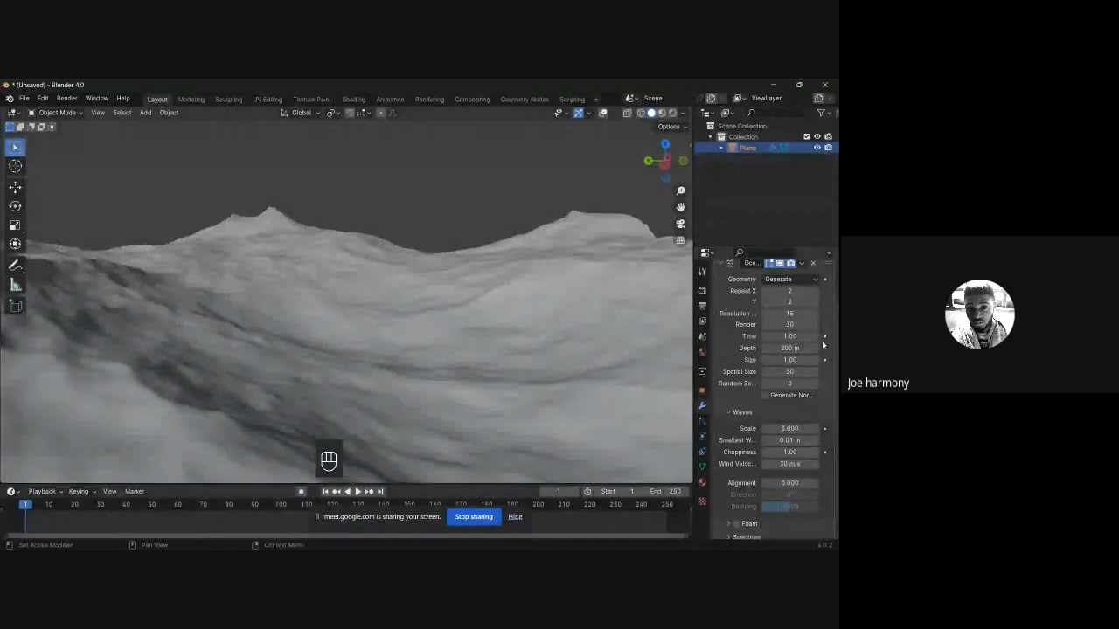
Step: Set the scene's end frame to 100 and move the playhead to frame 101
click(784, 336)
click(665, 491)
text(1)
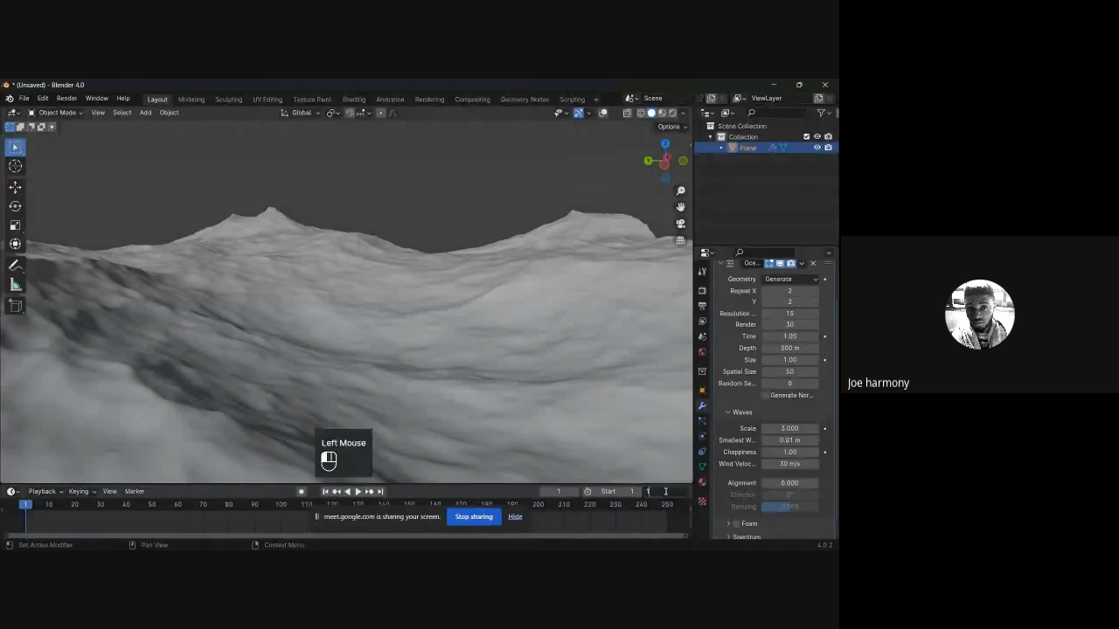
text(00)
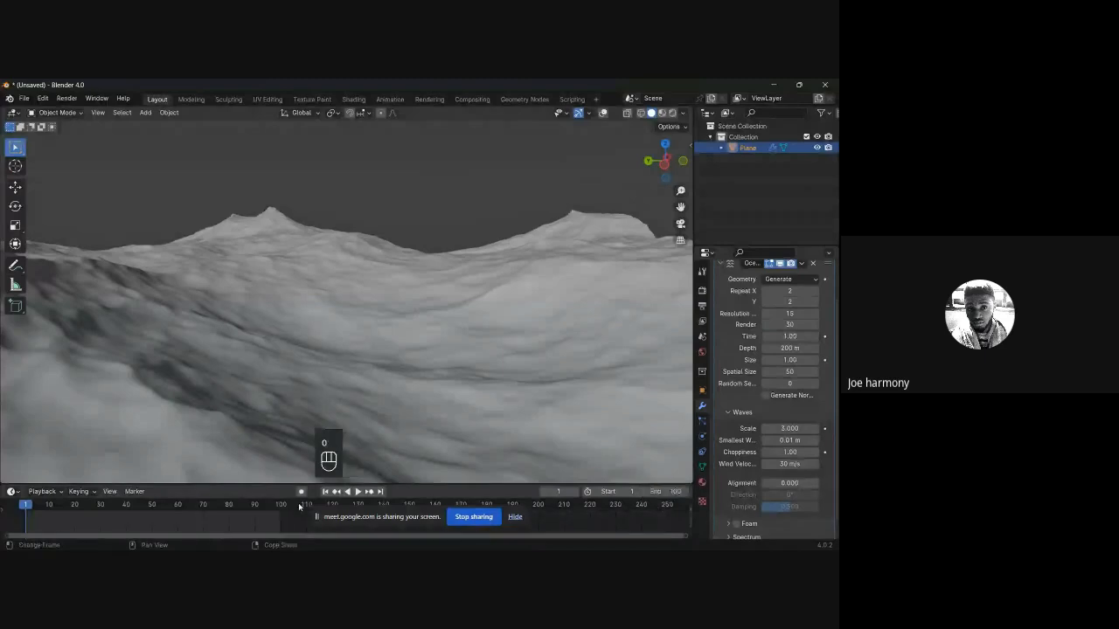
click(283, 506)
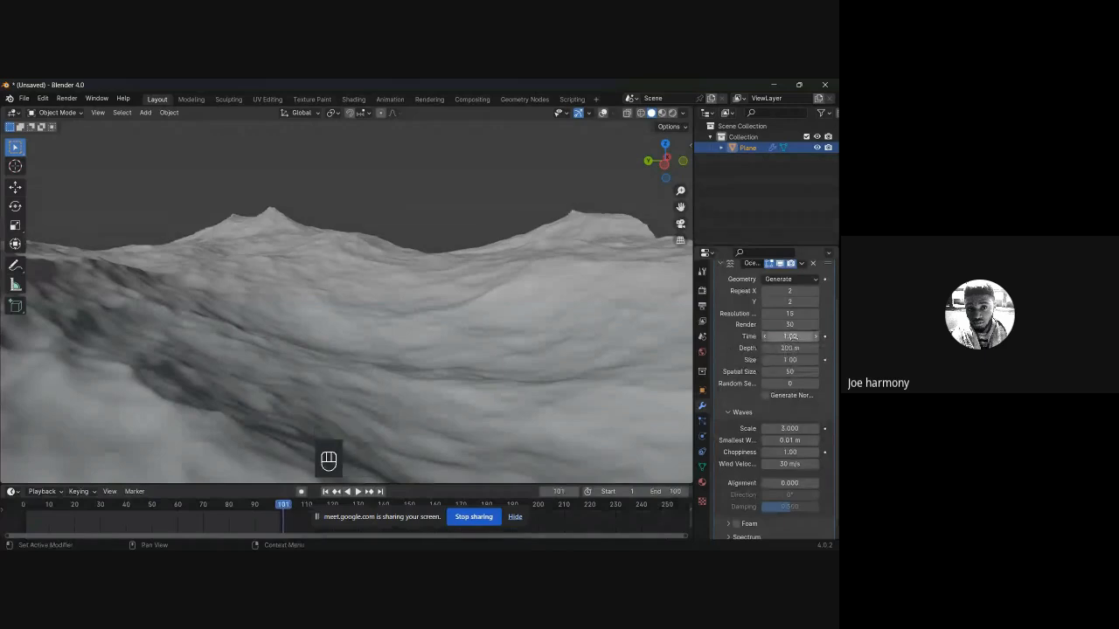
Step: Animate the Ocean modifier's Time value with the driver expression #frame/50
click(789, 335)
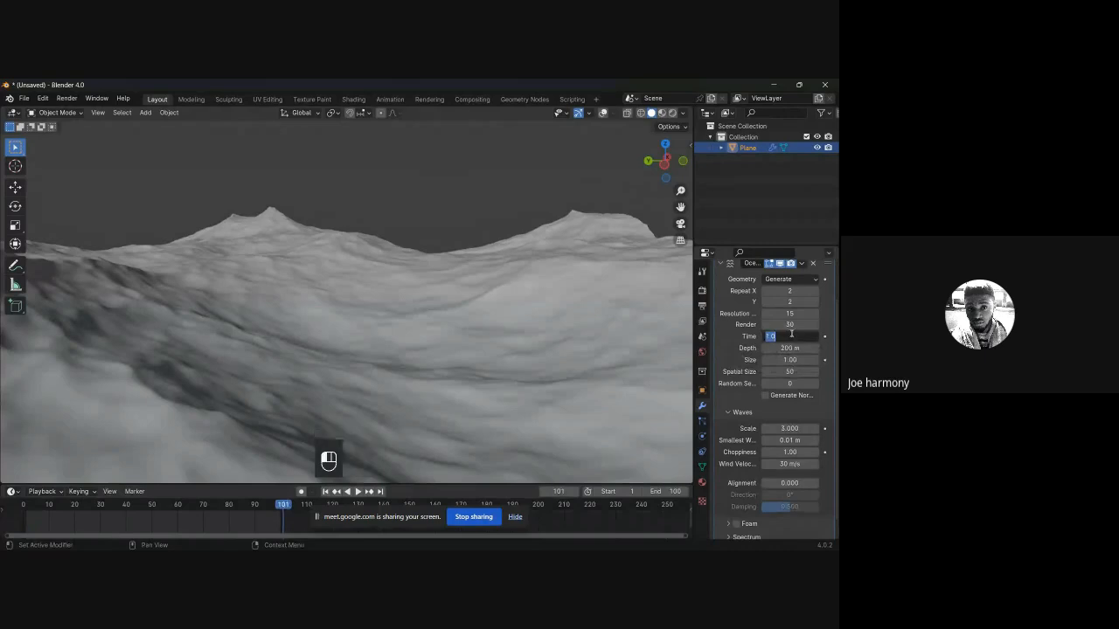
text(#FR)
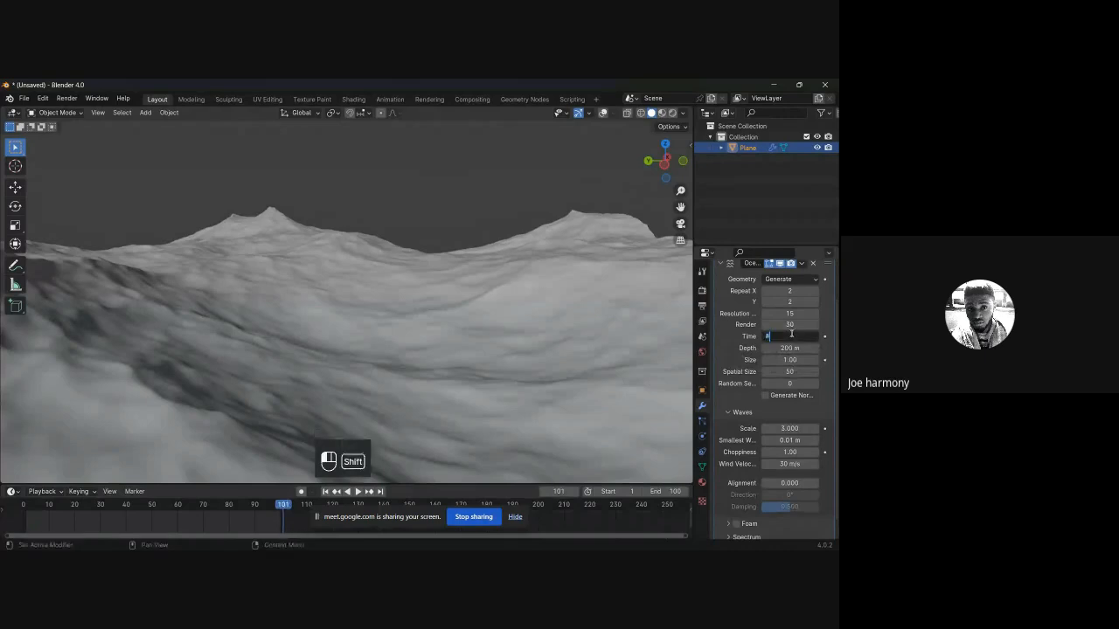
key(BackSpace)
key(BackSpace)
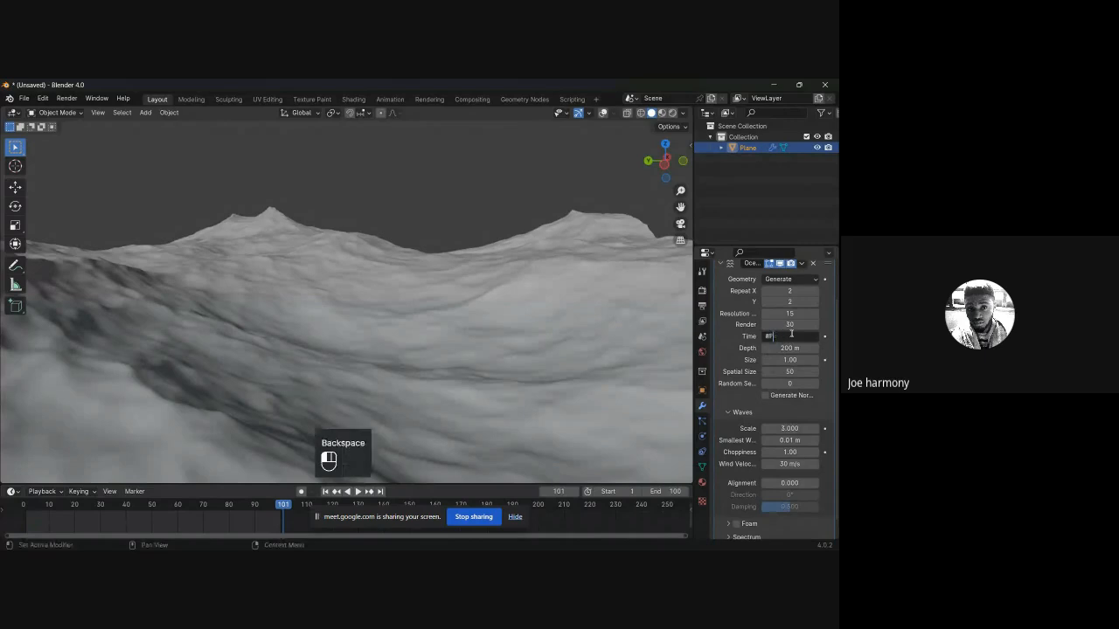
text(frame)
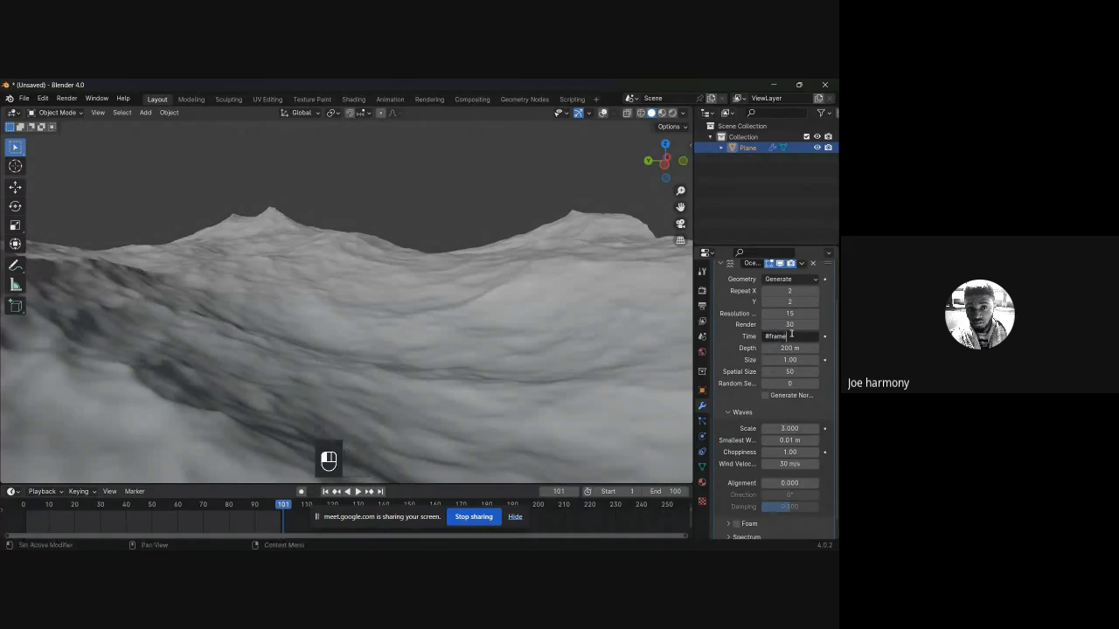
text(/50)
key(Return)
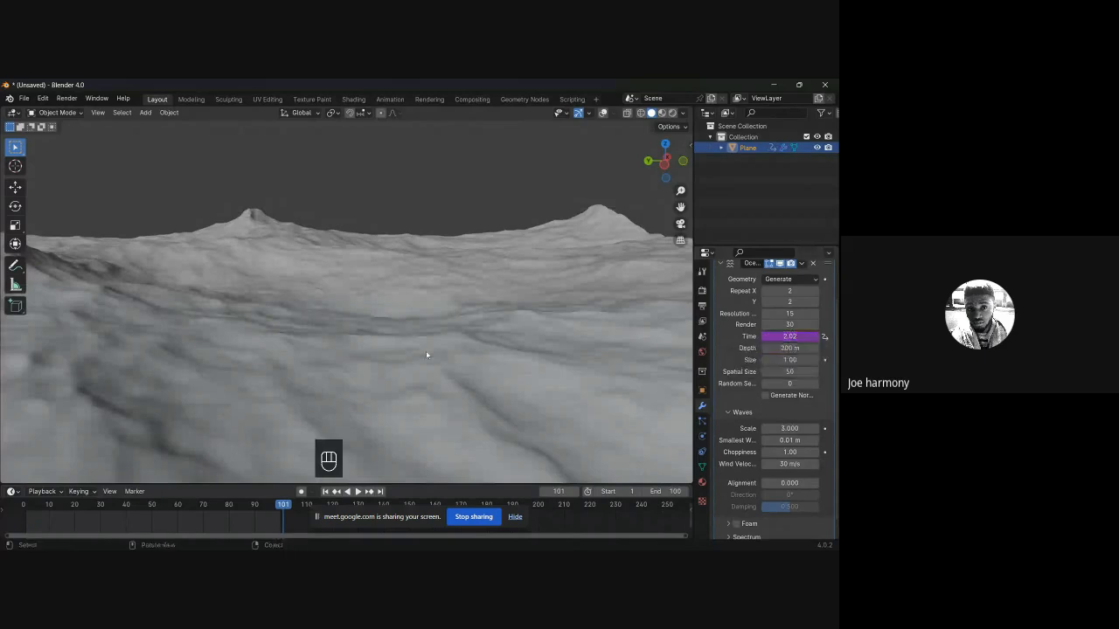
Step: Play the wave animation from the first frame, watch it at different distances and stop playback
click(328, 492)
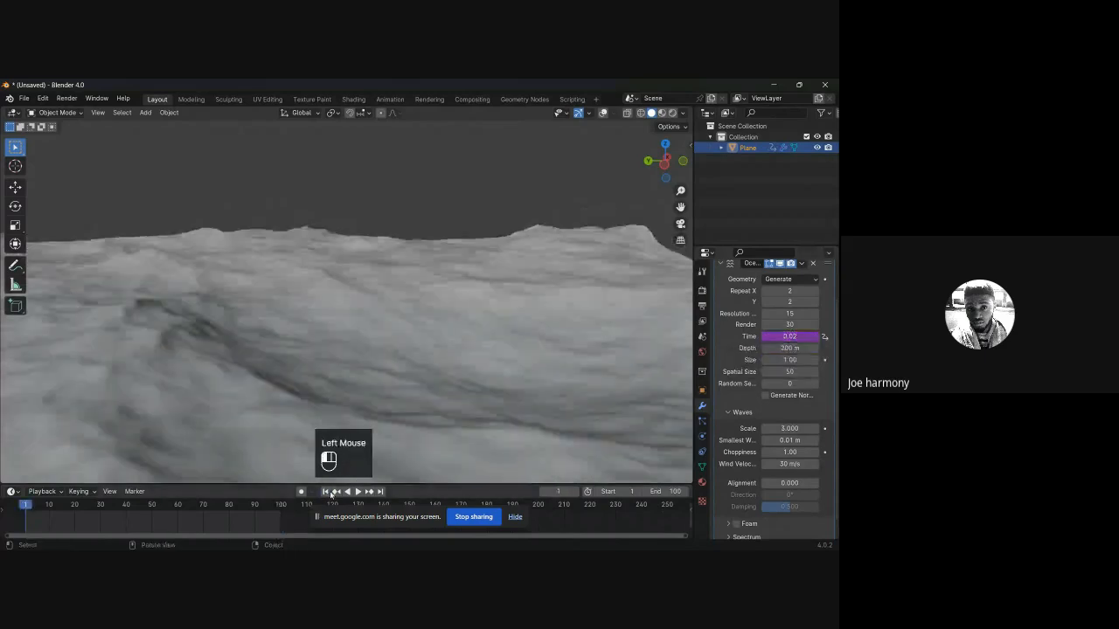
scroll(332, 337, down, 4)
key(space)
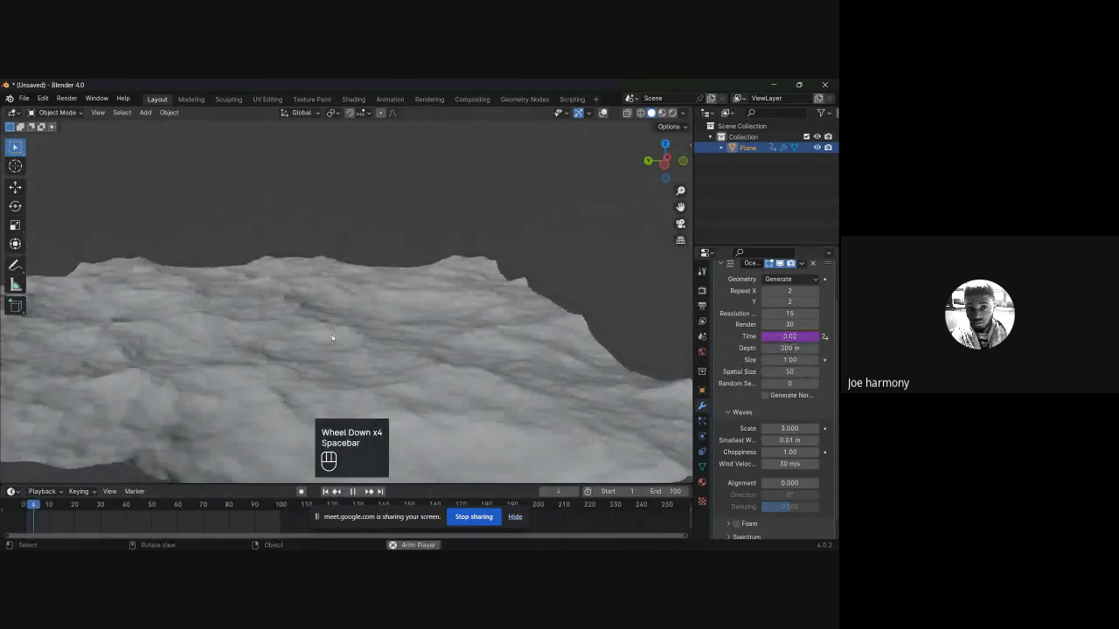
scroll(332, 345, up, 2)
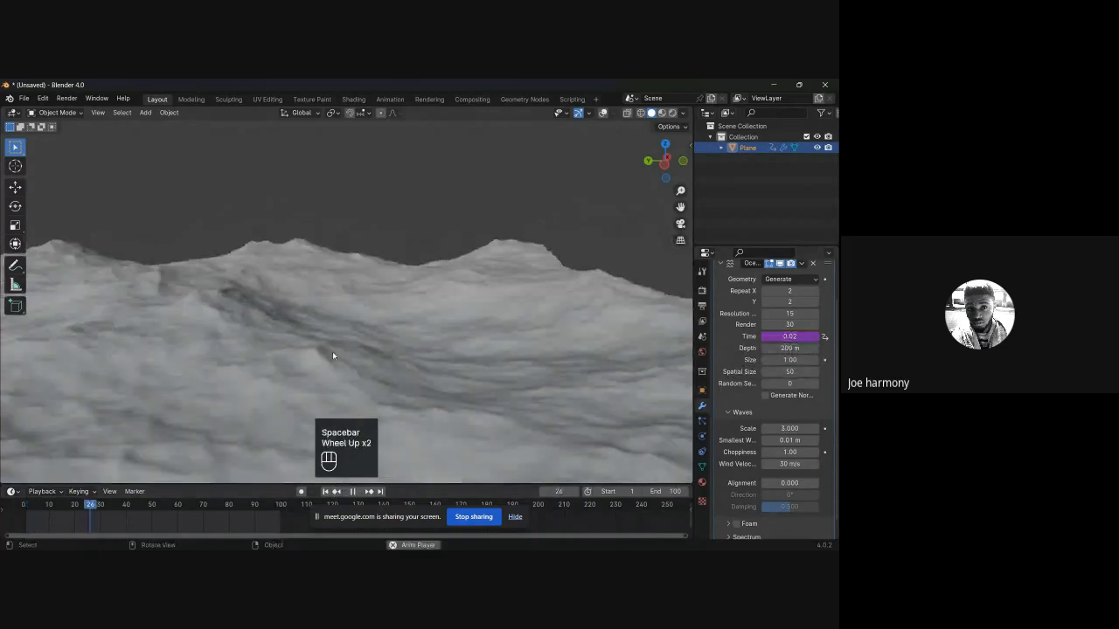
scroll(332, 351, down, 1)
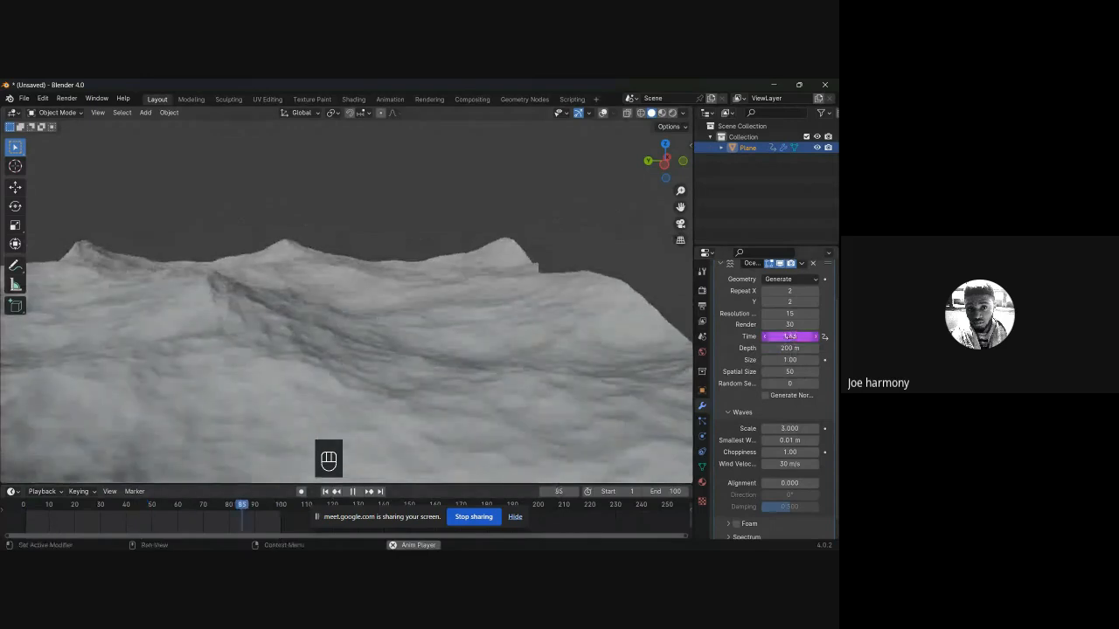
key(space)
Step: Review the frame/50 driver expression in the Ocean modifier's Time value
click(791, 337)
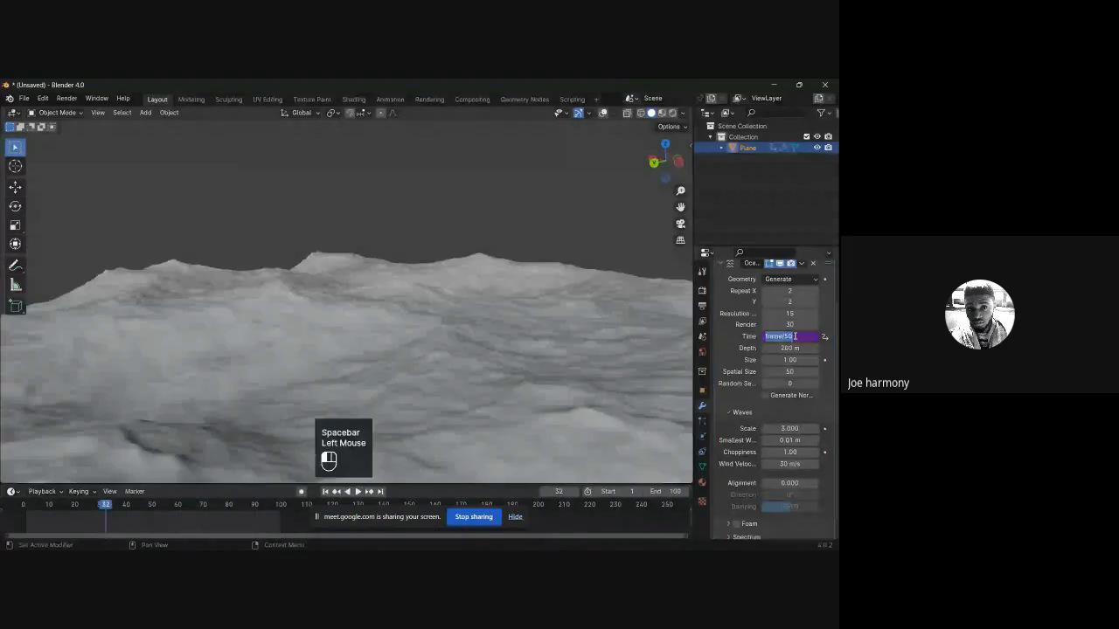
click(792, 336)
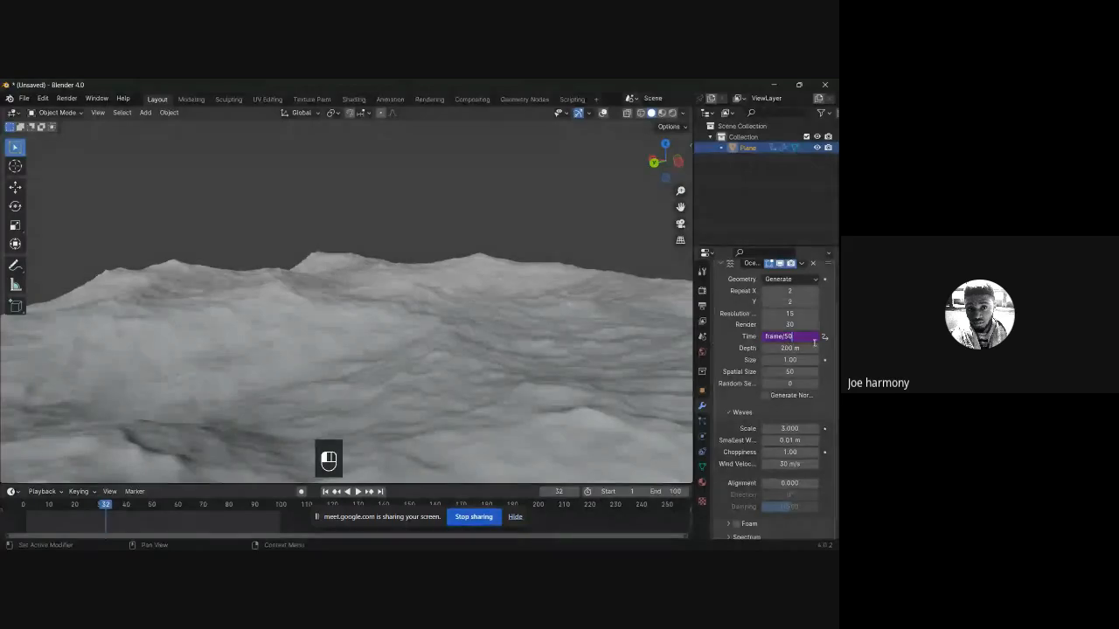
key(Return)
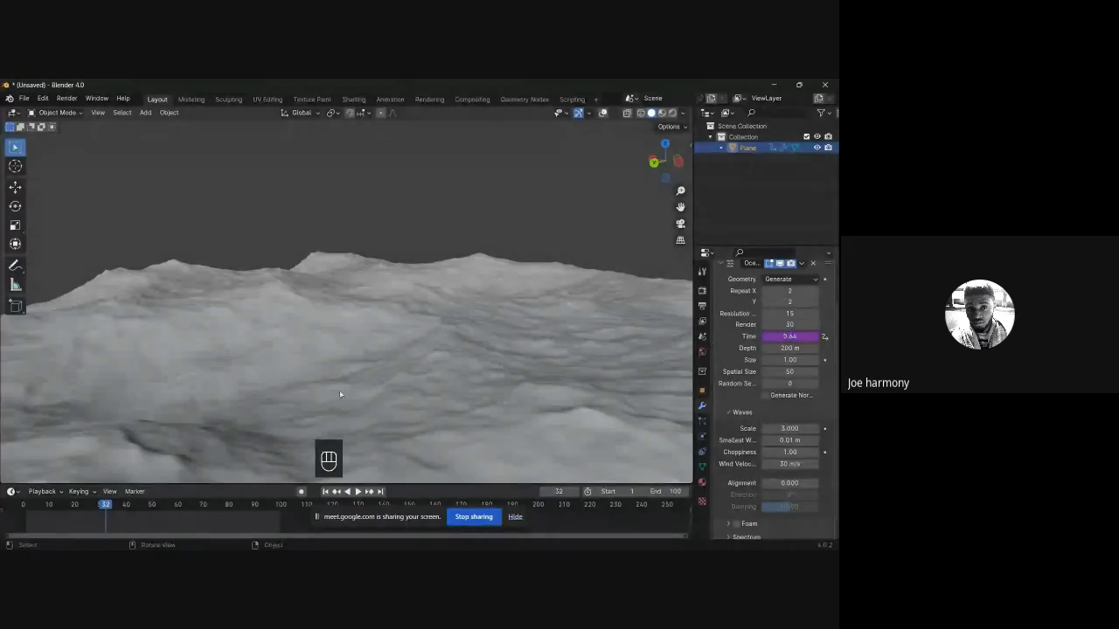
Step: Play the wave animation again while viewing the ocean from other angles, and stop it
key(space)
scroll(368, 355, down, 1)
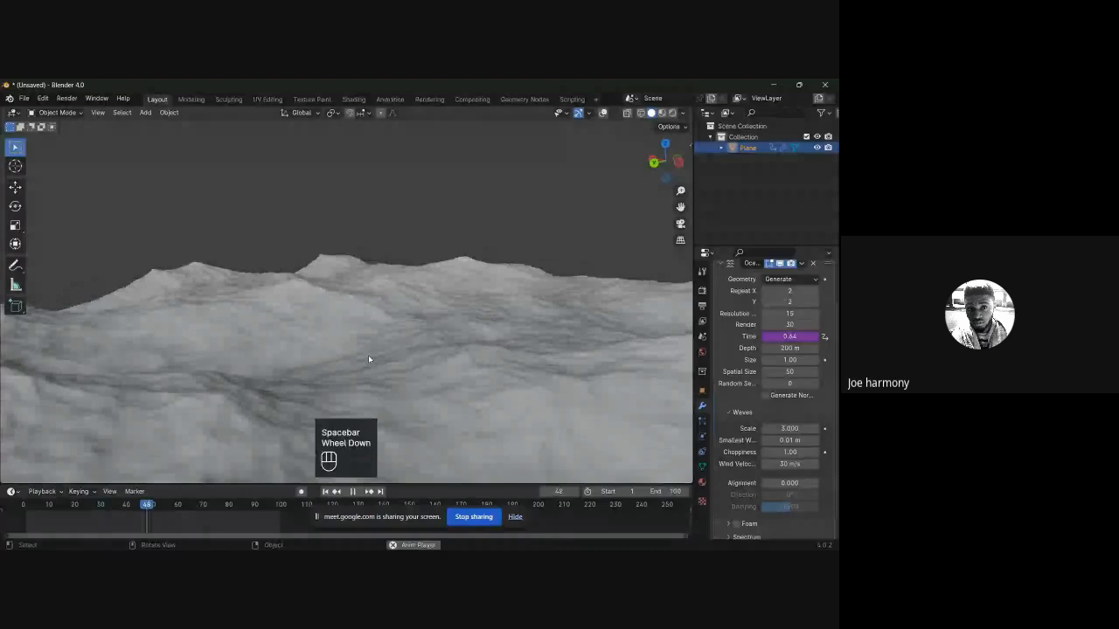
middle_drag(368, 358, 426, 354)
scroll(426, 355, up, 2)
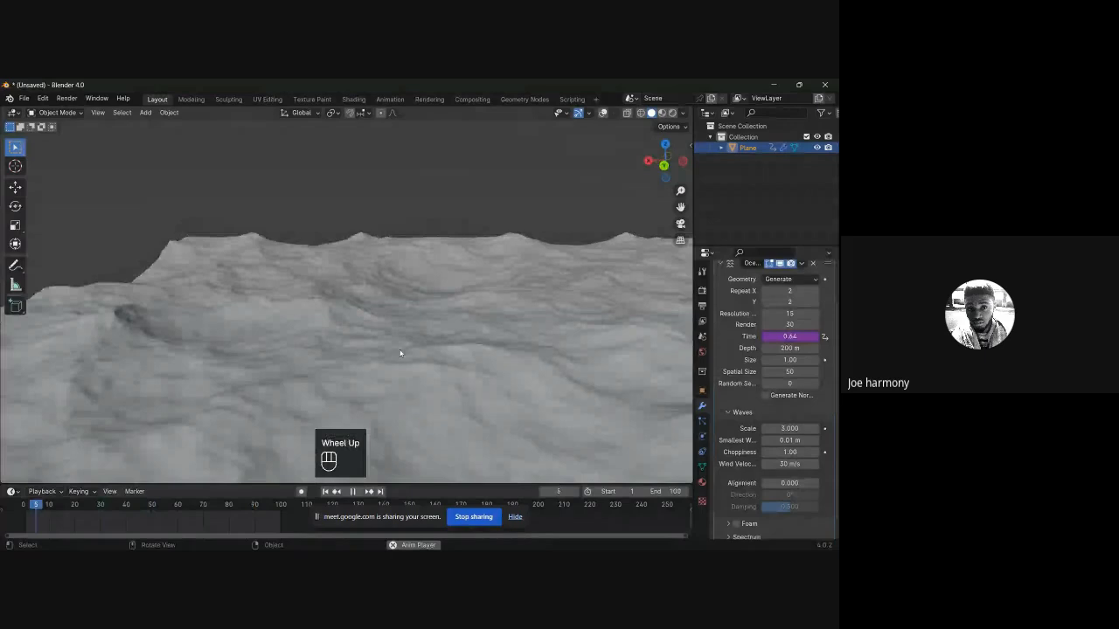
key(space)
middle_drag(400, 353, 412, 349)
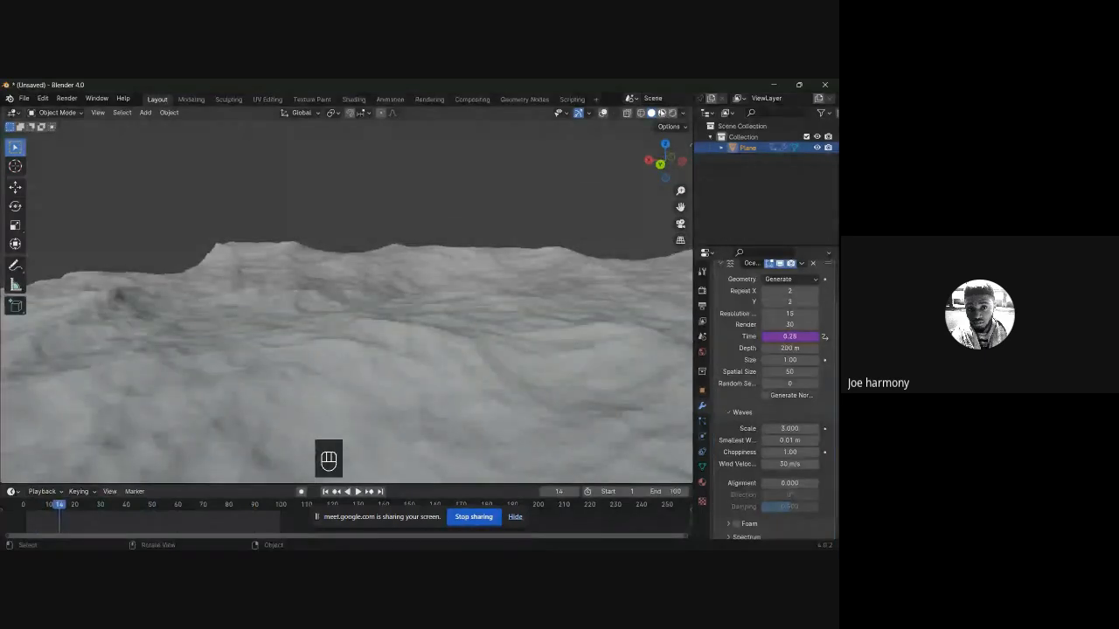
Step: Switch the viewport to Material Preview and create a new material for the ocean plane in the Shading workspace
click(662, 113)
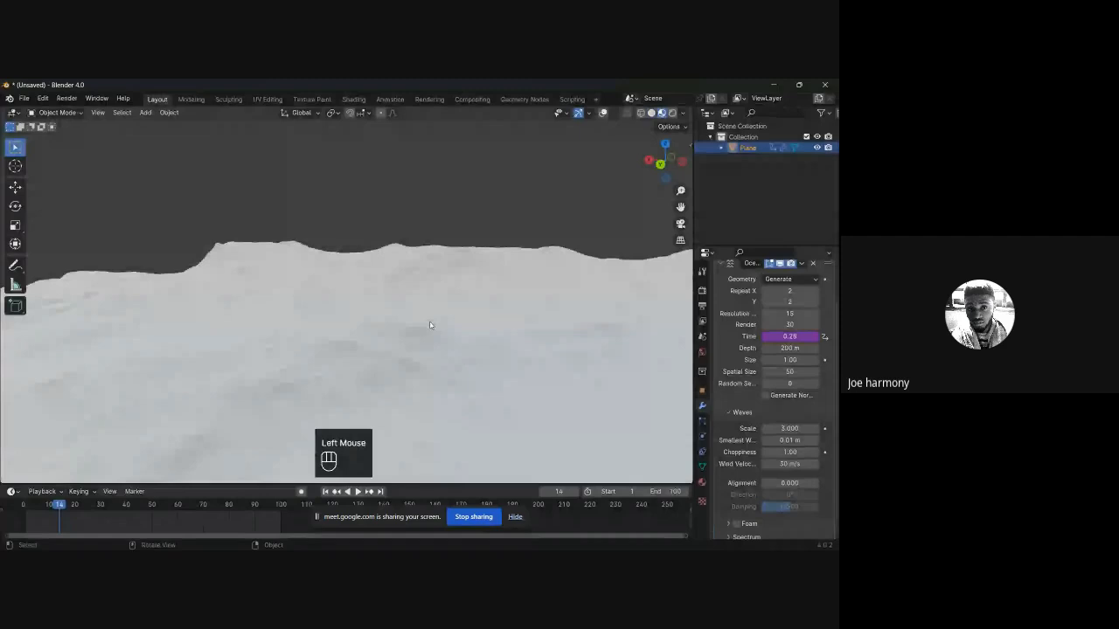
middle_drag(429, 325, 485, 339)
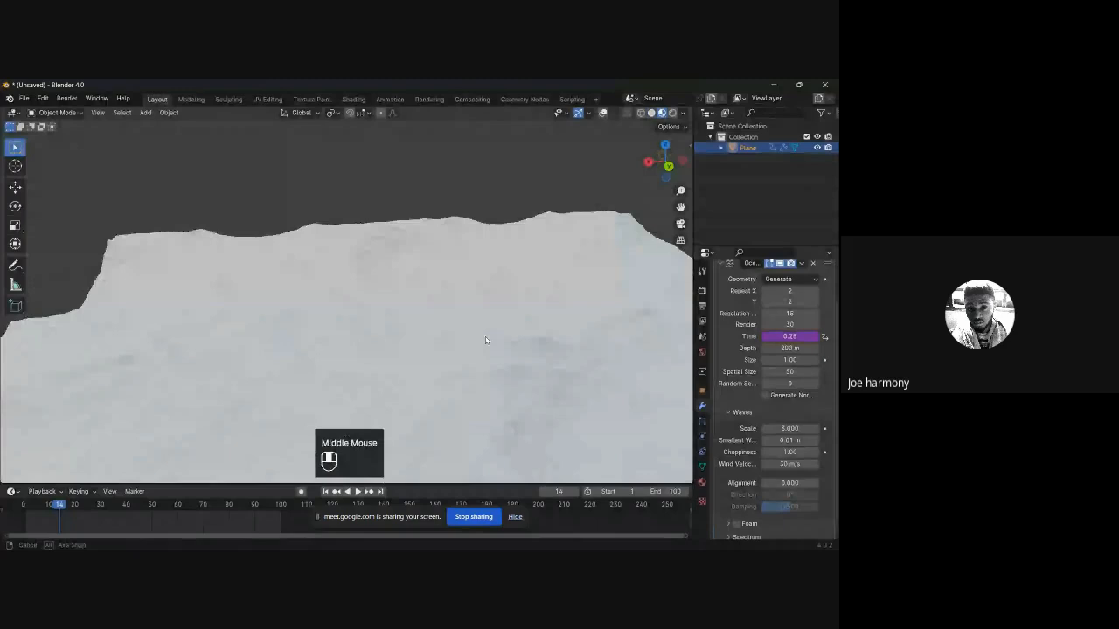
click(353, 99)
middle_drag(423, 210, 502, 220)
click(426, 361)
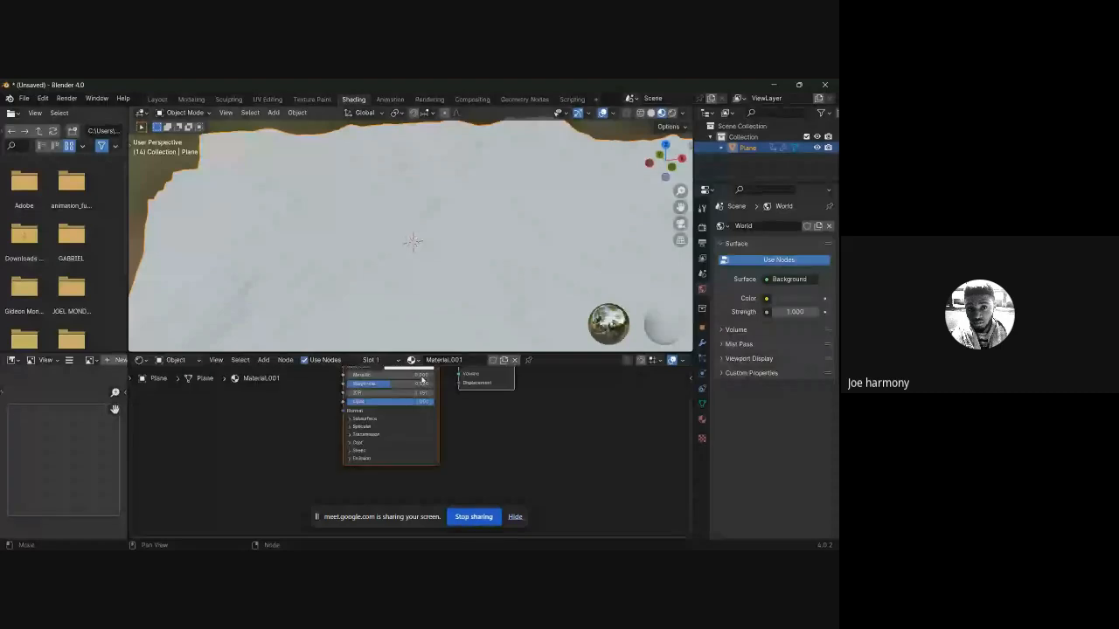
Step: Set the Base Color of the plane's Principled BSDF to a light blue
middle_drag(423, 379, 466, 418)
scroll(318, 434, up, 3)
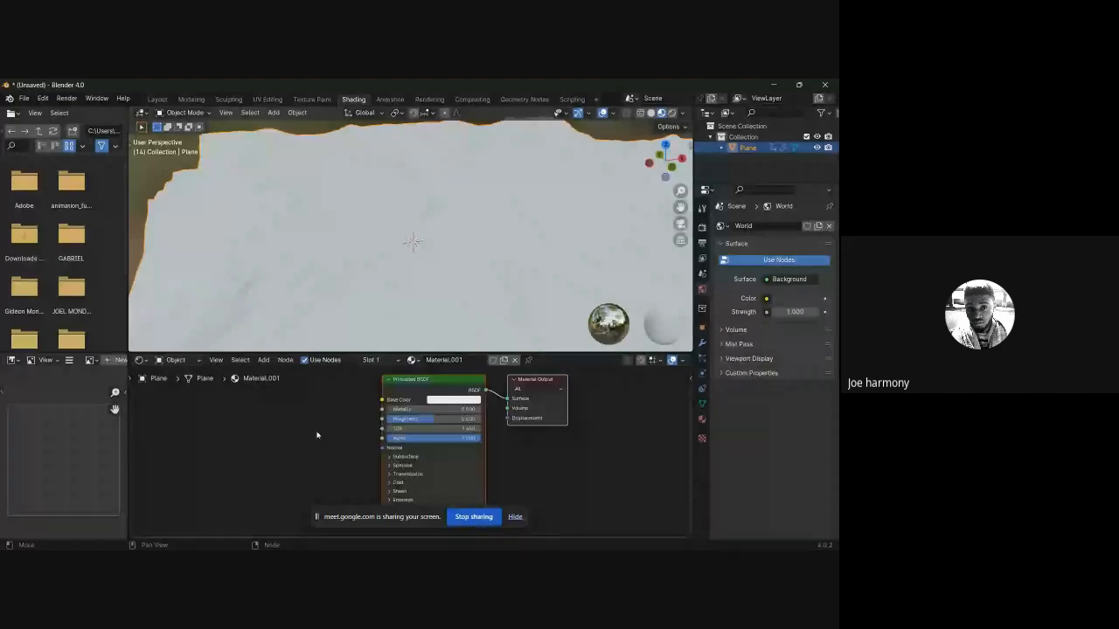
middle_drag(321, 420, 328, 447)
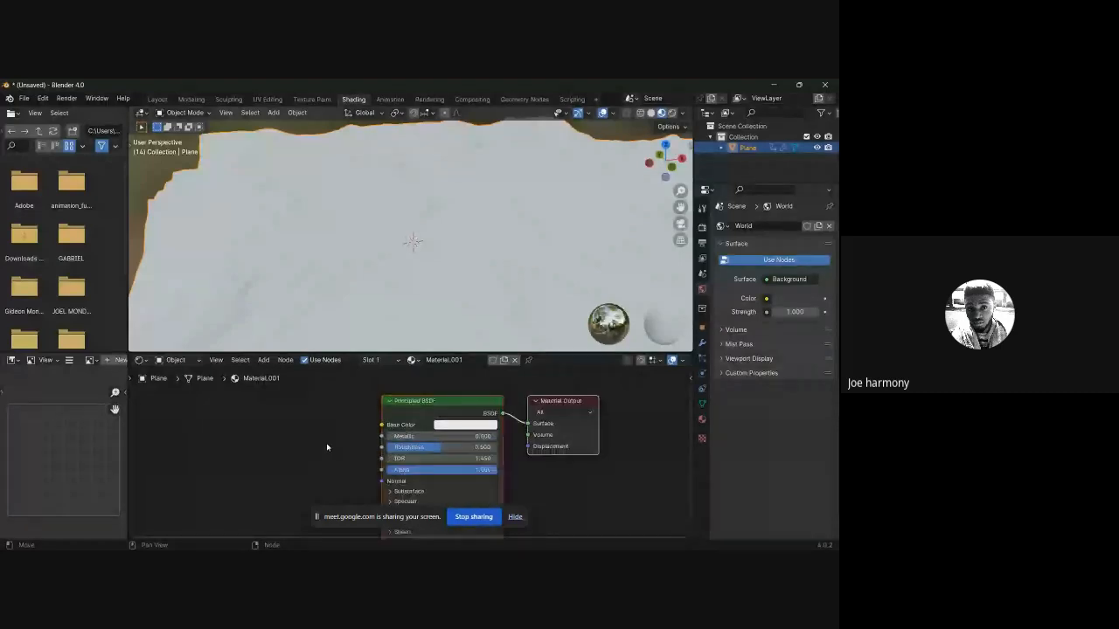
click(465, 425)
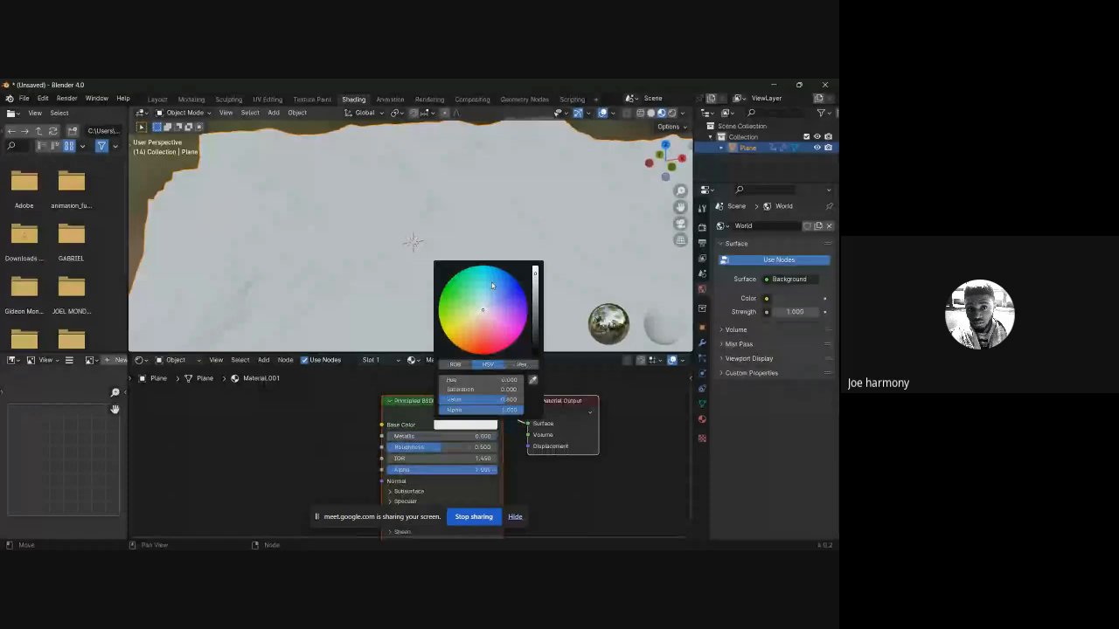
click(492, 285)
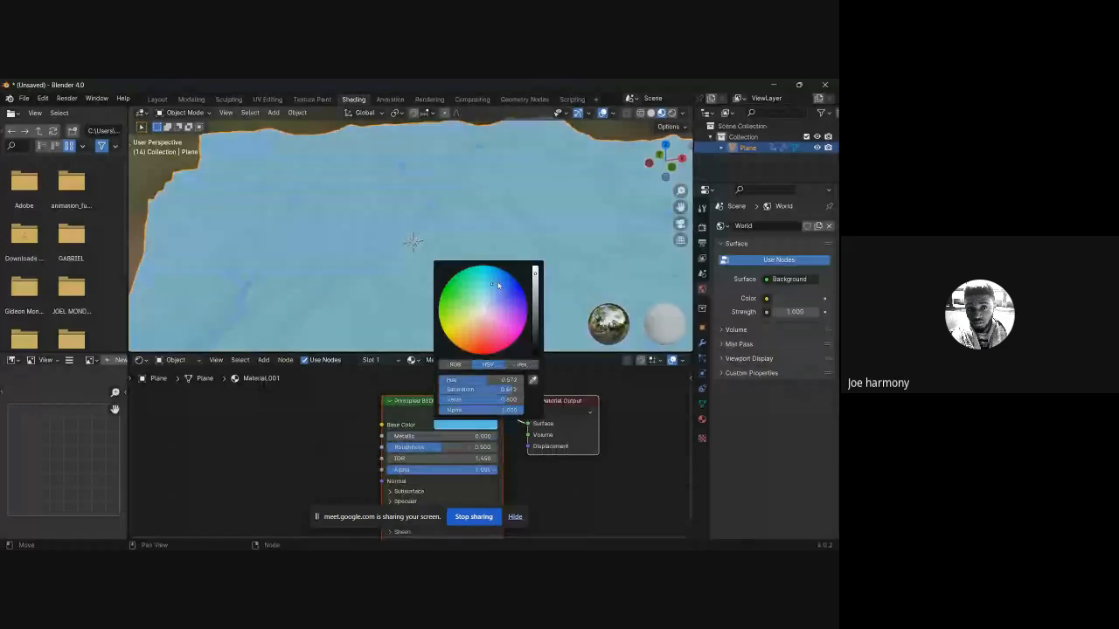
Step: Switch to the web browser to look up an ocean color hex code, and return to Blender
key(alt+Tab)
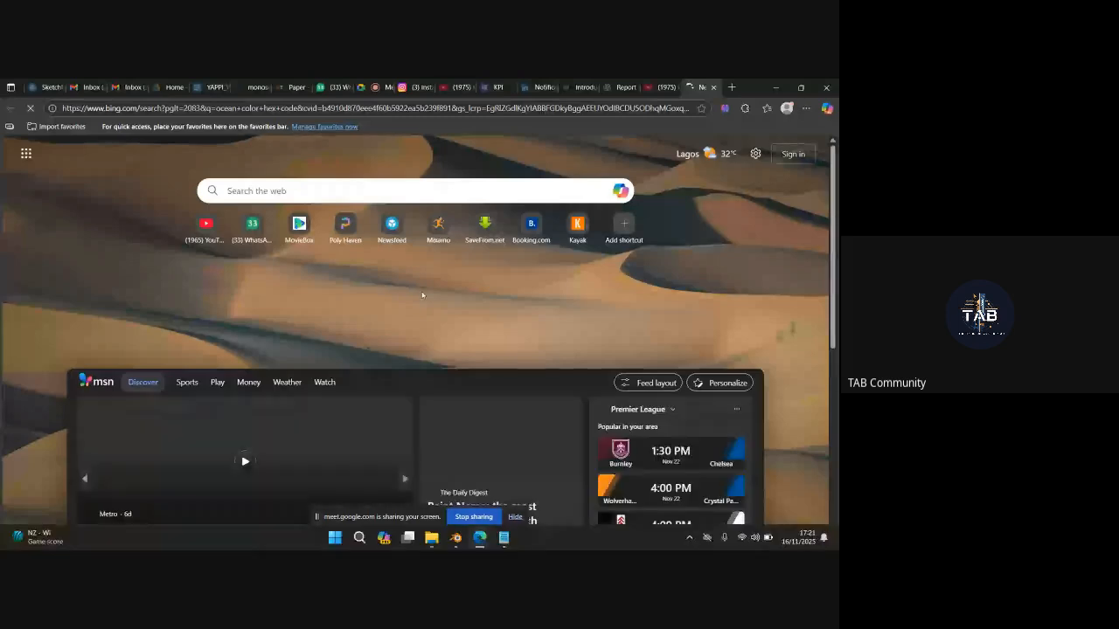
click(455, 539)
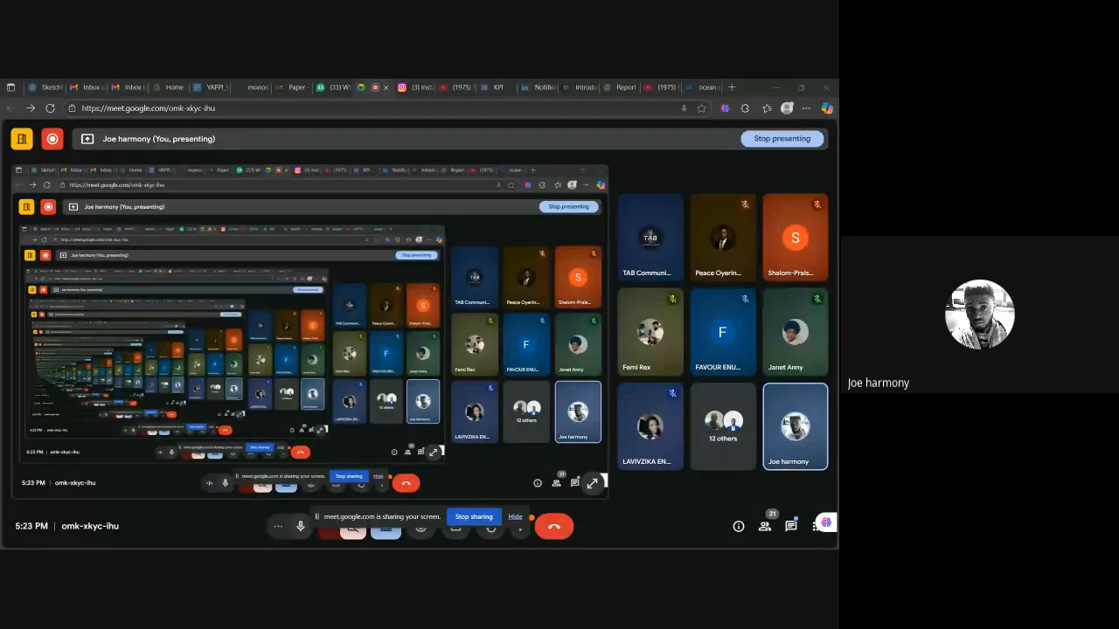
key(super)
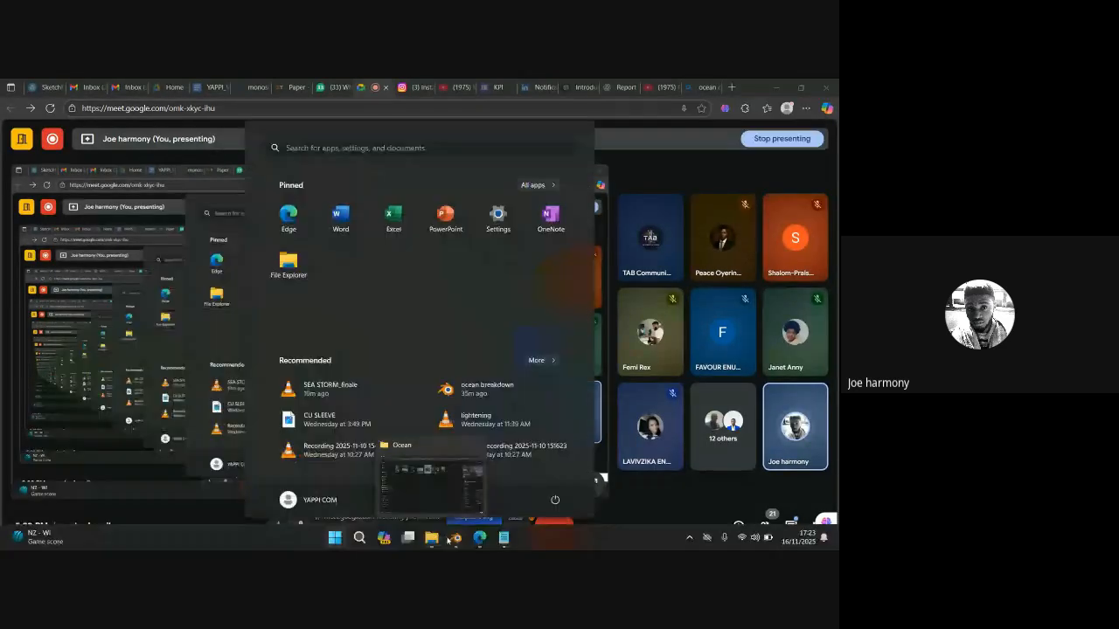
click(455, 537)
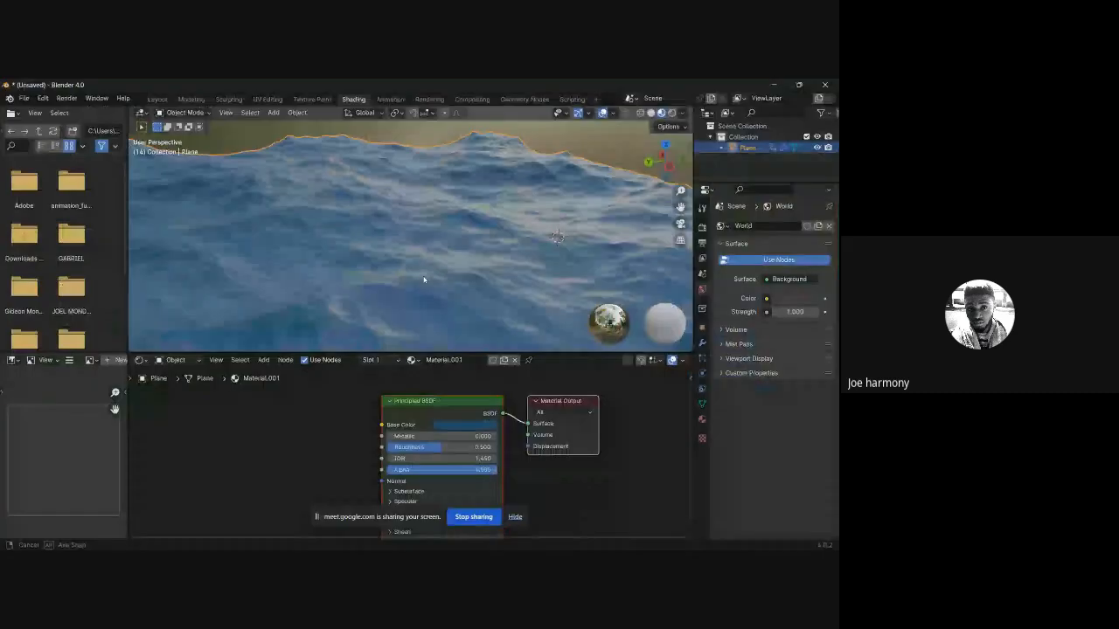
middle_drag(423, 280, 450, 278)
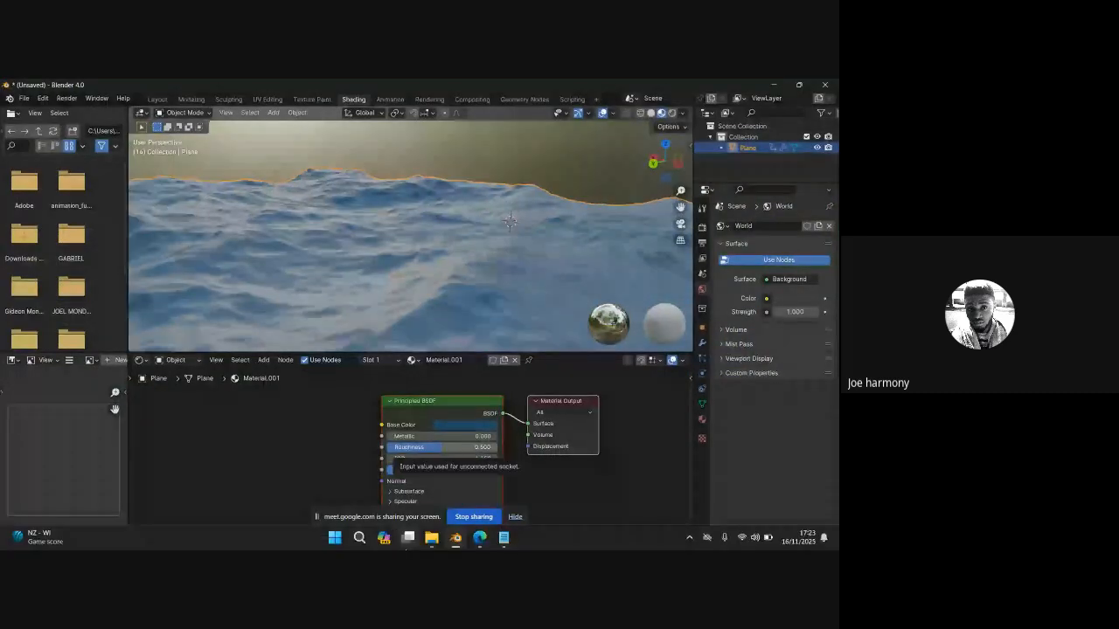
Step: Switch to the web browser and copy the ocean hex code 017B92 from the color search results
click(479, 542)
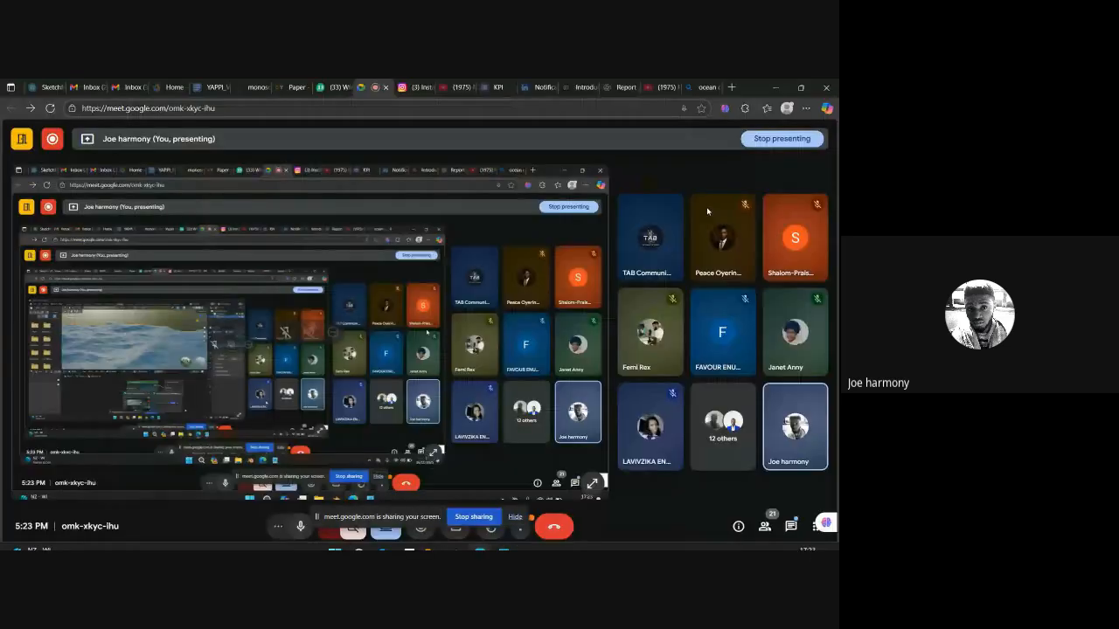
click(704, 86)
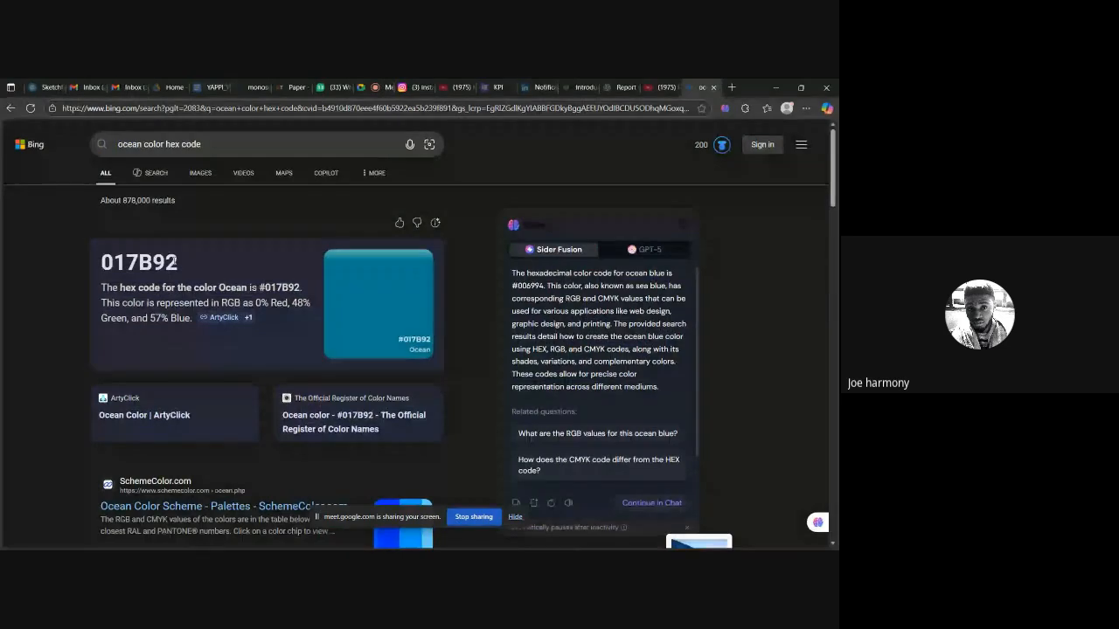
double_click(175, 262)
key(ctrl+c)
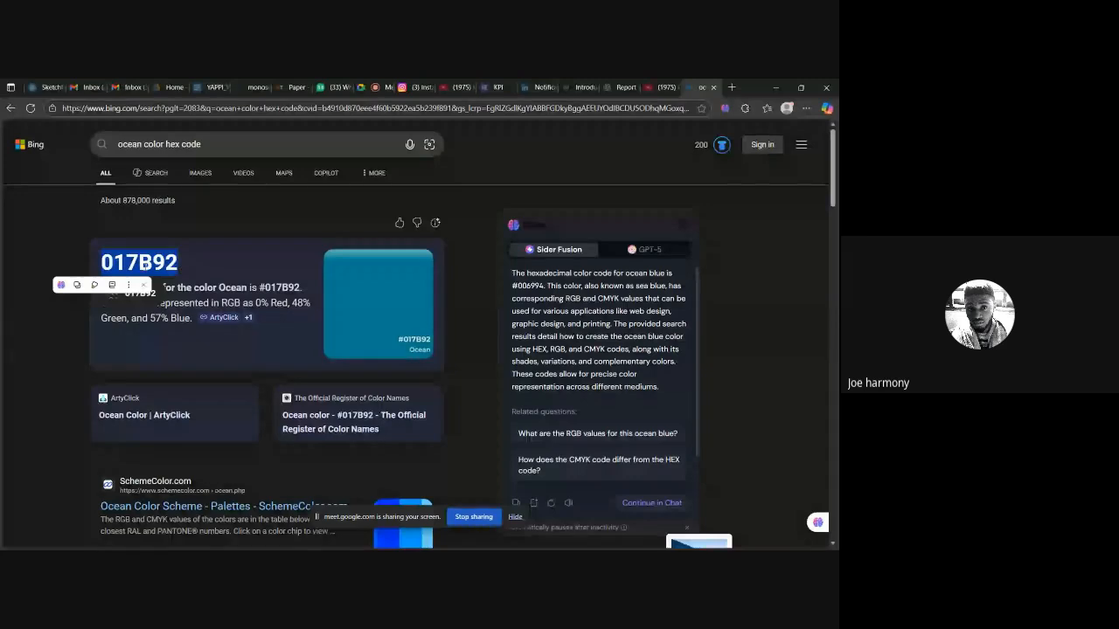
click(118, 144)
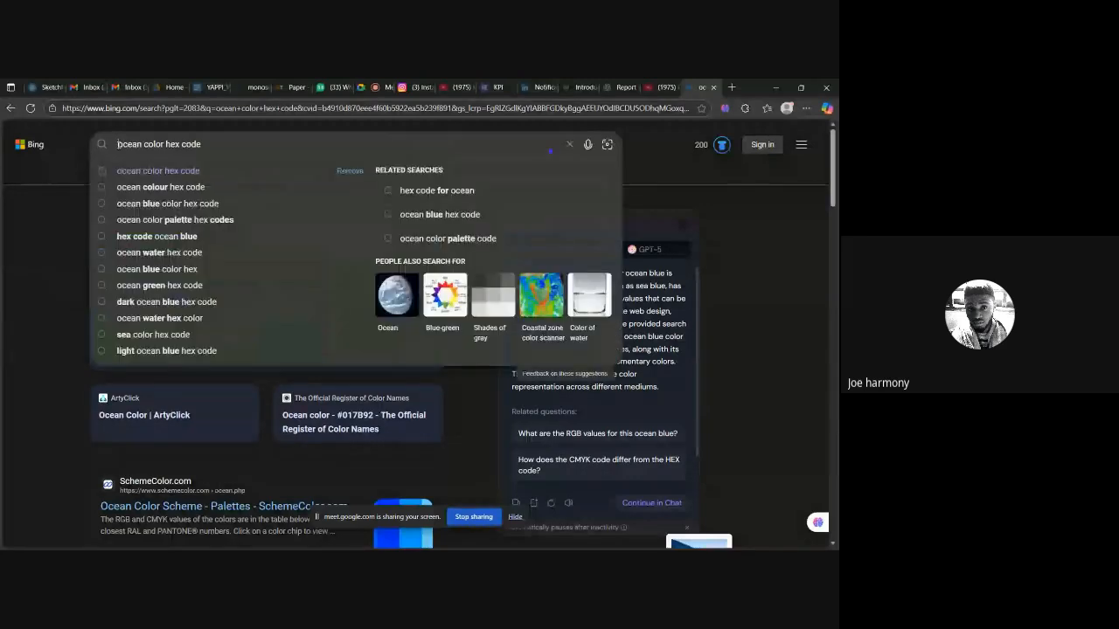
click(60, 220)
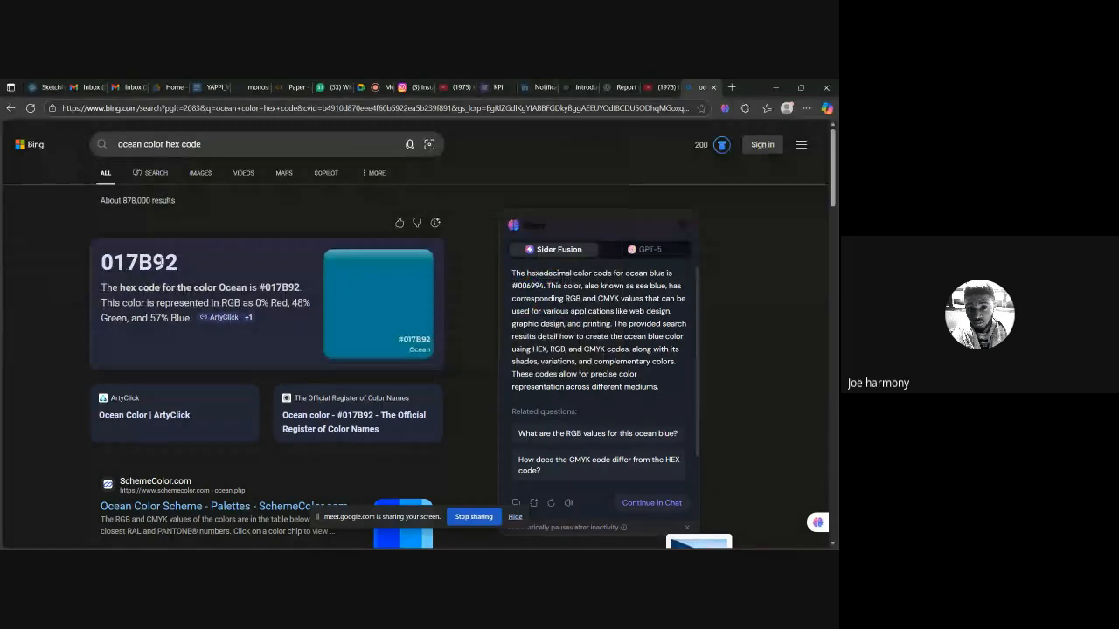
Step: Return to Blender and set the Base Color of the plane's Principled BSDF to hex 017B92
mouse_move(458, 546)
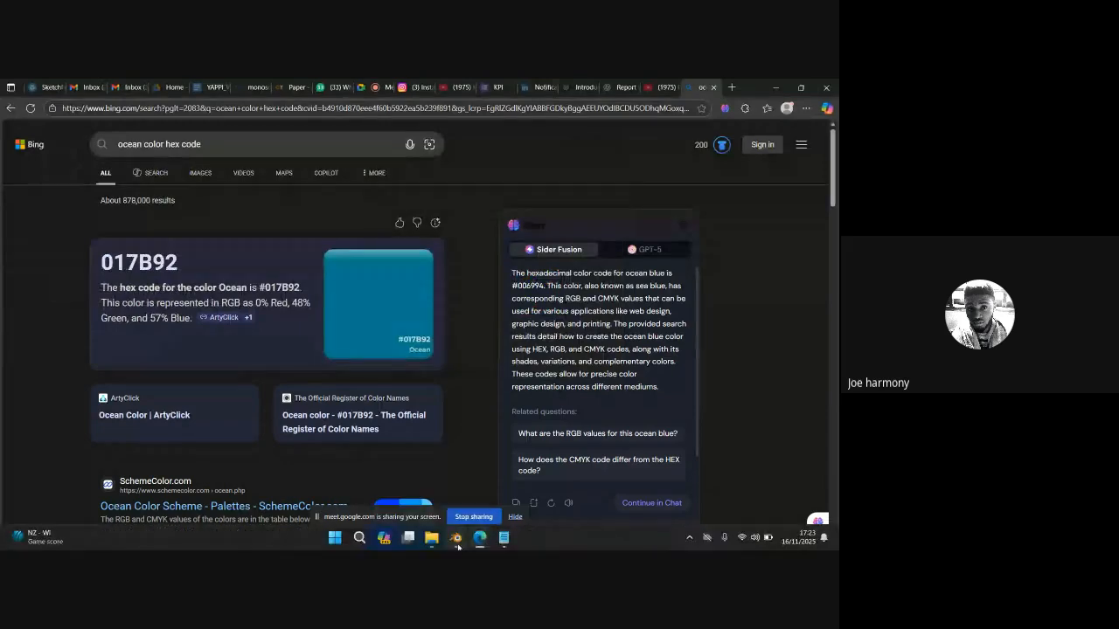
click(456, 540)
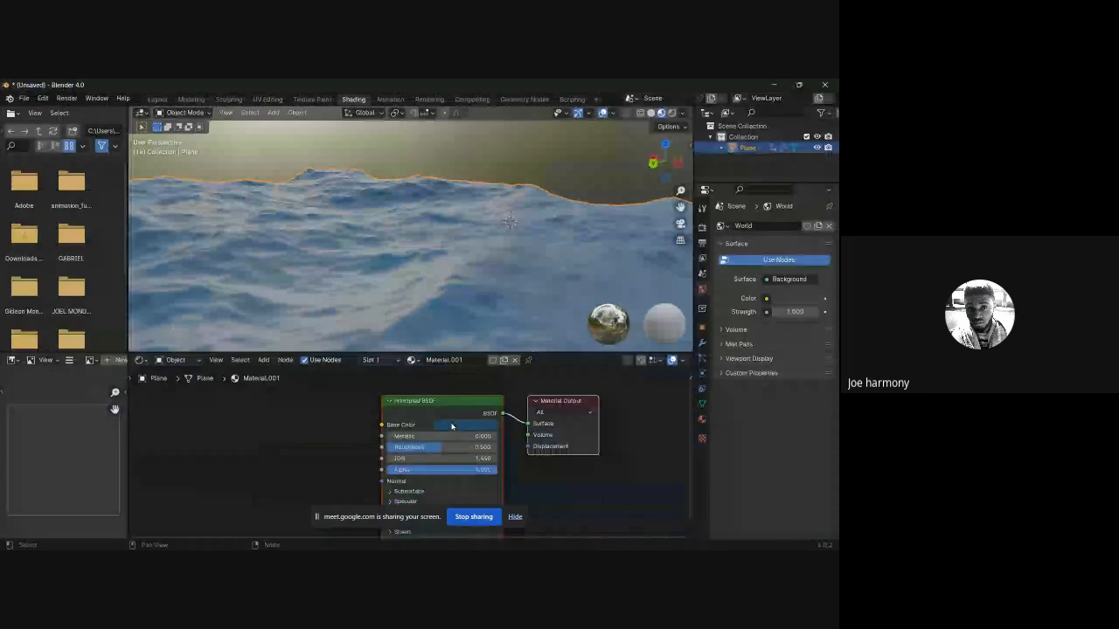
click(451, 426)
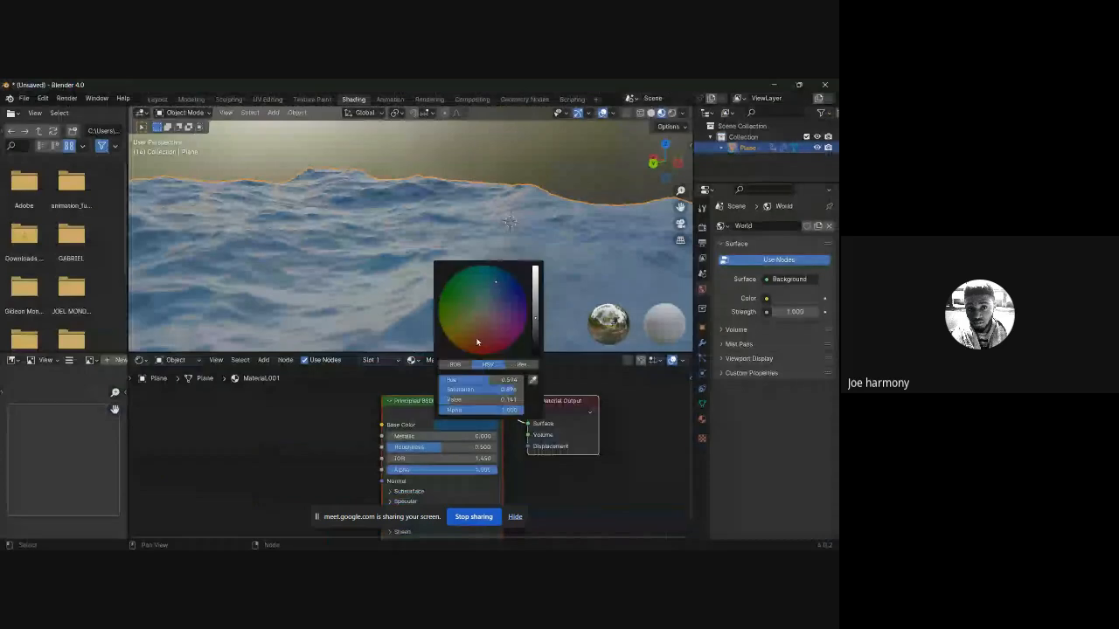
click(517, 364)
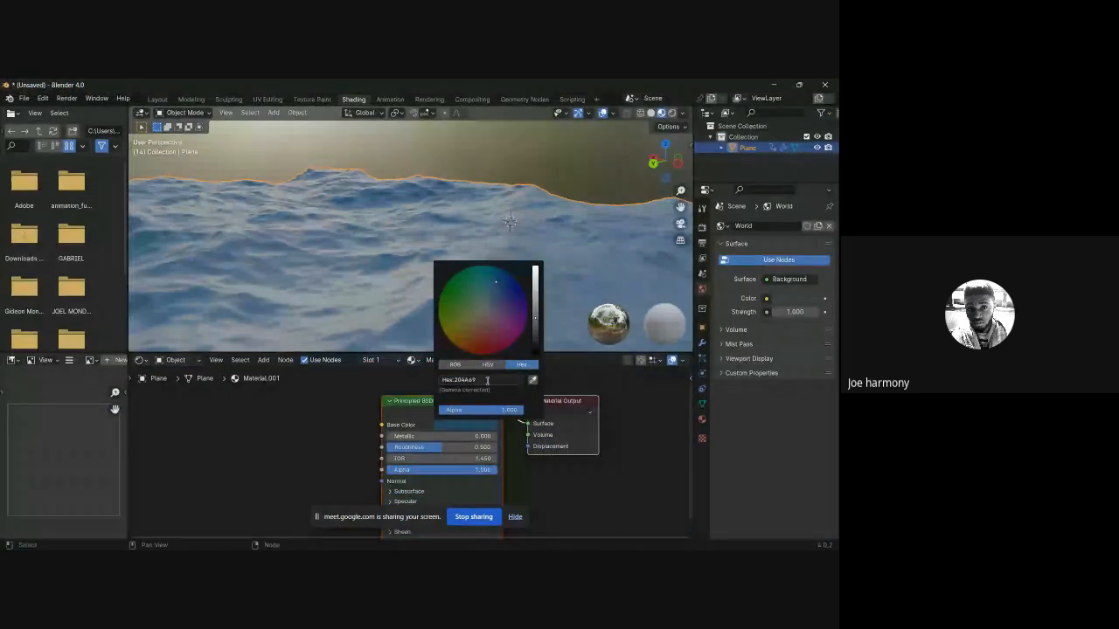
click(486, 380)
key(ctrl+v)
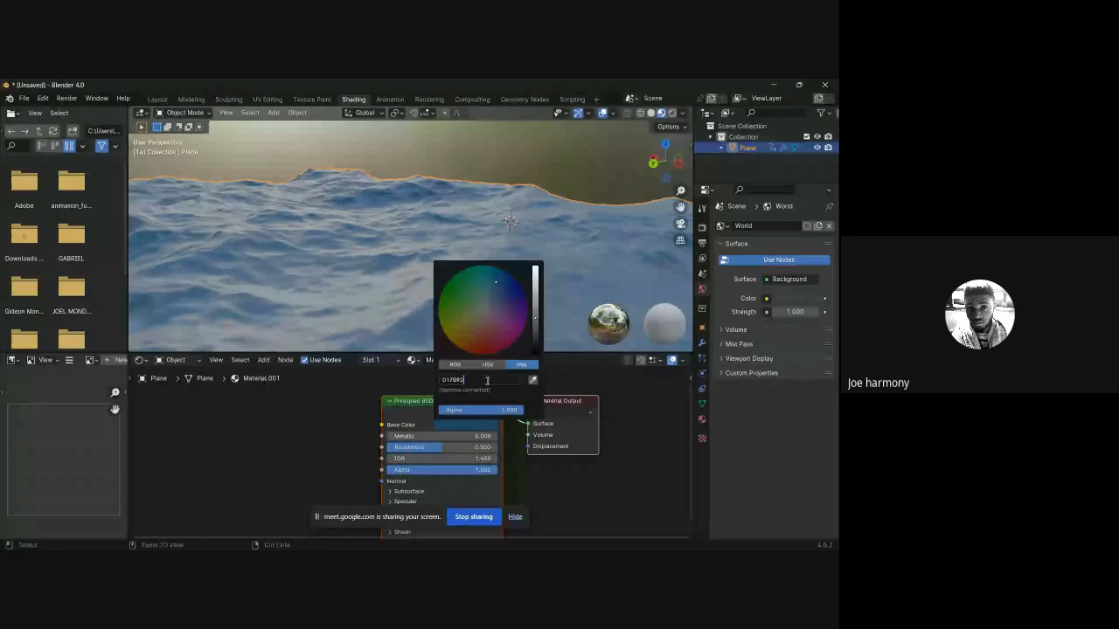
key(Return)
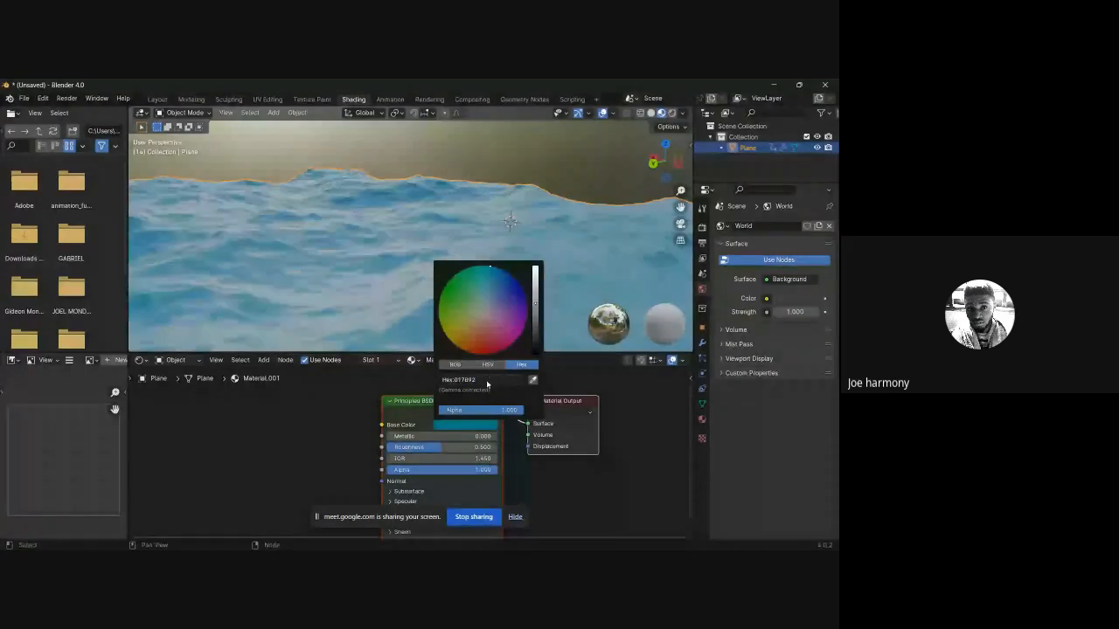
middle_drag(463, 280, 470, 402)
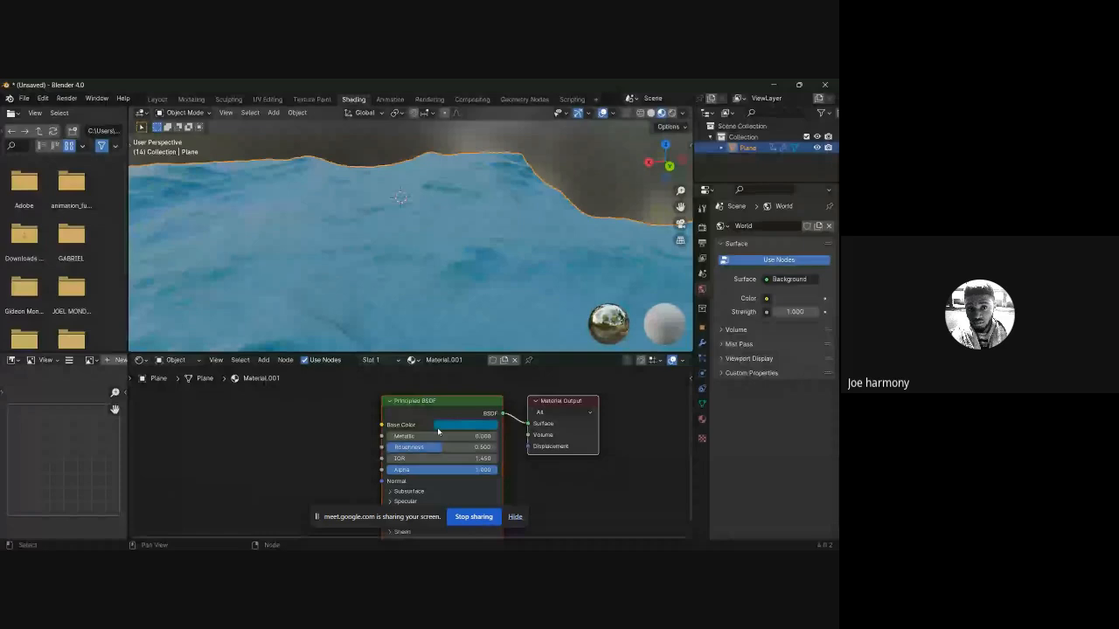
Step: Rename the plane's material as ocean
scroll(439, 432, right, 1)
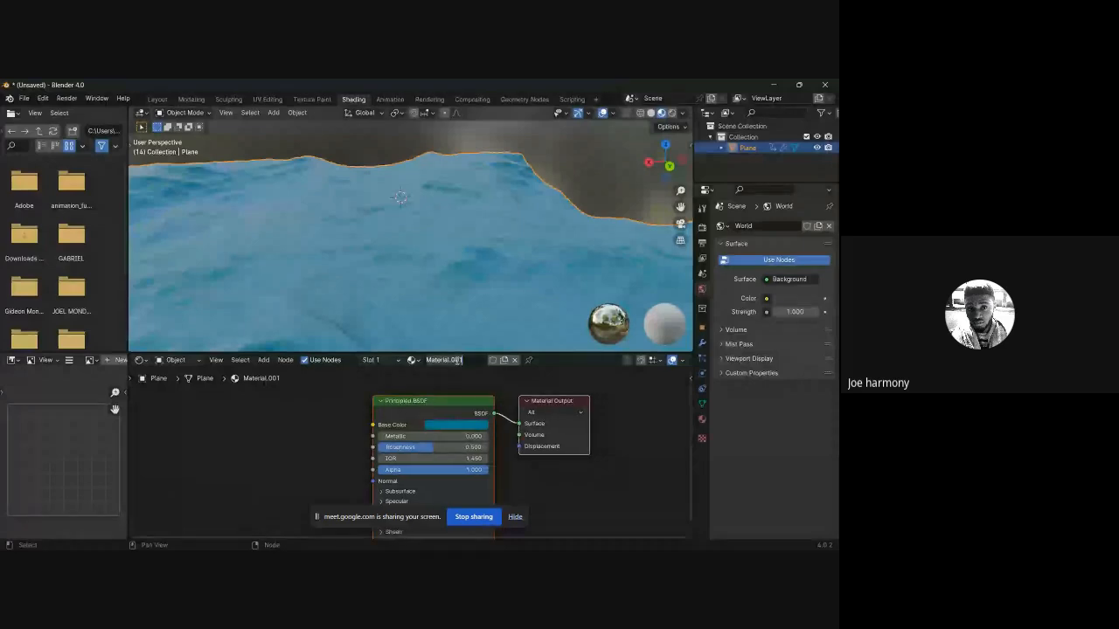
click(456, 360)
text(ocean)
key(Return)
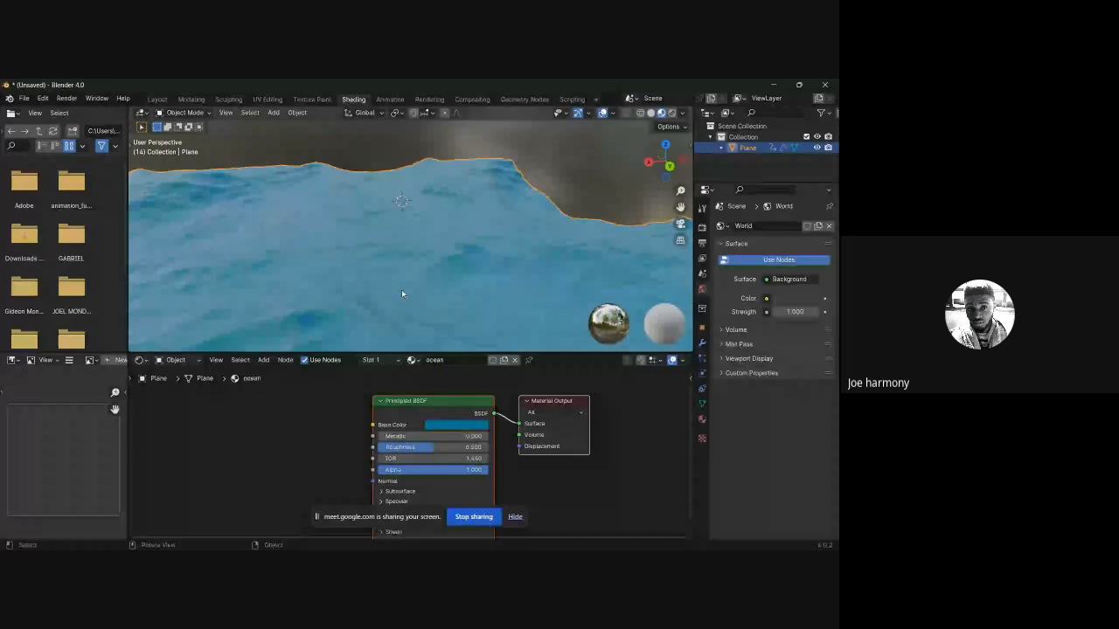
Step: Set the IOR of the ocean material's Principled BSDF to 1.333
middle_drag(397, 468, 370, 453)
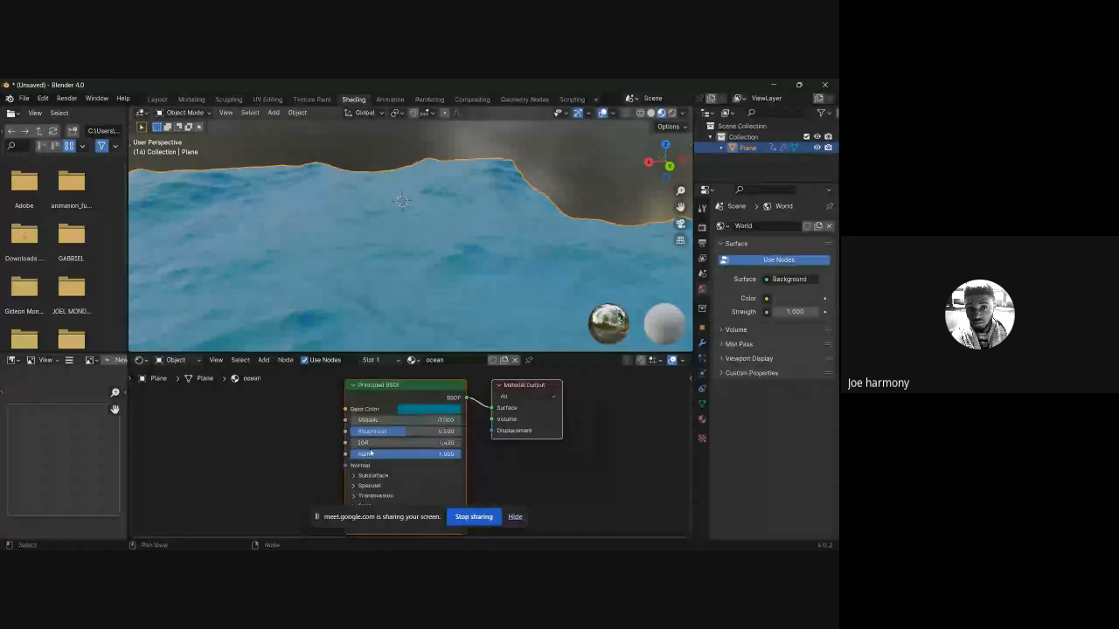
click(435, 443)
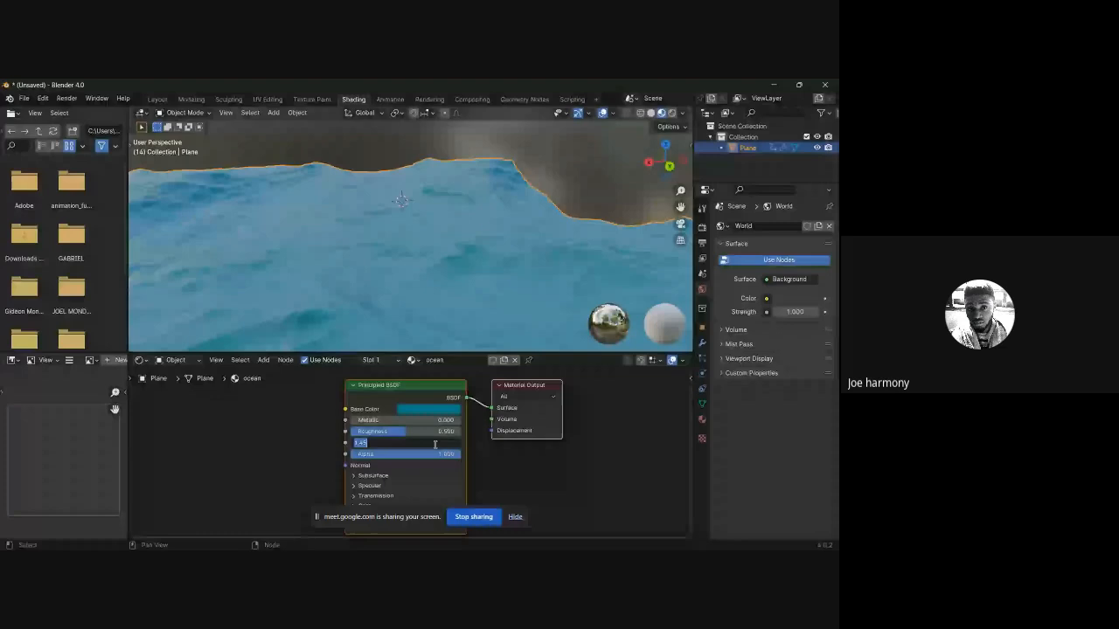
key(BackSpace)
text(1.333)
key(Return)
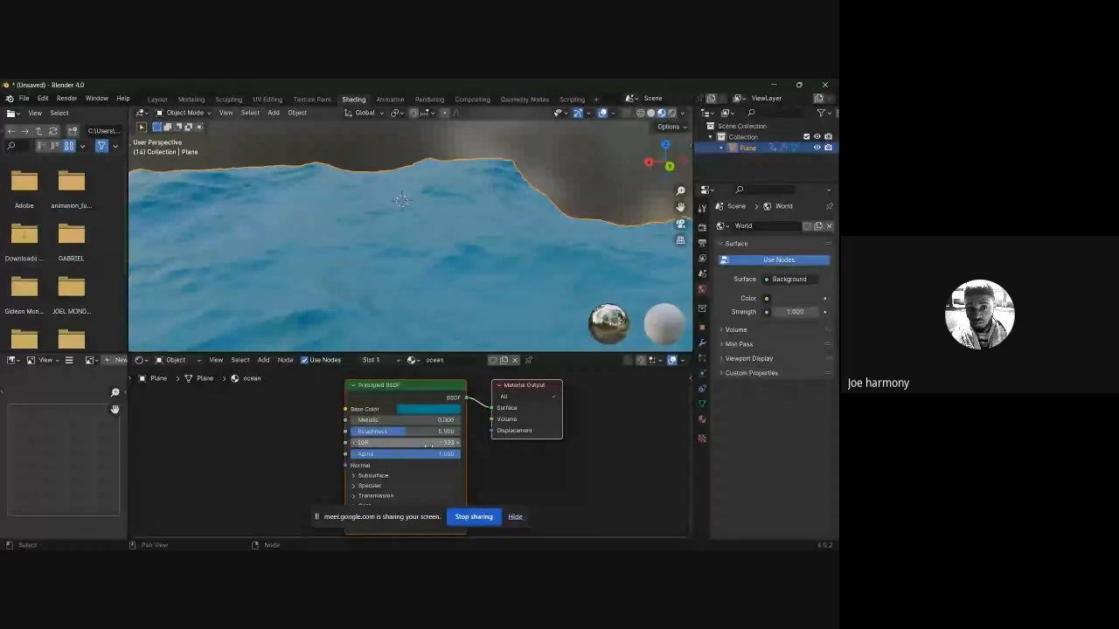
Step: Set the Transmission weight of the ocean material's Principled BSDF to 1
scroll(384, 451, up, 1)
scroll(342, 457, up, 2)
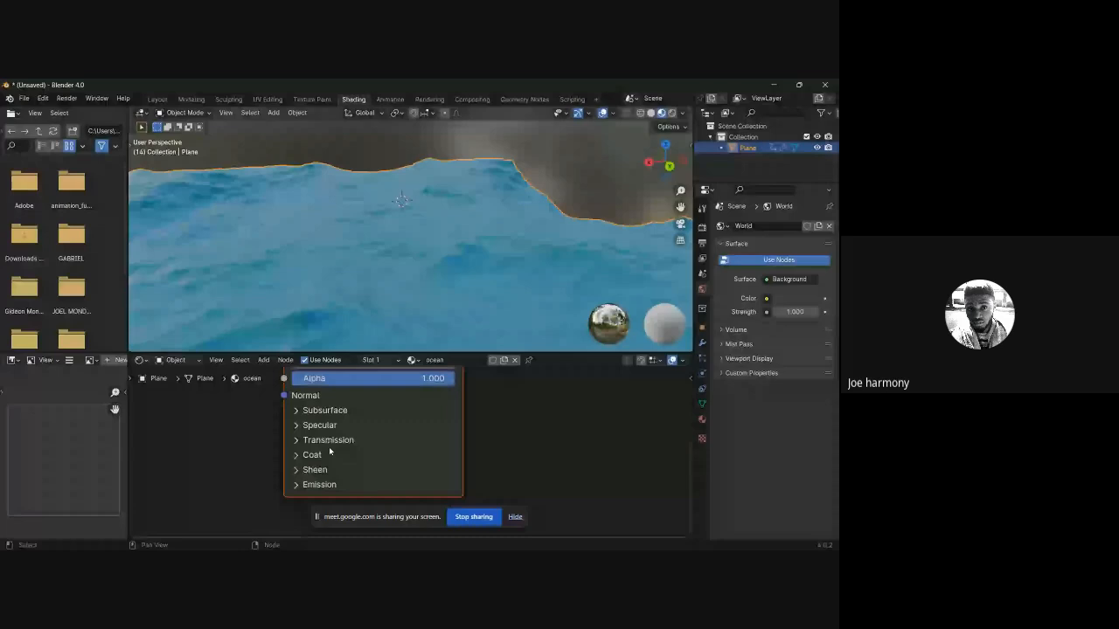
click(328, 443)
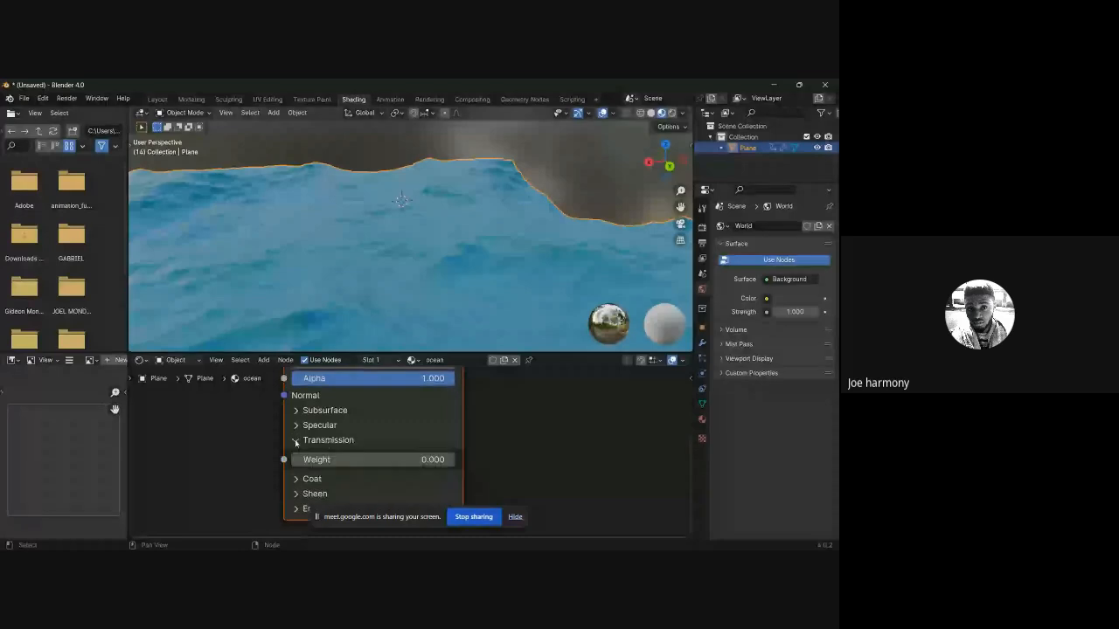
click(394, 461)
text(1)
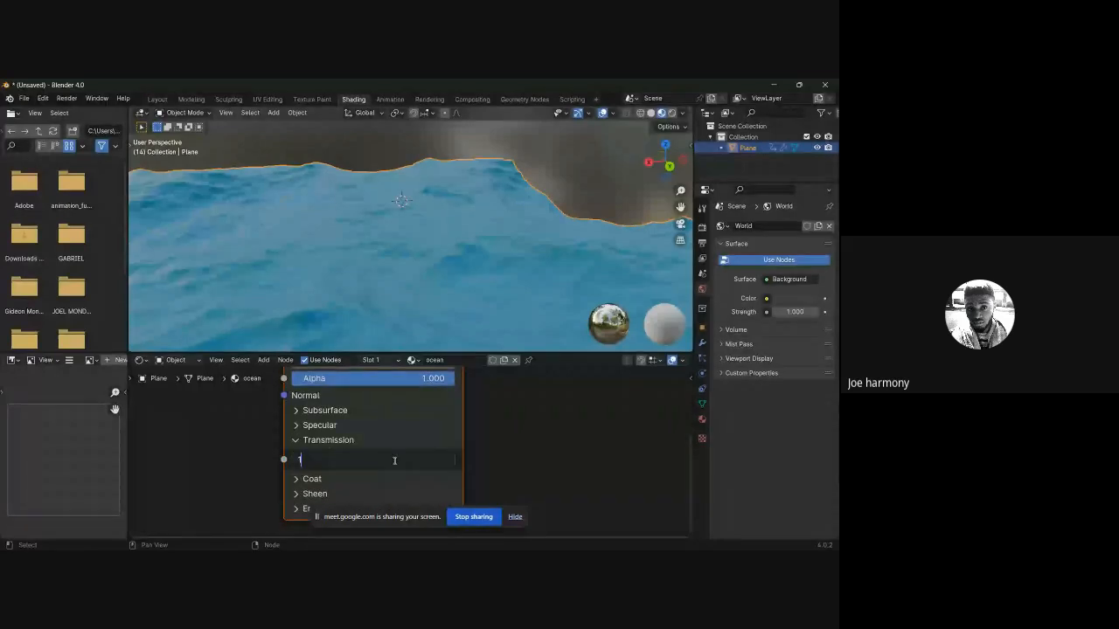
key(Return)
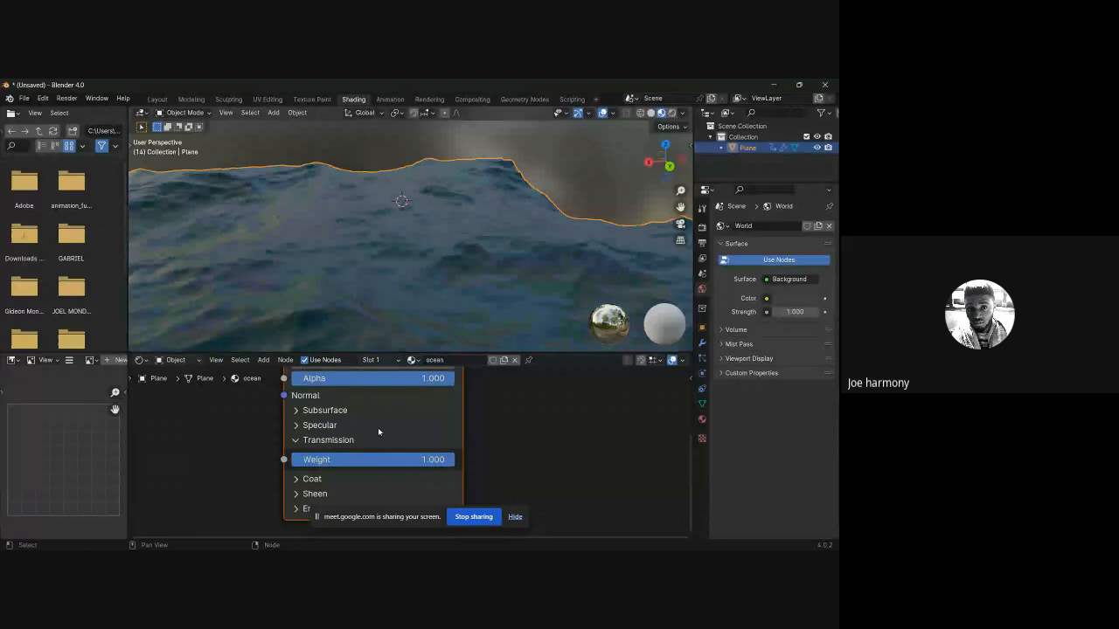
Step: Examine the ocean's transmissive water surface from several angles and review the Principled BSDF settings
middle_drag(398, 332, 414, 264)
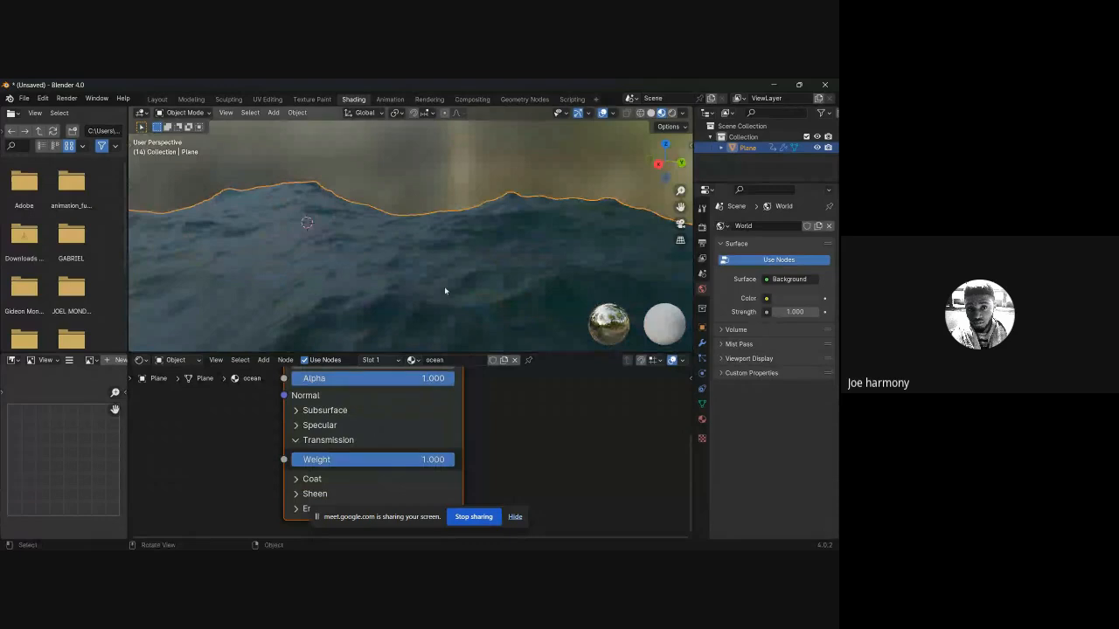
middle_drag(444, 291, 485, 302)
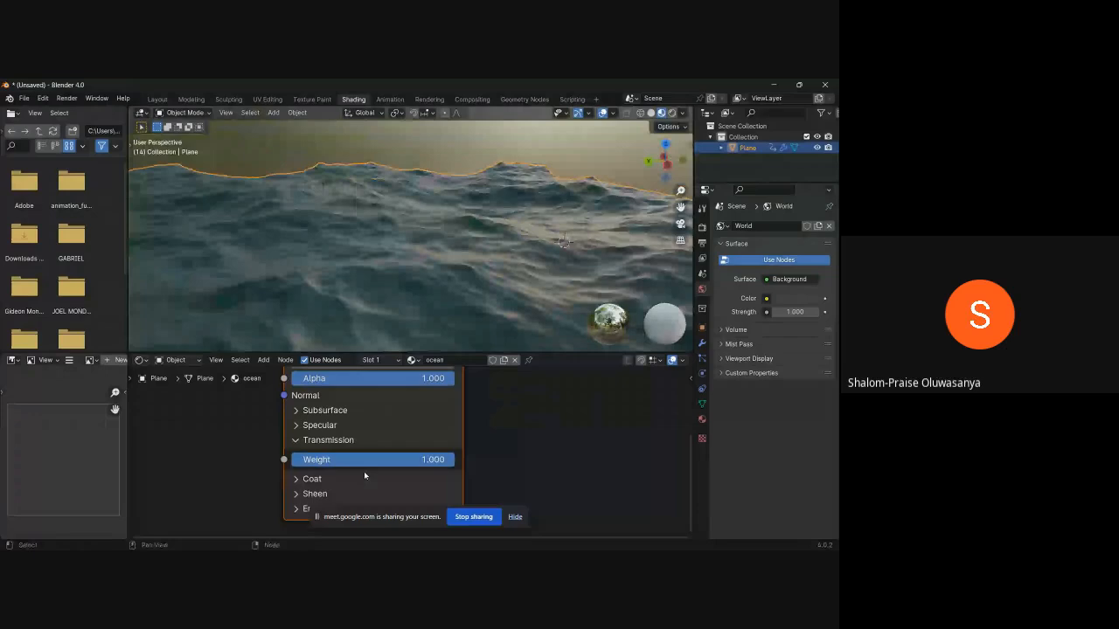
middle_drag(389, 291, 533, 232)
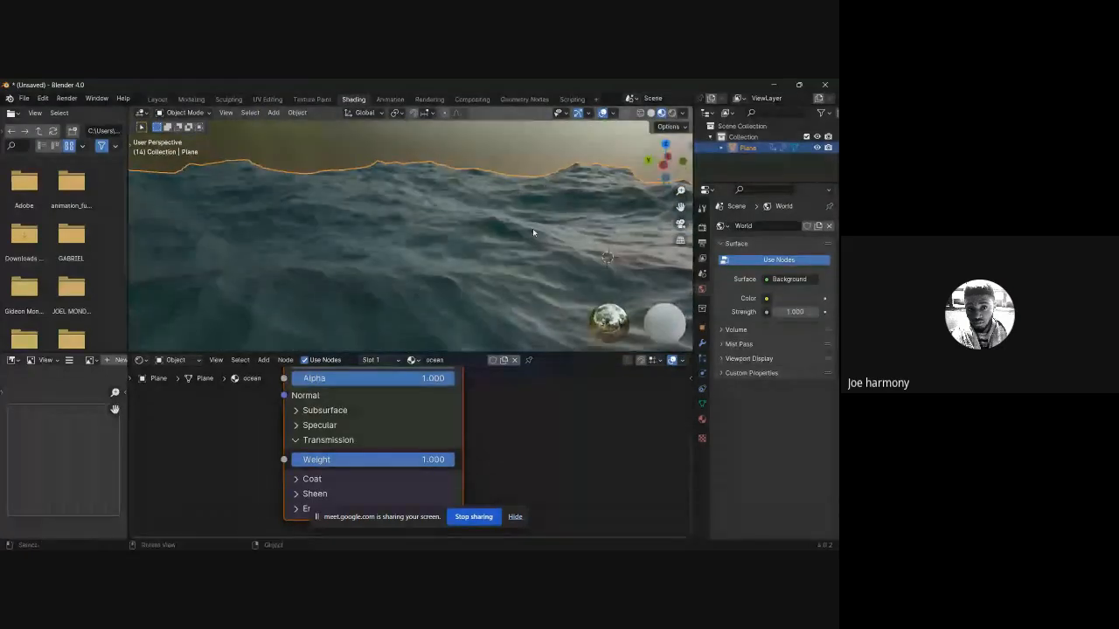
scroll(423, 394, down, 2)
mouse_move(424, 376)
middle_down()
mouse_move(420, 451)
mouse_move(440, 360)
middle_up()
scroll(420, 413, up, 2)
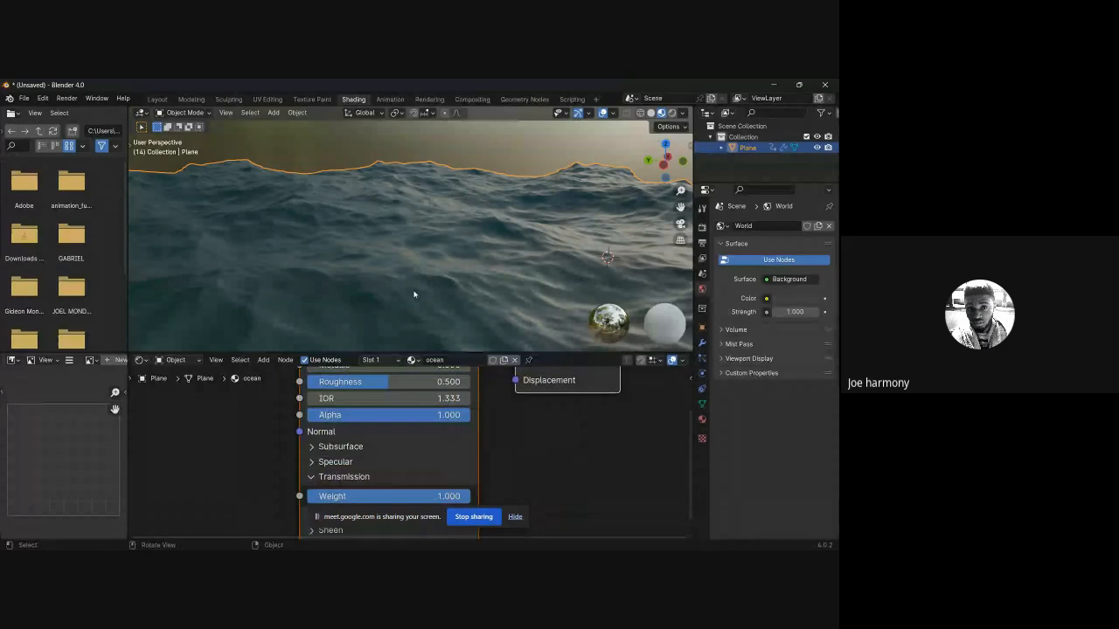
middle_drag(414, 294, 436, 450)
scroll(492, 434, down, 1)
middle_drag(416, 254, 435, 273)
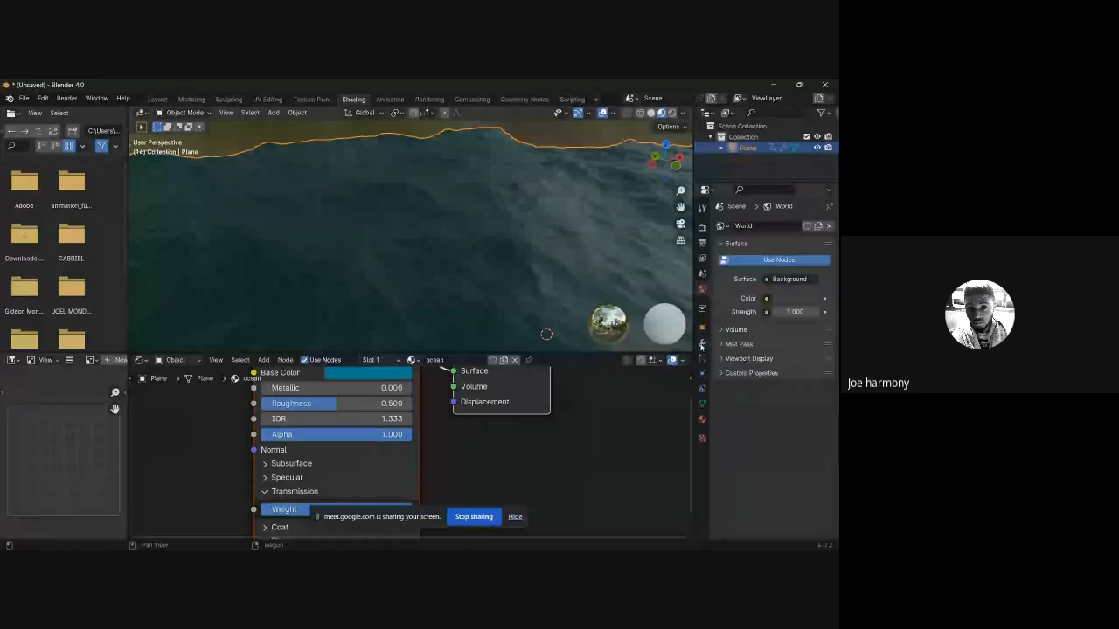
Step: Enable Foam in the plane's Ocean modifier and name its data layer foam
click(701, 344)
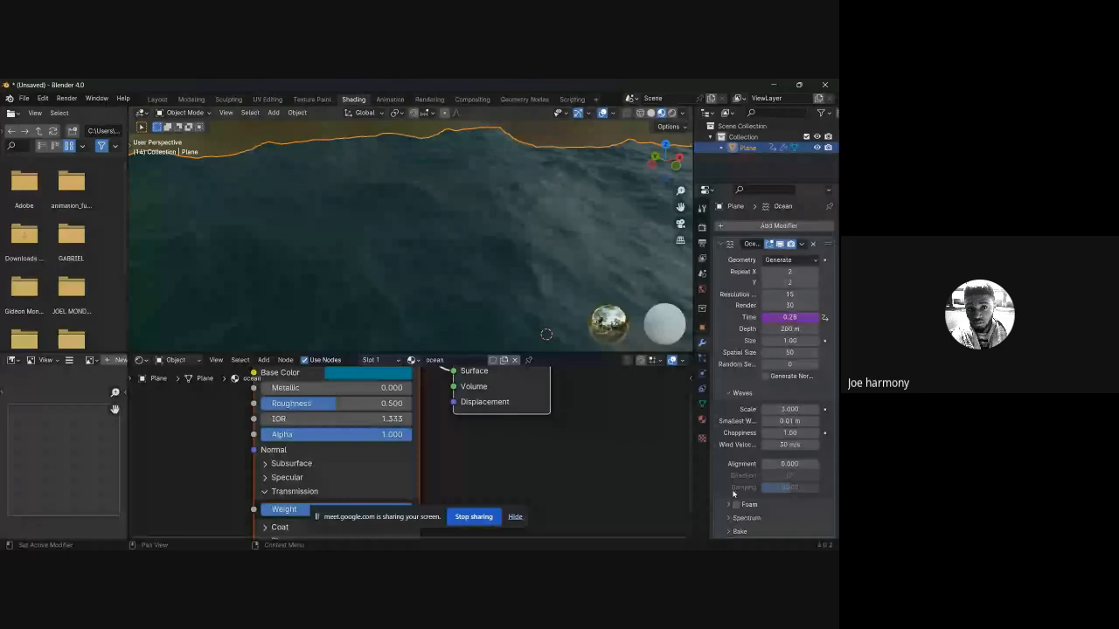
scroll(732, 494, down, 2)
click(740, 461)
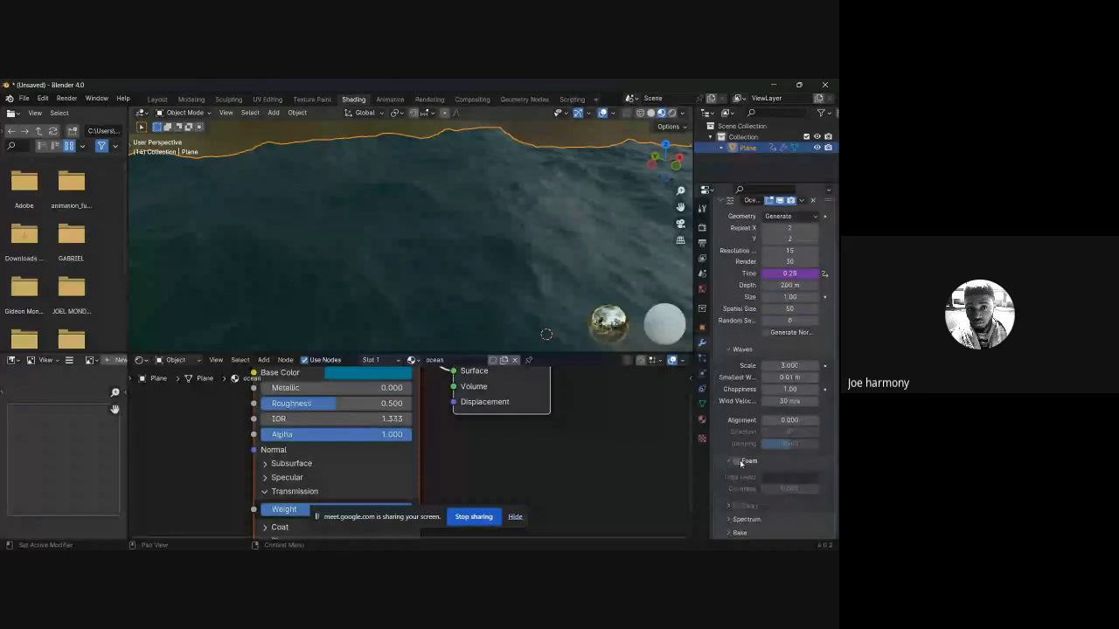
click(738, 462)
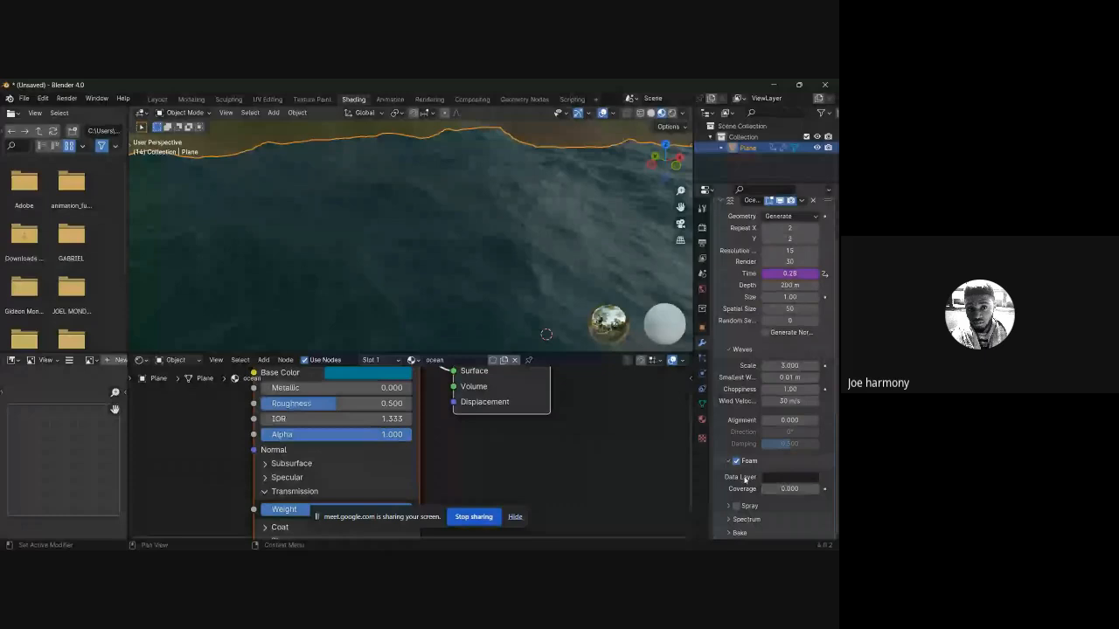
click(785, 478)
text(foam)
key(Return)
Step: Set the Ocean modifier's foam coverage to 0.2 and view the water surface with the material nodes
click(784, 489)
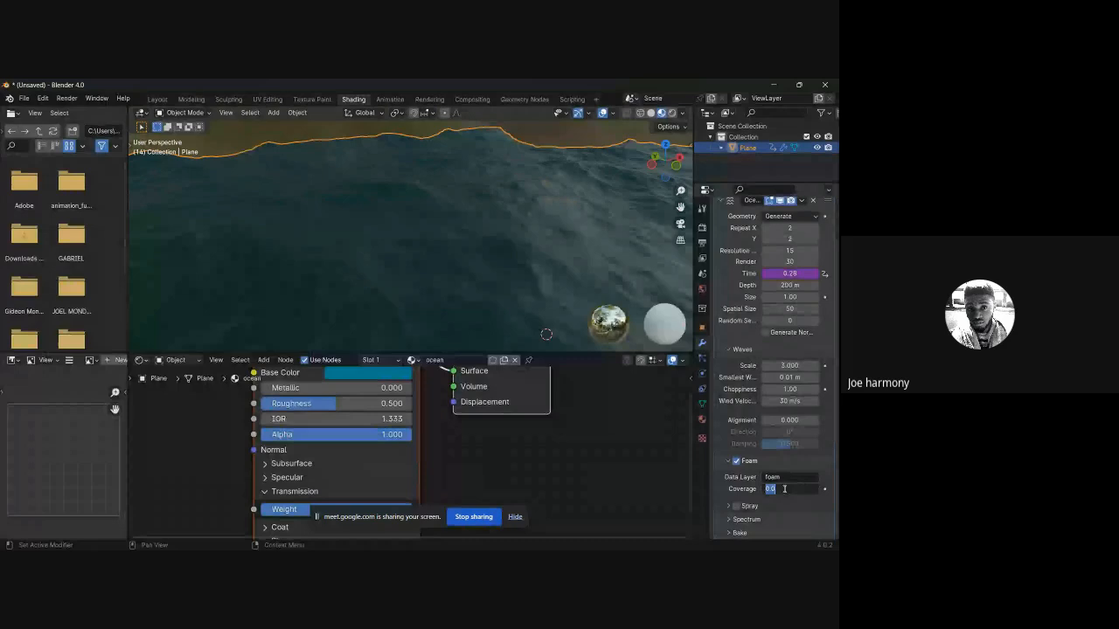
text(0.2)
key(Return)
middle_drag(457, 283, 365, 246)
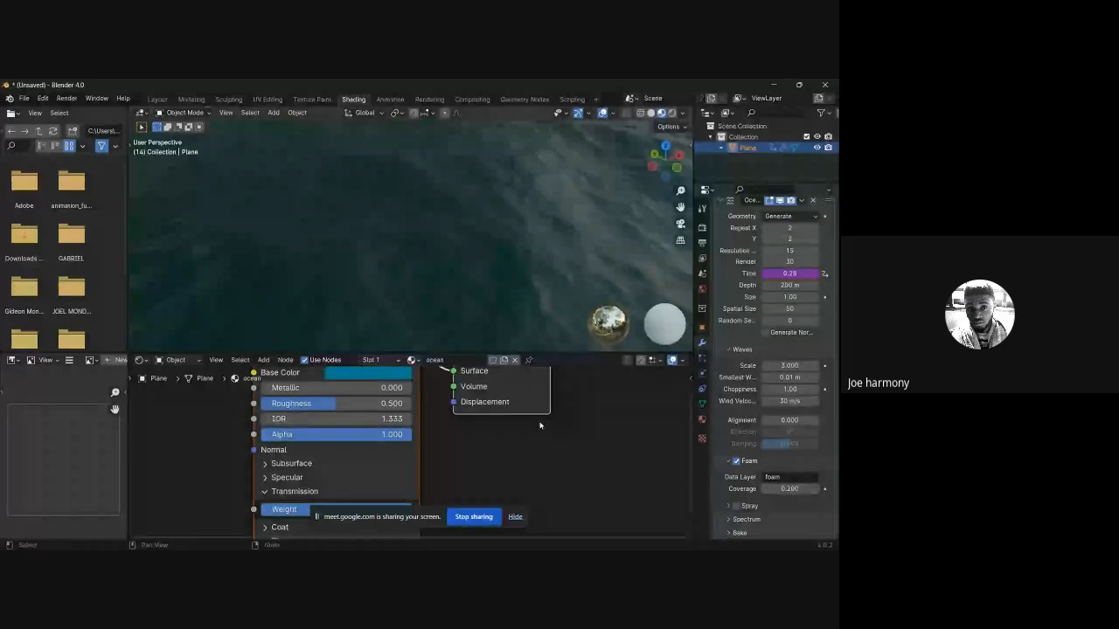
middle_drag(412, 419, 512, 443)
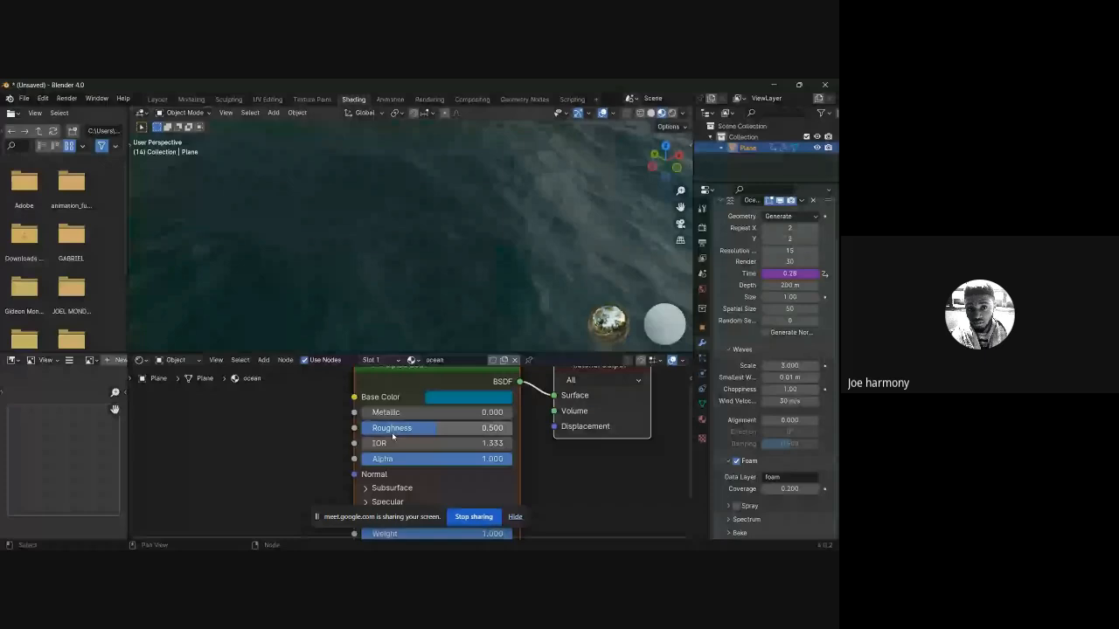
Step: Add an Attribute node to the left of the ocean material's Principled BSDF
scroll(511, 461, down, 1)
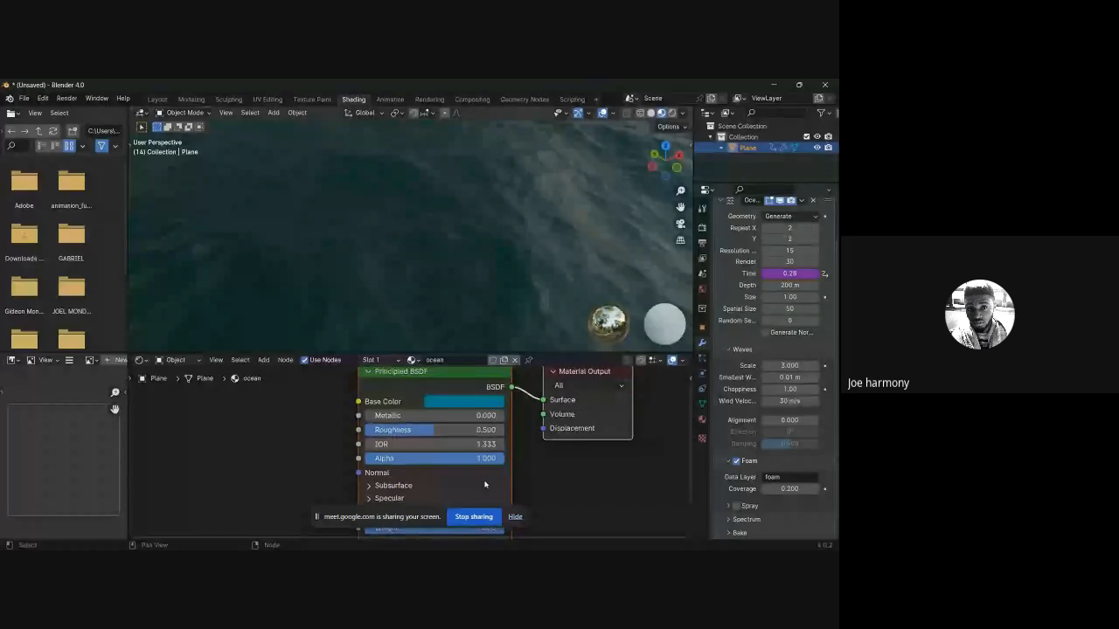
scroll(542, 472, down, 1)
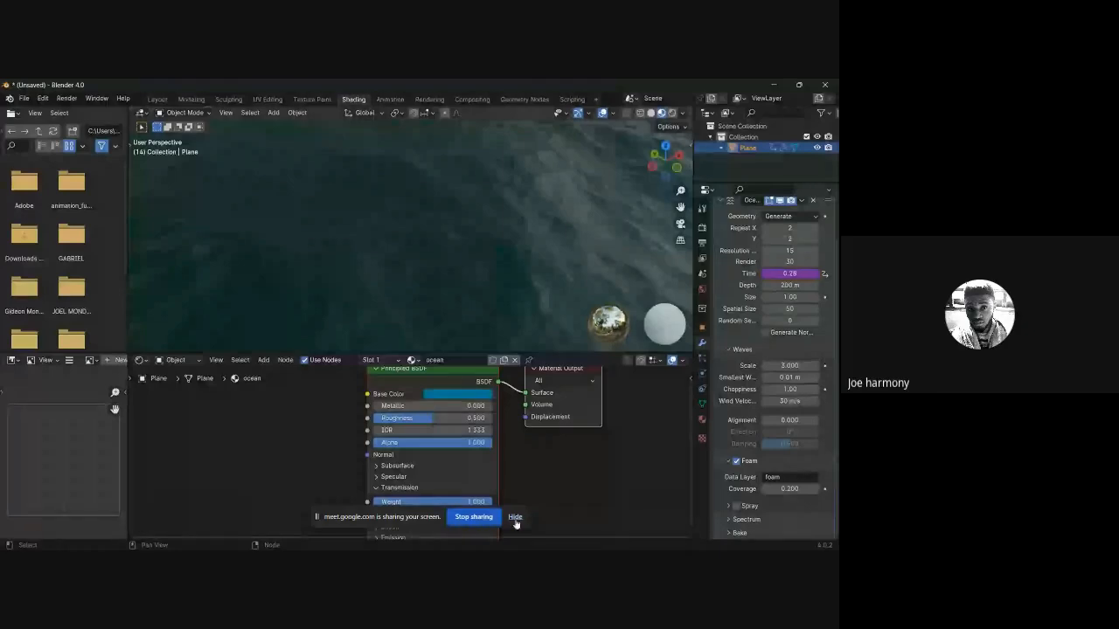
middle_drag(299, 439, 282, 460)
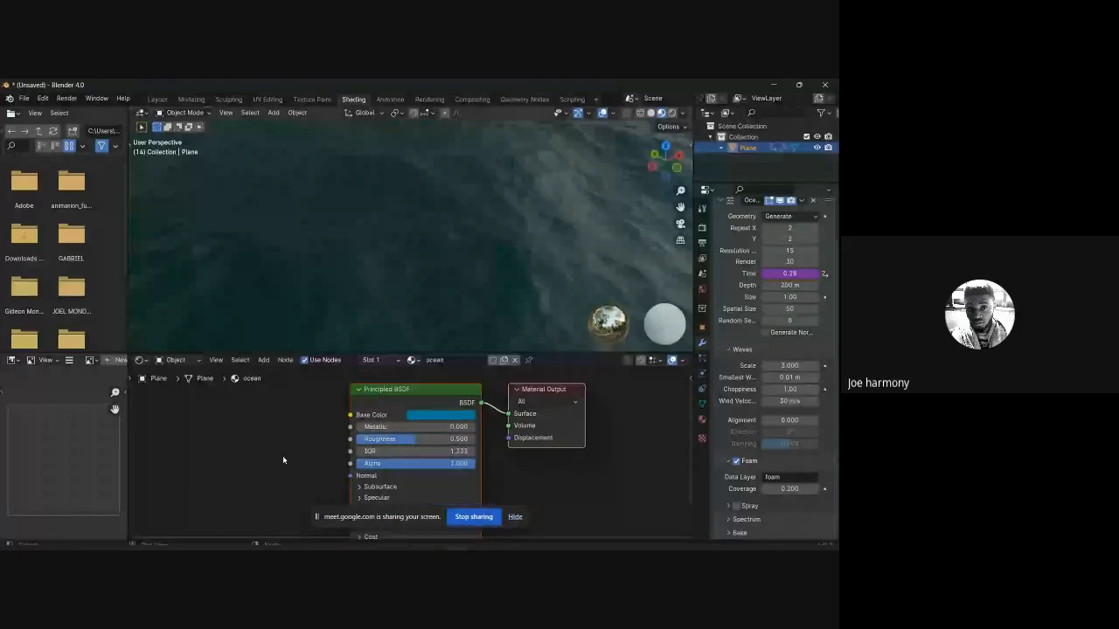
scroll(331, 482, down, 3)
drag(392, 411, 411, 417)
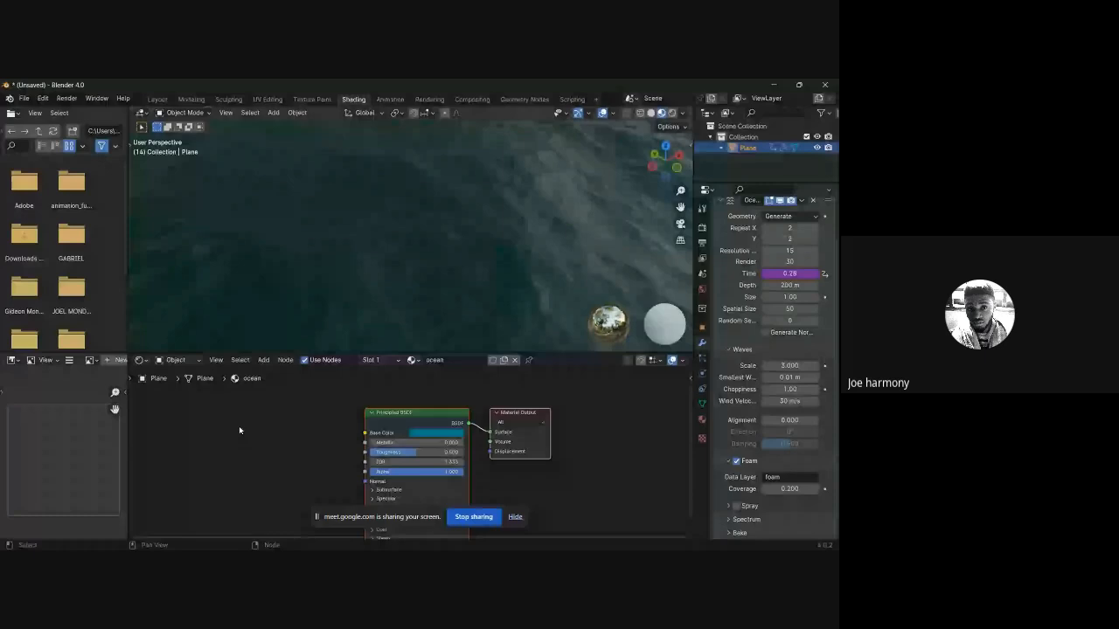
click(231, 444)
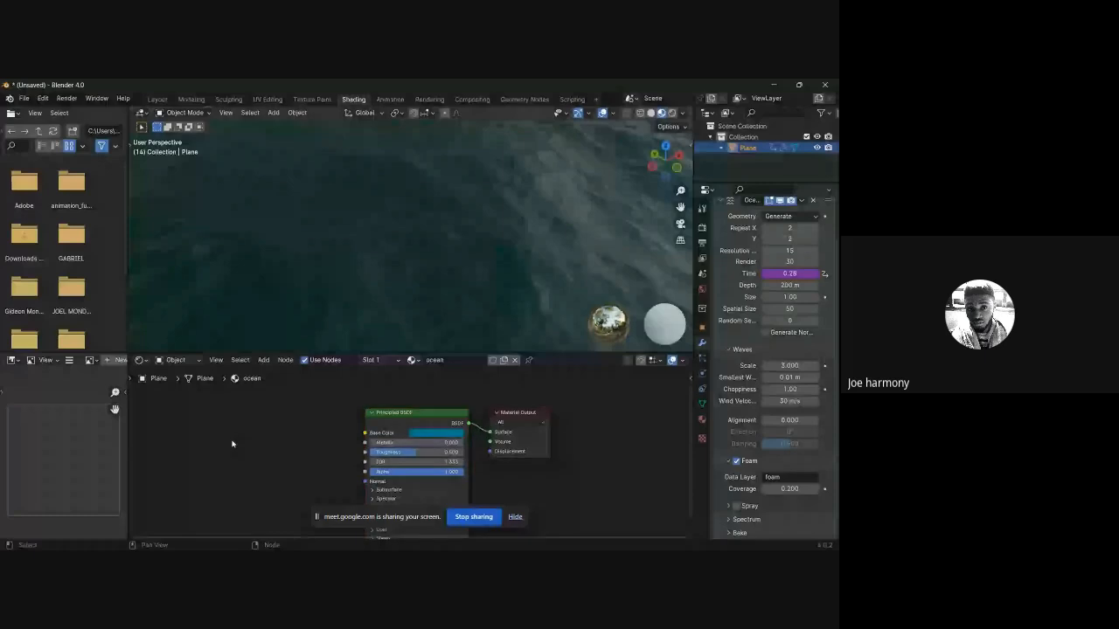
key(shift+a)
text(at)
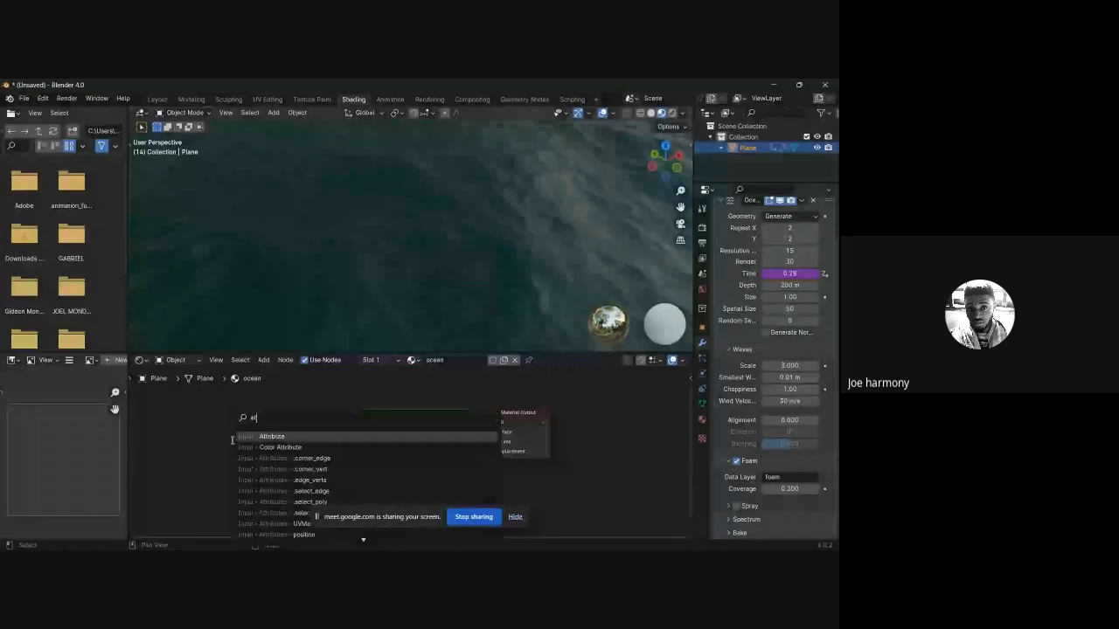
text(t)
click(281, 434)
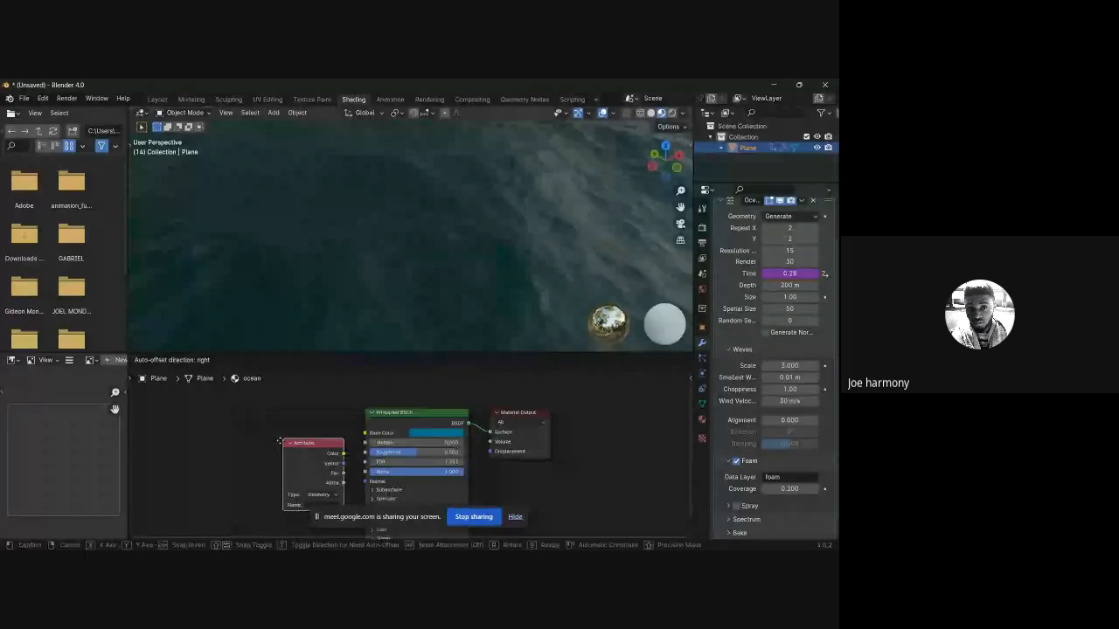
click(237, 423)
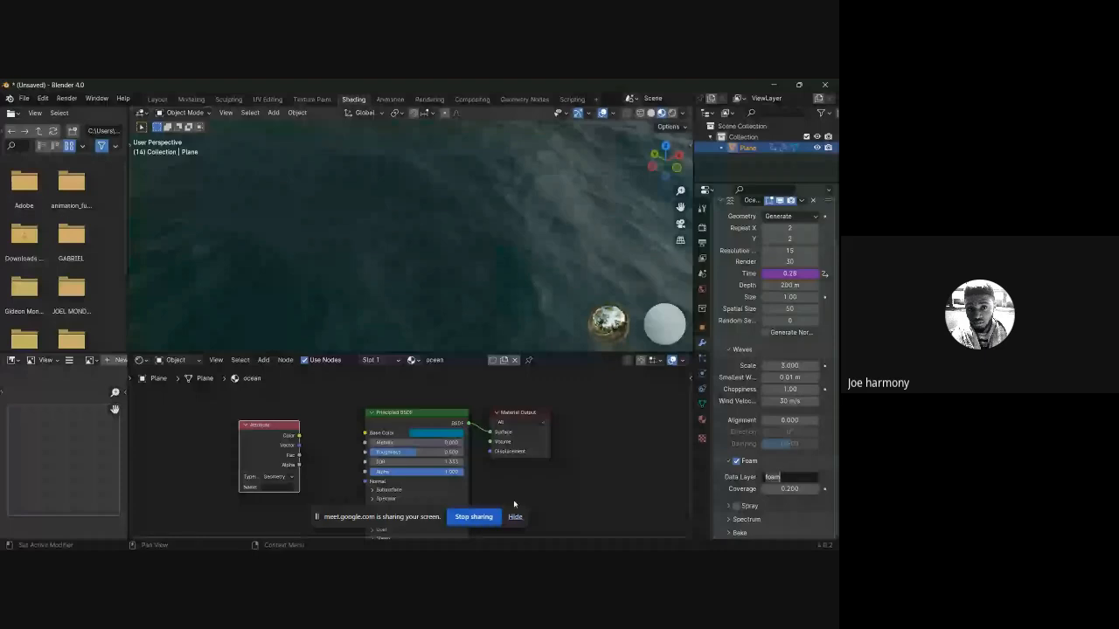
Step: Set the Attribute node's name to foam and space it further from the Principled BSDF
click(271, 485)
text(foam)
key(Return)
drag(377, 424, 382, 424)
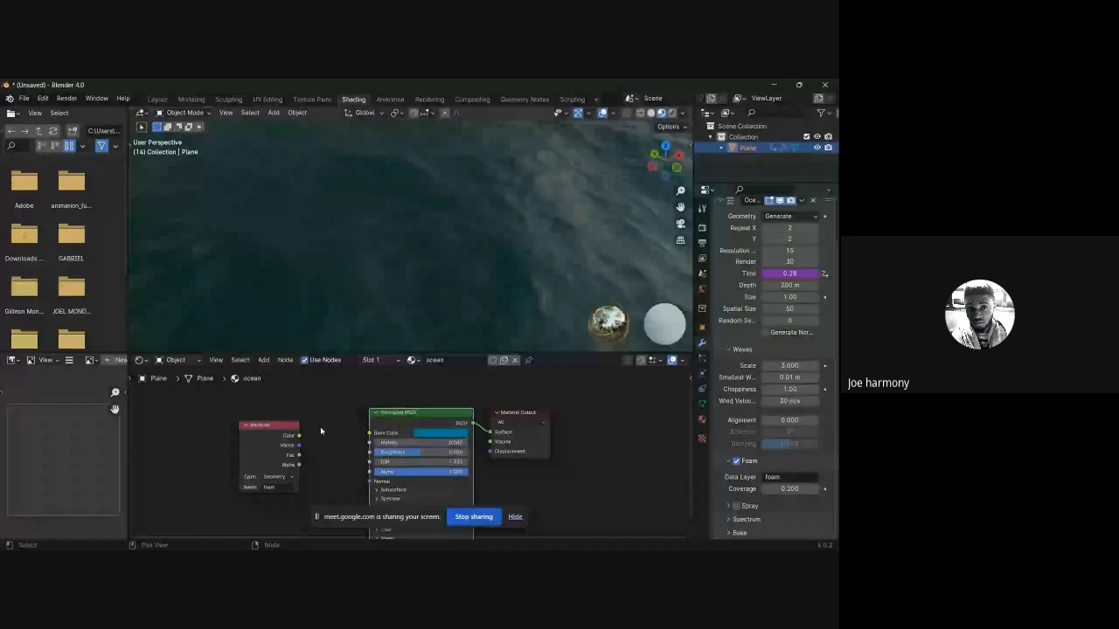
drag(272, 427, 217, 433)
Step: Add a Color Ramp node between the Attribute node and the Principled BSDF
middle_drag(305, 436, 350, 424)
key(shift+a)
mouse_move(266, 460)
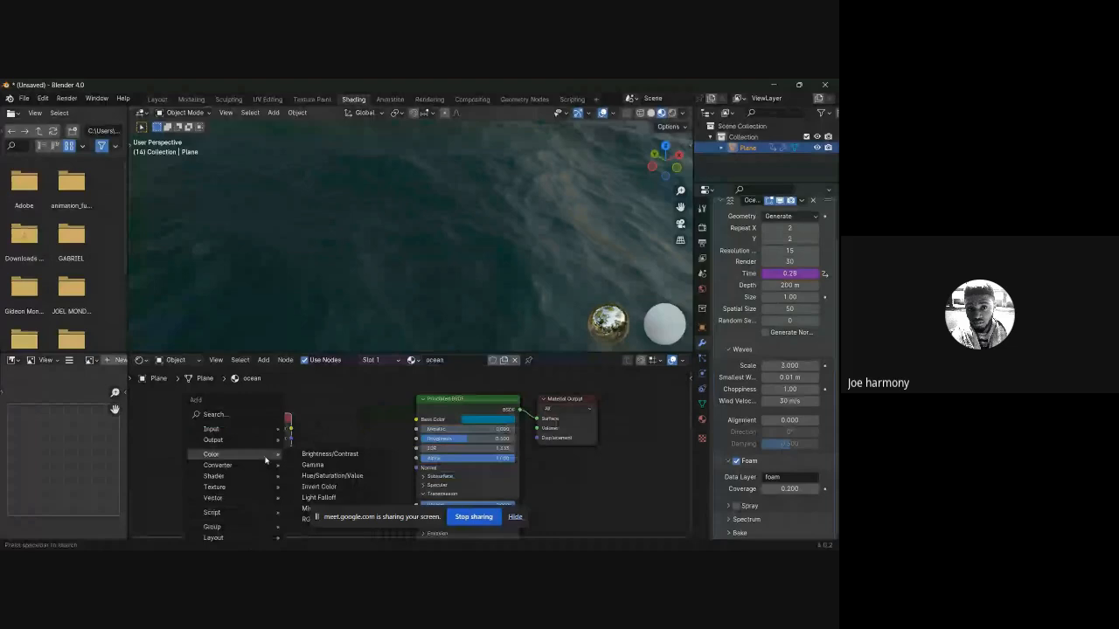
text(colo)
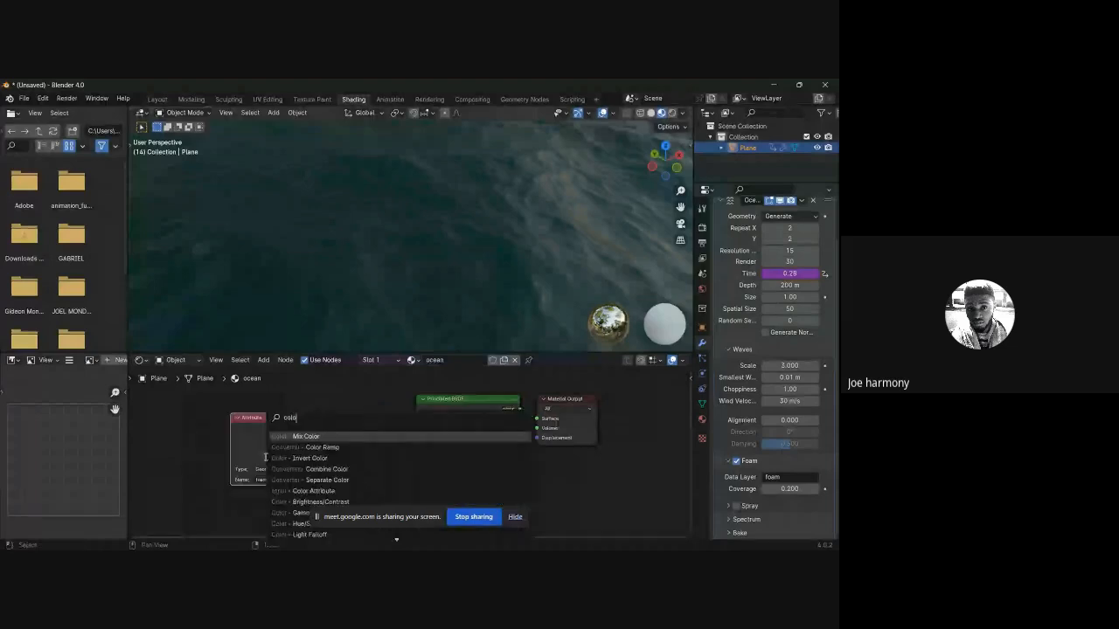
click(335, 448)
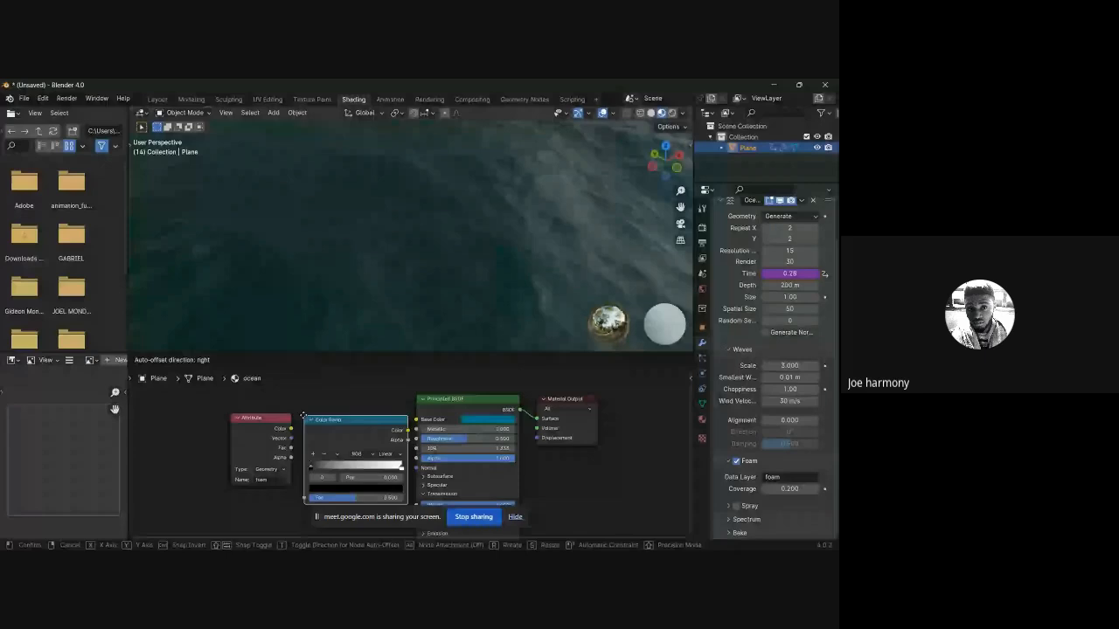
click(301, 414)
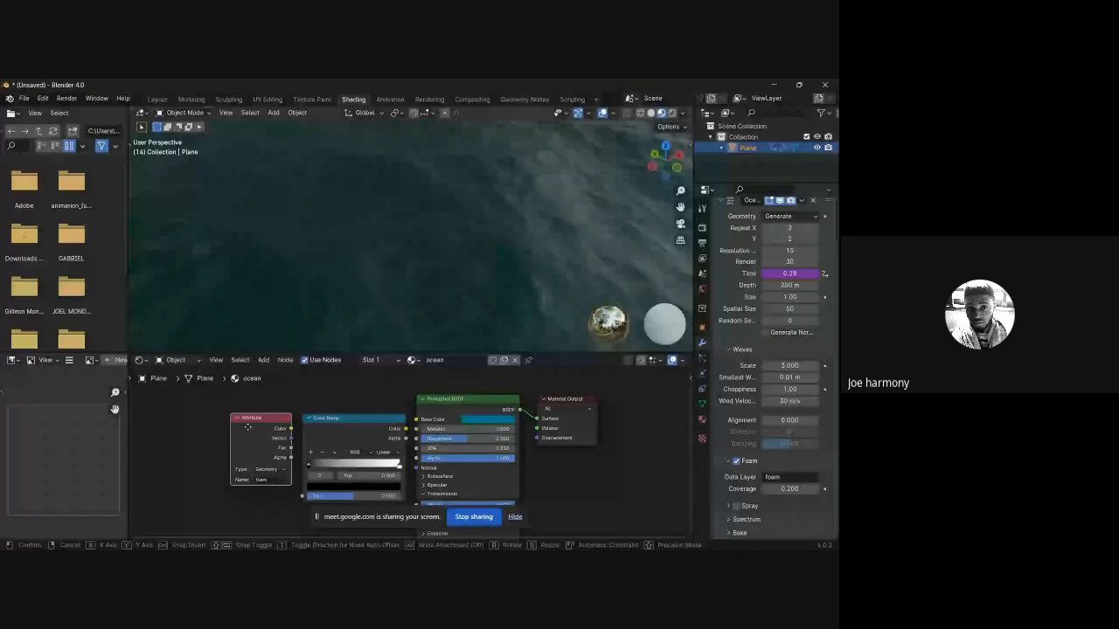
Step: Space out the Attribute and Color Ramp nodes and link the Attribute's Color output to the ramp's Fac input
drag(248, 427, 204, 429)
drag(325, 428, 299, 431)
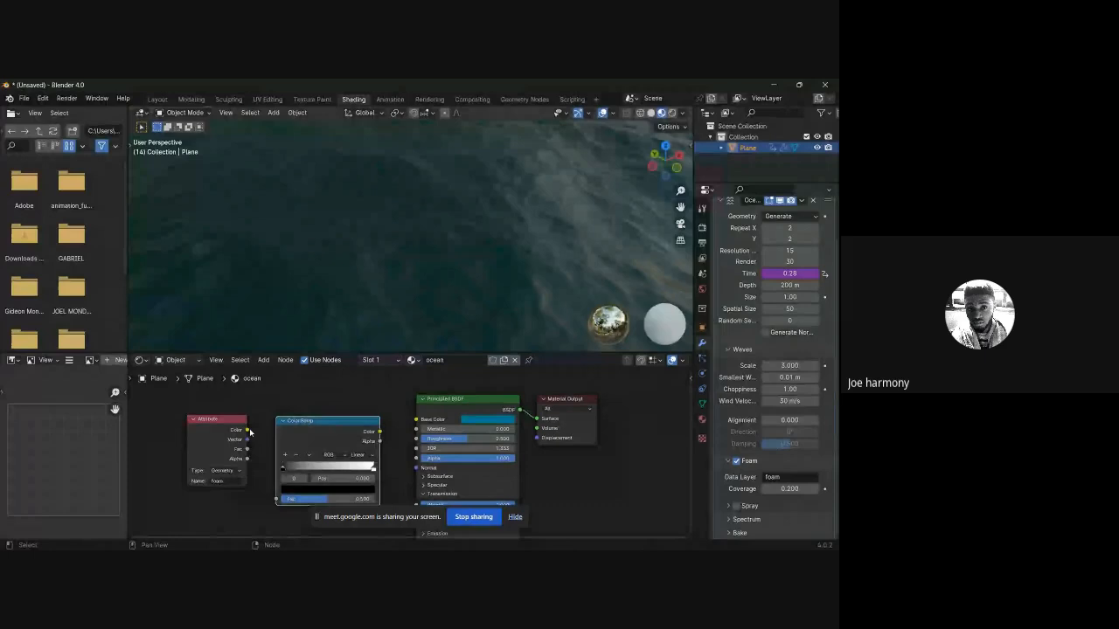
drag(249, 430, 276, 499)
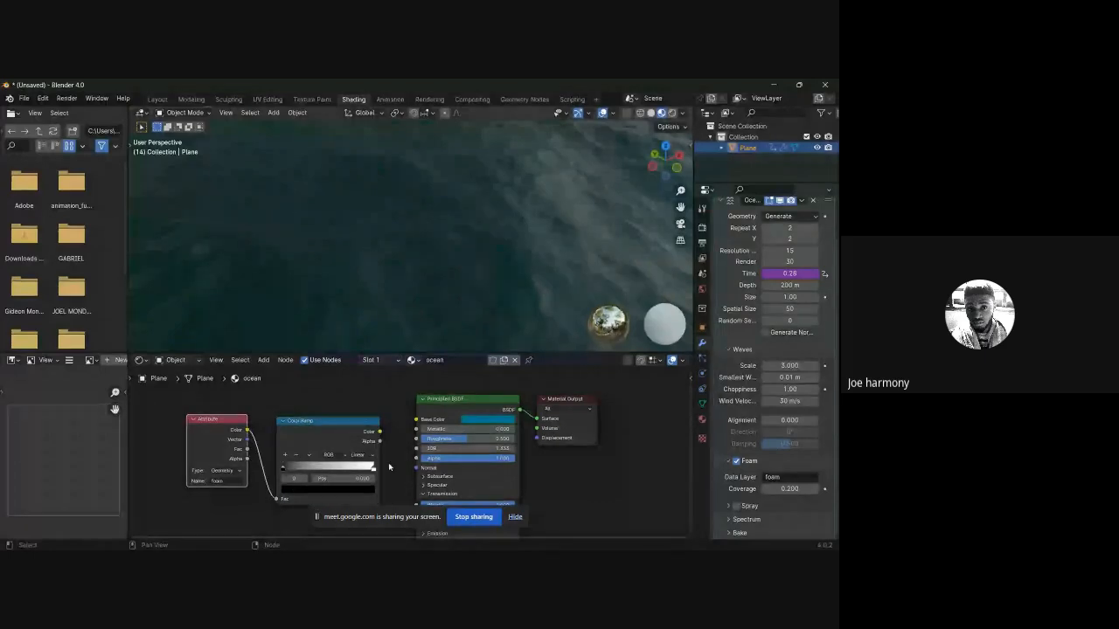
Step: Add an Add Shader node to the ocean material
scroll(388, 462, down, 2)
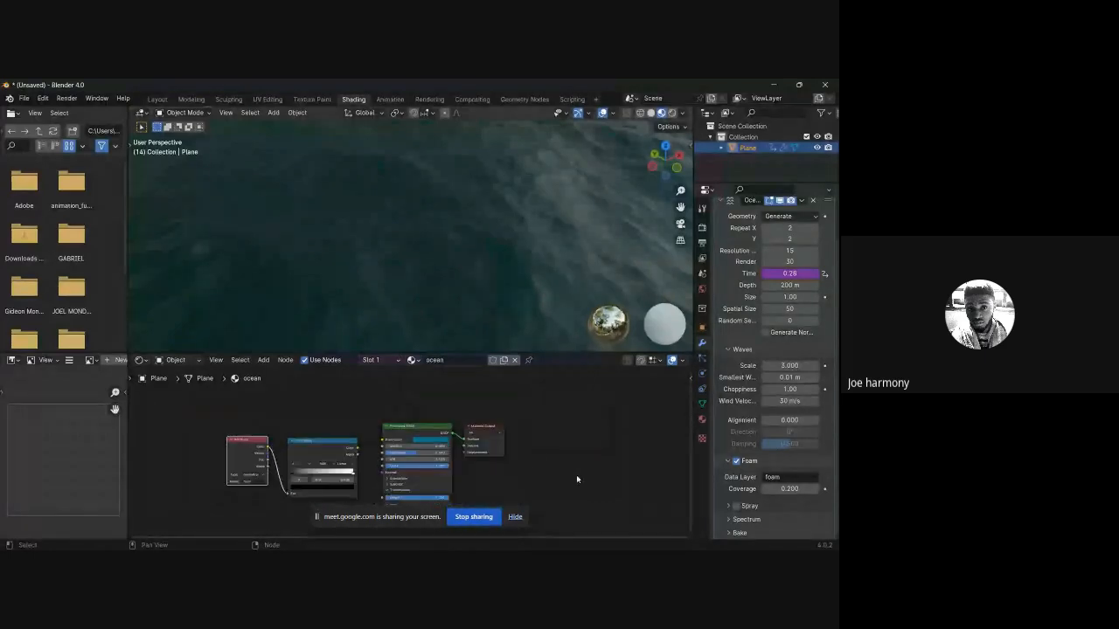
key(shift+a)
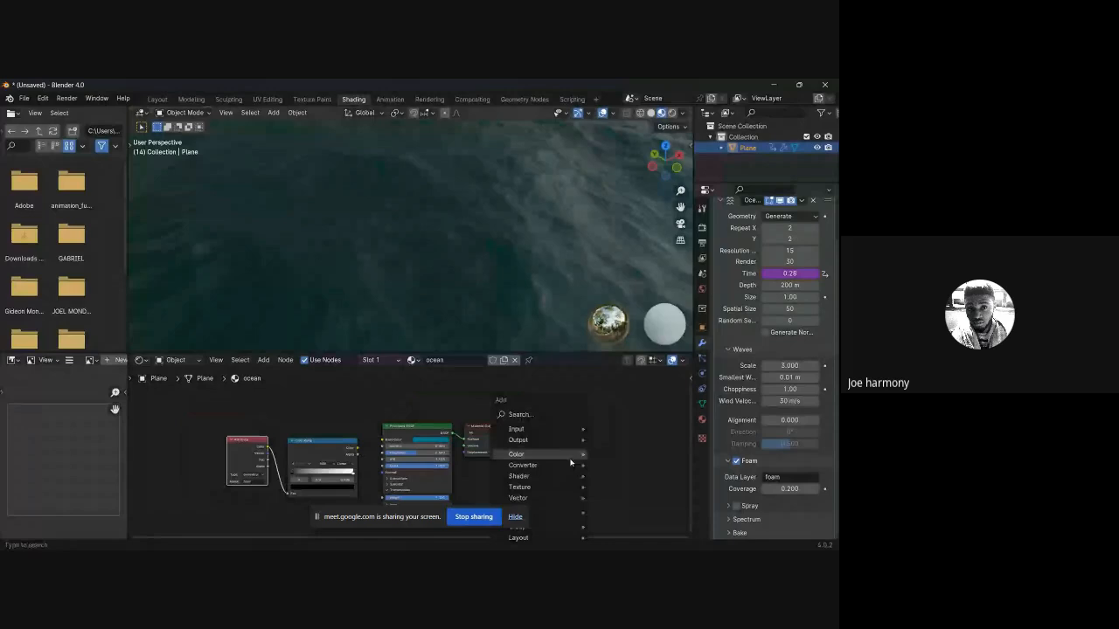
mouse_move(570, 462)
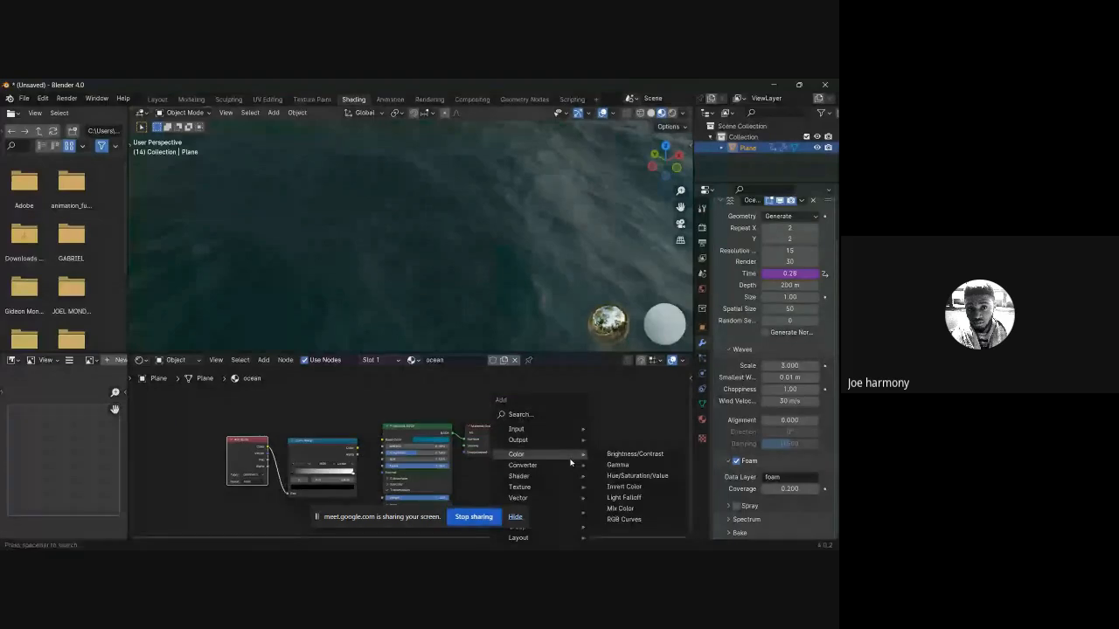
text(add)
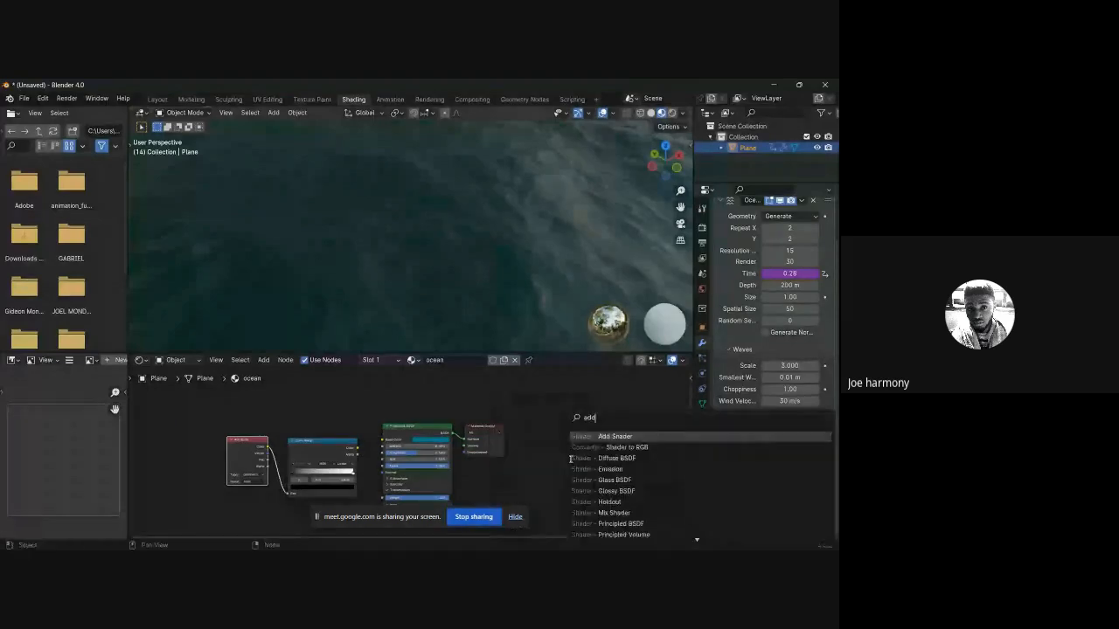
click(626, 436)
Step: Spread the material nodes apart and insert the Add Shader into the link between Principled BSDF and Material Output
drag(402, 434, 391, 451)
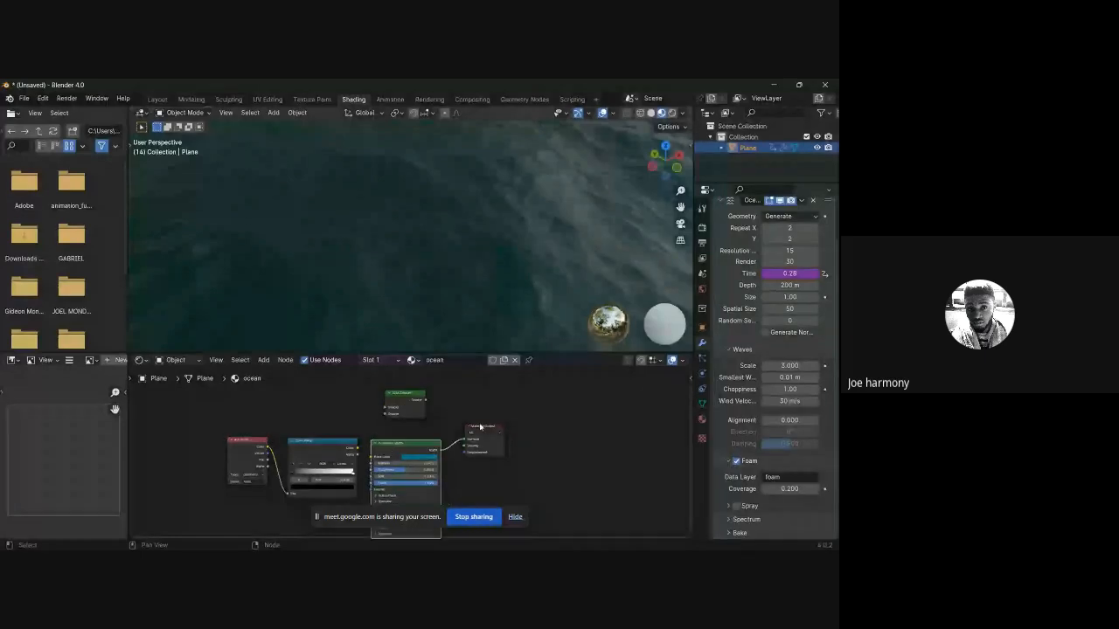
drag(480, 426, 531, 420)
drag(411, 485, 400, 480)
drag(311, 476, 264, 494)
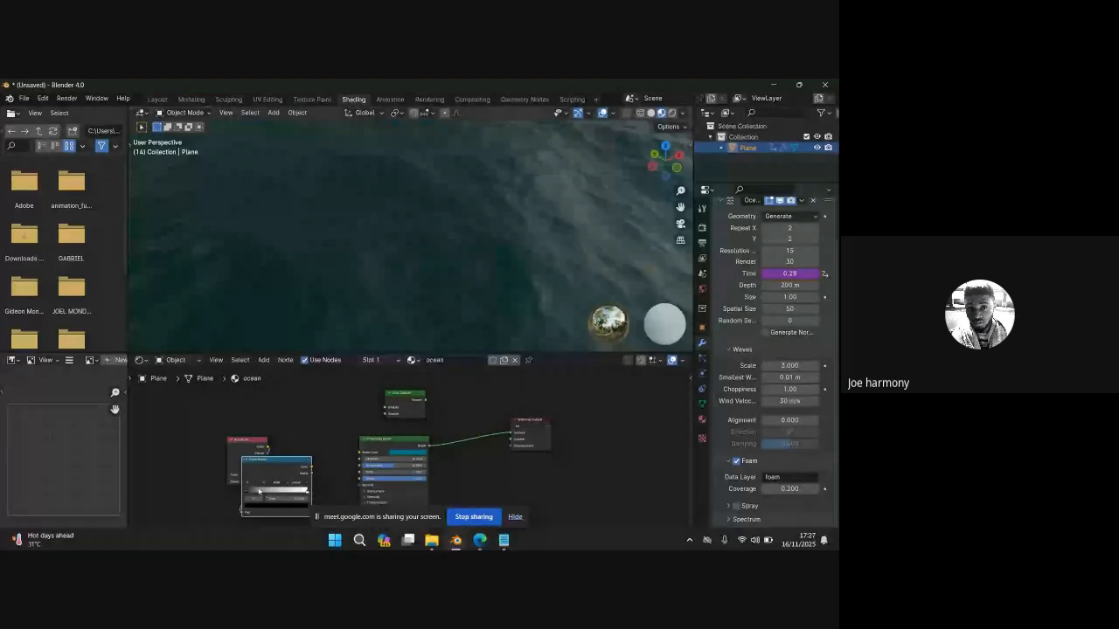
drag(240, 440, 203, 445)
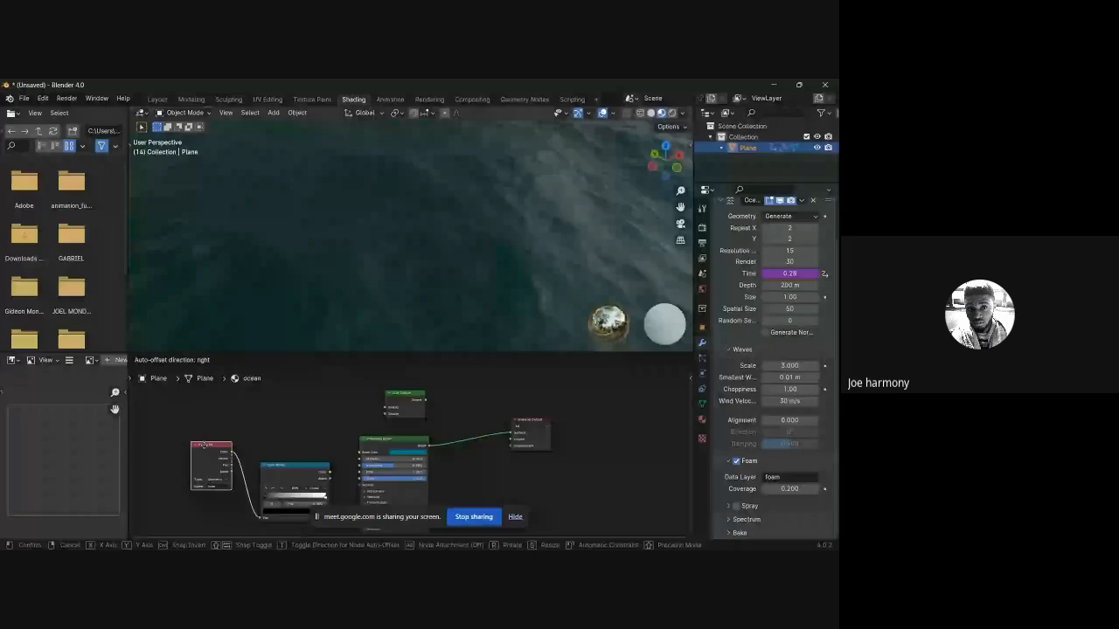
drag(404, 395, 461, 401)
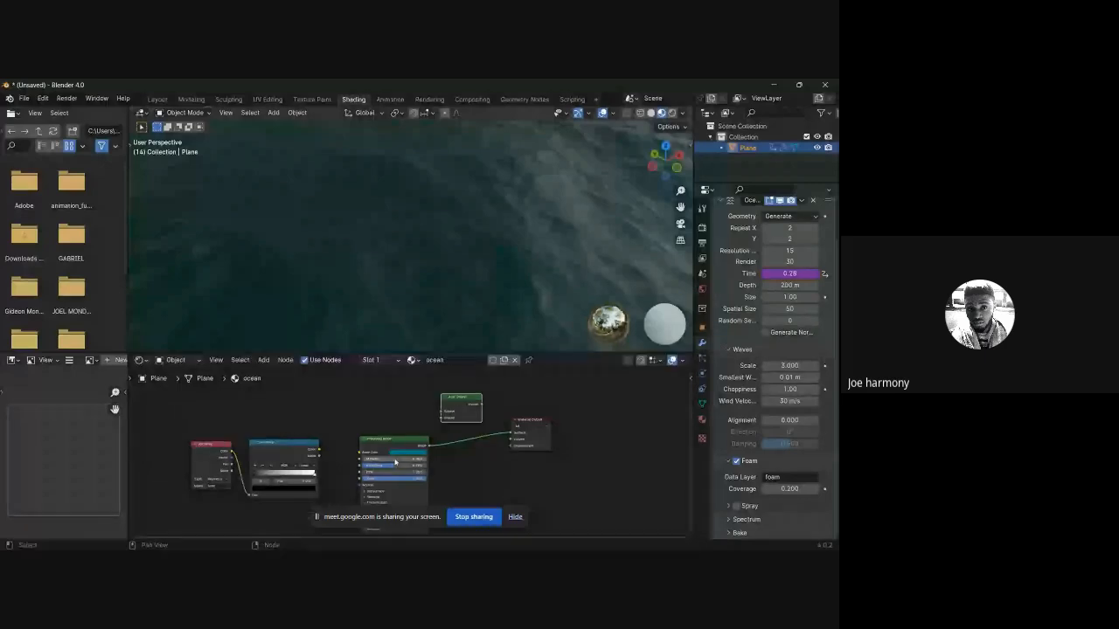
drag(387, 447, 365, 445)
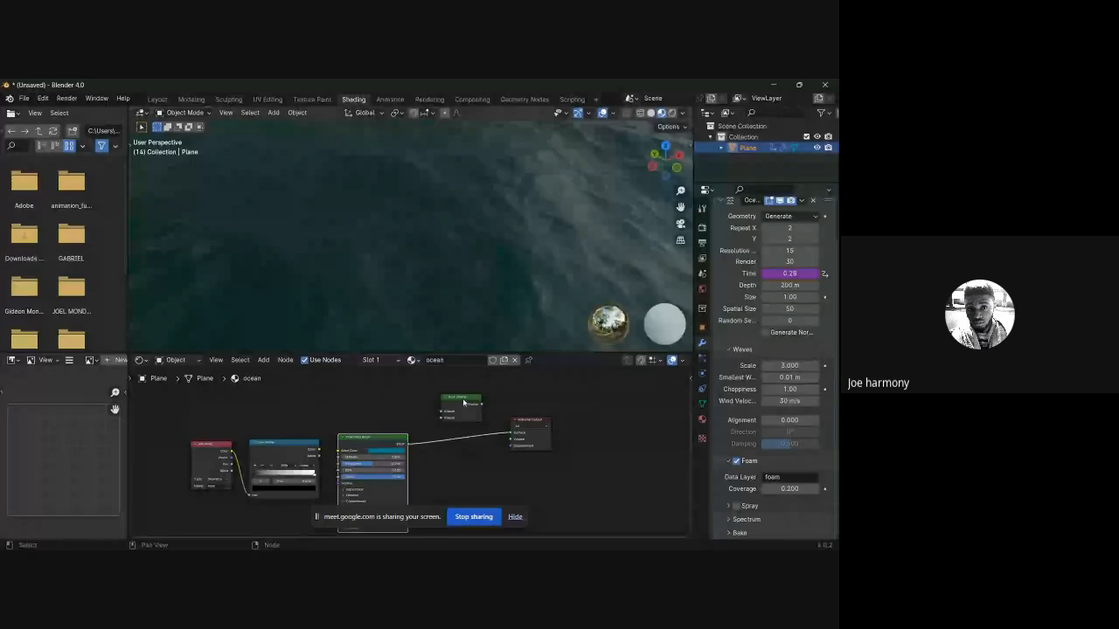
drag(464, 405, 479, 427)
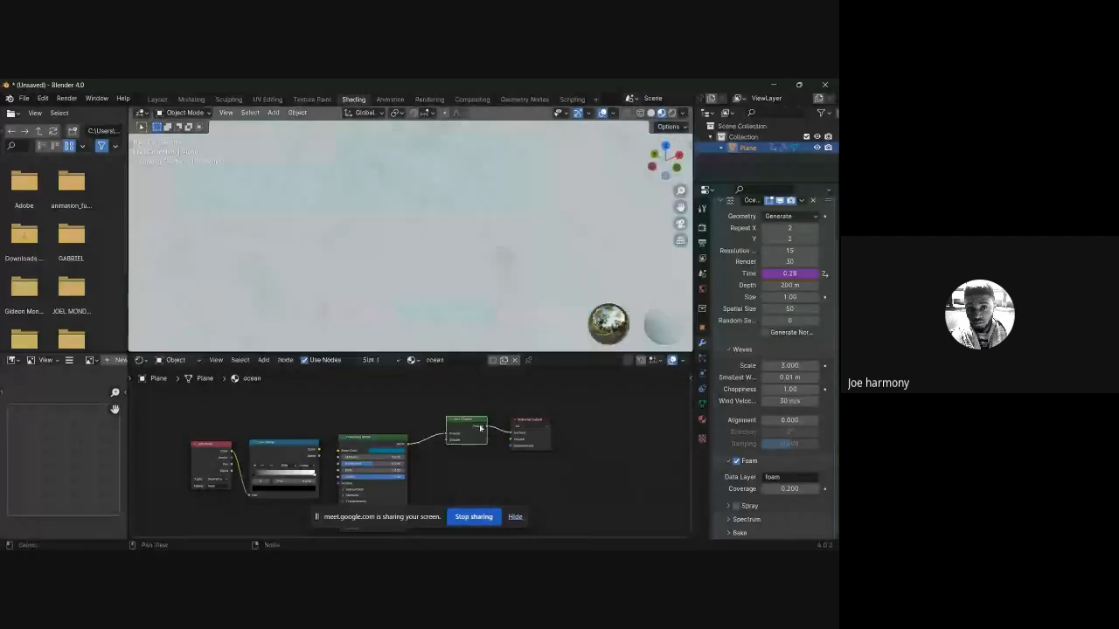
Step: Reposition the Principled BSDF and Color Ramp, and add an Emission node below the Add Shader
drag(382, 445, 372, 452)
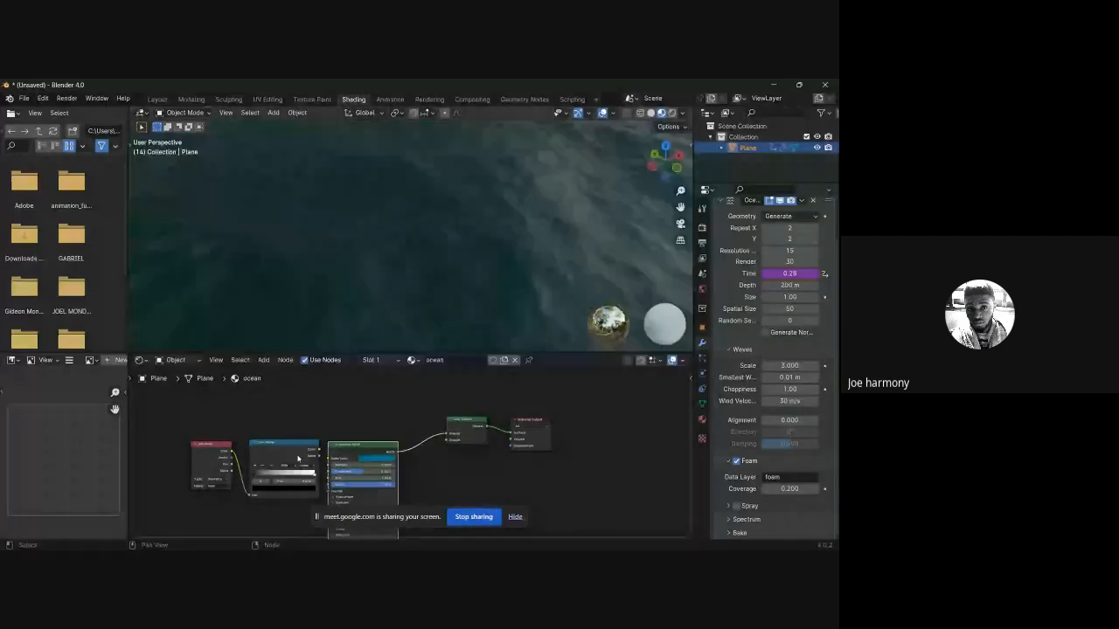
drag(294, 455, 286, 463)
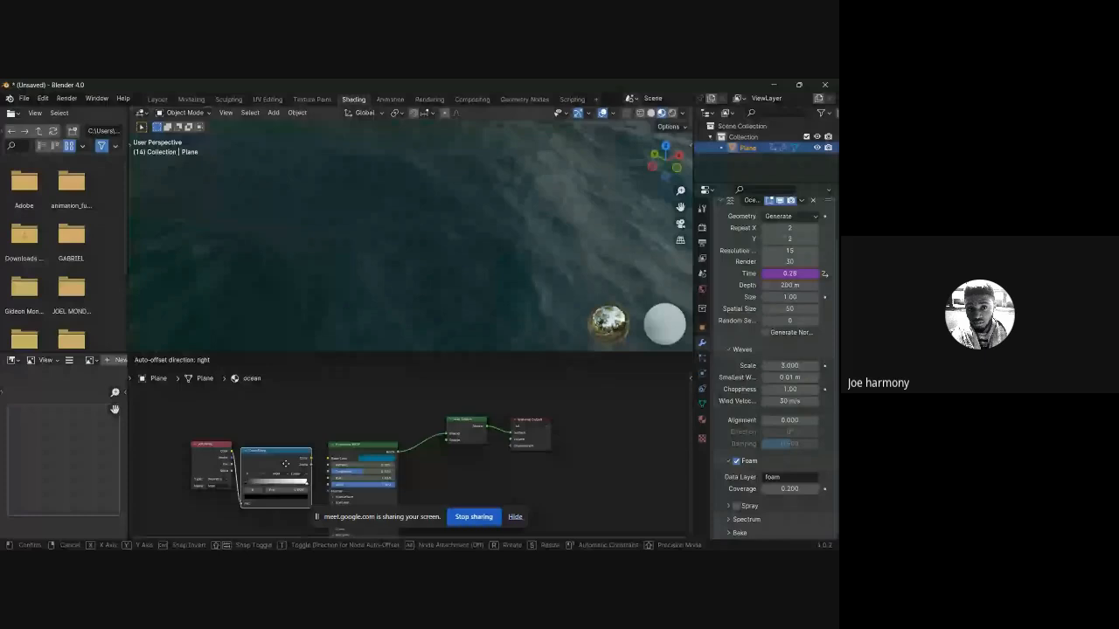
drag(286, 464, 301, 455)
click(406, 423)
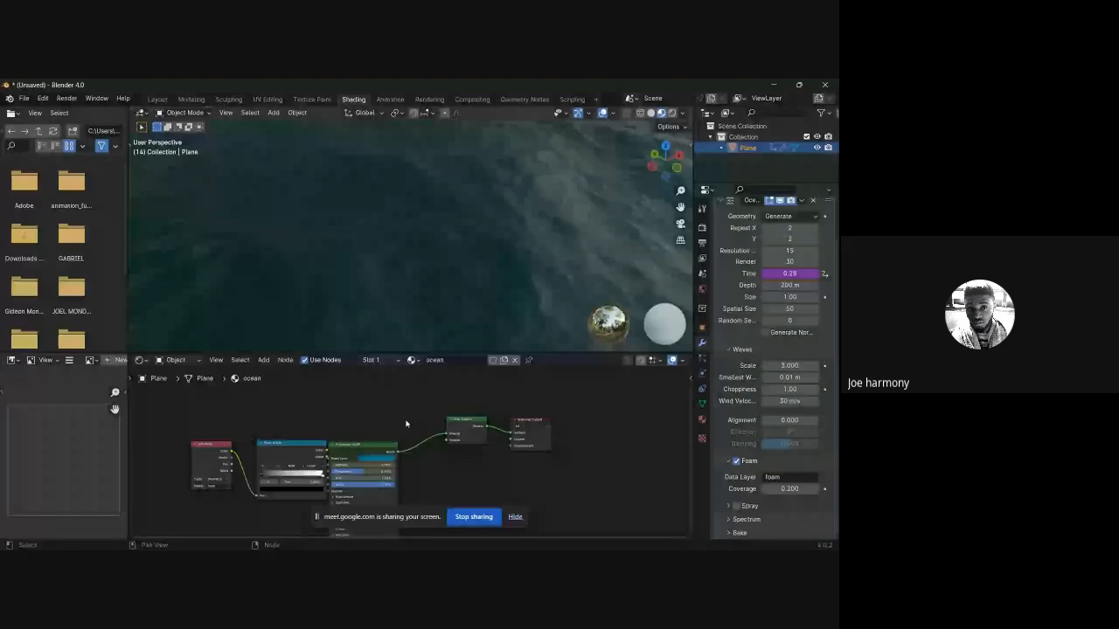
key(shift+a)
text(em)
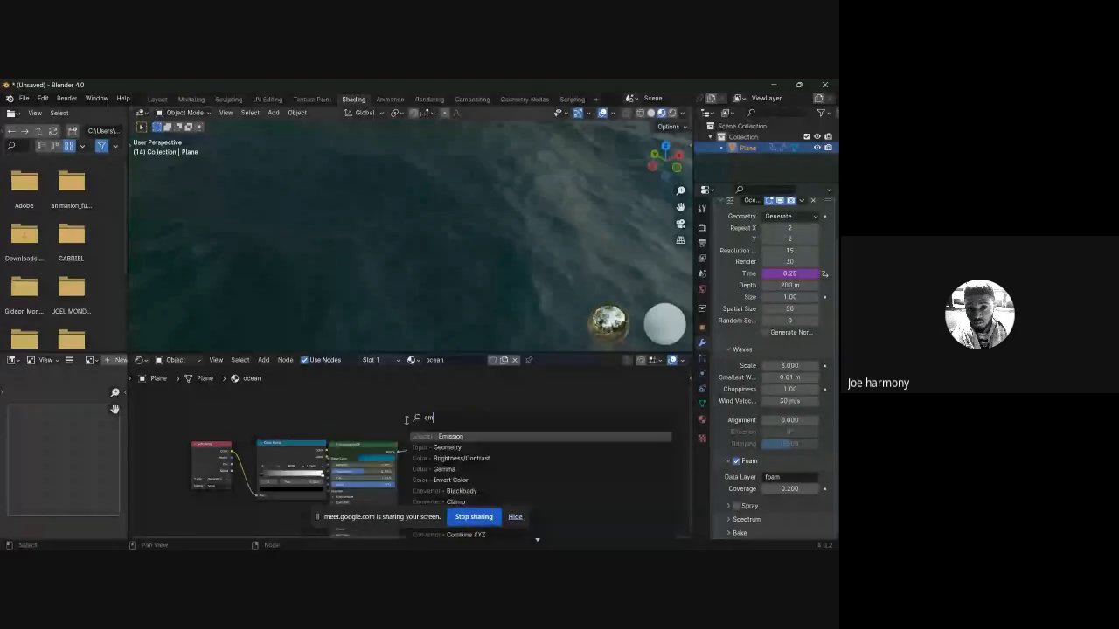
text(m)
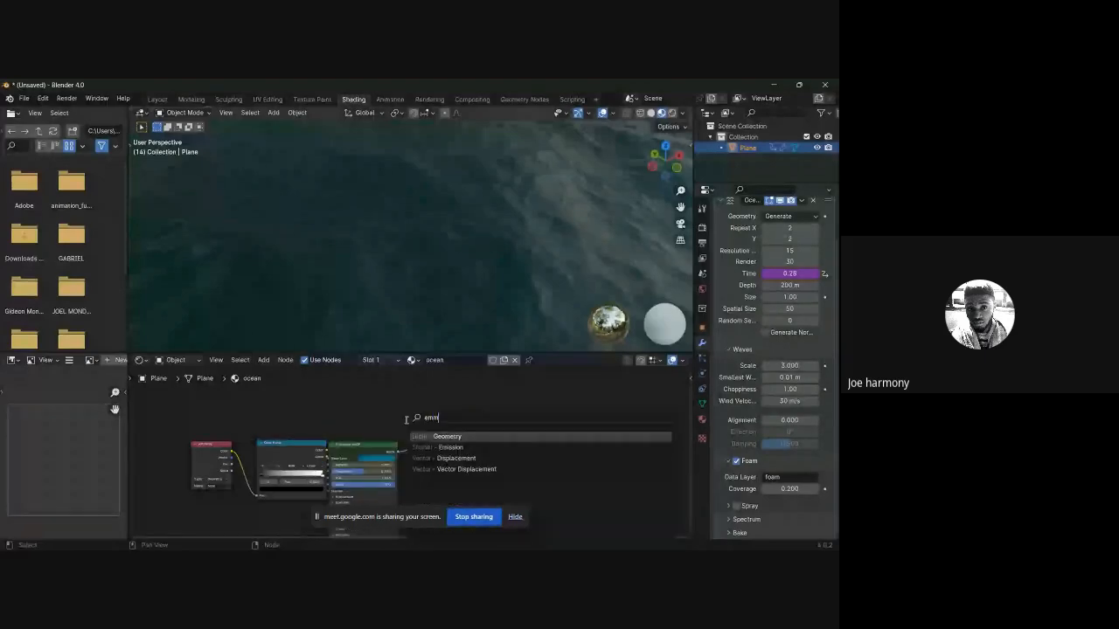
click(450, 447)
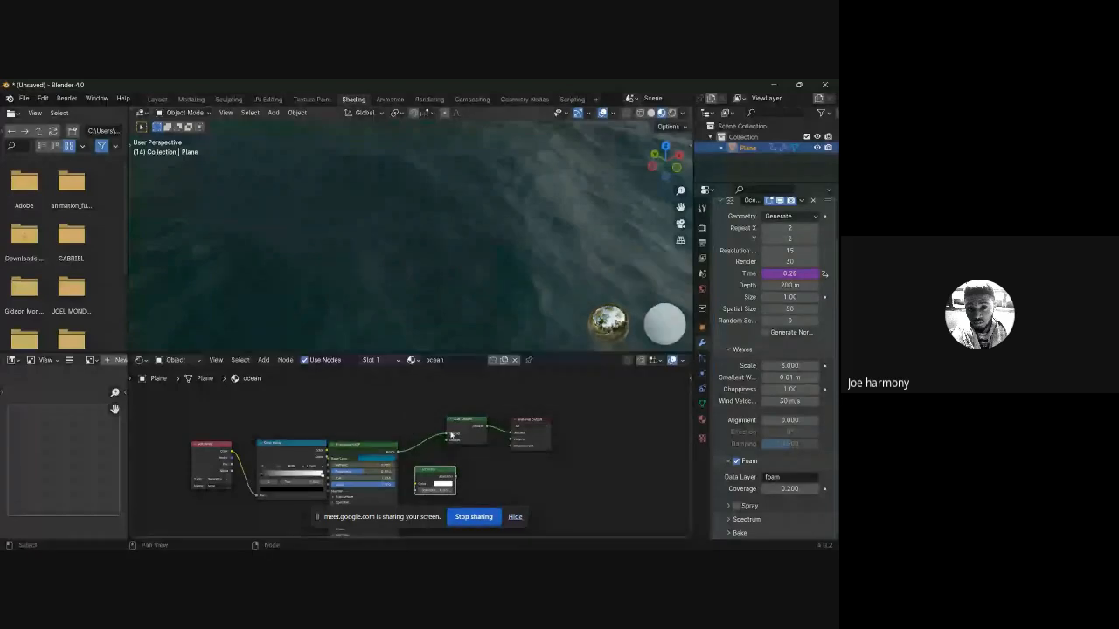
Step: Disconnect the Principled BSDF from the Add Shader and move it above the Color Ramp
click(444, 436)
drag(445, 436, 313, 394)
middle_drag(422, 487, 423, 419)
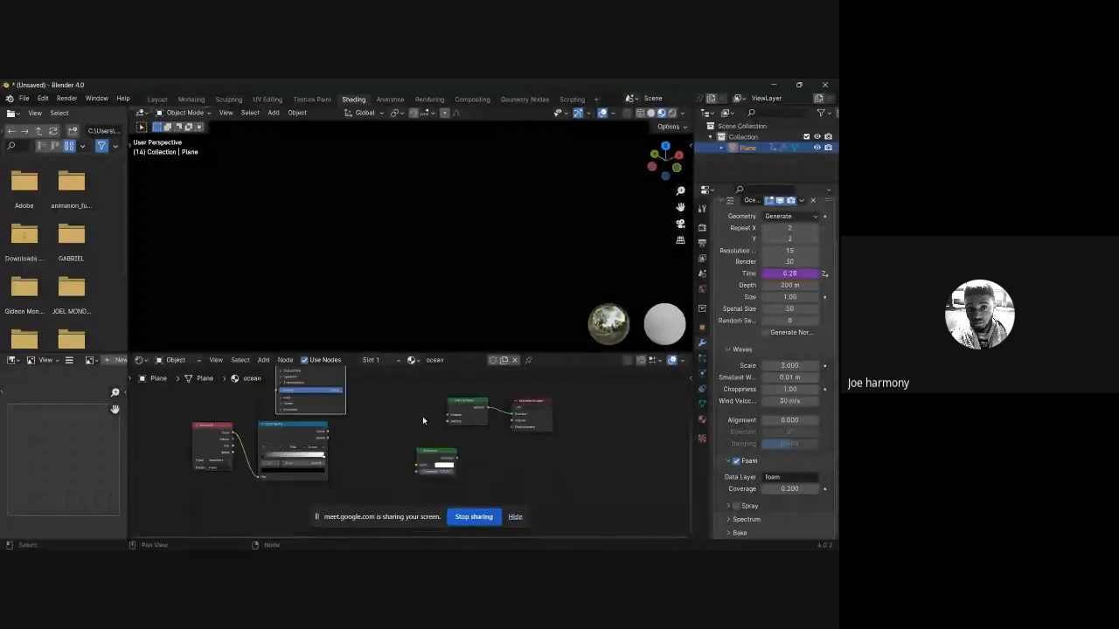
Step: Place the Emission node between Color Ramp and Add Shader, and link the ramp's Color output to the Emission Color
drag(430, 450, 395, 419)
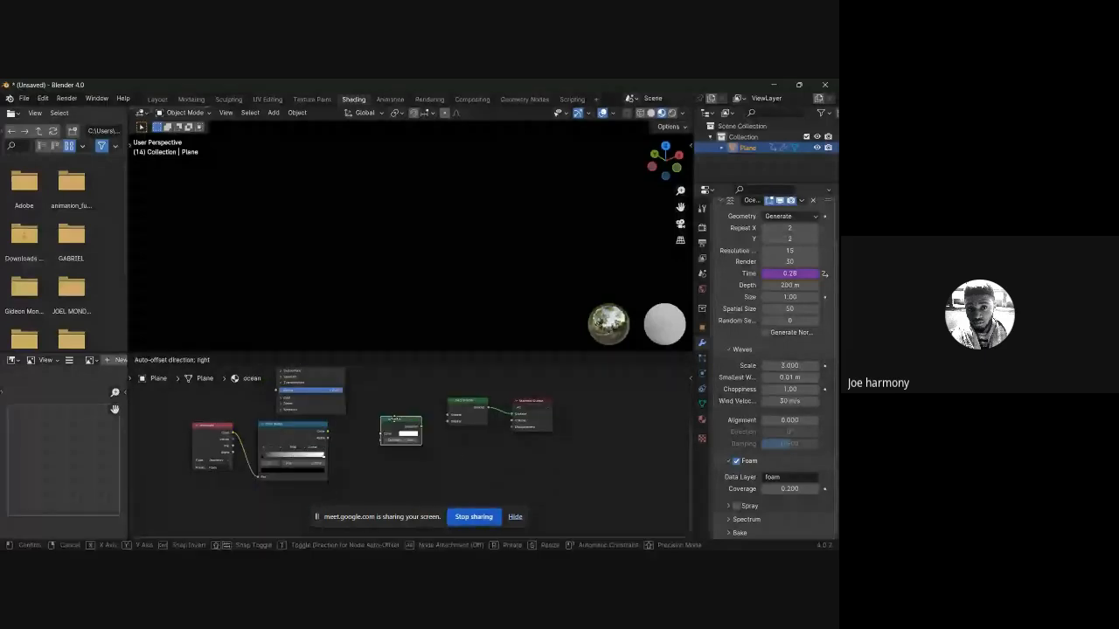
scroll(372, 461, up, 2)
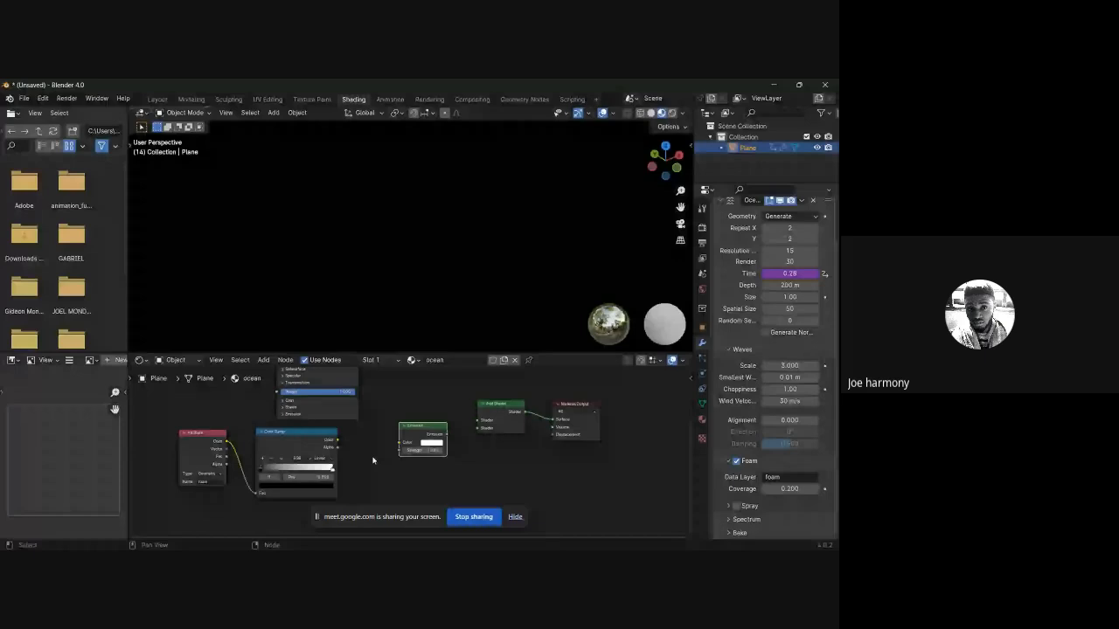
drag(337, 440, 400, 443)
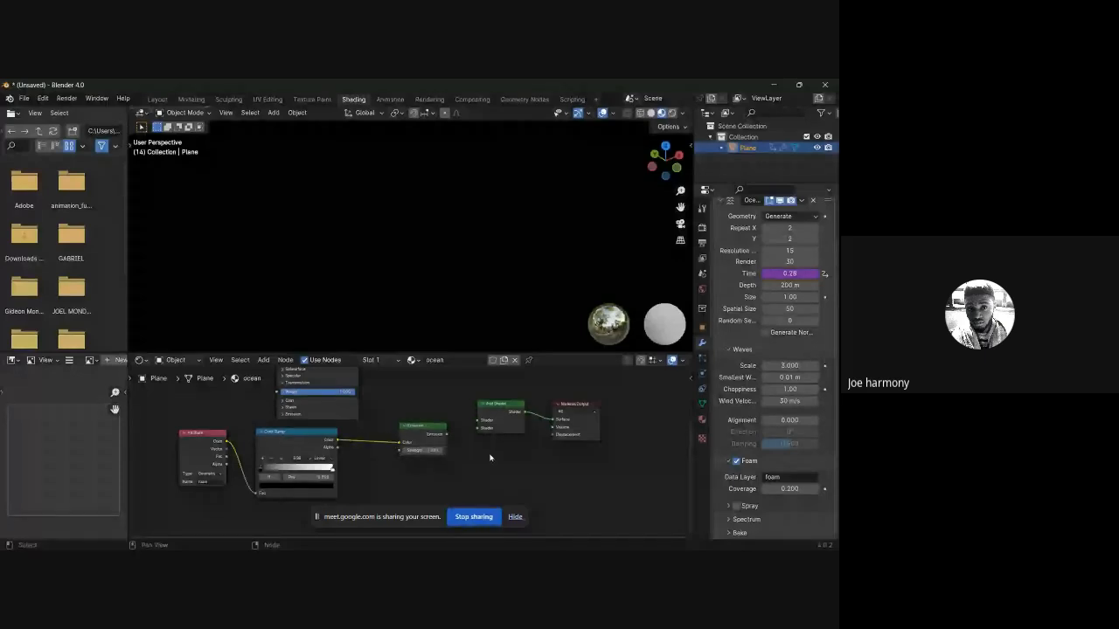
Step: Link the Emission output to the second Shader input of the Add Shader and check the foam on the waves
middle_drag(489, 457, 456, 465)
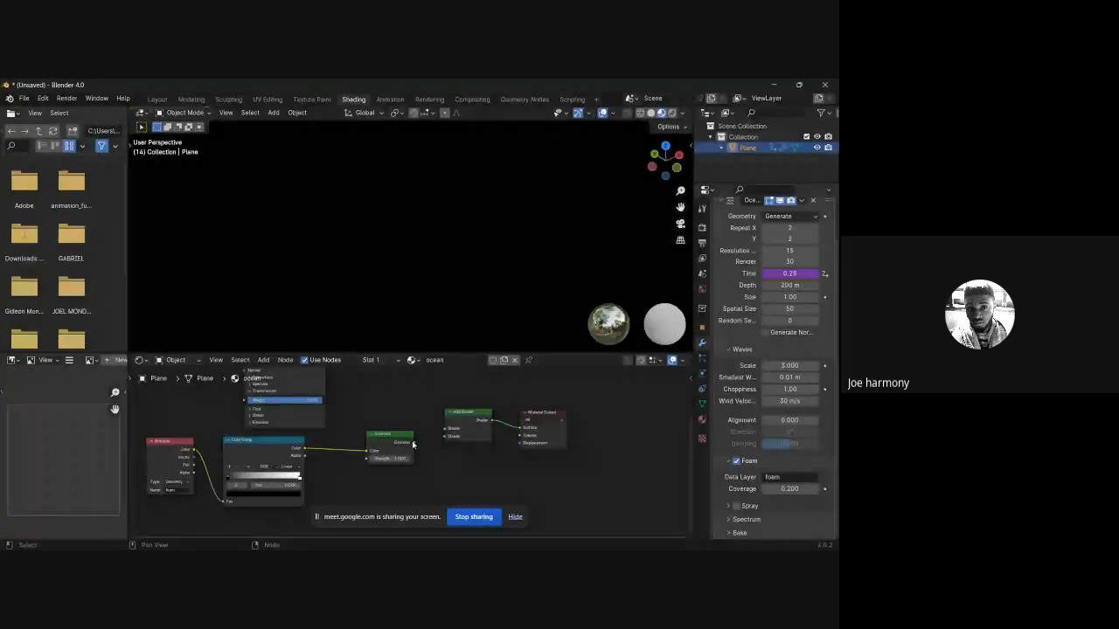
drag(412, 444, 445, 436)
middle_drag(414, 412, 412, 453)
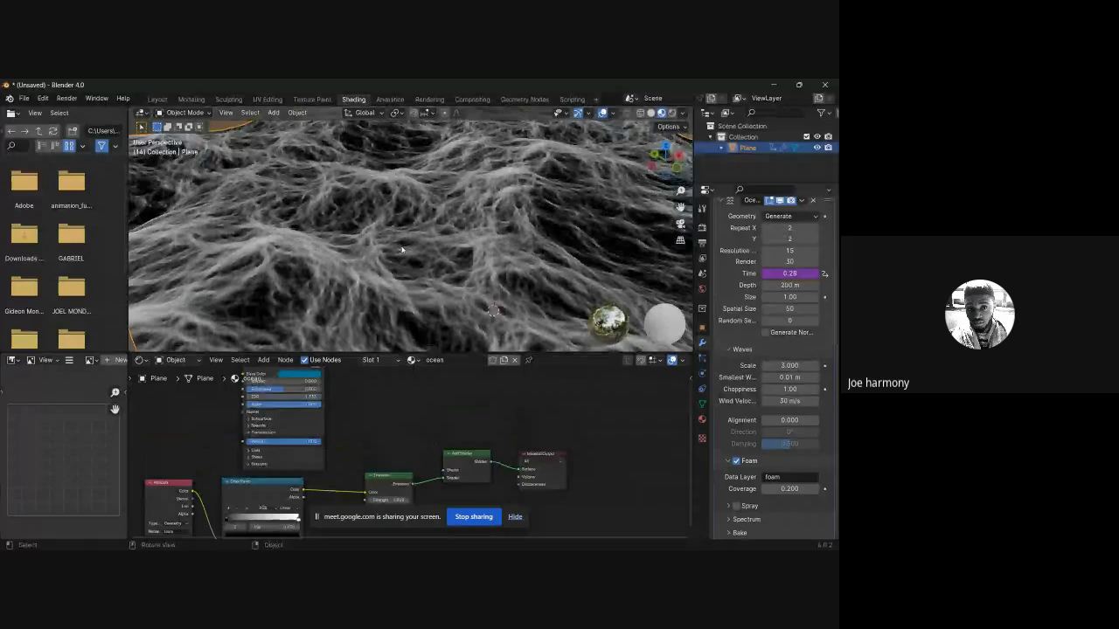
scroll(402, 250, down, 3)
scroll(443, 233, down, 2)
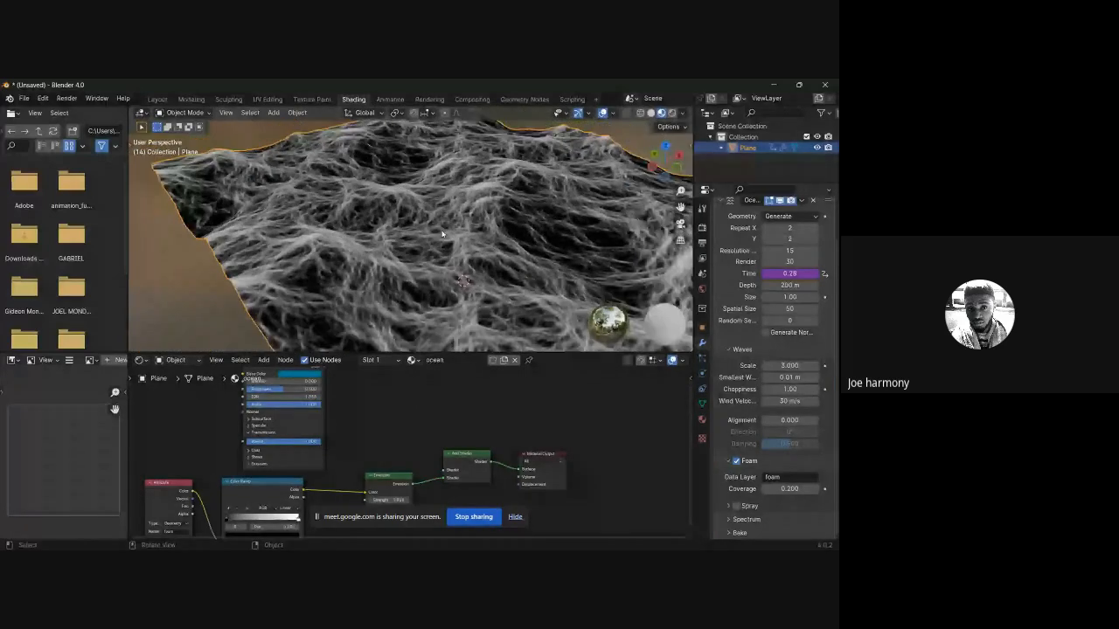
middle_drag(442, 233, 546, 281)
Step: Shift the Attribute and Color Ramp nodes closer to the Emission node, and move the ramp's black and white stops inward
middle_drag(334, 523, 360, 452)
scroll(362, 451, up, 1)
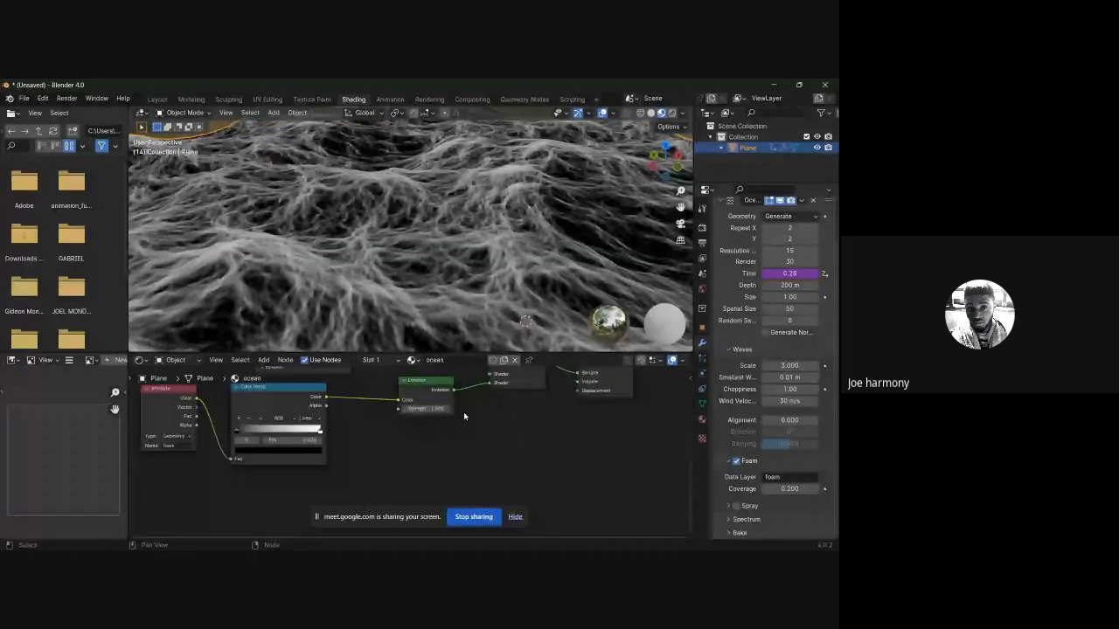
middle_drag(463, 414, 543, 452)
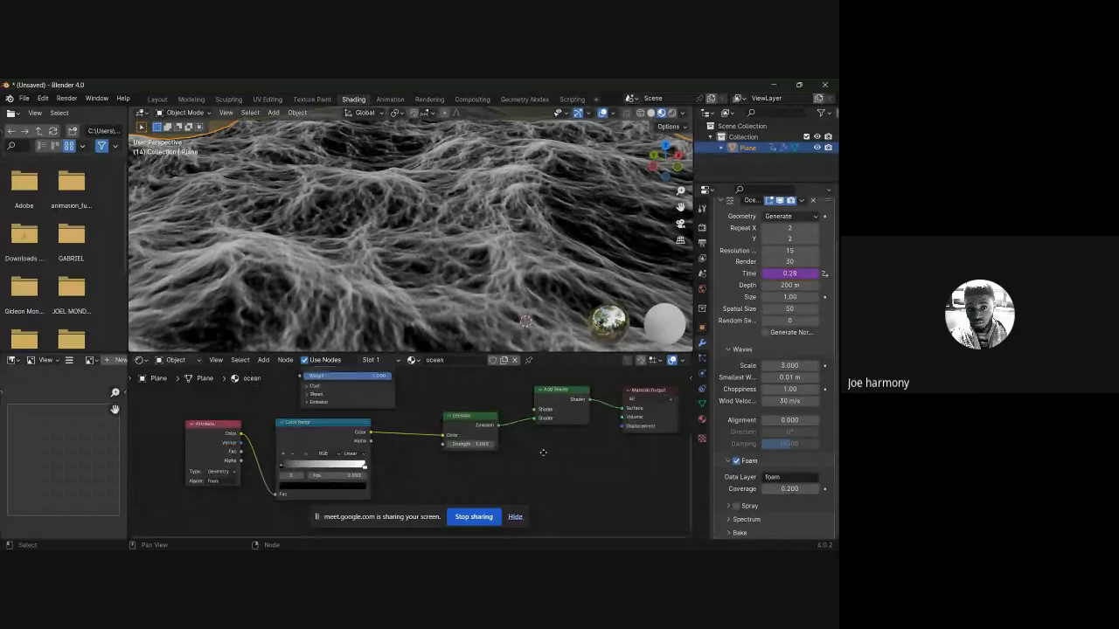
drag(320, 431, 339, 434)
drag(208, 438, 220, 439)
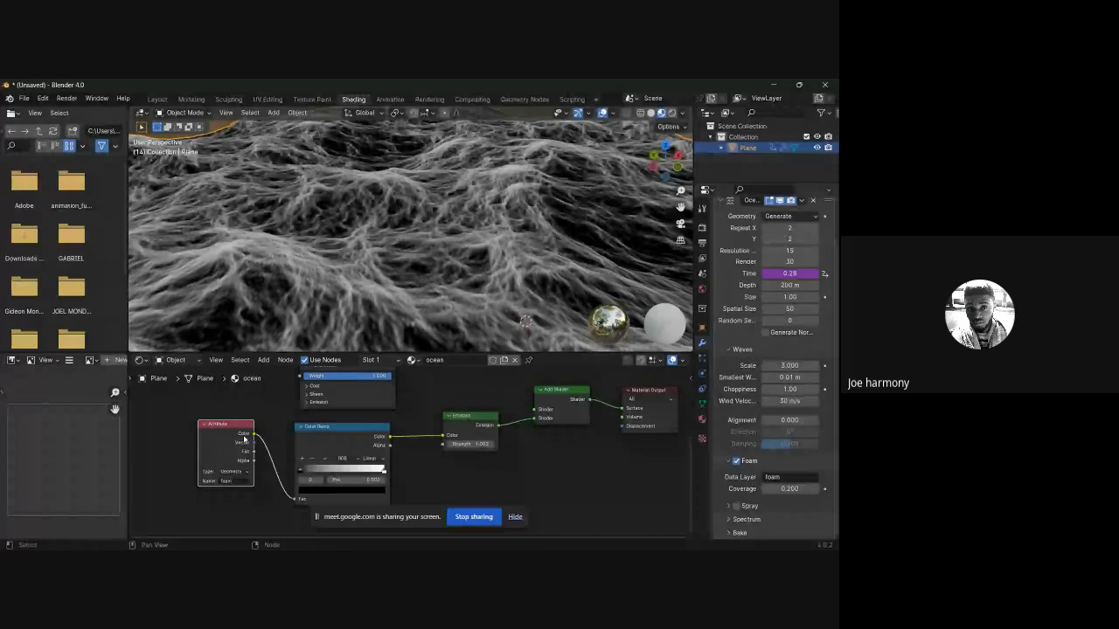
drag(324, 452, 330, 445)
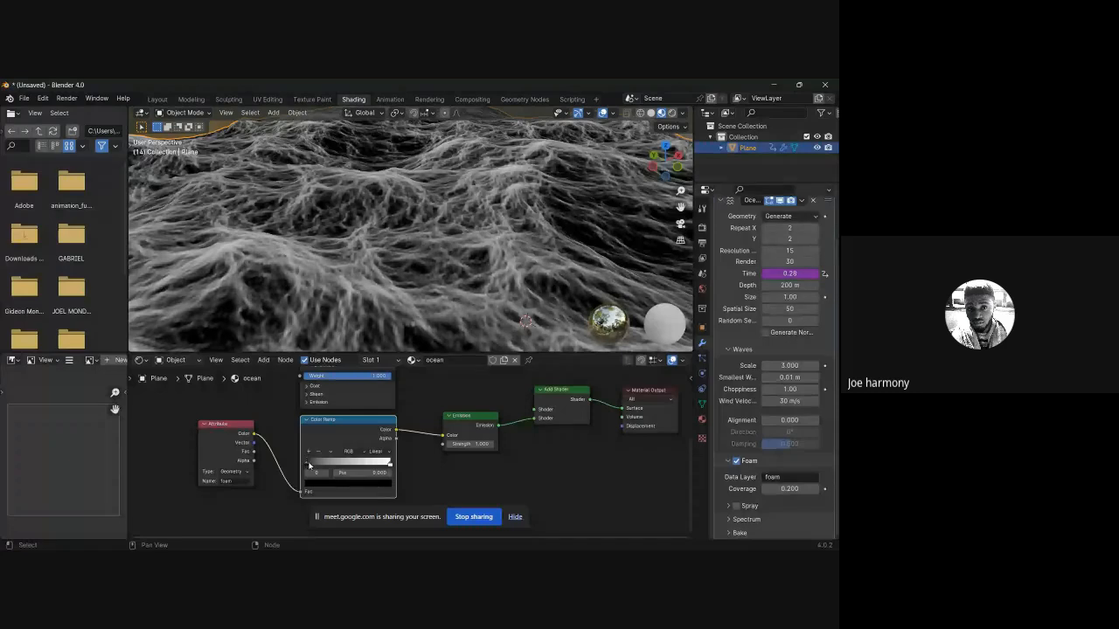
mouse_move(308, 464)
mouse_down()
mouse_move(383, 464)
mouse_move(328, 467)
mouse_up()
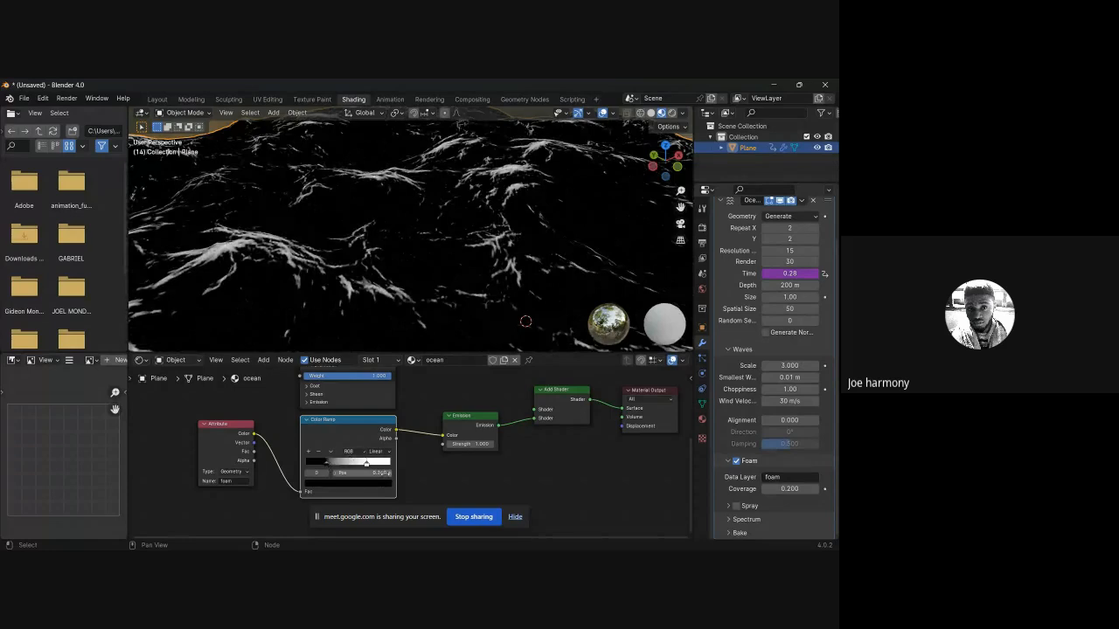
drag(344, 431, 345, 435)
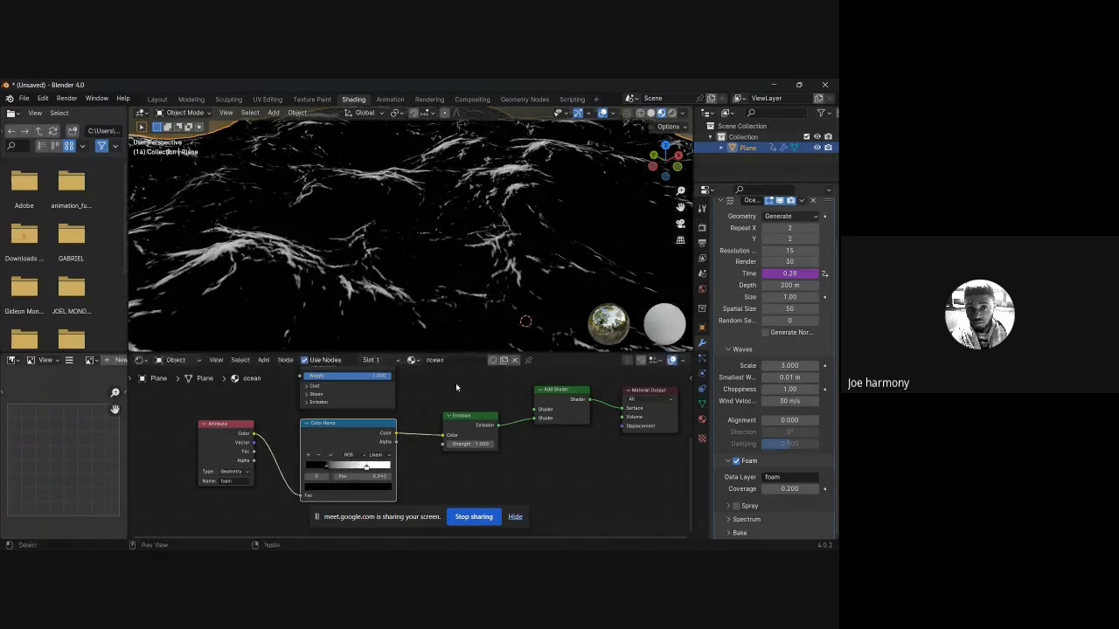
Step: Link the Principled BSDF output to the first Shader input of the Add Shader
middle_drag(455, 382, 420, 487)
scroll(420, 450, up, 1)
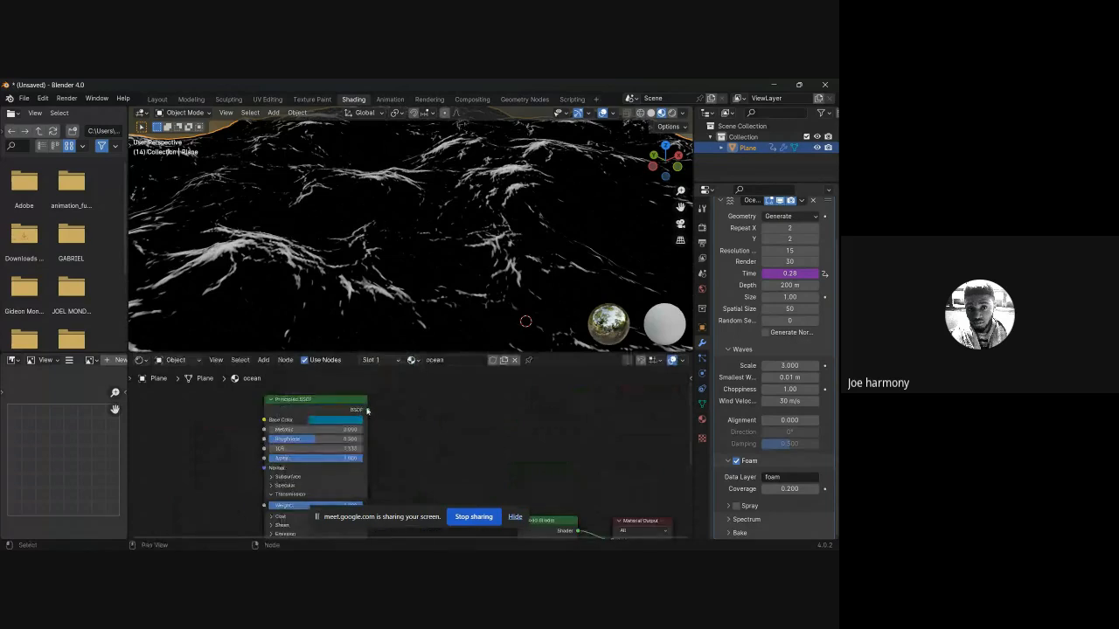
drag(367, 410, 518, 431)
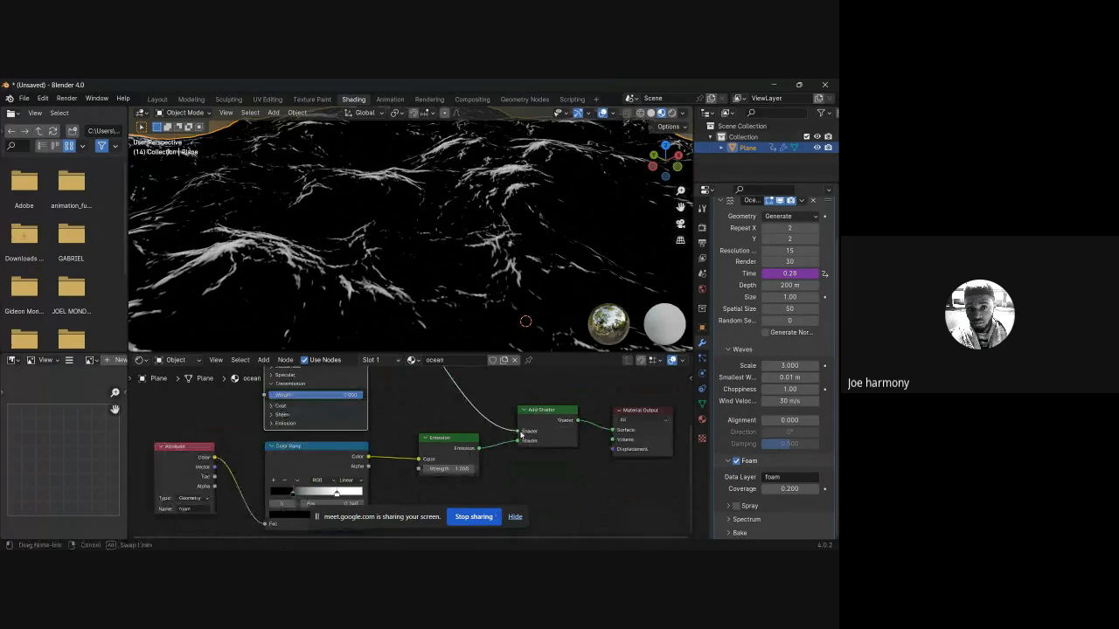
mouse_move(420, 262)
middle_down()
mouse_move(450, 245)
mouse_move(499, 248)
mouse_move(427, 262)
middle_up()
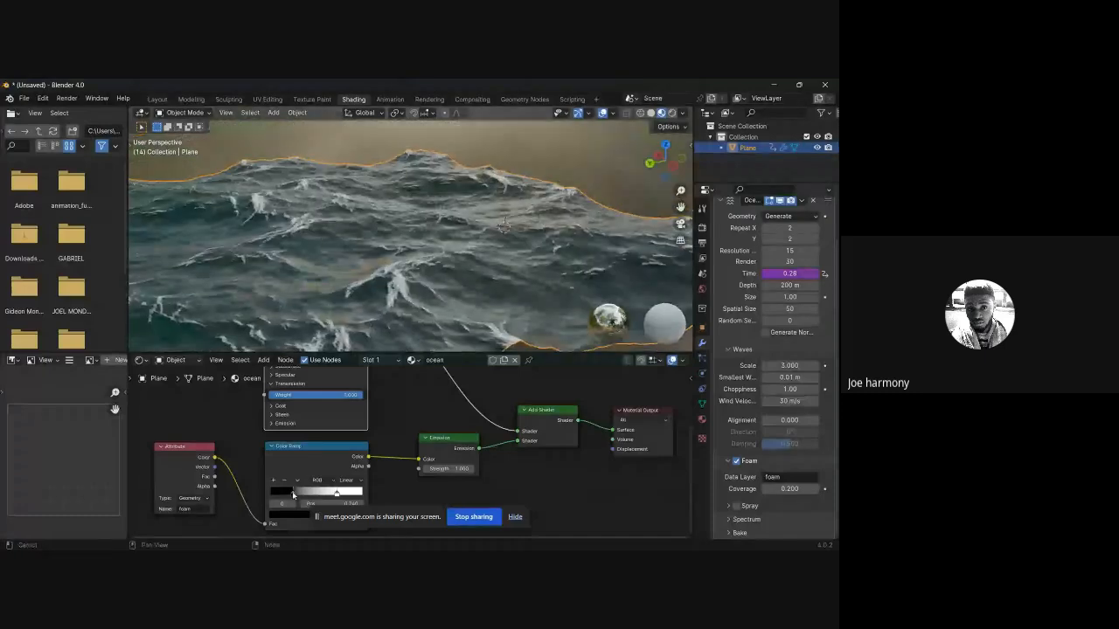
Step: Fine-tune the foam amount by moving the Color Ramp's black stop to a position of about 0.18
drag(293, 496, 285, 498)
middle_drag(385, 254, 336, 273)
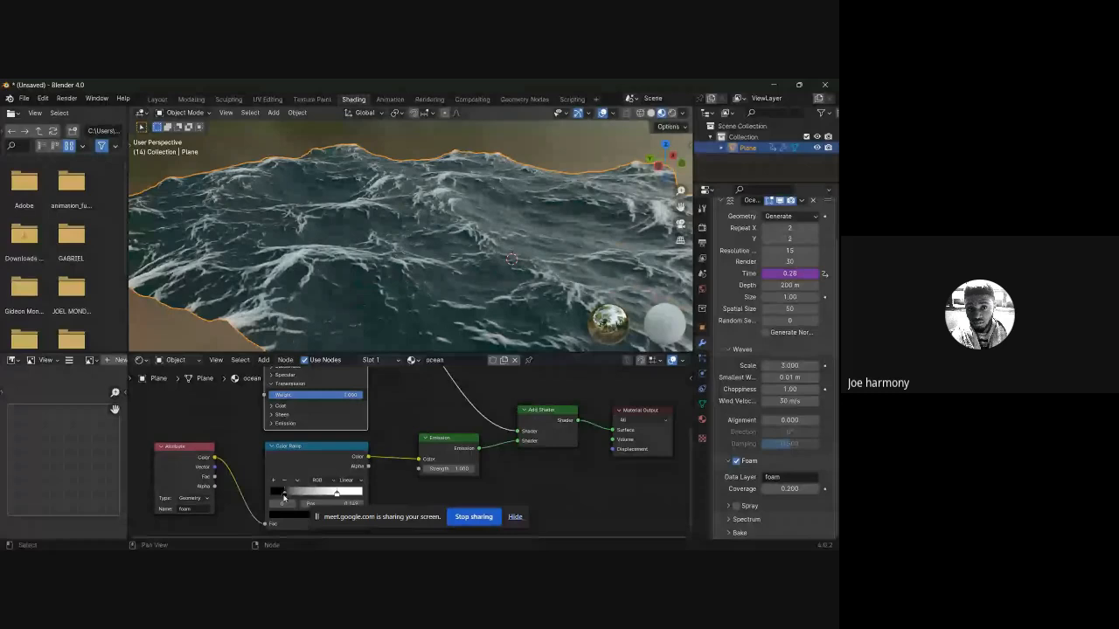
drag(283, 498, 288, 497)
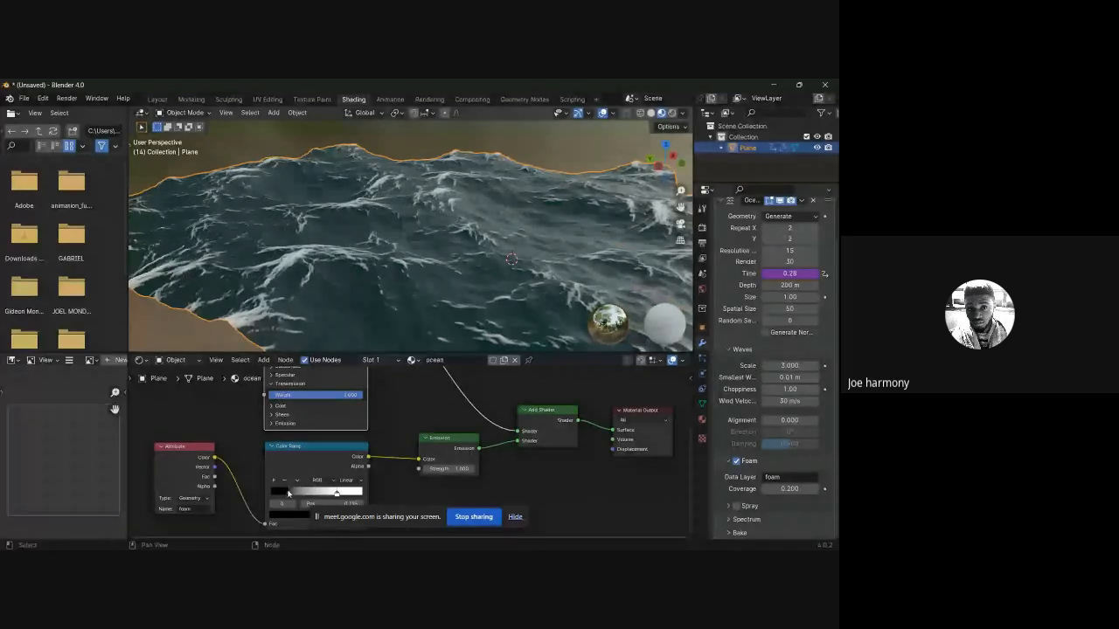
middle_drag(406, 232, 524, 245)
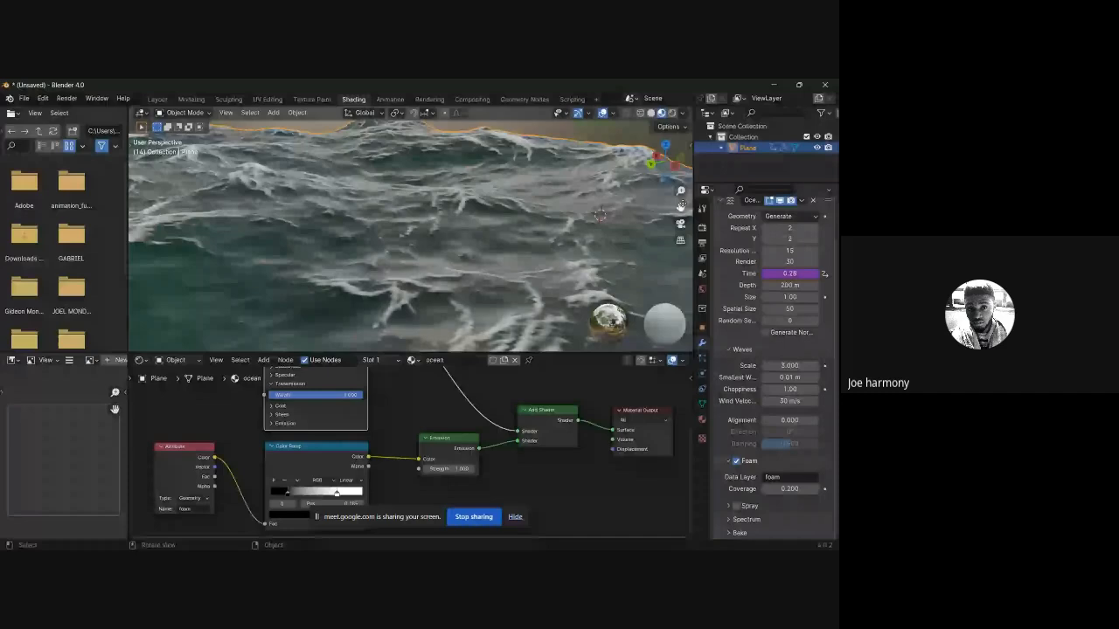
middle_drag(599, 215, 297, 339)
Step: Set the Principled BSDF's Roughness to 0 and inspect the water surface
middle_drag(396, 387, 399, 452)
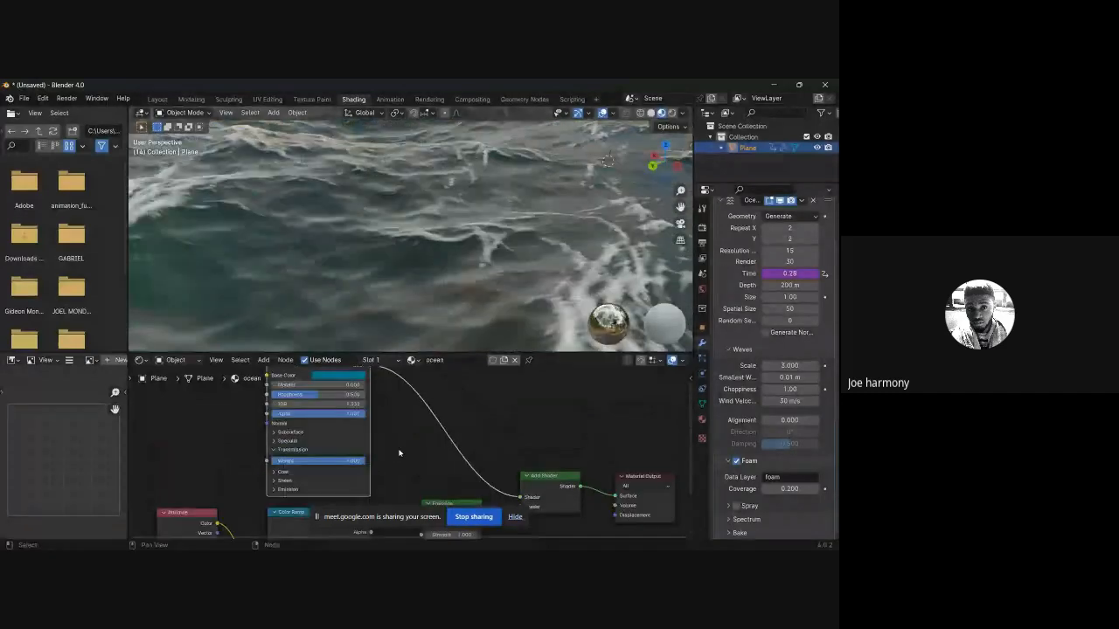
scroll(399, 452, up, 2)
click(359, 421)
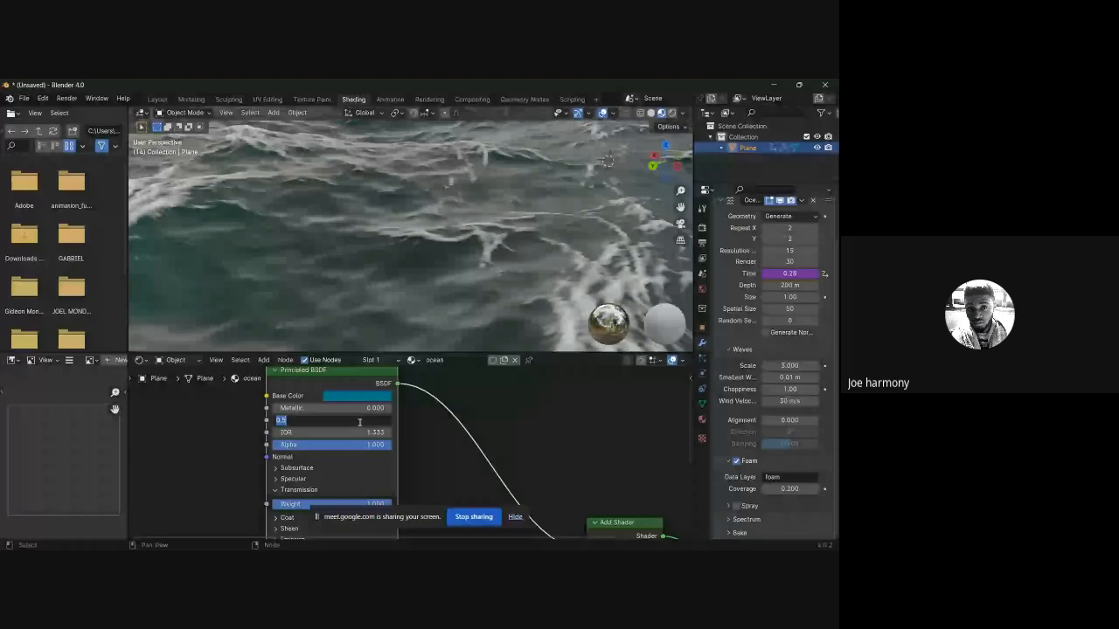
text(0)
key(Return)
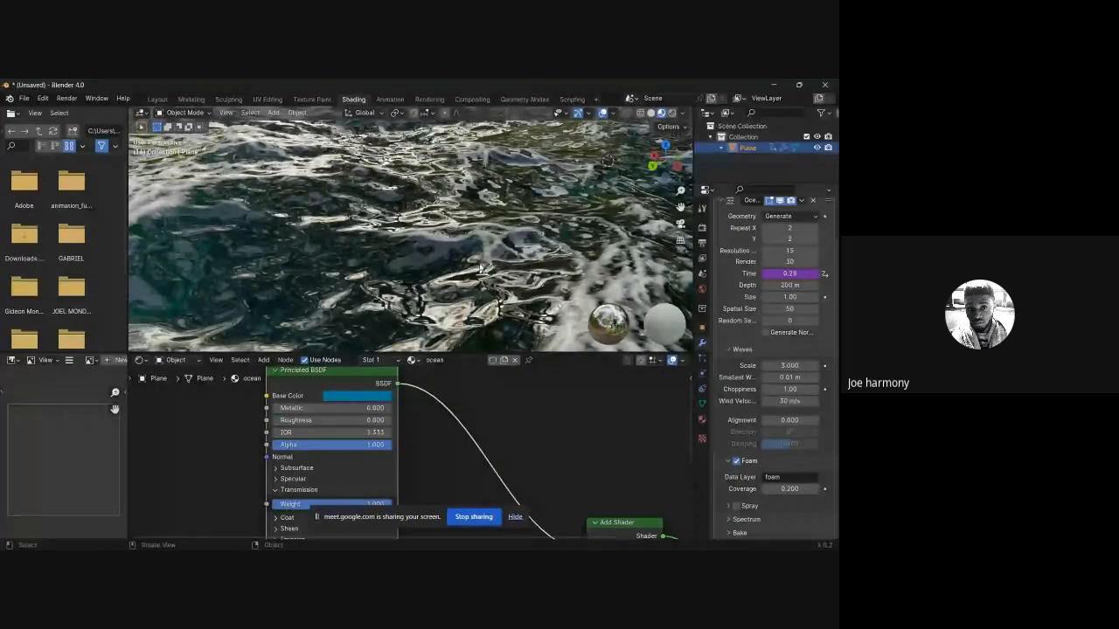
middle_drag(479, 266, 403, 270)
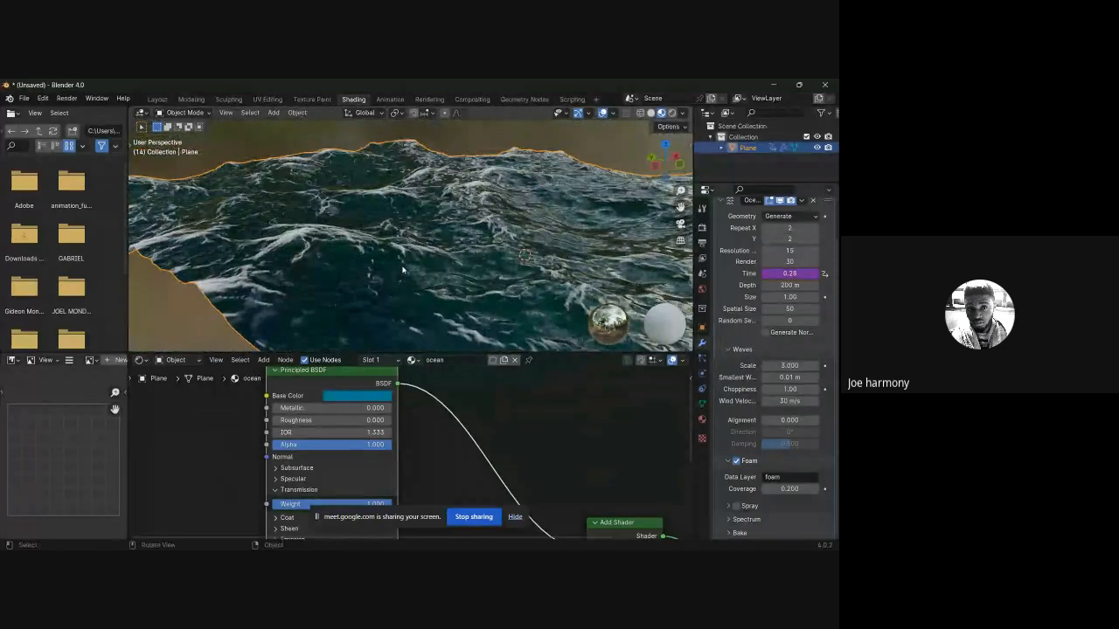
Step: Enlarge the node editor to review the complete ocean material network from Attribute to Material Output
scroll(515, 483, down, 2)
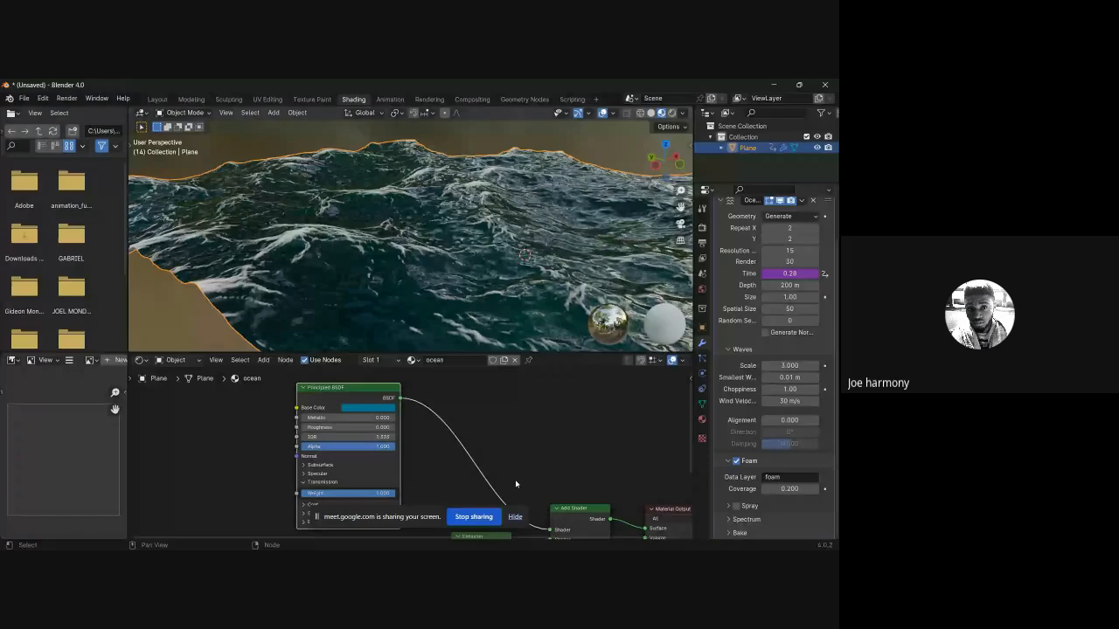
scroll(516, 484, down, 5)
middle_drag(536, 503, 474, 425)
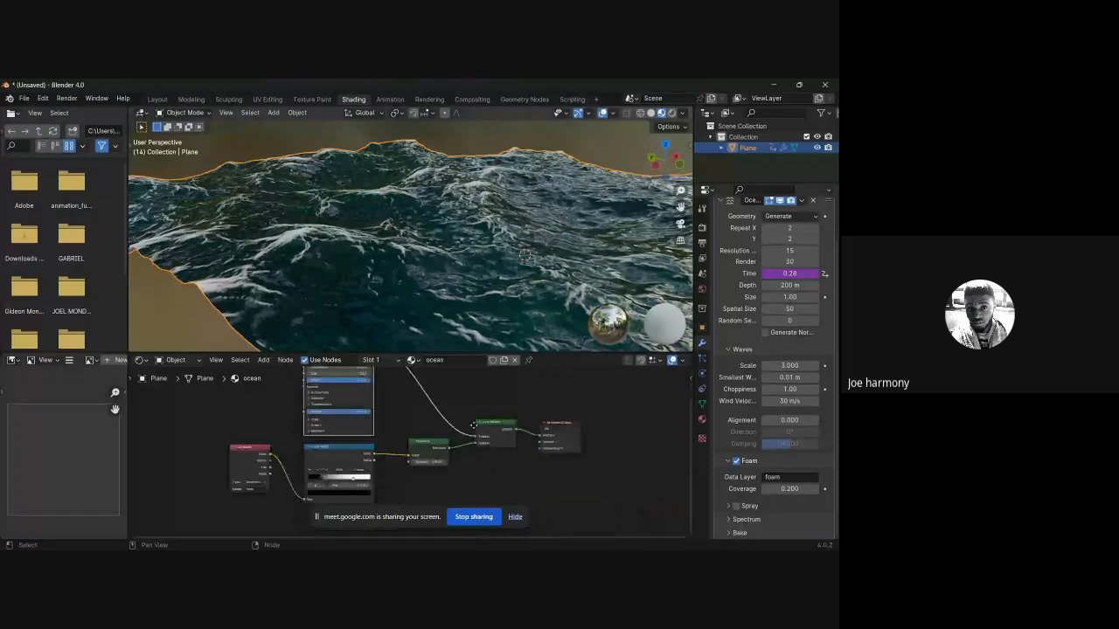
drag(489, 353, 505, 211)
scroll(498, 327, up, 4)
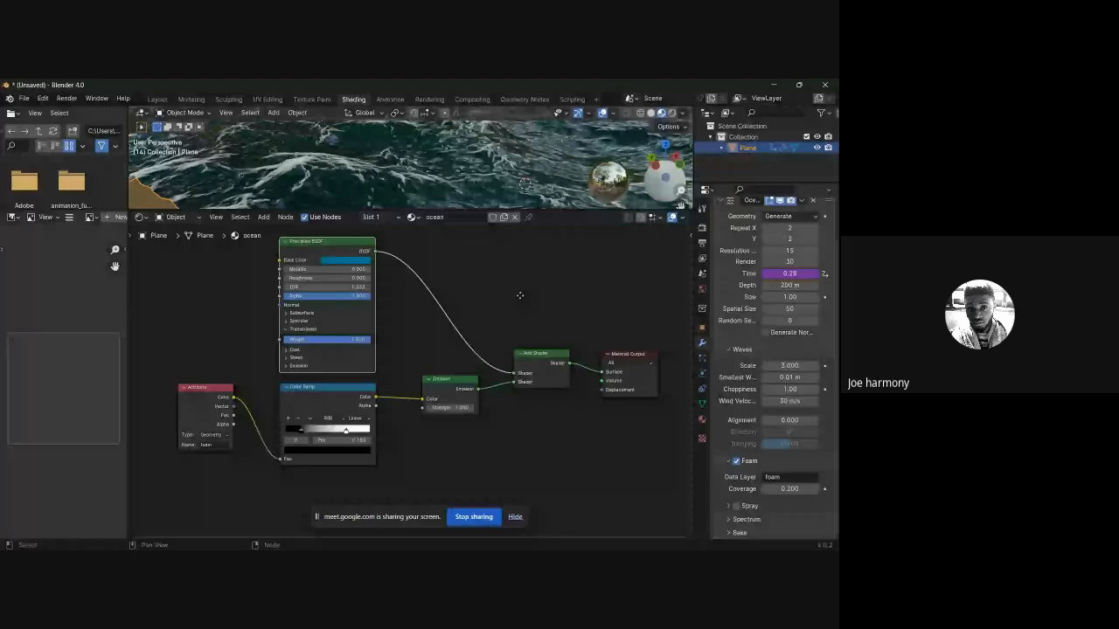
middle_drag(520, 296, 506, 293)
scroll(483, 303, up, 1)
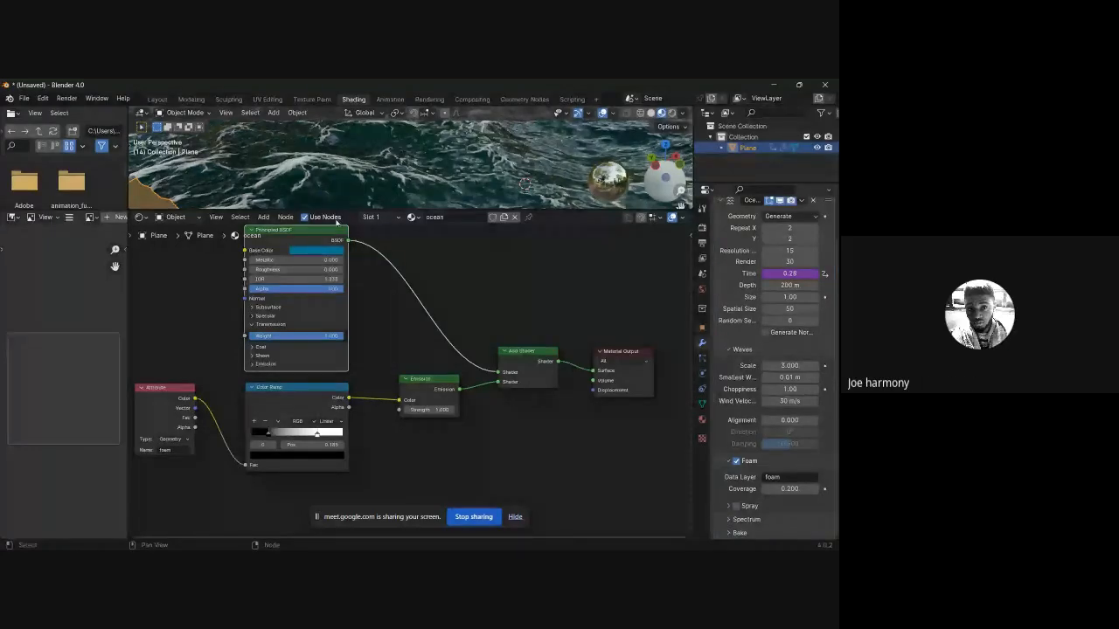
Step: Enlarge the 3D viewport over the node editor and switch to the Layout workspace
drag(336, 212, 376, 422)
middle_drag(372, 284, 410, 296)
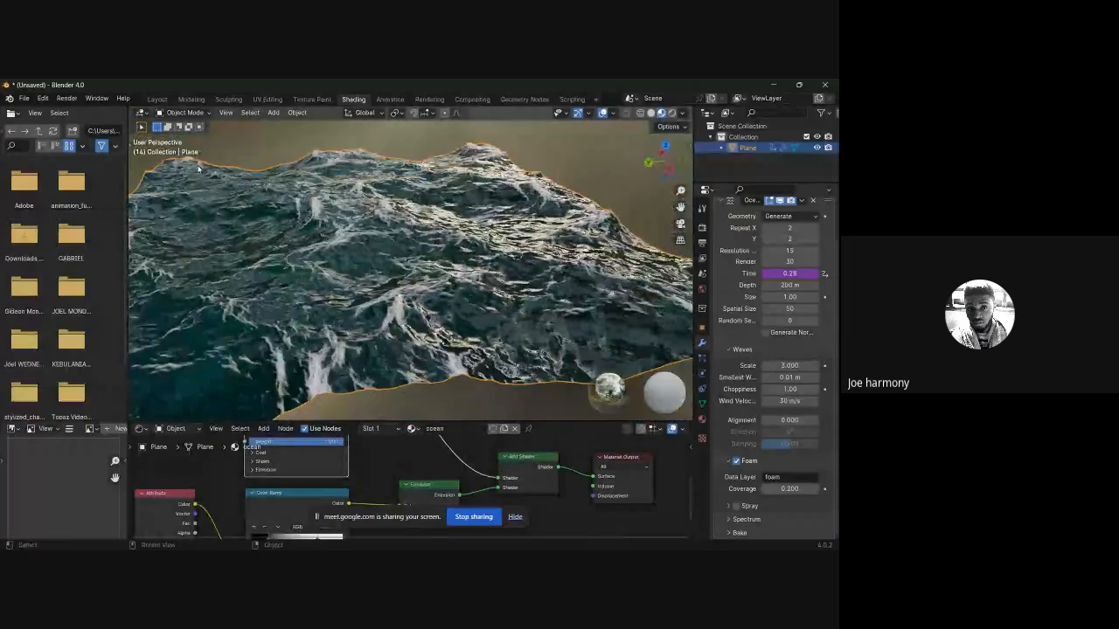
click(158, 98)
scroll(501, 324, down, 2)
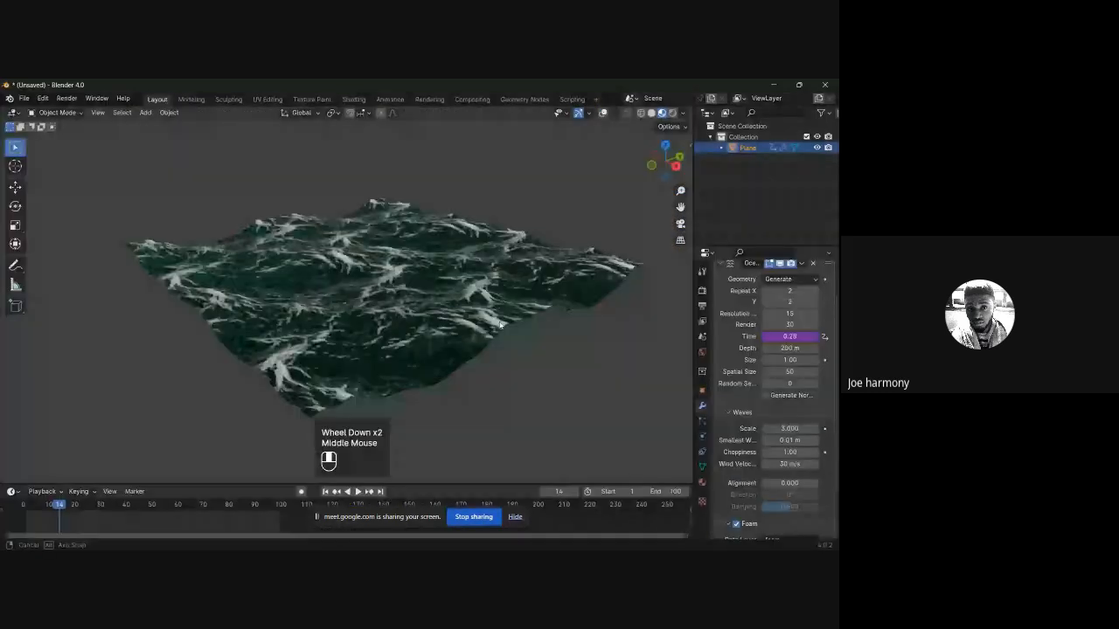
scroll(500, 324, up, 4)
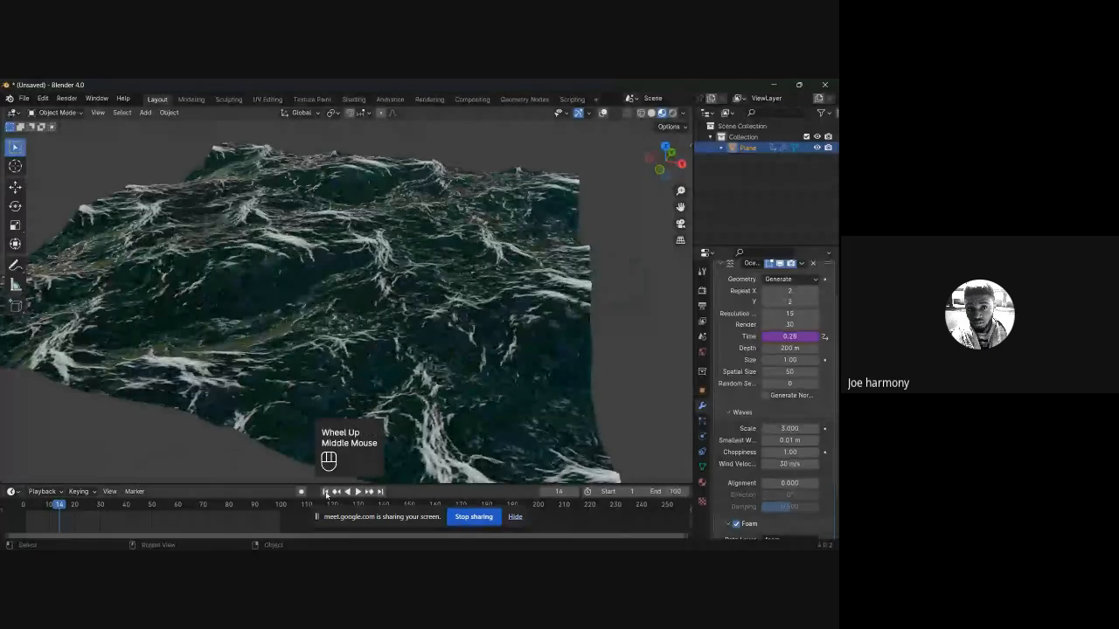
Step: Play the wave animation from the first frame, view it from several angles, and return to frame 1
click(325, 491)
click(358, 491)
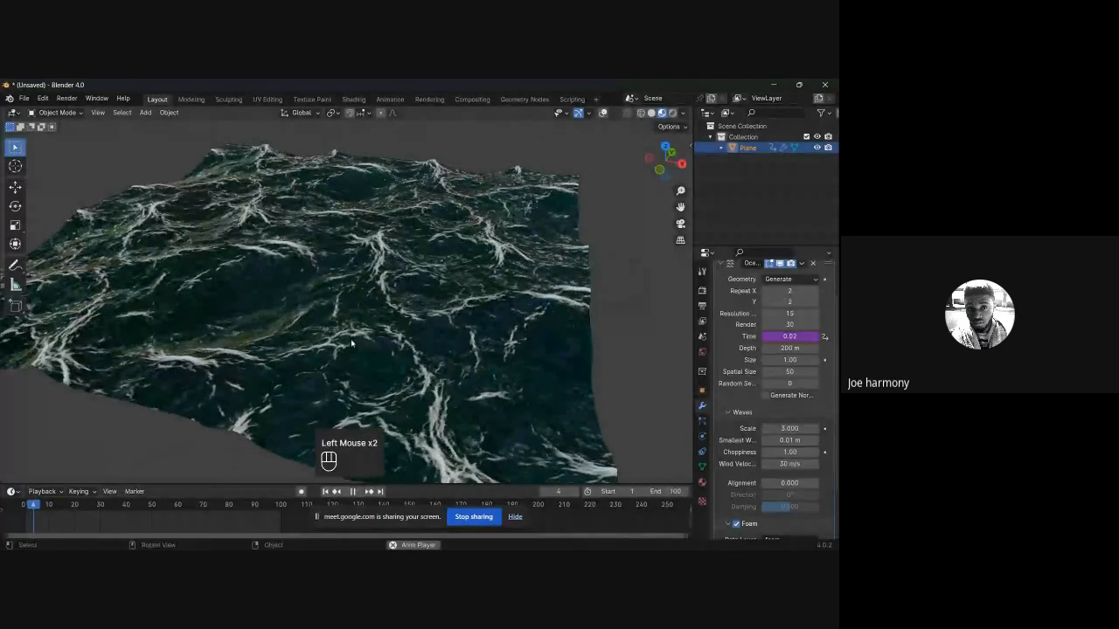
middle_drag(351, 343, 452, 323)
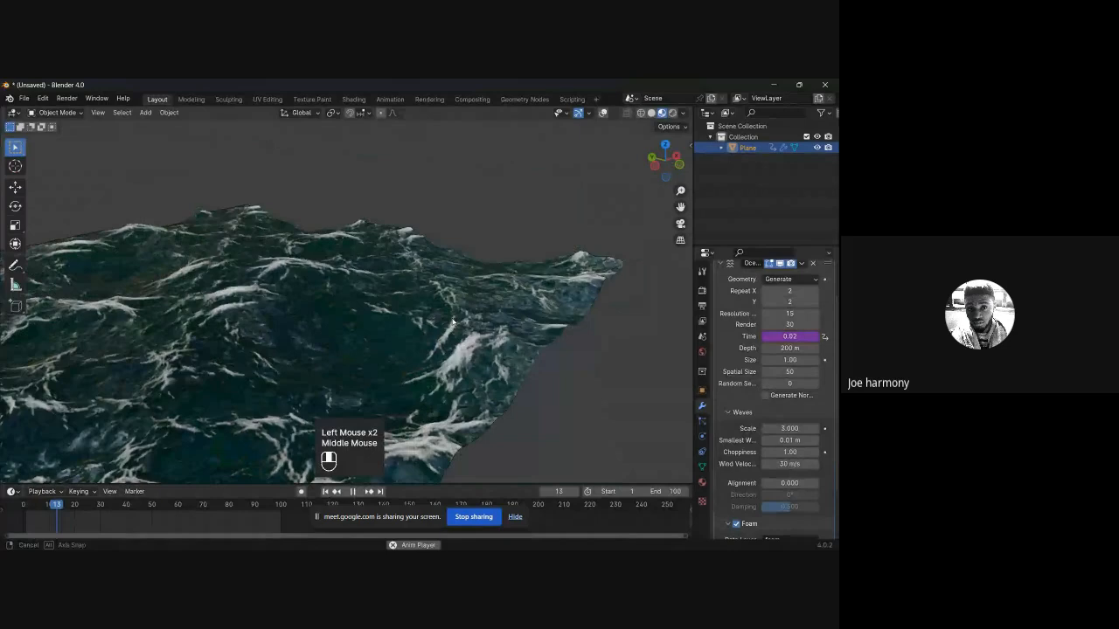
middle_drag(296, 346, 354, 493)
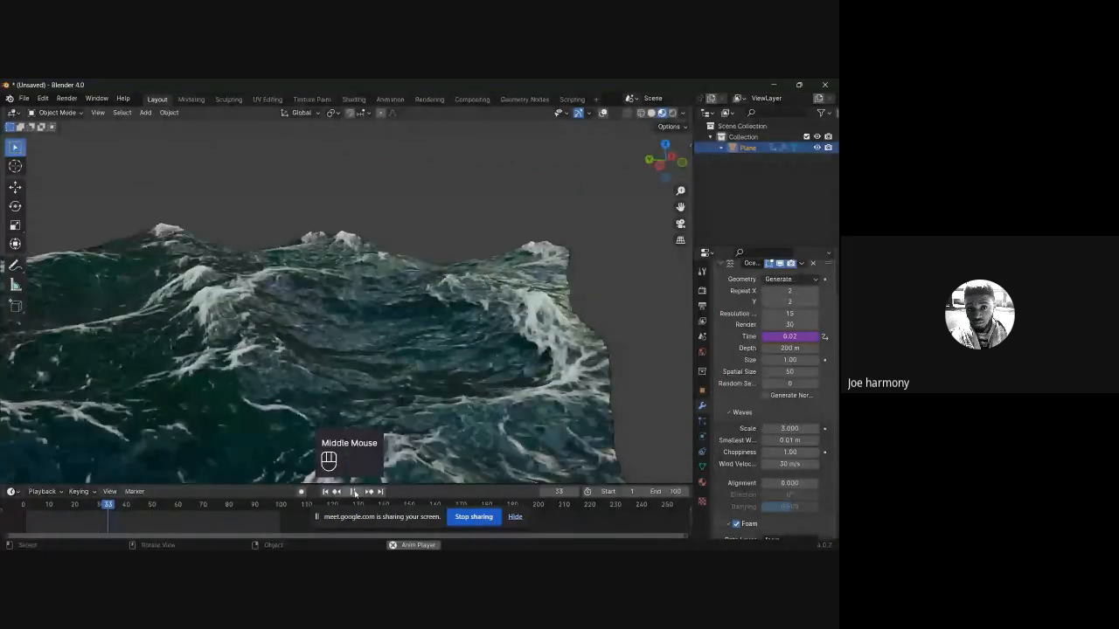
double_click(354, 493)
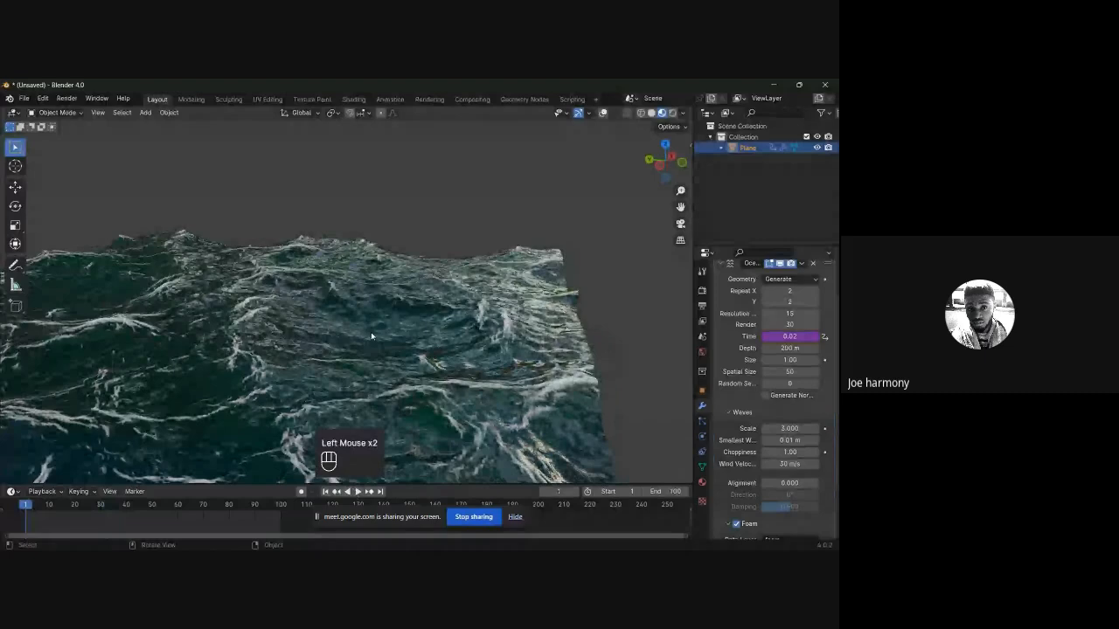
Step: Examine the shaded ocean's waves and foam up close and from different angles in the viewport
middle_drag(372, 336, 464, 300)
scroll(336, 282, down, 1)
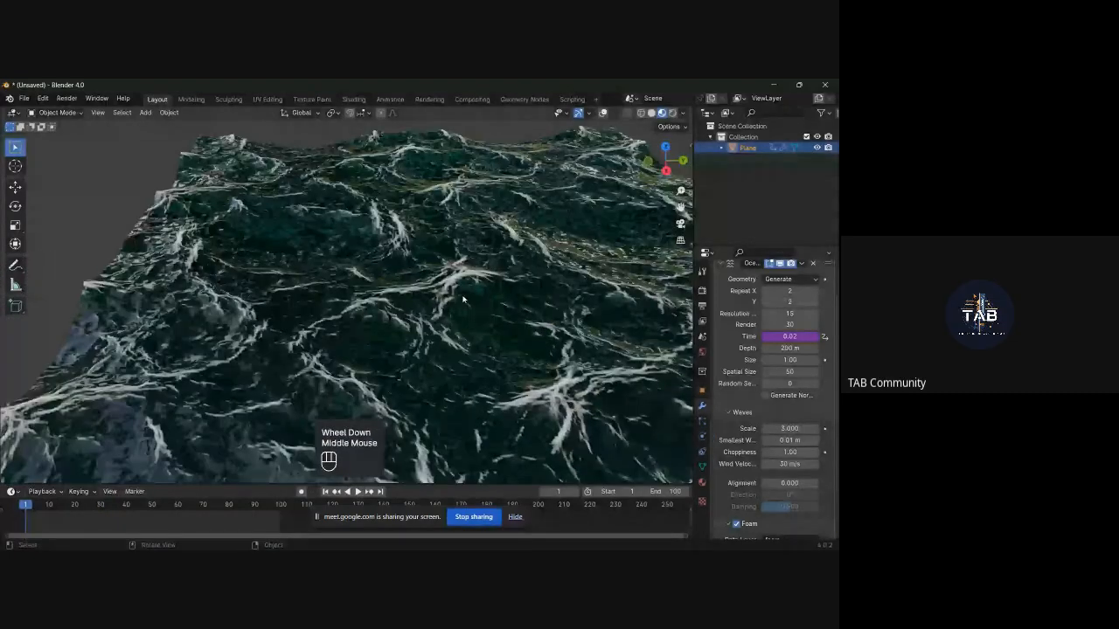
scroll(463, 300, up, 2)
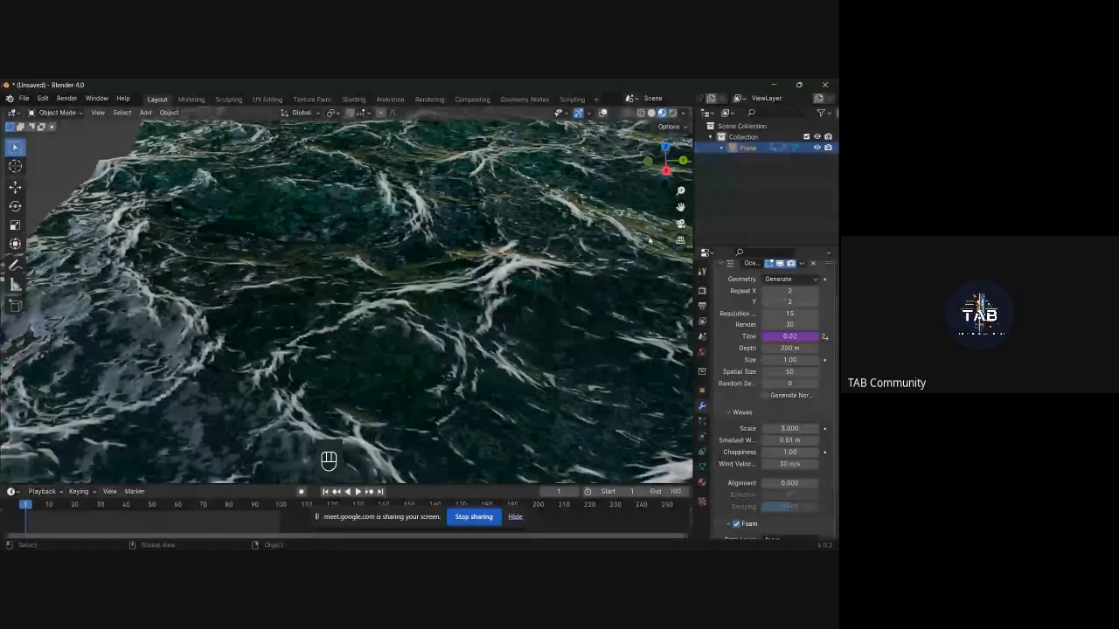
scroll(483, 308, down, 2)
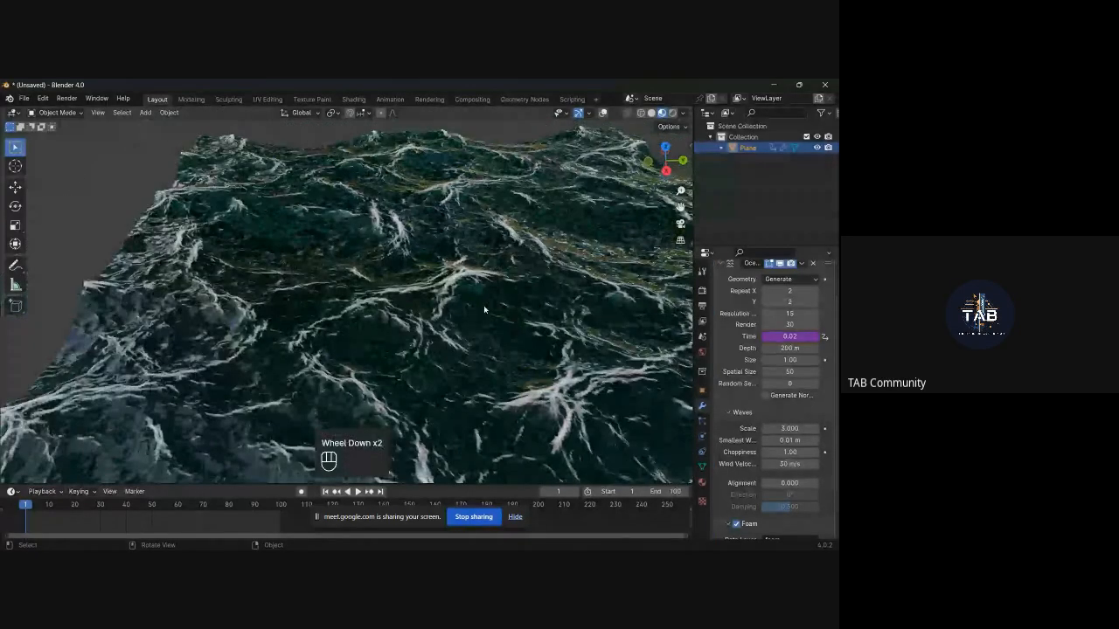
middle_drag(483, 309, 542, 336)
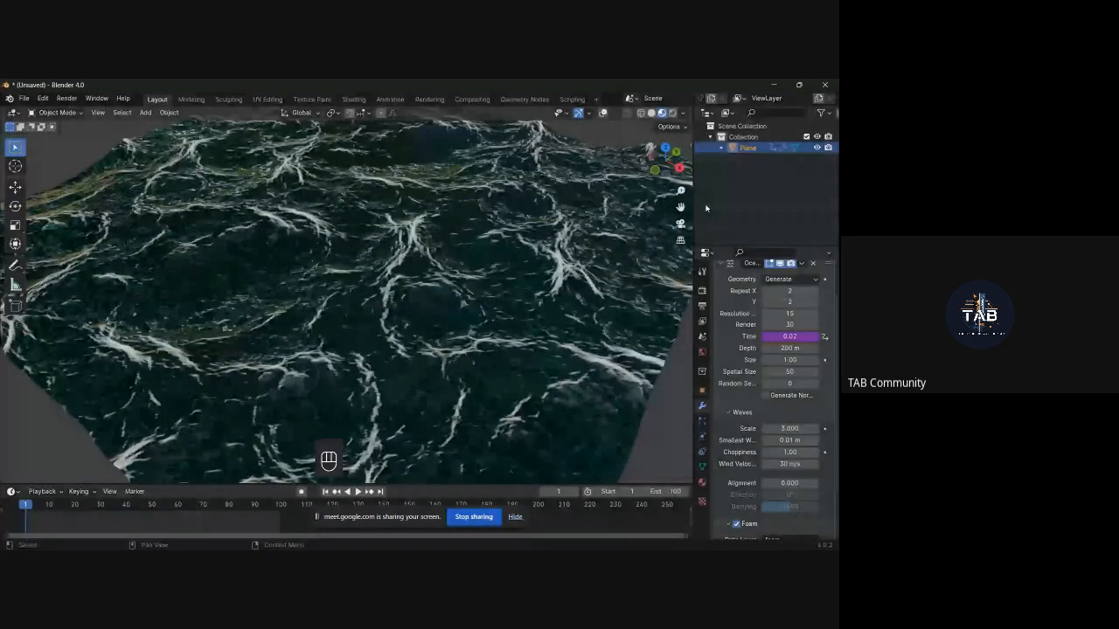
drag(681, 207, 681, 209)
scroll(460, 280, up, 3)
middle_drag(463, 277, 494, 257)
double_click(491, 228)
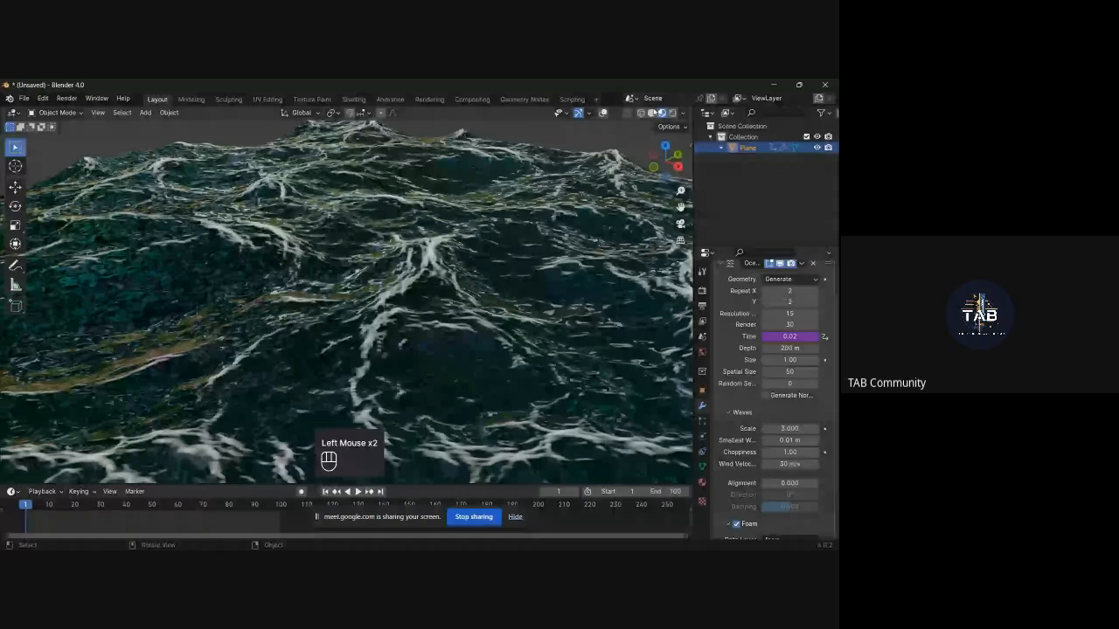
Step: Switch the viewport to solid shading with Cavity enabled and Random object colour to show the wave shapes
click(651, 113)
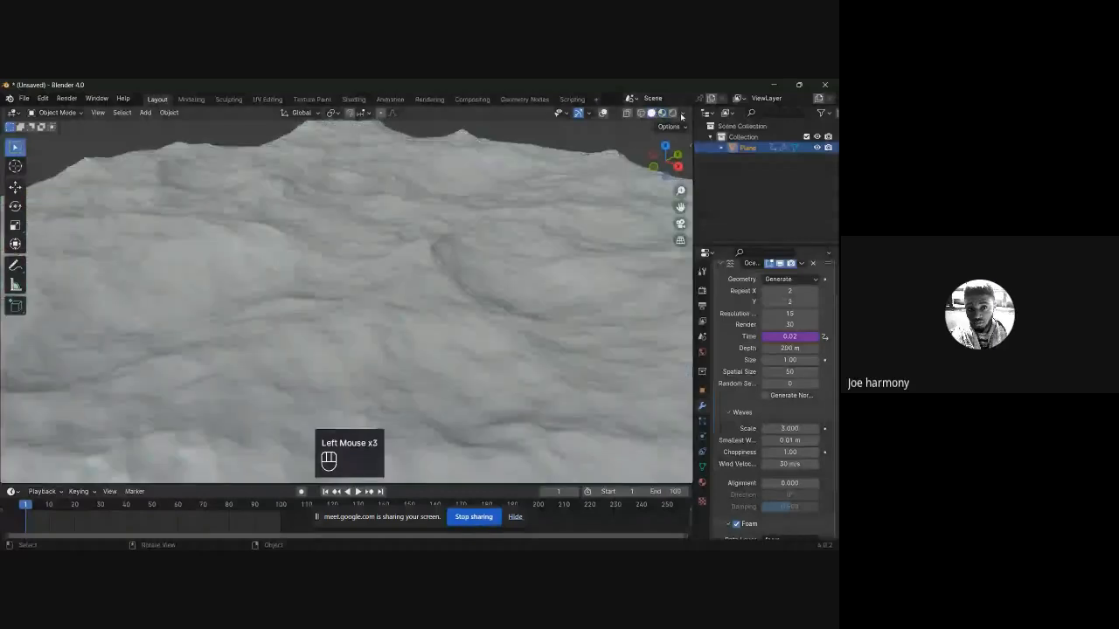
click(682, 114)
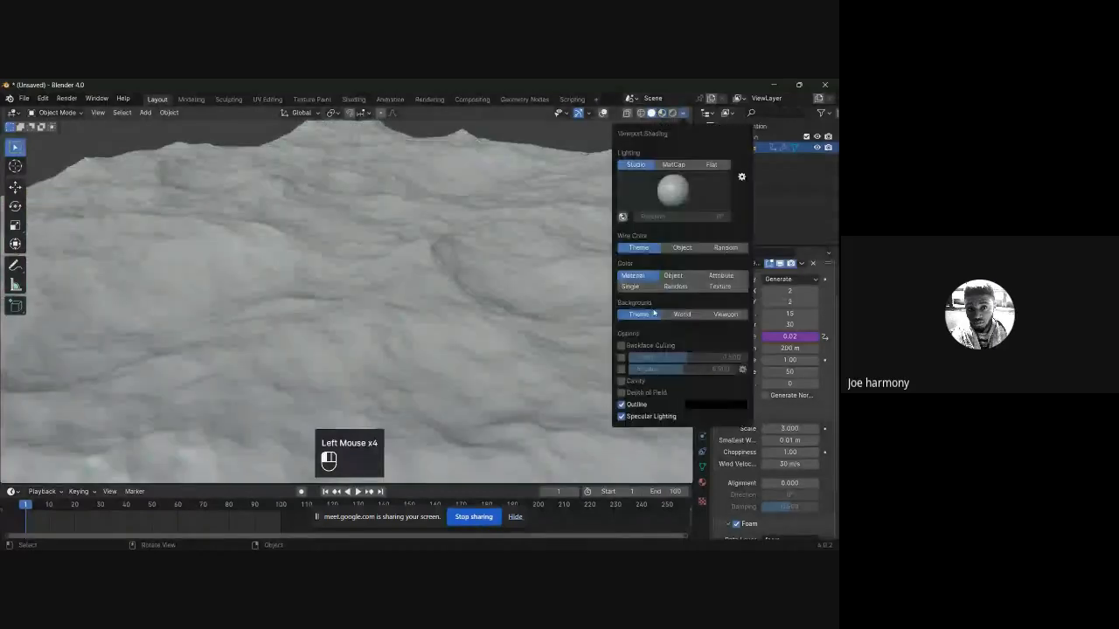
click(621, 381)
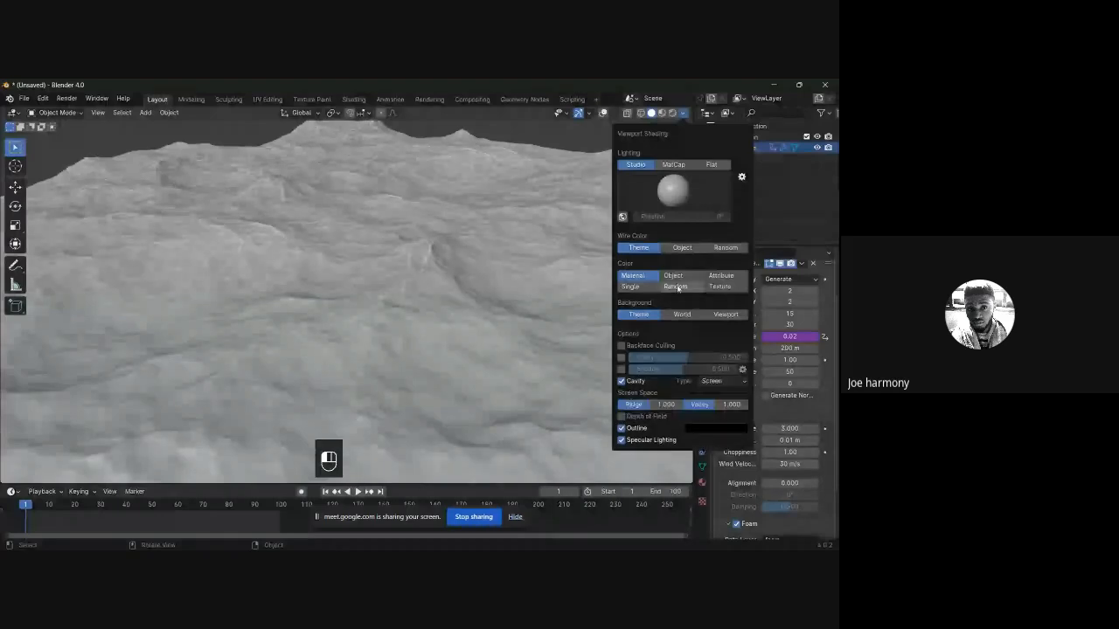
click(675, 287)
middle_drag(462, 288, 589, 343)
scroll(589, 344, down, 1)
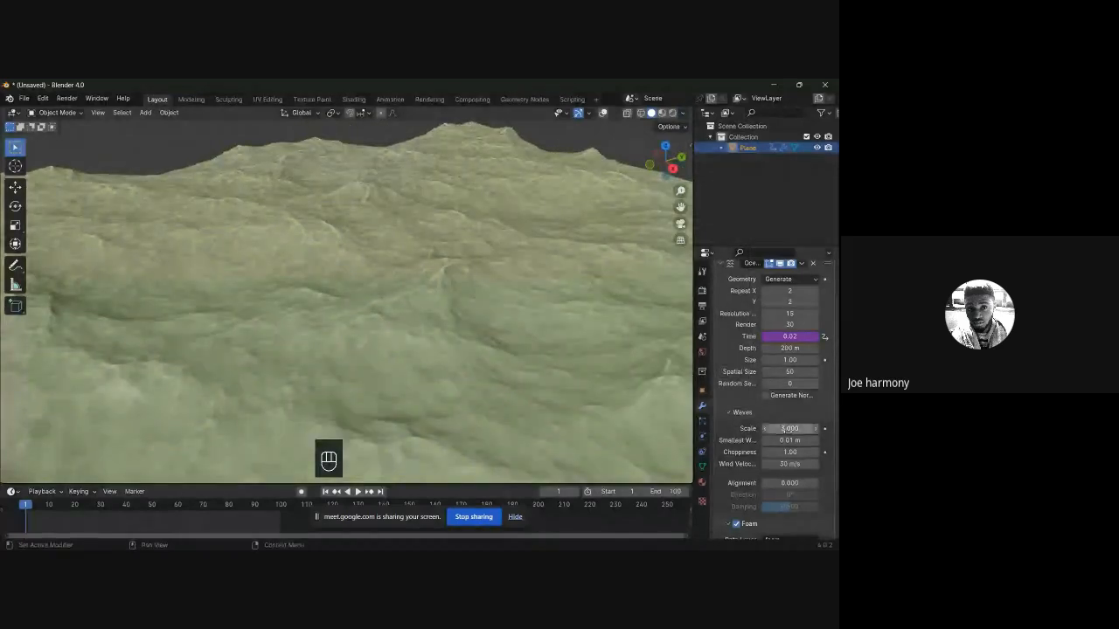
Step: Set the Ocean modifier's wave Scale to 1 and keyframe it at frame 1
click(786, 428)
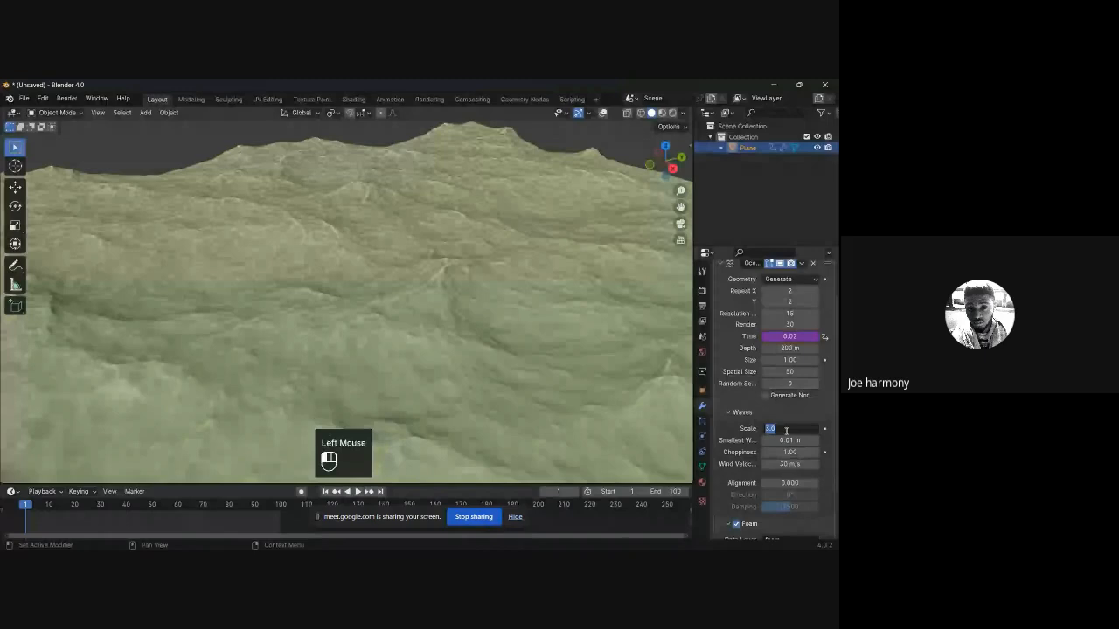
text(0.2)
key(Return)
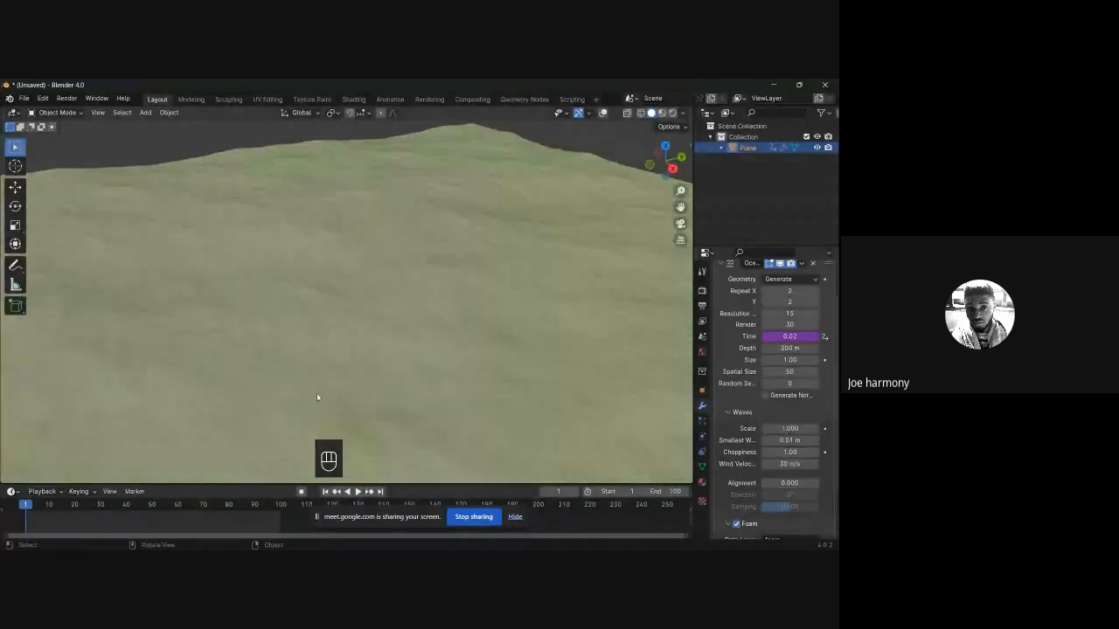
scroll(317, 397, up, 2)
middle_drag(317, 397, 380, 332)
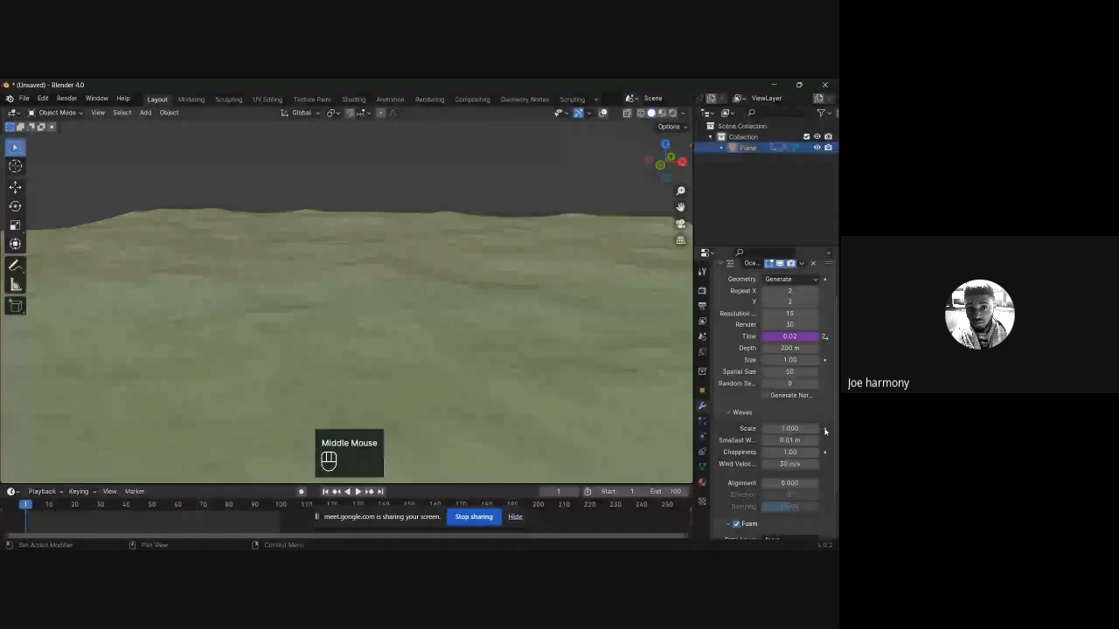
click(824, 428)
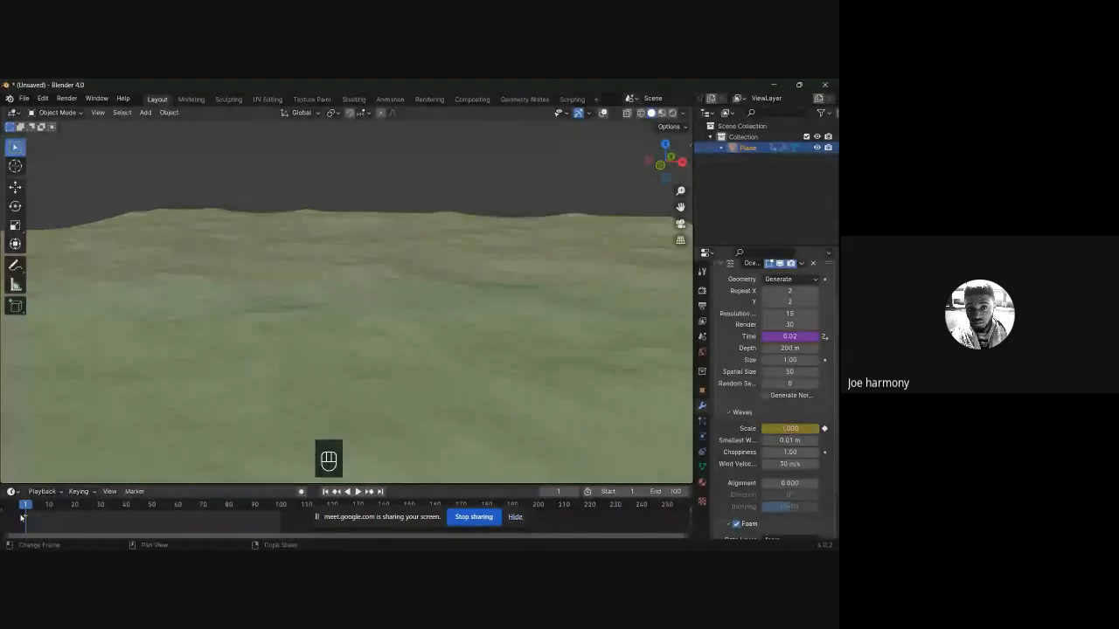
Step: Add a second keyframe for the wave Scale at frame 16, keeping the same value
click(75, 507)
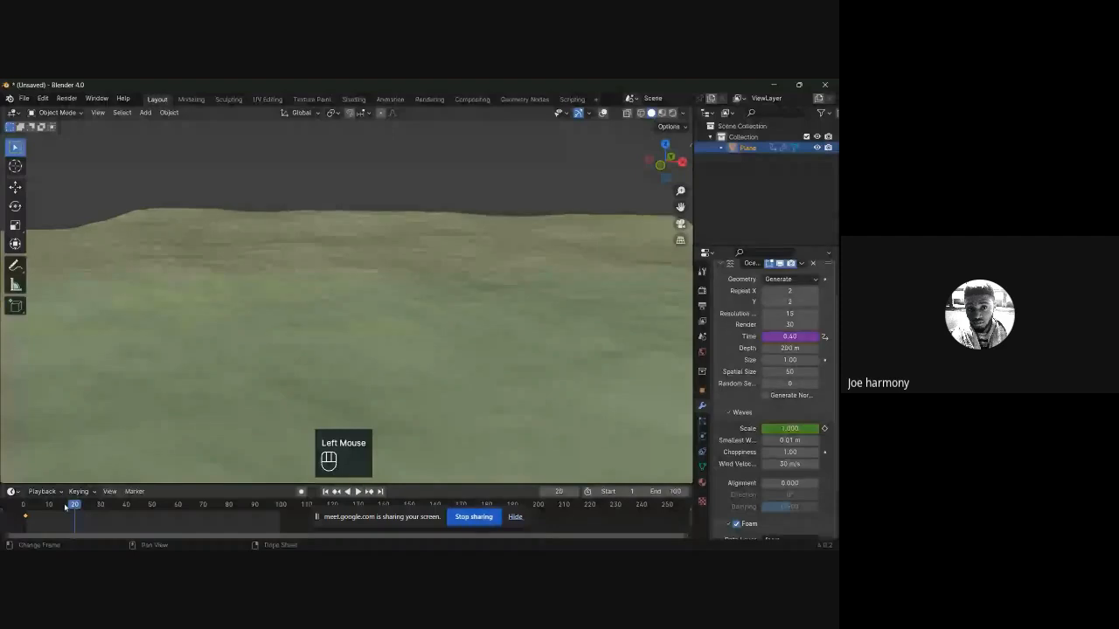
click(65, 505)
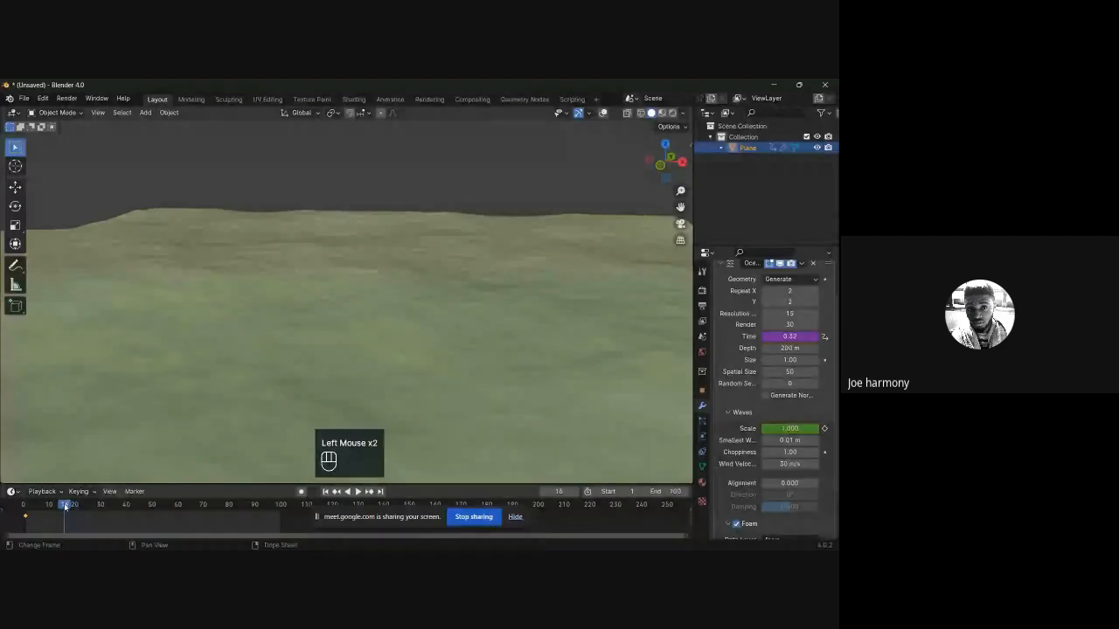
click(824, 428)
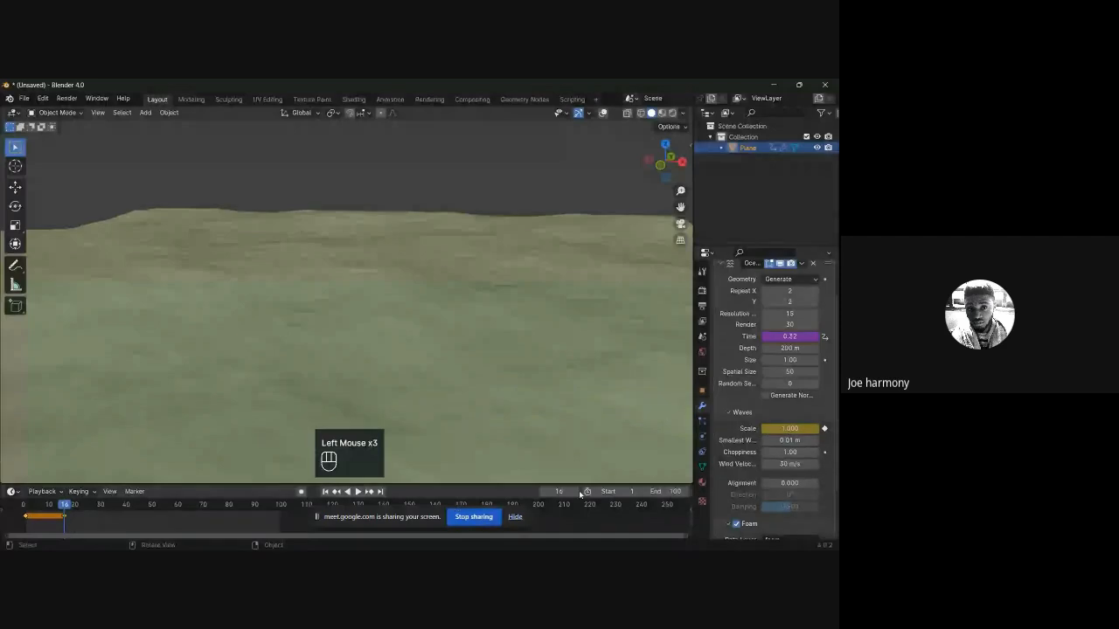
Step: At frame 20, set the wave Scale to 3 and keyframe it
click(74, 505)
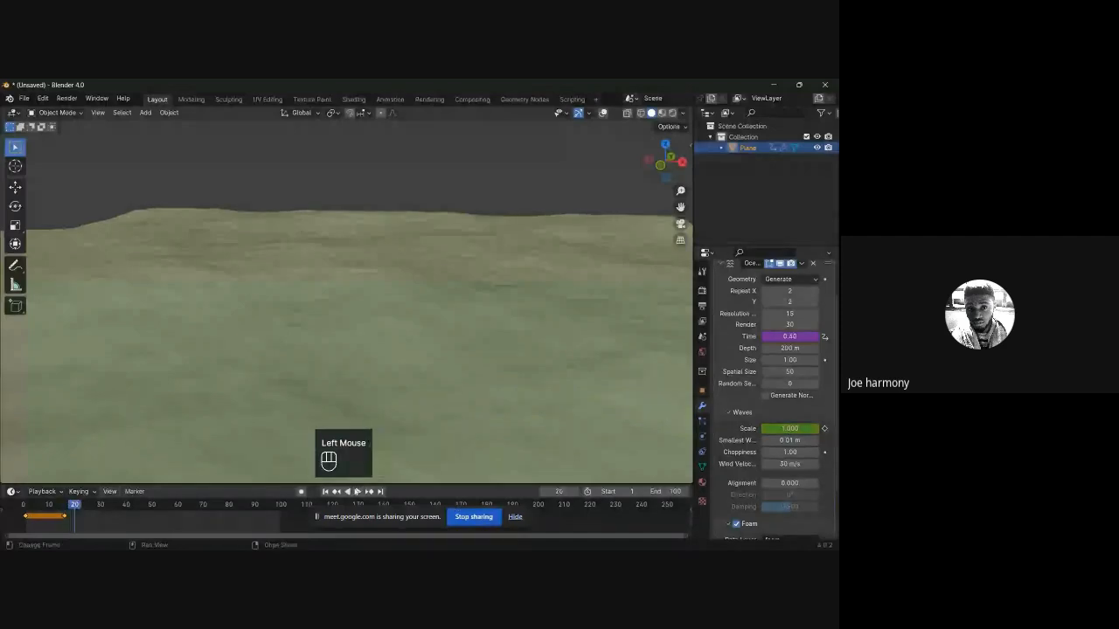
double_click(780, 428)
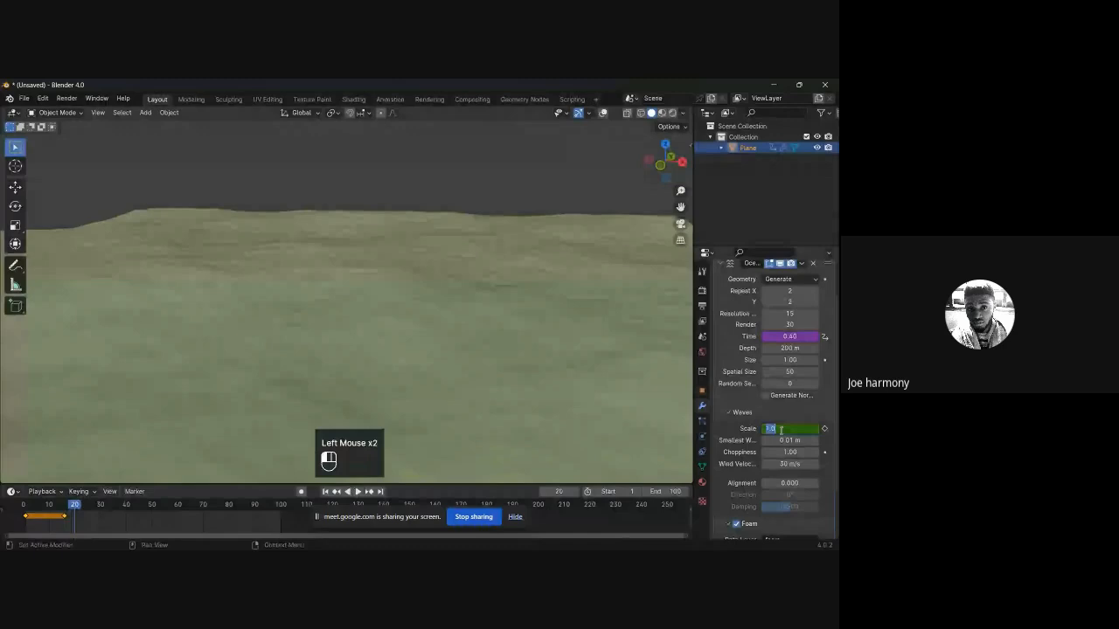
text(2)
key(Return)
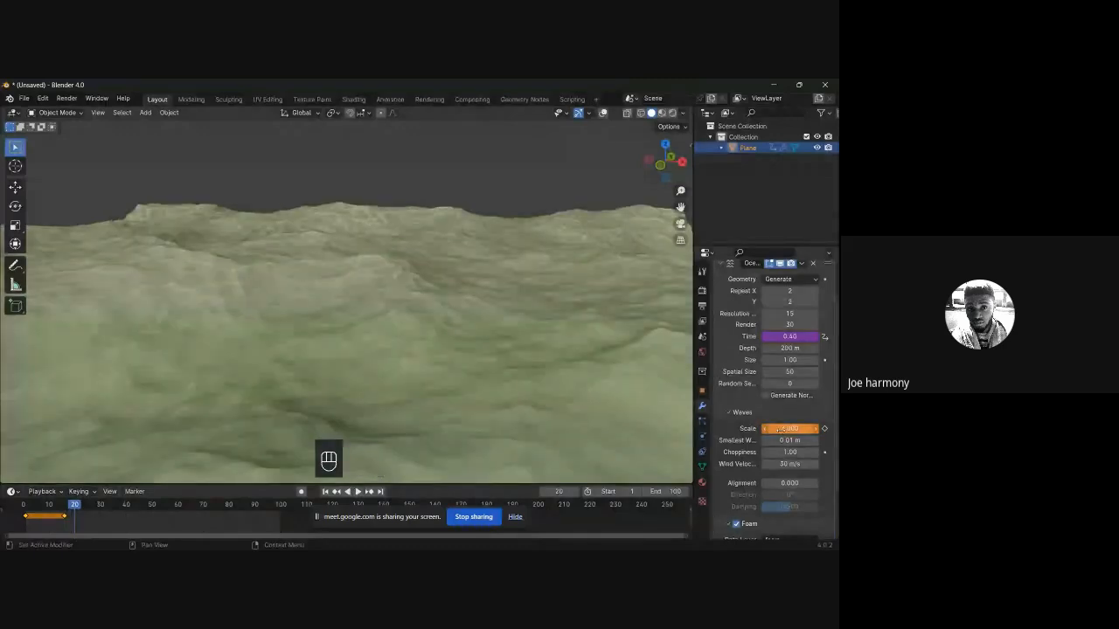
click(824, 428)
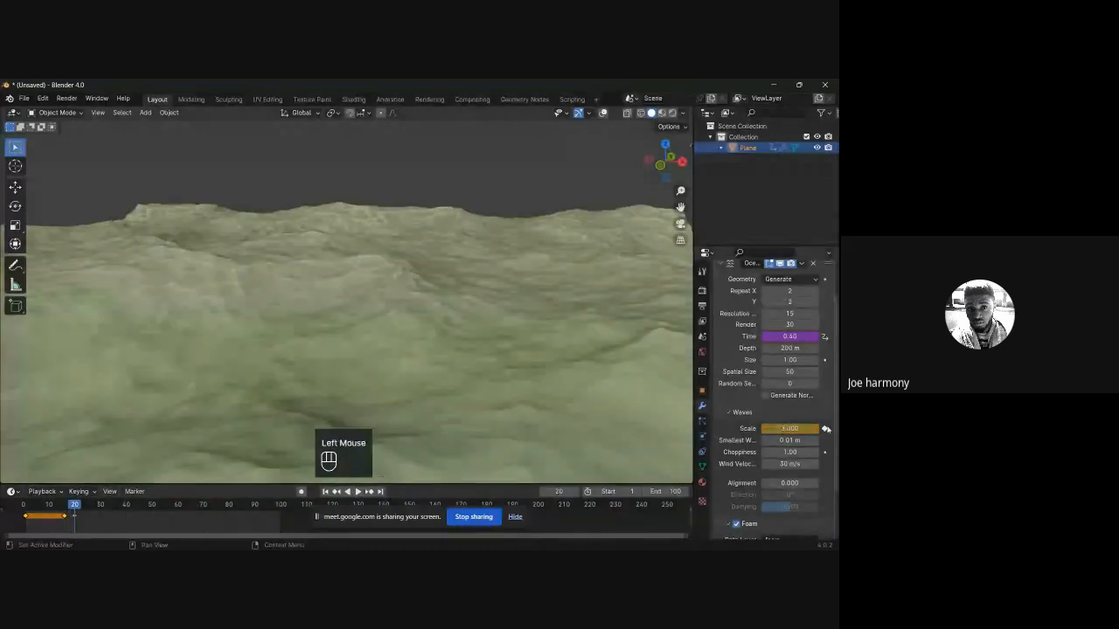
Step: Play the animation from frame 1 past the last Scale keyframe to check how the waves grow
click(27, 511)
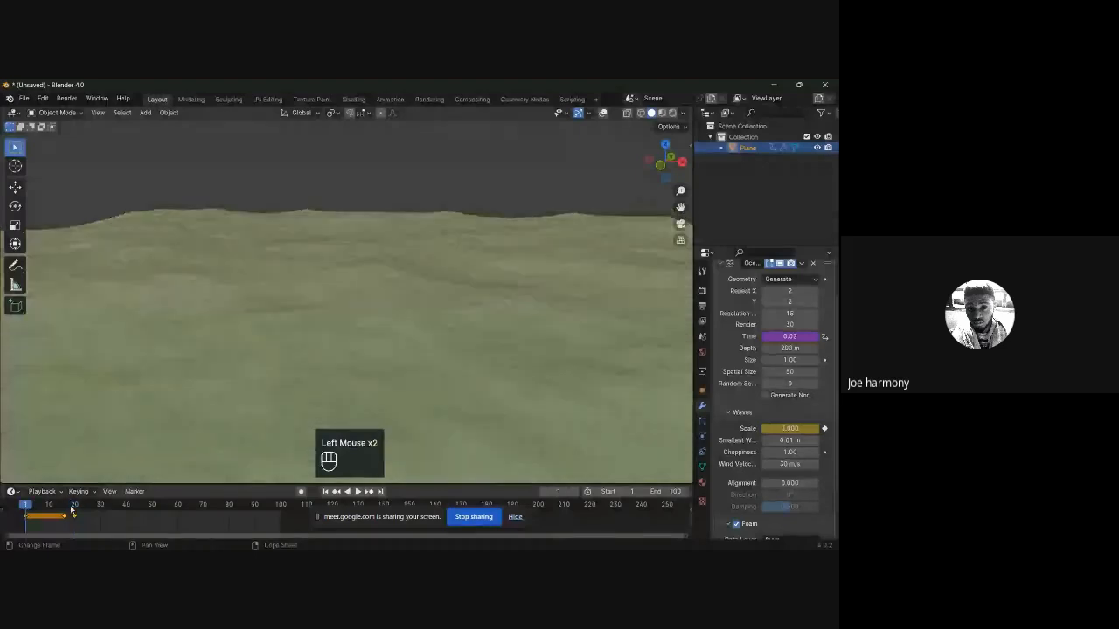
click(359, 492)
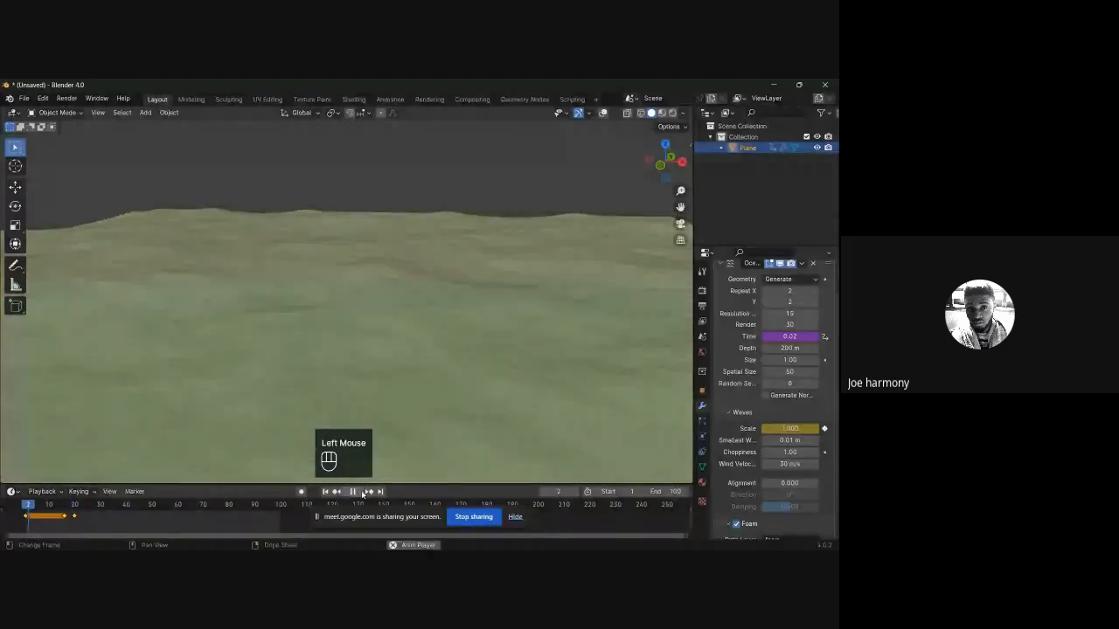
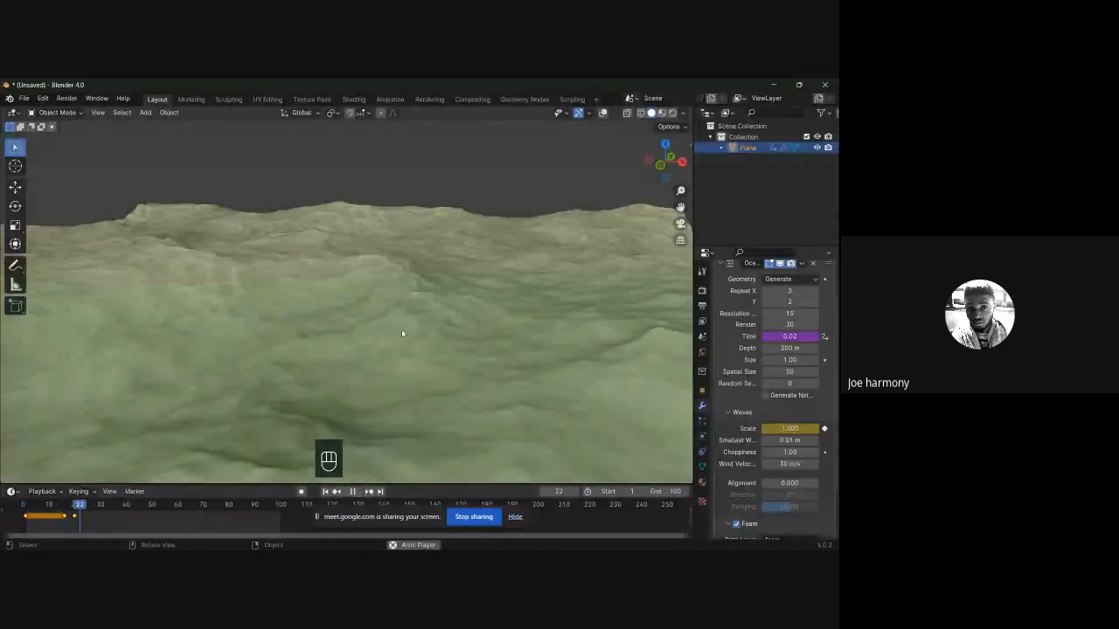
click(351, 492)
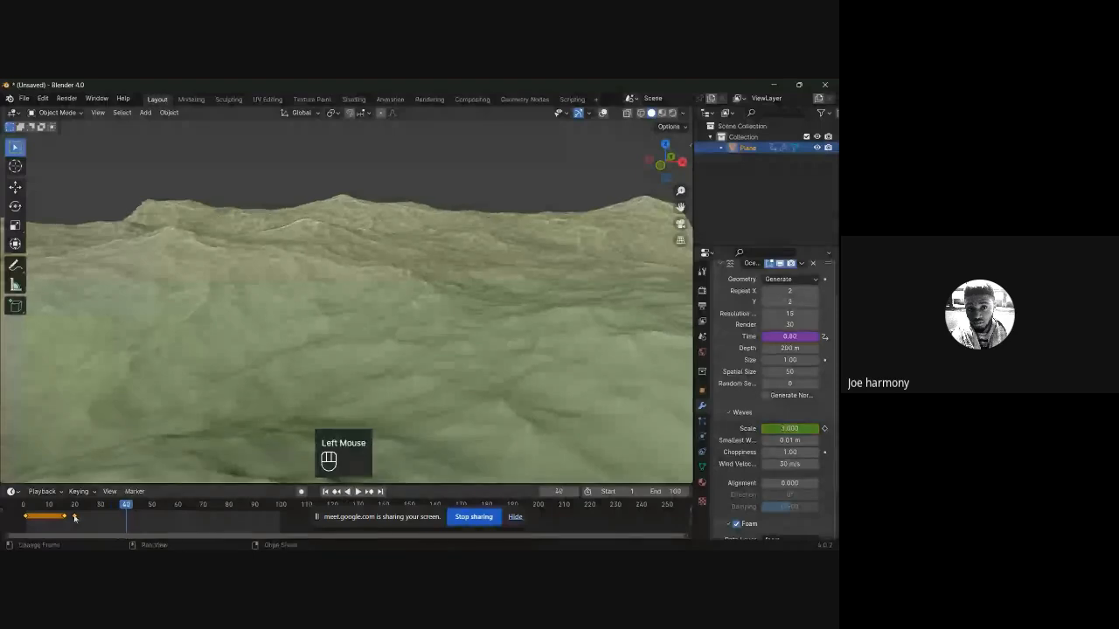
Step: Move the last Scale keyframe to frame 39 and play the slower wave build-up from frame 14
click(74, 516)
drag(74, 517, 126, 516)
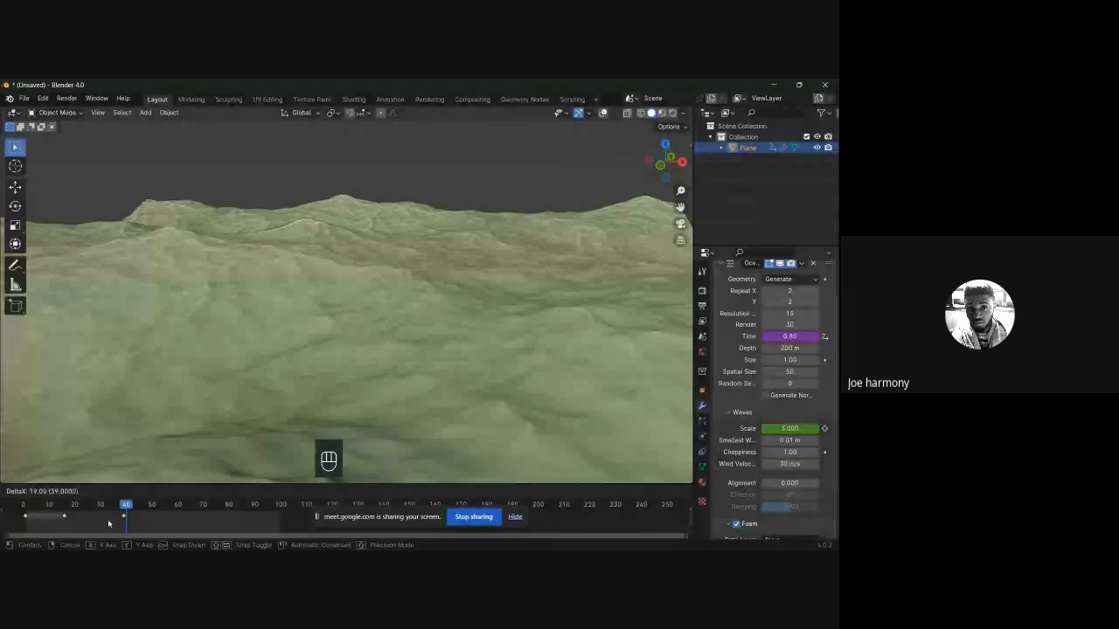
click(60, 505)
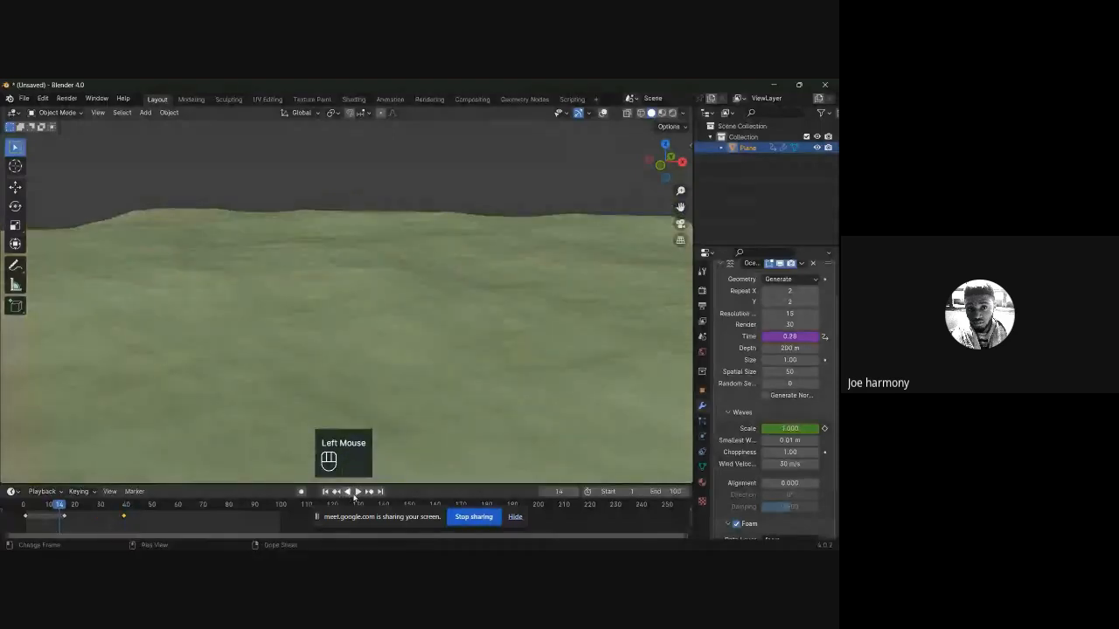
click(357, 492)
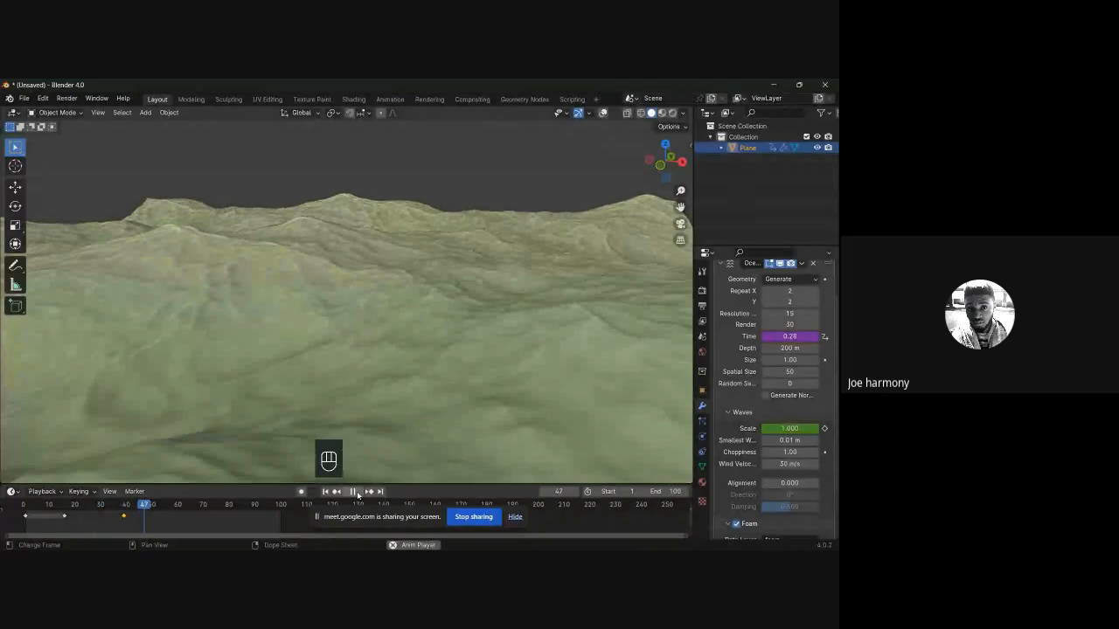
click(354, 492)
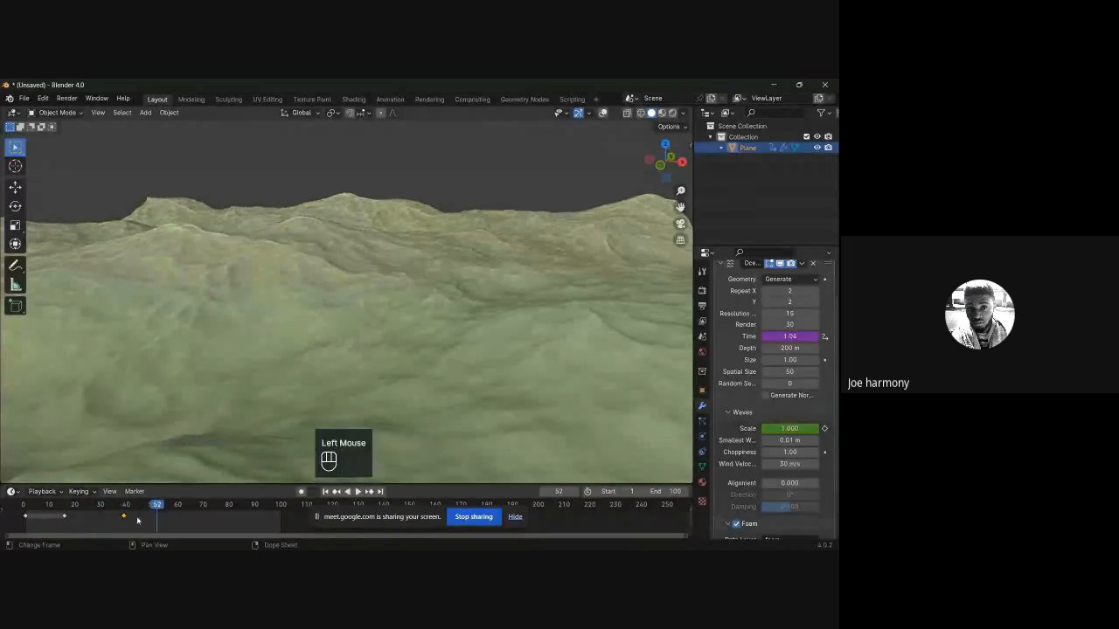
Step: Delete all the wave Scale keyframes and return to frame 1
drag(137, 520, 2, 509)
key(x)
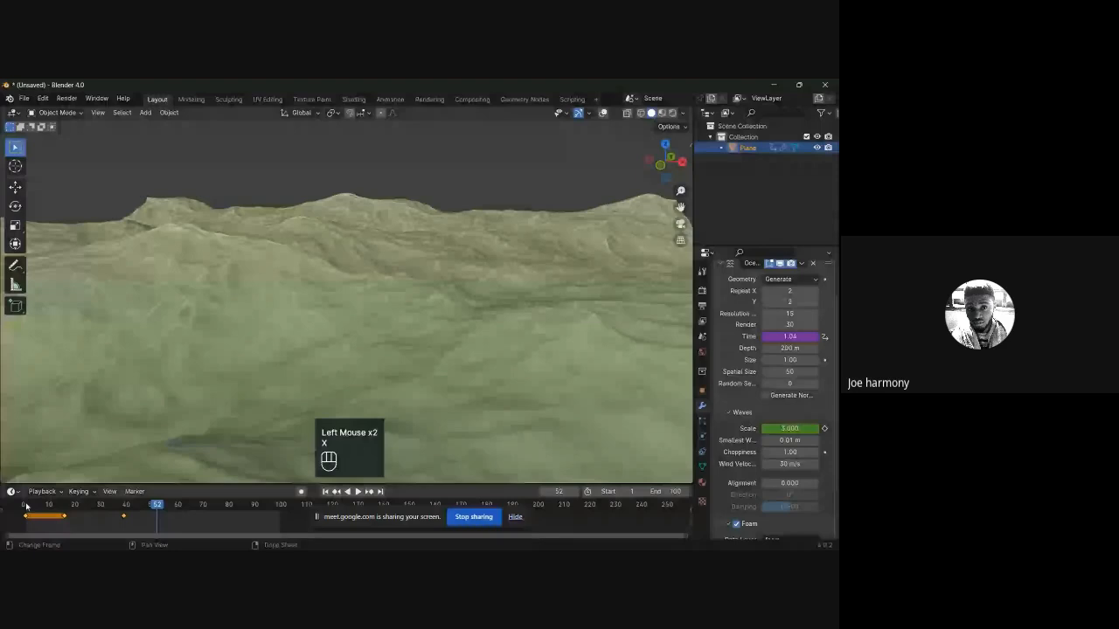
key(x)
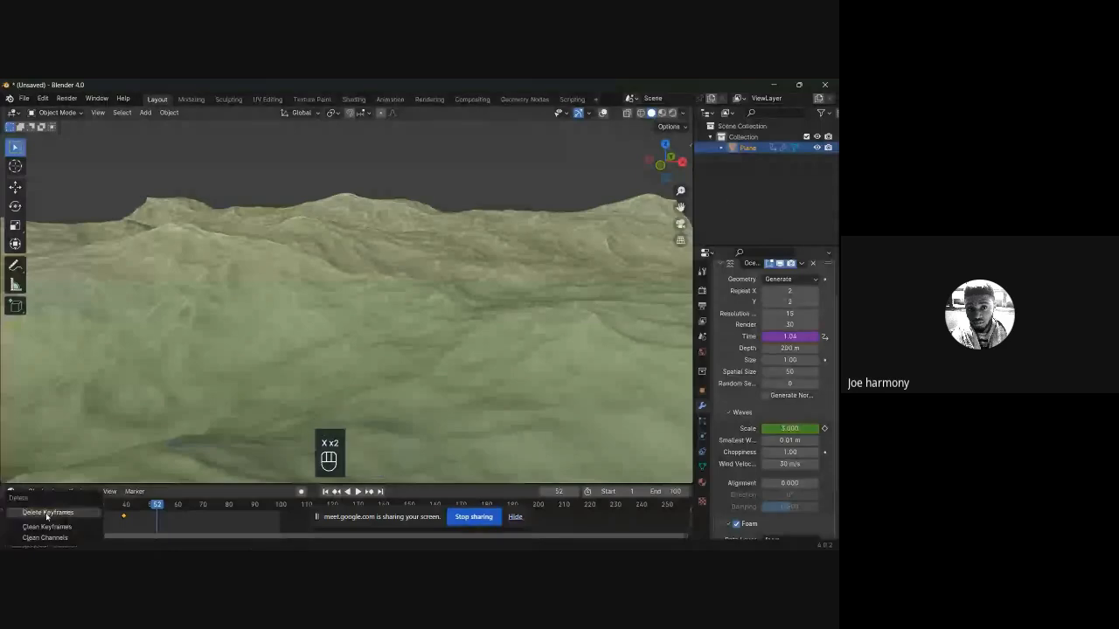
click(48, 516)
click(325, 492)
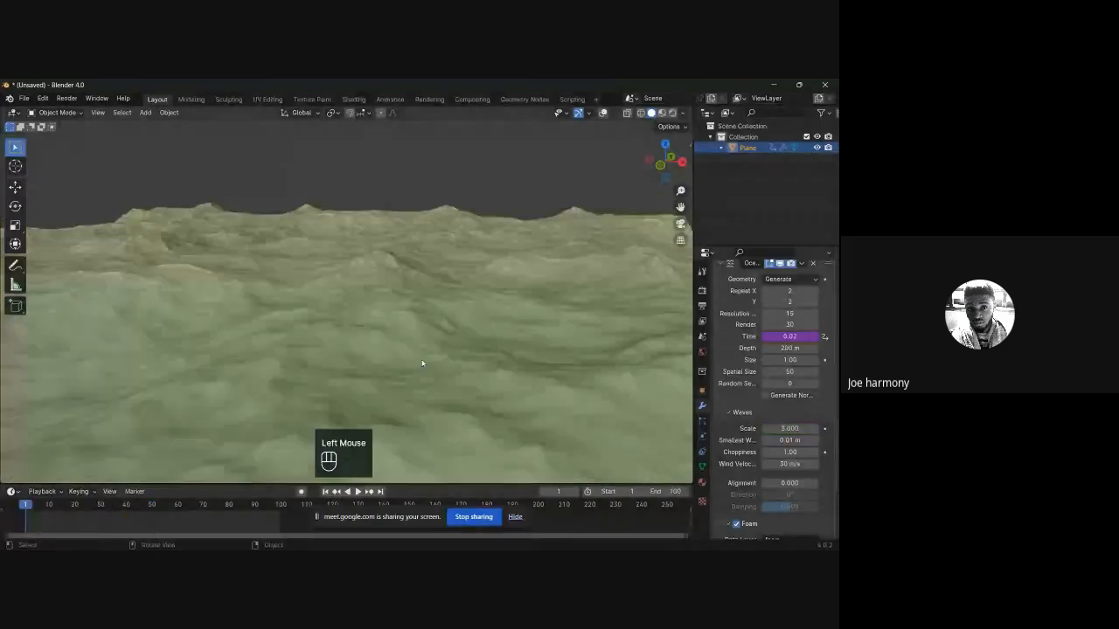
Step: Lower the Ocean modifier's viewport resolution to 10
scroll(422, 363, up, 2)
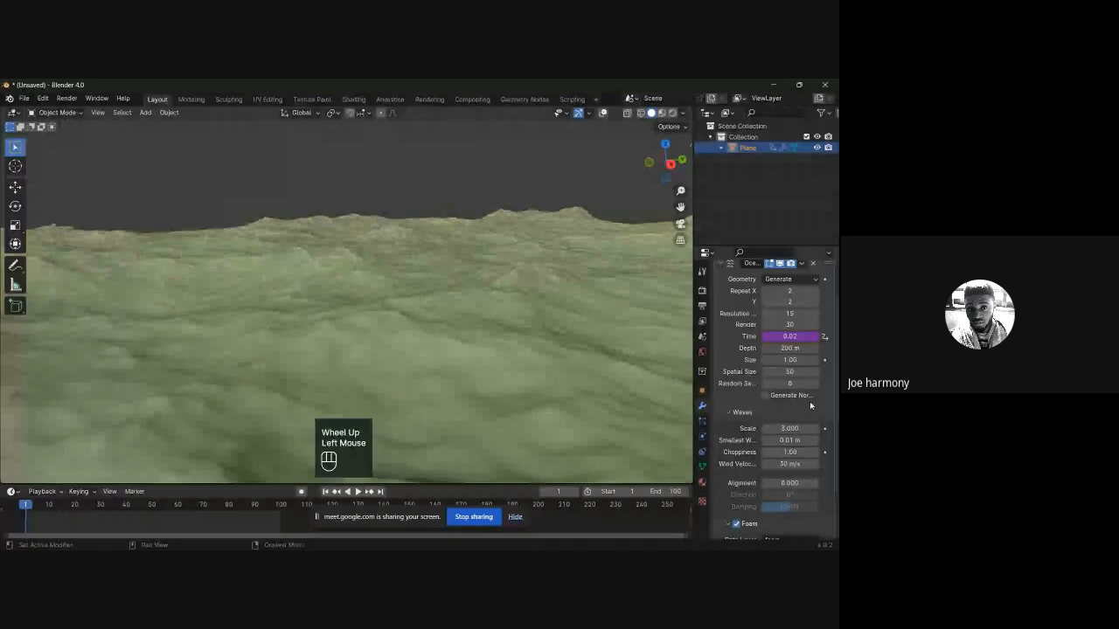
double_click(783, 313)
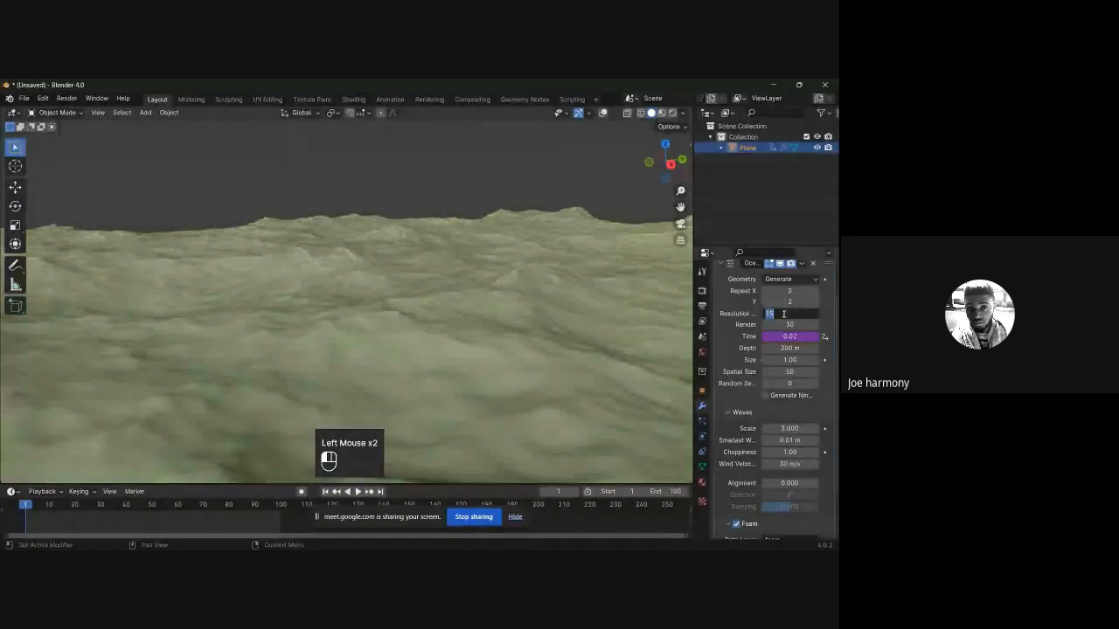
text(10)
key(Return)
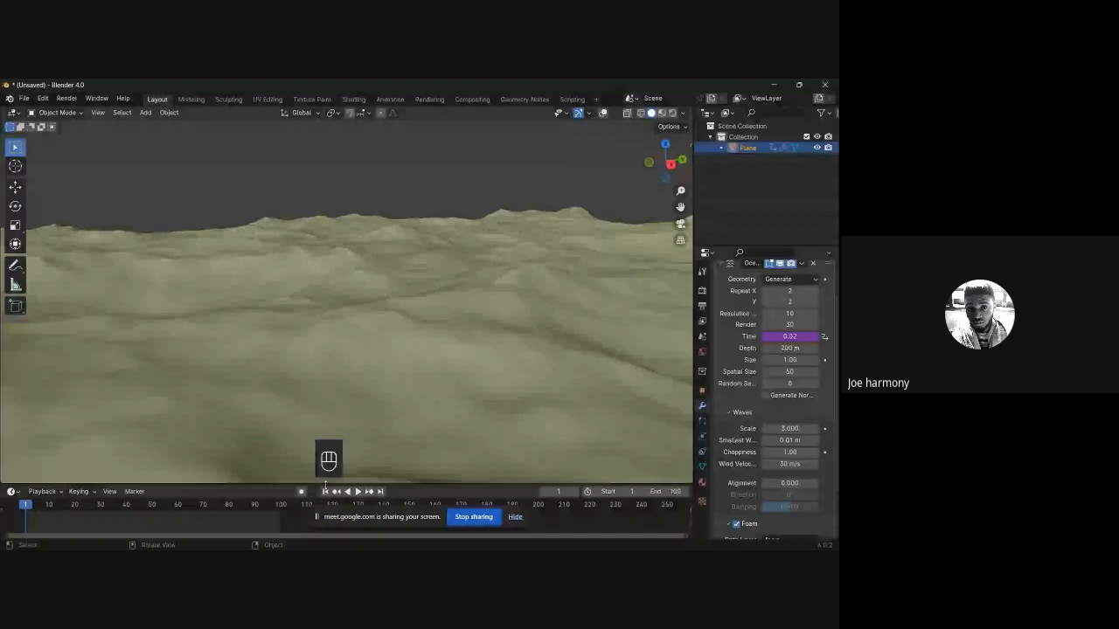
Step: Play the wave animation at the lower resolution, view it from another angle, and return to frame 1
click(326, 490)
key(space)
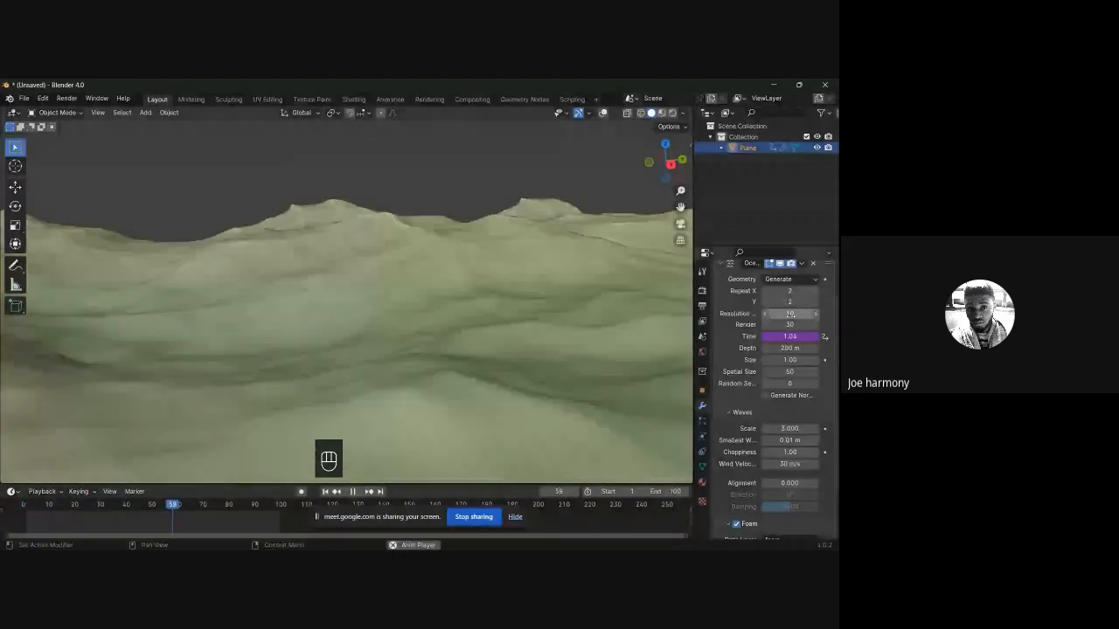
scroll(395, 342, down, 1)
mouse_move(384, 345)
middle_down()
mouse_move(402, 325)
mouse_move(393, 328)
middle_up()
scroll(402, 324, down, 1)
click(351, 492)
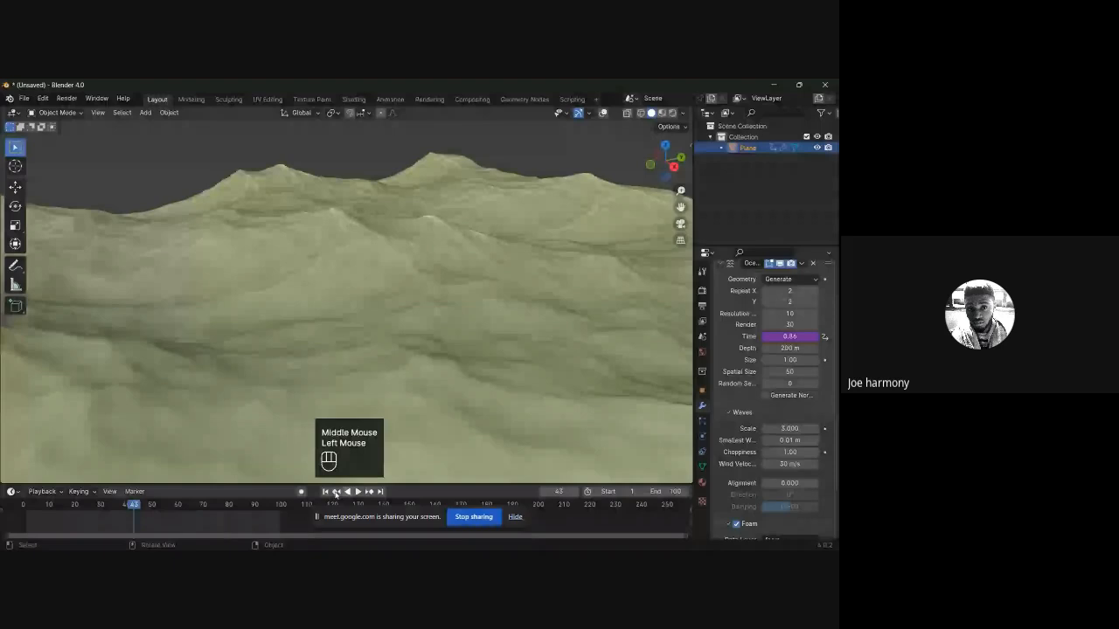
double_click(336, 493)
Step: Add a new plane to the scene and turn on the viewport overlays to locate it within the ocean
middle_drag(394, 320, 457, 305)
scroll(461, 313, down, 1)
scroll(440, 313, up, 1)
scroll(440, 313, down, 1)
scroll(456, 305, up, 1)
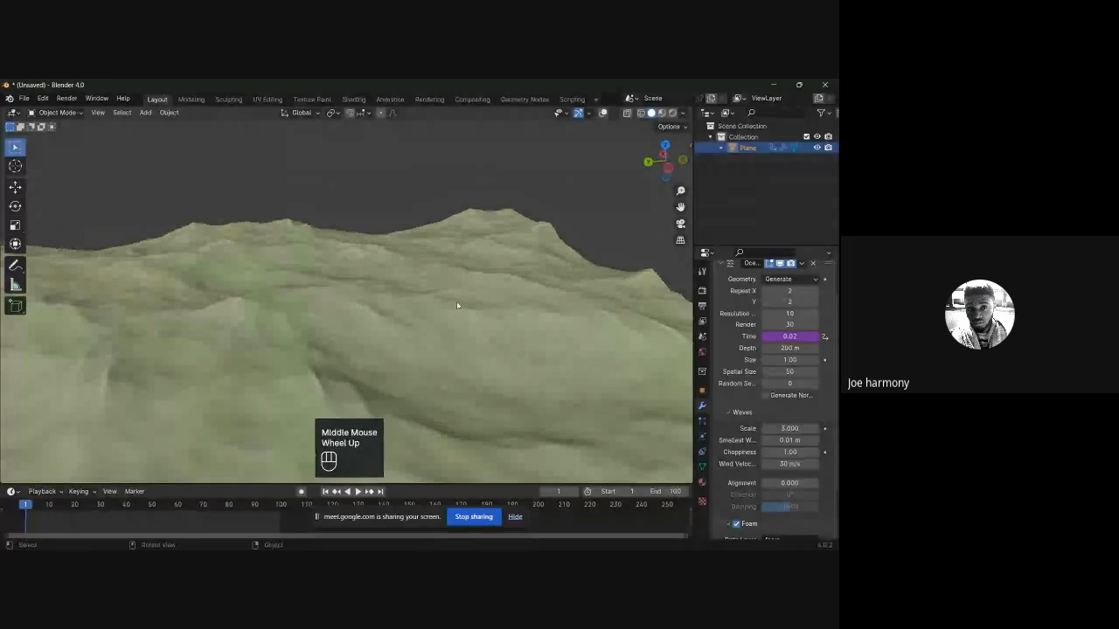
middle_drag(457, 306, 335, 305)
scroll(334, 305, up, 1)
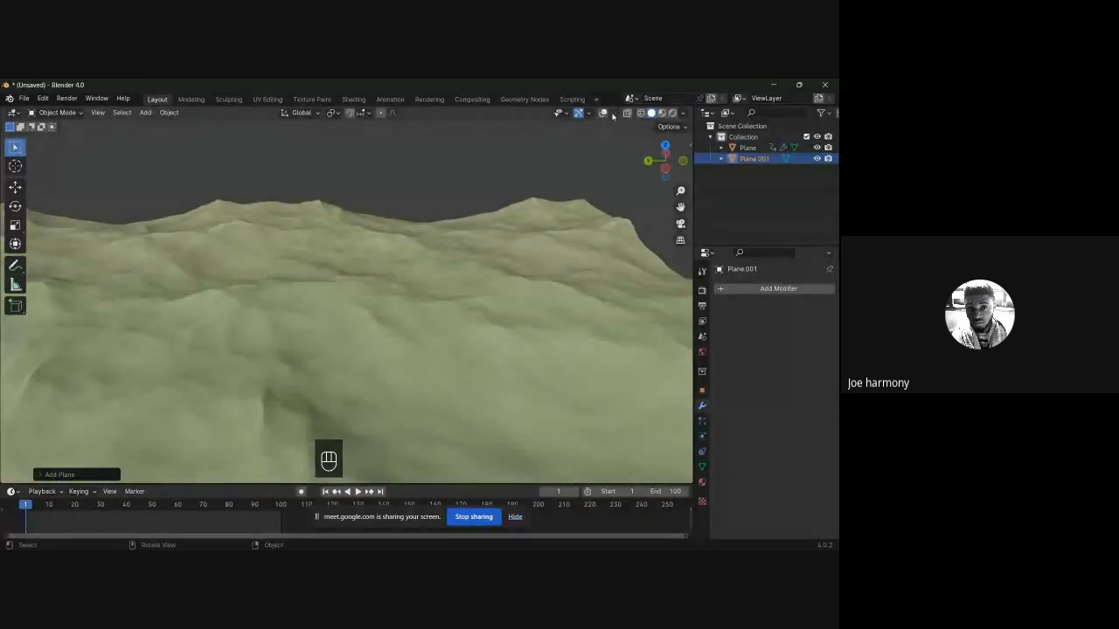
scroll(426, 394, down, 4)
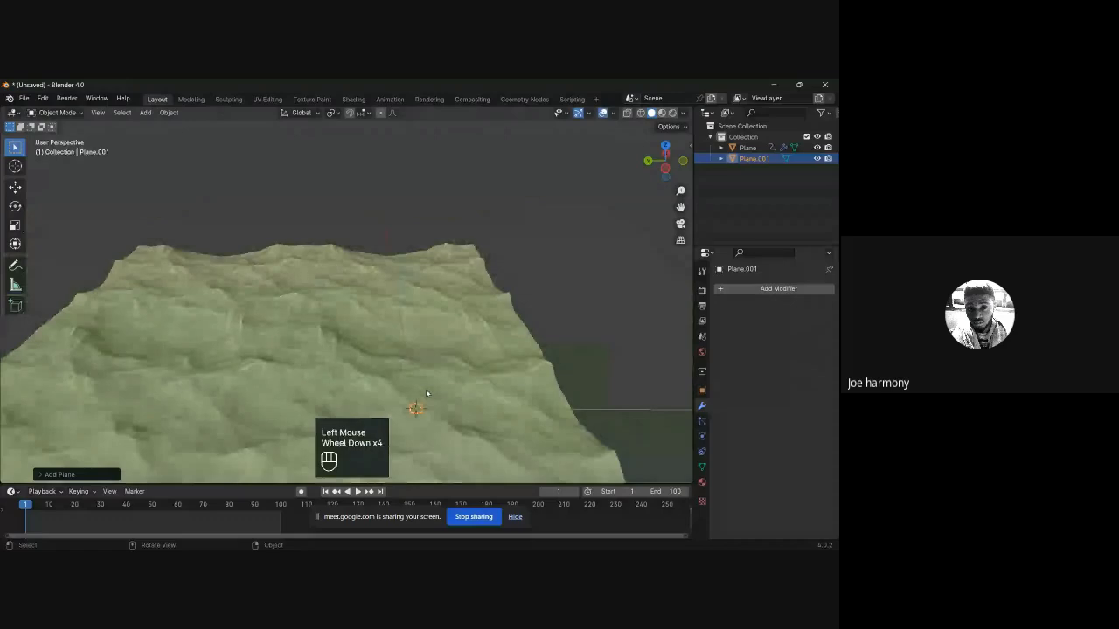
scroll(427, 394, down, 2)
middle_drag(427, 393, 385, 314)
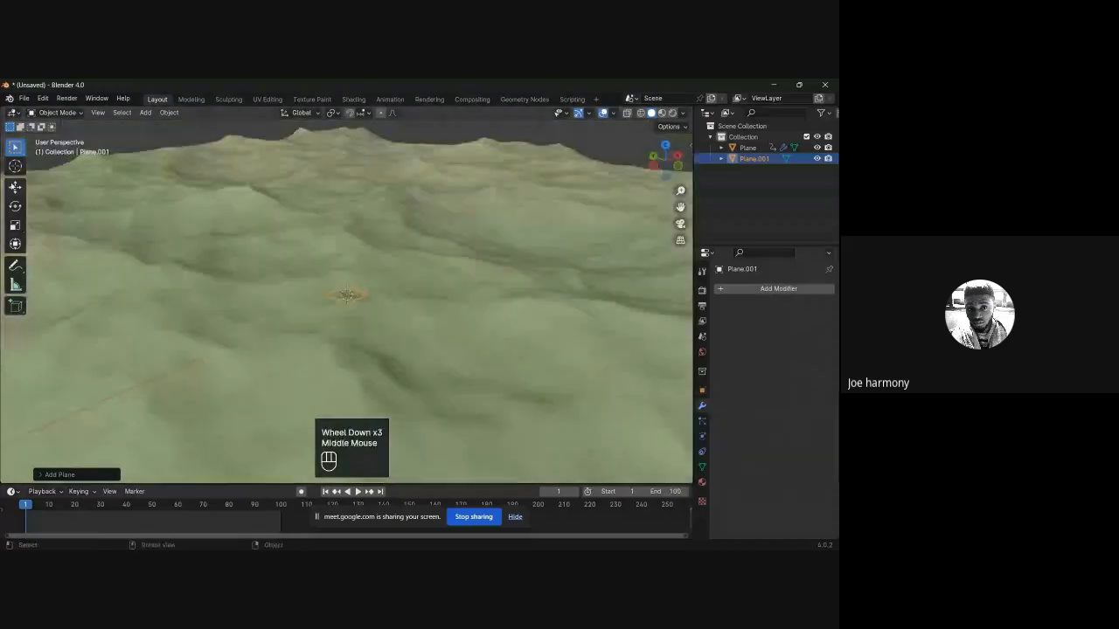
Step: Move the new plane straight up along Z until it floats above the ocean surface
click(15, 186)
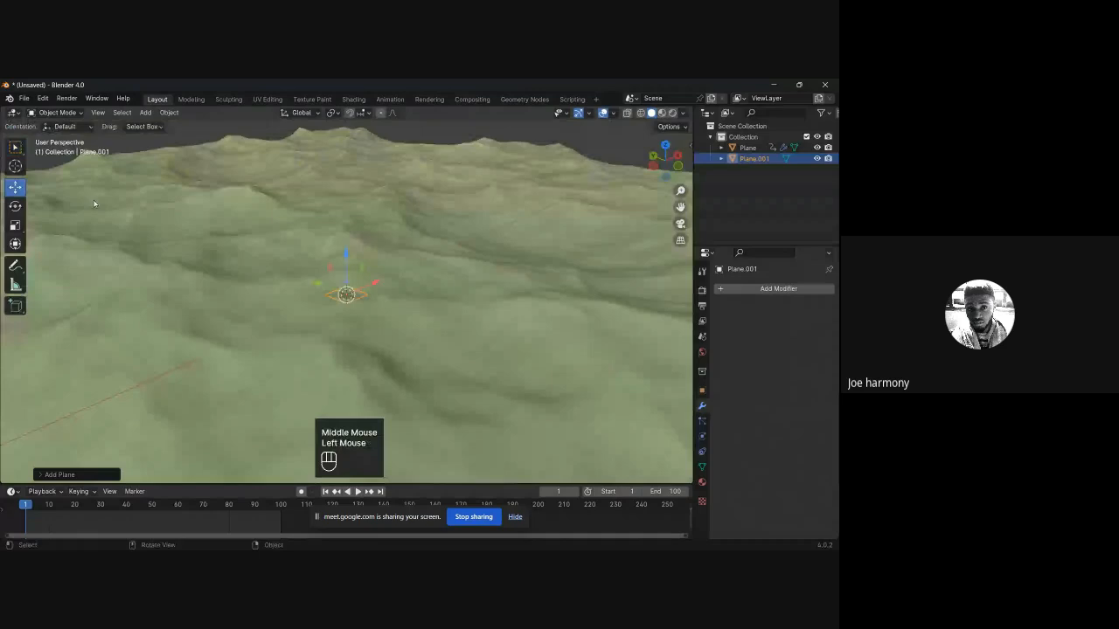
drag(346, 254, 346, 202)
scroll(364, 247, up, 3)
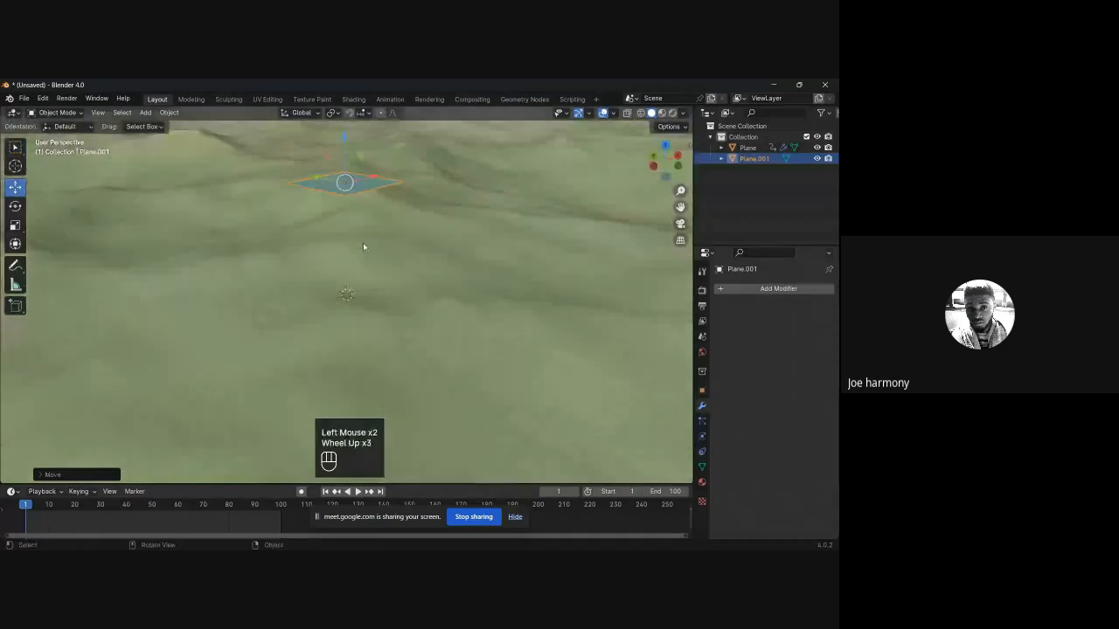
scroll(364, 248, up, 1)
shift+middle_drag(363, 248, 445, 300)
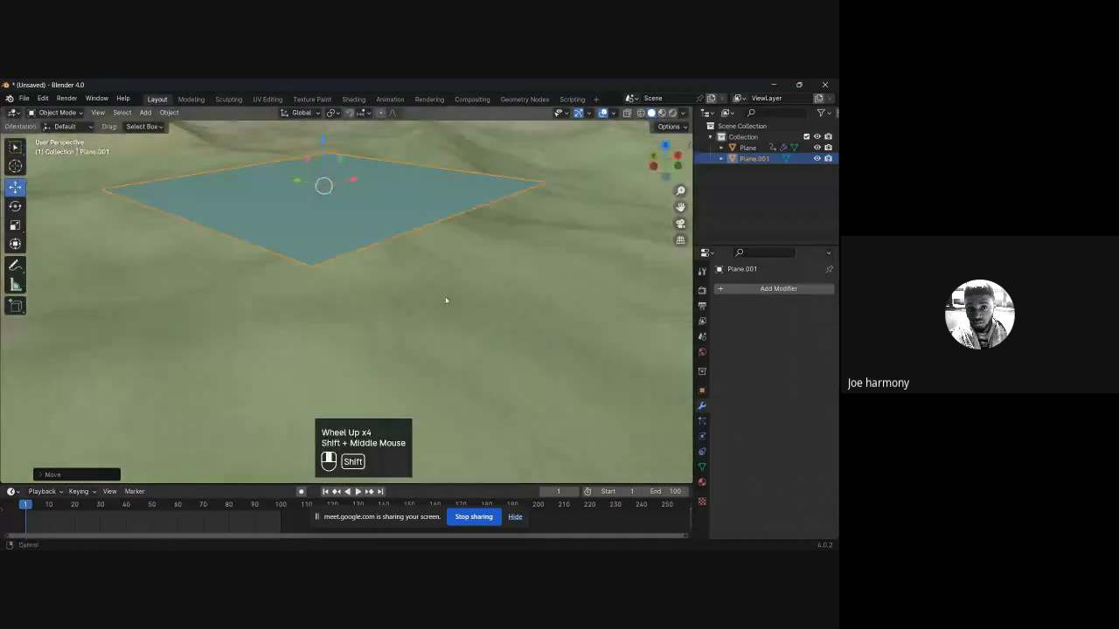
Step: Subdivide the raised plane's mesh several times into a dense grid and rename the object wrap
key(Tab)
right_click(417, 304)
click(417, 304)
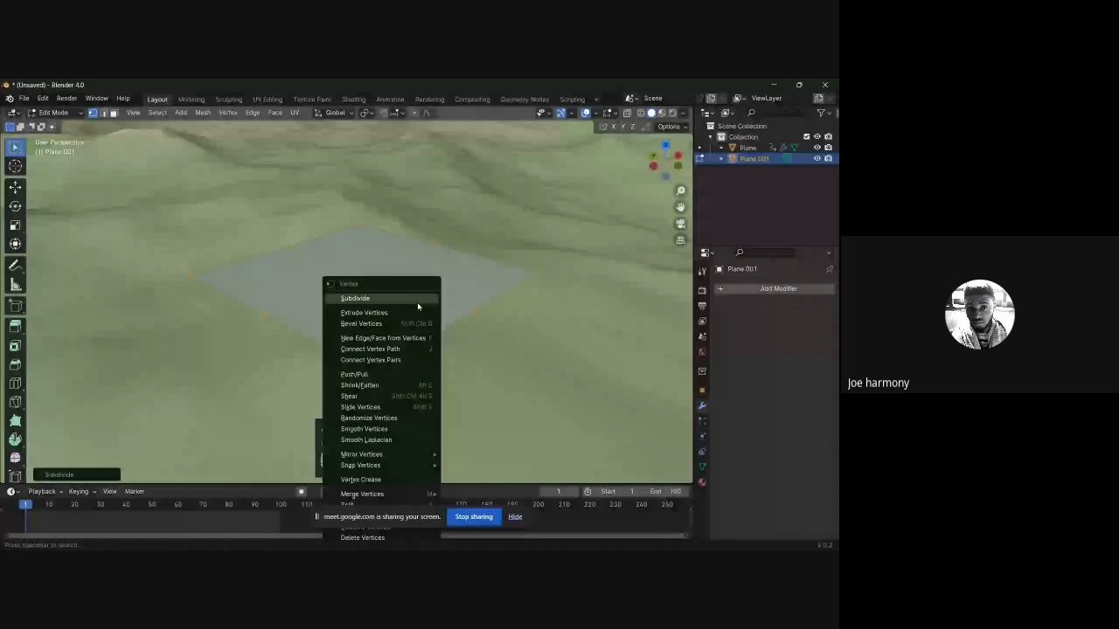
scroll(403, 323, down, 3)
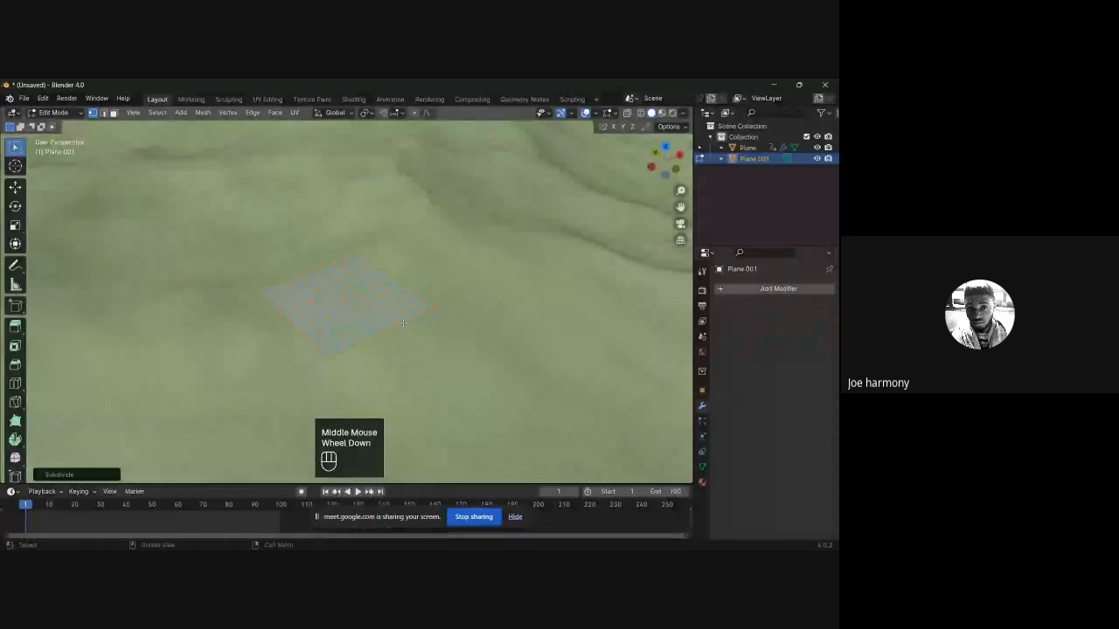
scroll(403, 323, up, 2)
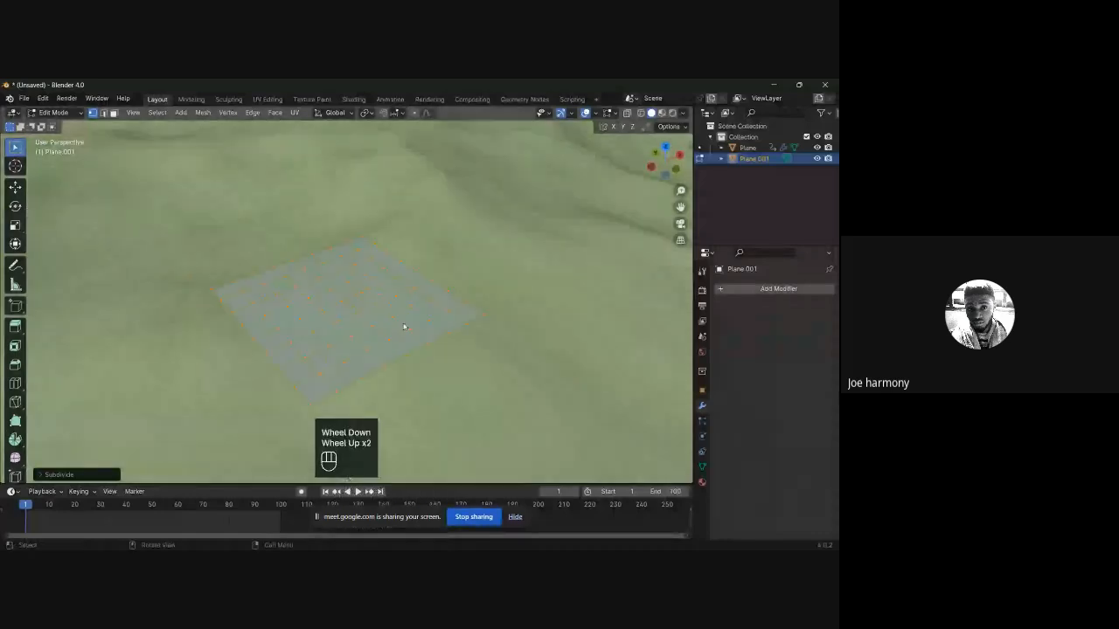
key(Tab)
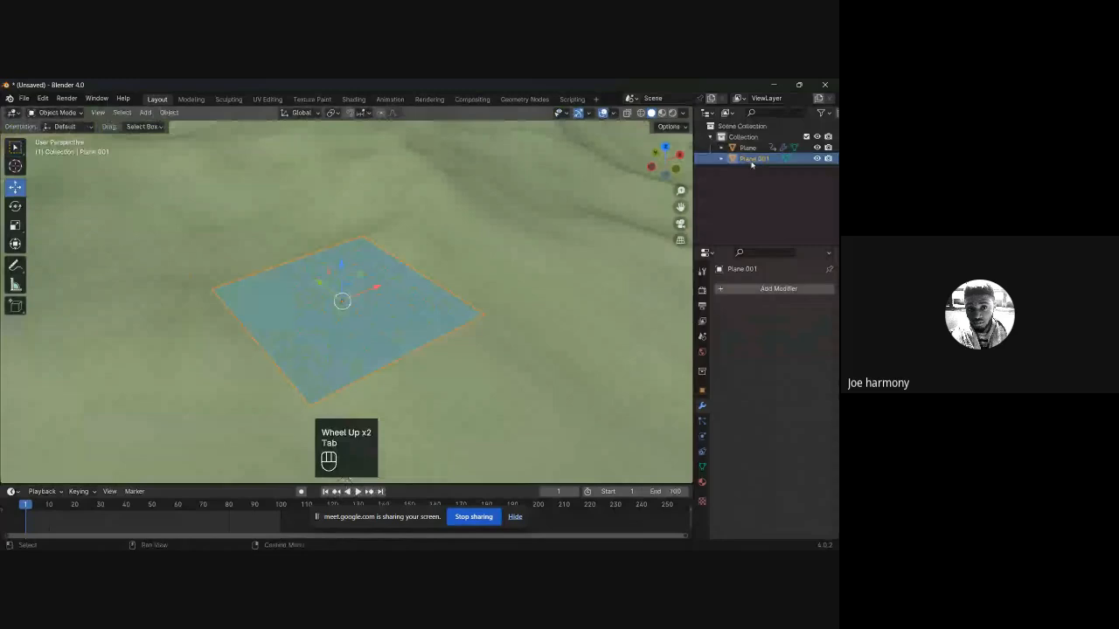
double_click(749, 160)
key(Return)
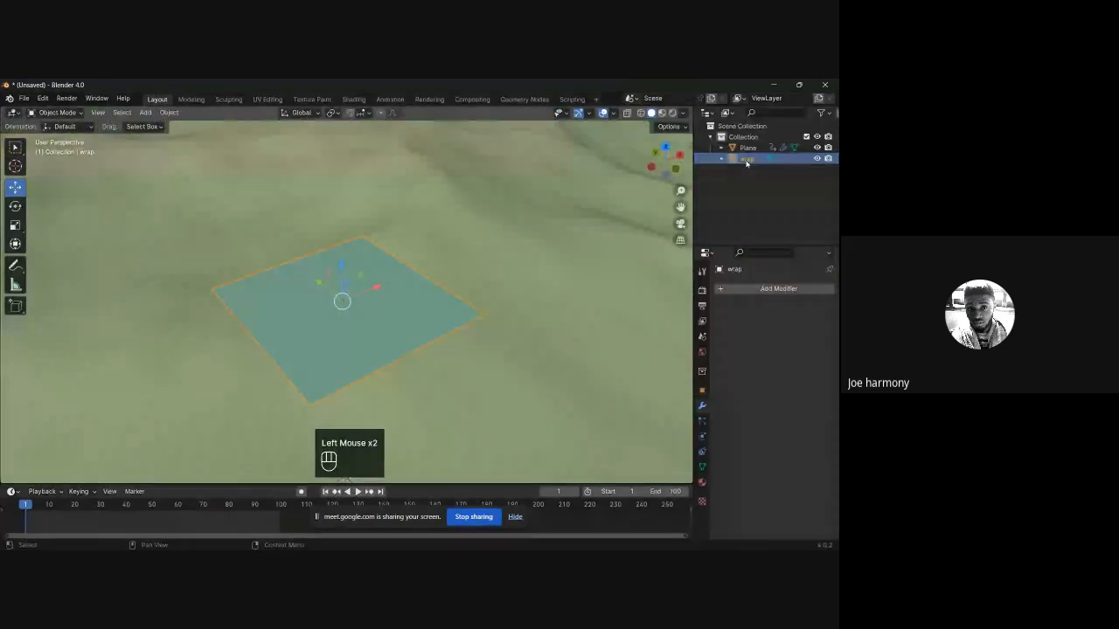
Step: Add a Shrinkwrap modifier to the wrap plane
scroll(479, 244, down, 1)
middle_drag(479, 244, 465, 285)
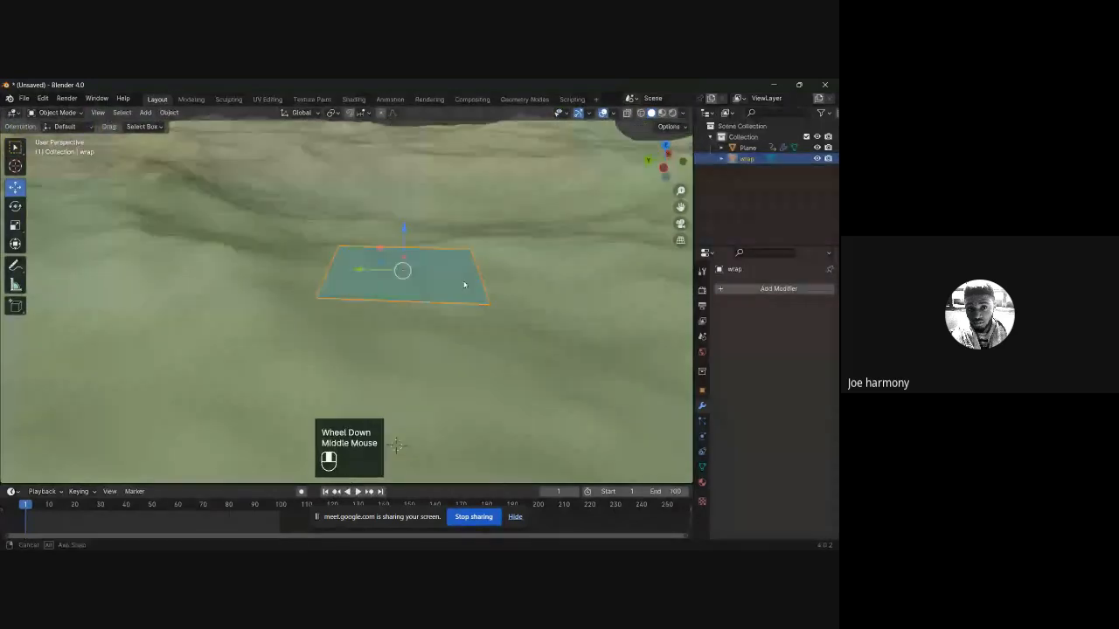
scroll(464, 284, down, 2)
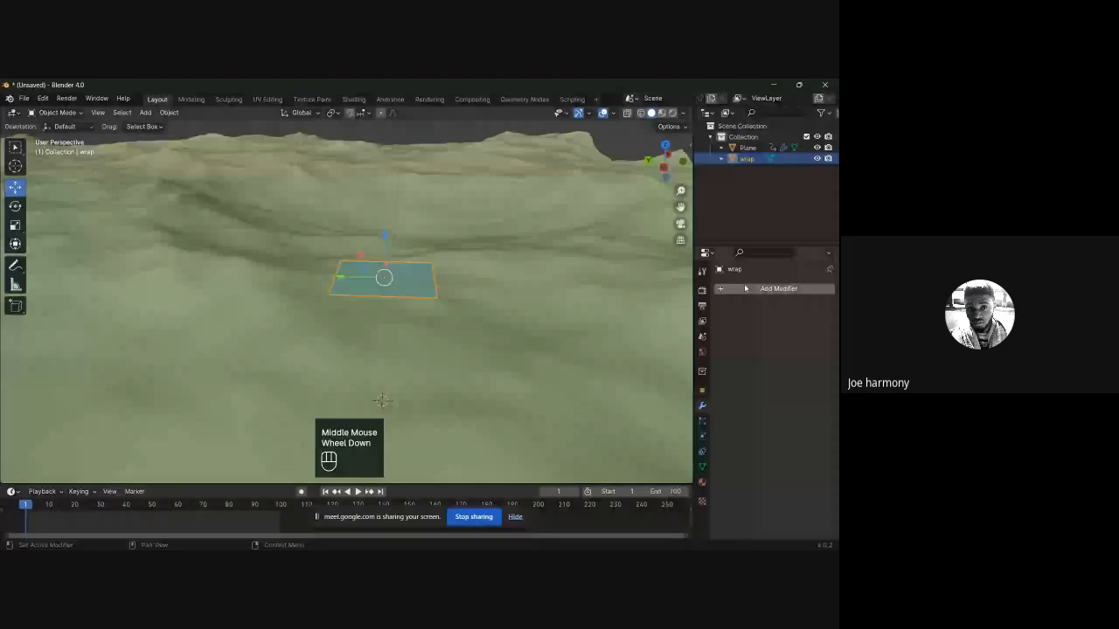
click(745, 289)
text(shri)
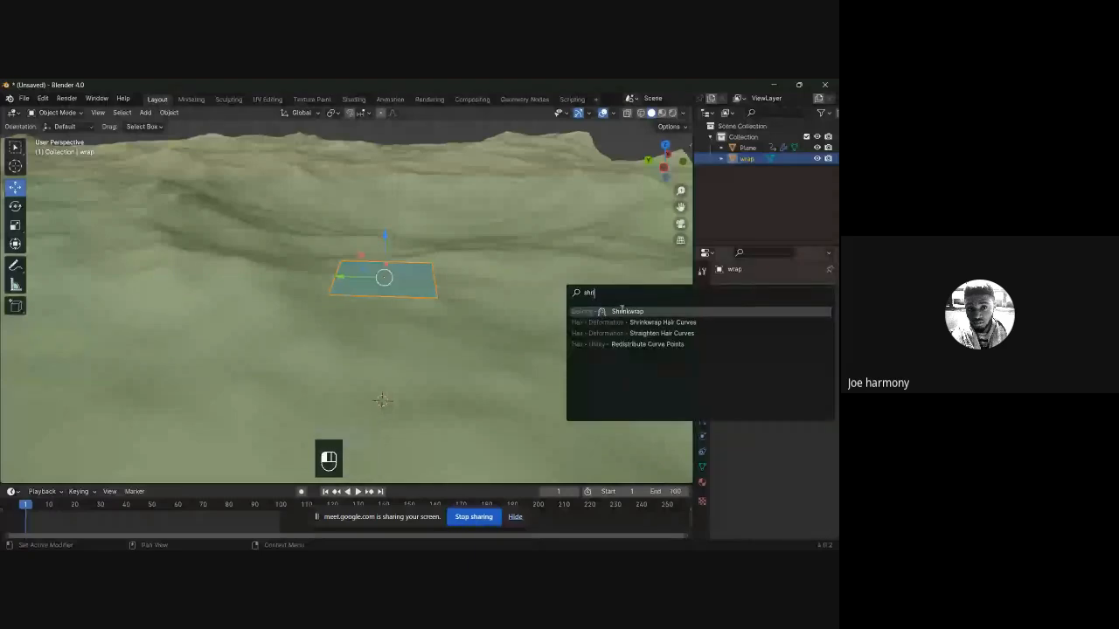
click(621, 310)
Step: Set the Shrinkwrap modifier's target to the ocean plane
scroll(428, 346, up, 1)
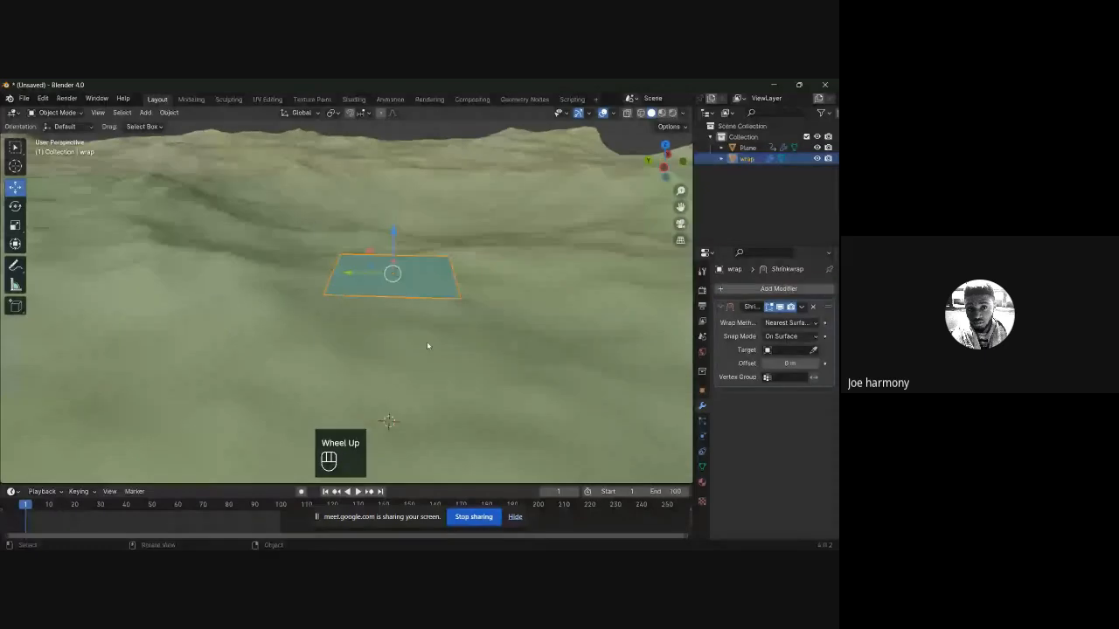
middle_drag(427, 346, 393, 360)
scroll(394, 360, up, 2)
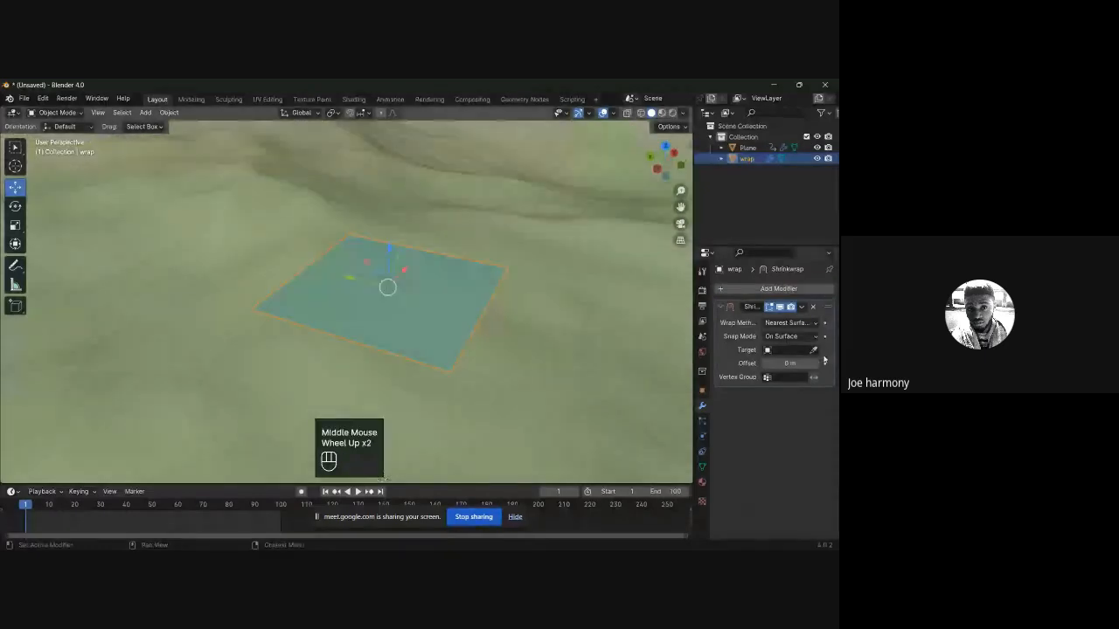
click(814, 349)
click(567, 322)
Step: Rename the ocean surface object from Plane to ocean
scroll(567, 322, down, 2)
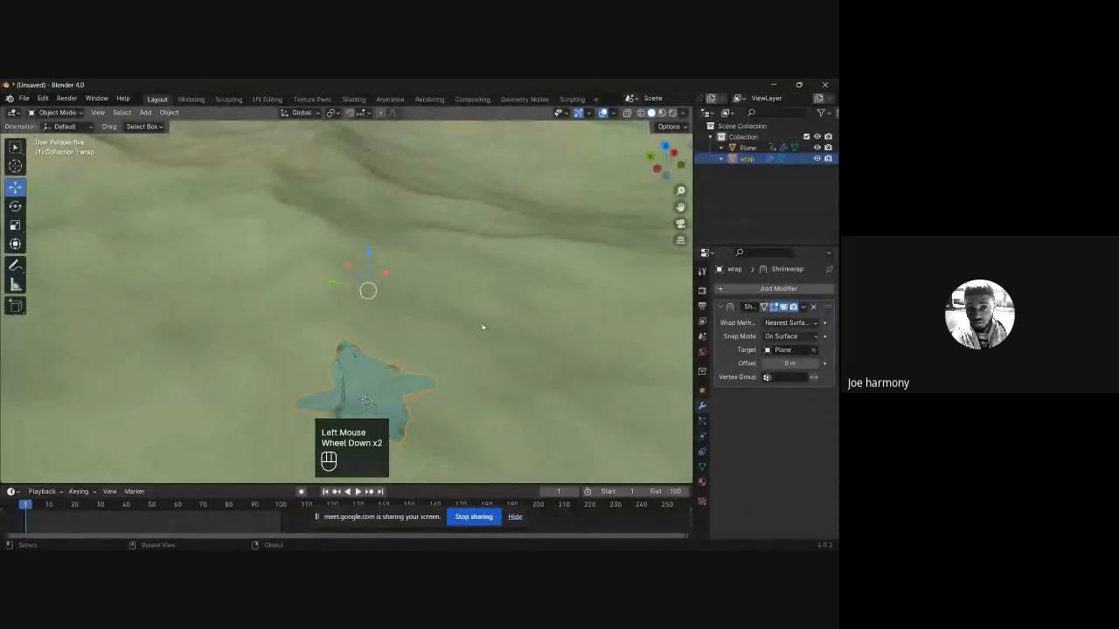
middle_drag(481, 327, 485, 367)
click(748, 149)
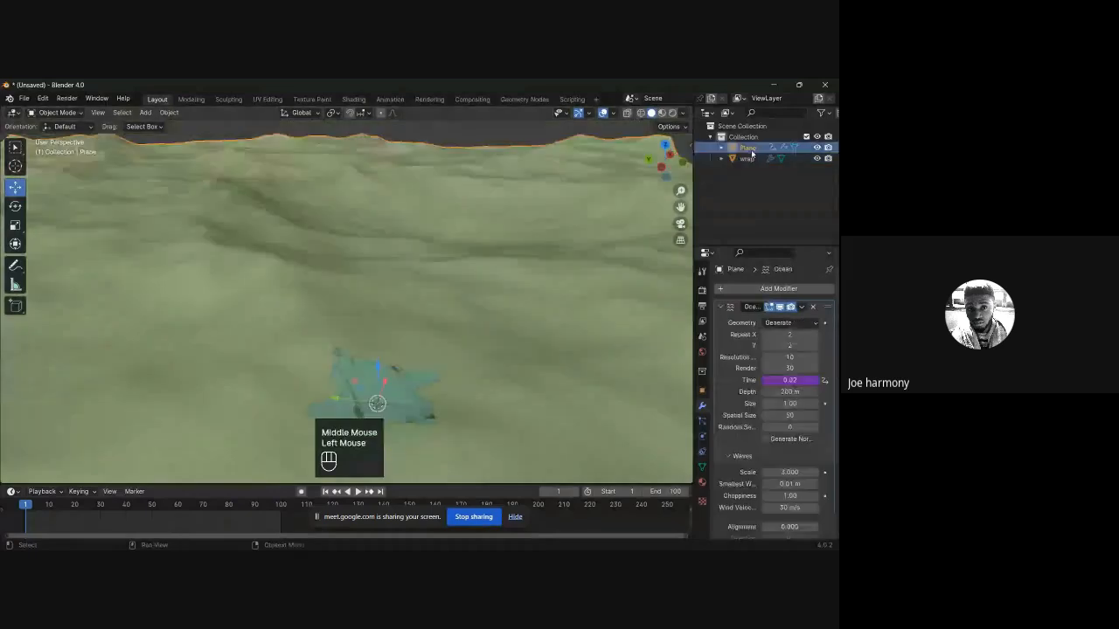
click(750, 149)
double_click(751, 154)
text(ocean)
key(Return)
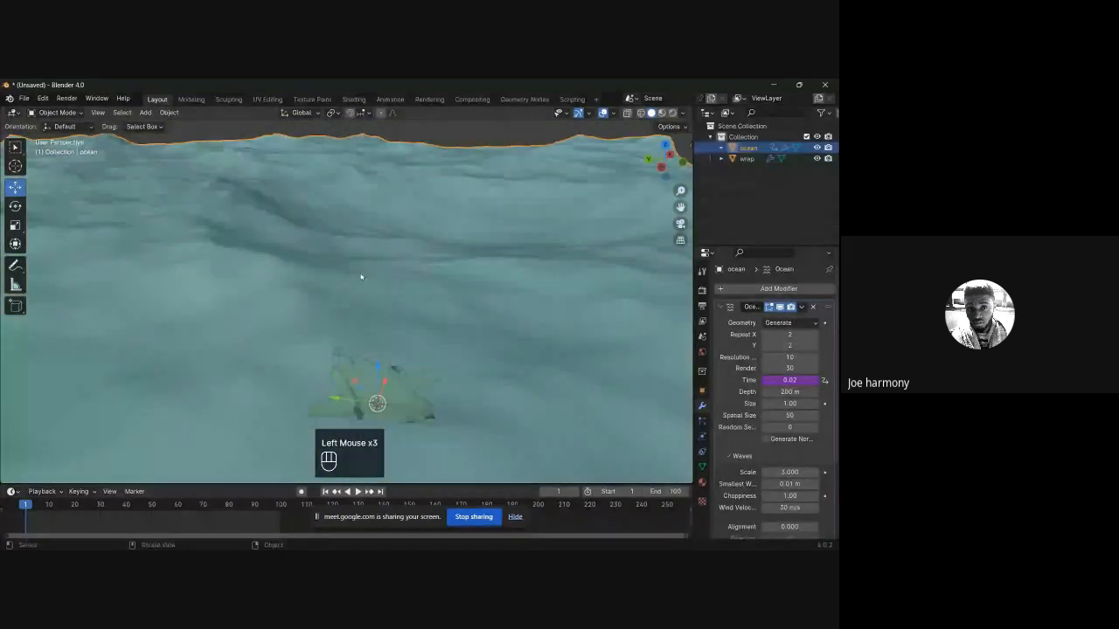
Step: Create a vertex group on the wrap plane and assign all of its mesh vertices to it
shift+scroll(413, 330, up, 2)
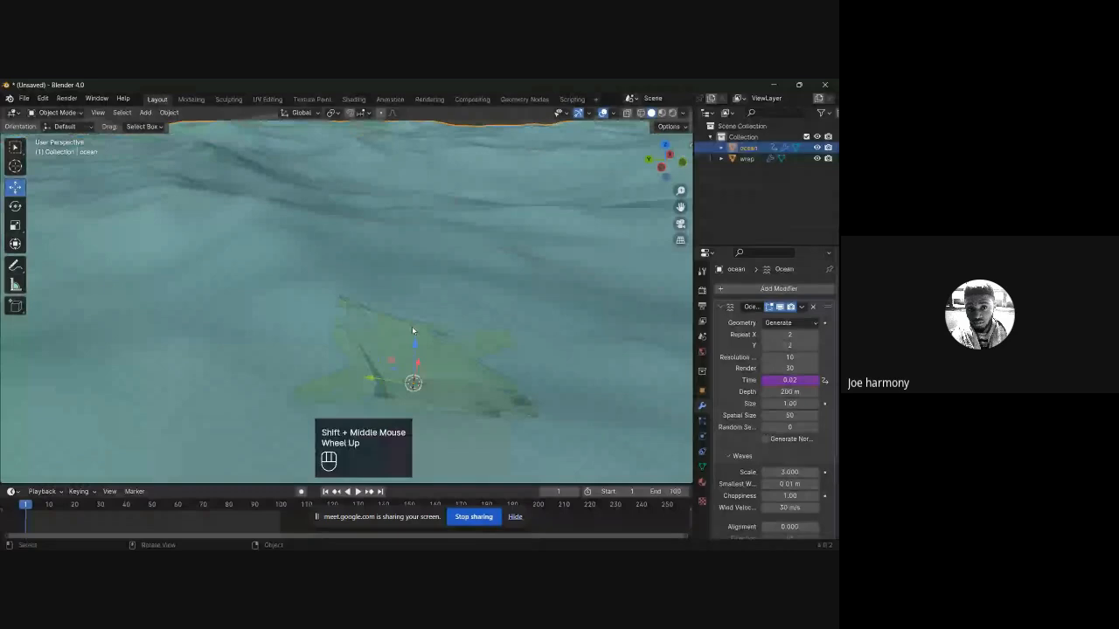
shift+middle_drag(411, 330, 388, 271)
click(389, 281)
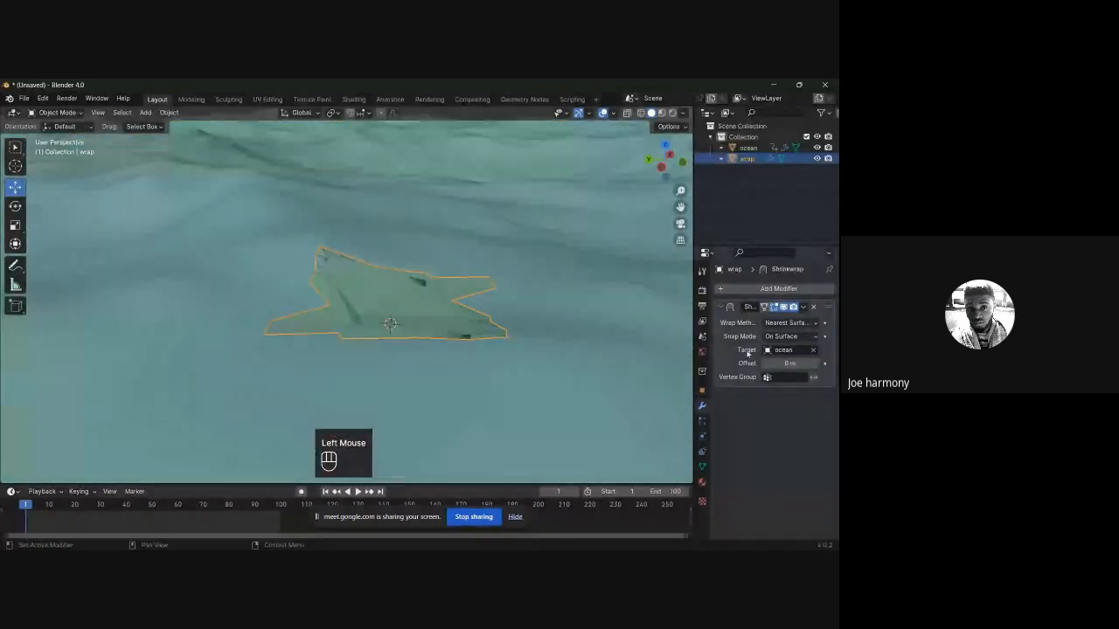
double_click(388, 300)
key(Tab)
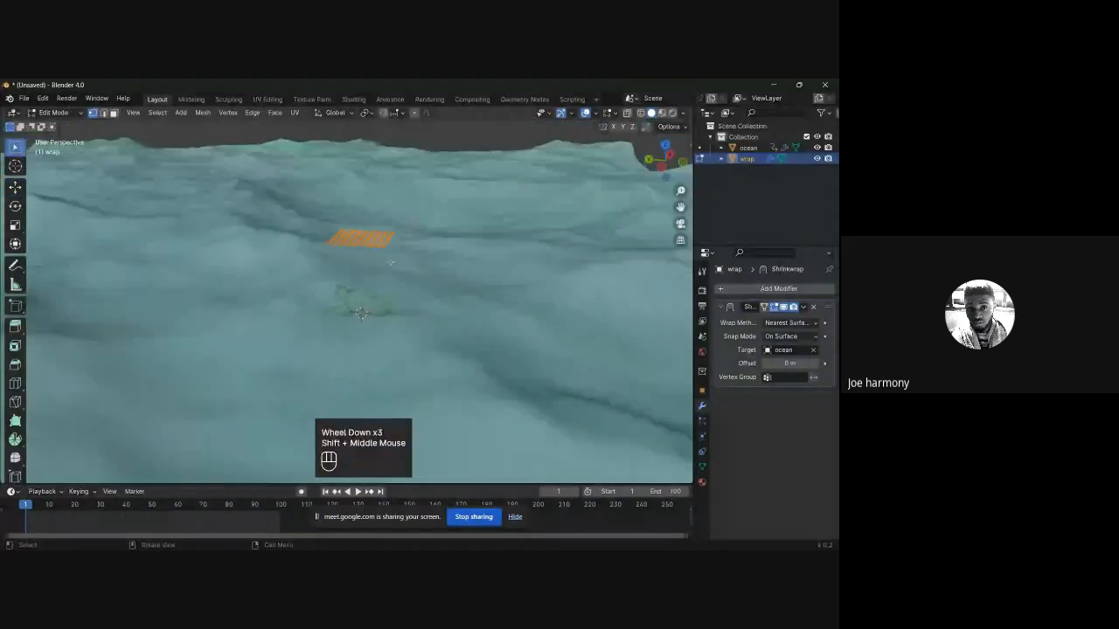
scroll(391, 261, up, 4)
shift+middle_drag(391, 261, 388, 329)
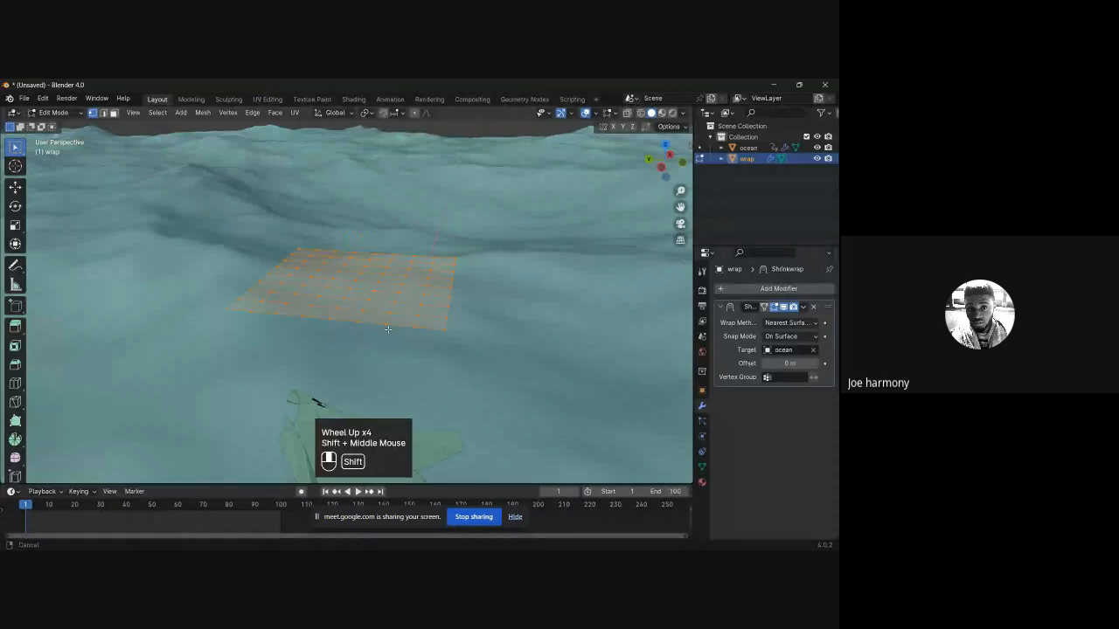
scroll(388, 329, up, 1)
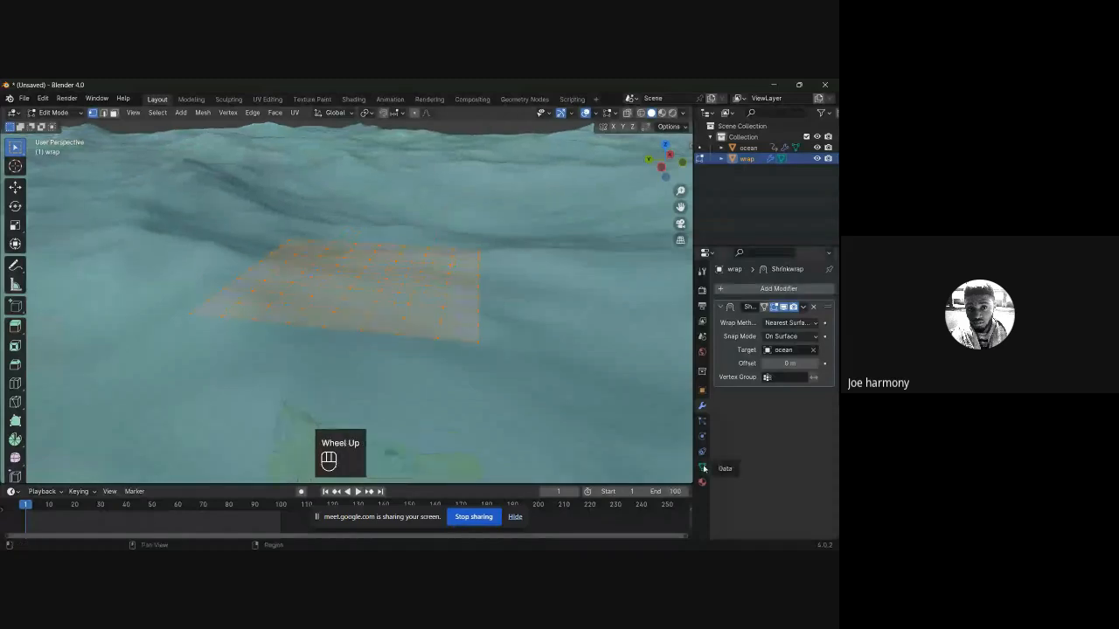
click(702, 467)
click(824, 322)
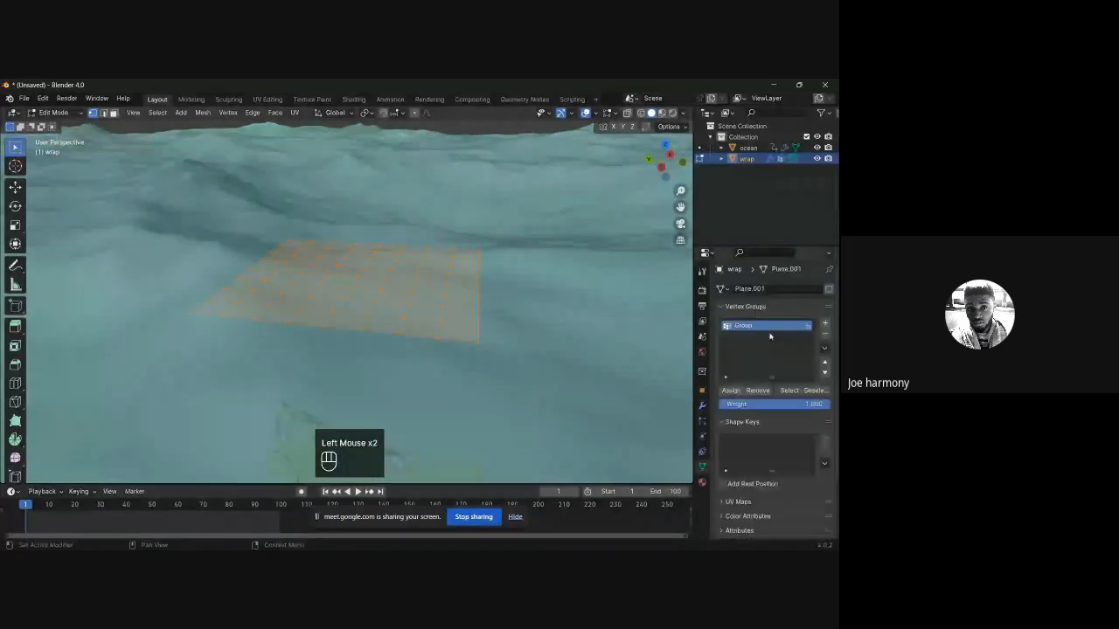
click(731, 390)
key(Tab)
Step: Set the Shrinkwrap modifier's vertex group to Group
scroll(435, 365, down, 3)
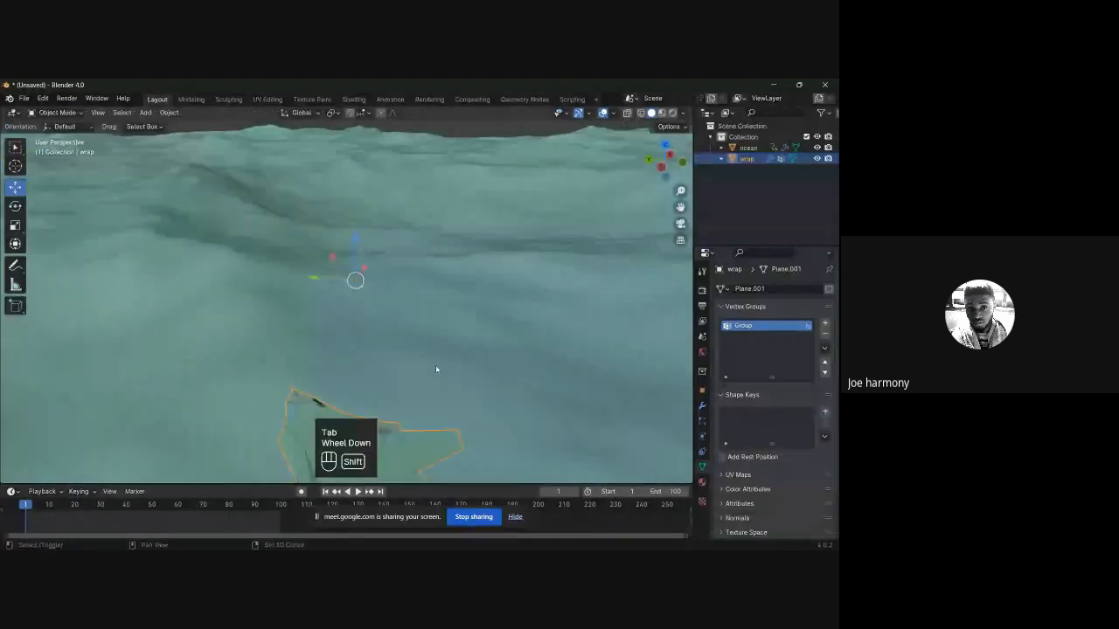
shift+middle_drag(435, 364, 437, 271)
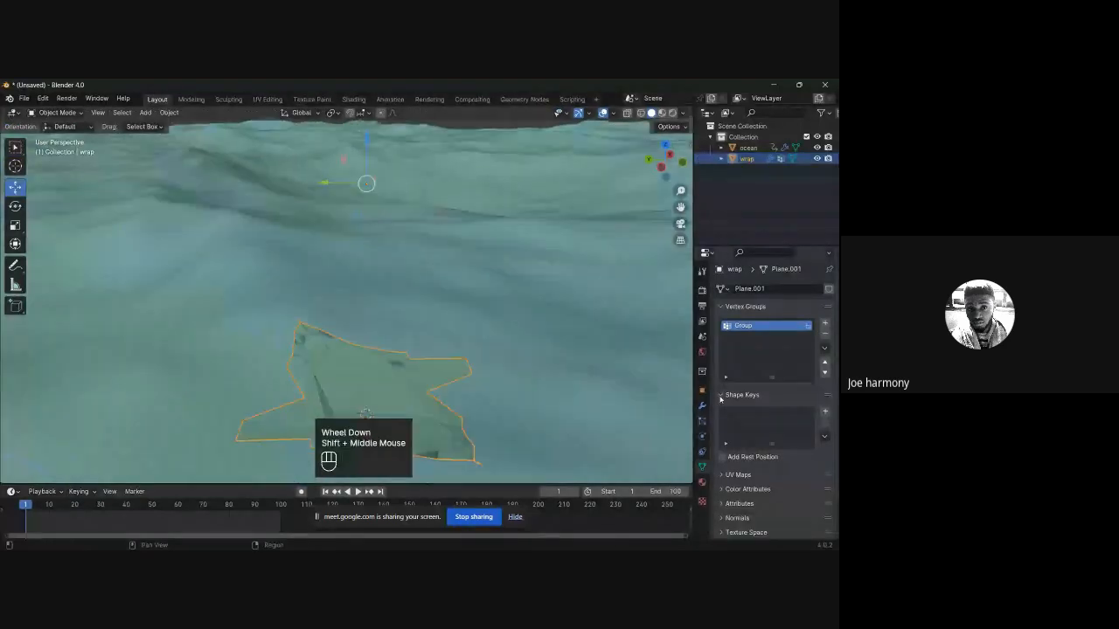
click(701, 405)
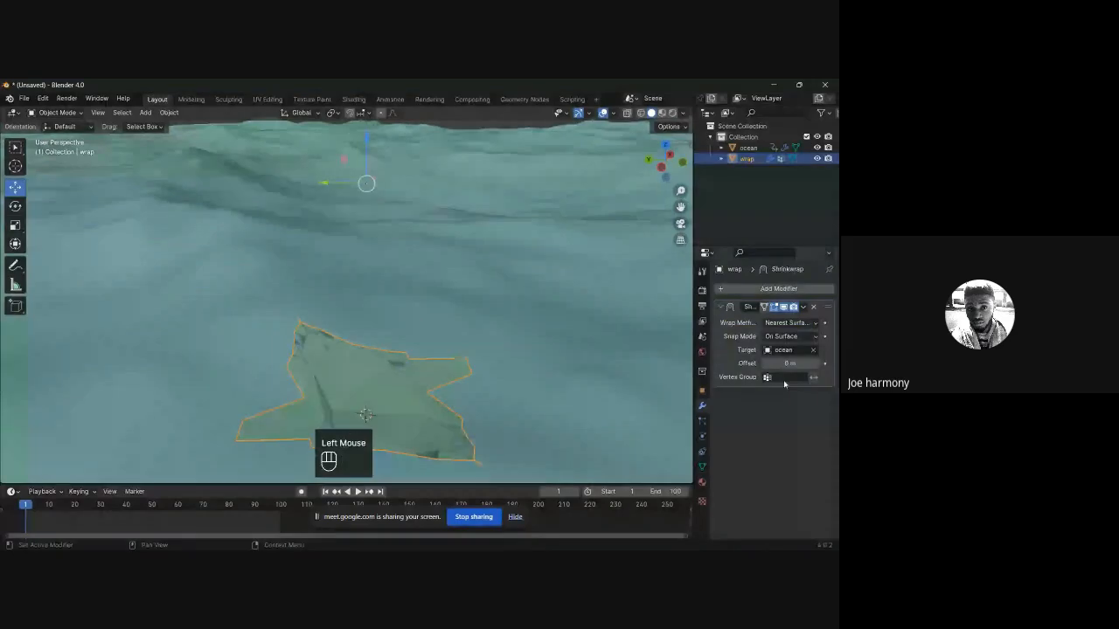
drag(784, 377, 742, 399)
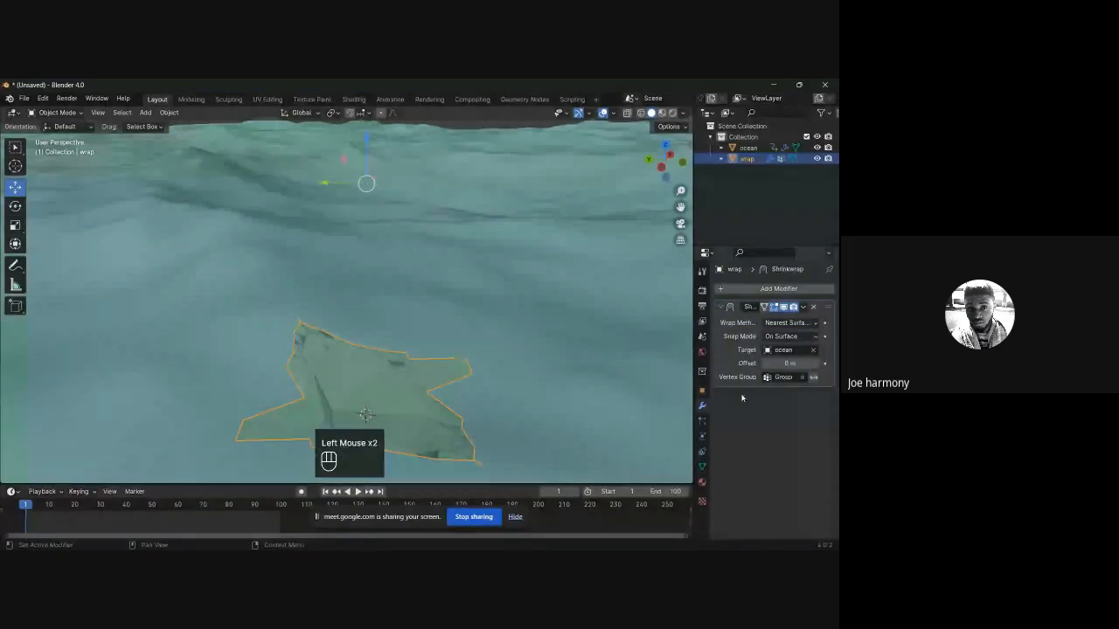
Step: Play the animation to examine how the wrap plane follows the ocean waves, and stop it
scroll(143, 448, up, 3)
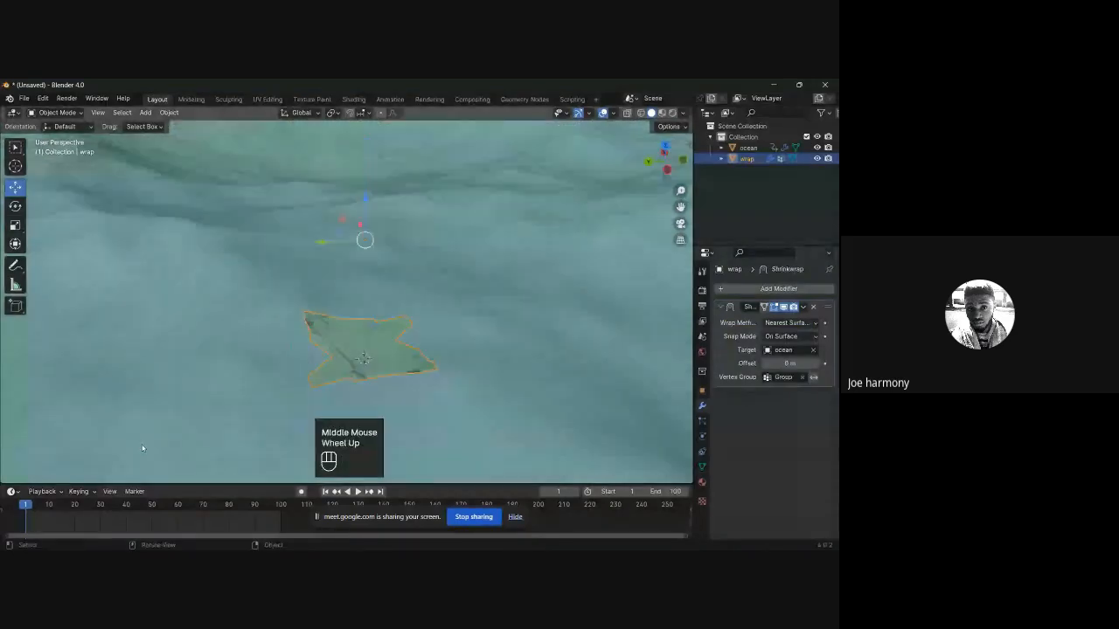
click(373, 362)
key(space)
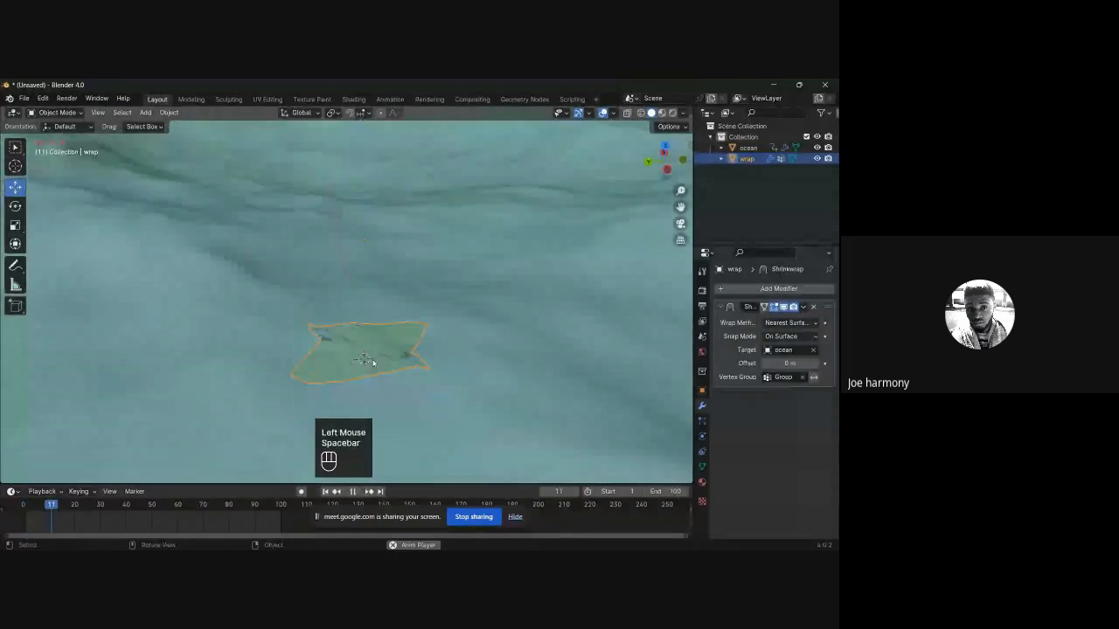
scroll(372, 362, up, 2)
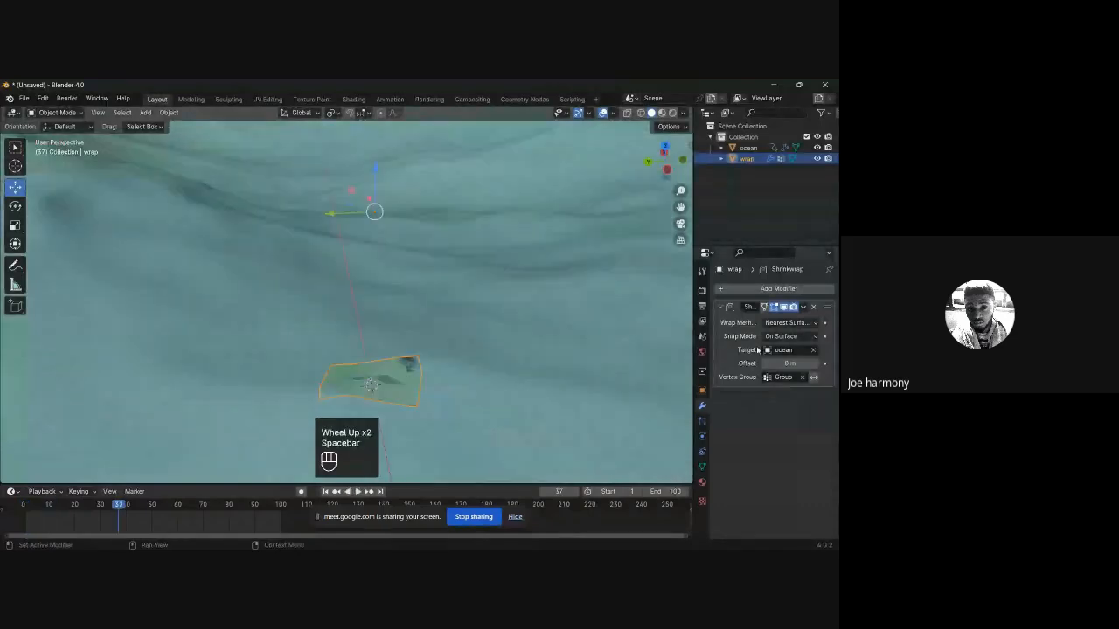
Step: Set the Shrinkwrap wrap method to Project and return to frame 1
click(786, 337)
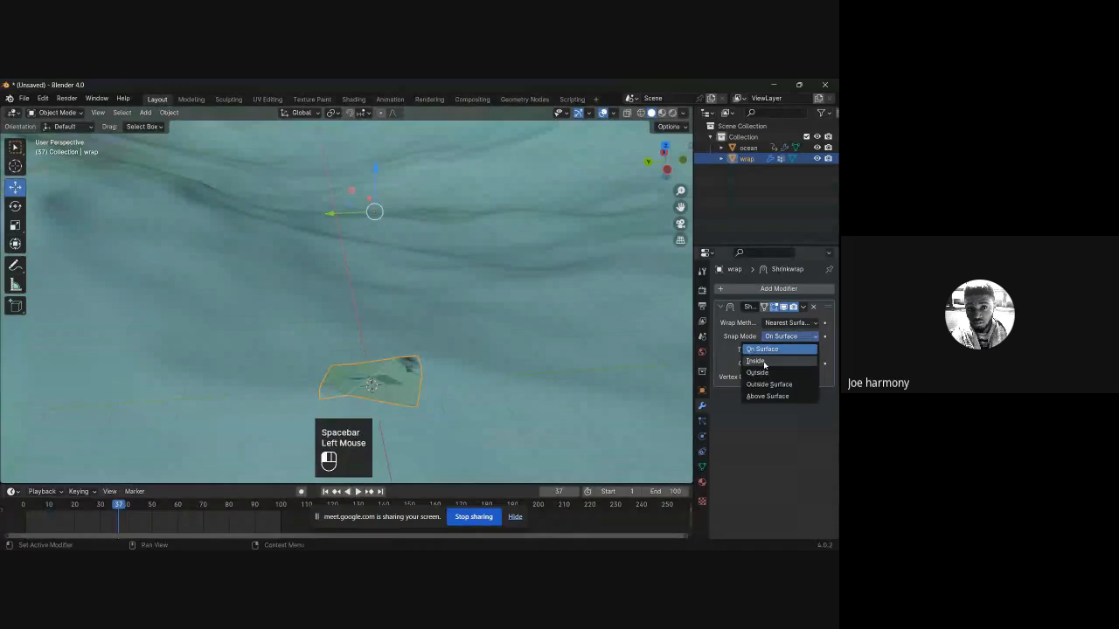
click(763, 364)
click(775, 323)
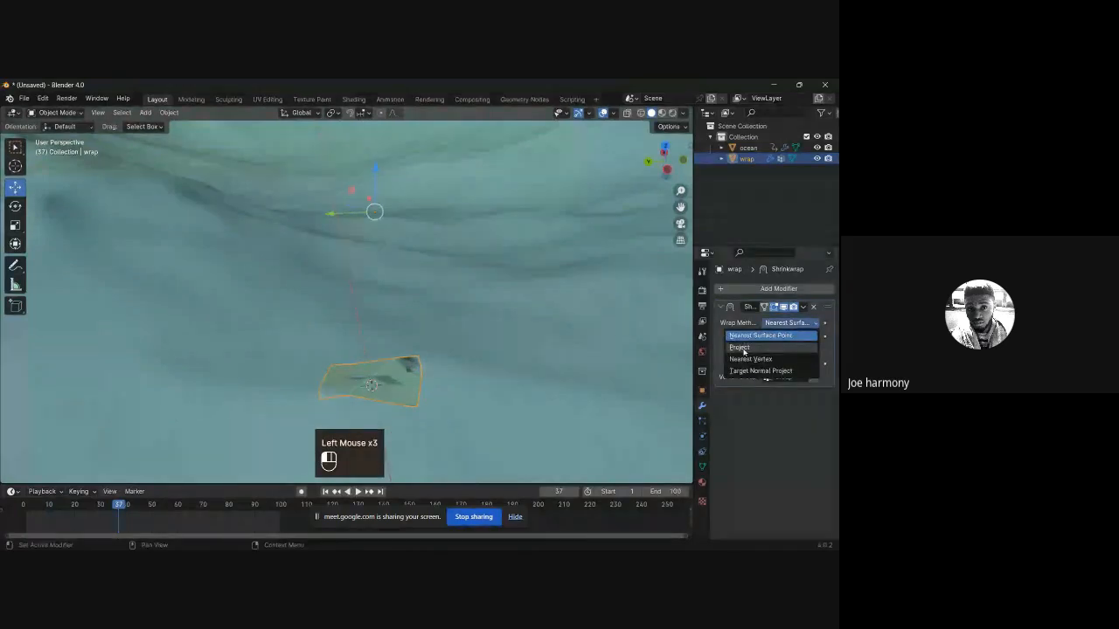
click(741, 348)
scroll(489, 419, down, 1)
click(324, 491)
Step: Lower the wrap plane along Z onto the ocean surface
scroll(372, 266, down, 3)
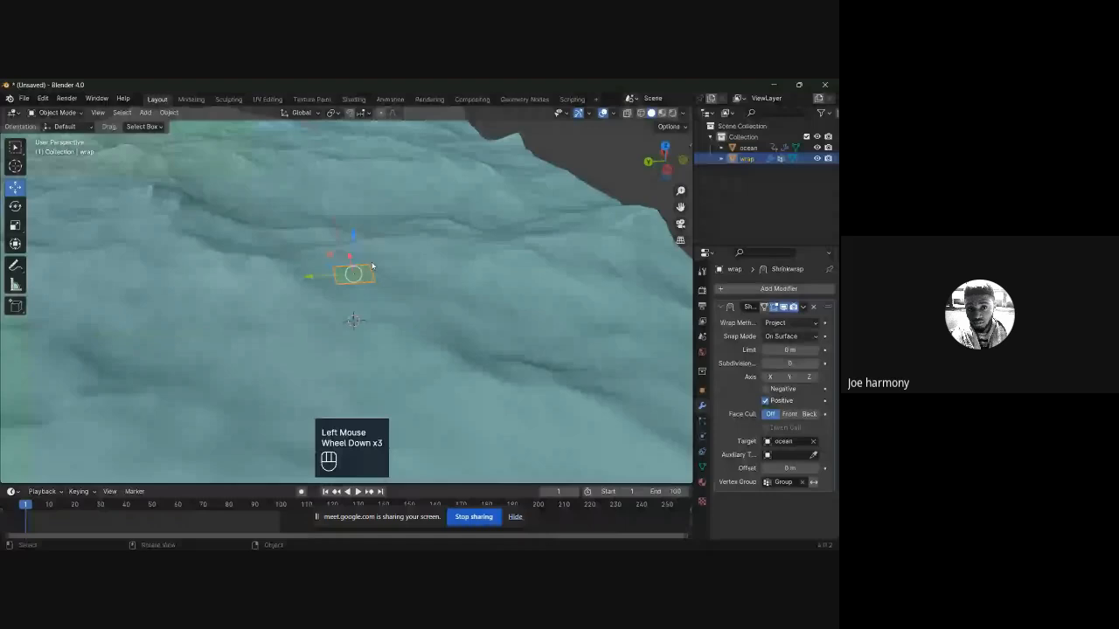
middle_drag(372, 265, 351, 263)
drag(351, 263, 367, 358)
Step: Apply smooth shading to the wrap plane
scroll(367, 359, up, 2)
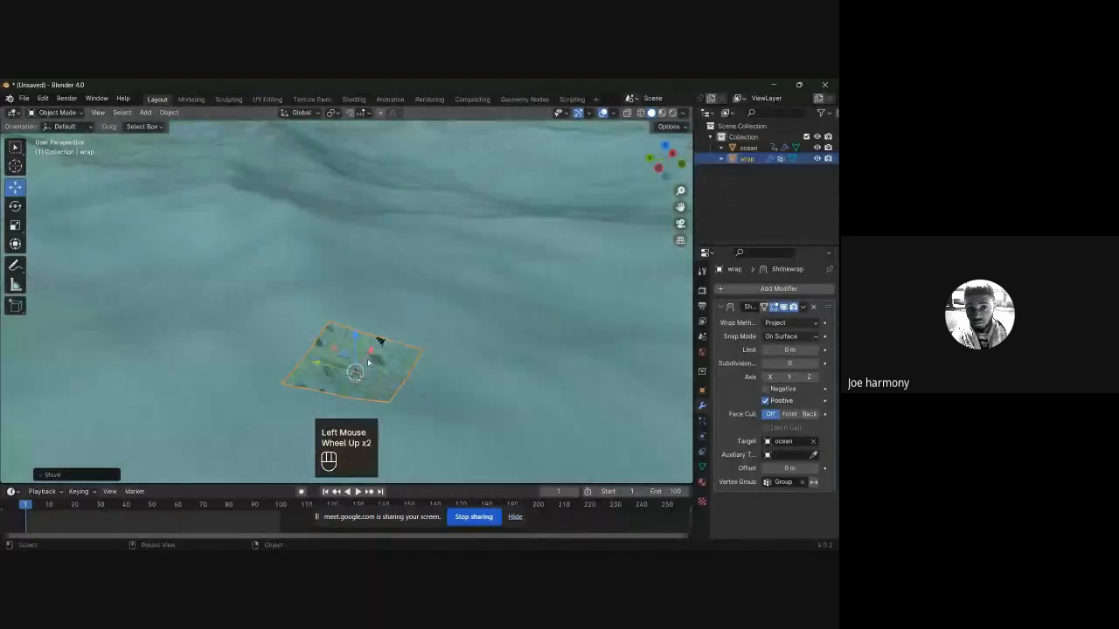
scroll(367, 358, up, 1)
middle_drag(367, 358, 385, 354)
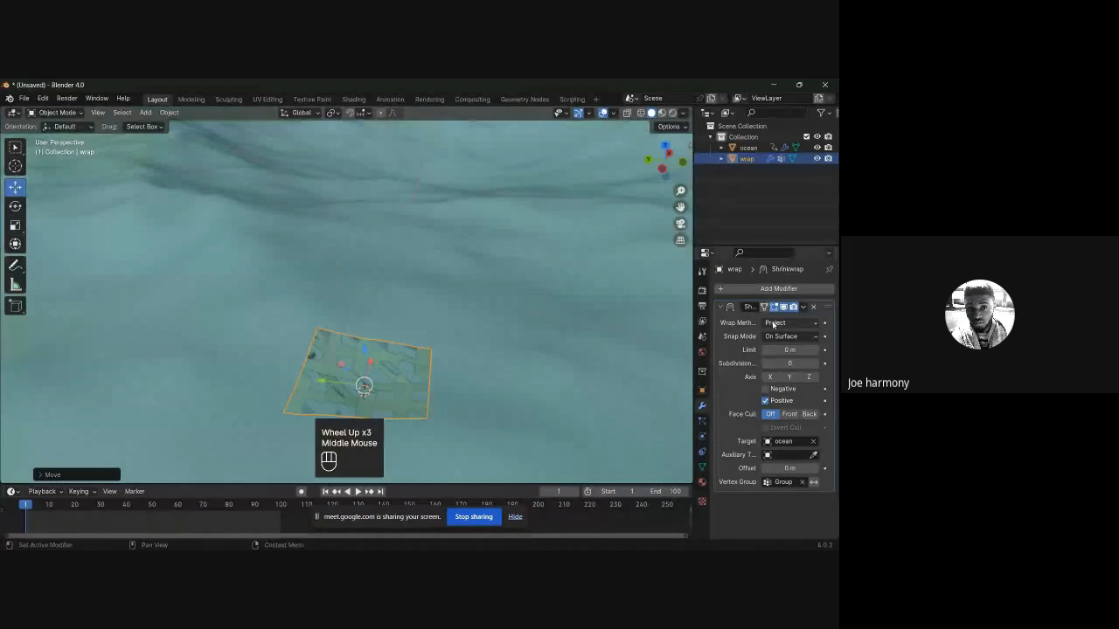
right_click(345, 359)
click(345, 360)
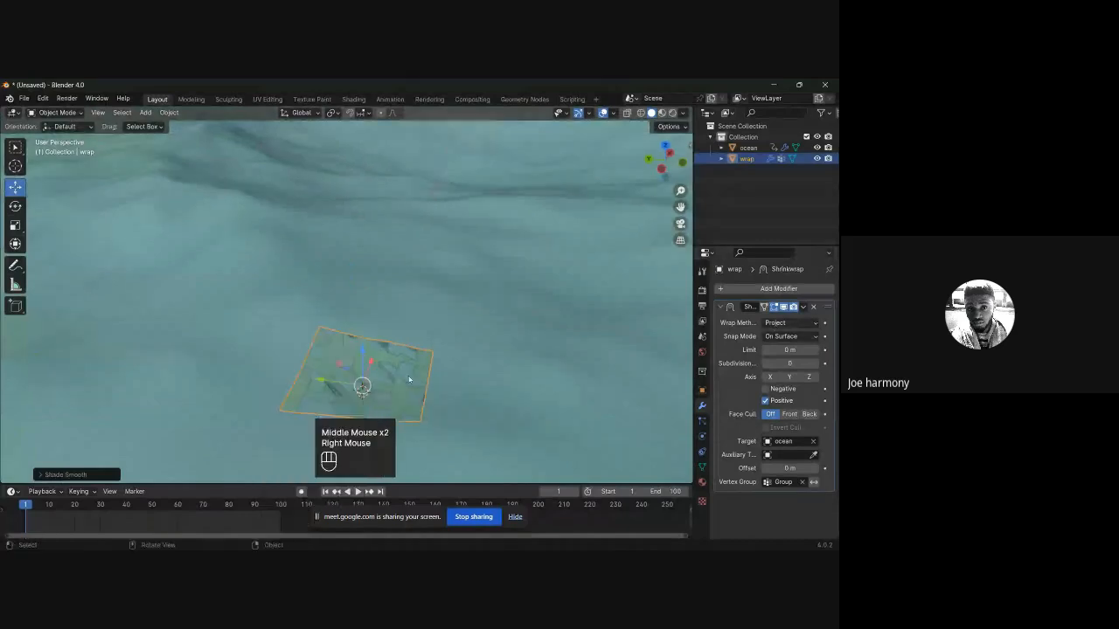
Step: Play the animation to examine how the smooth-shaded wrap plane rides on the waves, and stop it
key(space)
scroll(421, 373, down, 4)
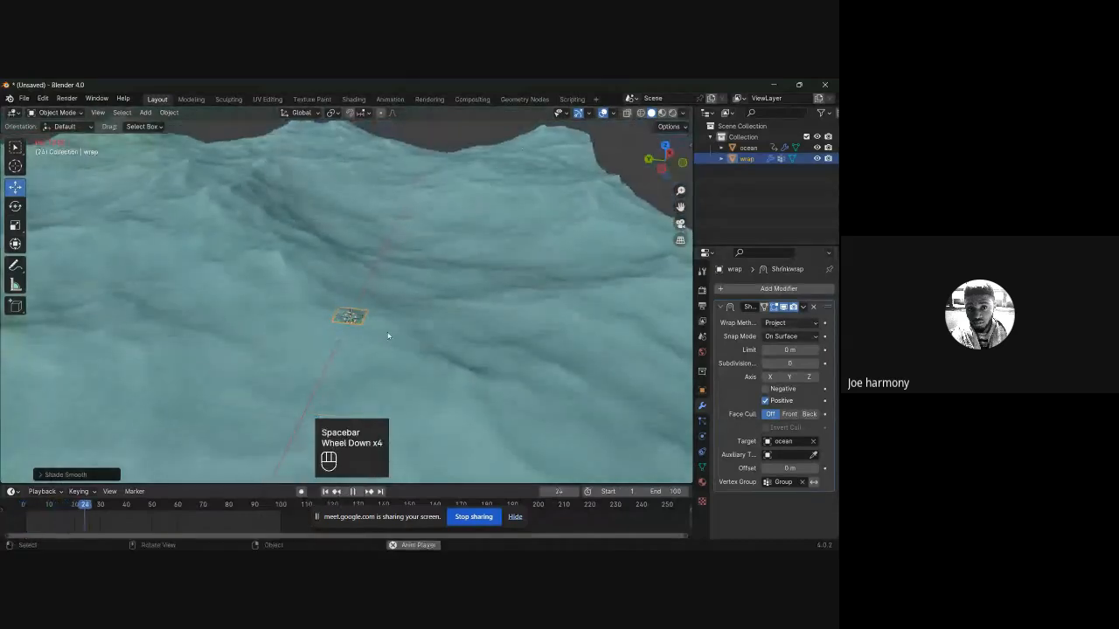
scroll(423, 362, up, 1)
scroll(376, 340, up, 2)
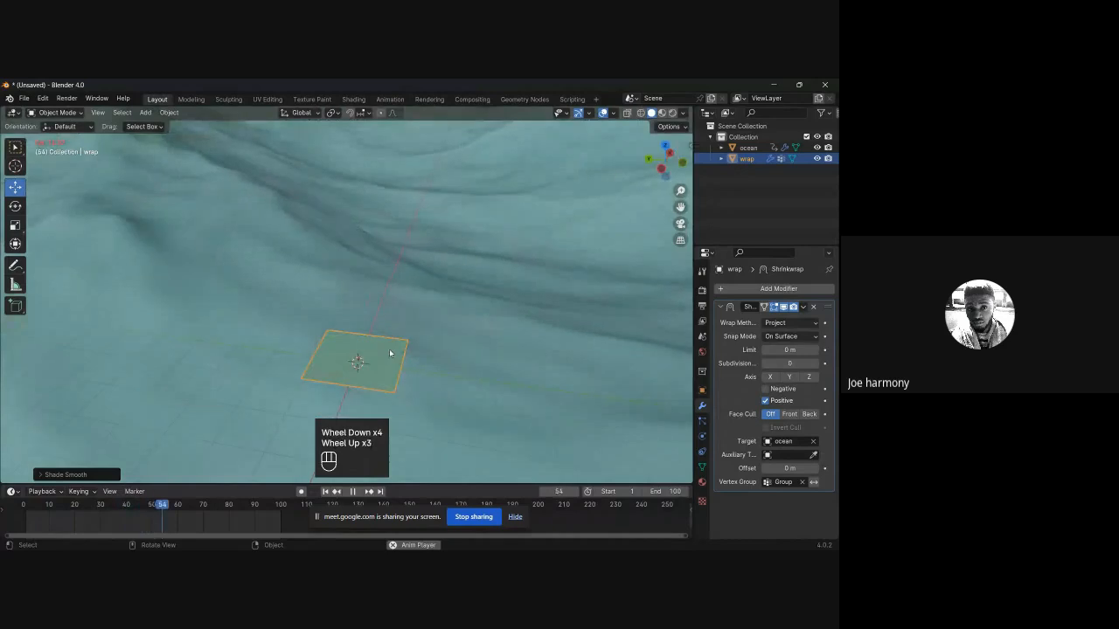
scroll(393, 351, down, 3)
key(space)
Step: Lower the wrap plane slightly along Z and scale it up uniformly to about three times its size
scroll(376, 324, up, 1)
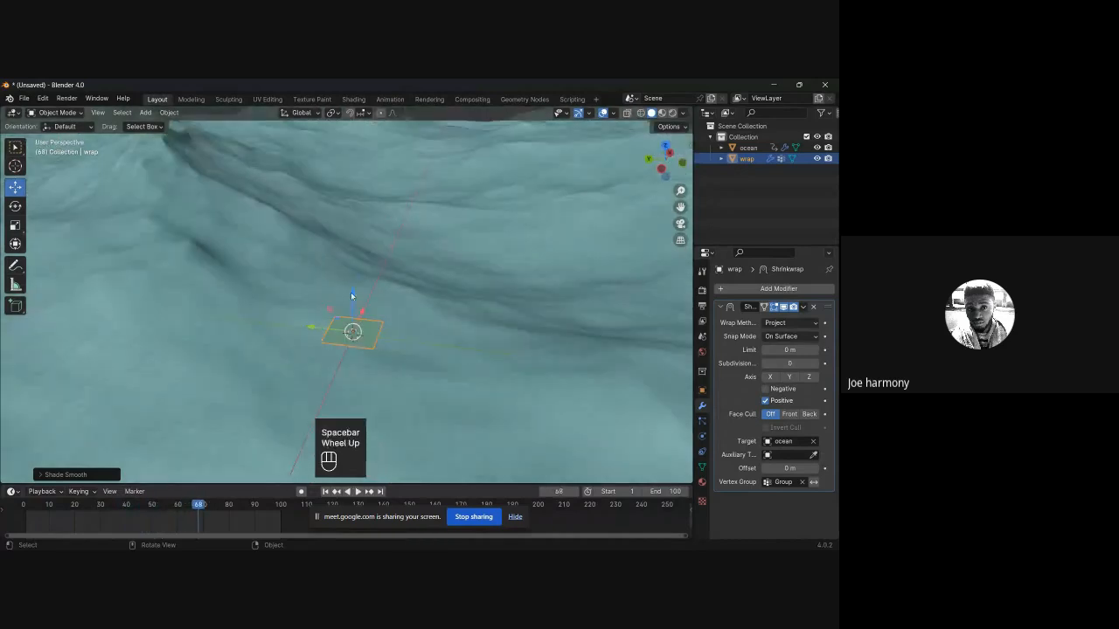
drag(351, 294, 353, 322)
key(s)
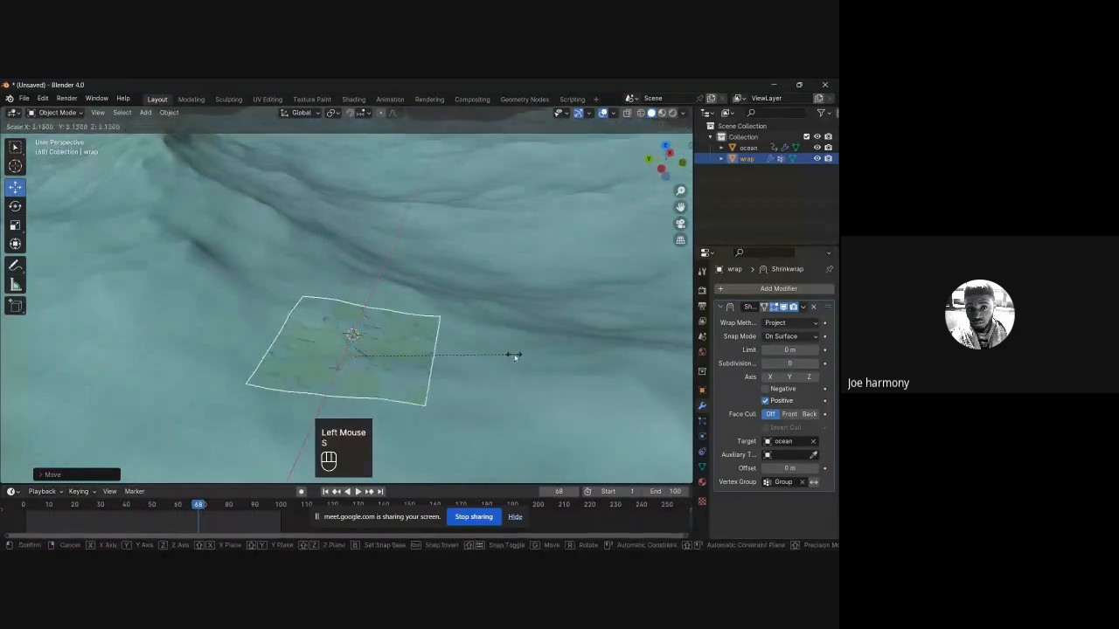
click(512, 353)
scroll(411, 367, down, 1)
scroll(411, 367, up, 1)
shift+middle_drag(411, 367, 429, 384)
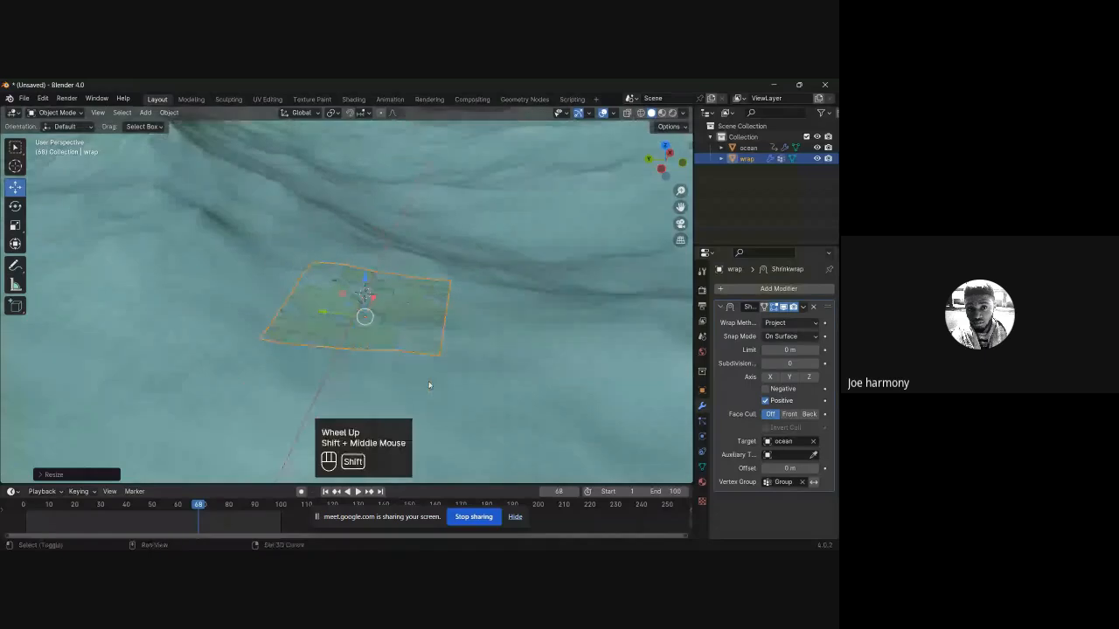
Step: Play the animation from frame 1 to examine the enlarged wrap plane's motion from several angles, stop it and return to frame 1
click(325, 491)
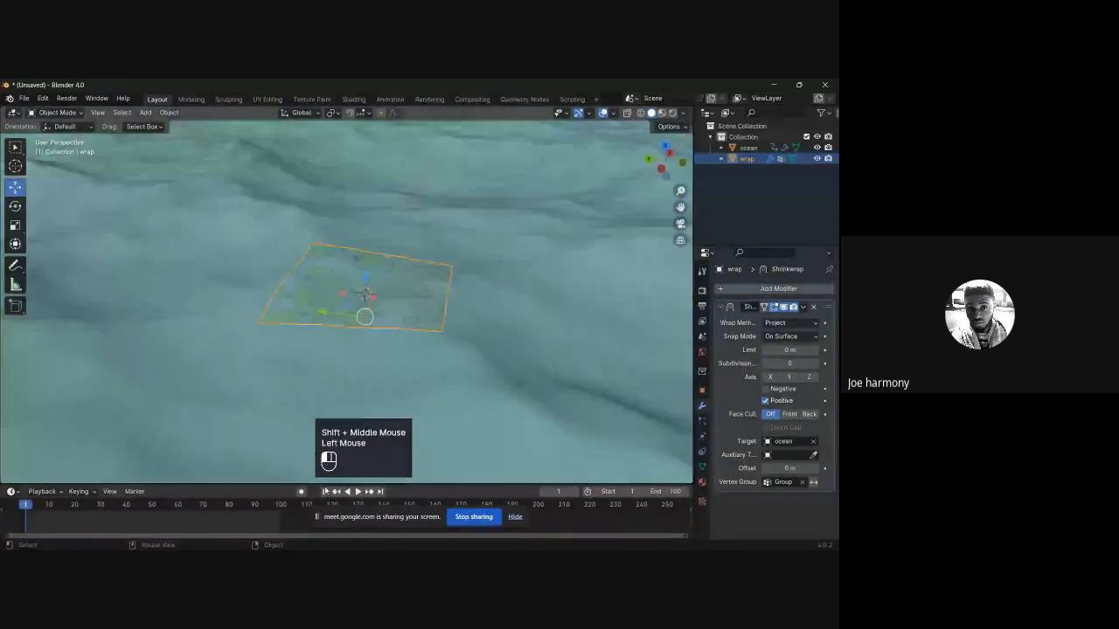
key(space)
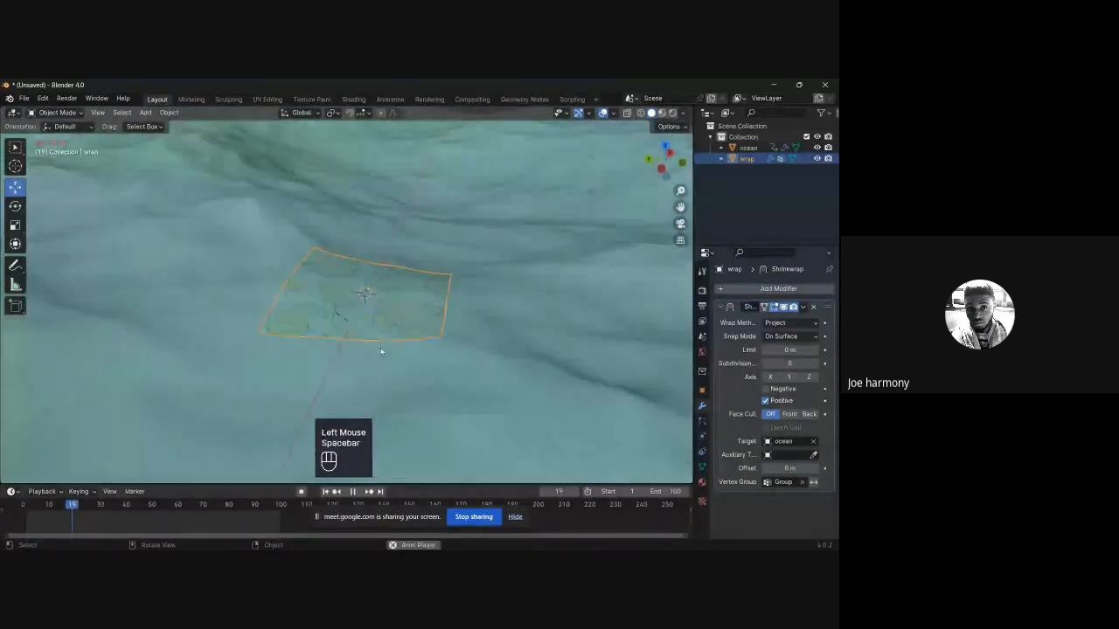
middle_drag(380, 351, 452, 347)
scroll(454, 346, up, 2)
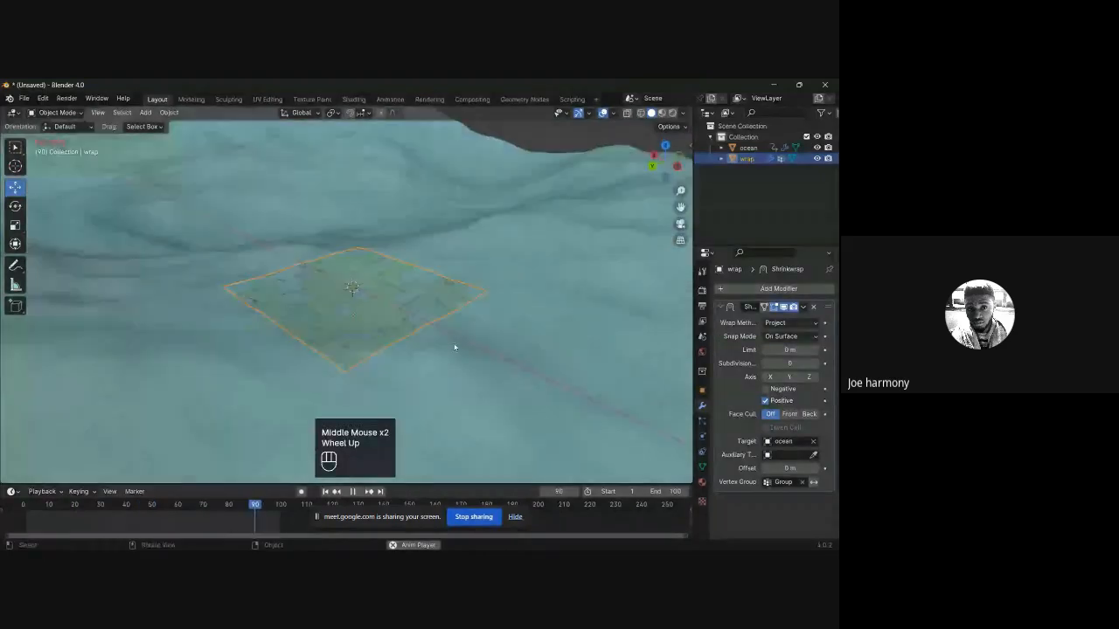
scroll(454, 347, up, 1)
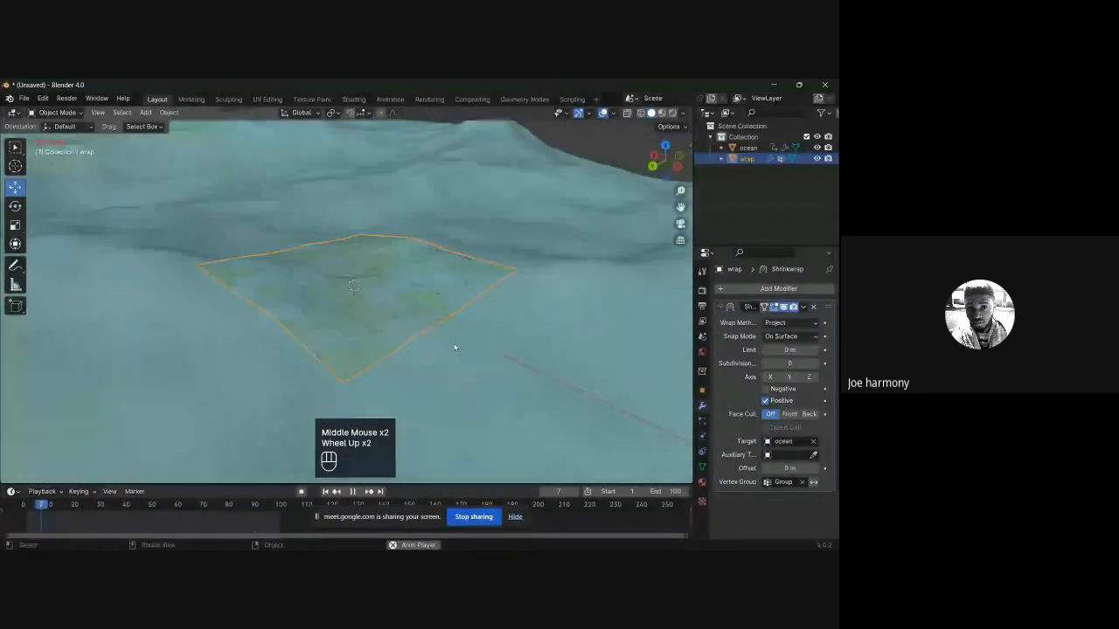
middle_drag(455, 346, 429, 342)
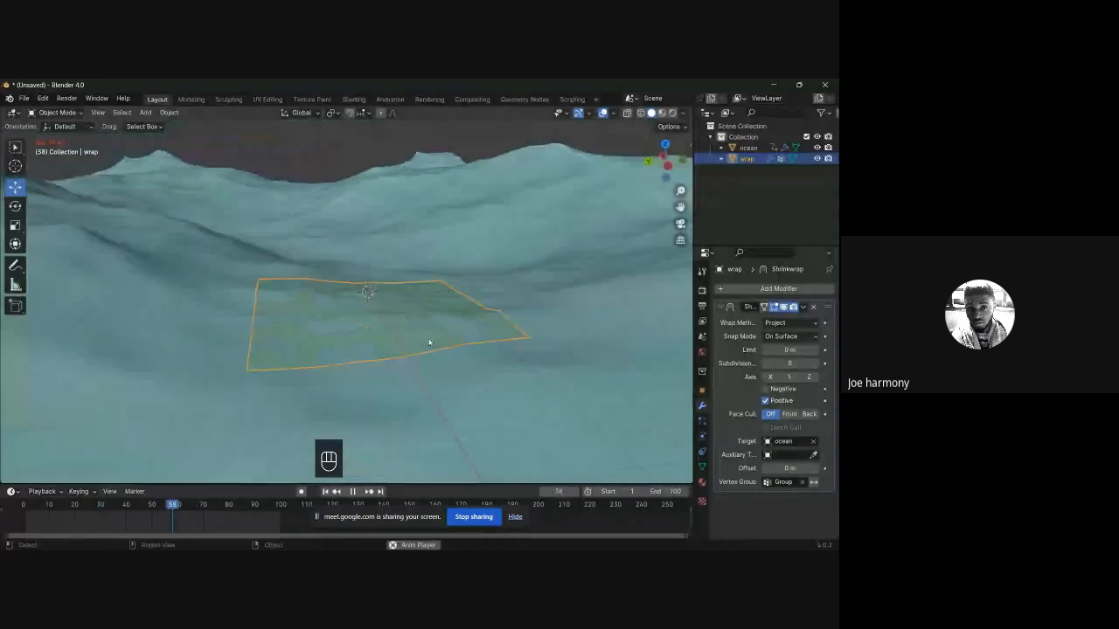
key(space)
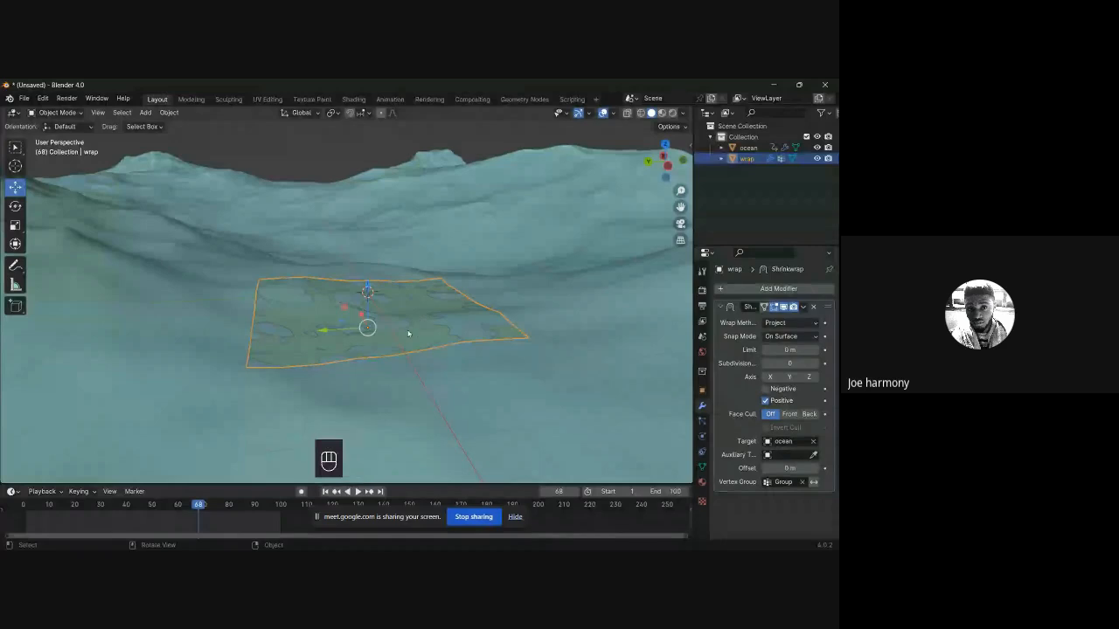
middle_drag(408, 333, 386, 351)
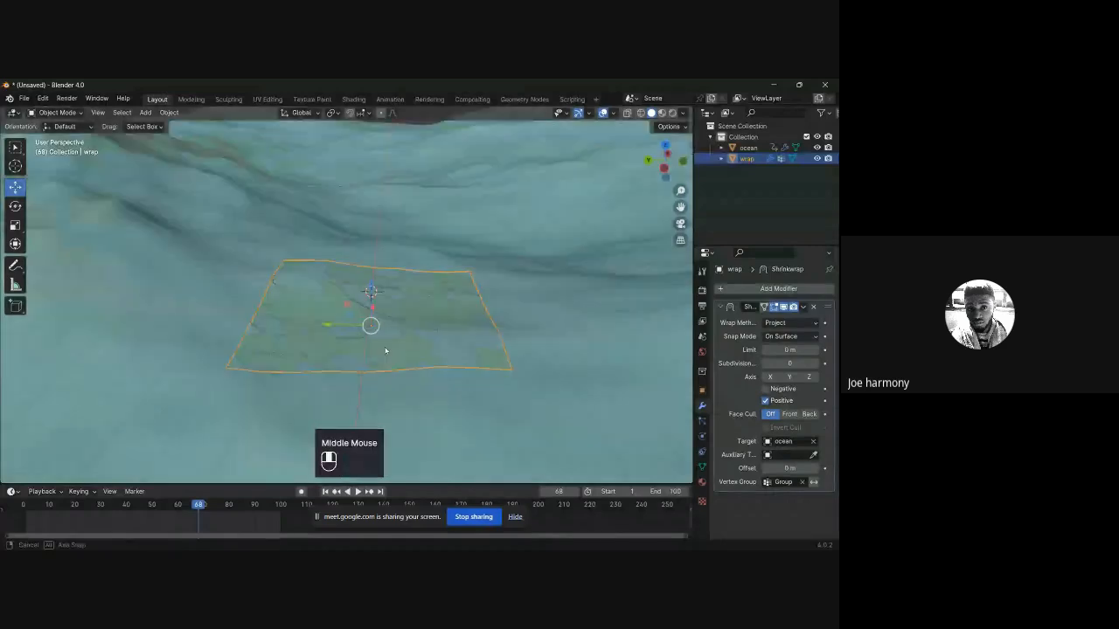
scroll(386, 350, down, 2)
click(323, 497)
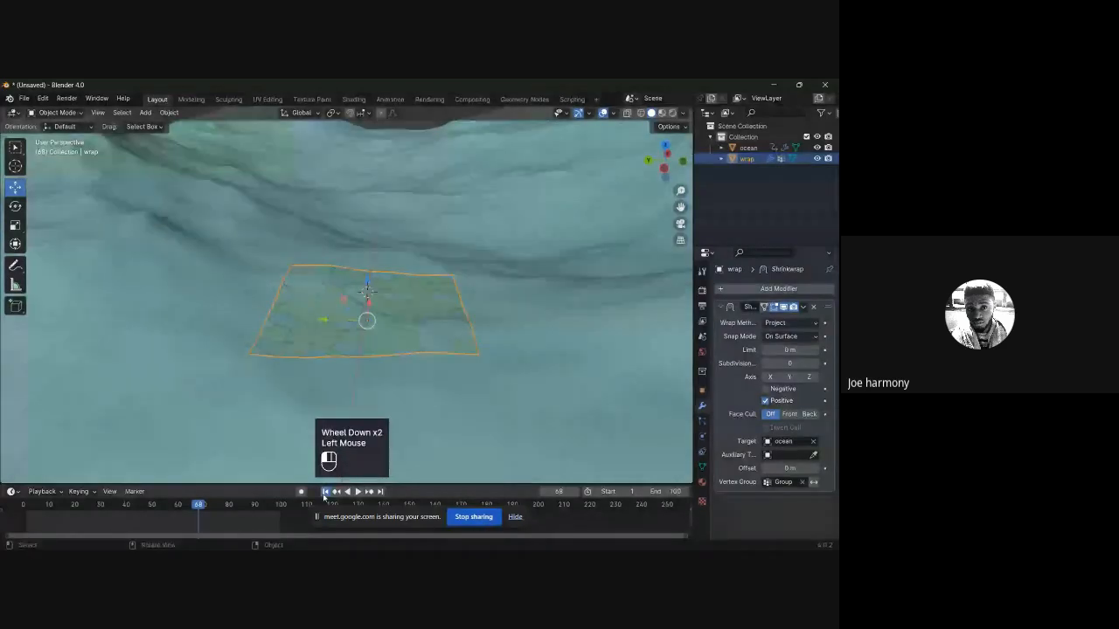
Step: Add a torus mesh with 47 minor segments, a 1.2 m major radius and a 0.57 m minor radius
key(shift+a)
mouse_move(380, 317)
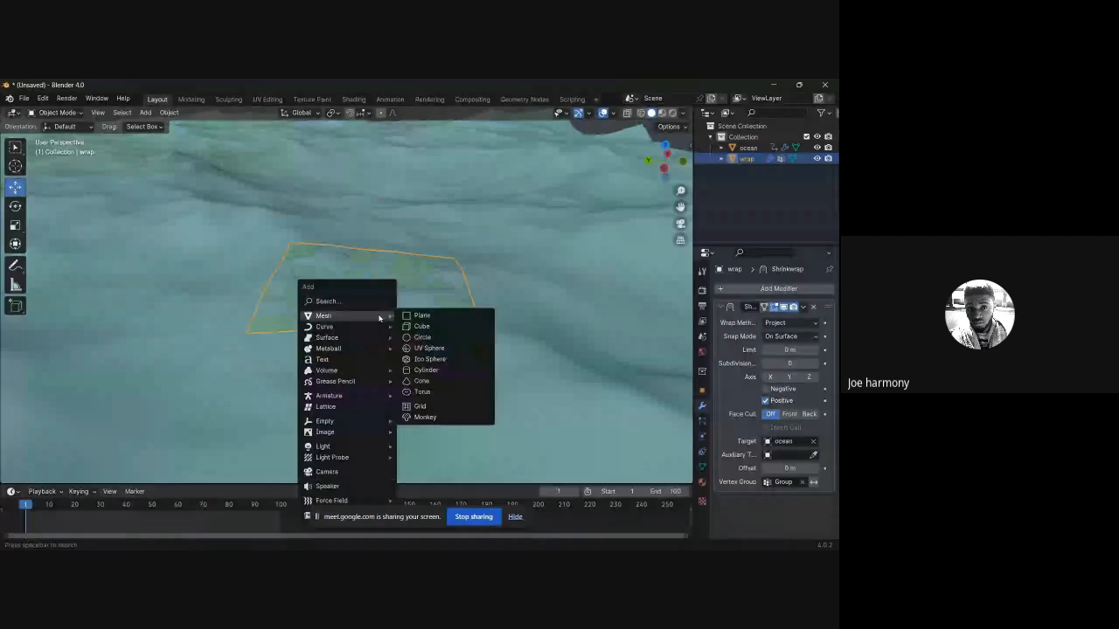
click(426, 393)
scroll(253, 408, down, 1)
scroll(252, 407, up, 2)
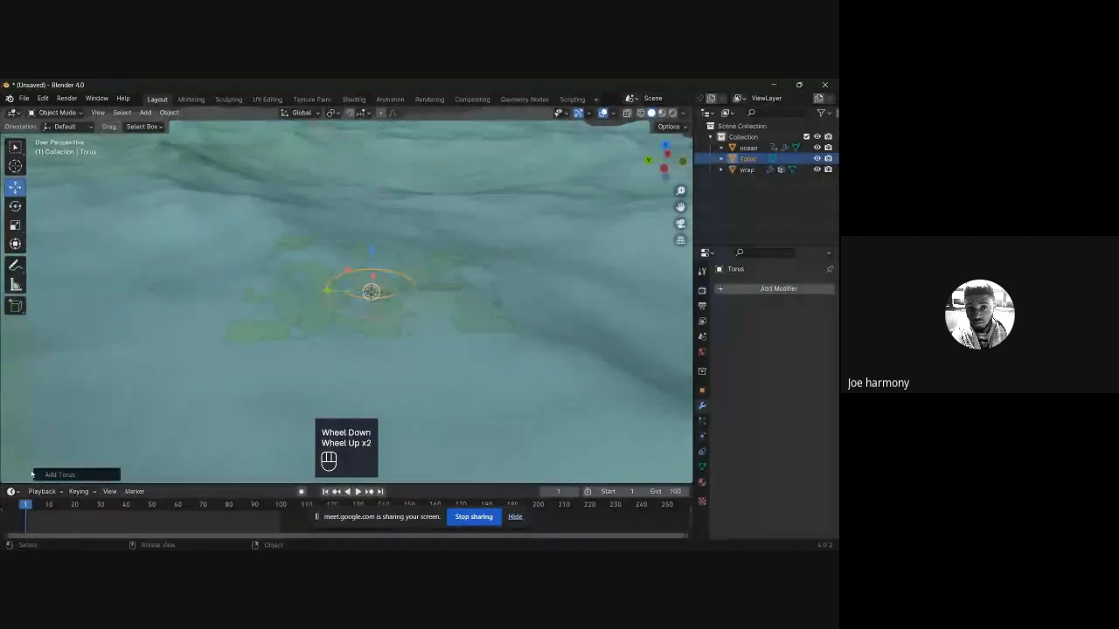
click(42, 474)
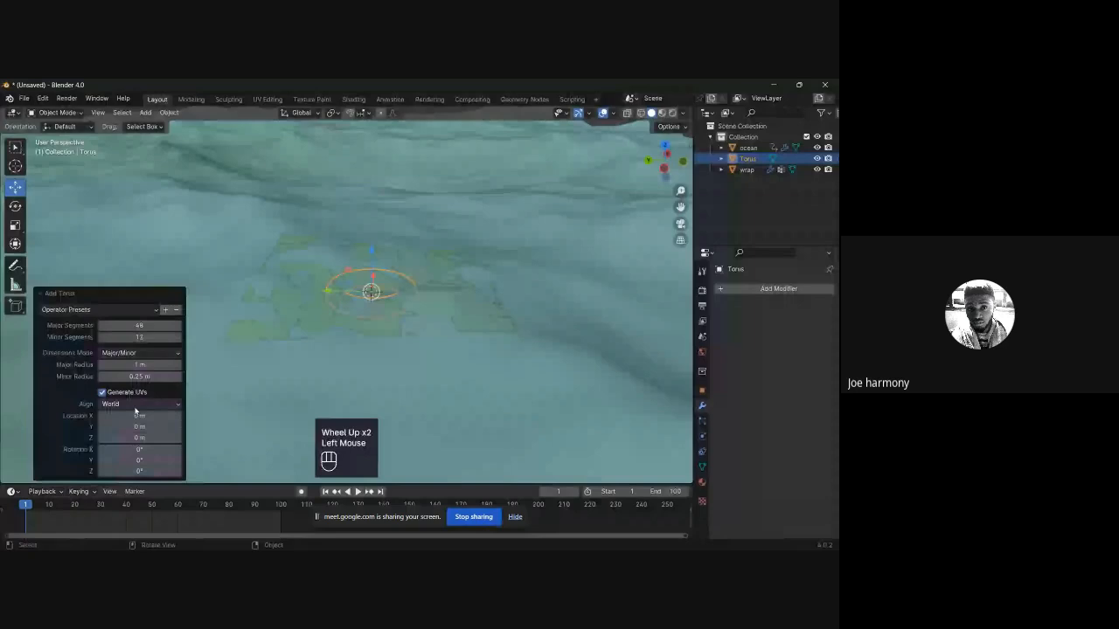
click(142, 340)
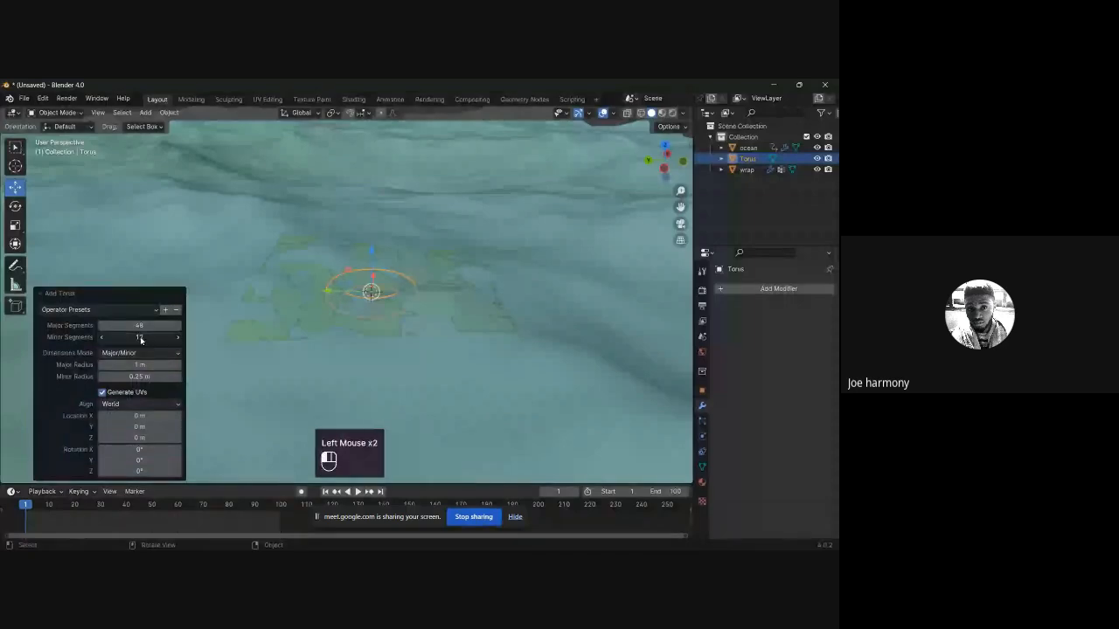
drag(140, 340, 147, 381)
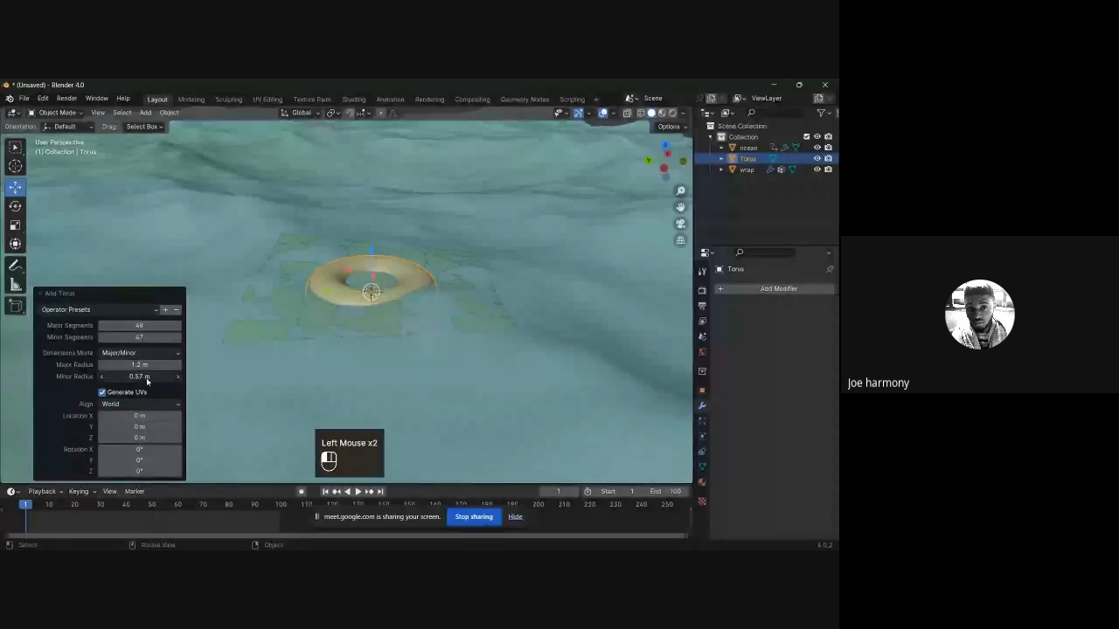
Step: Raise the torus about 0.49 m along Z so it sits on the ocean surface
middle_drag(316, 293, 362, 245)
drag(362, 244, 366, 214)
scroll(386, 265, up, 2)
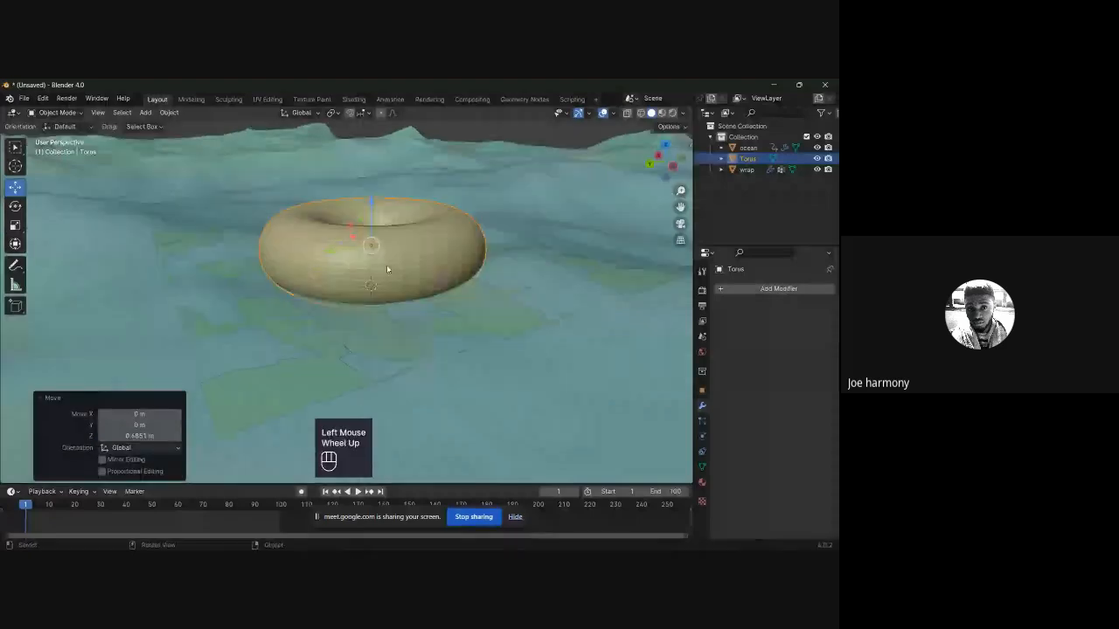
Step: Apply smooth shading to the torus with Auto Smooth at 30°
scroll(386, 265, down, 2)
scroll(412, 280, down, 4)
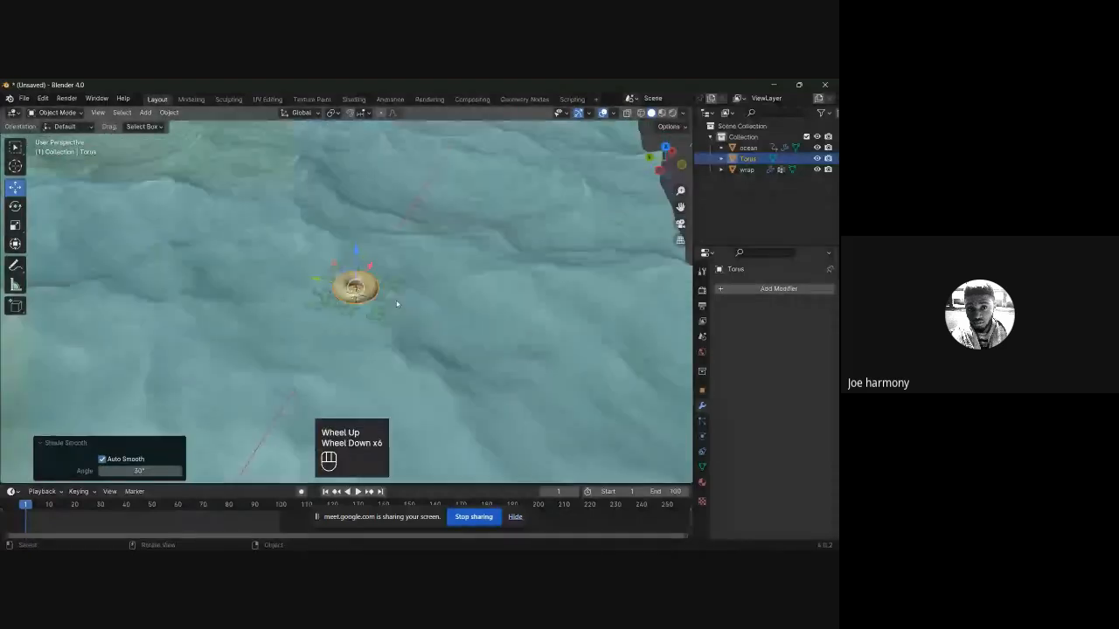
scroll(396, 303, up, 4)
middle_drag(397, 302, 456, 325)
scroll(457, 324, down, 1)
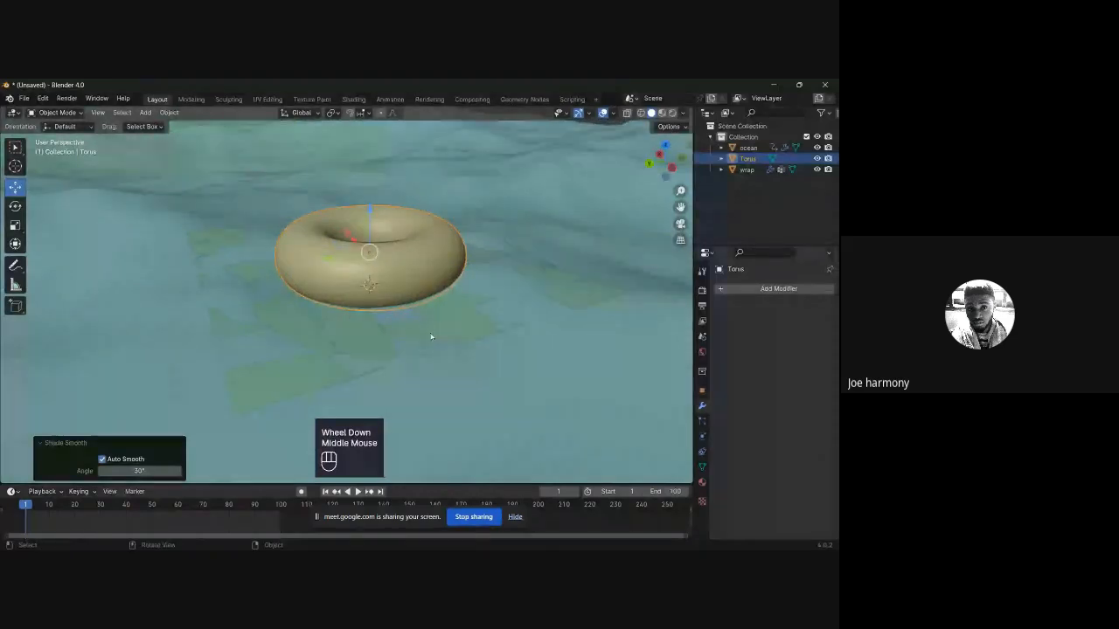
Step: Add a Child Of constraint to the torus with the wrap plane as its target
double_click(702, 452)
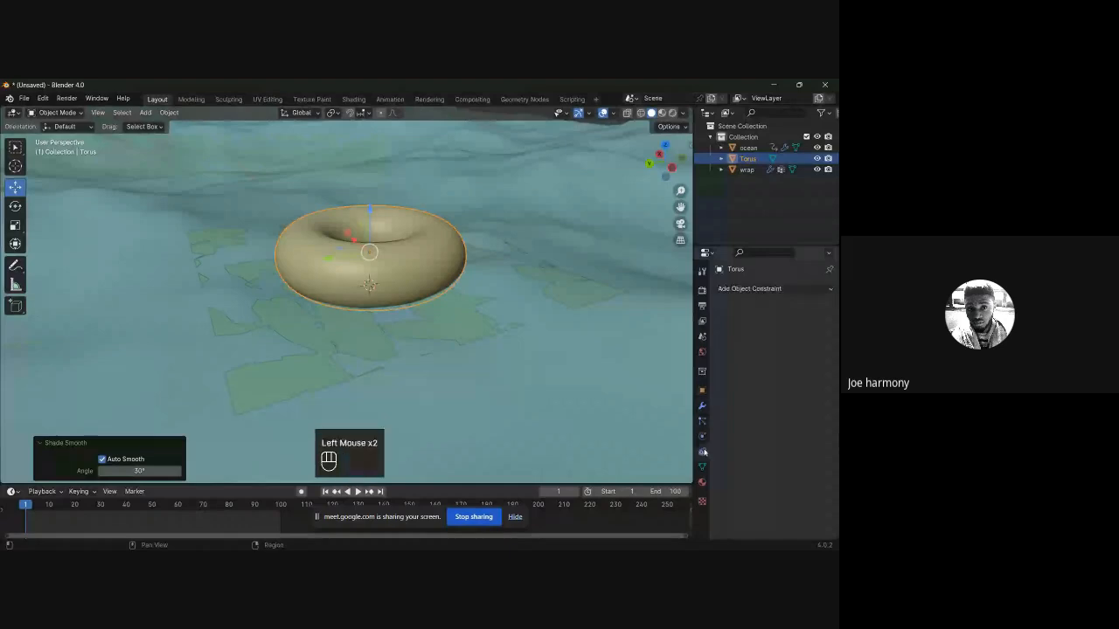
click(763, 291)
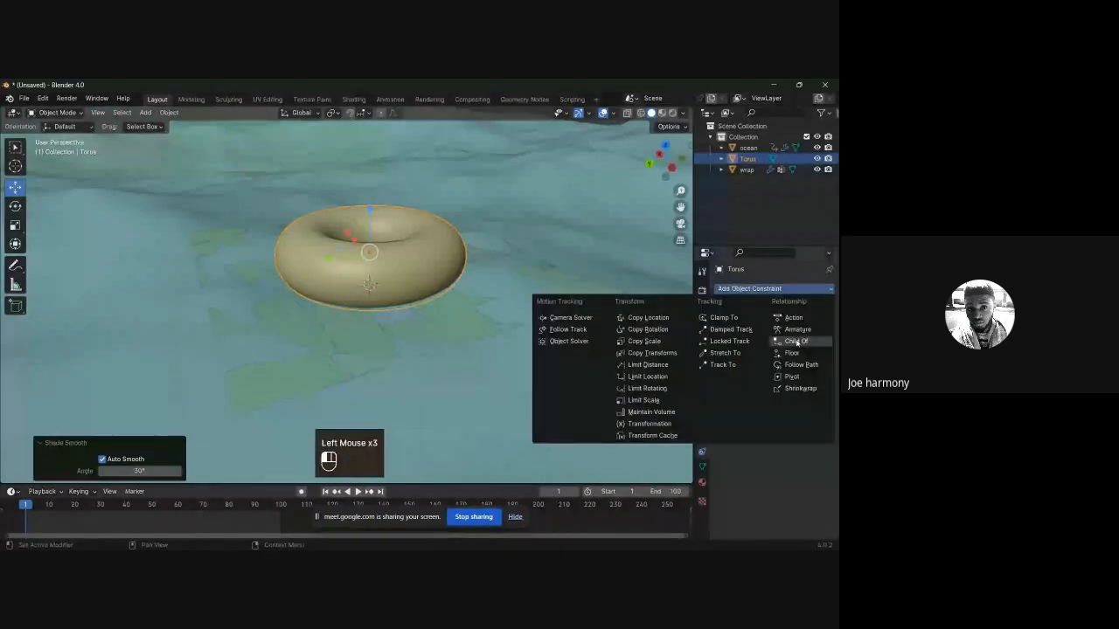
click(796, 342)
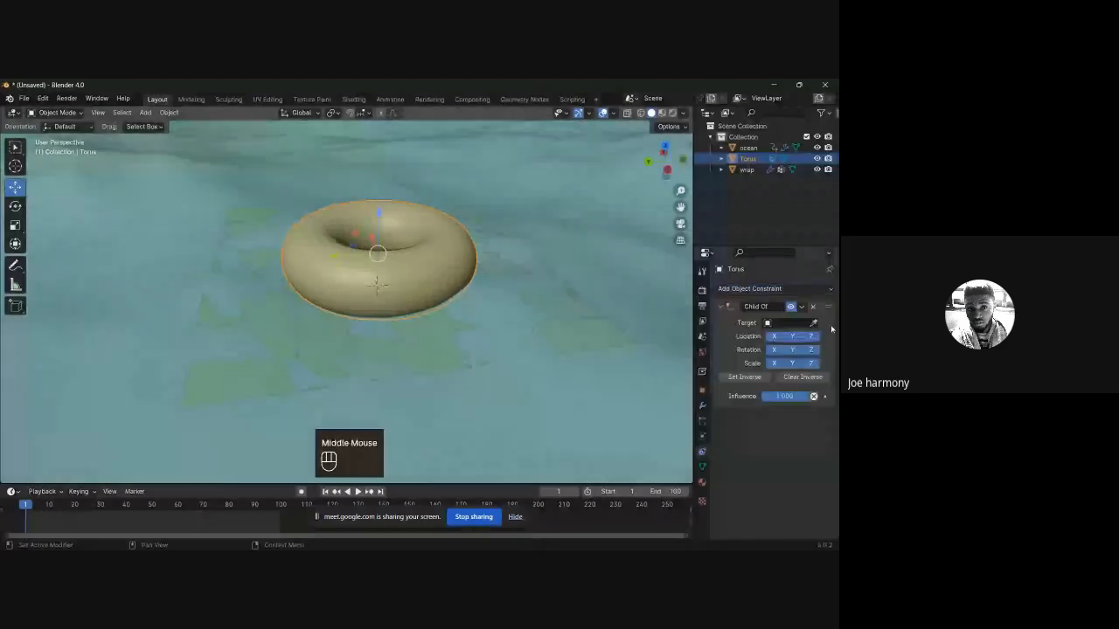
click(814, 324)
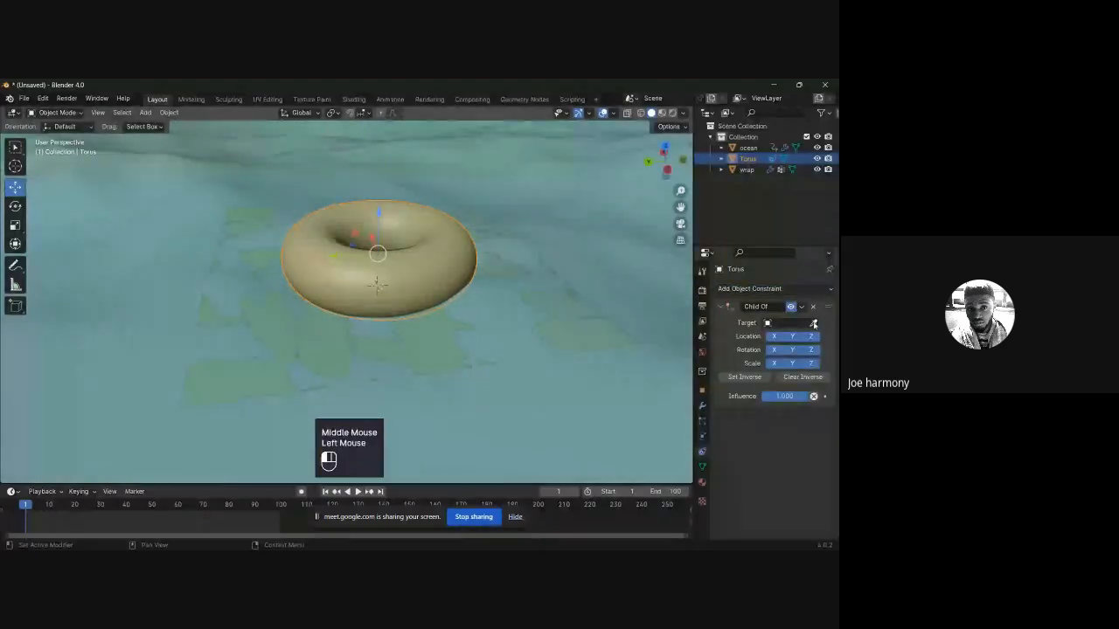
click(568, 330)
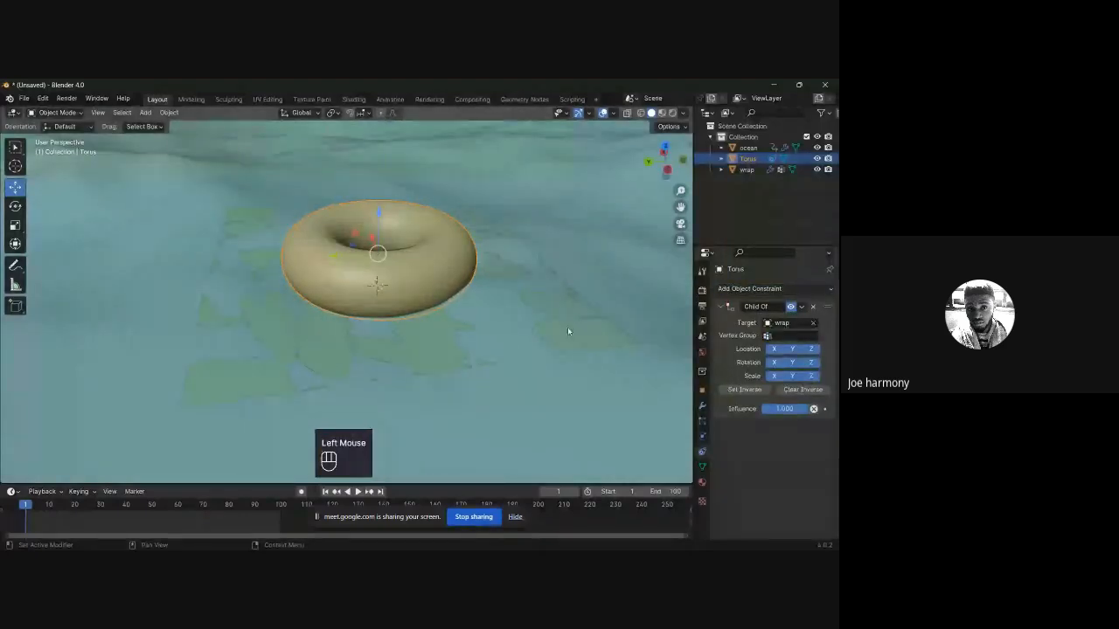
Step: Create a vertex group on the torus, assign all of its vertices to it and return to Object Mode
scroll(568, 330, down, 3)
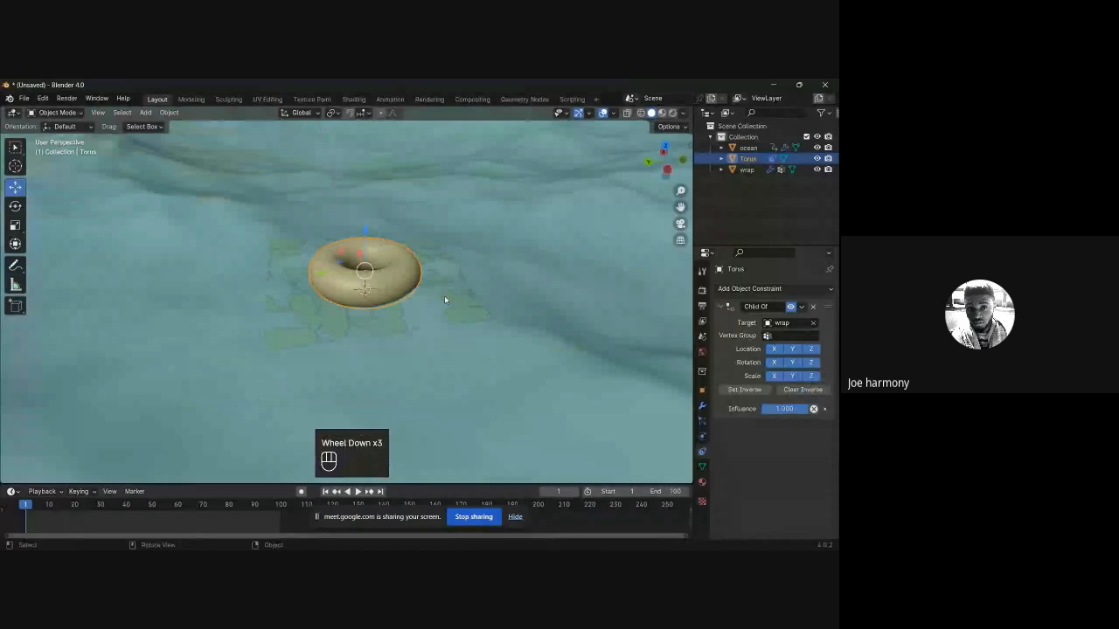
scroll(444, 299, up, 3)
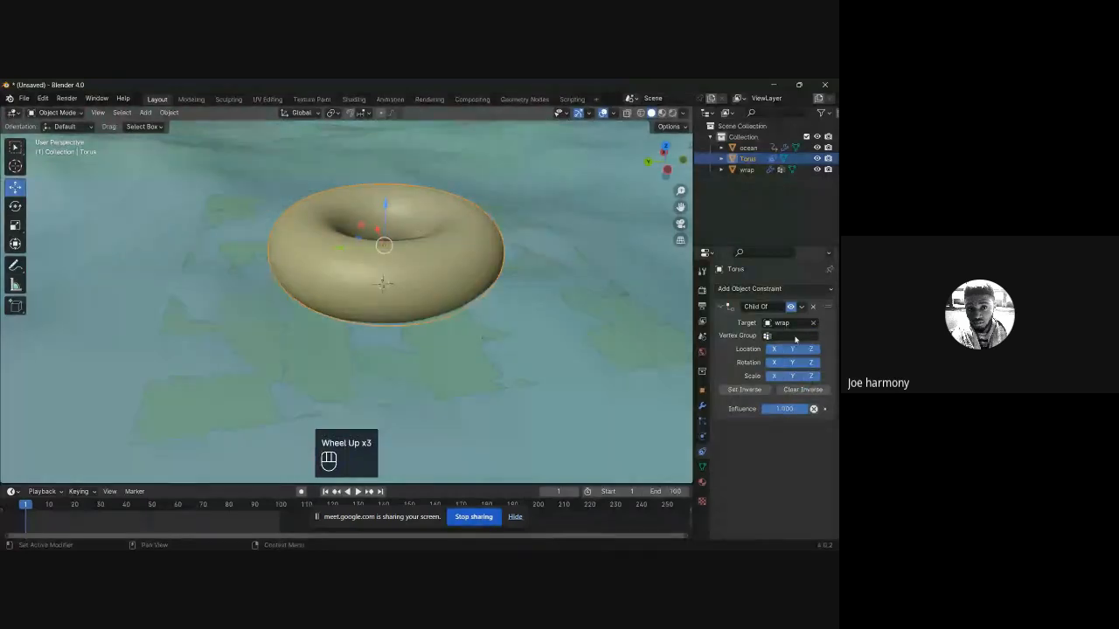
click(463, 271)
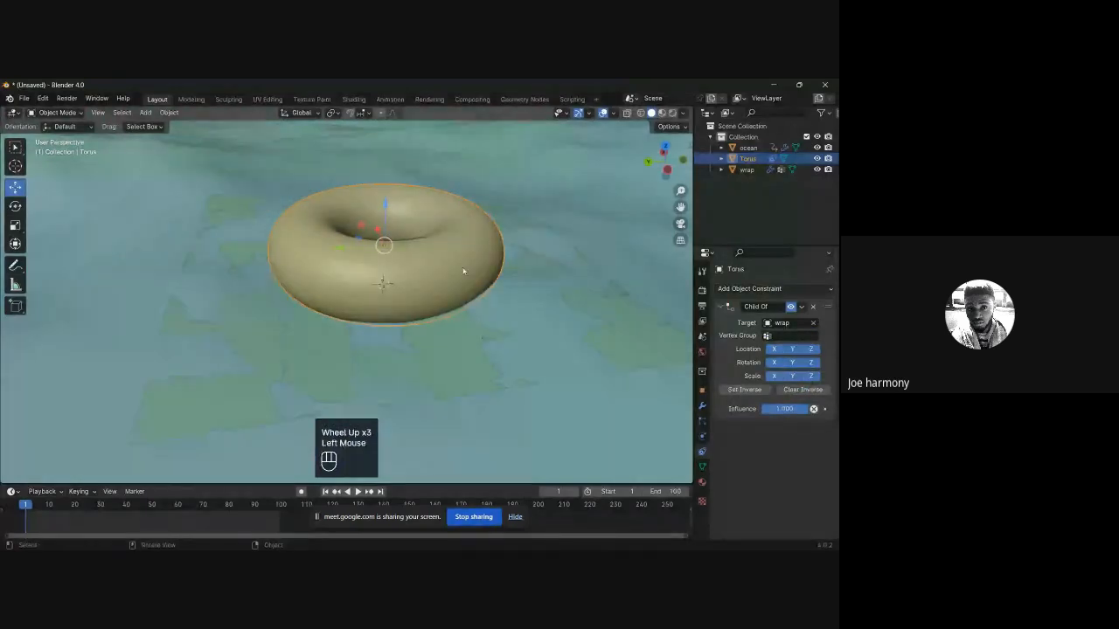
click(463, 271)
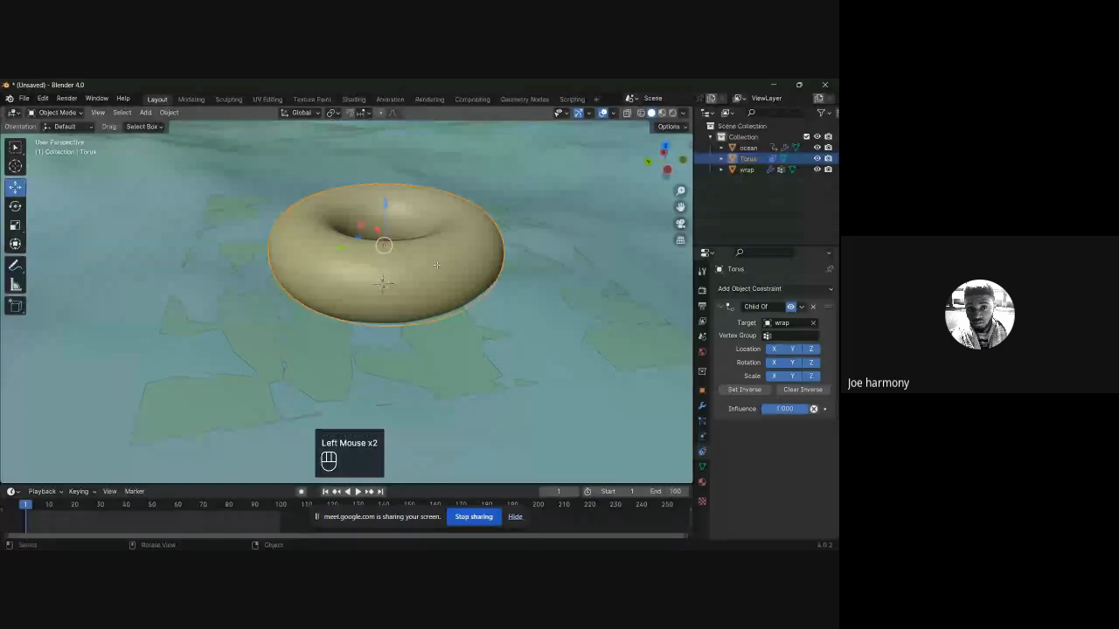
key(Tab)
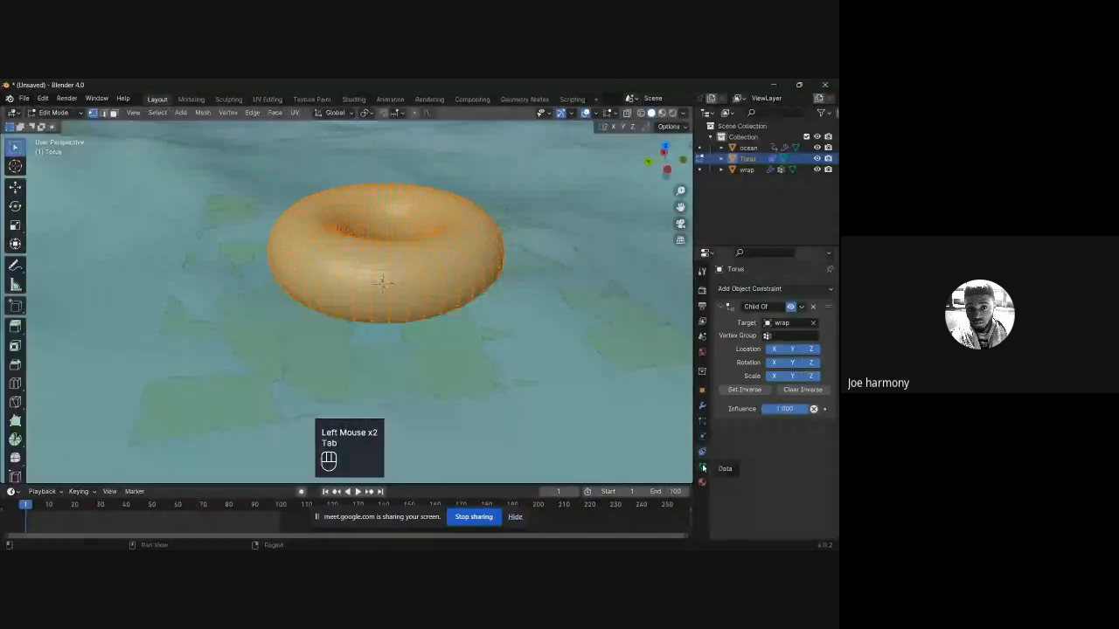
click(703, 467)
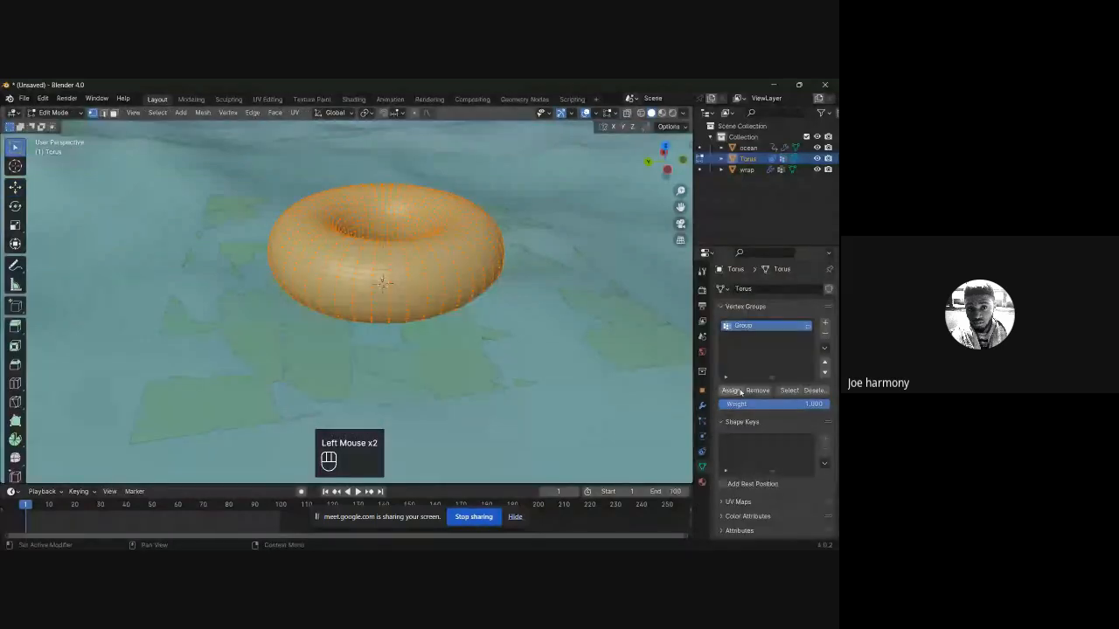
click(734, 390)
key(Tab)
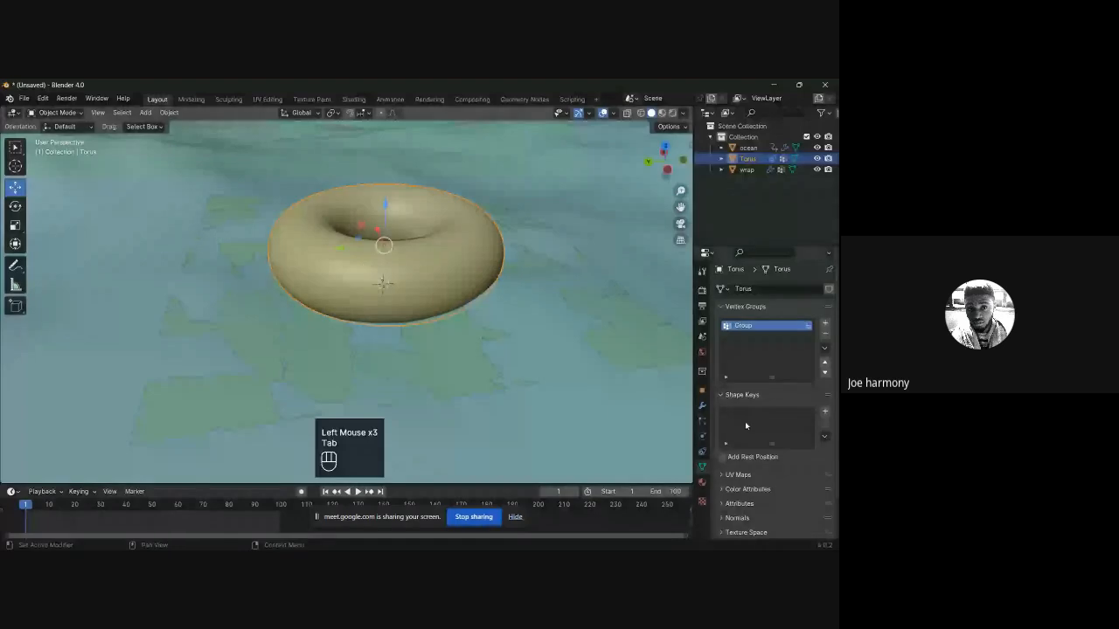
Step: Assign the vertex group "Group" to the torus's Child Of constraint and set the constraint's inverse
click(702, 452)
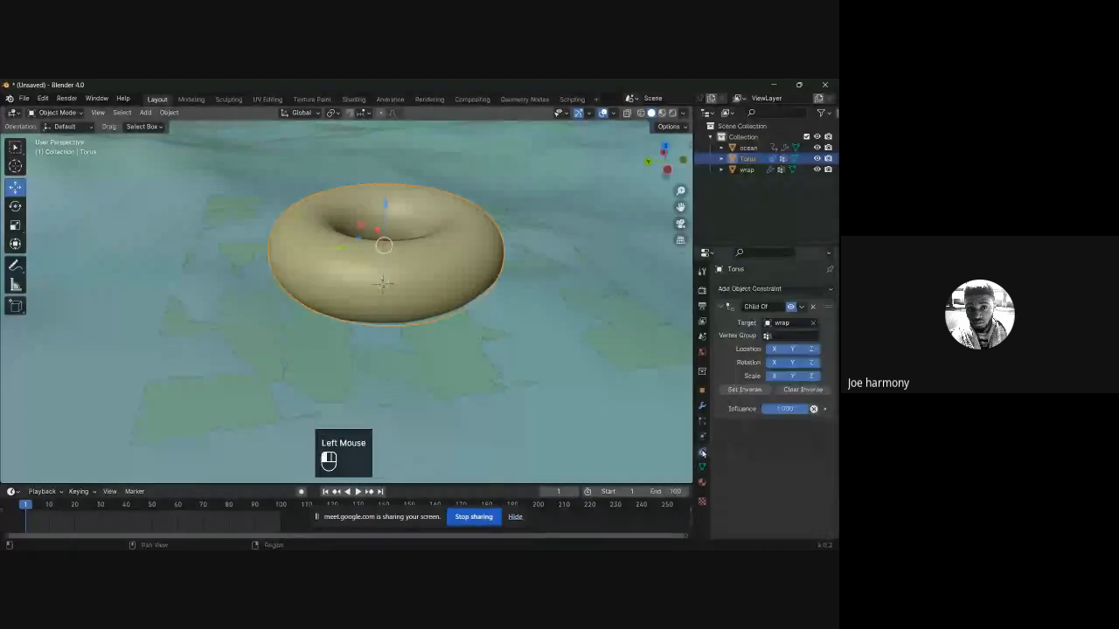
click(791, 336)
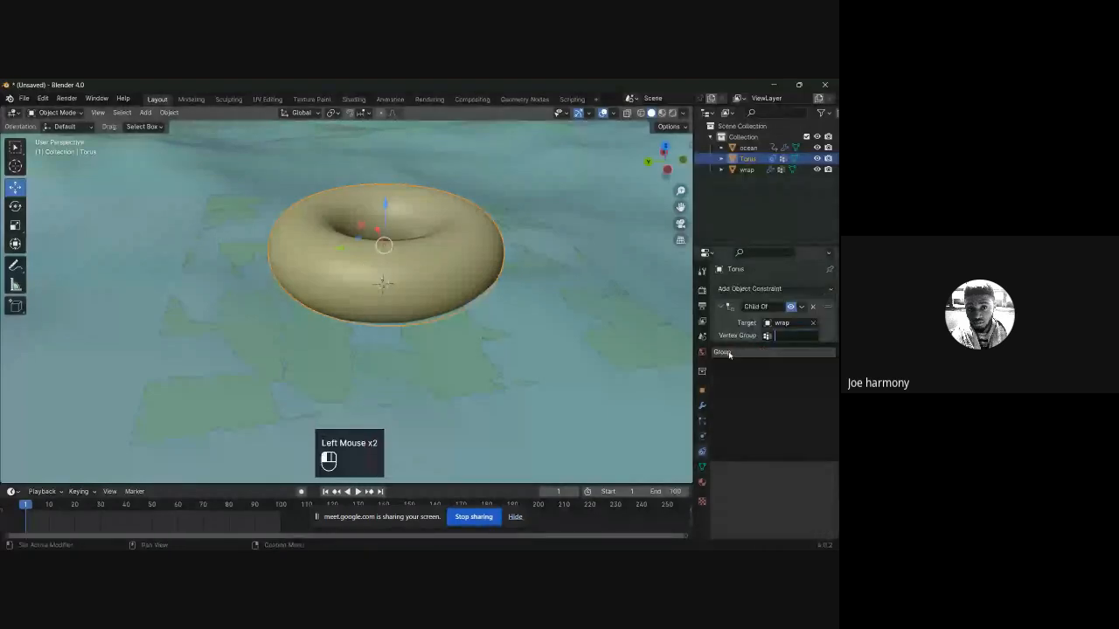
click(729, 352)
scroll(430, 264, down, 3)
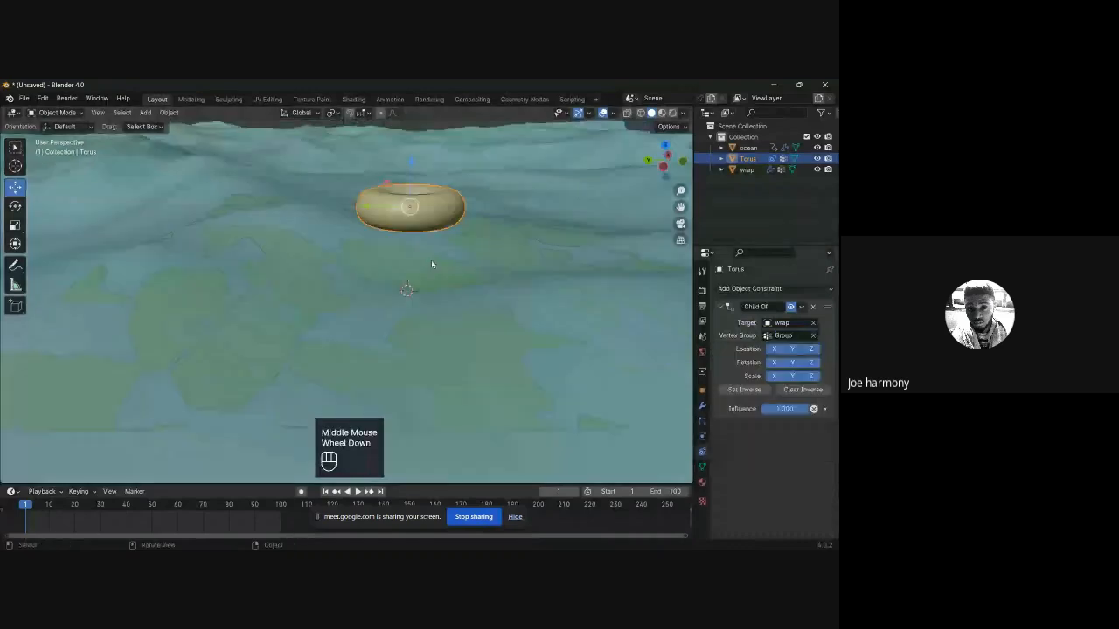
scroll(432, 262, down, 1)
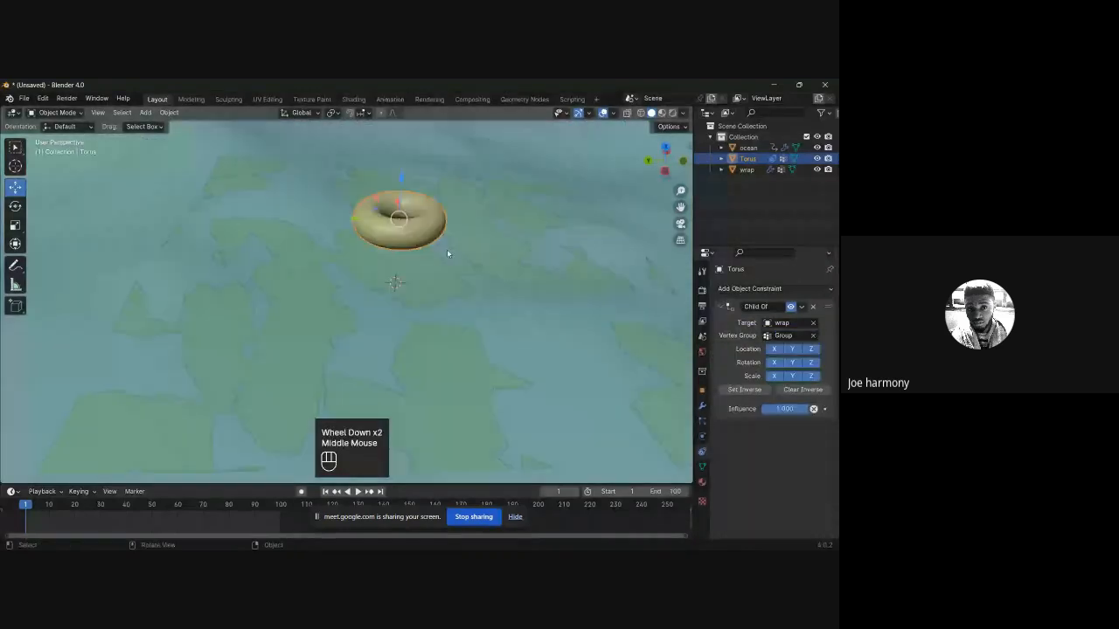
middle_drag(447, 254, 449, 236)
scroll(448, 236, up, 1)
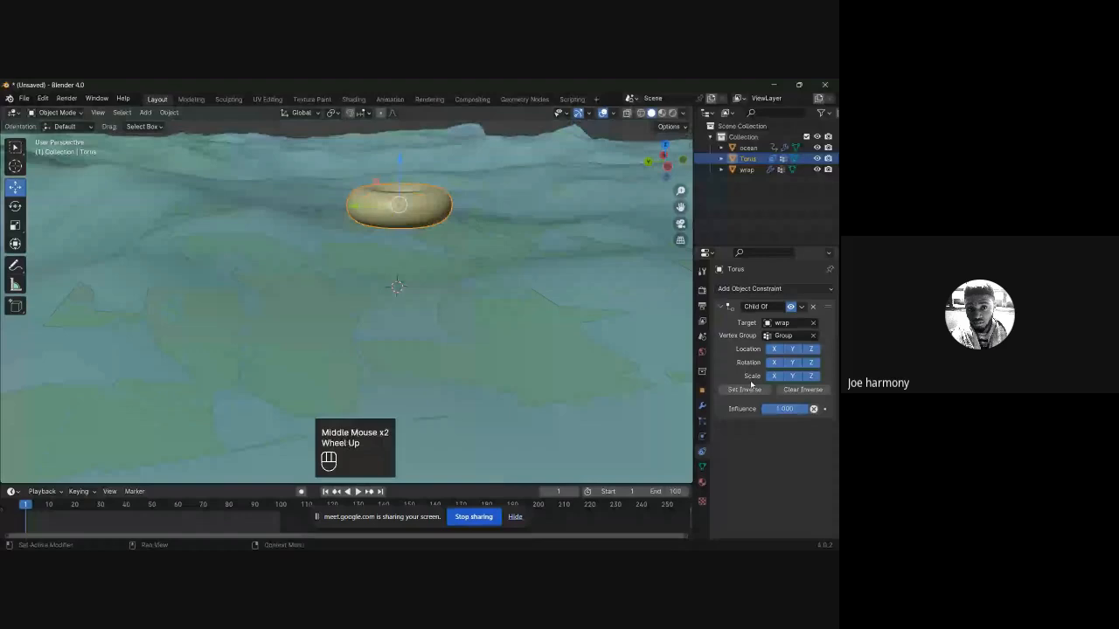
click(747, 389)
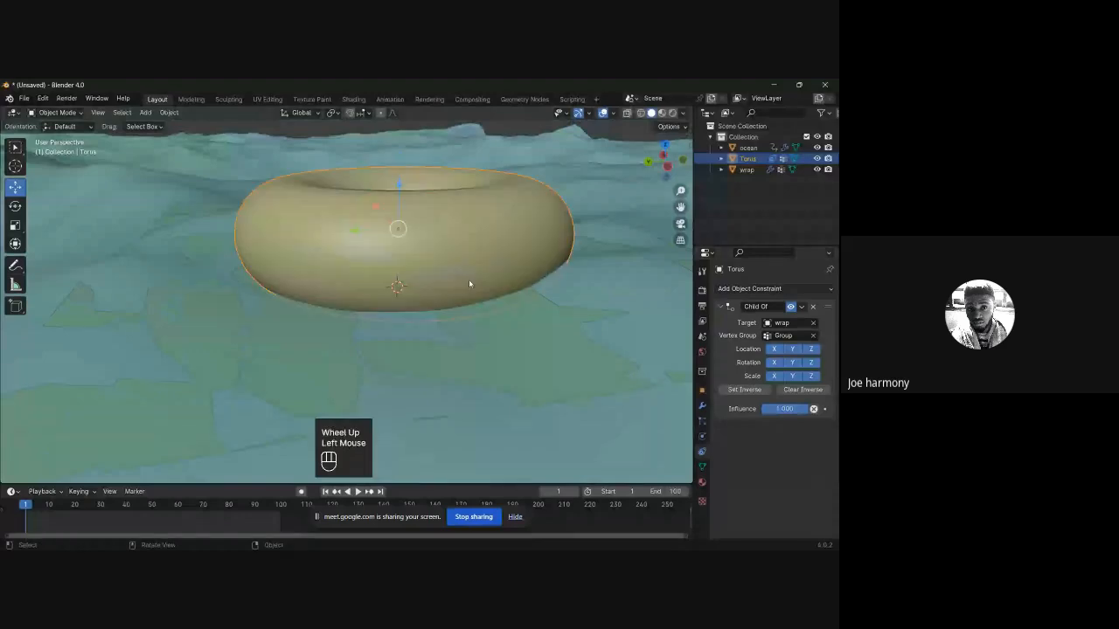
Step: Play the animation to check how the torus follows the waves, then stop playback
scroll(469, 284, down, 1)
middle_drag(469, 284, 463, 307)
scroll(389, 357, down, 1)
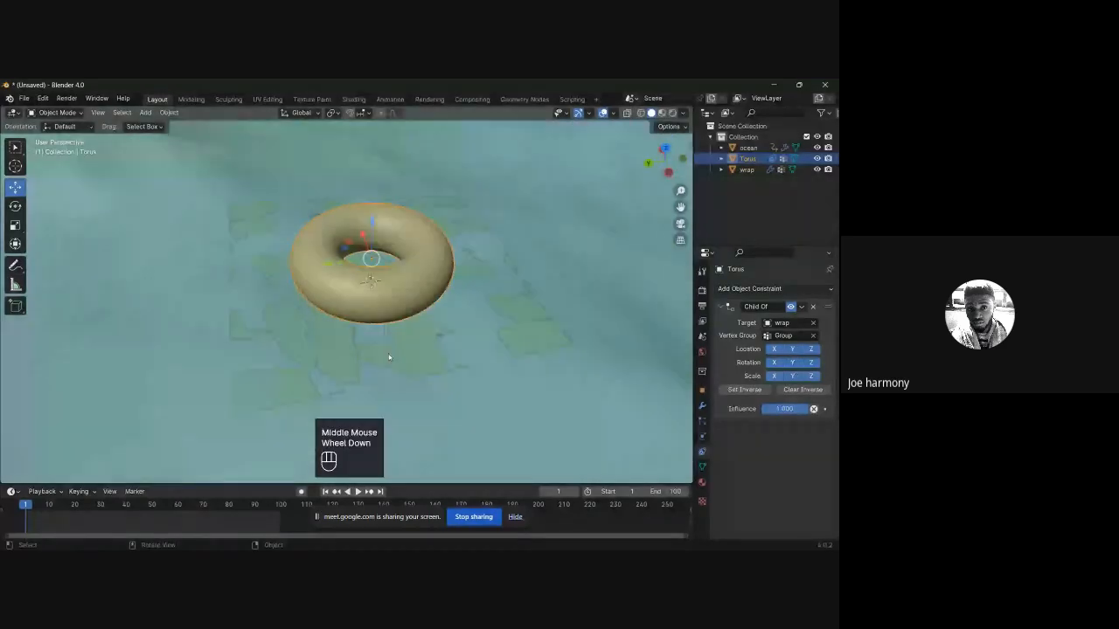
key(space)
middle_drag(388, 356, 405, 310)
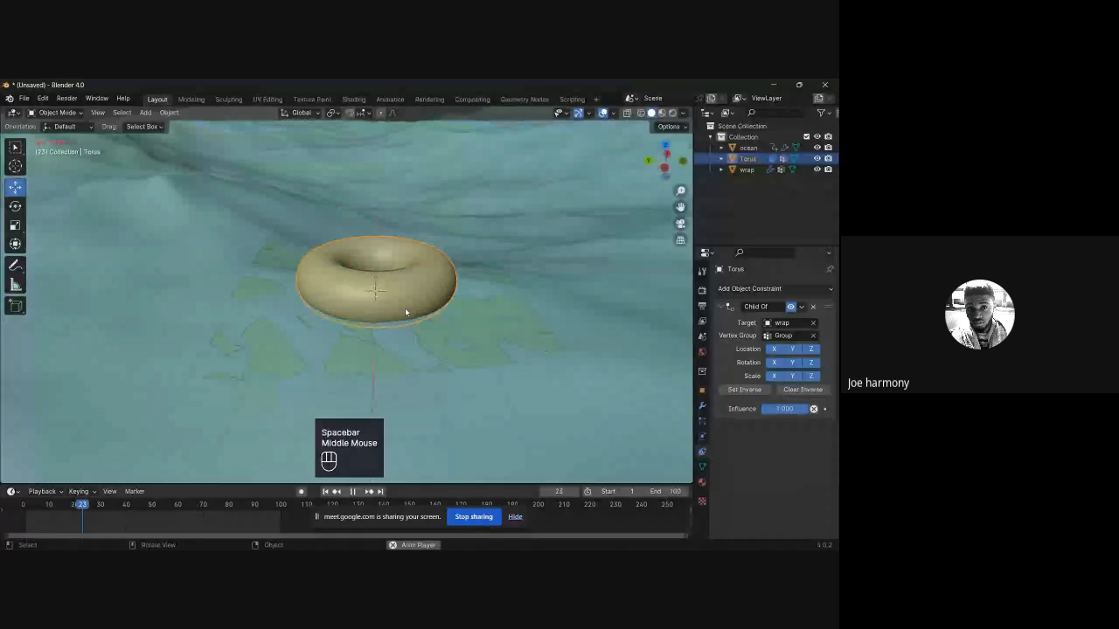
scroll(428, 325, down, 2)
scroll(412, 330, up, 2)
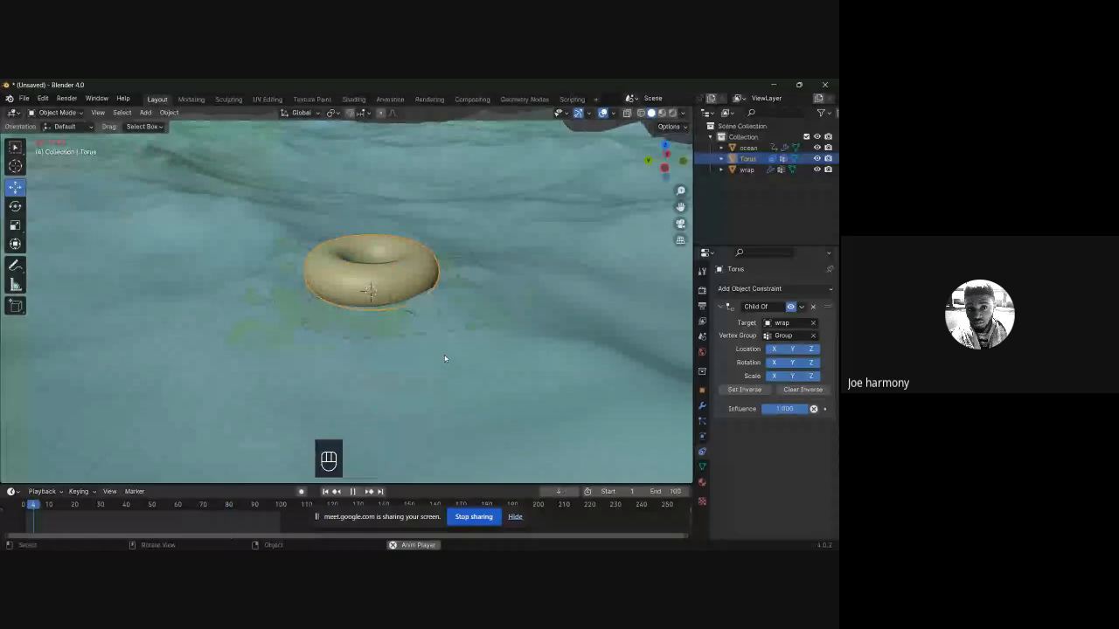
scroll(419, 327, down, 2)
scroll(399, 302, up, 3)
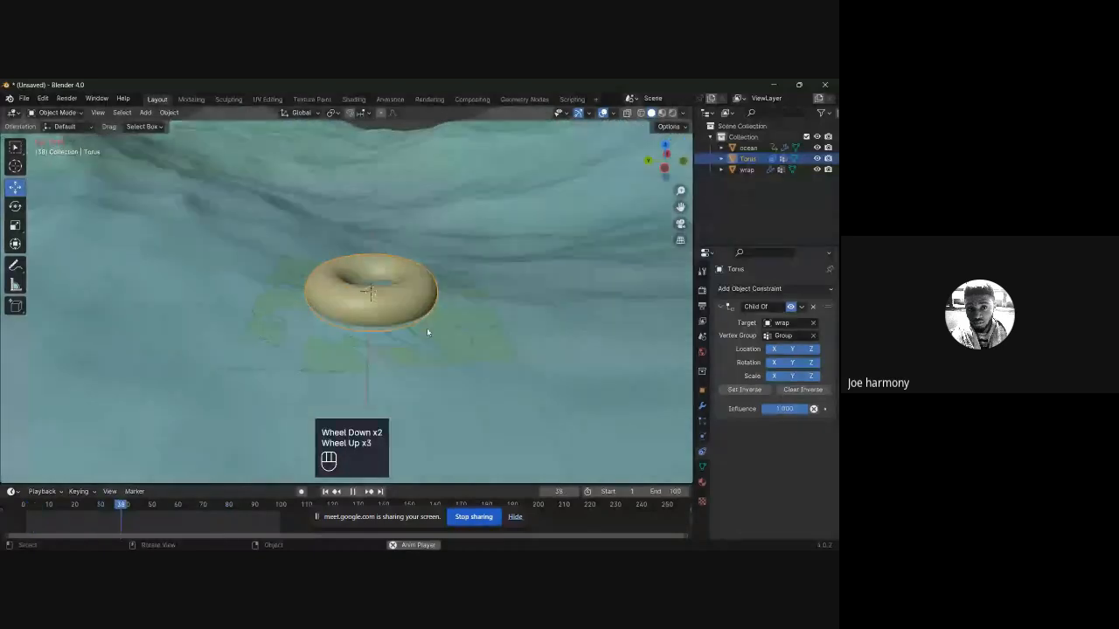
click(418, 351)
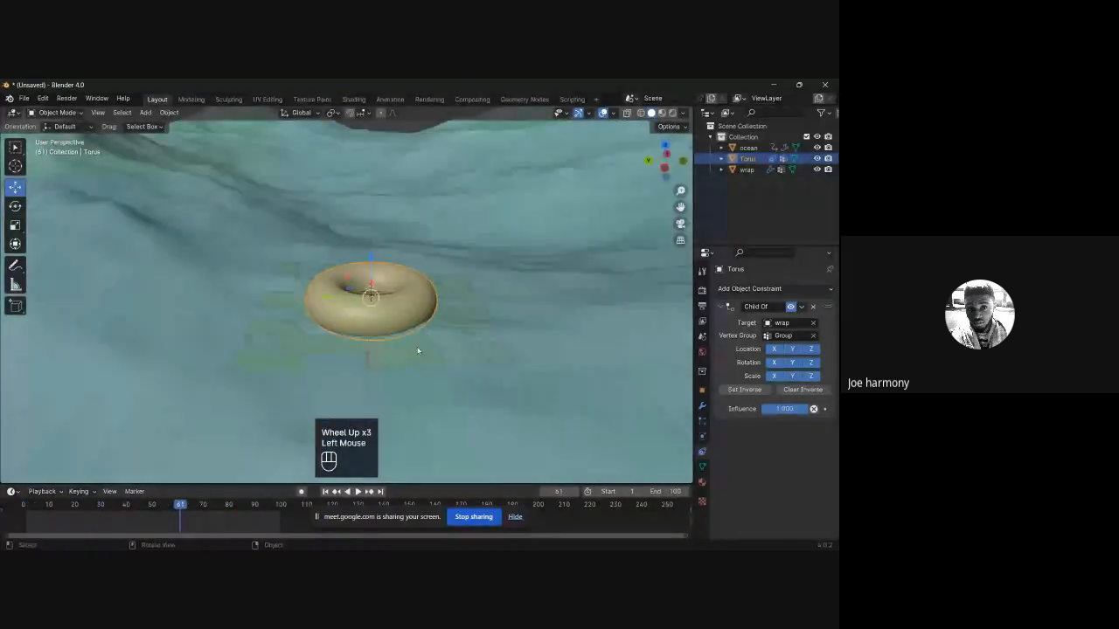
Step: Hide the wrap plane in the viewport and disable it in renders
click(817, 170)
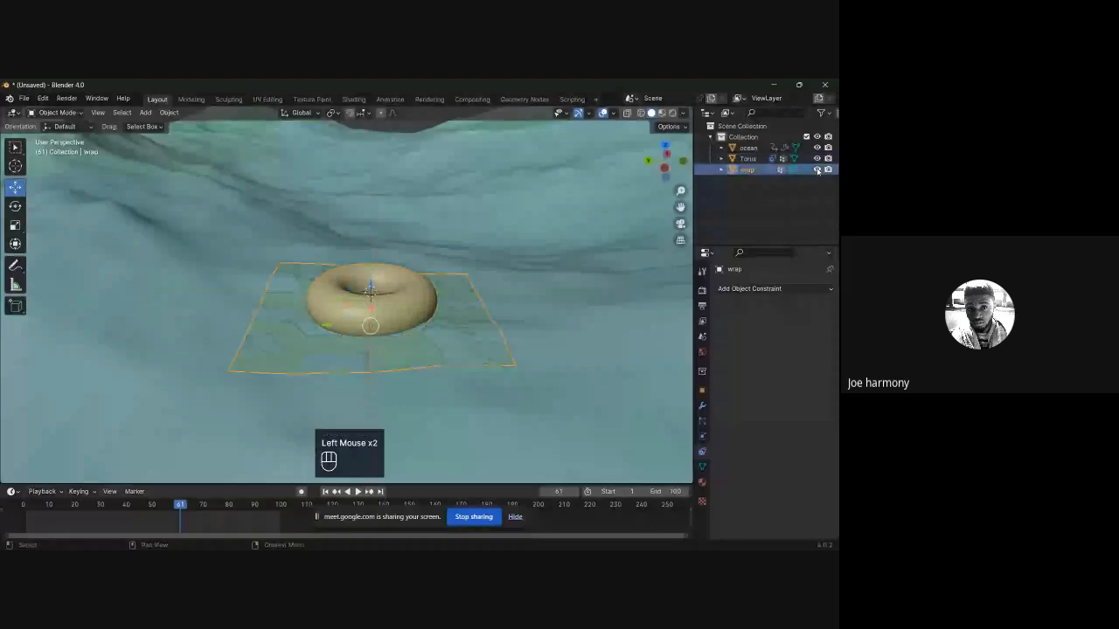
click(817, 169)
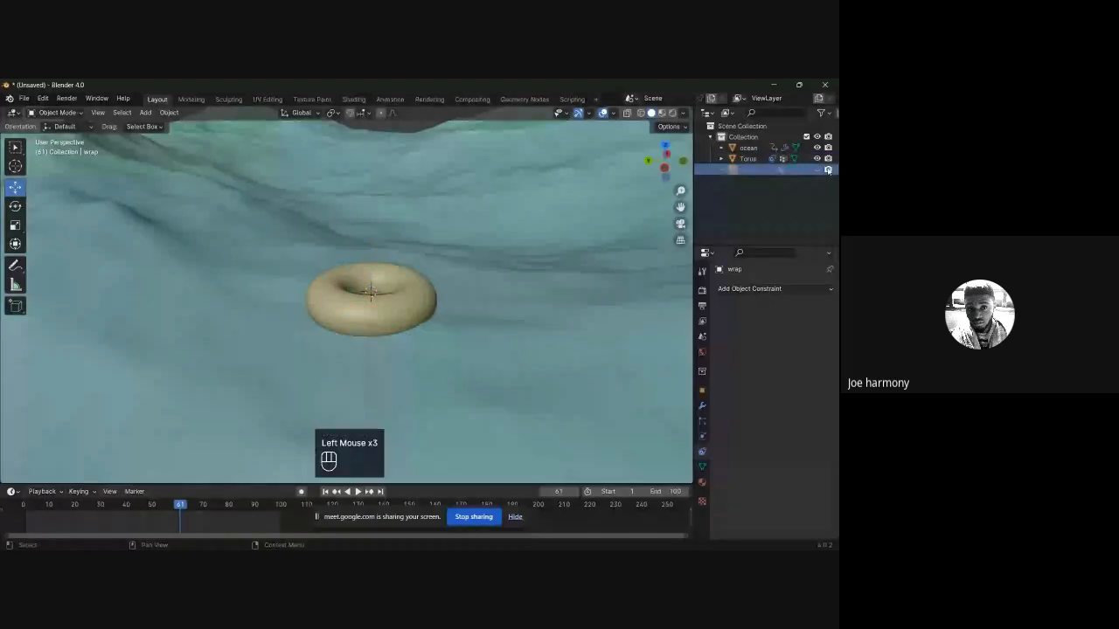
click(827, 170)
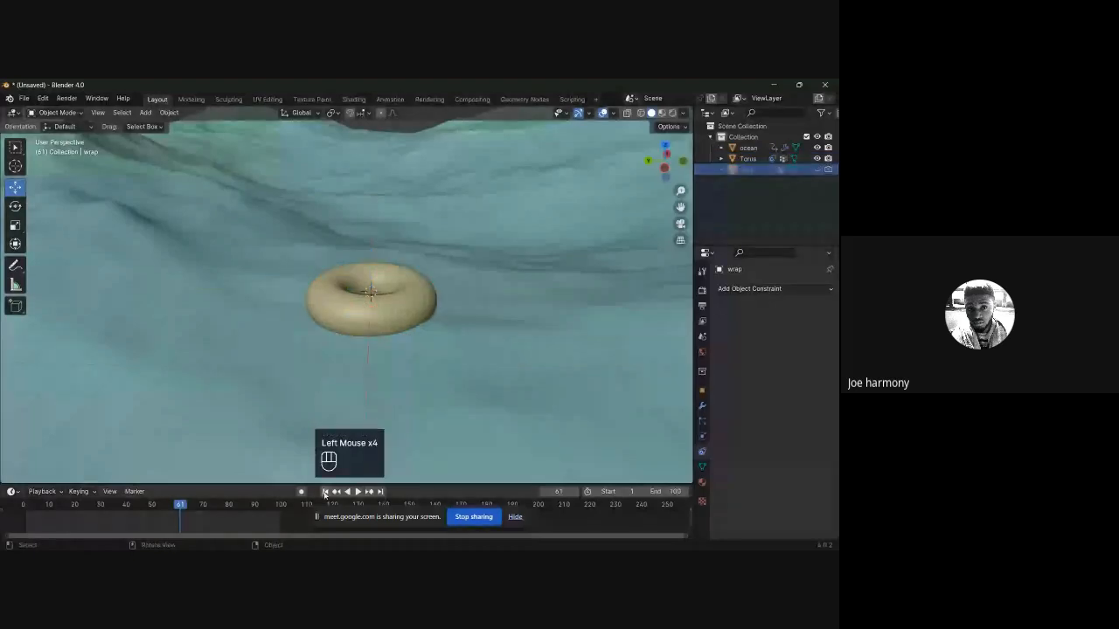
Step: Replay the animation from the first frame, check the torus's floating motion from several angles, and stop playback
click(324, 492)
key(space)
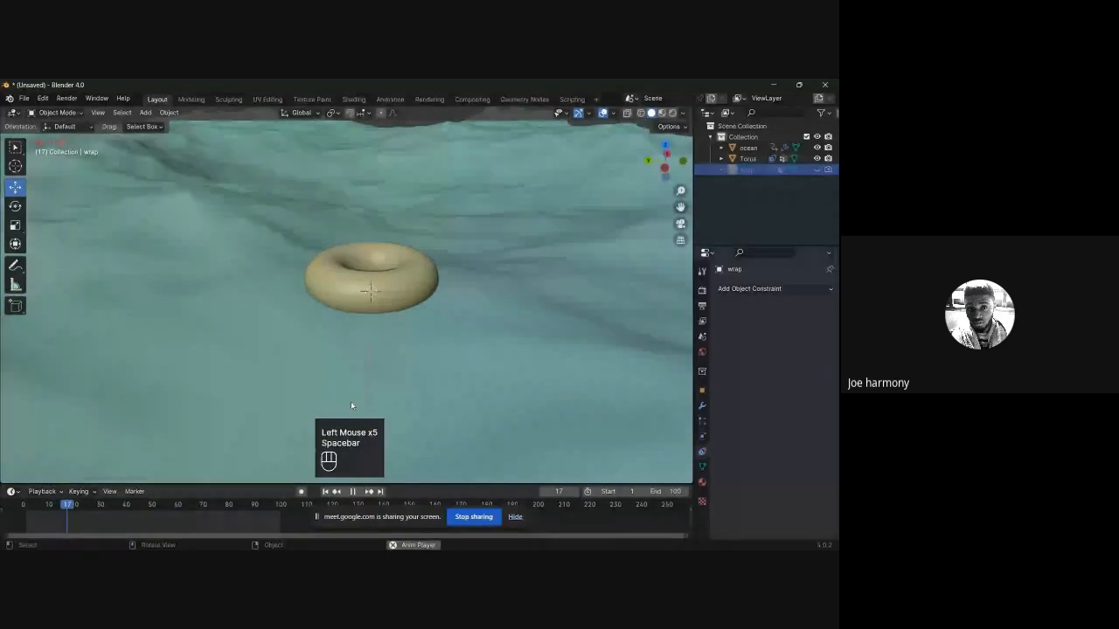
middle_drag(351, 406, 341, 312)
scroll(369, 301, up, 2)
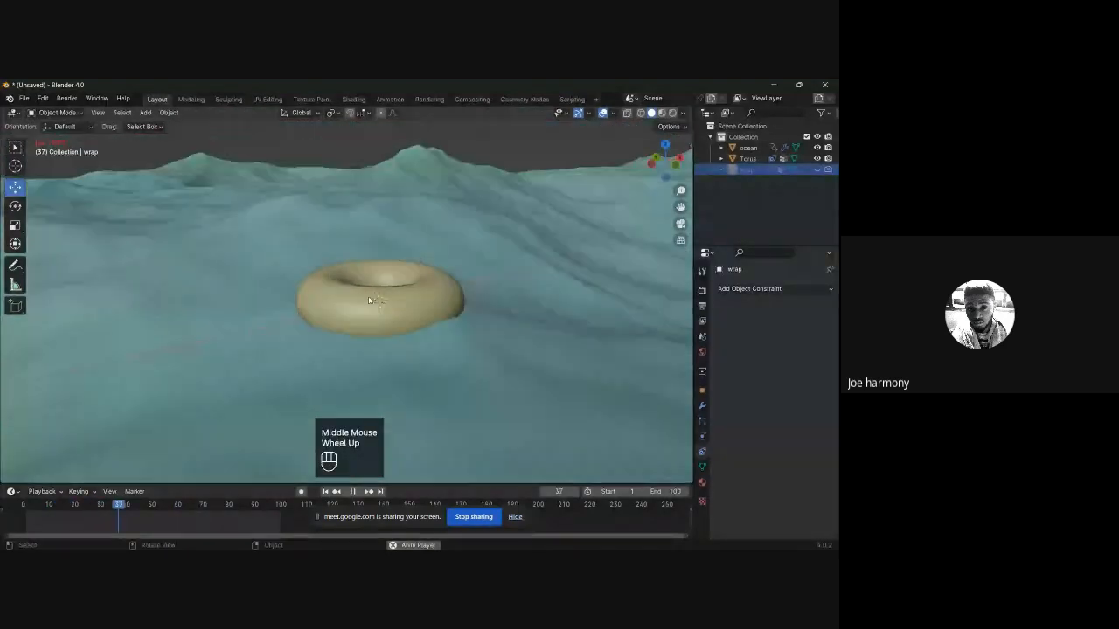
scroll(382, 317, down, 2)
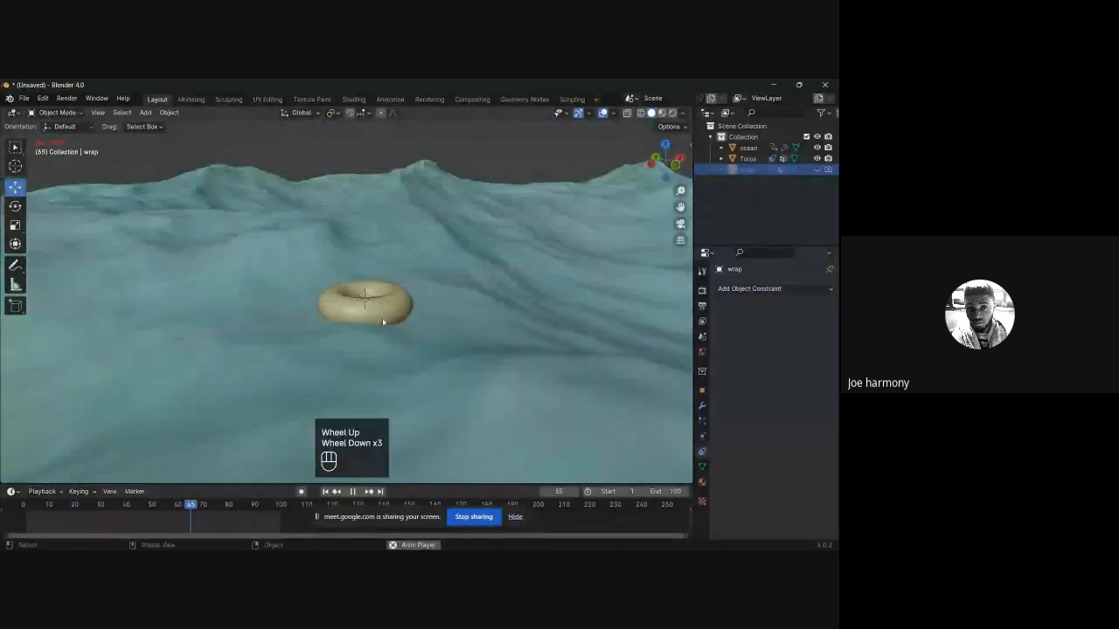
scroll(382, 317, down, 3)
mouse_move(381, 317)
middle_down()
mouse_move(420, 327)
mouse_move(395, 317)
middle_up()
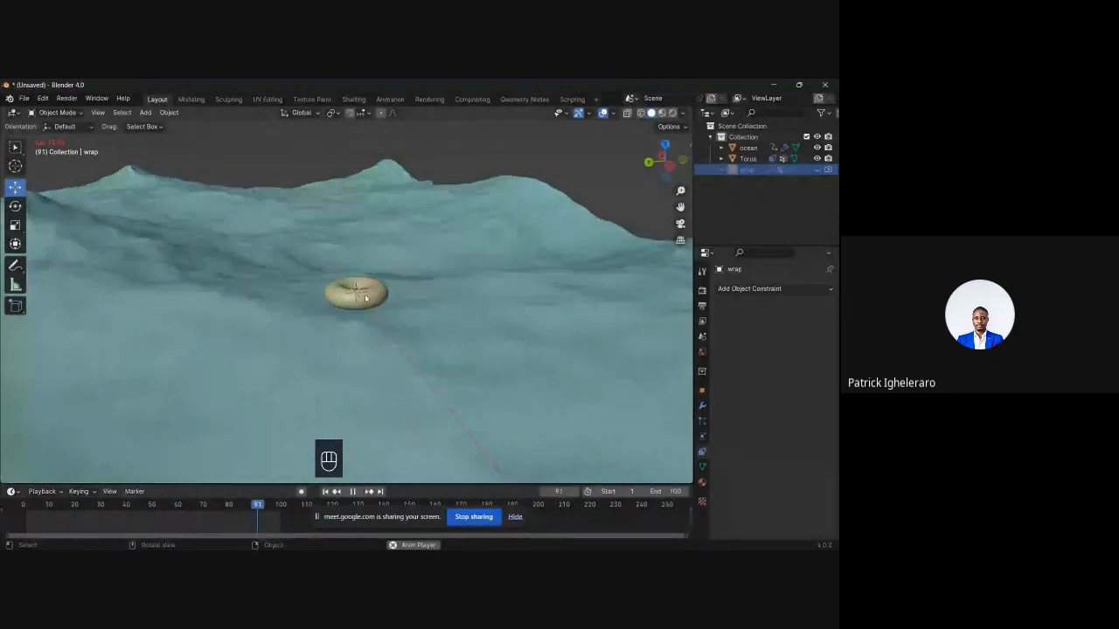
scroll(376, 299, up, 2)
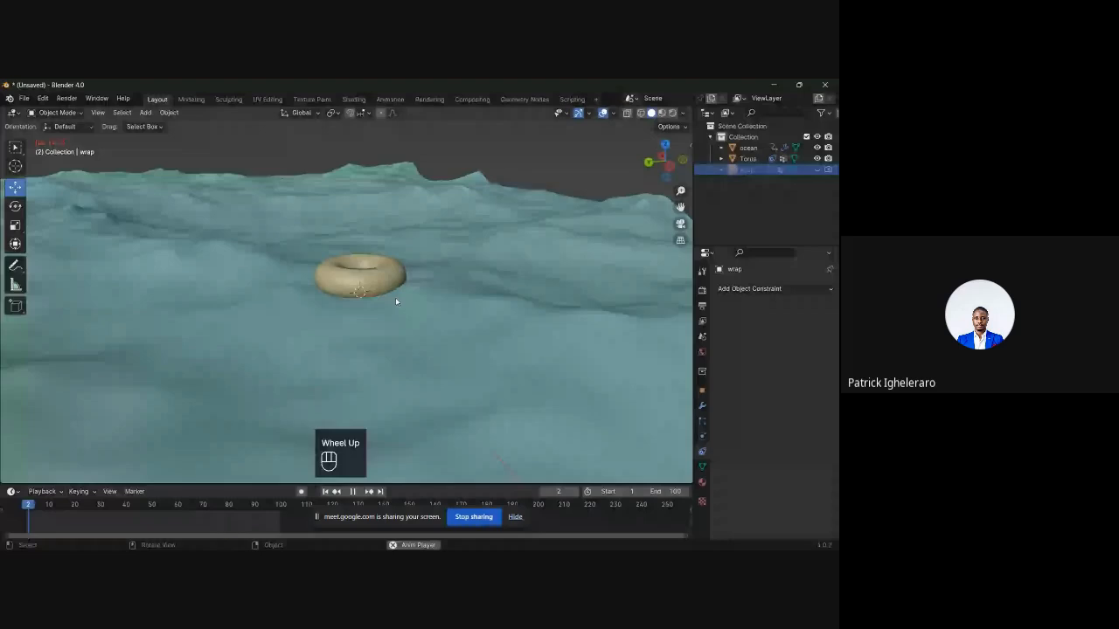
scroll(395, 299, up, 1)
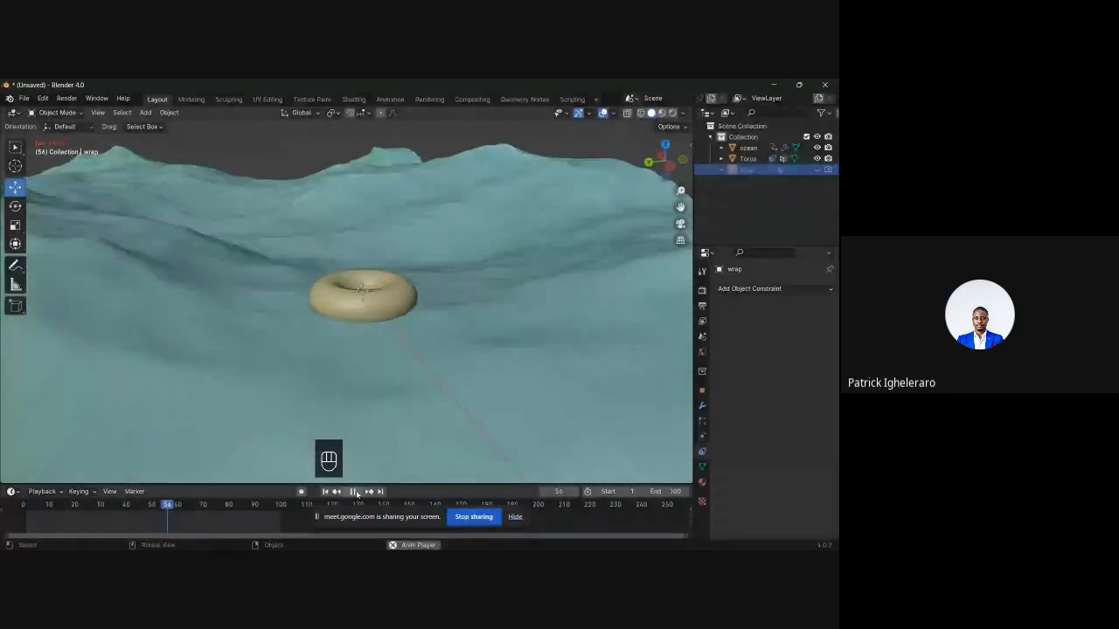
click(354, 492)
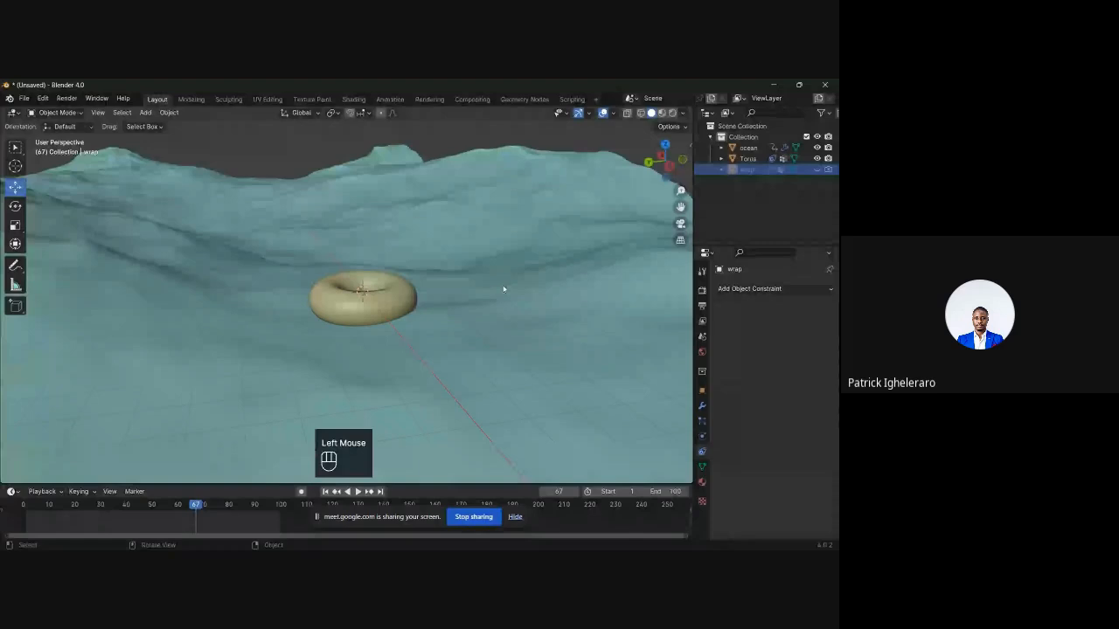
mouse_move(733, 530)
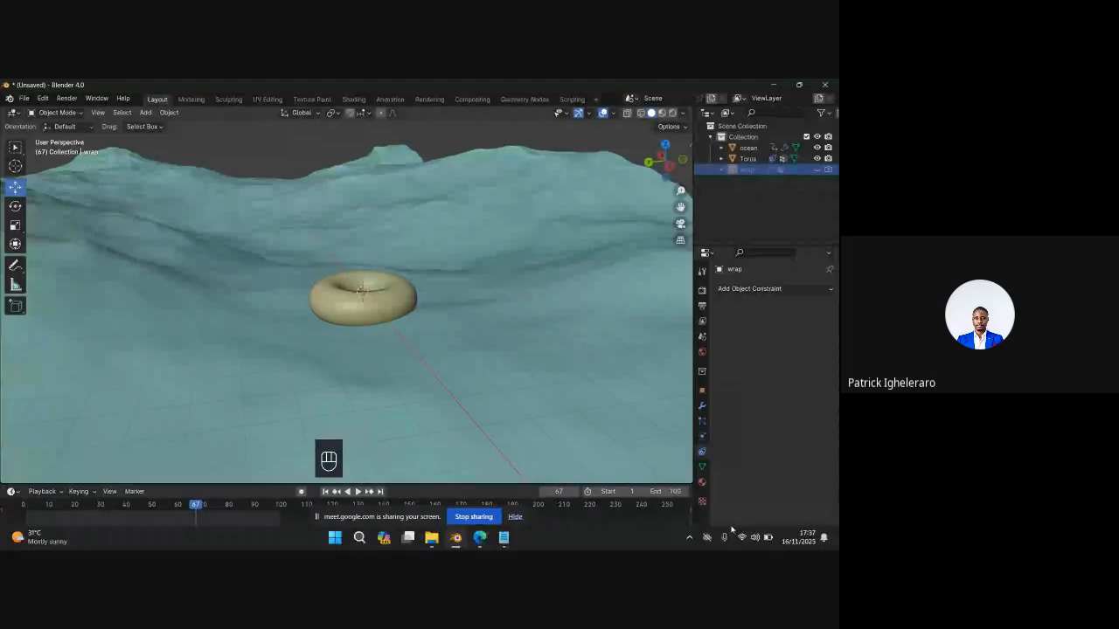
click(755, 539)
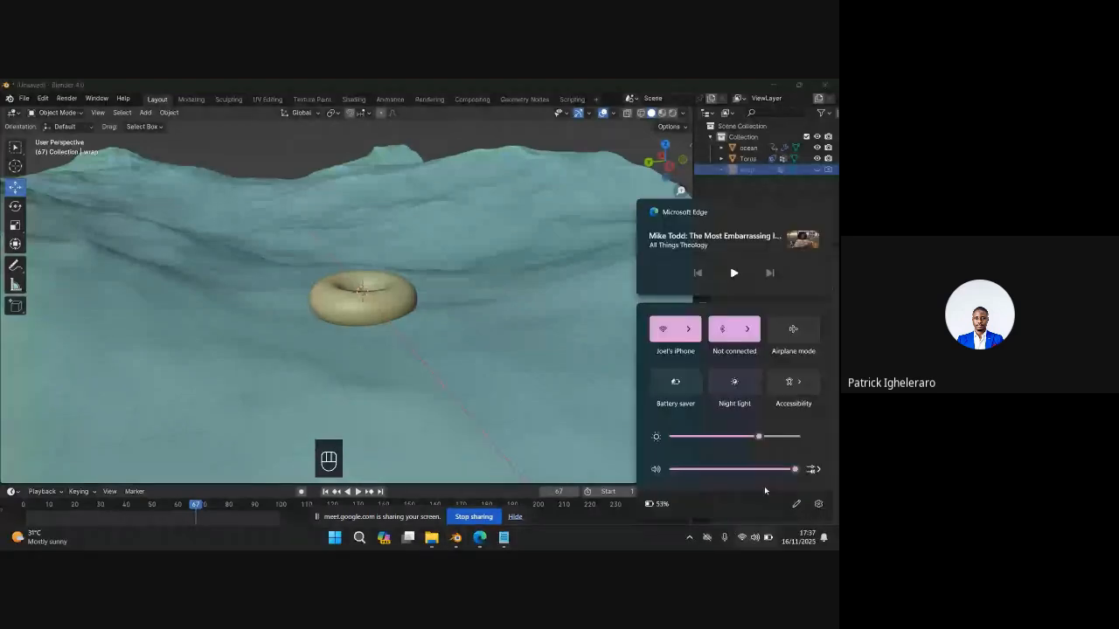
click(533, 82)
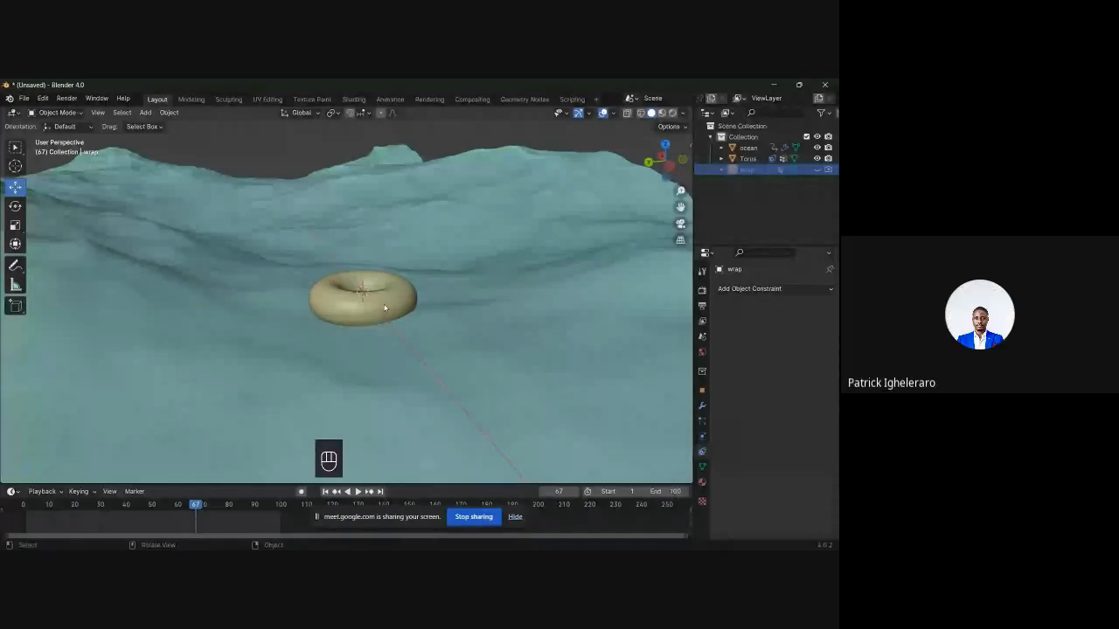
Step: Select the torus and examine how it sits on the ocean surface from near and far viewpoints
click(389, 310)
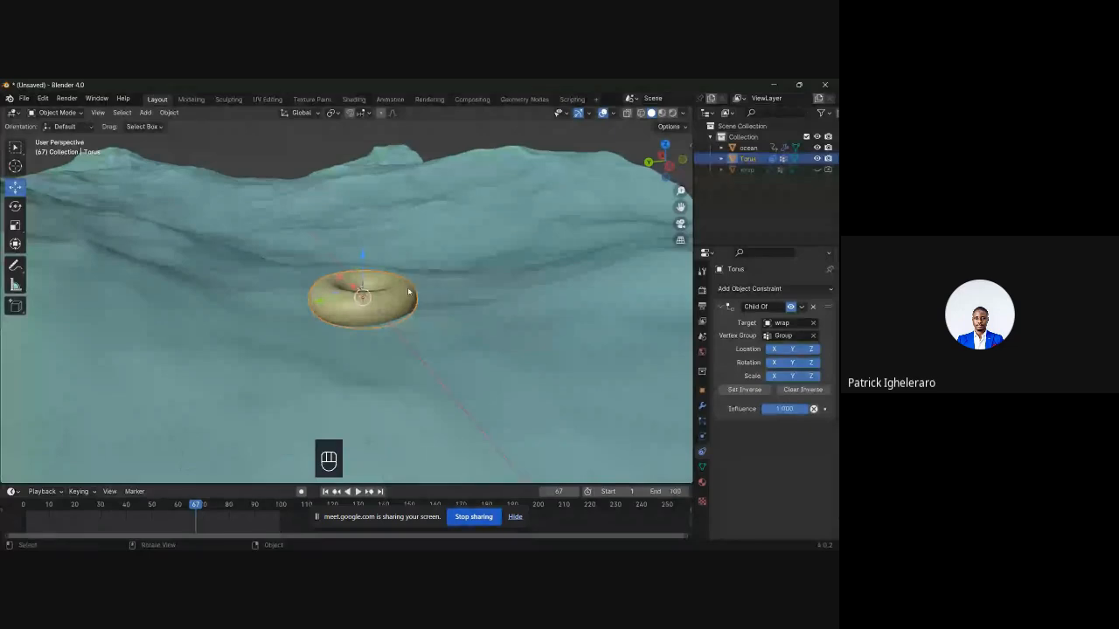
scroll(408, 291, down, 2)
middle_drag(408, 291, 366, 299)
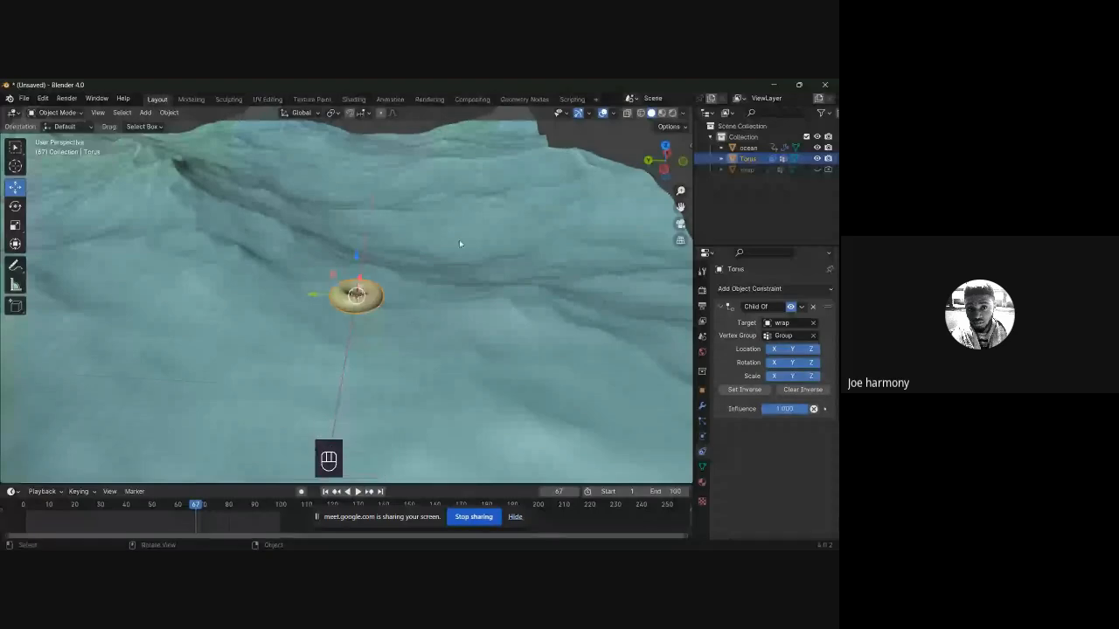
middle_drag(460, 243, 423, 307)
scroll(423, 308, up, 2)
scroll(423, 308, down, 2)
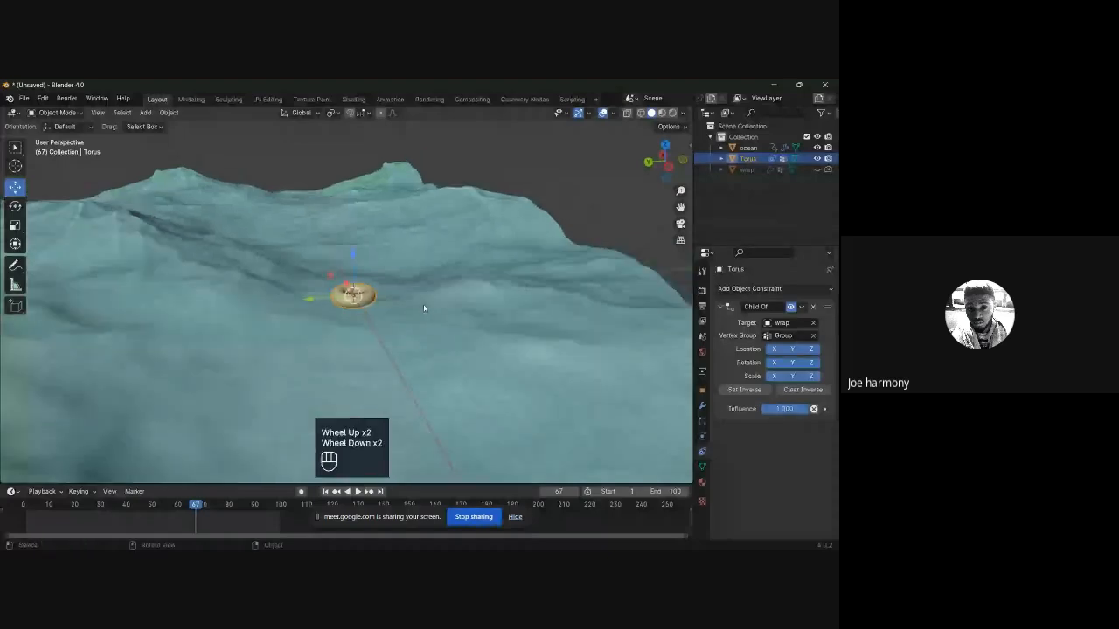
scroll(423, 304, down, 6)
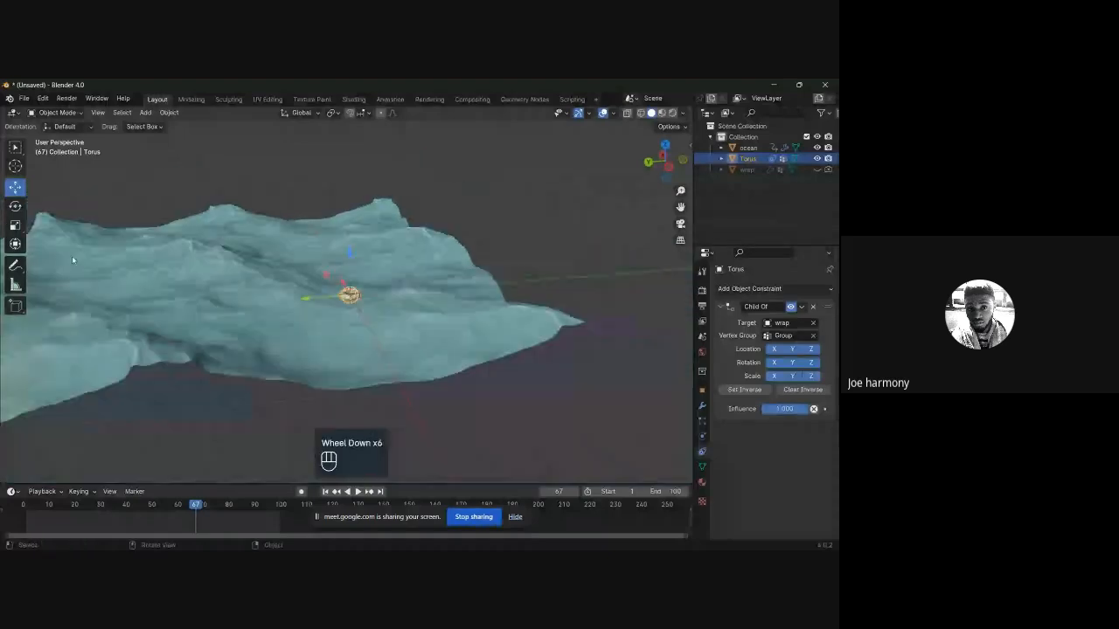
scroll(387, 306, up, 2)
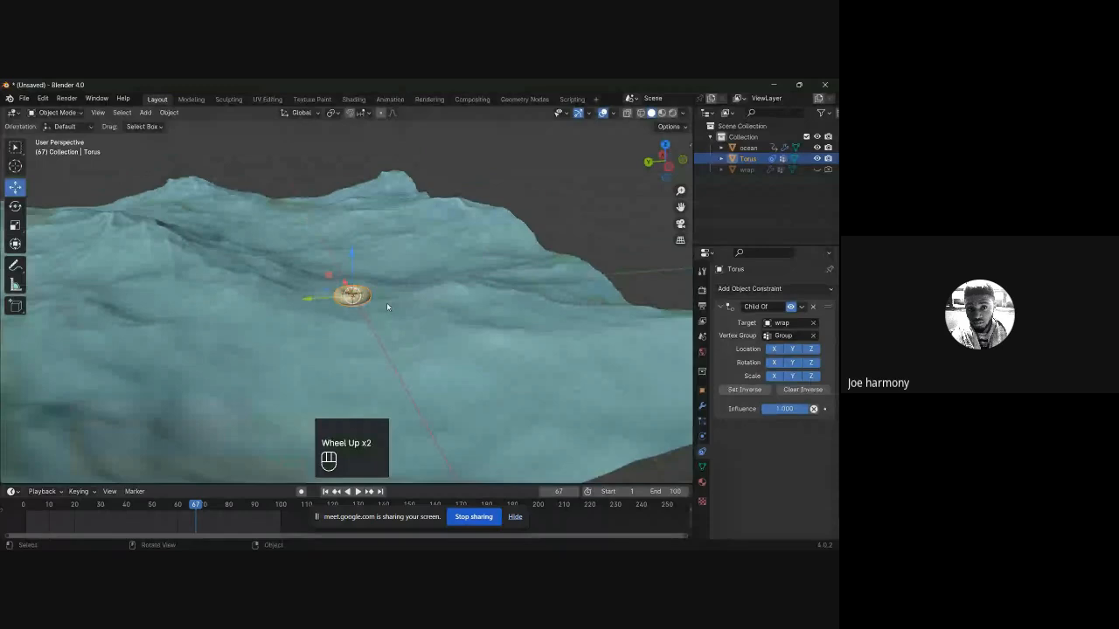
scroll(386, 302, up, 2)
scroll(366, 303, down, 1)
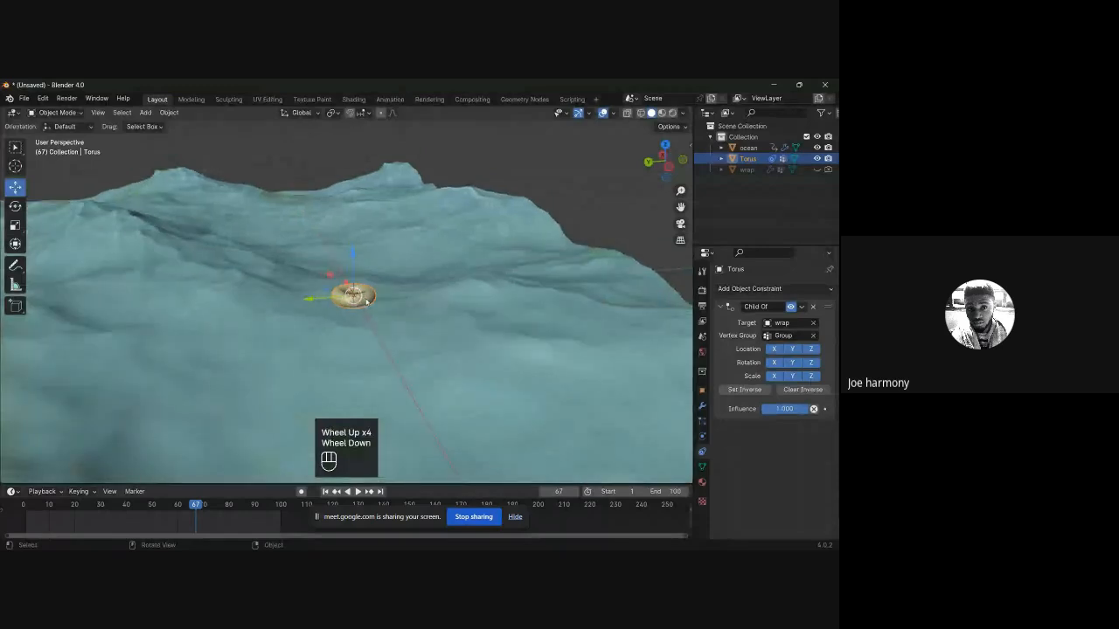
middle_drag(366, 302, 386, 364)
scroll(385, 365, down, 2)
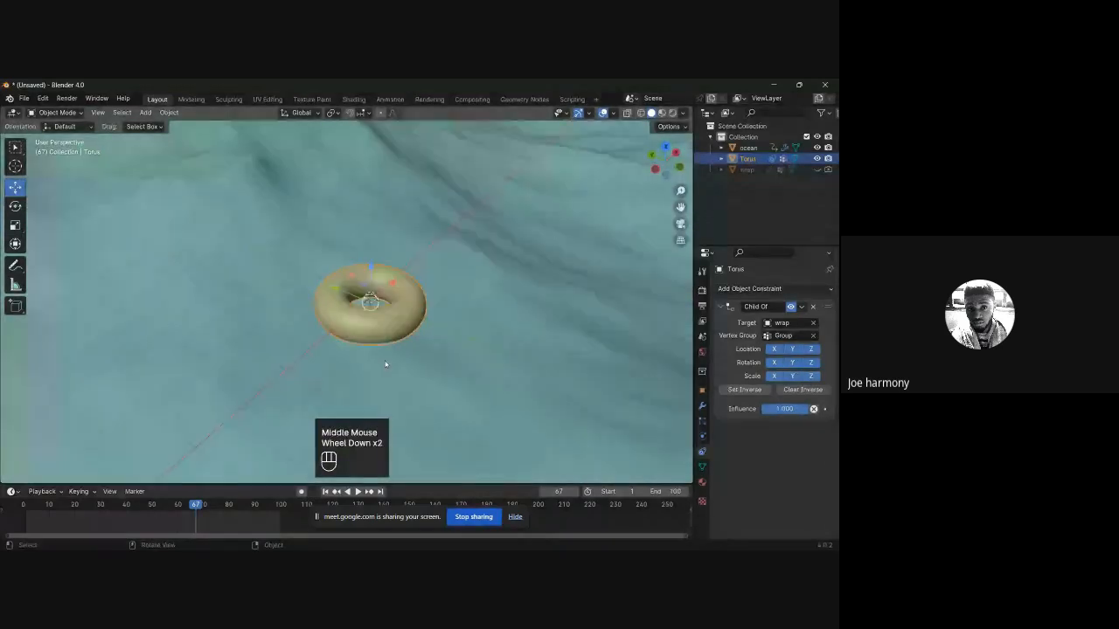
scroll(387, 345, down, 3)
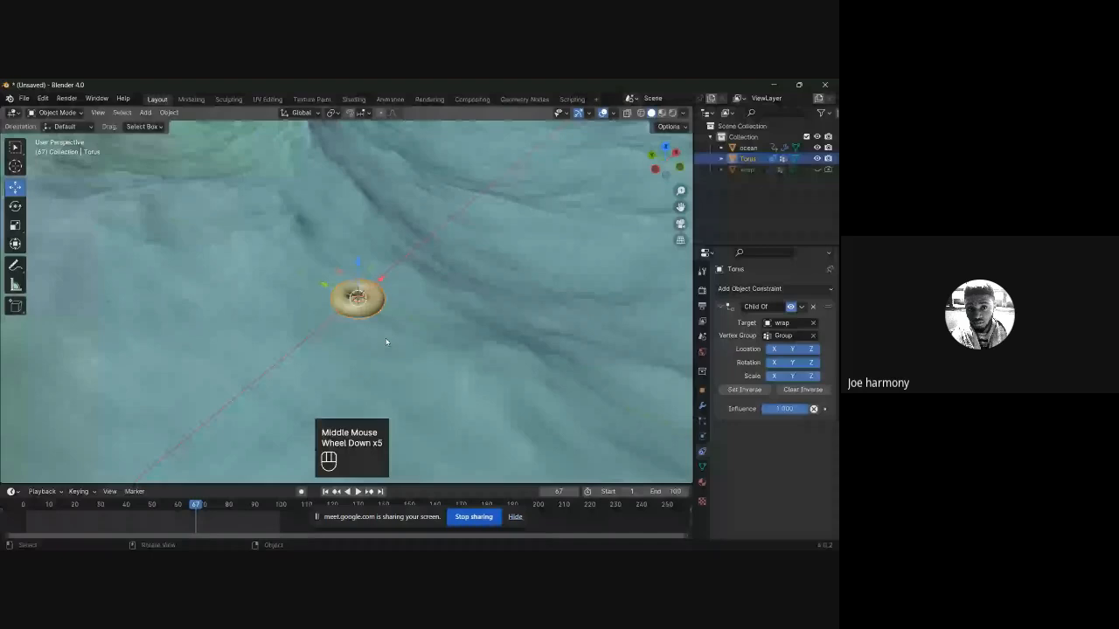
scroll(387, 341, up, 2)
middle_drag(387, 342, 385, 303)
scroll(384, 303, up, 2)
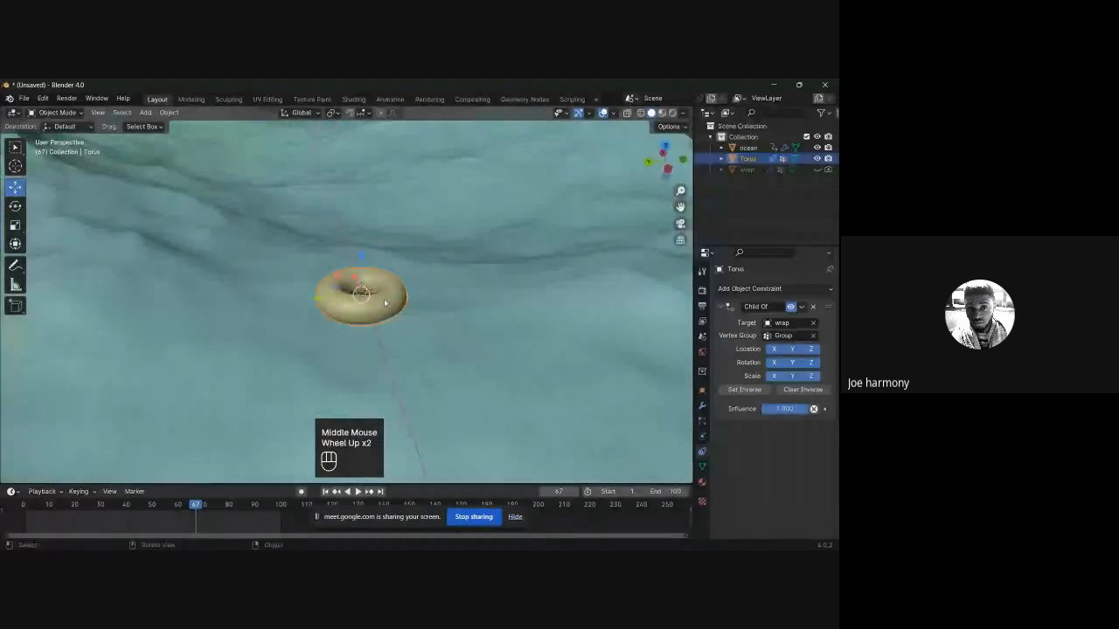
Step: Make the hidden wrap plane visible in the viewport again
click(750, 170)
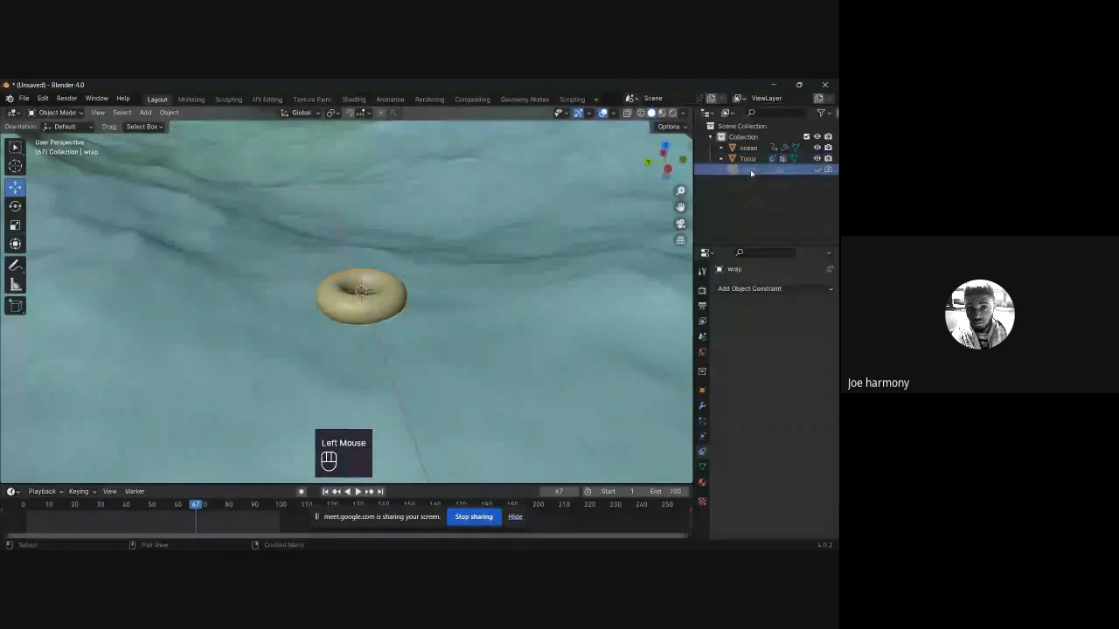
click(817, 170)
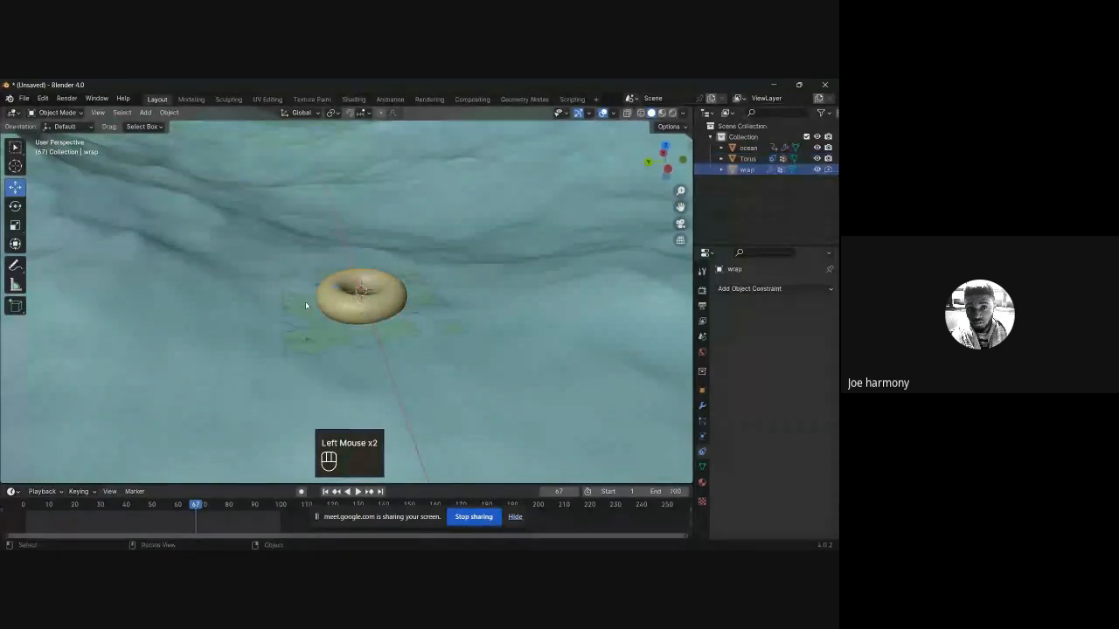
Step: Select the wrap plane, move it along the Y axis to one side of the ocean, and keyframe it at frame 1
click(306, 305)
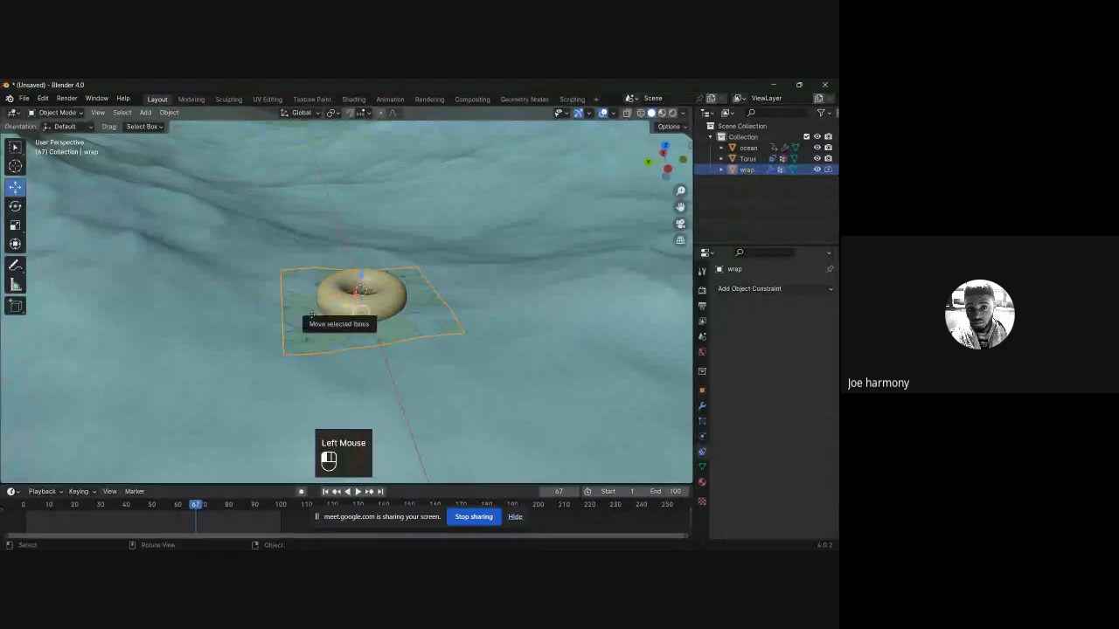
drag(317, 317, 375, 318)
middle_drag(376, 318, 417, 362)
drag(352, 305, 574, 334)
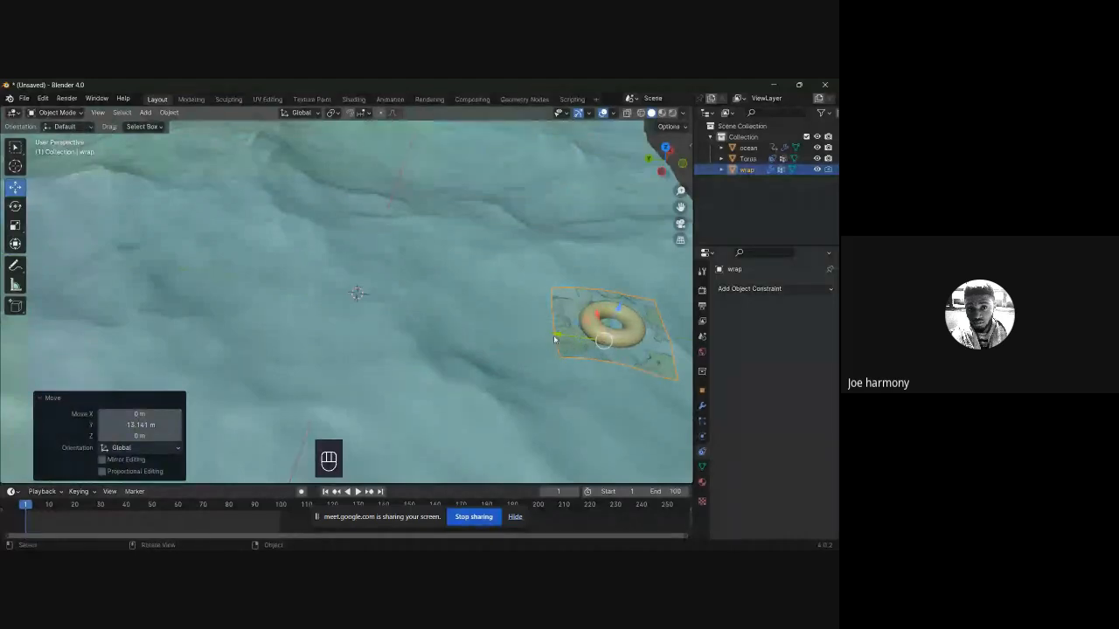
drag(553, 336, 409, 330)
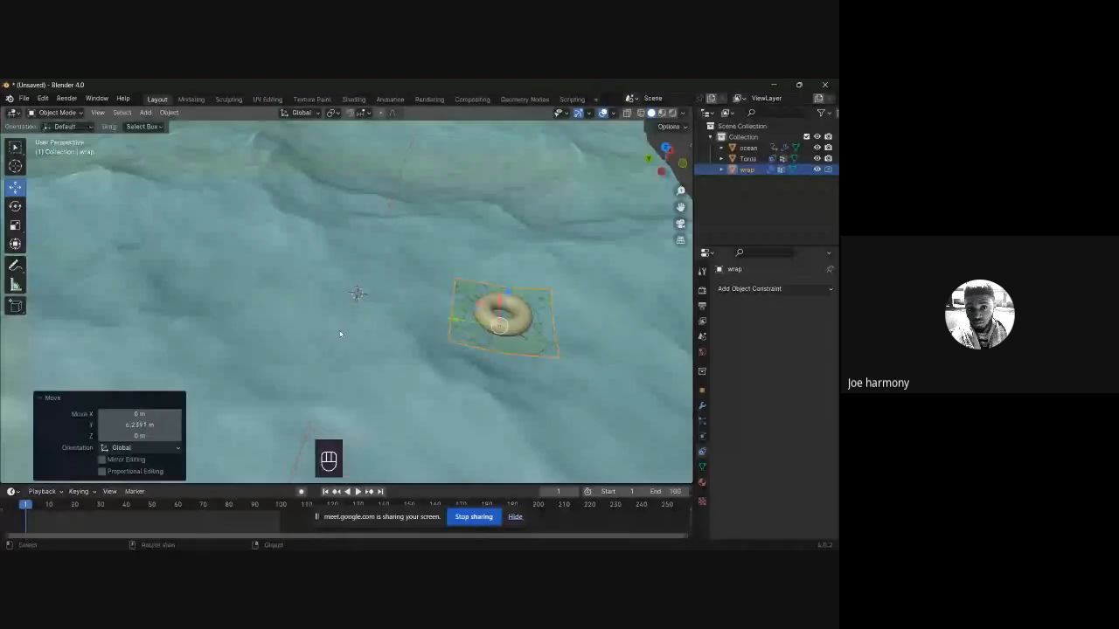
key(i)
click(285, 361)
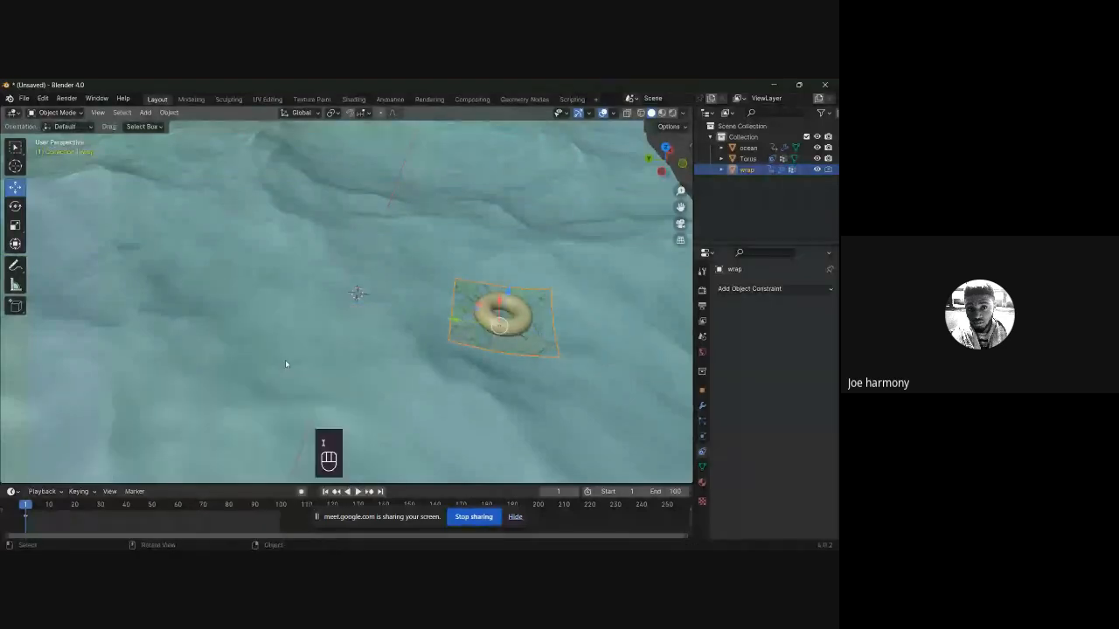
Step: At frame 50, move the wrap plane along Y and X to the opposite side of the ocean and insert a keyframe
click(153, 507)
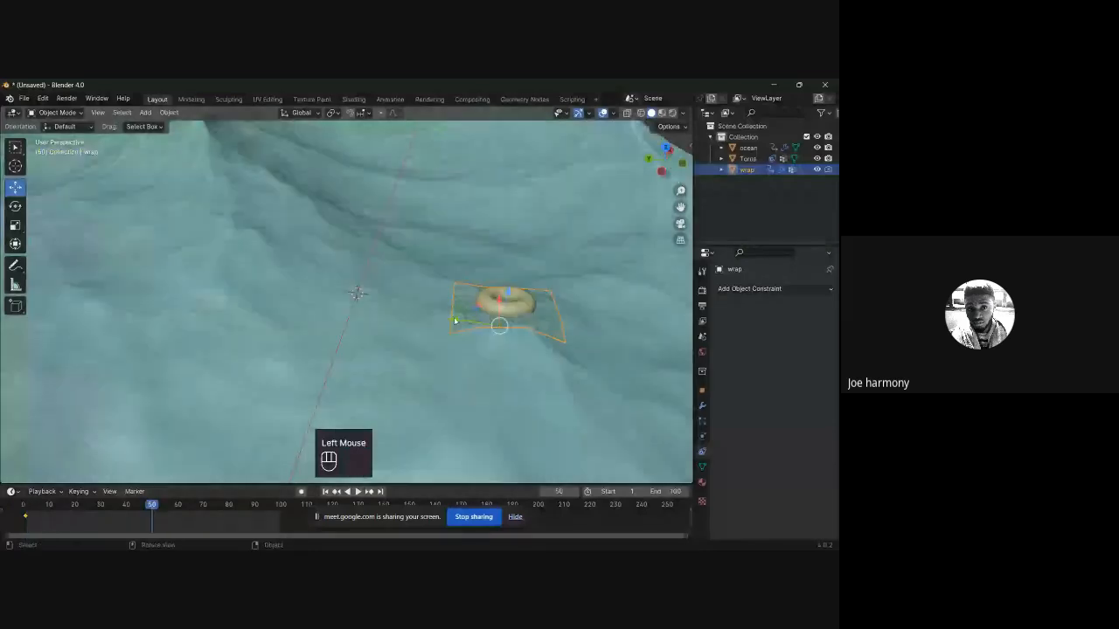
drag(455, 322, 269, 309)
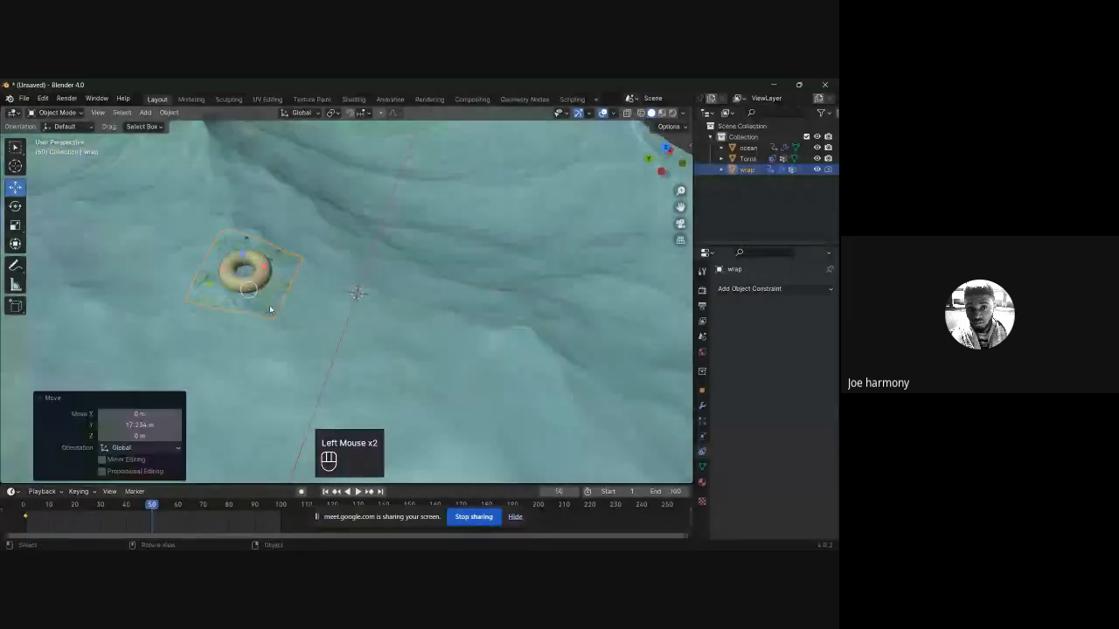
middle_drag(270, 309, 200, 331)
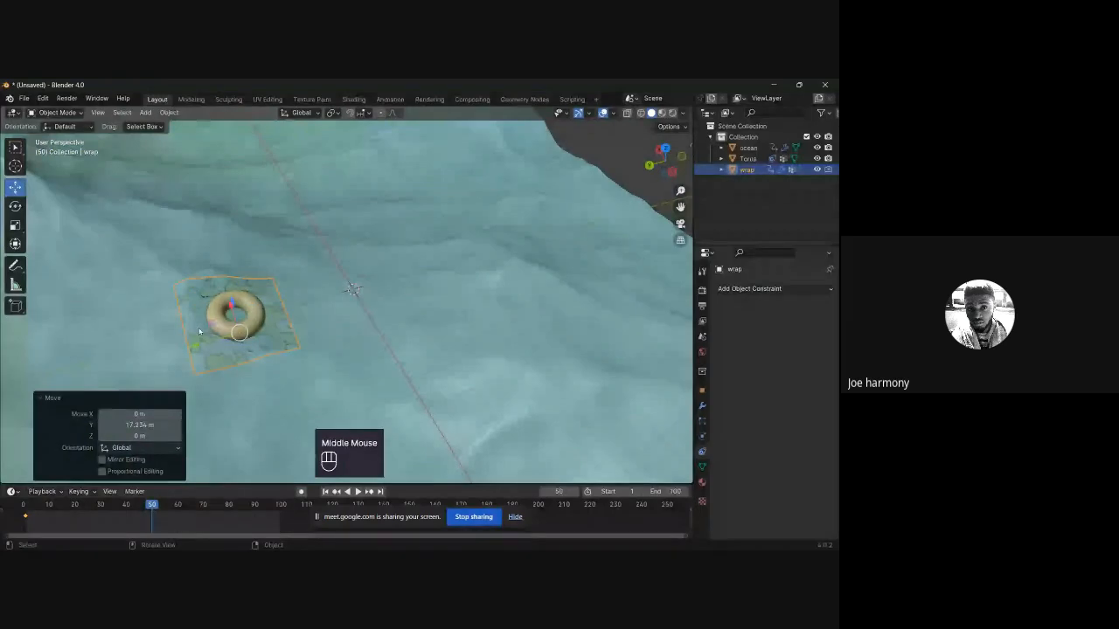
middle_drag(200, 332, 232, 317)
drag(232, 372, 35, 362)
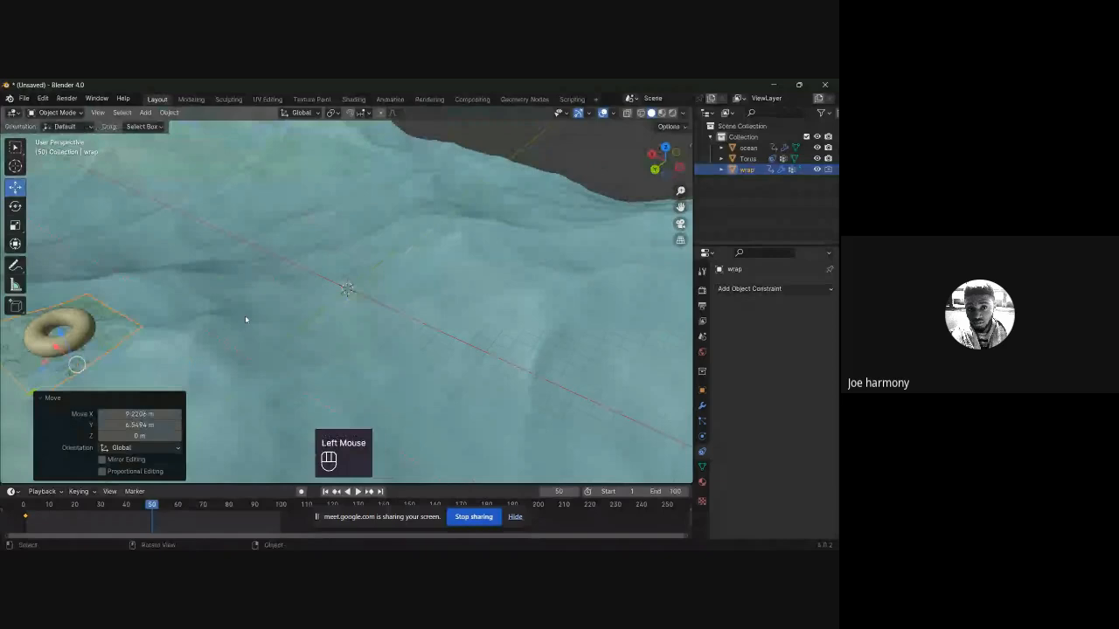
scroll(245, 320, down, 2)
middle_drag(246, 320, 228, 320)
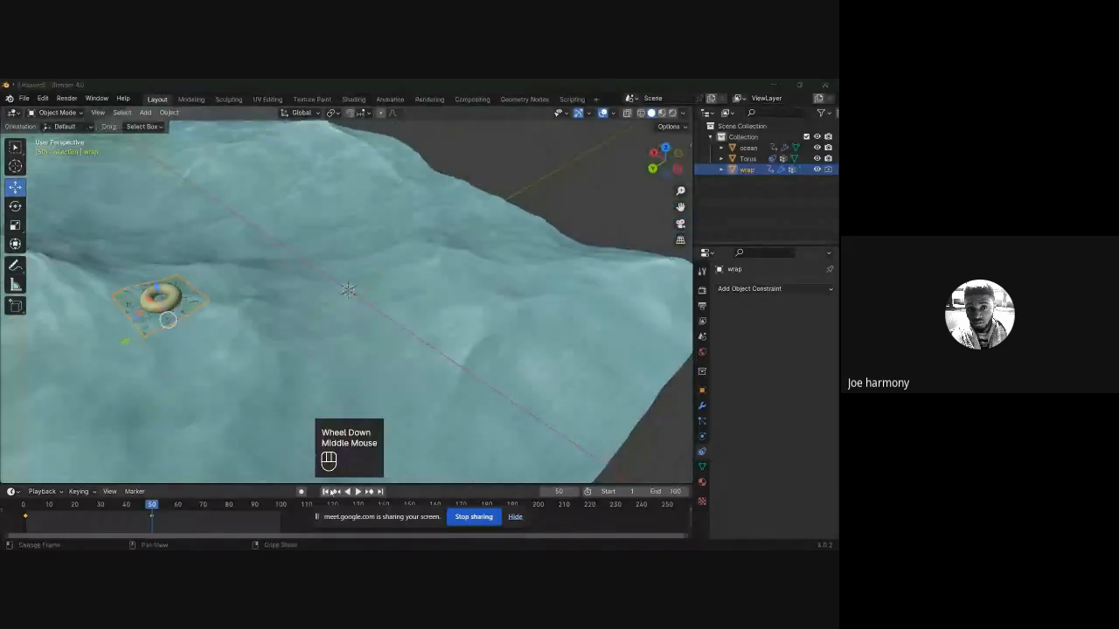
Step: Shift the wrap plane's second keyframe to frame 100 and replay the animation from the first frame
click(333, 491)
click(358, 491)
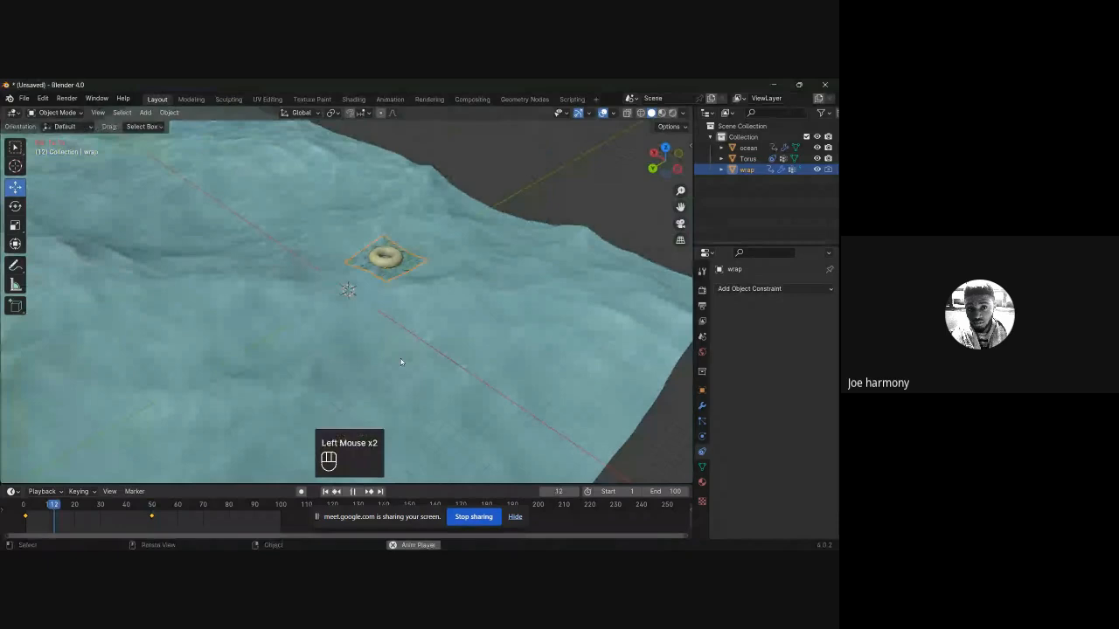
drag(151, 516, 280, 517)
click(336, 491)
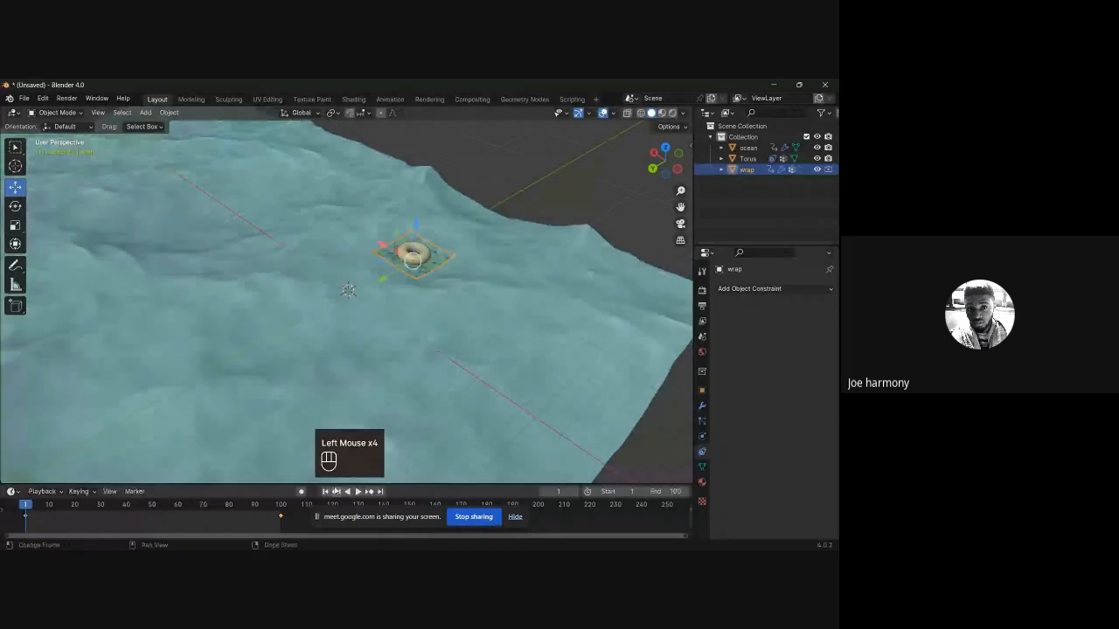
click(358, 491)
scroll(403, 253, up, 2)
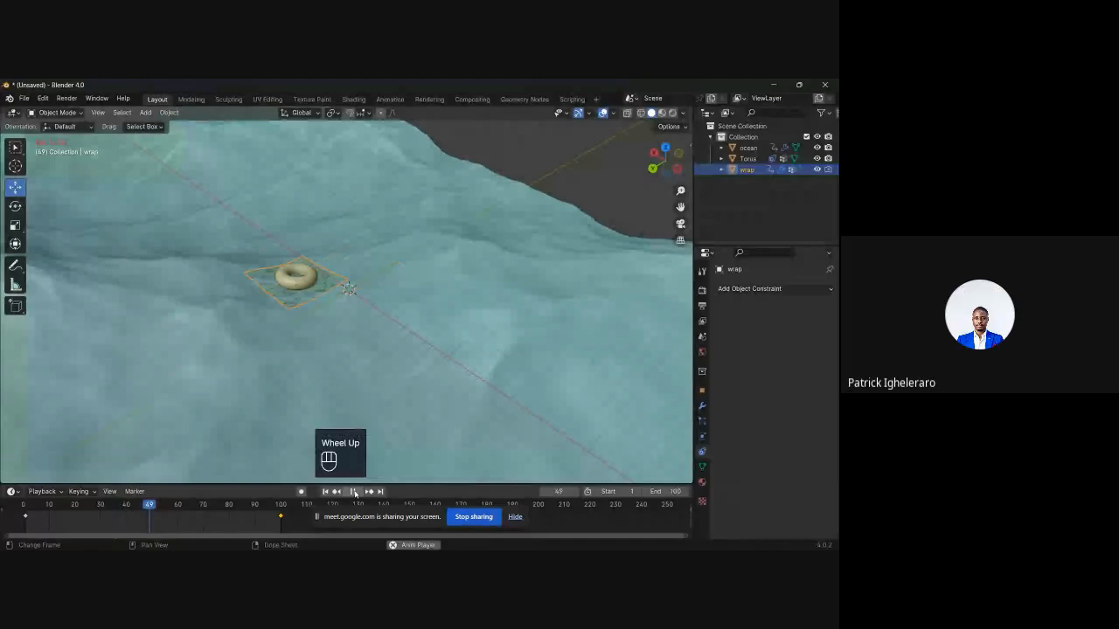
Step: Stop at frame 51, move the wrap plane about 6.1 m in X and 4.4 m in Y, and insert a Location & Rotation keyframe
click(355, 494)
middle_drag(350, 324, 376, 354)
drag(241, 312, 293, 379)
key(i)
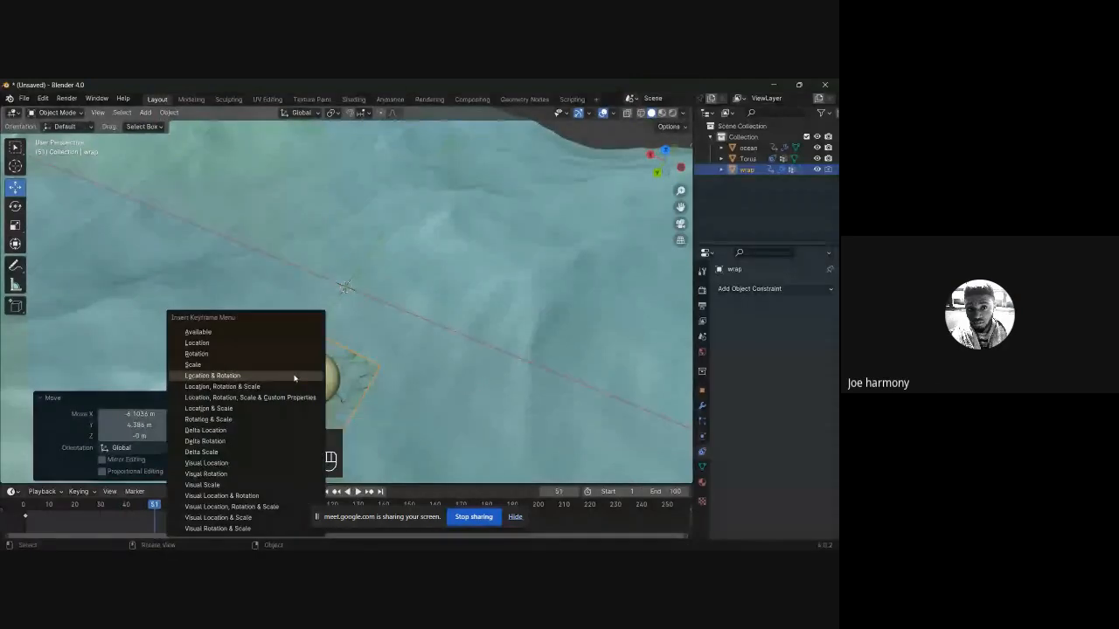
click(294, 375)
Step: Replay the animation from frame 1 and examine the torus's drifting path from high and low viewpoints
scroll(389, 363, down, 4)
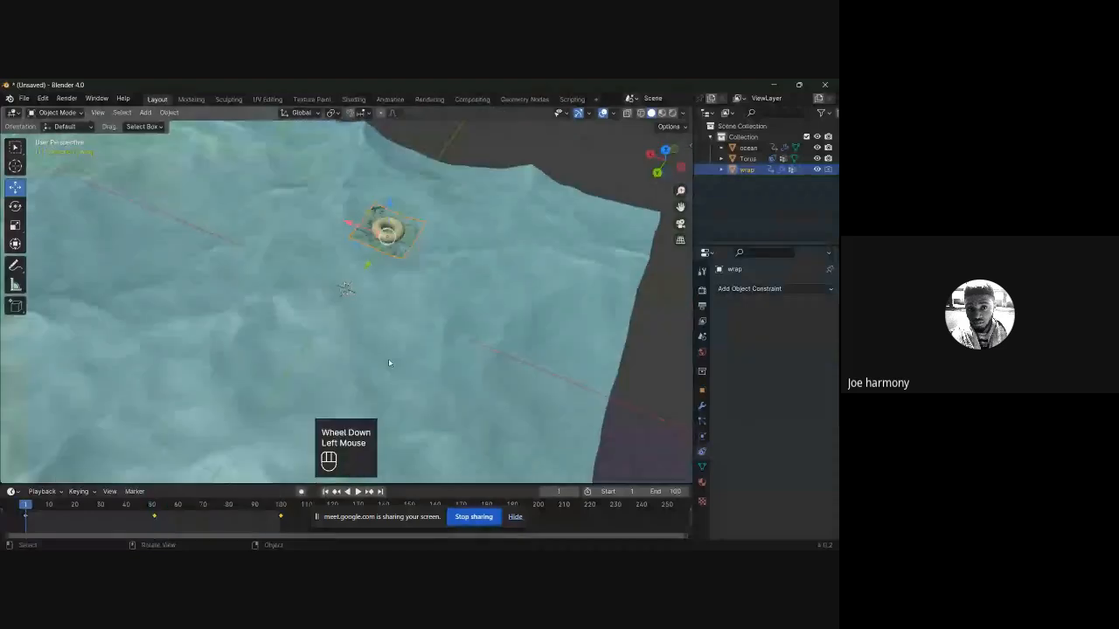
scroll(402, 360, down, 1)
key(space)
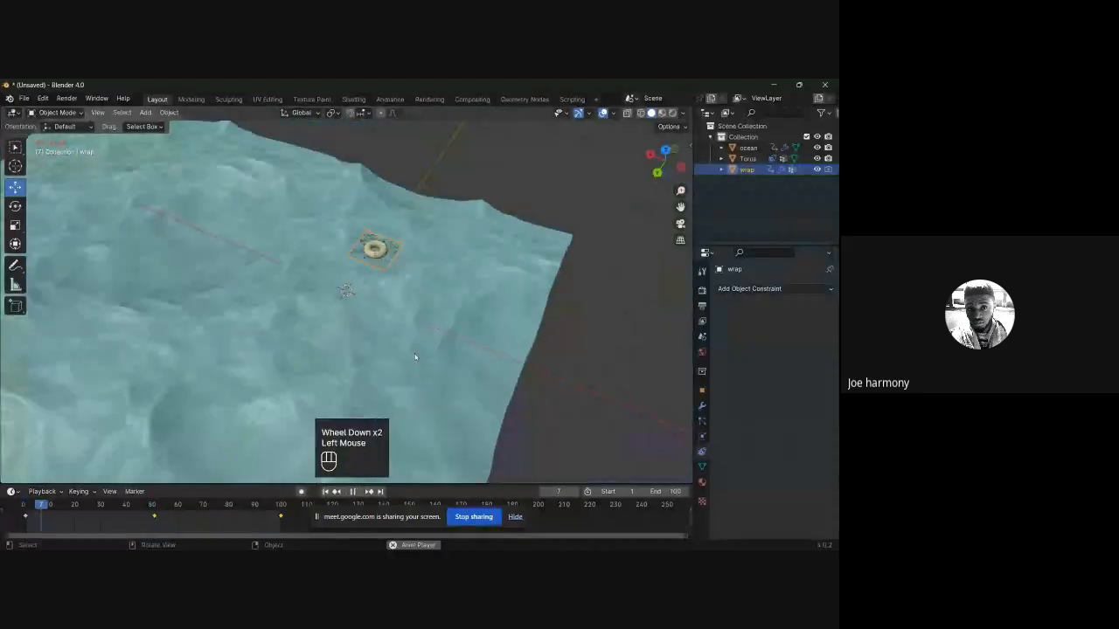
scroll(415, 356, up, 2)
middle_drag(416, 347, 393, 329)
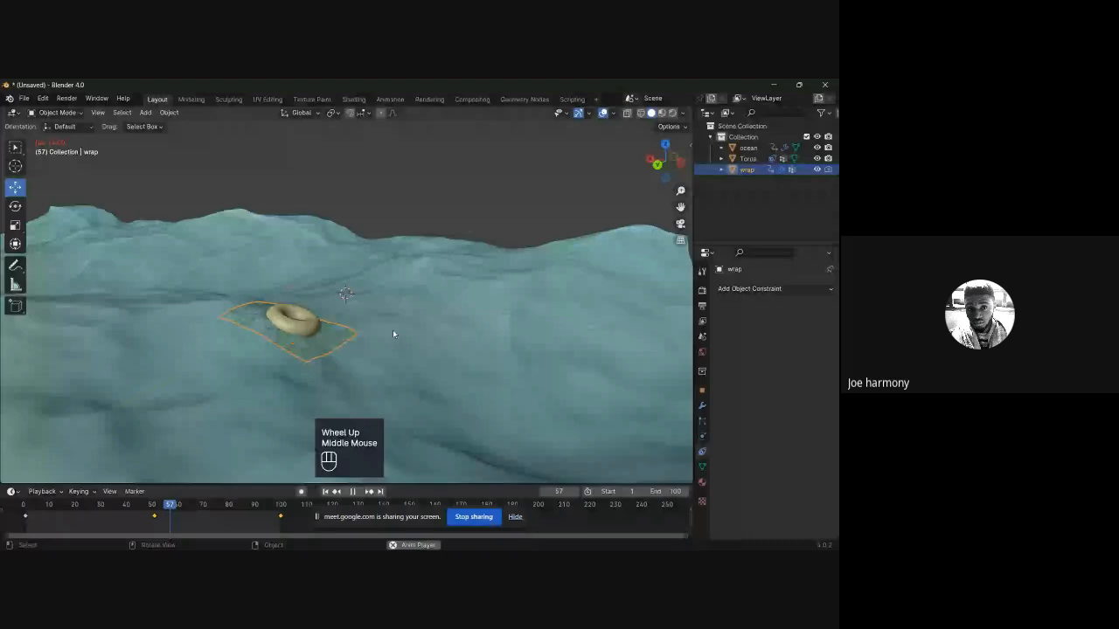
scroll(392, 333, down, 2)
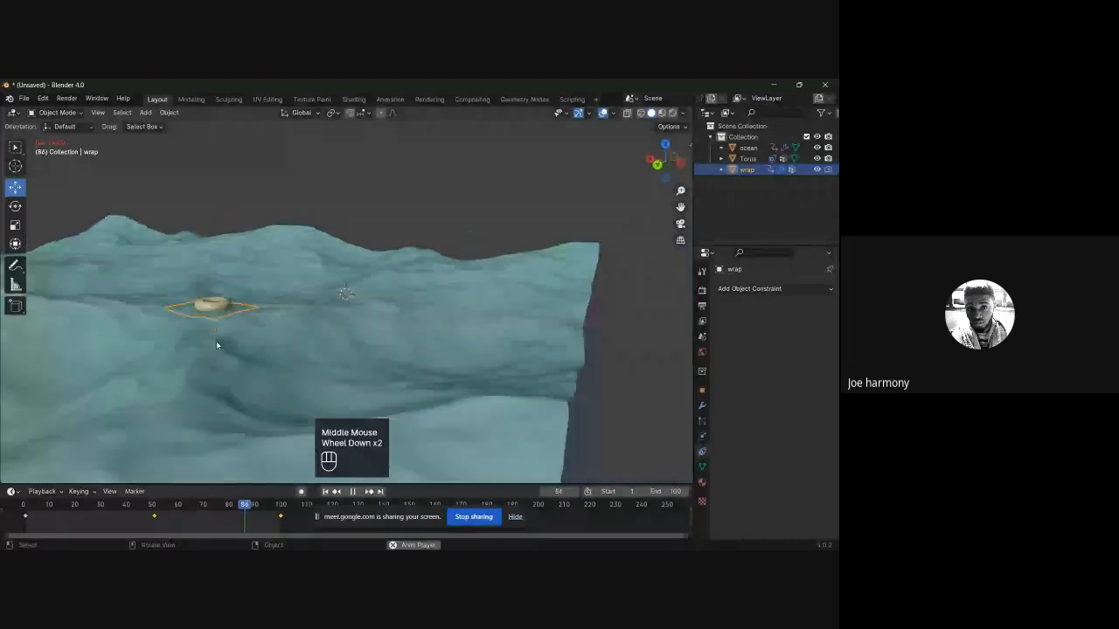
middle_drag(215, 345, 709, 170)
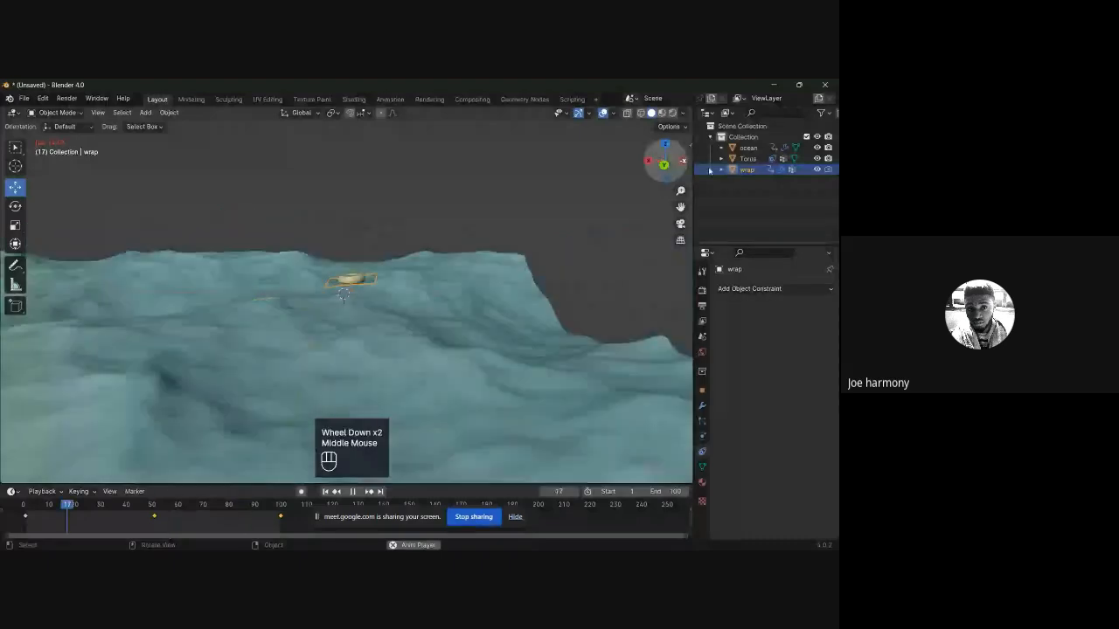
Step: Hide the wrap plane in the viewport, watch the torus drift across the waves, and stop playback
click(335, 347)
scroll(335, 347, up, 2)
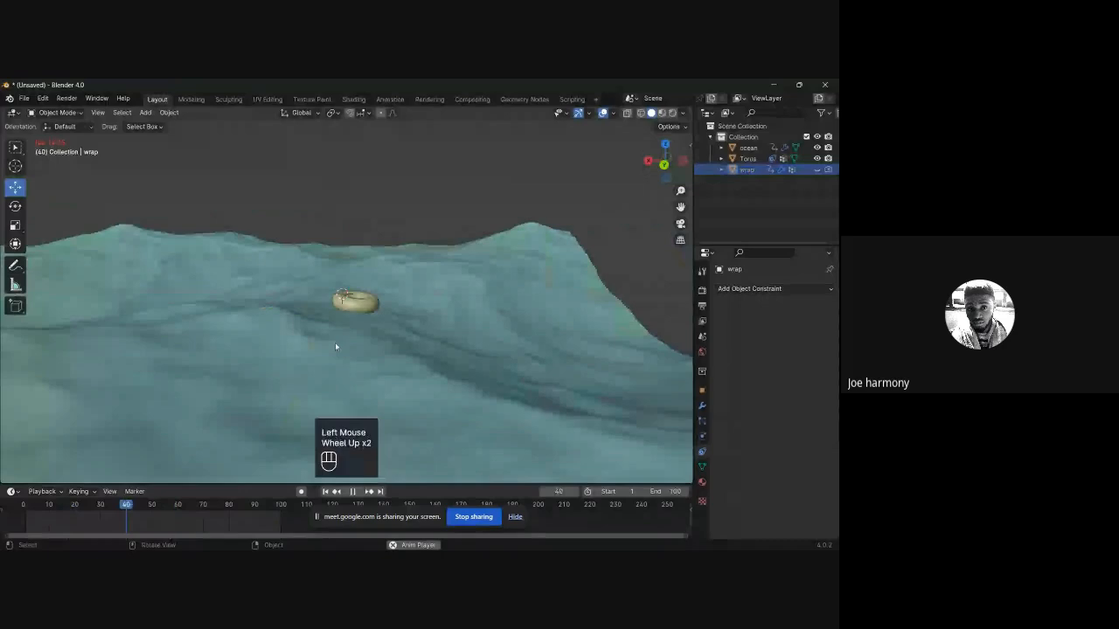
scroll(335, 347, up, 1)
middle_drag(339, 354, 135, 393)
click(355, 492)
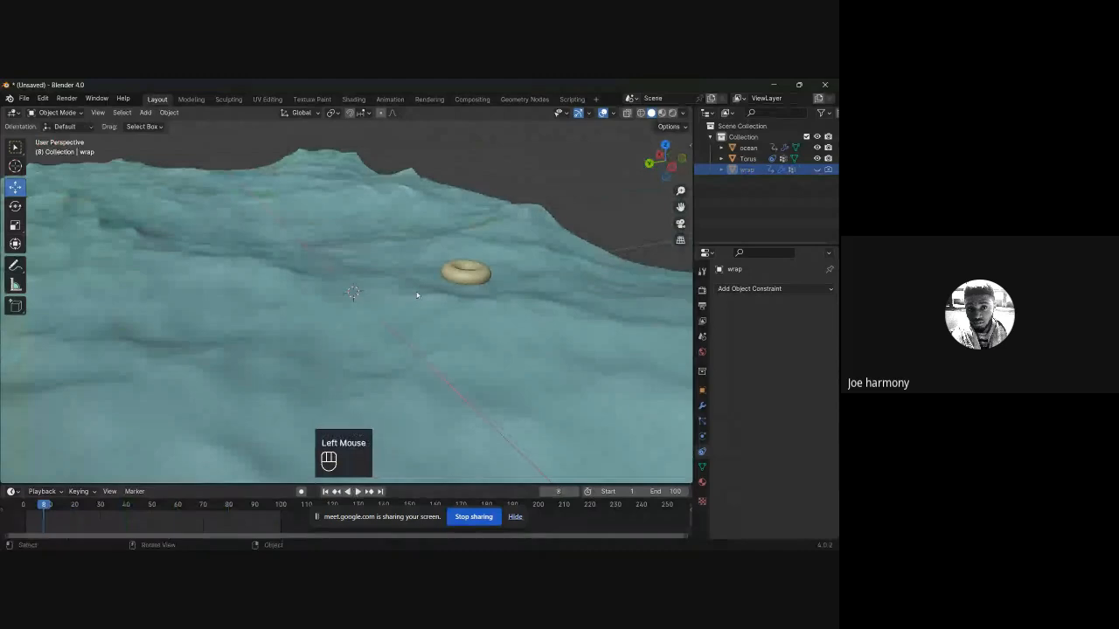
Step: Return to the first frame, set a low close-up view of the torus, and show the scene in Material Preview shading
scroll(417, 295, up, 2)
middle_drag(417, 296, 455, 395)
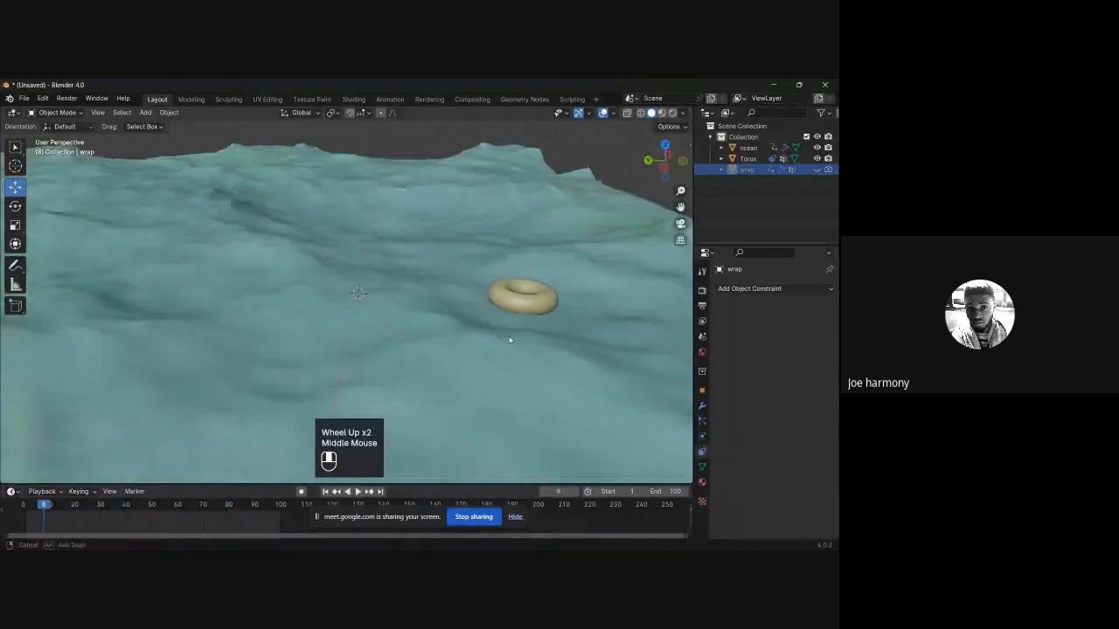
middle_drag(416, 319, 322, 493)
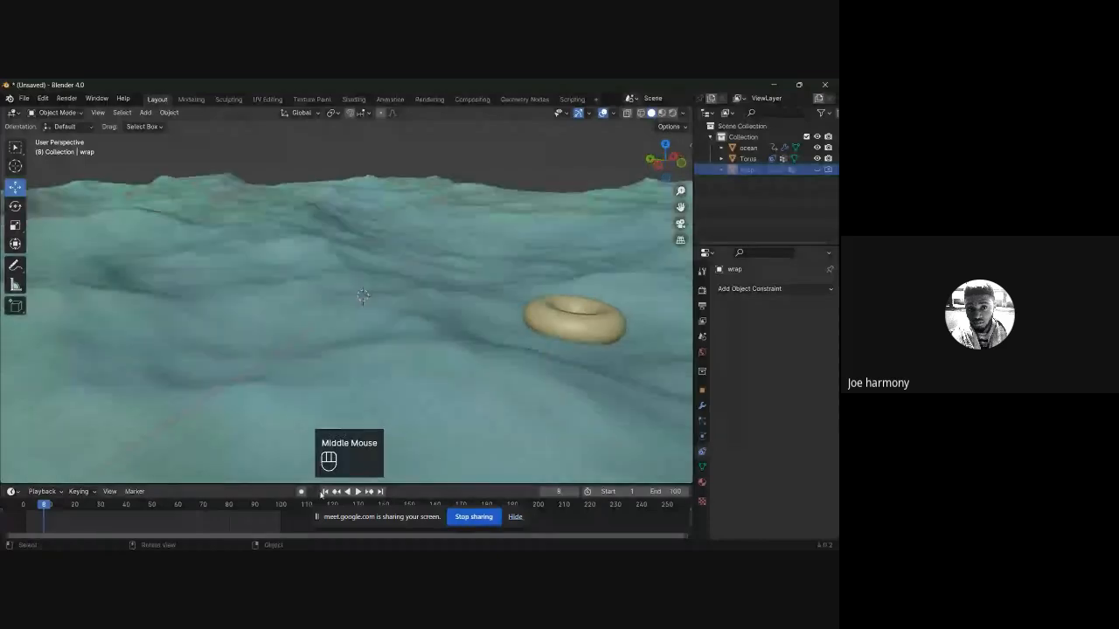
click(325, 492)
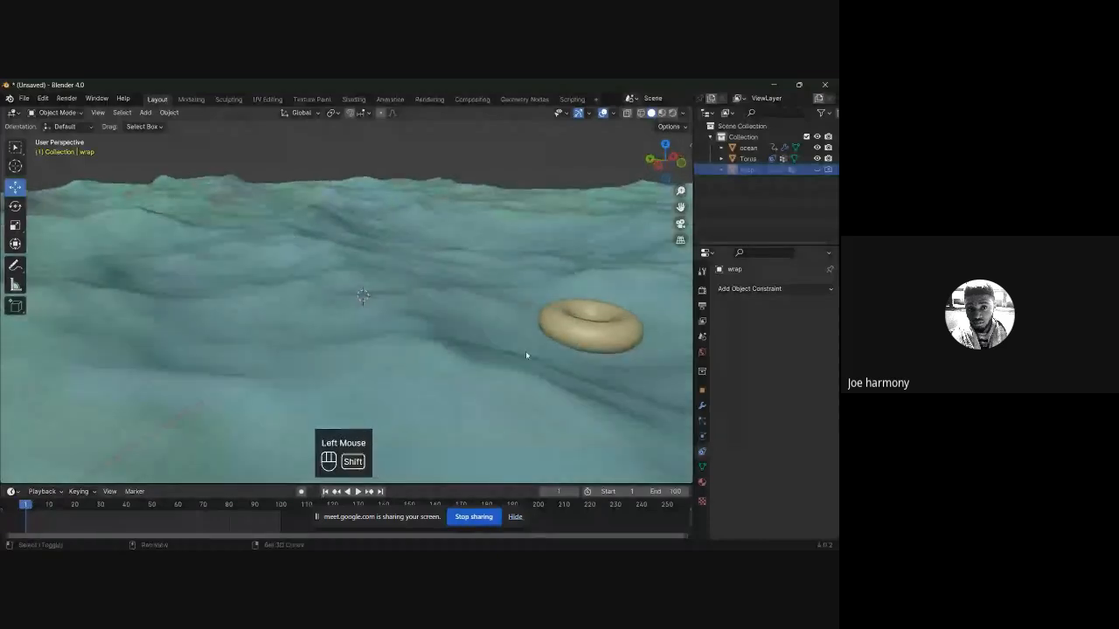
shift+middle_drag(527, 352, 399, 305)
scroll(380, 306, down, 3)
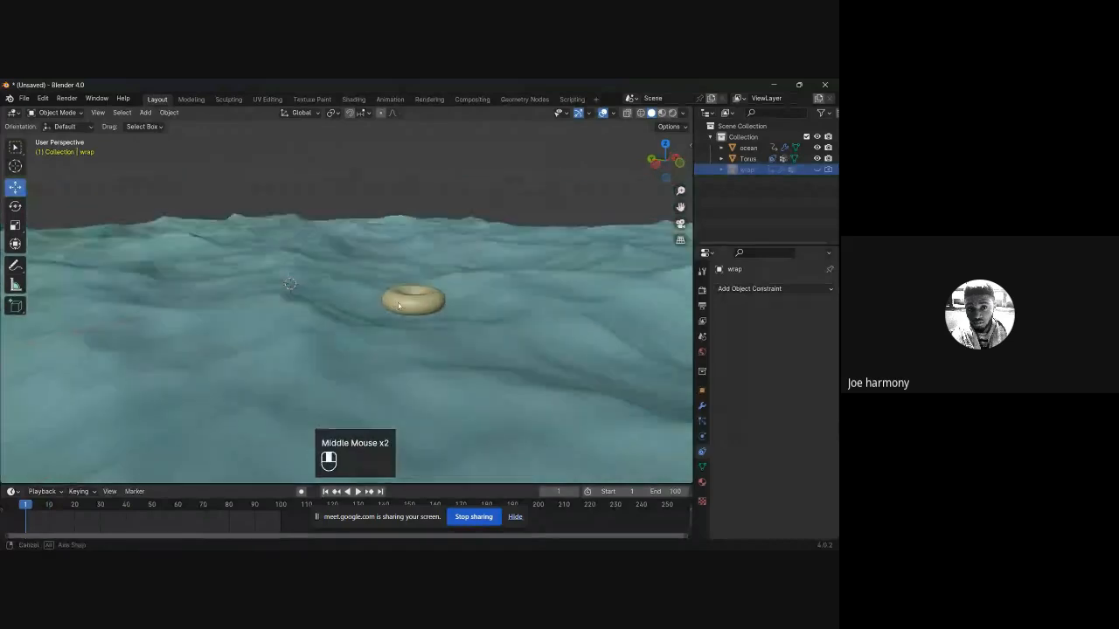
scroll(454, 260, up, 2)
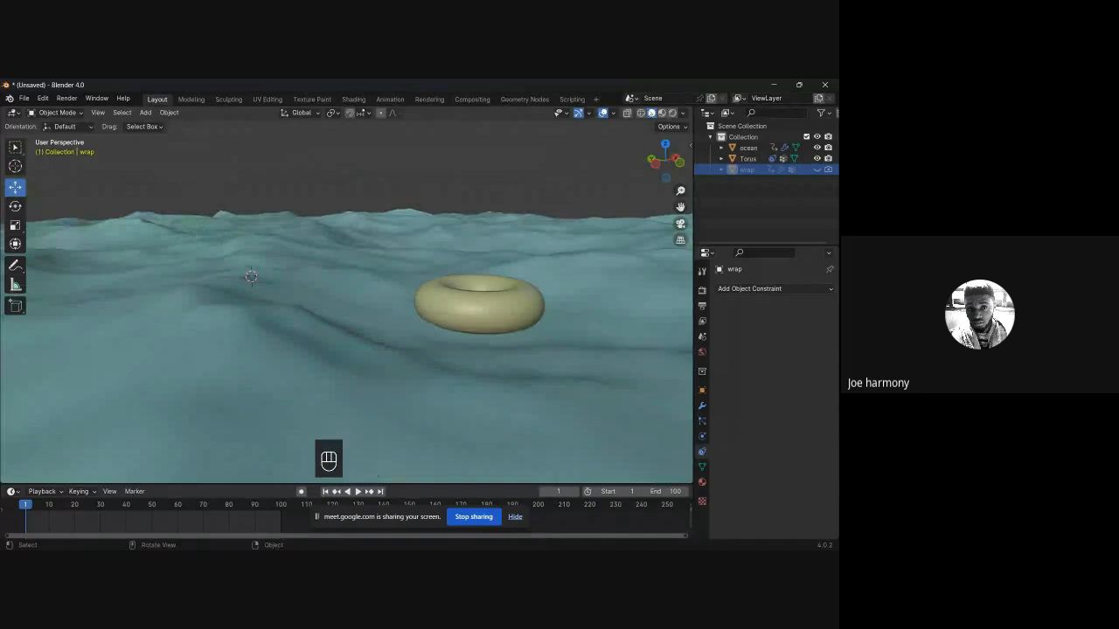
scroll(497, 305, up, 2)
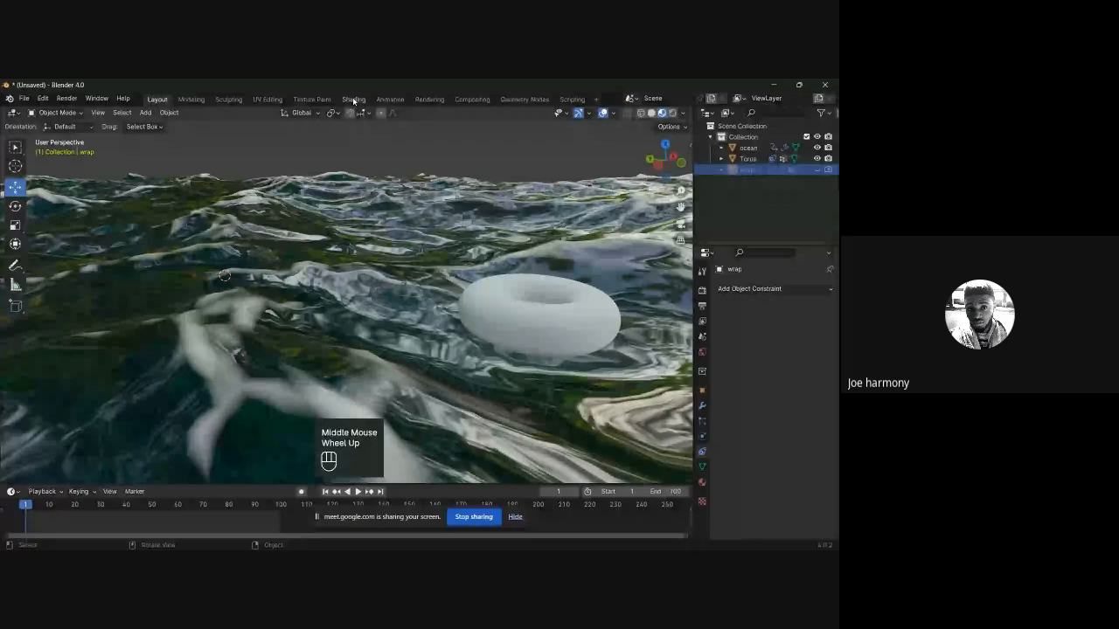
Step: In the Shading workspace, give the torus a new material and set its base color to a slightly darkened yellow
click(353, 98)
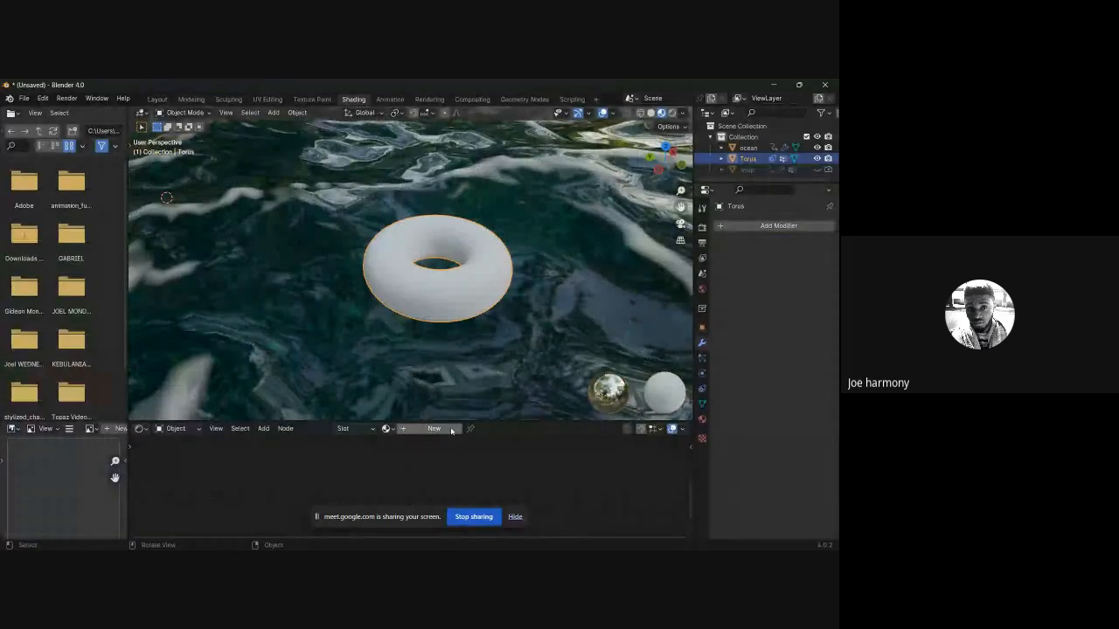
click(451, 429)
click(501, 492)
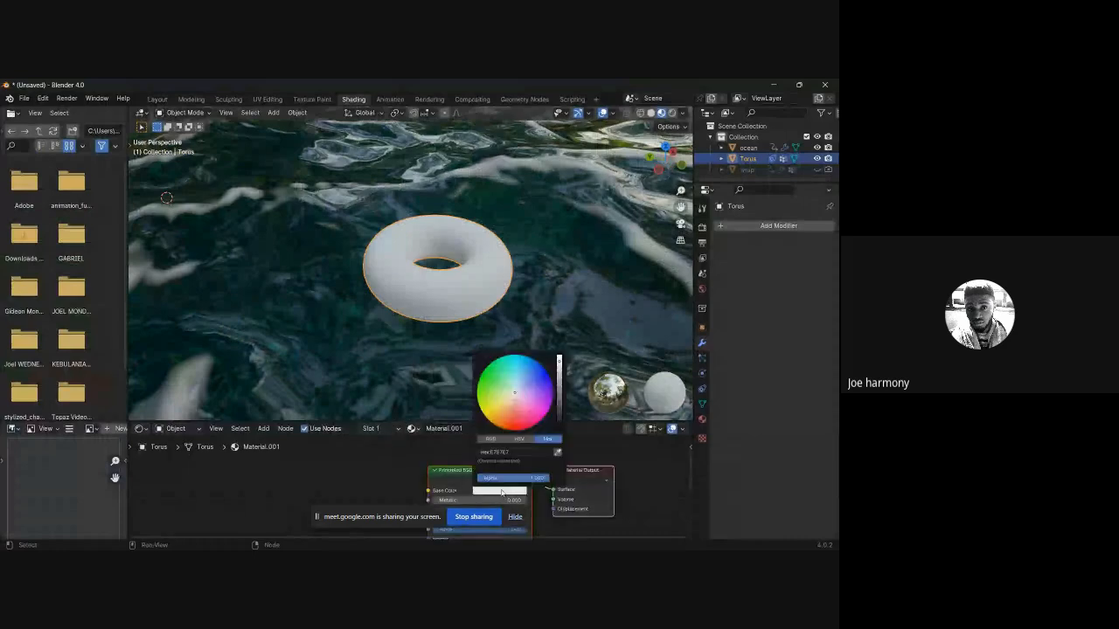
click(496, 405)
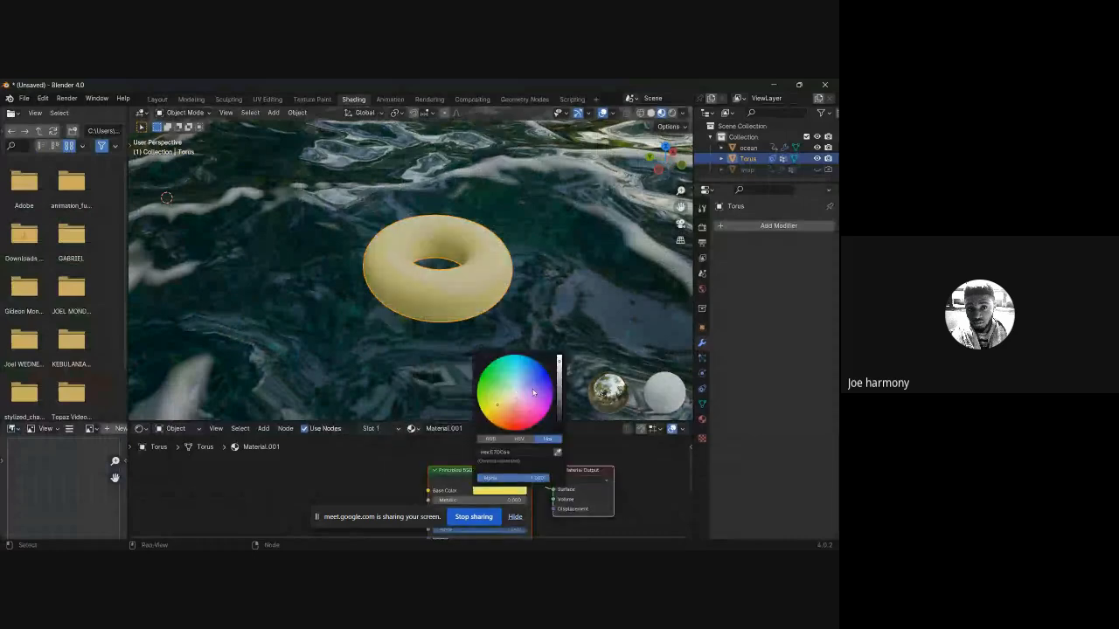
click(559, 380)
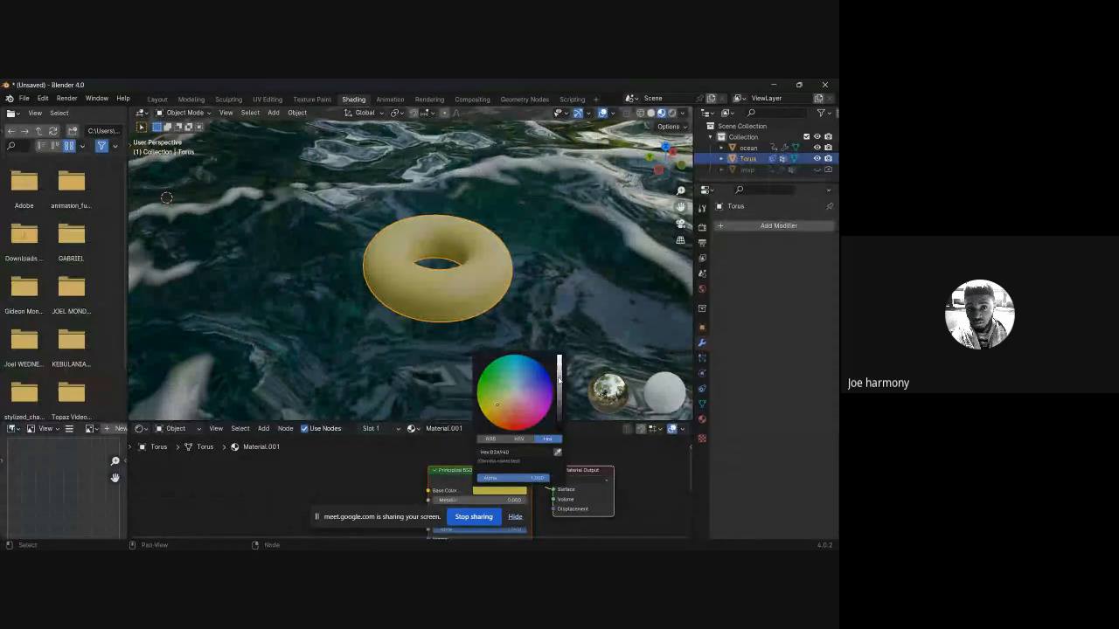
Step: Lower the roughness of the yellow torus material so its surface looks glossier
middle_drag(453, 503, 442, 479)
drag(466, 485, 435, 454)
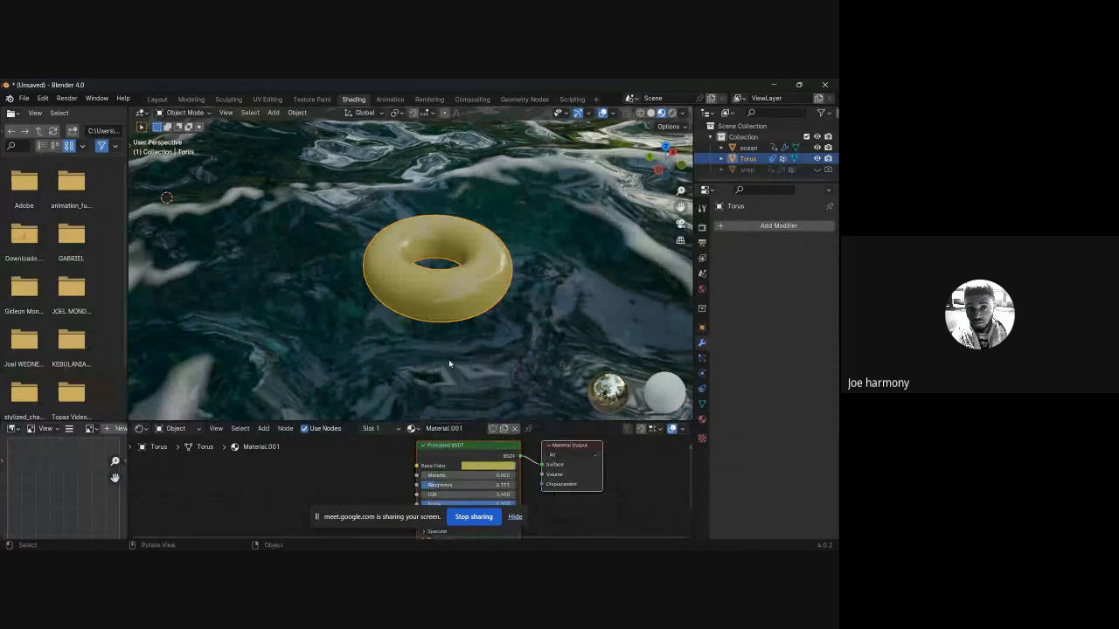
middle_drag(450, 369, 566, 261)
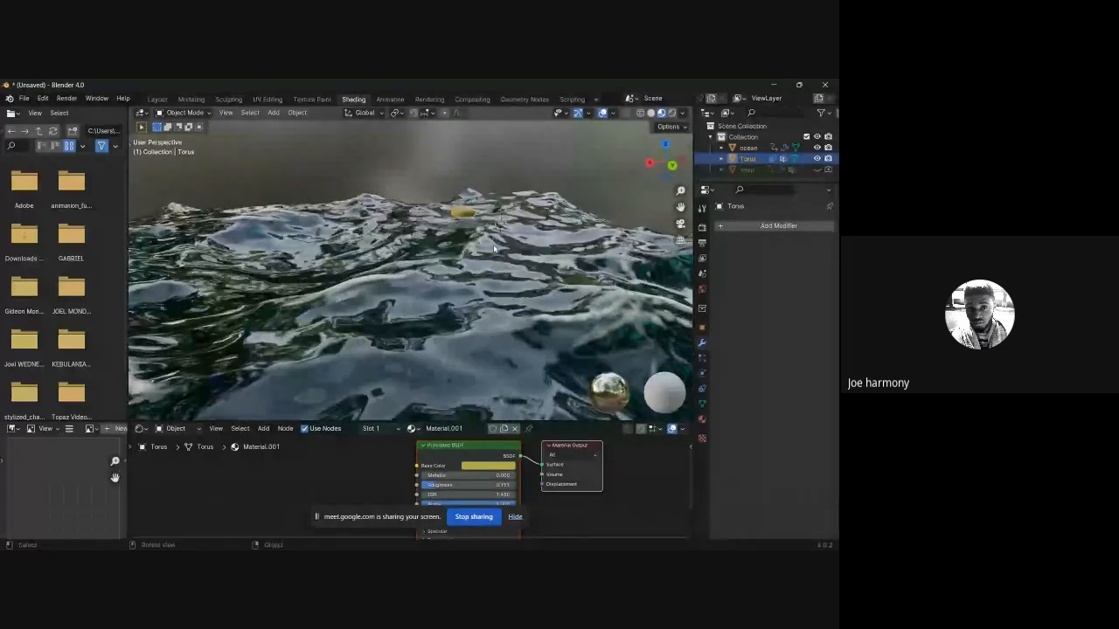
middle_drag(494, 249, 535, 231)
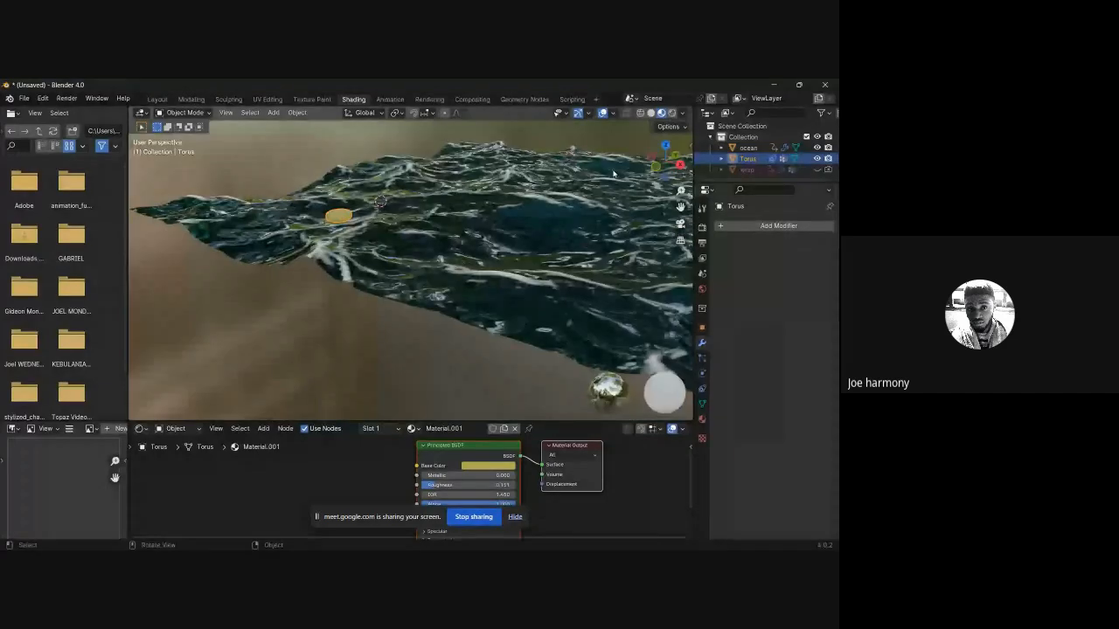
Step: Switch the Shading workspace viewport to solid display
drag(681, 207, 610, 266)
key(z)
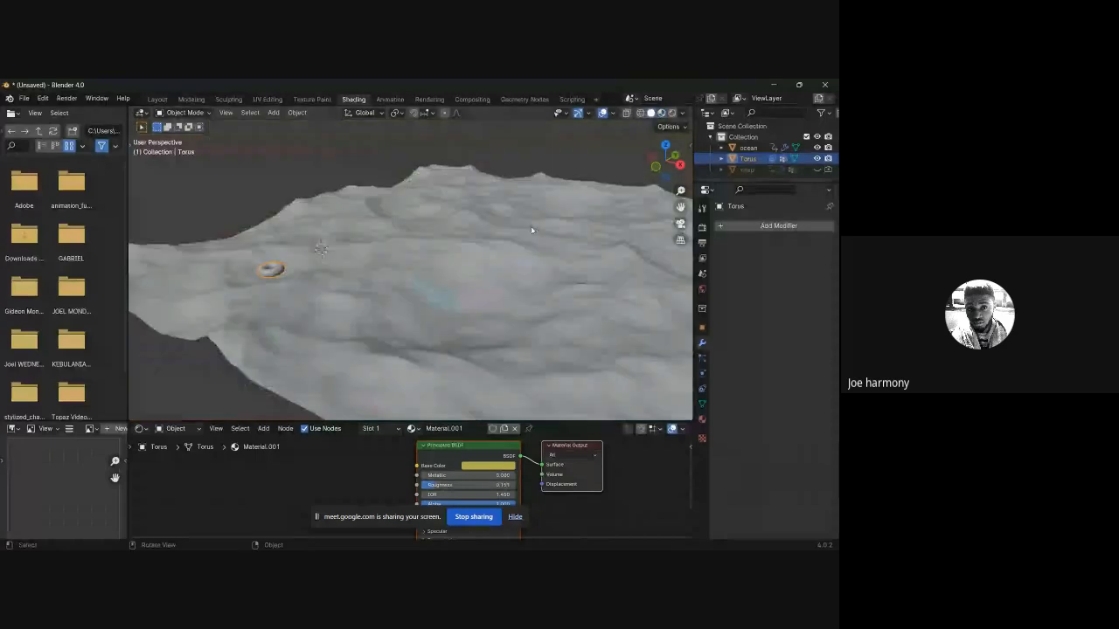
middle_drag(530, 230, 539, 219)
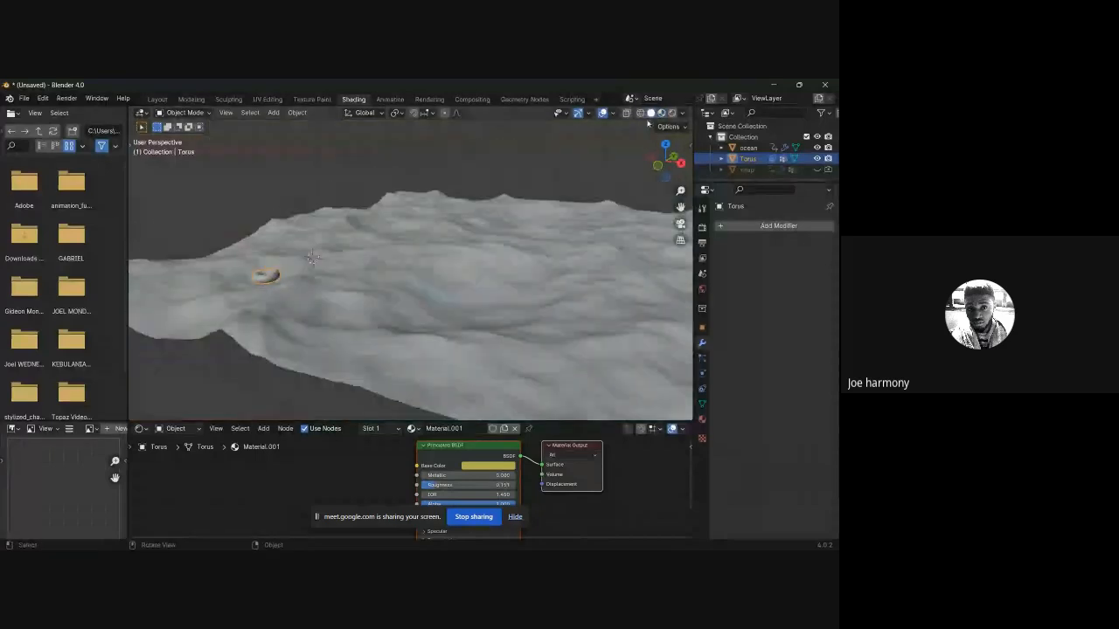
Step: Add a cube mesh at the ocean scene's 3D cursor, working in the Layout workspace
click(156, 99)
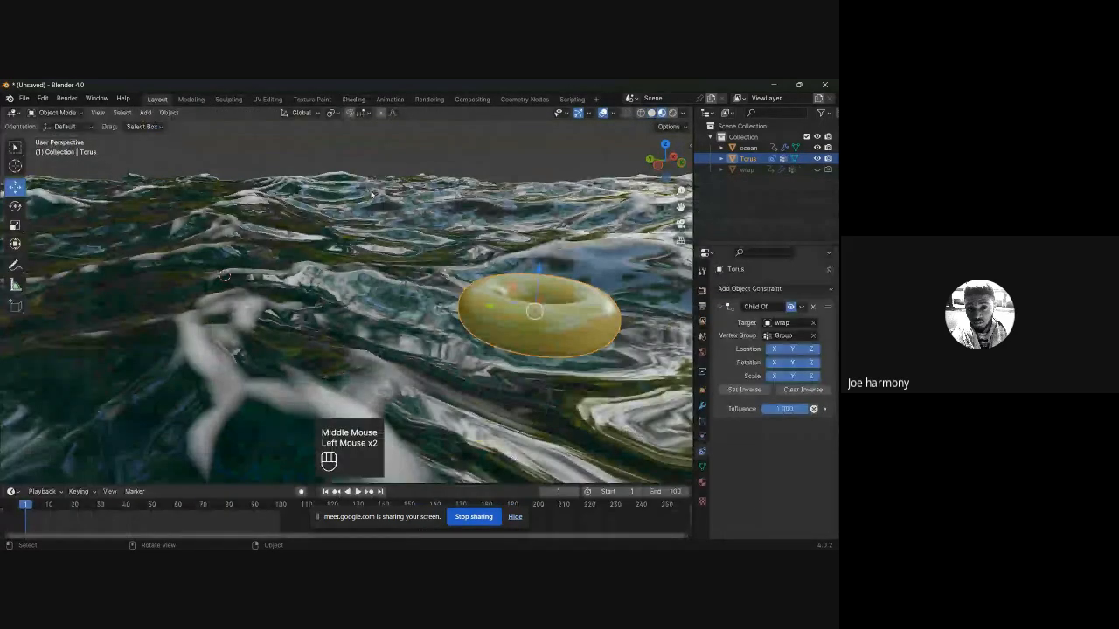
scroll(381, 233, down, 4)
key(shift+a)
mouse_move(382, 231)
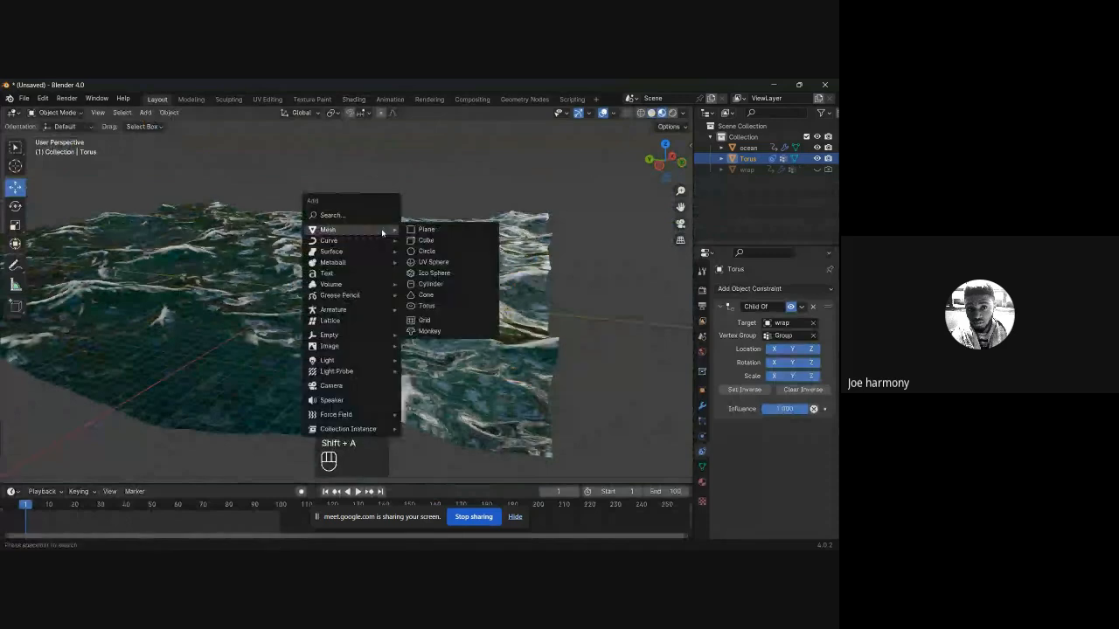
click(423, 239)
shift+scroll(347, 312, up, 2)
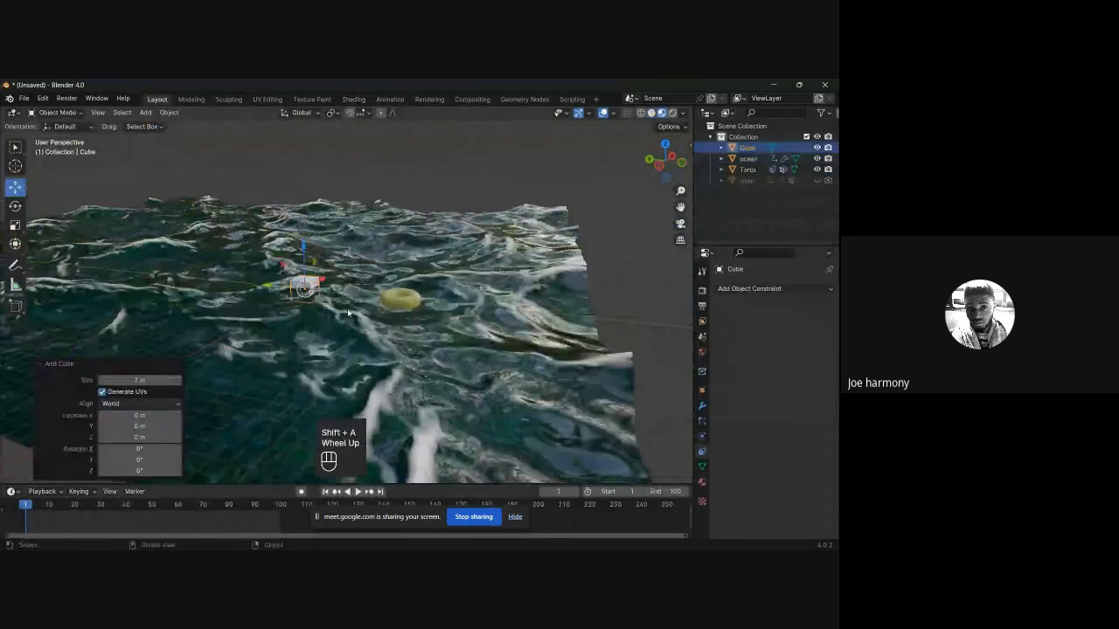
Step: Scale the cube up about 9.5 times and flatten it along Z by a factor of about 0.39
scroll(348, 313, down, 1)
key(s)
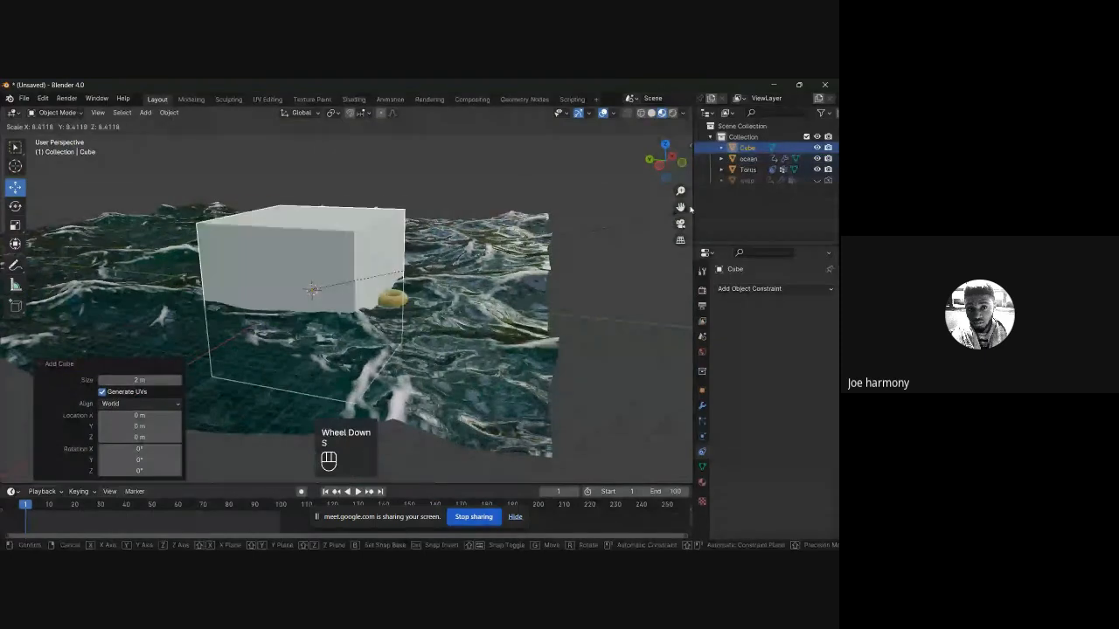
click(4, 238)
scroll(219, 324, down, 3)
middle_drag(219, 323, 301, 334)
key(s)
key(z)
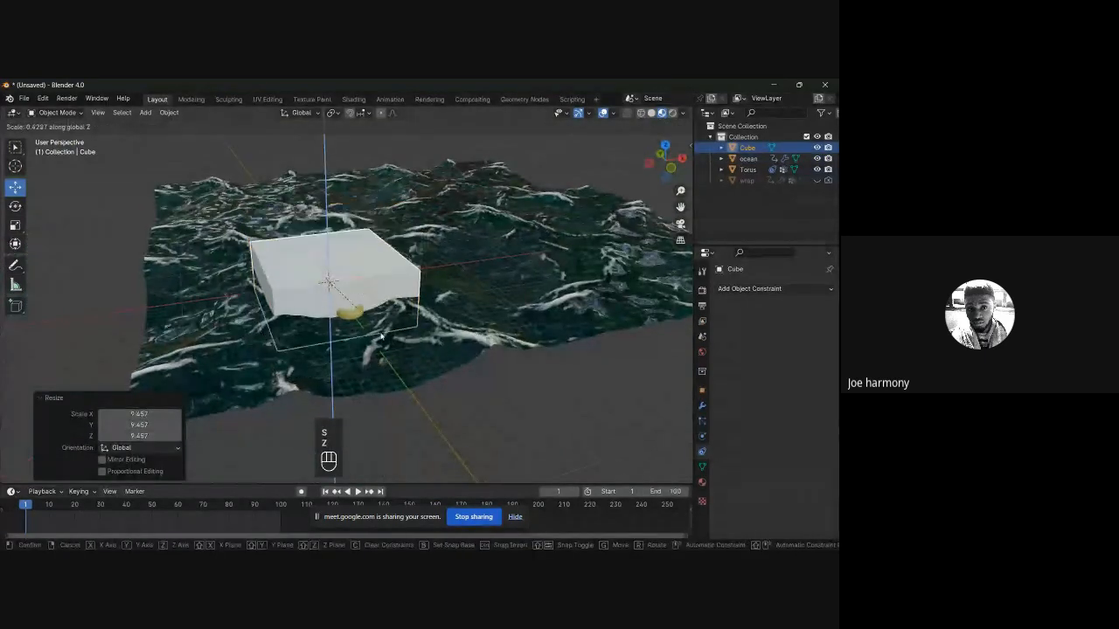
click(381, 335)
Step: Enlarge the flattened cube uniformly by a factor of about 3.44
scroll(428, 297, down, 3)
middle_drag(381, 336, 406, 298)
key(s)
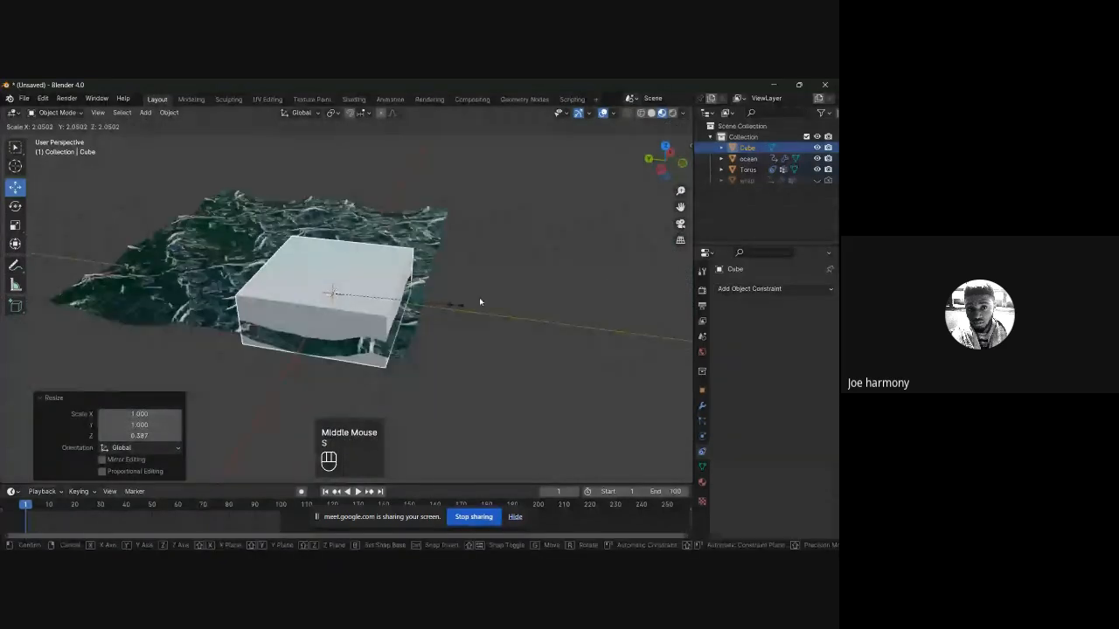
click(580, 301)
middle_drag(579, 301, 393, 293)
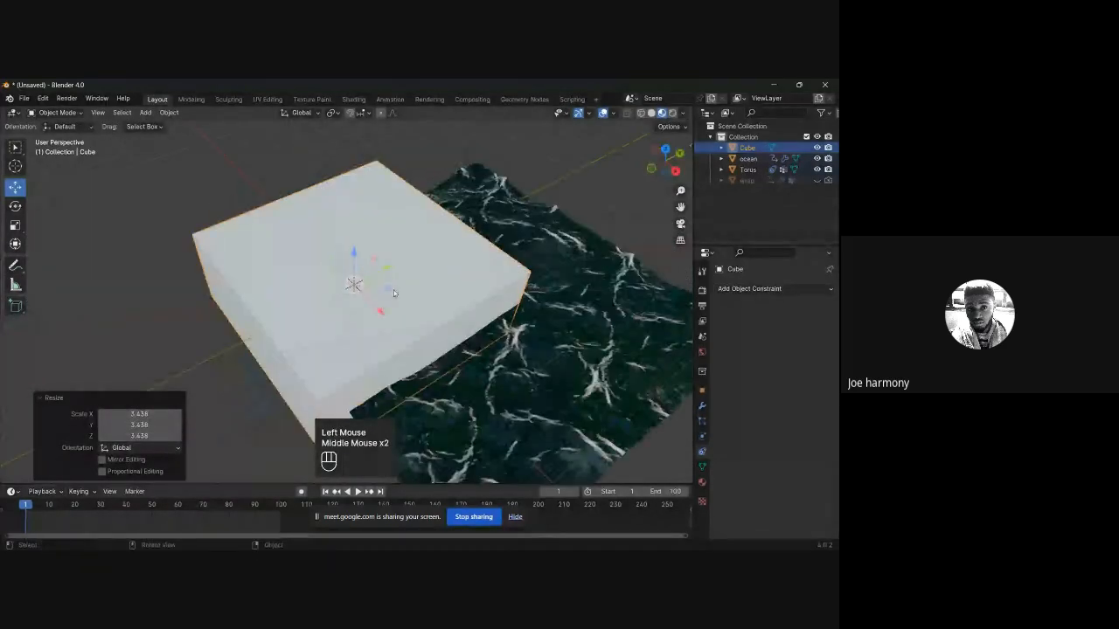
Step: Move the box about 12.1 m along X and 5.5 m along Y, and scale it up about 1.64 times
drag(392, 290, 427, 306)
scroll(426, 308, down, 1)
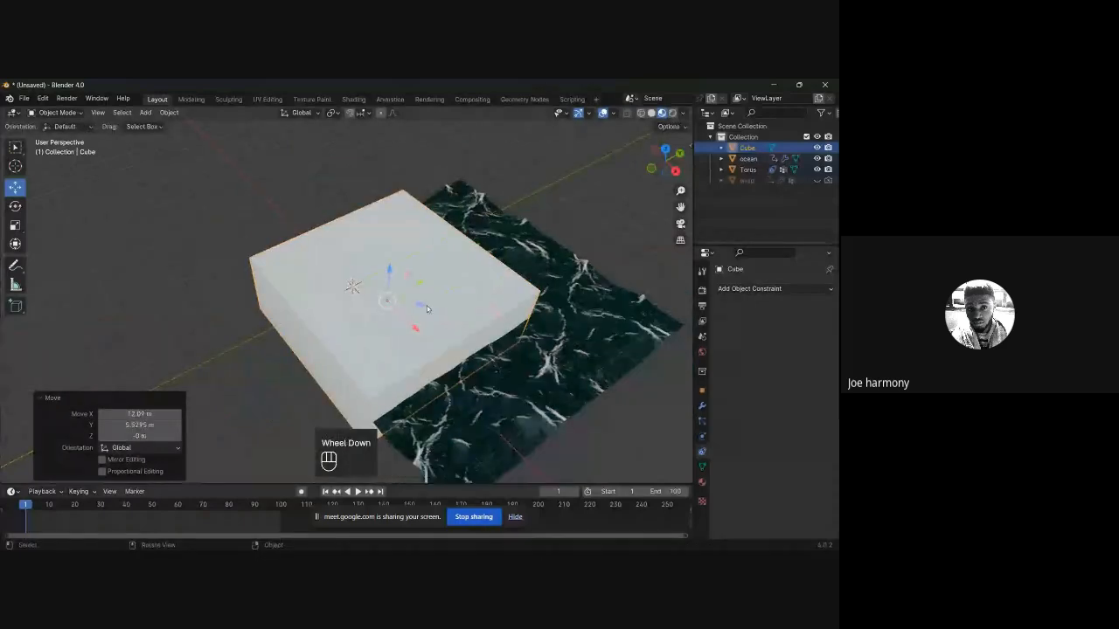
key(s)
click(474, 308)
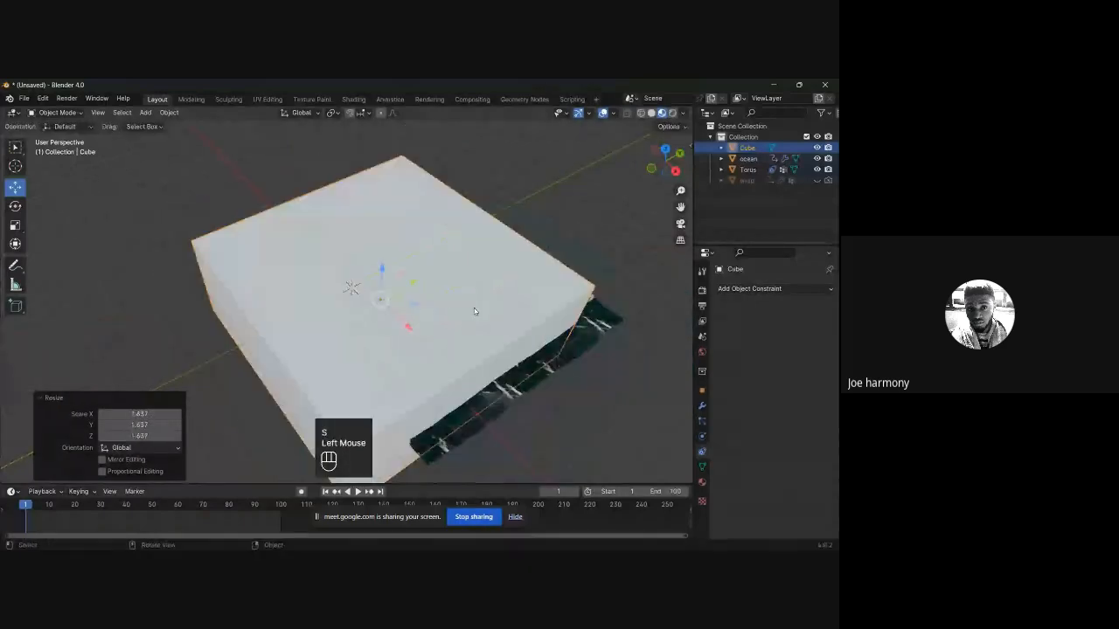
Step: Shift the box about 6.7 m along X and 25.8 m along Y to enclose the ocean, and scale its Z by about 0.67
drag(416, 303, 464, 287)
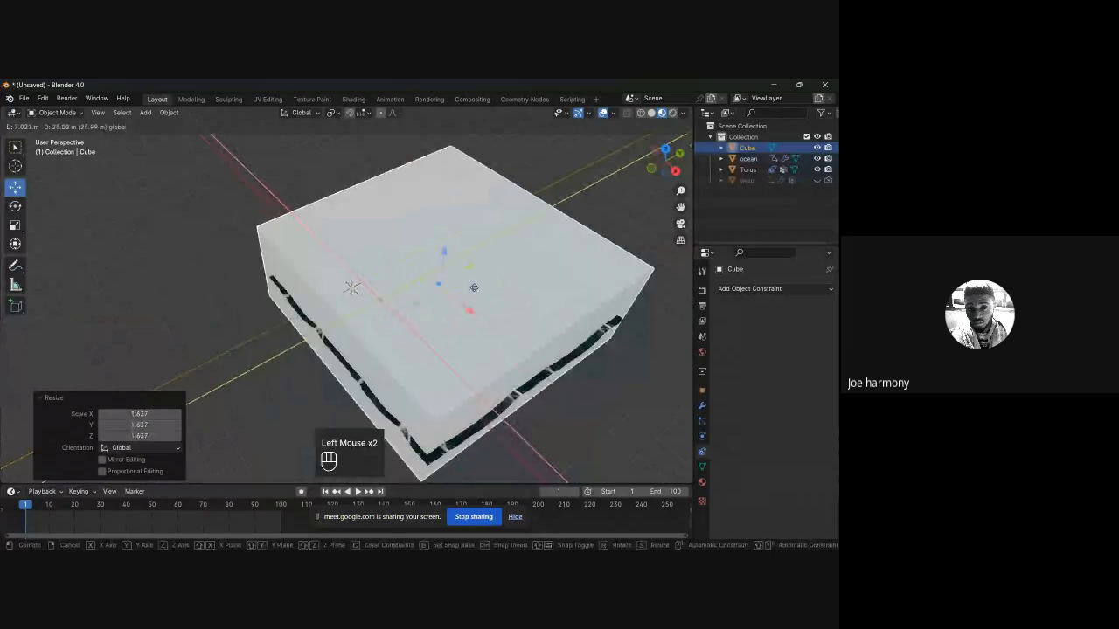
mouse_move(464, 288)
middle_down()
mouse_move(464, 307)
mouse_move(481, 282)
middle_up()
scroll(539, 298, up, 2)
key(s)
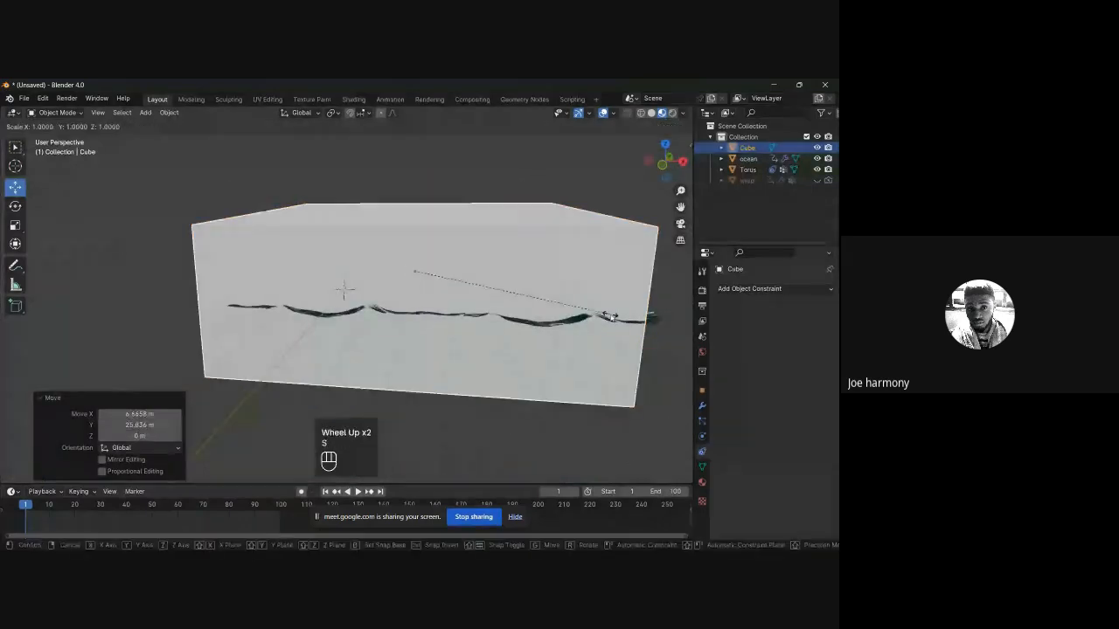
key(z)
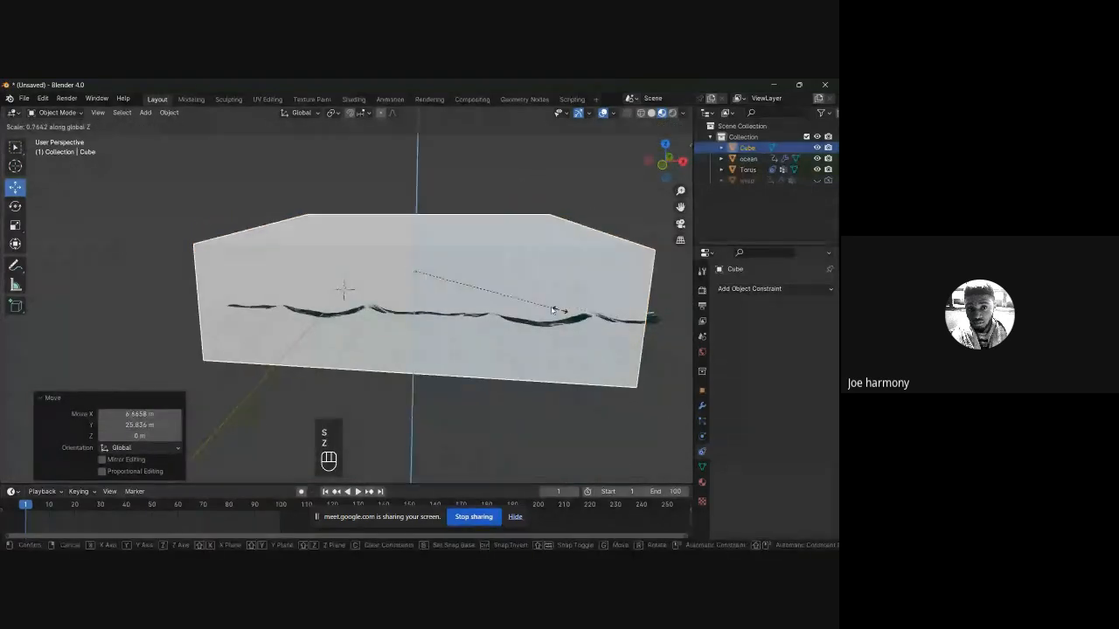
click(549, 311)
Step: Set the cube's viewport display to Wire in its object properties
mouse_move(549, 311)
middle_down()
mouse_move(640, 312)
mouse_move(565, 315)
middle_up()
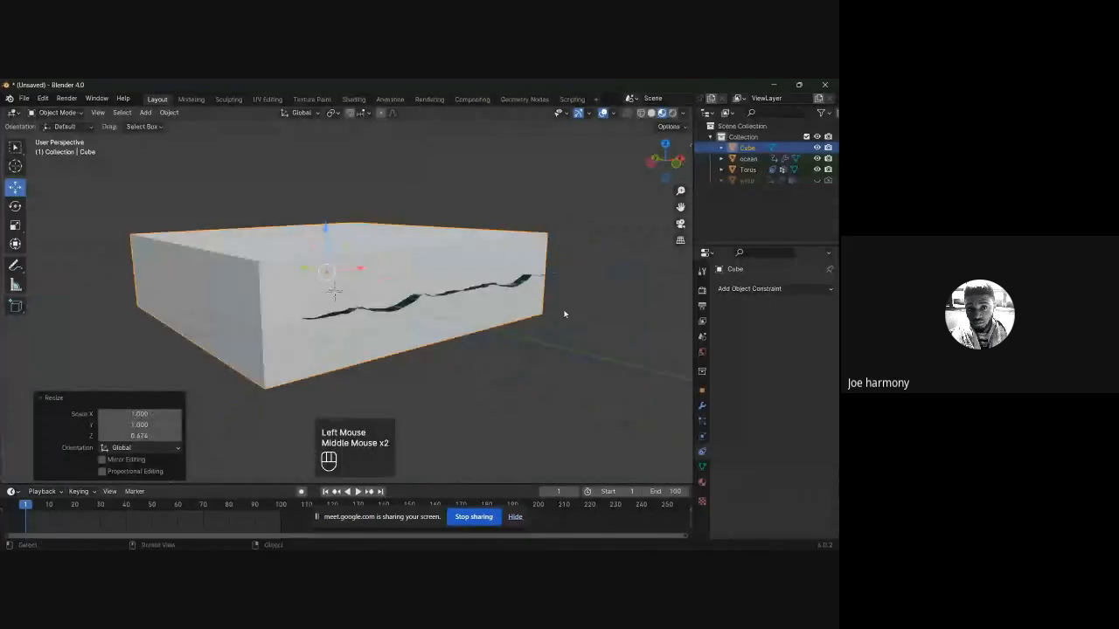
scroll(387, 300, up, 3)
scroll(404, 291, up, 1)
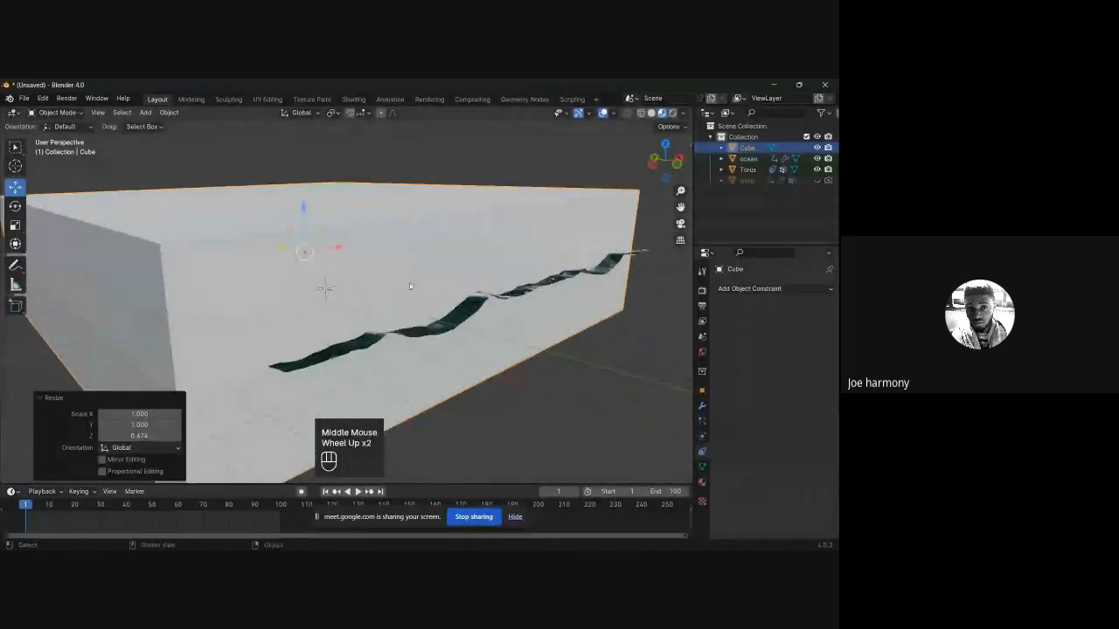
middle_drag(409, 283, 464, 244)
click(464, 244)
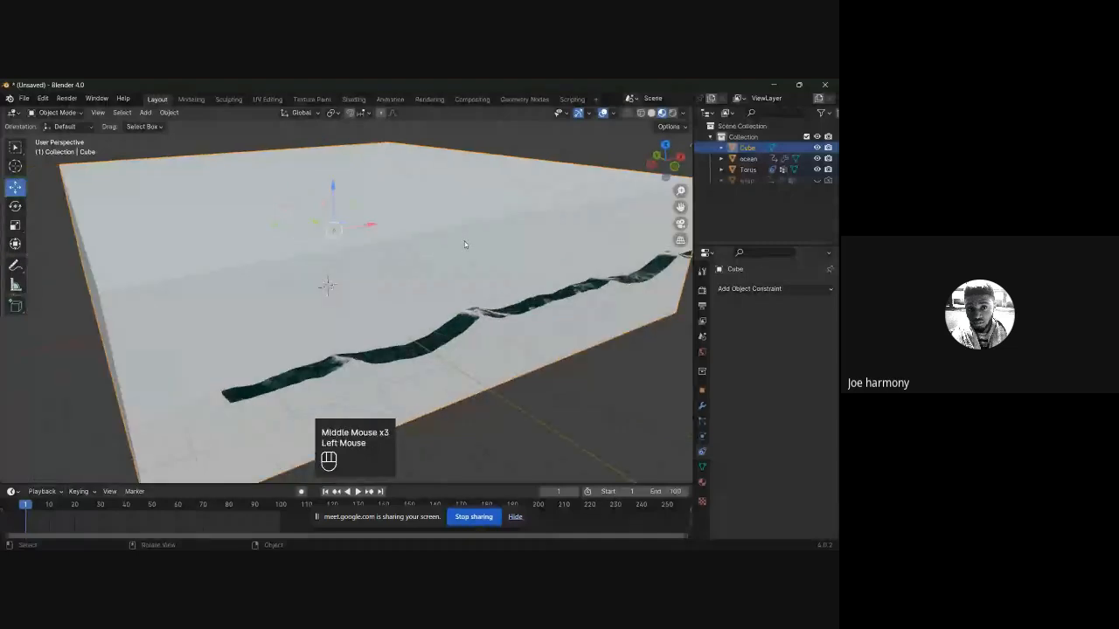
click(701, 391)
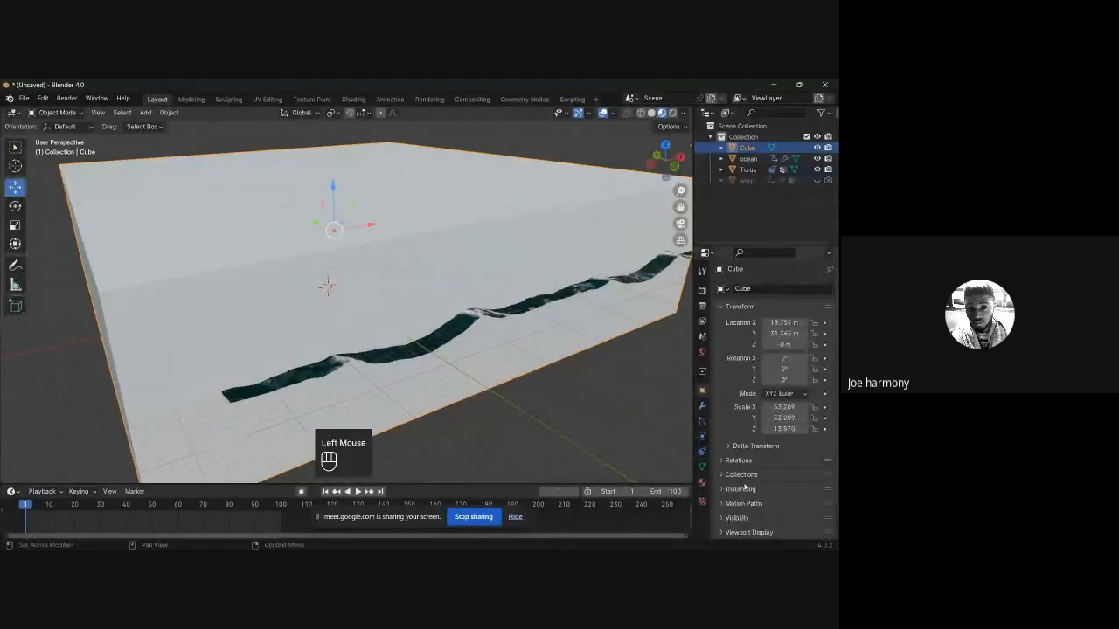
scroll(744, 488, down, 2)
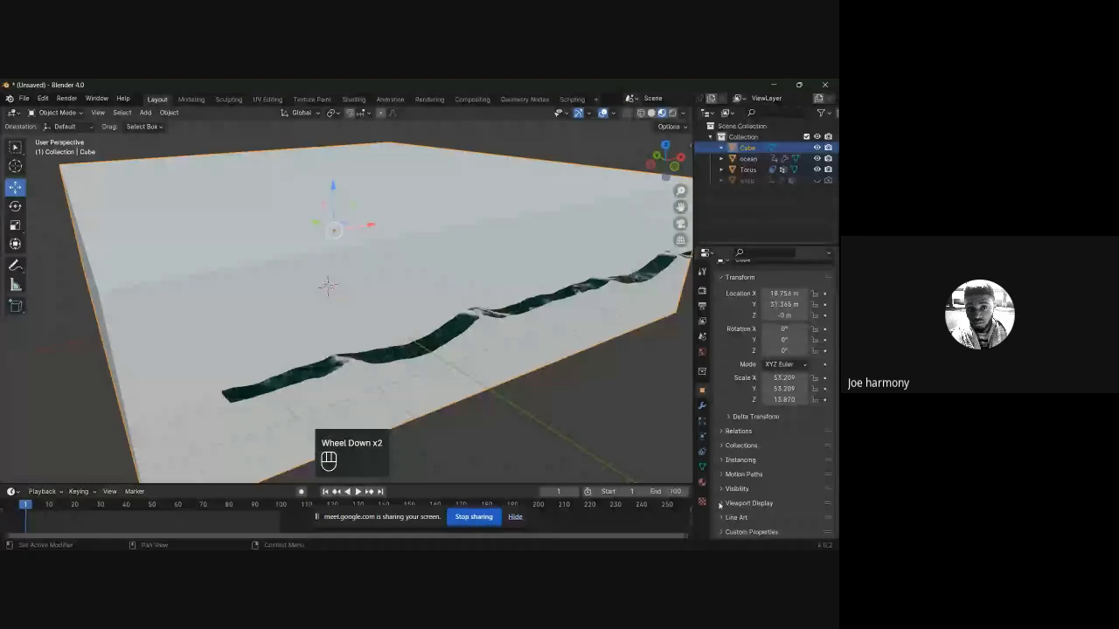
click(734, 503)
scroll(734, 454, down, 5)
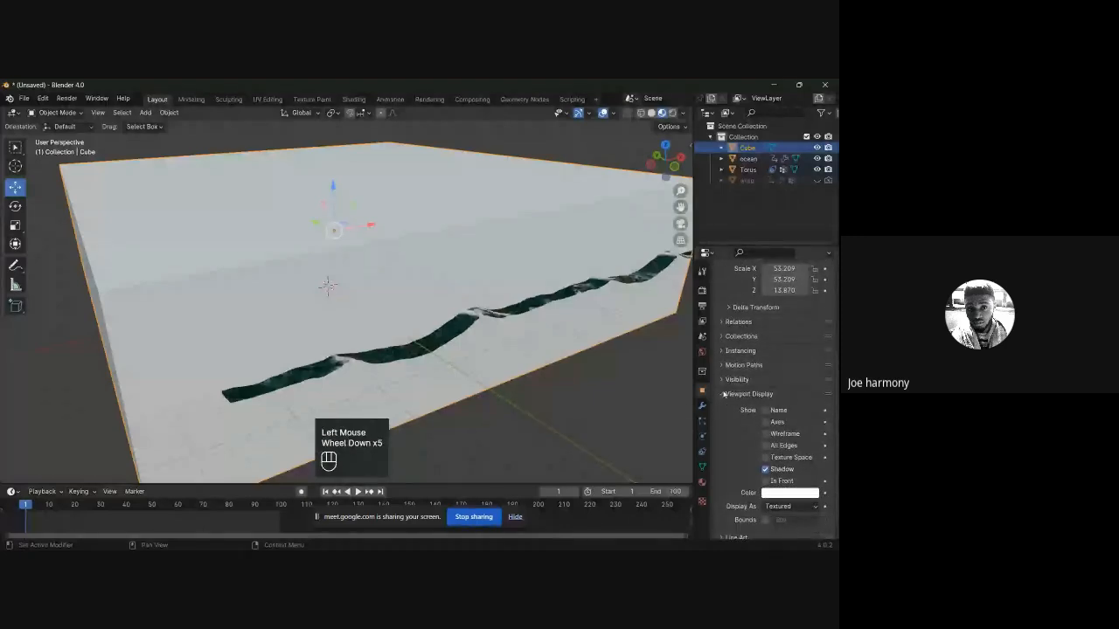
click(790, 506)
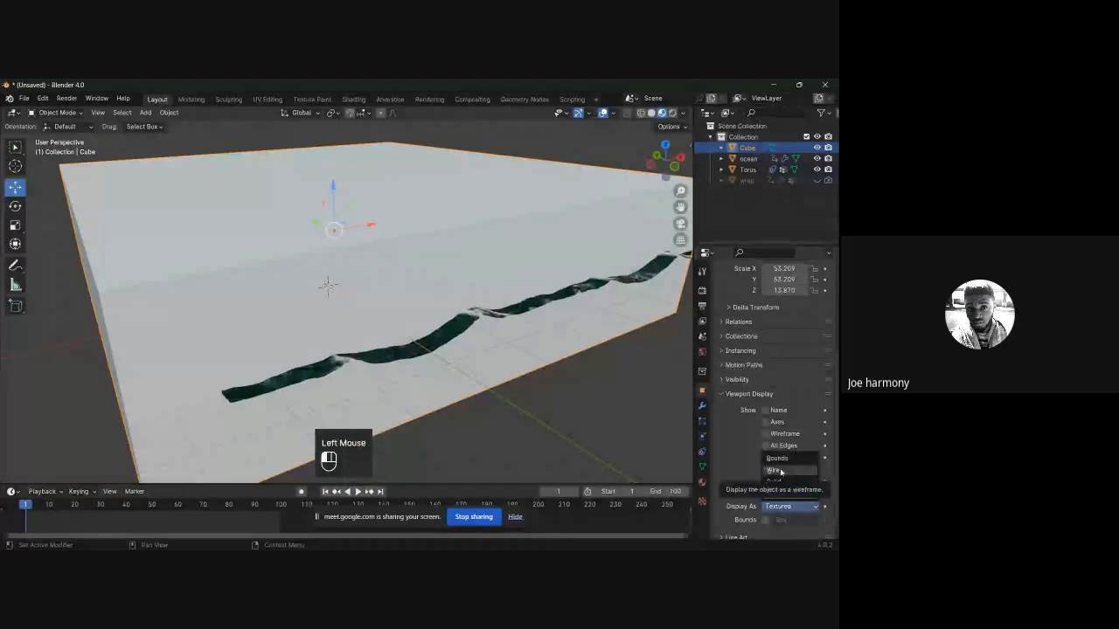
click(780, 472)
Step: Raise the wireframe box about 7.8 m along Z above the ocean surface
middle_drag(463, 332, 413, 284)
drag(357, 195, 353, 162)
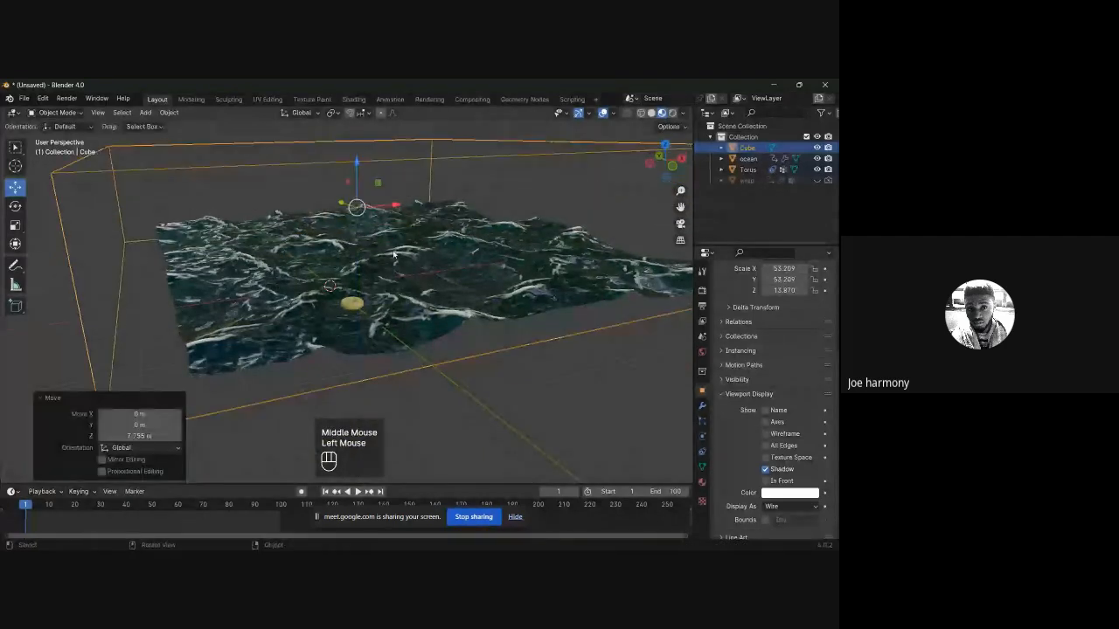
scroll(393, 254, down, 2)
scroll(393, 253, up, 1)
Step: Create a new material for the cube in the Shading workspace and name it fog
click(352, 98)
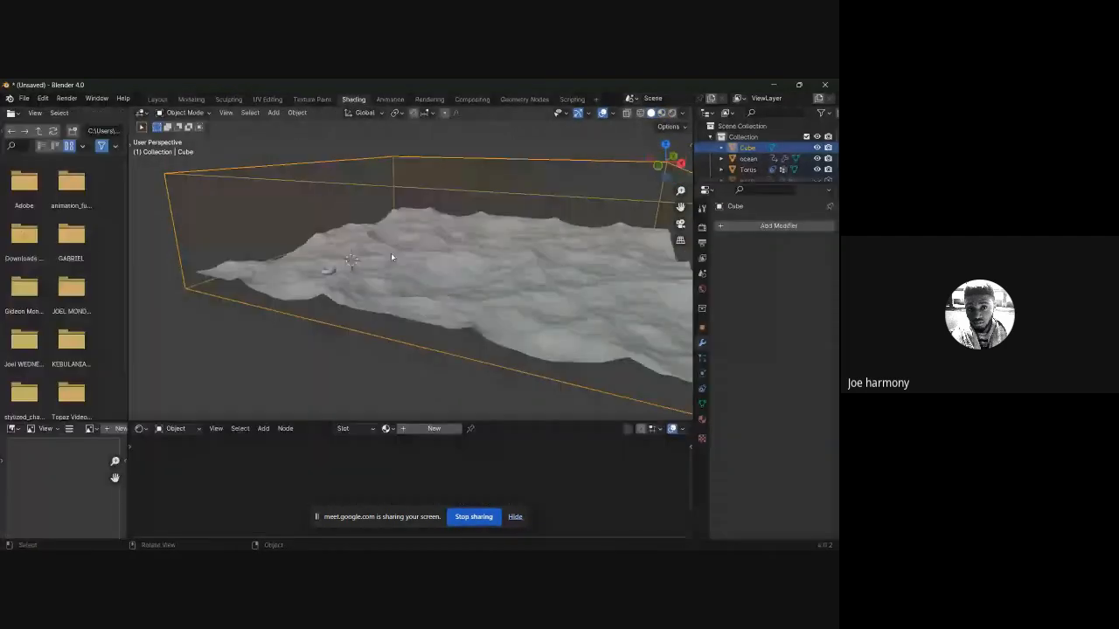
scroll(390, 253, down, 1)
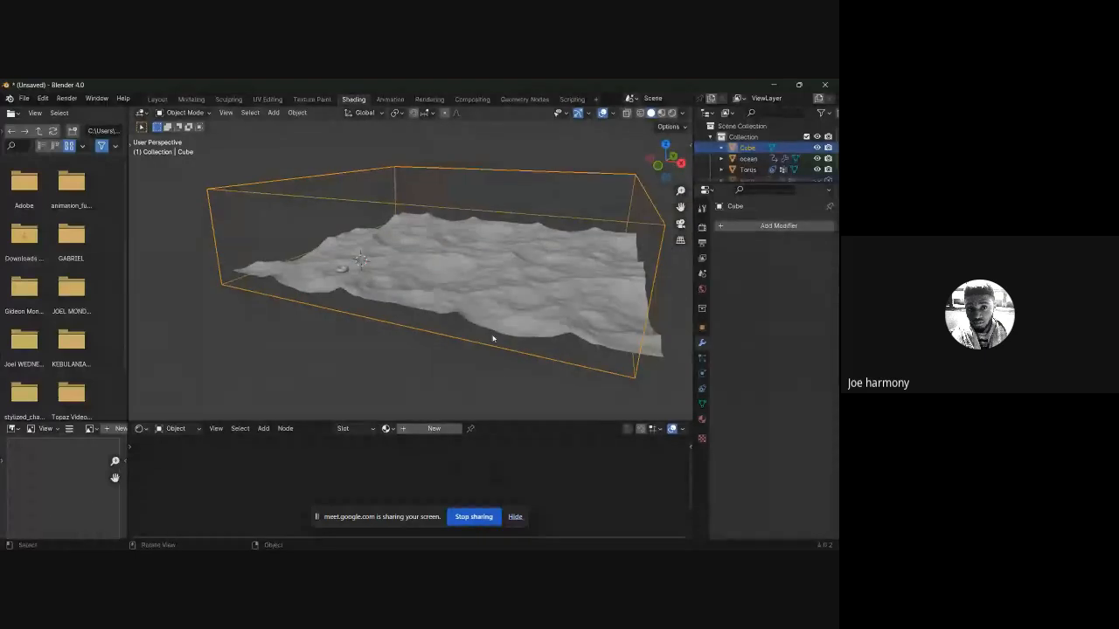
drag(446, 422, 486, 304)
click(446, 311)
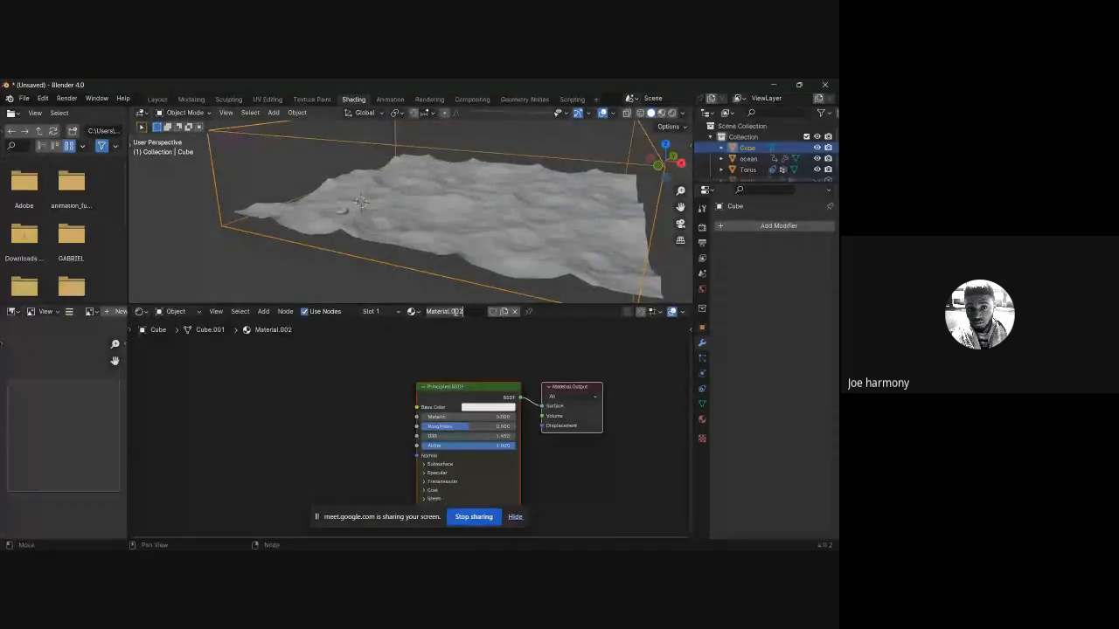
text(volu)
key(BackSpace)
key(BackSpace)
key(BackSpace)
key(BackSpace)
text(fog)
key(Return)
Step: Replace the Principled BSDF with a Principled Volume node and connect it to the Material Output's Volume input
click(457, 388)
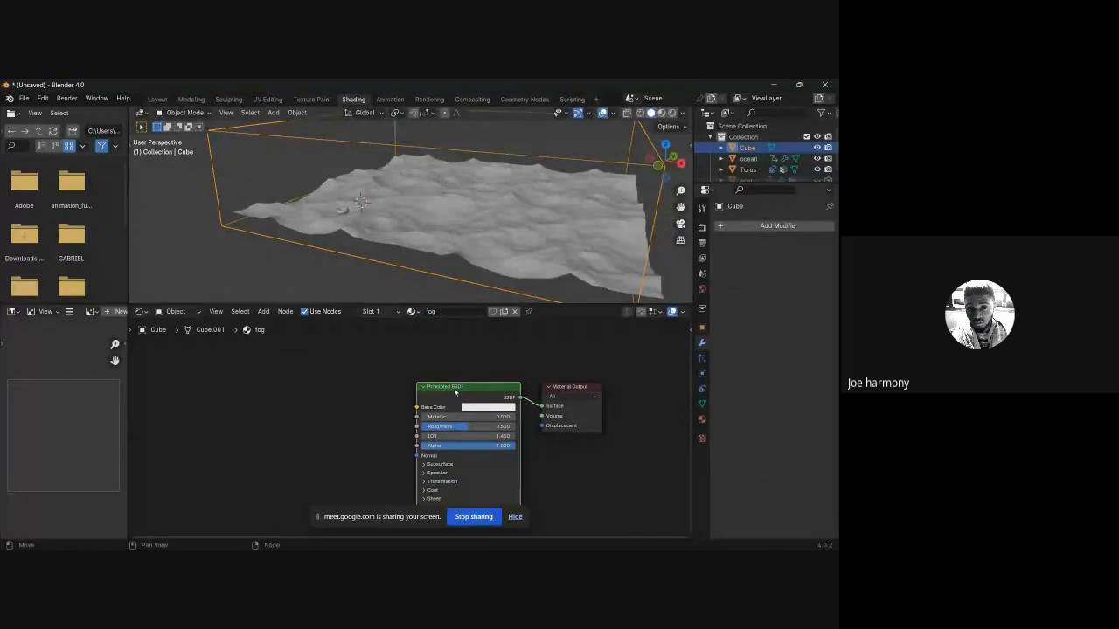
key(Delete)
key(shift+a)
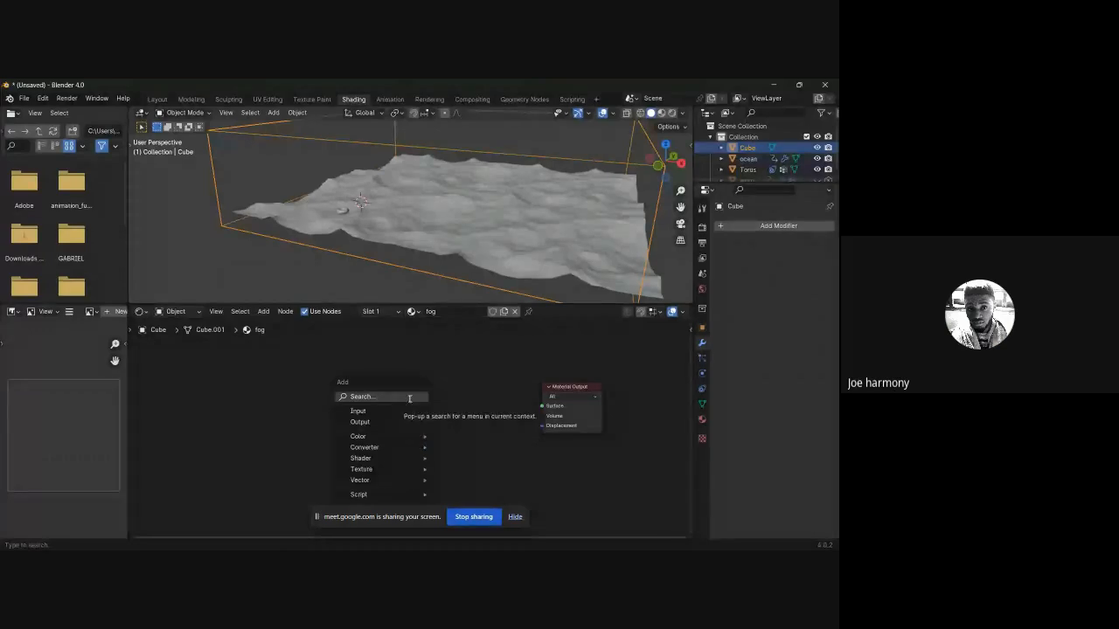
text(pri)
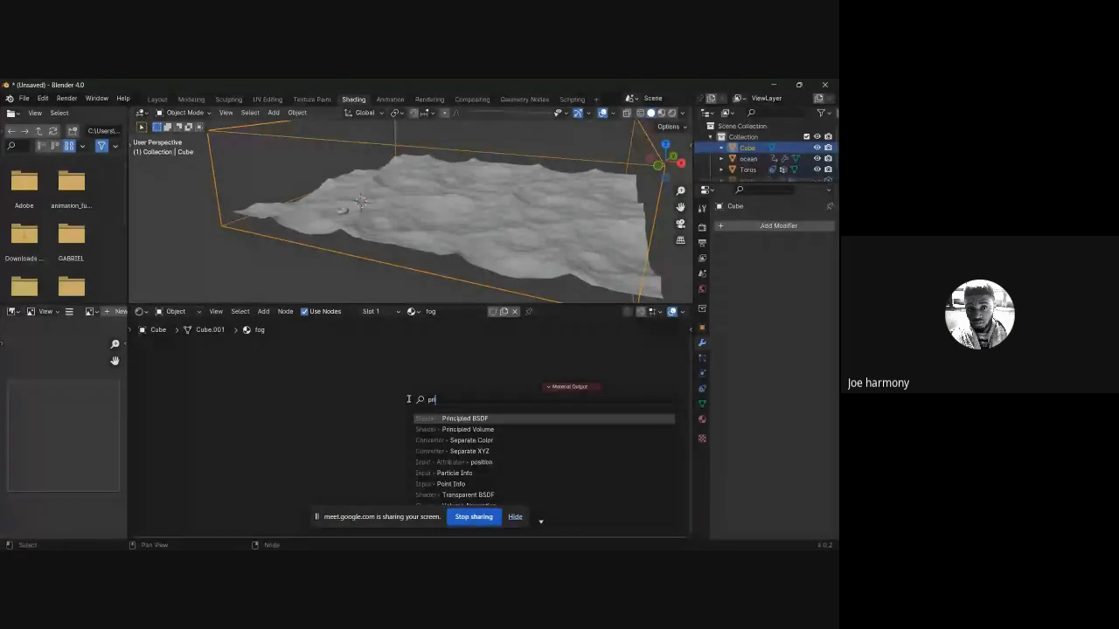
click(467, 429)
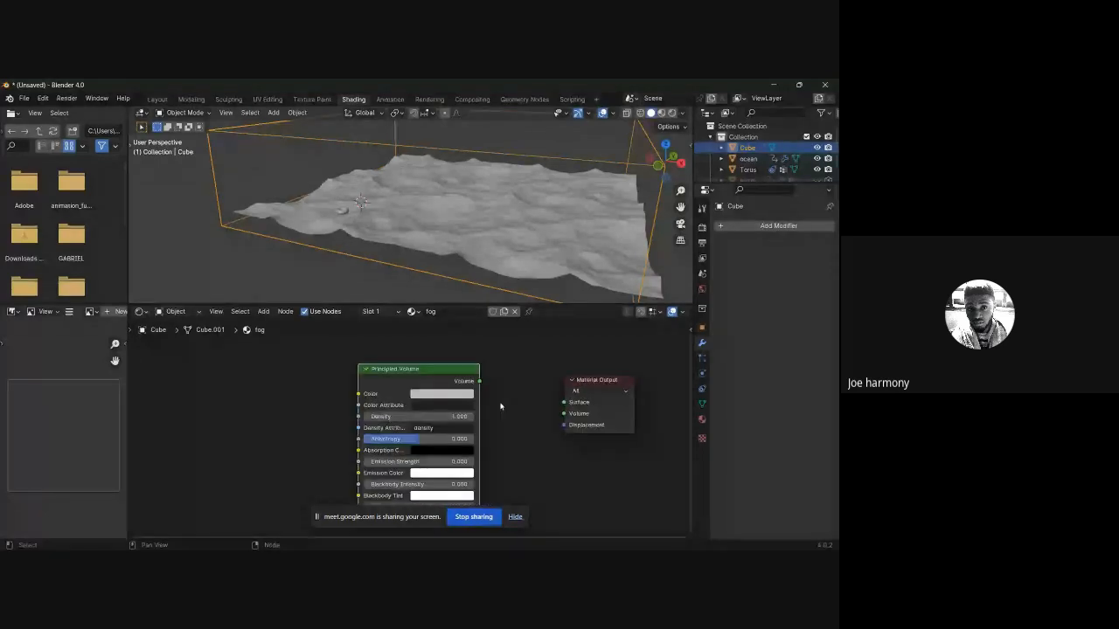
drag(479, 381, 564, 414)
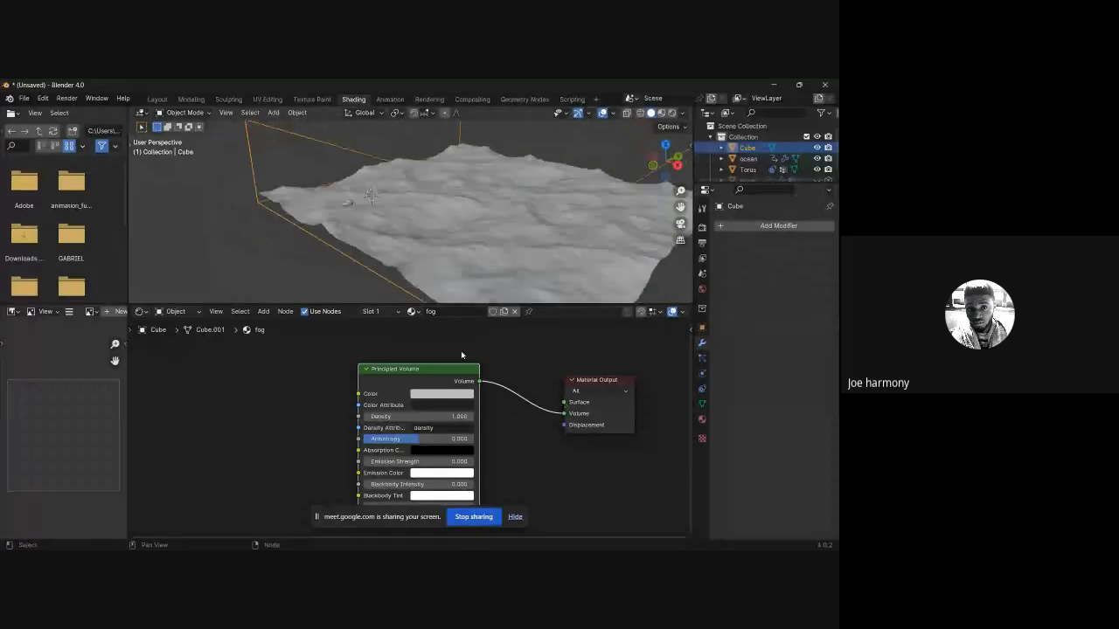
Step: Set the density of the fog material's Principled Volume node to 0.05
scroll(471, 425, up, 1)
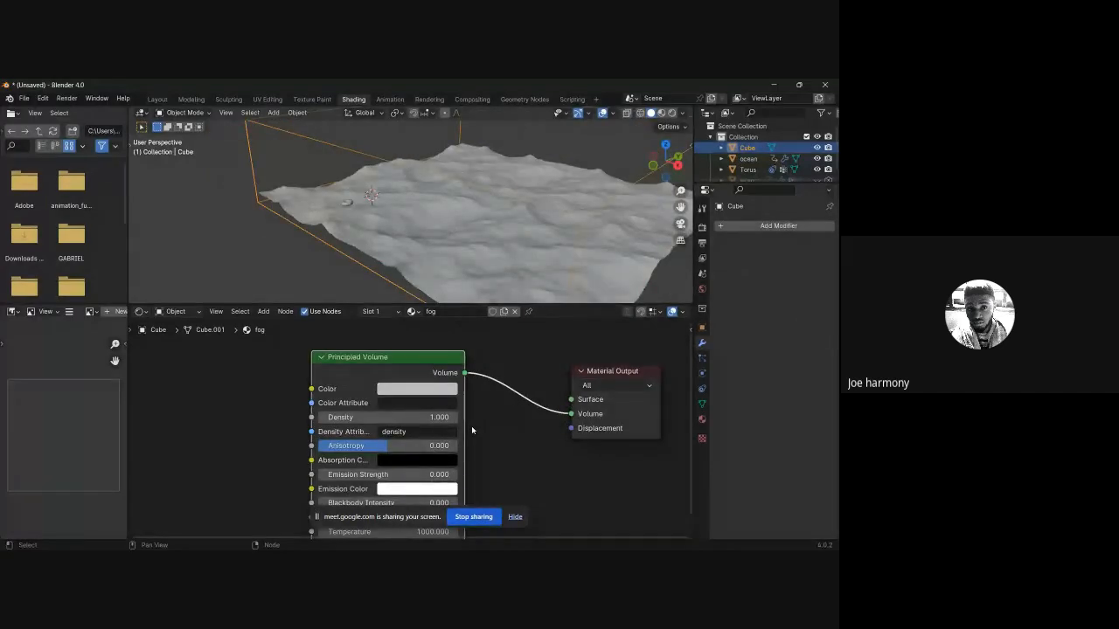
click(404, 417)
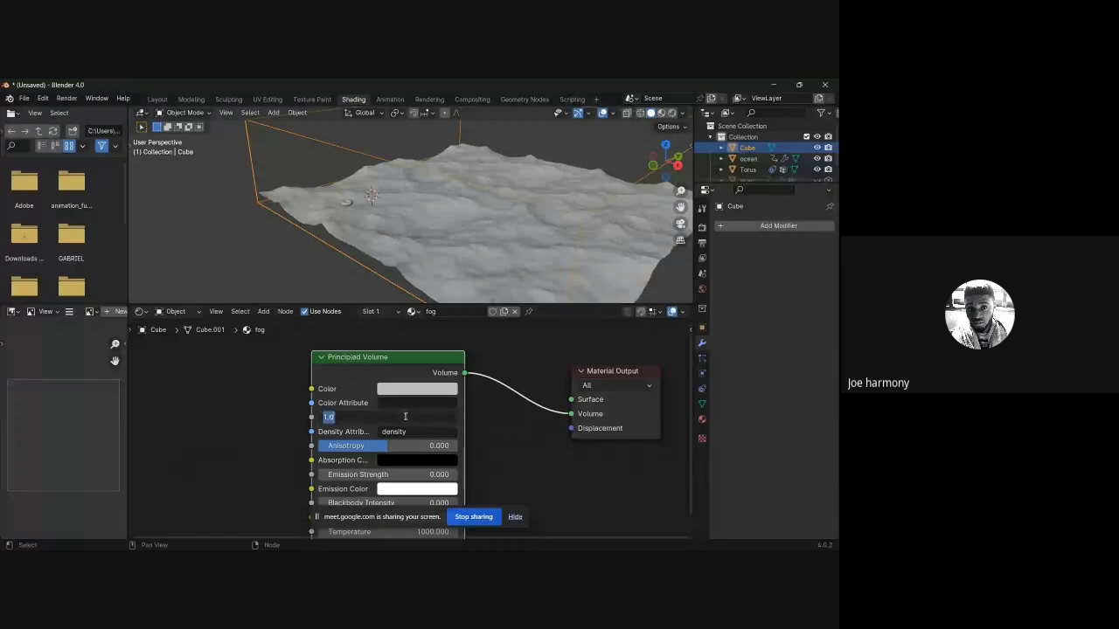
key(BackSpace)
text(.05)
key(Return)
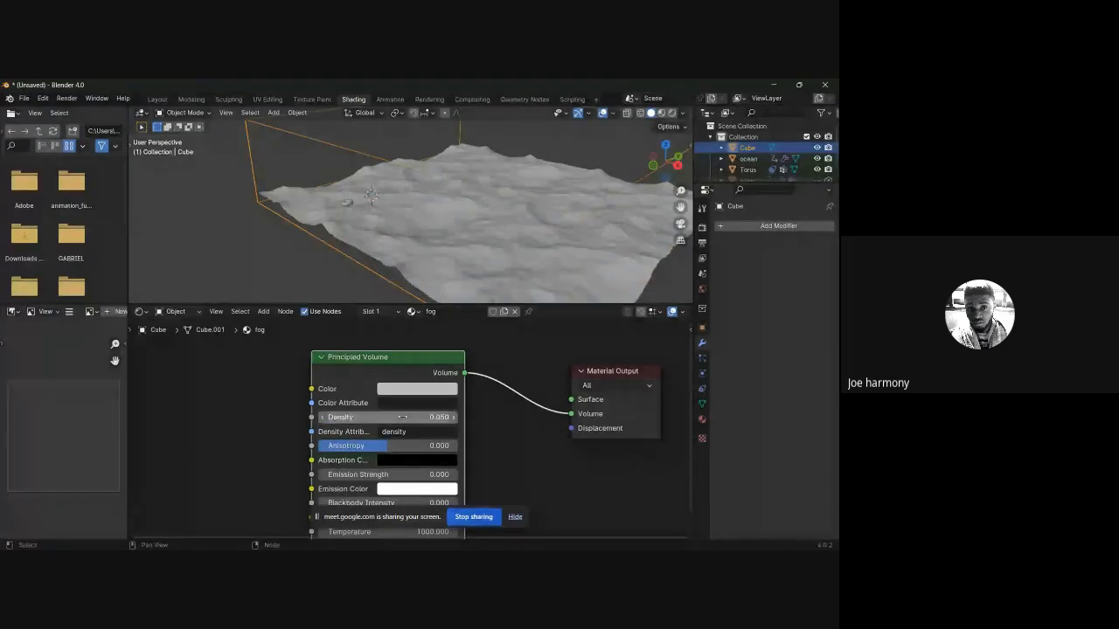
Step: Switch the 3D viewport to Material Preview shading to check the fog around the floating torus
click(661, 112)
mouse_move(638, 153)
middle_down()
mouse_move(624, 181)
mouse_move(520, 218)
mouse_move(571, 212)
middle_up()
scroll(520, 219, up, 6)
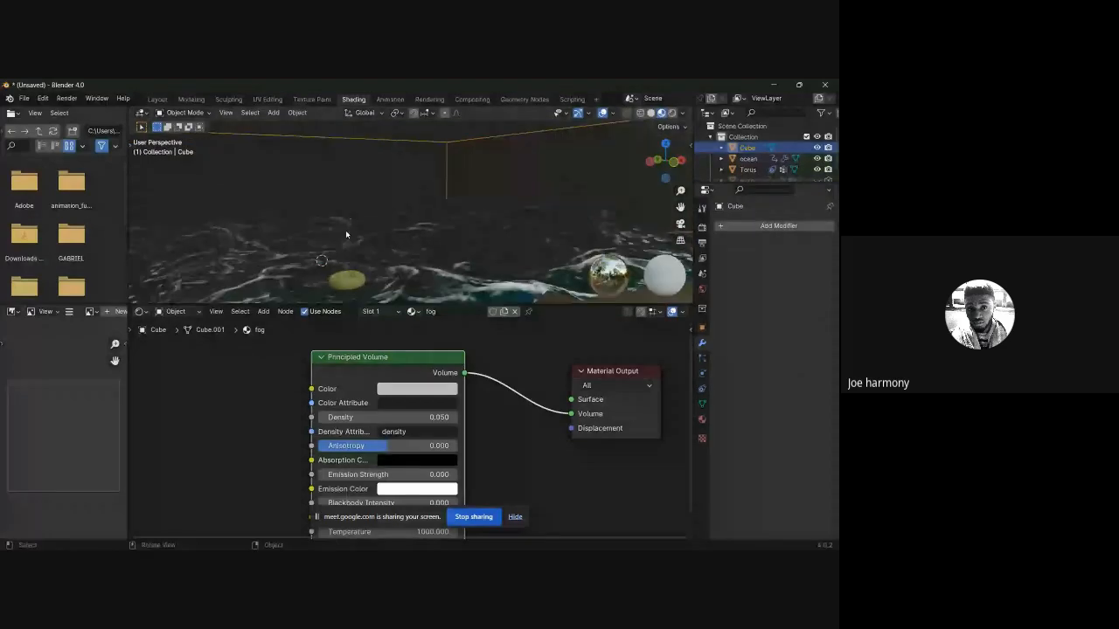
middle_drag(345, 234, 398, 229)
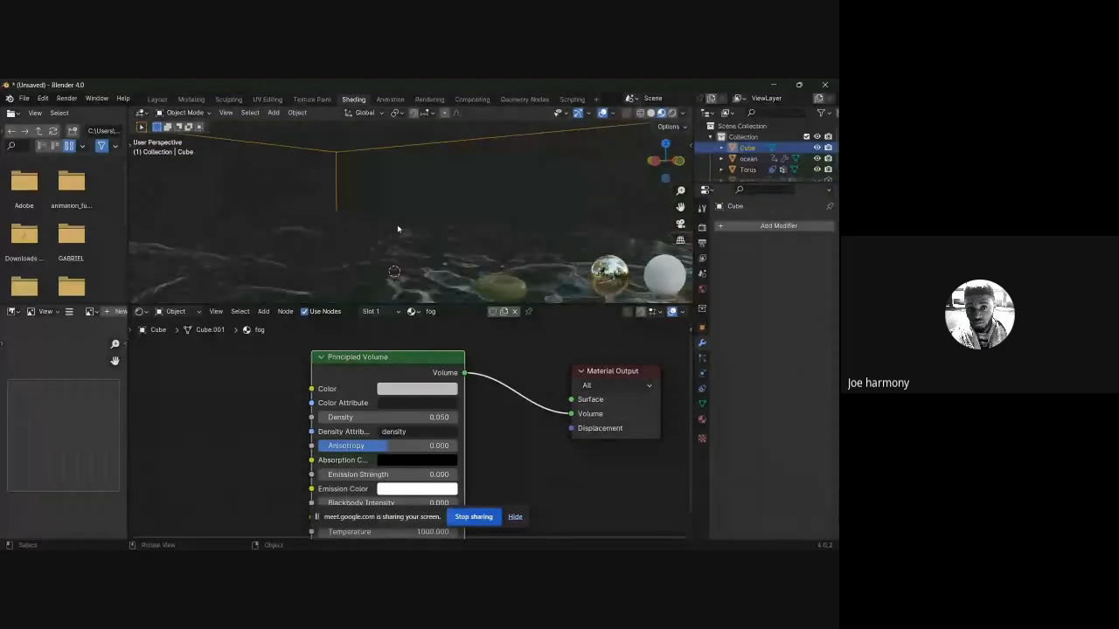
Step: Set the Principled Volume's emission strength to 0.006 and check the fog over the ocean
middle_drag(457, 467, 453, 432)
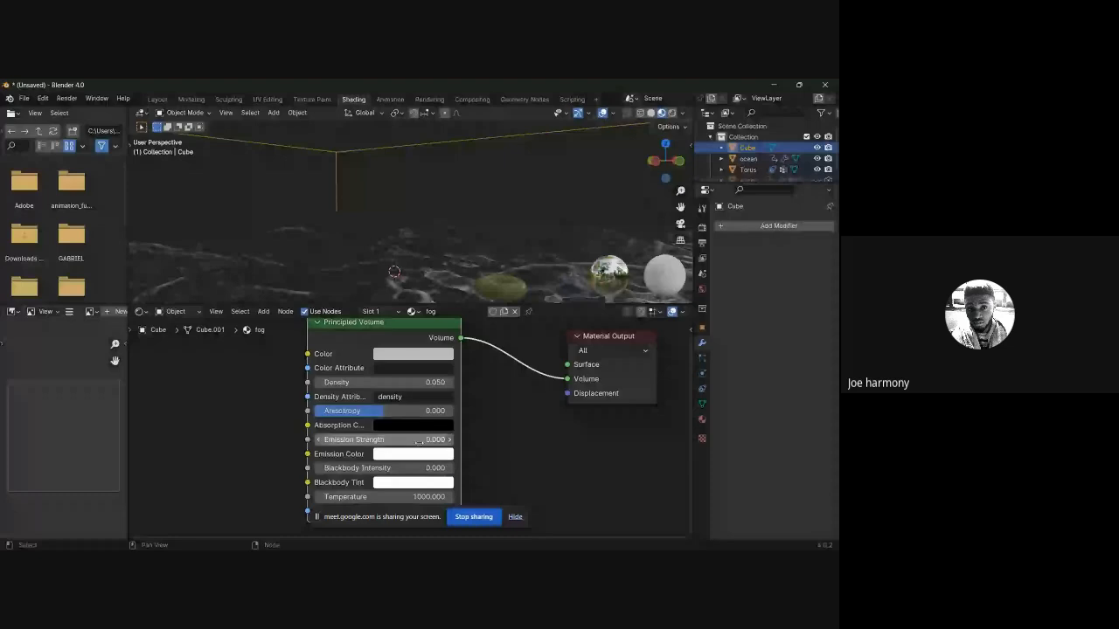
click(419, 440)
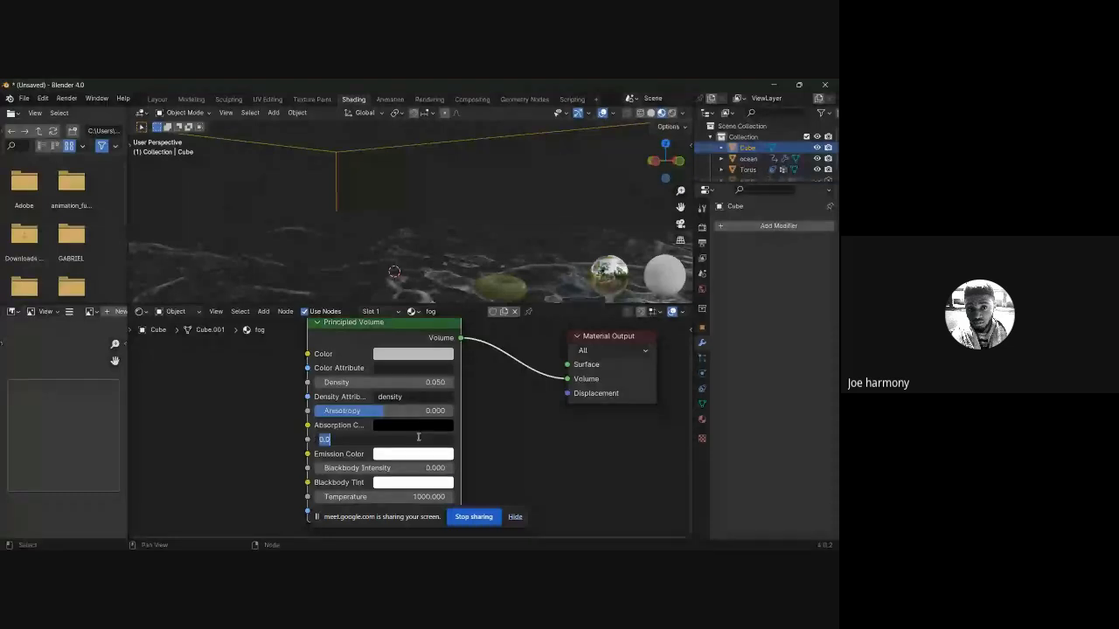
text(.006)
key(Return)
scroll(502, 270, down, 3)
middle_drag(502, 270, 456, 249)
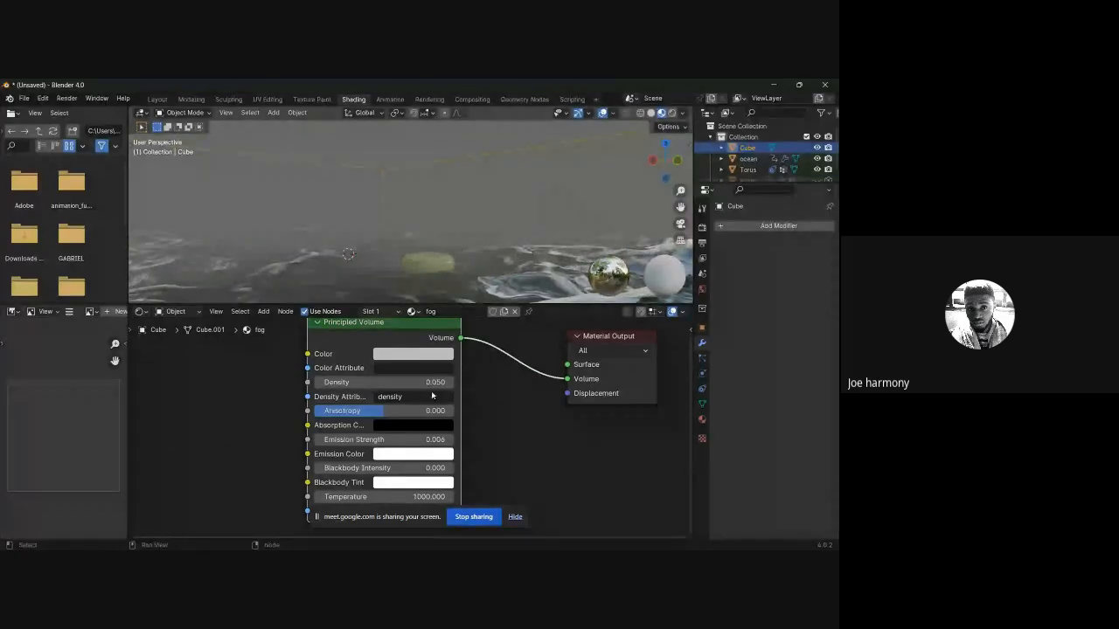
Step: Reduce the Principled Volume's density to 0.005 for a thinner fog
click(430, 382)
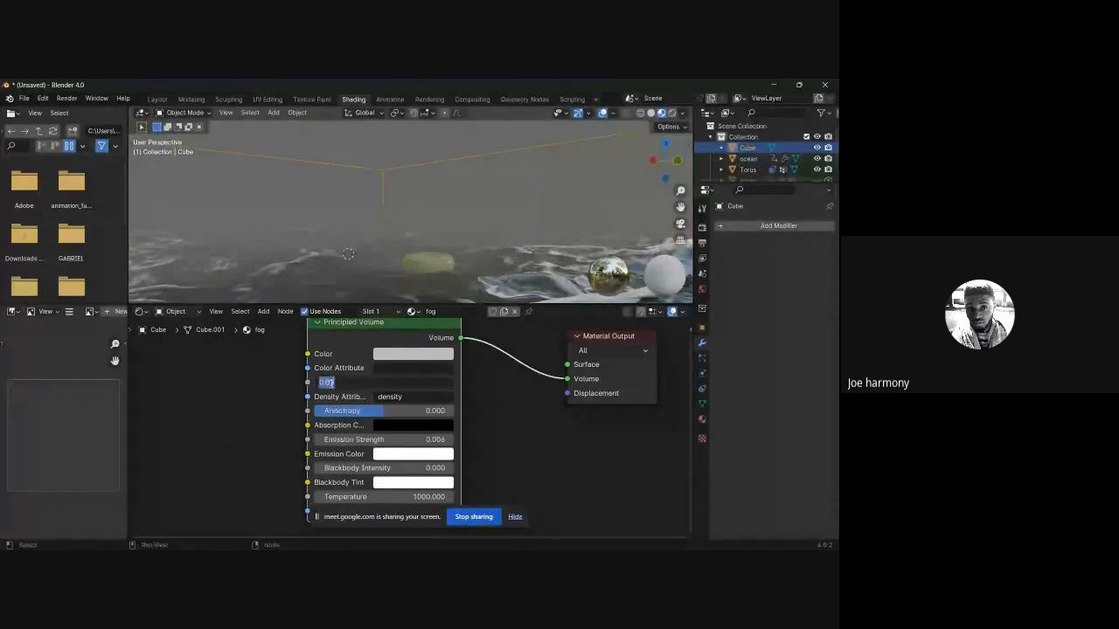
click(330, 382)
text(05)
key(Return)
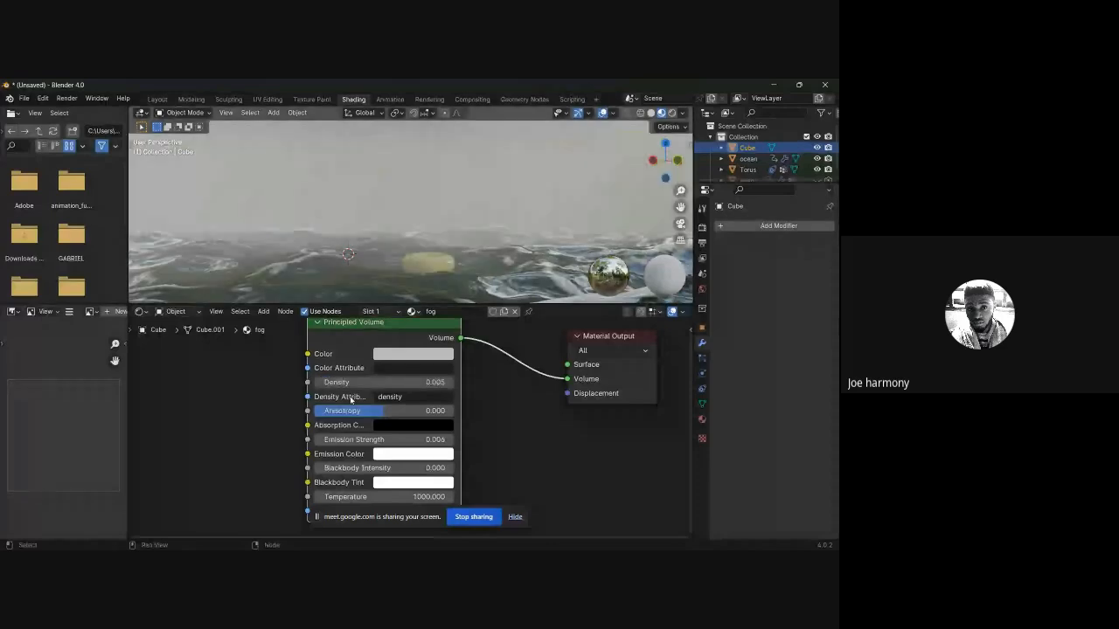
Step: Set the Principled Volume's emission strength to 0.001 and enlarge the 3D viewport above the node editor
click(353, 439)
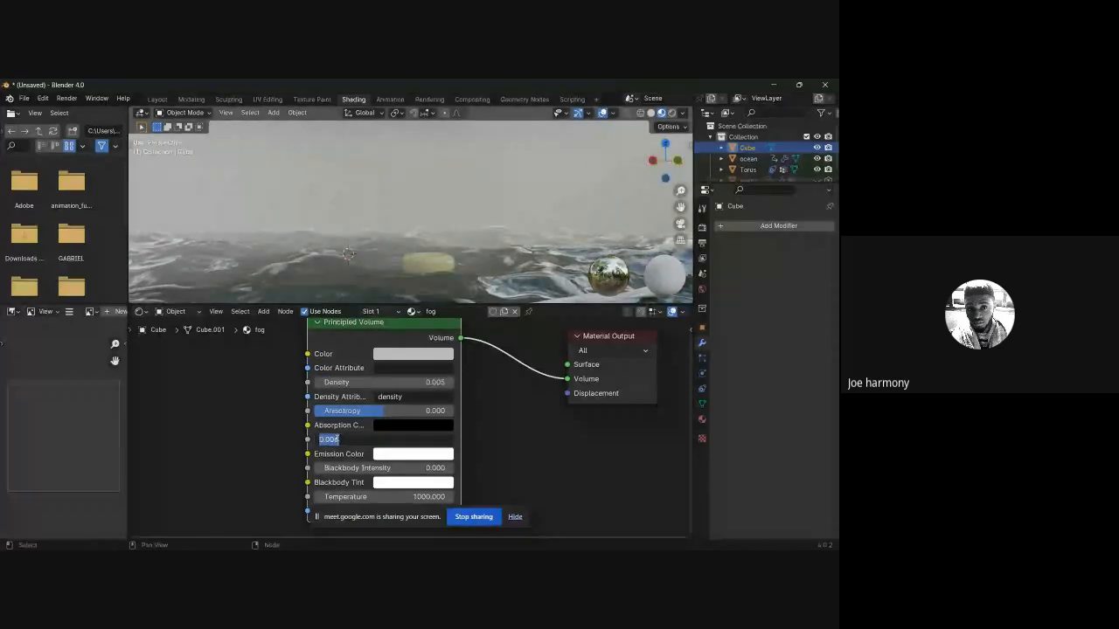
click(333, 439)
key(BackSpace)
text(8)
key(Return)
middle_drag(385, 210, 350, 263)
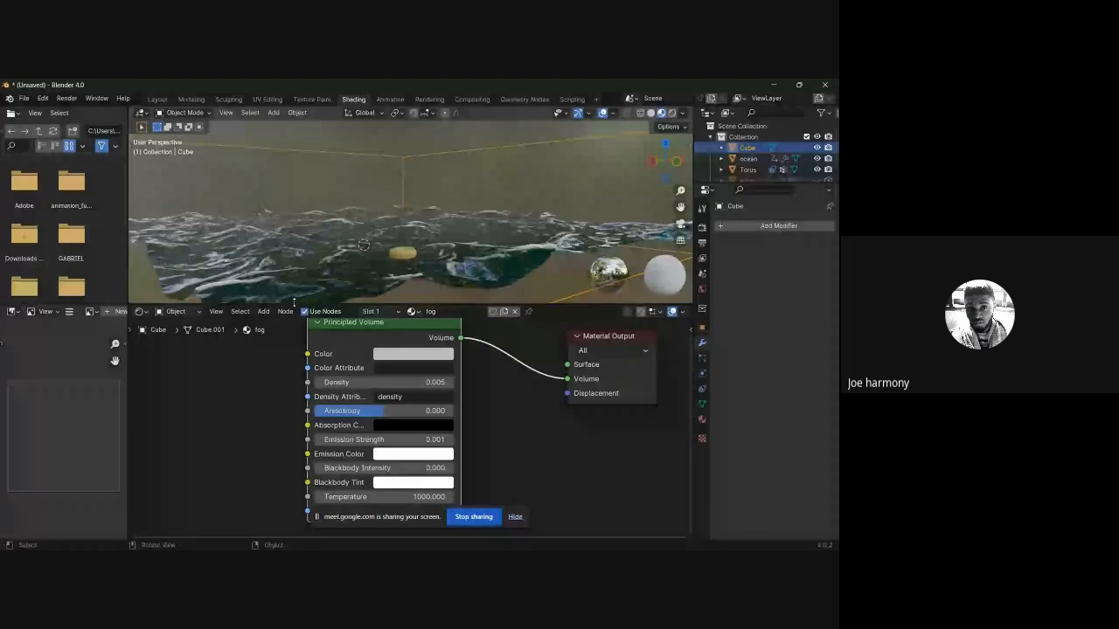
drag(293, 303, 301, 348)
middle_drag(376, 281, 454, 256)
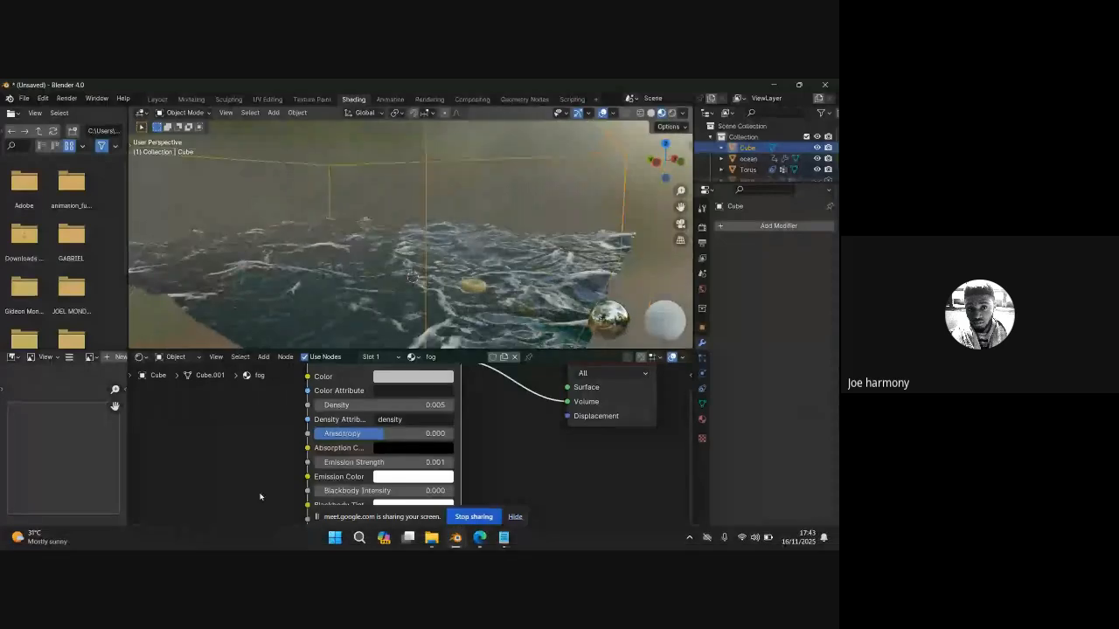
Step: Start a second Blender 4.0 session and open the recent file ocean breakdown.blend for reference
key(super)
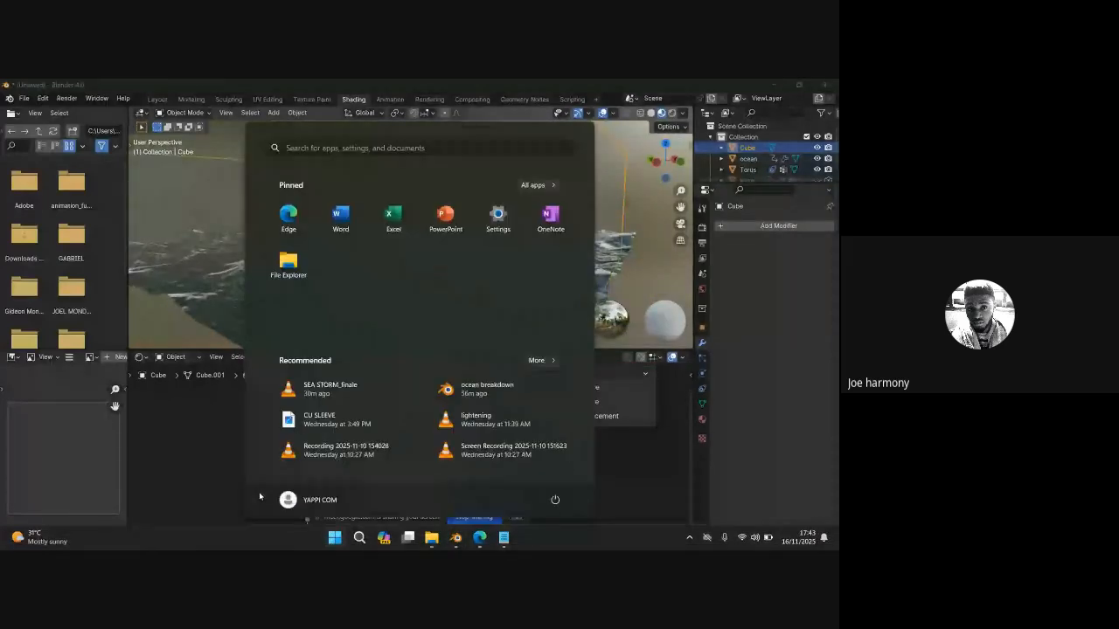
text(ble)
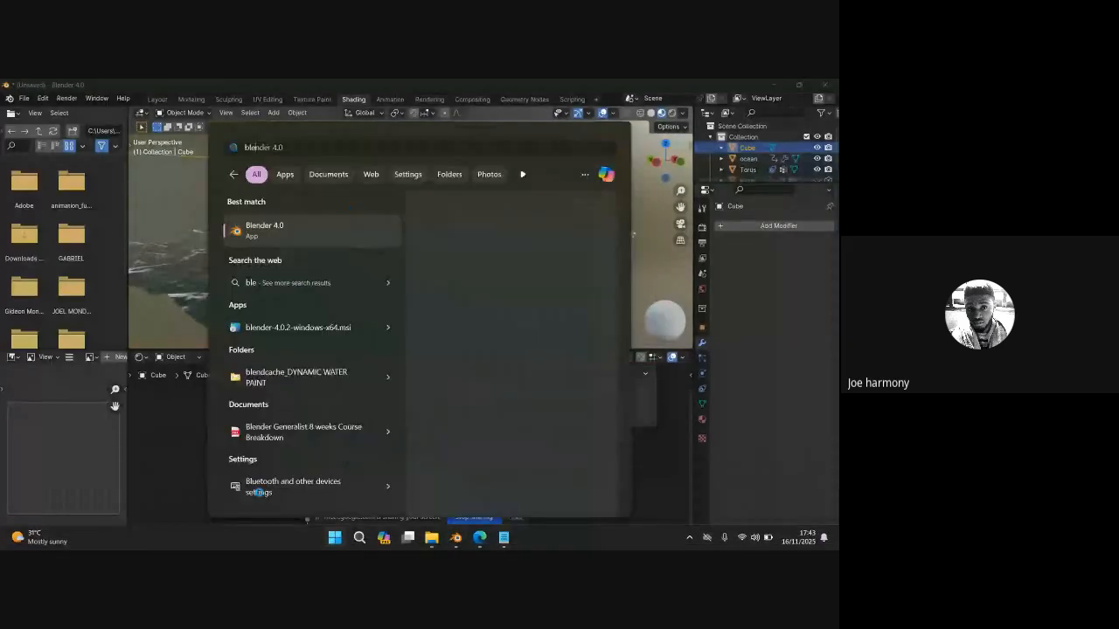
key(Return)
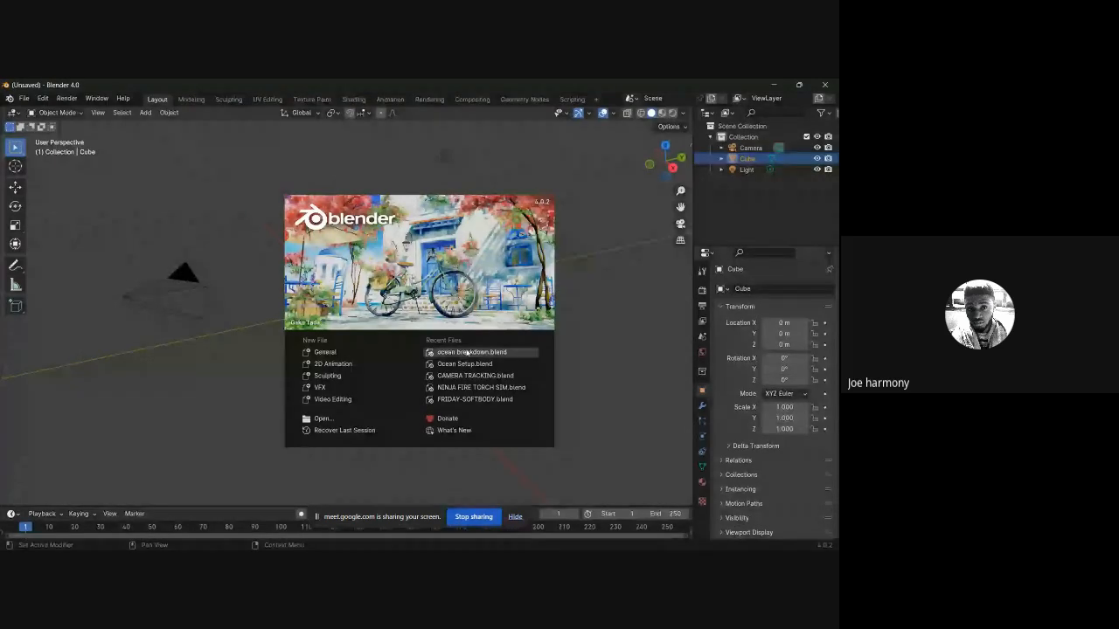
click(466, 351)
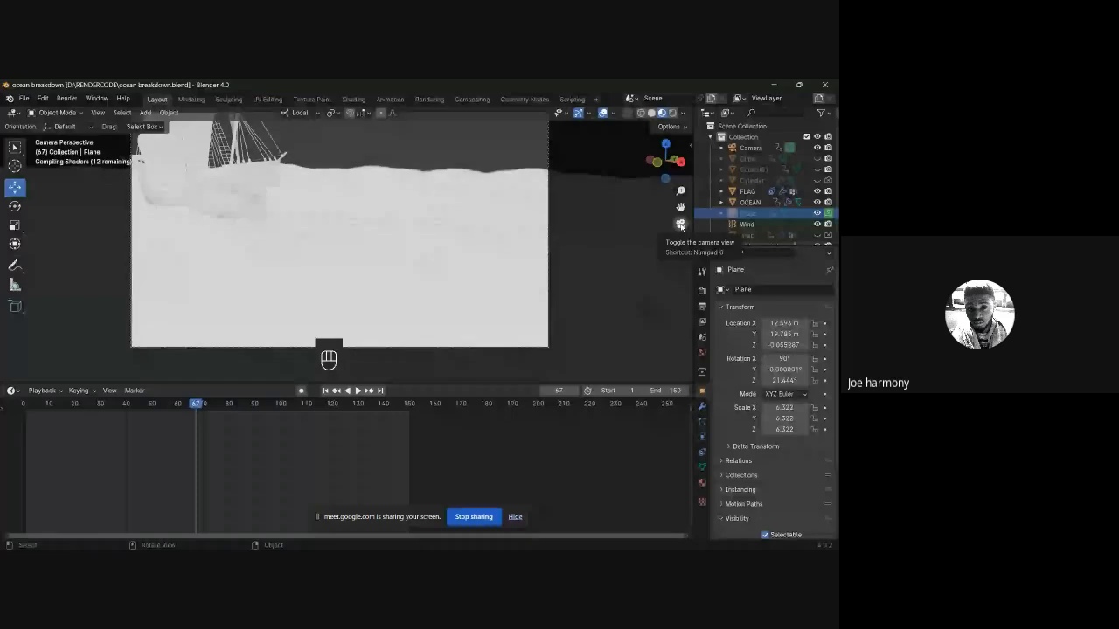
Step: Leave the camera view and set the OCEAN object's Ocean modifier viewport resolution to 5
click(681, 225)
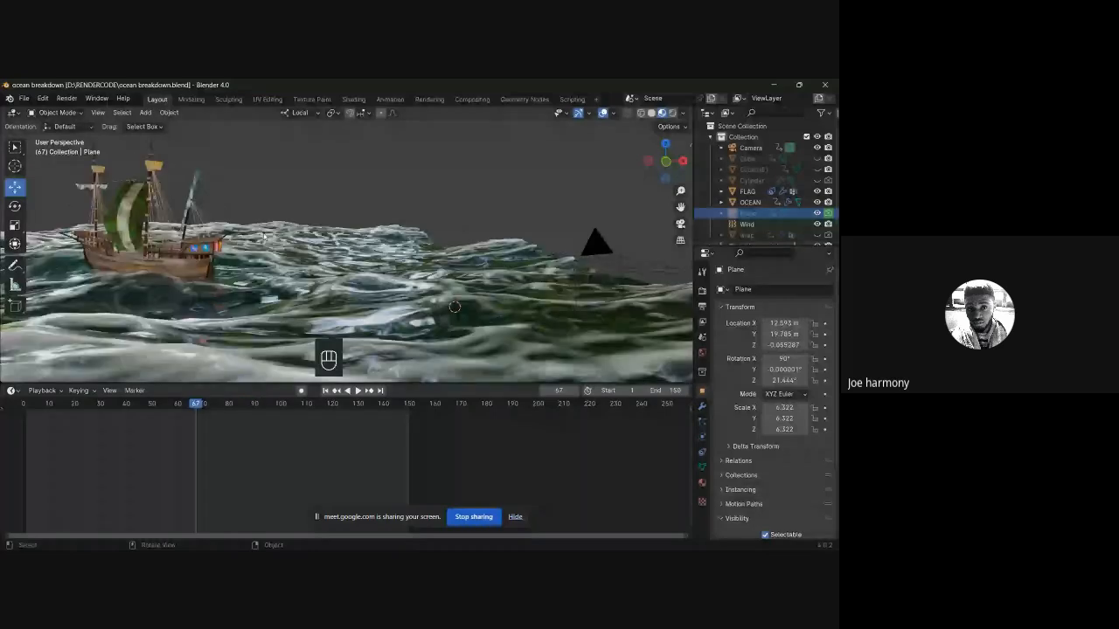
middle_drag(263, 237, 415, 237)
scroll(415, 237, down, 2)
click(415, 237)
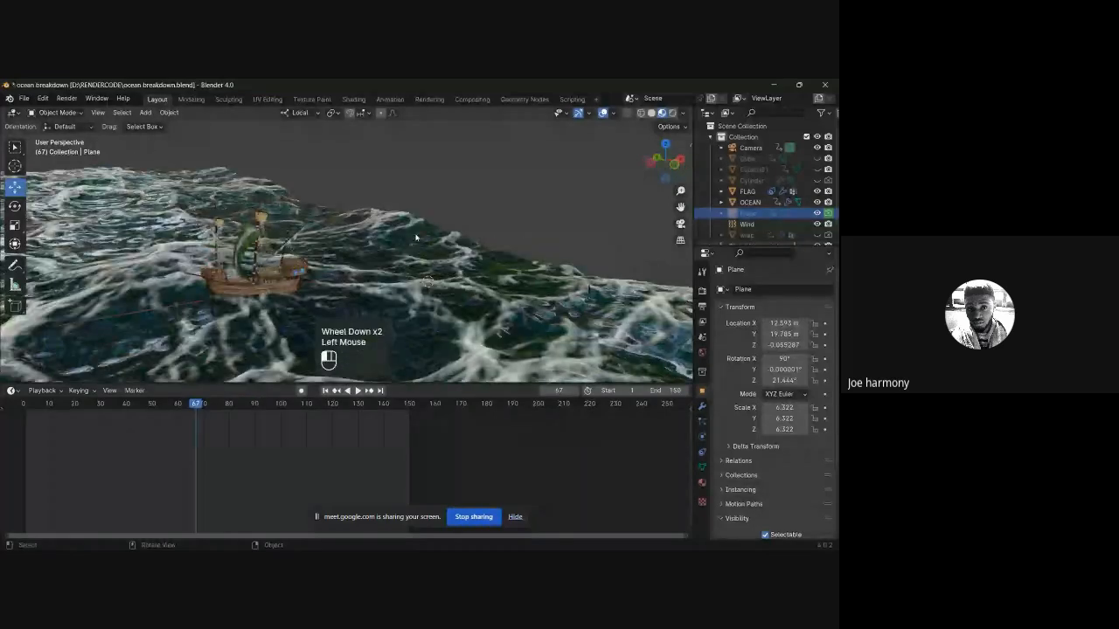
click(415, 236)
click(702, 405)
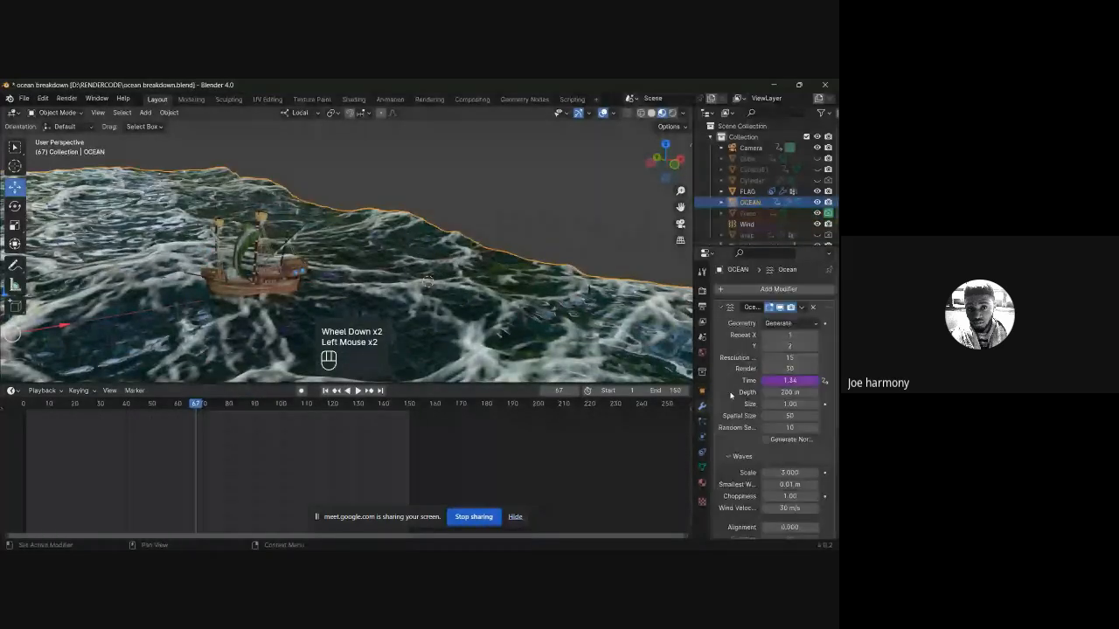
click(782, 358)
text(5)
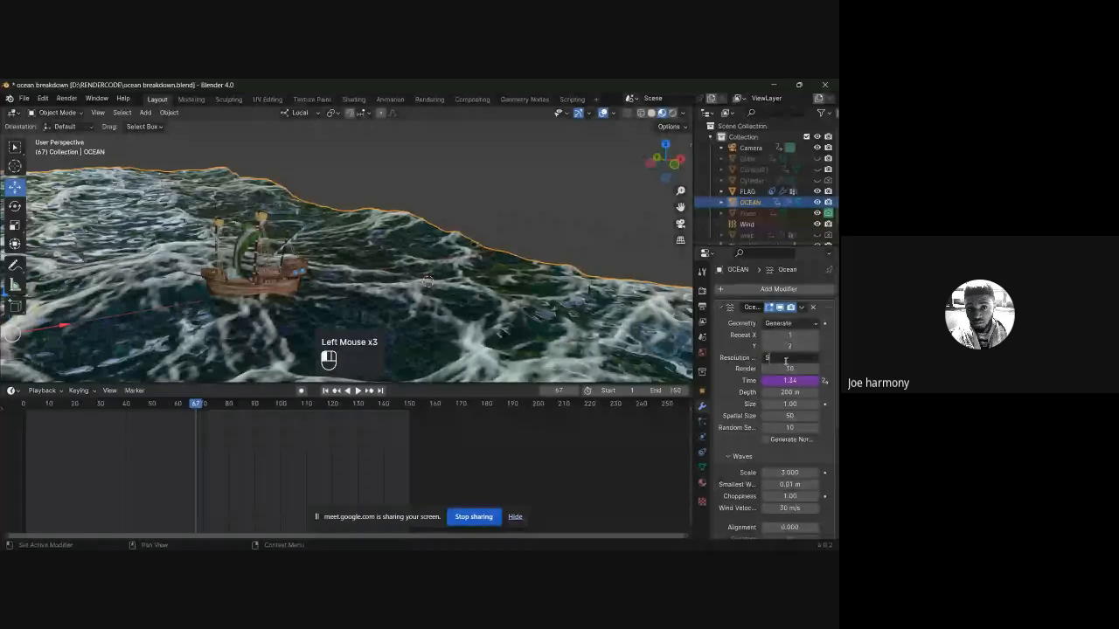
key(Return)
Step: Unhide the objects Cube and Cube.001 in the viewport of the reference scene
middle_drag(411, 323, 432, 299)
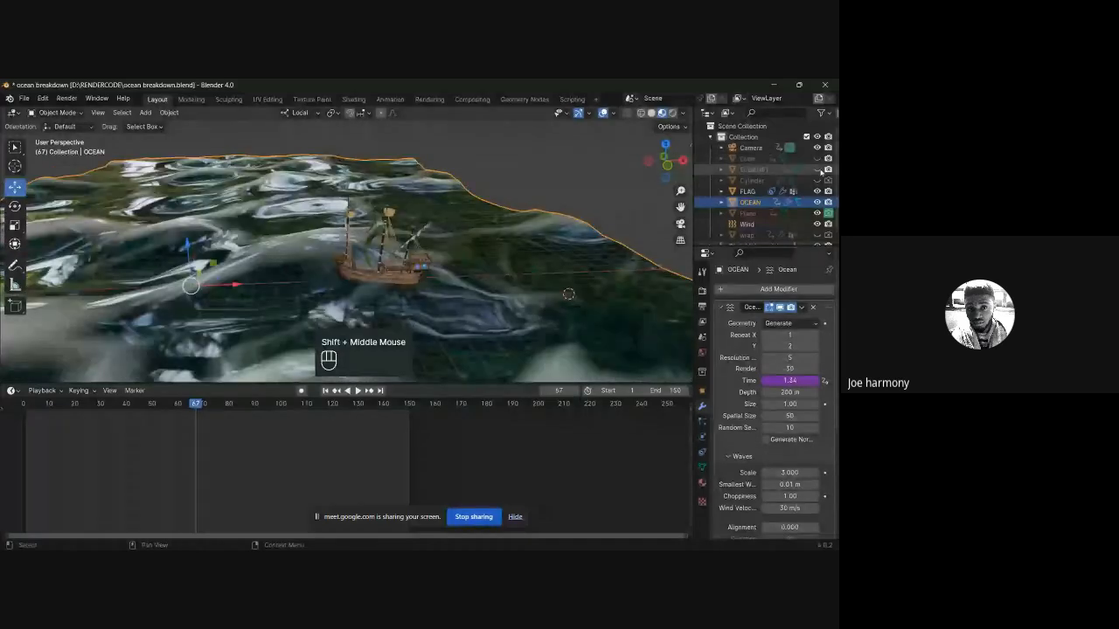
click(818, 170)
click(817, 159)
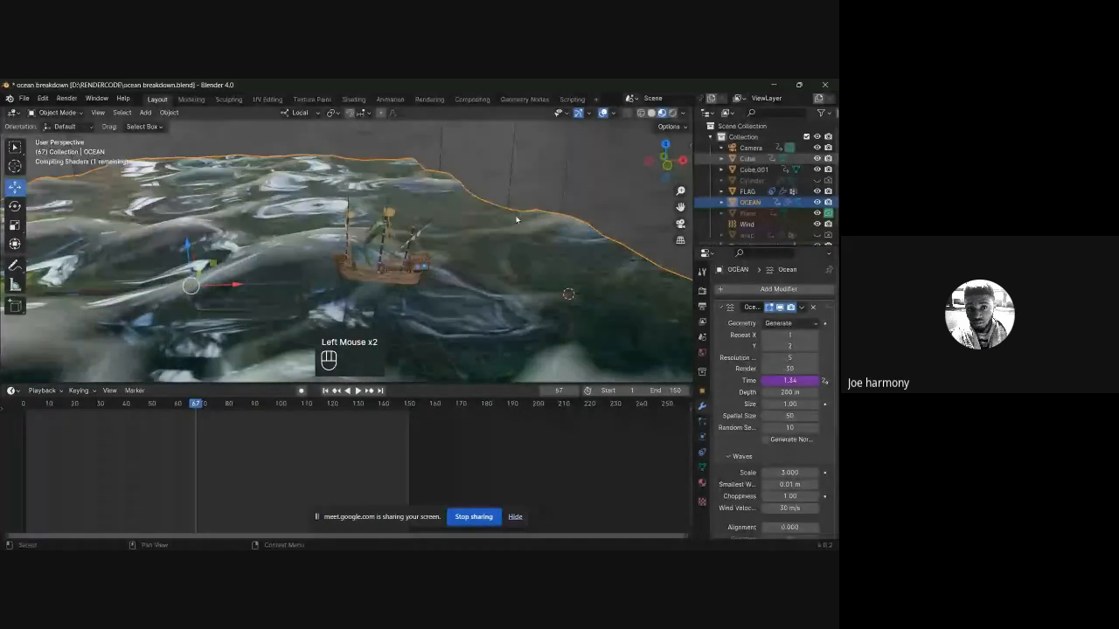
Step: Examine how the two fog cubes surround the ship and ocean, and close the reference file without saving changes
scroll(433, 245, down, 2)
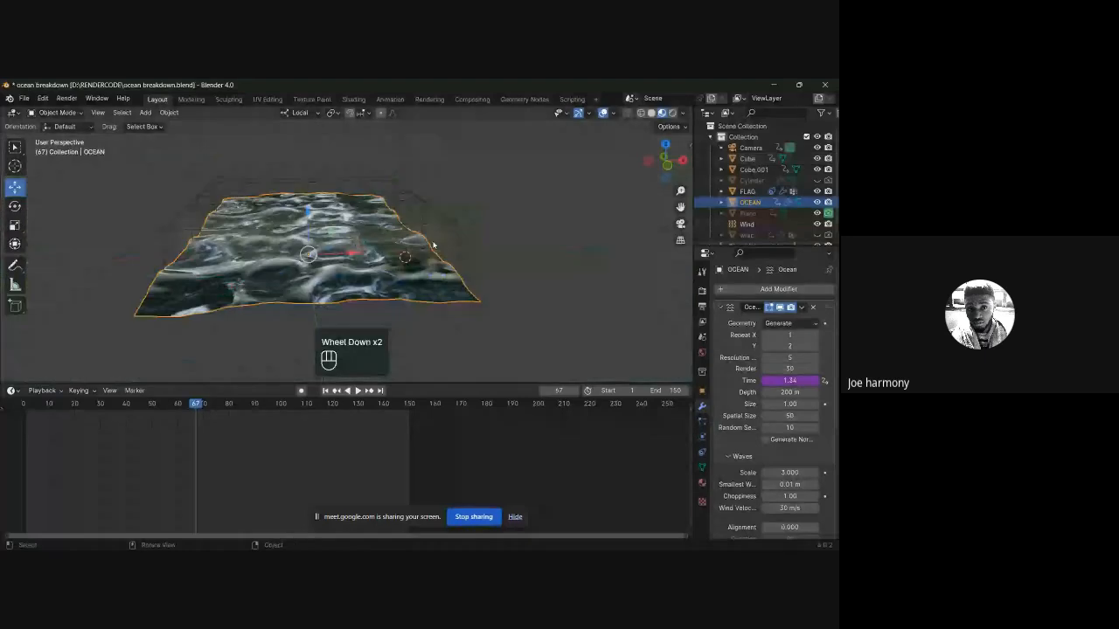
scroll(433, 245, up, 3)
middle_drag(434, 247, 462, 181)
click(470, 204)
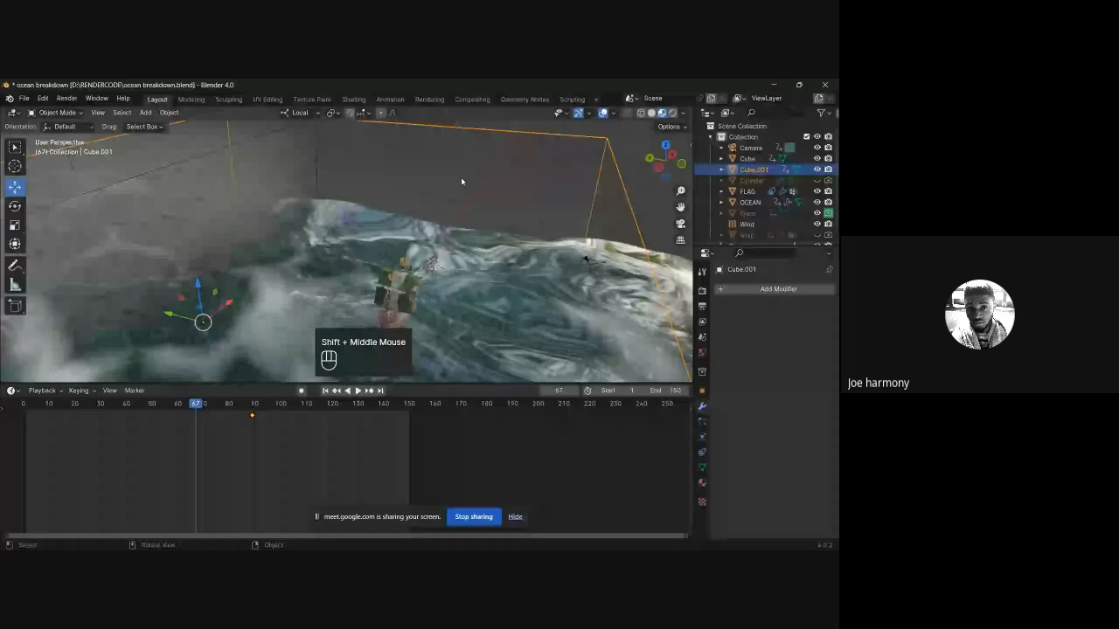
scroll(442, 174, up, 2)
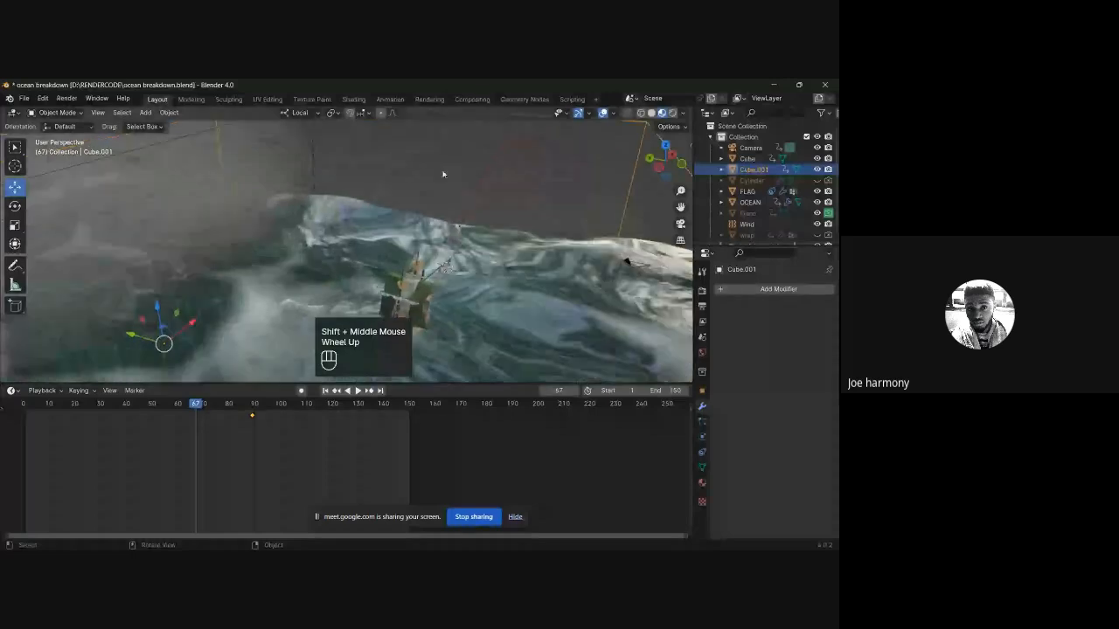
scroll(467, 190, up, 1)
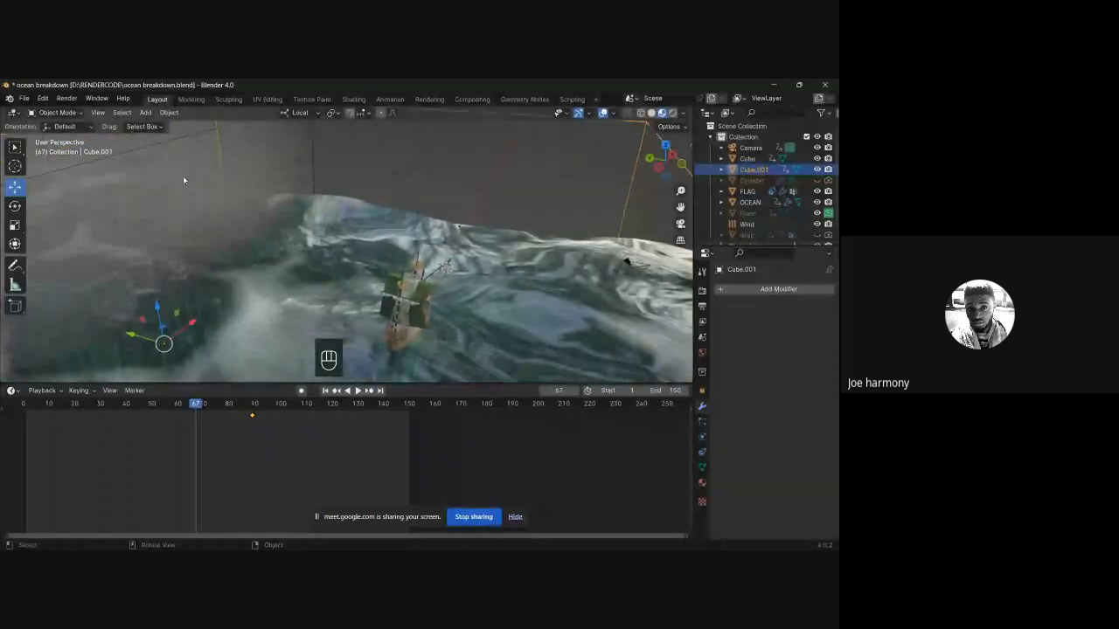
scroll(434, 253, down, 2)
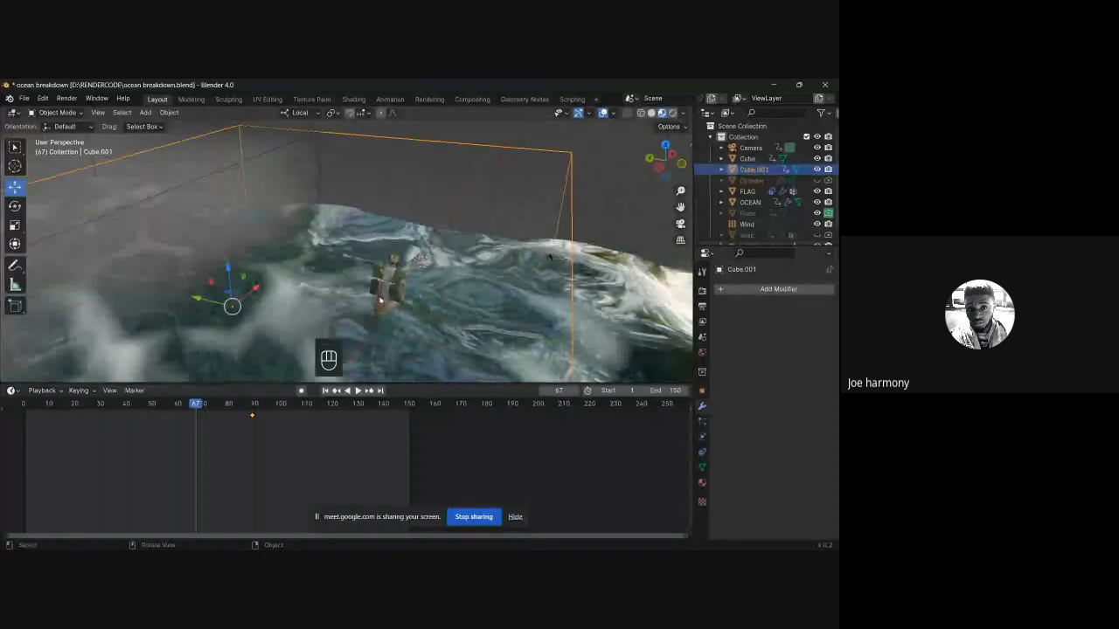
scroll(398, 208, up, 1)
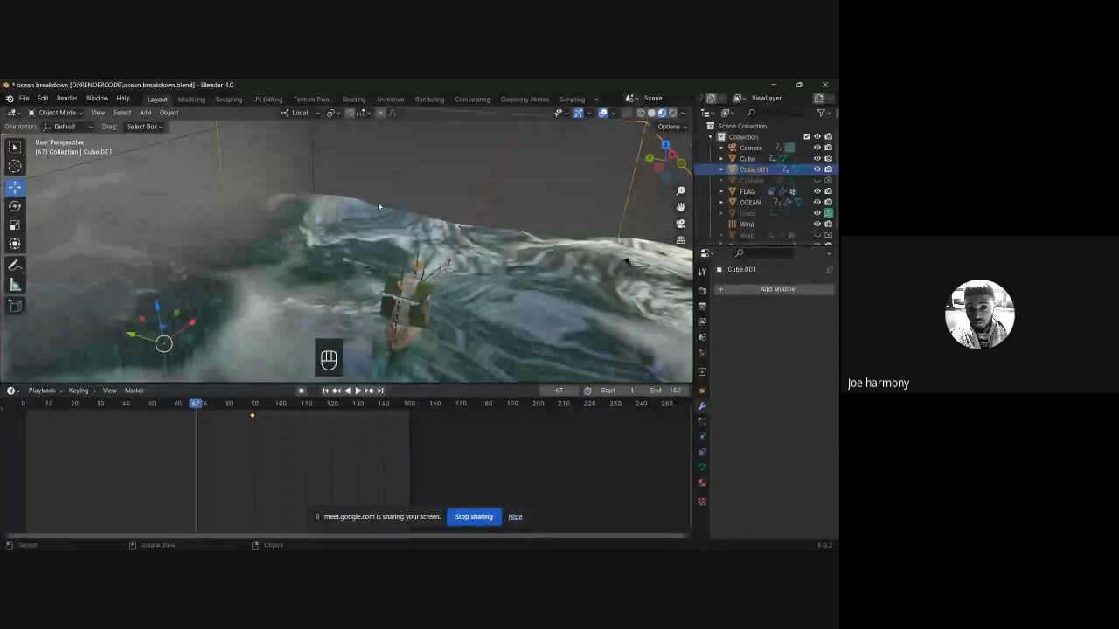
click(824, 84)
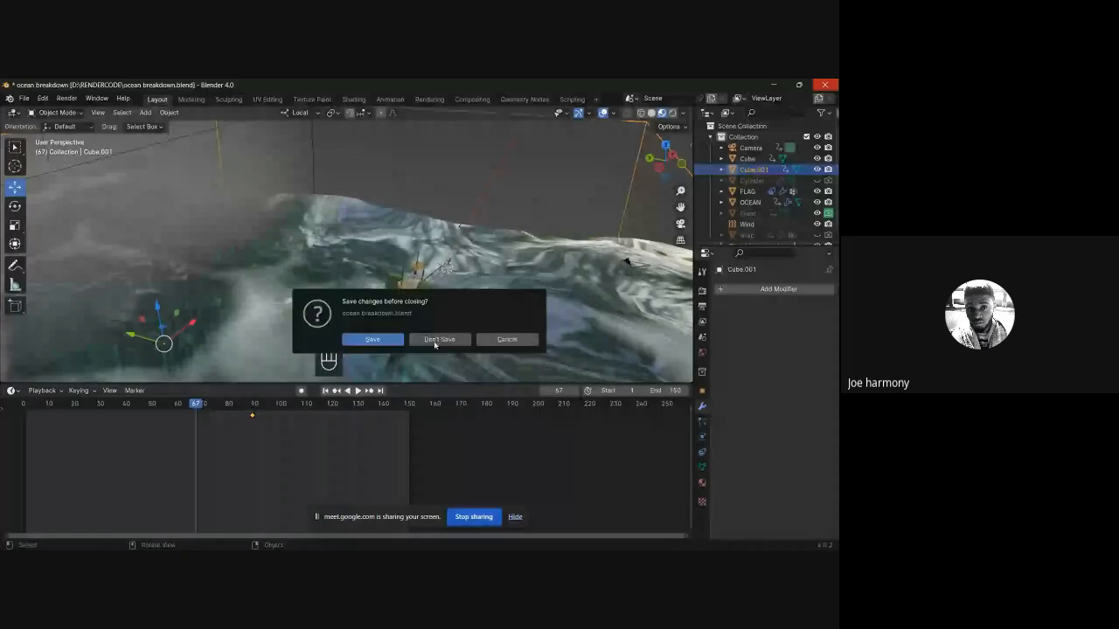
click(437, 339)
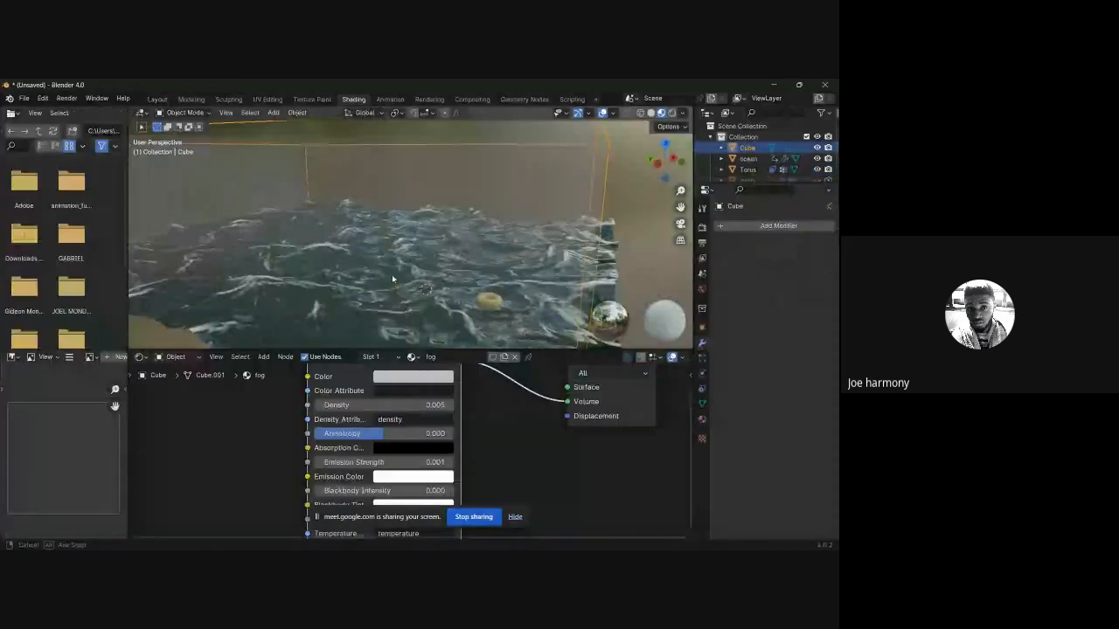
Step: Duplicate the wireframe fog cube that encloses the ocean
middle_drag(391, 275, 502, 280)
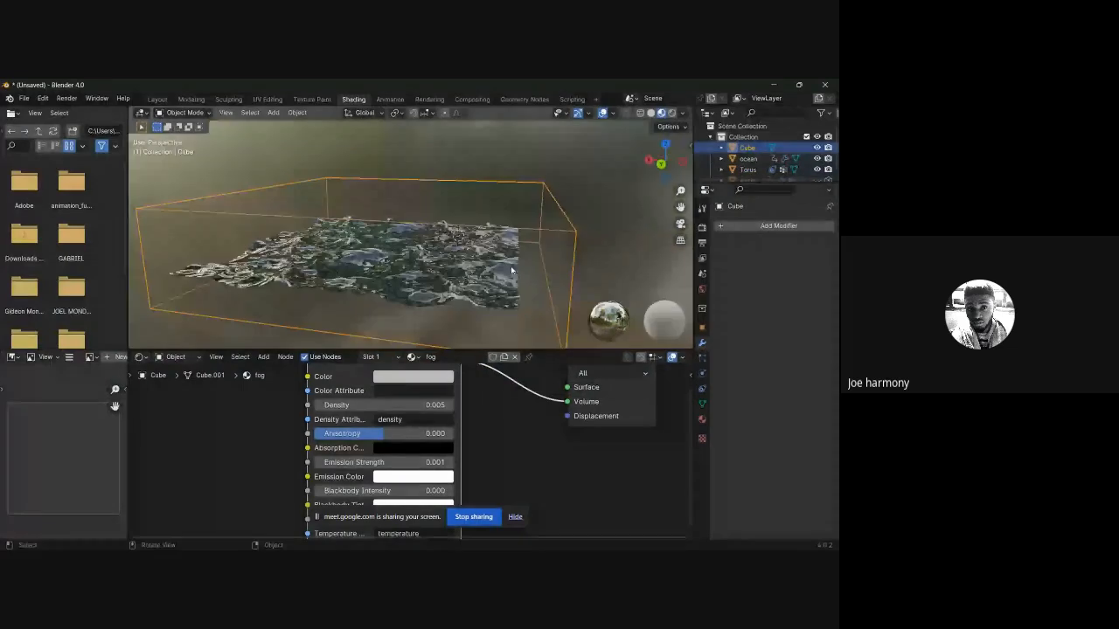
middle_drag(569, 245, 572, 259)
scroll(572, 259, up, 2)
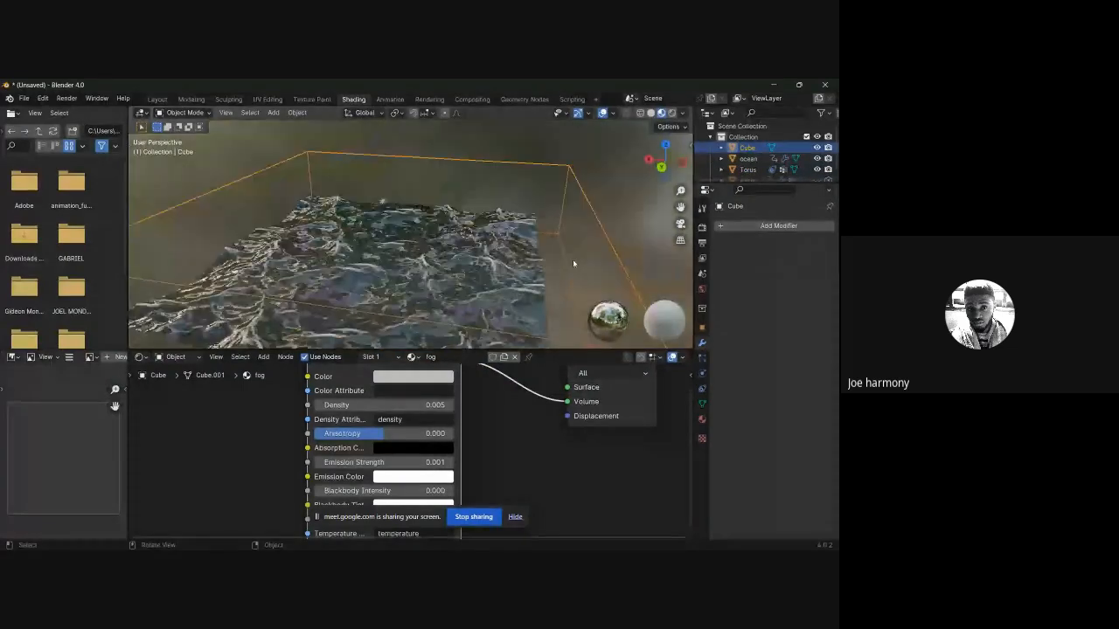
scroll(559, 263, down, 2)
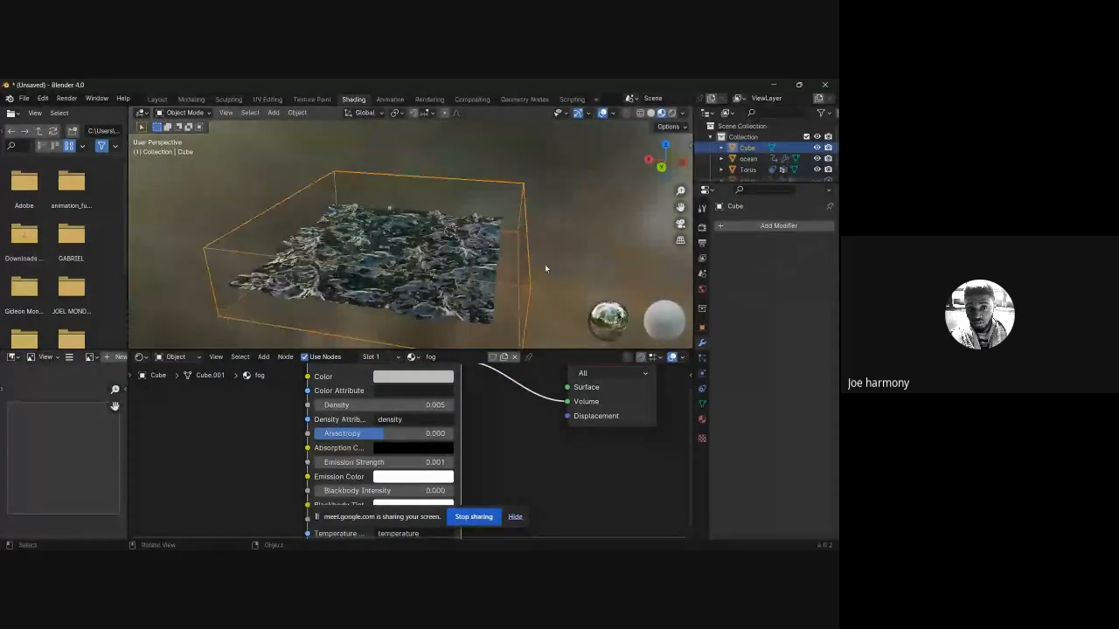
key(shift+d)
scroll(557, 245, up, 3)
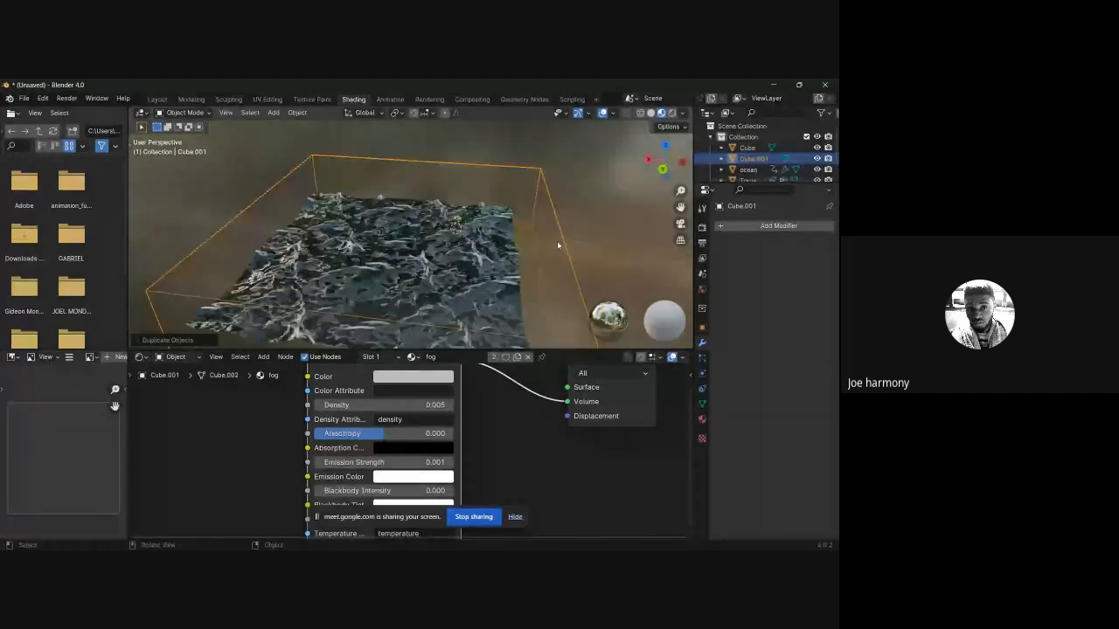
Step: In the Layout workspace, move the duplicated fog cube about 50 m along the Y axis
middle_drag(557, 244, 485, 249)
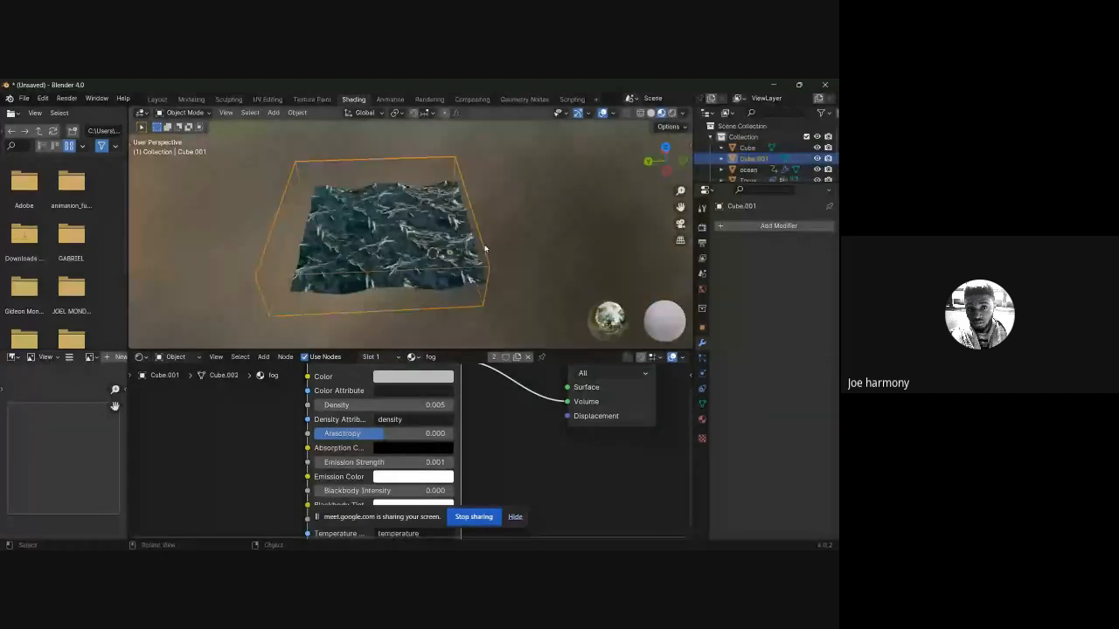
click(156, 98)
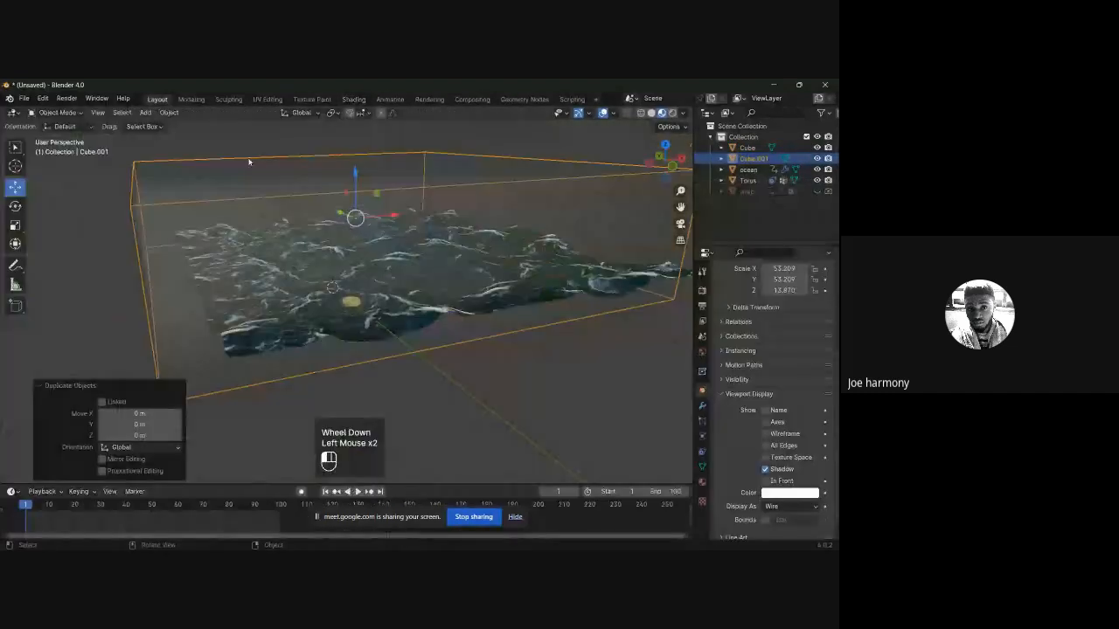
scroll(249, 162, down, 3)
middle_drag(249, 162, 311, 188)
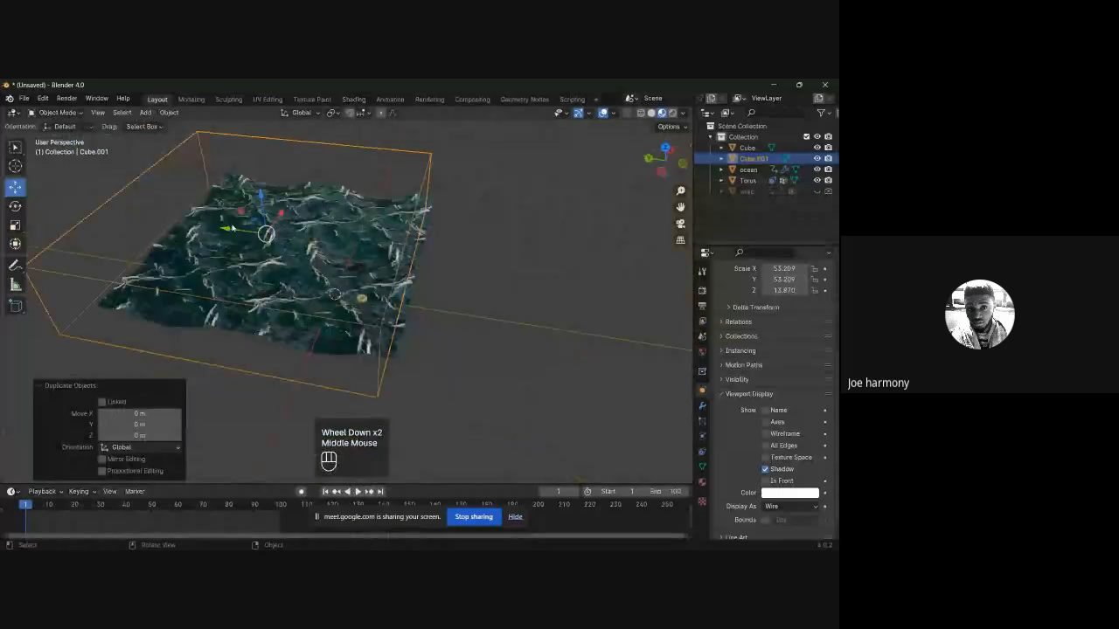
drag(231, 231, 113, 215)
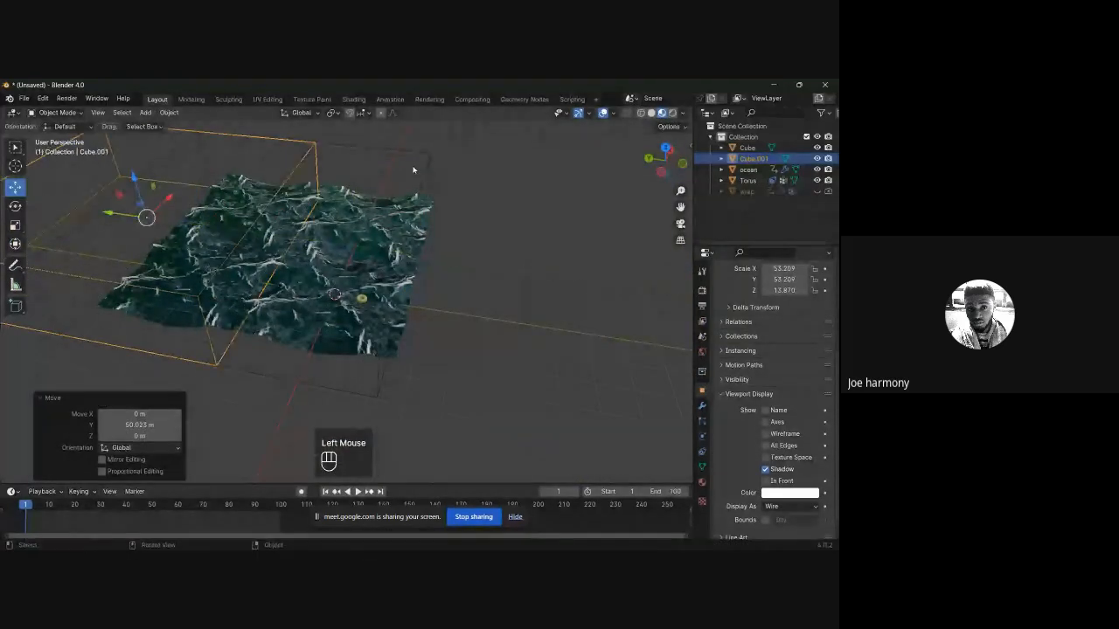
Step: Scale the original fog cube along Y to about 23.3 and move it about -13.3 m along Y
middle_drag(414, 170, 487, 295)
scroll(487, 295, up, 2)
key(s)
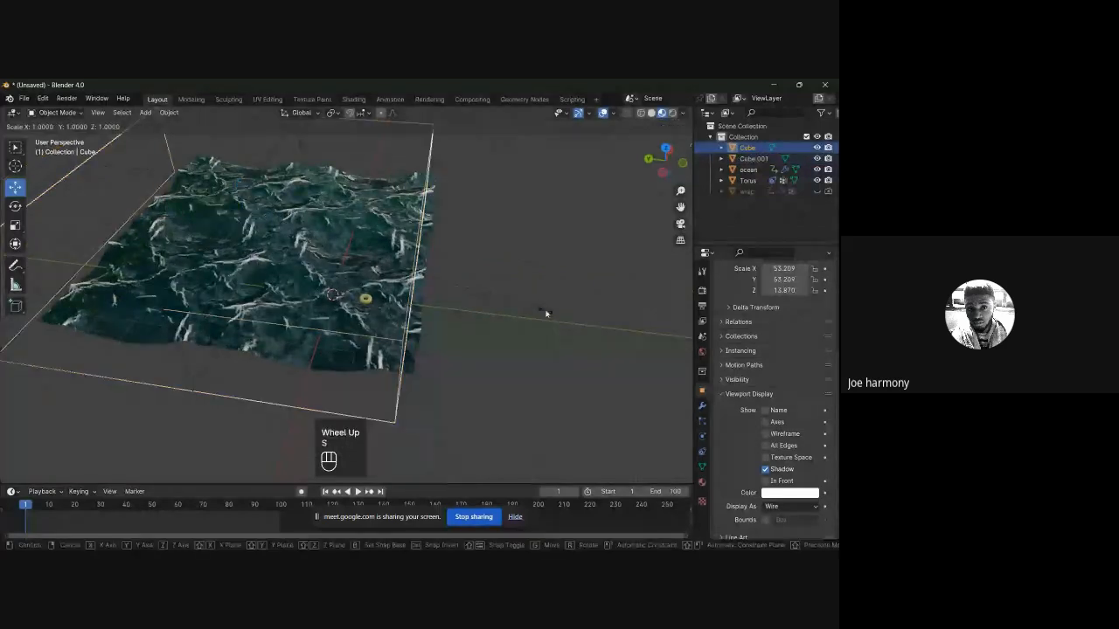
key(y)
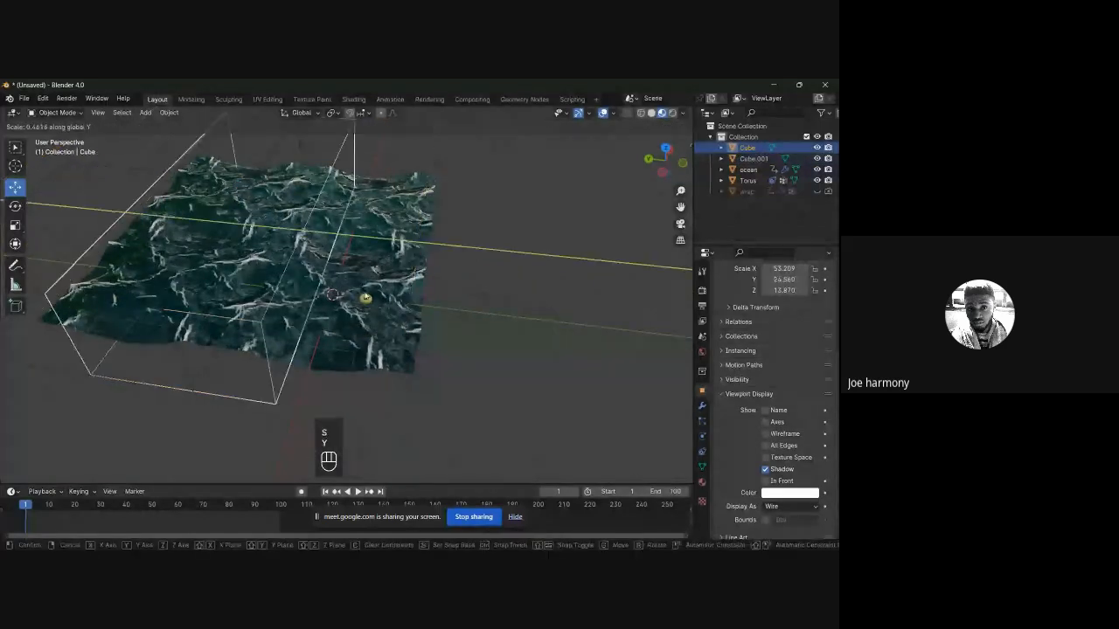
click(359, 294)
drag(216, 222, 336, 233)
scroll(336, 233, up, 2)
middle_drag(337, 232, 374, 270)
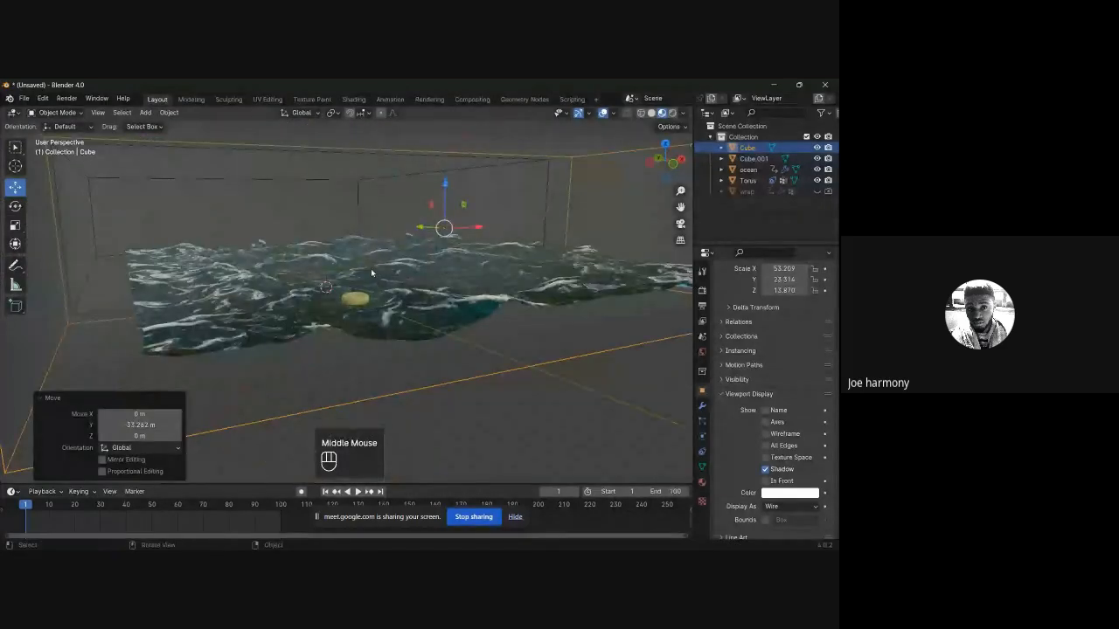
Step: In the Shading workspace, make the original cube's fog material a single-user copy
click(354, 99)
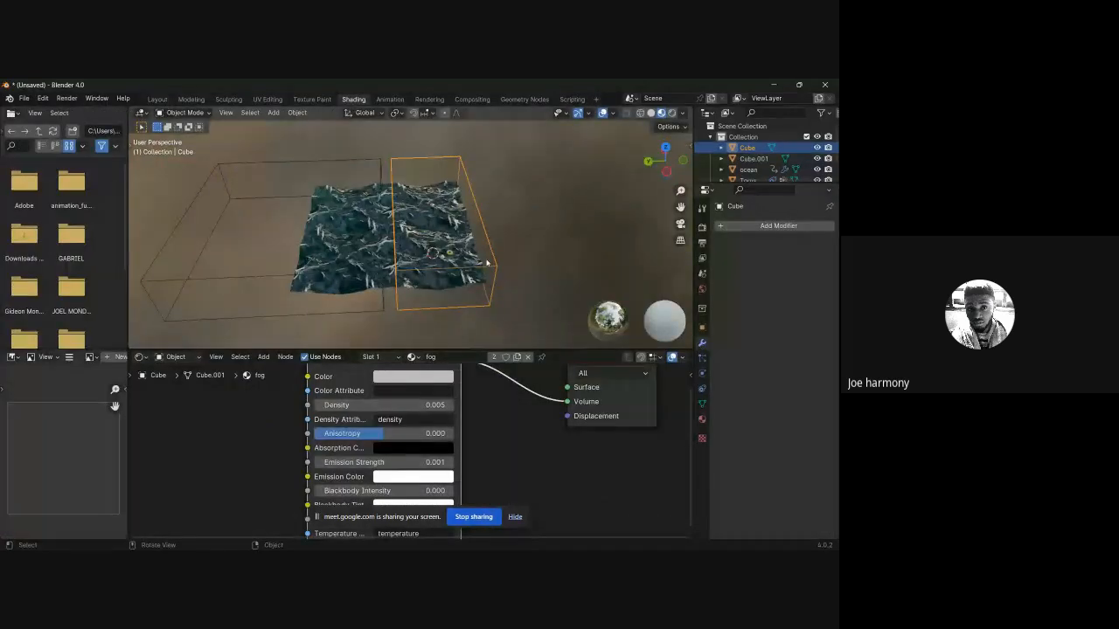
scroll(425, 240, up, 6)
middle_drag(487, 262, 398, 231)
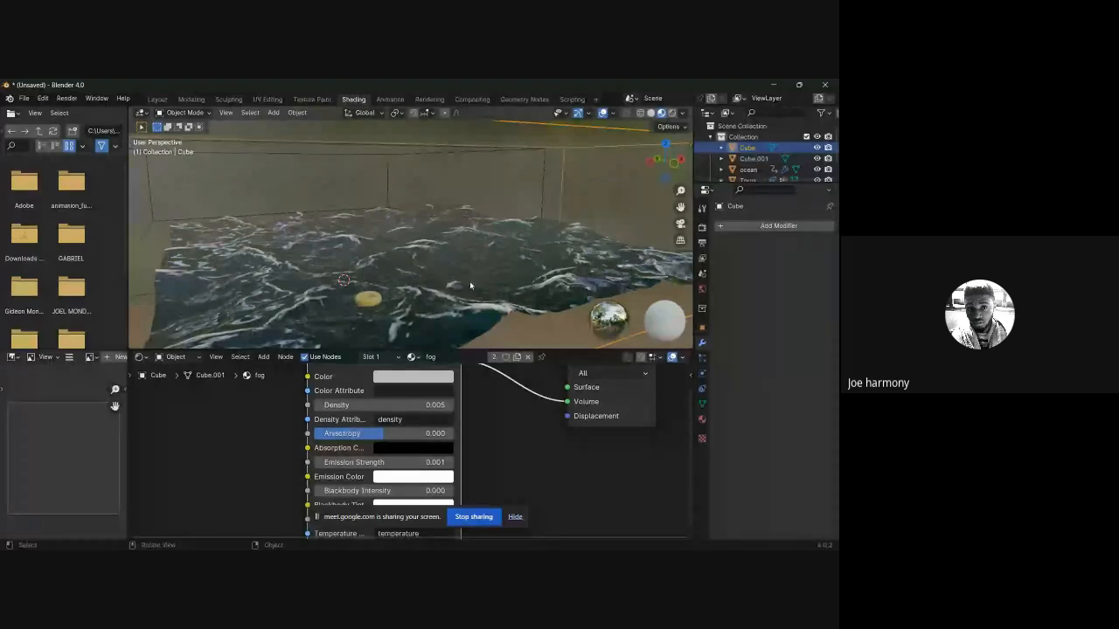
middle_drag(470, 285, 470, 264)
scroll(319, 433, down, 4)
middle_drag(319, 433, 338, 442)
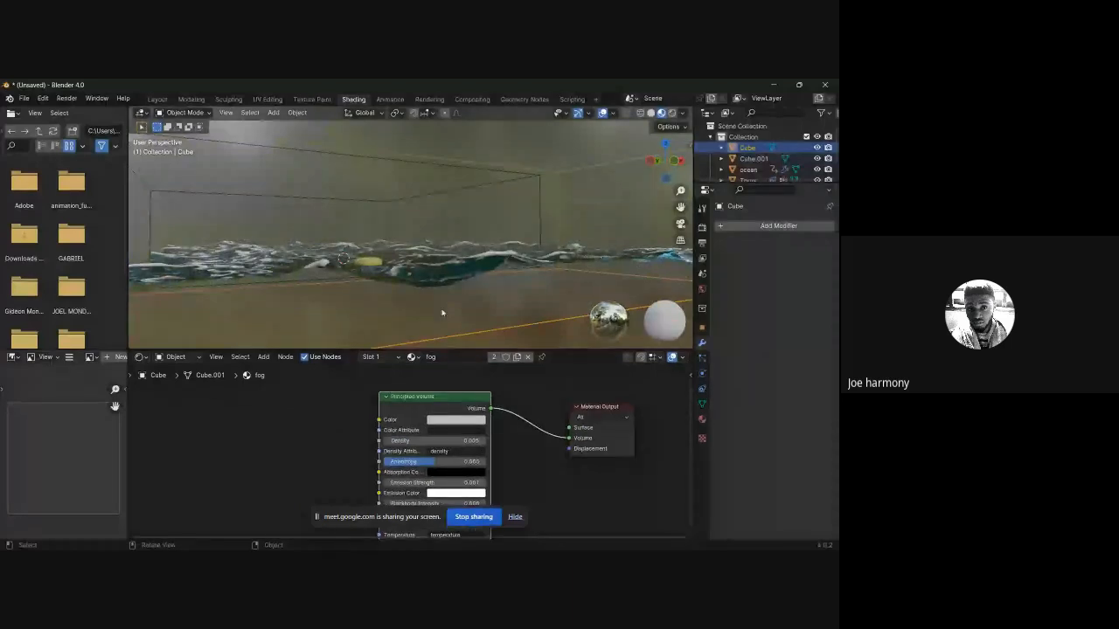
middle_drag(441, 313, 410, 260)
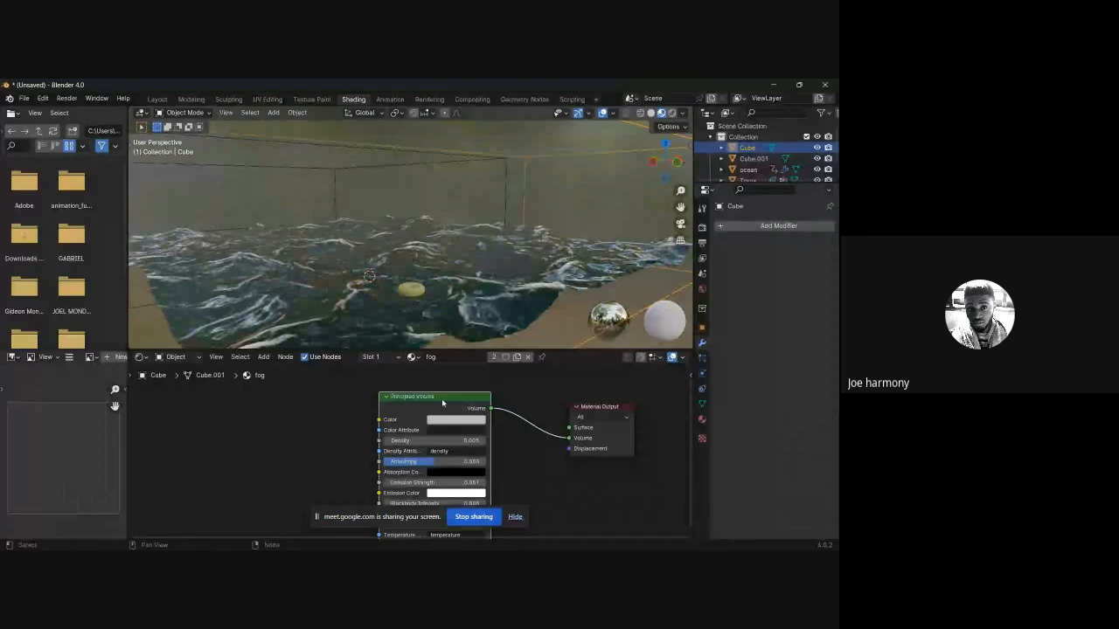
drag(442, 403, 436, 396)
scroll(489, 332, up, 2)
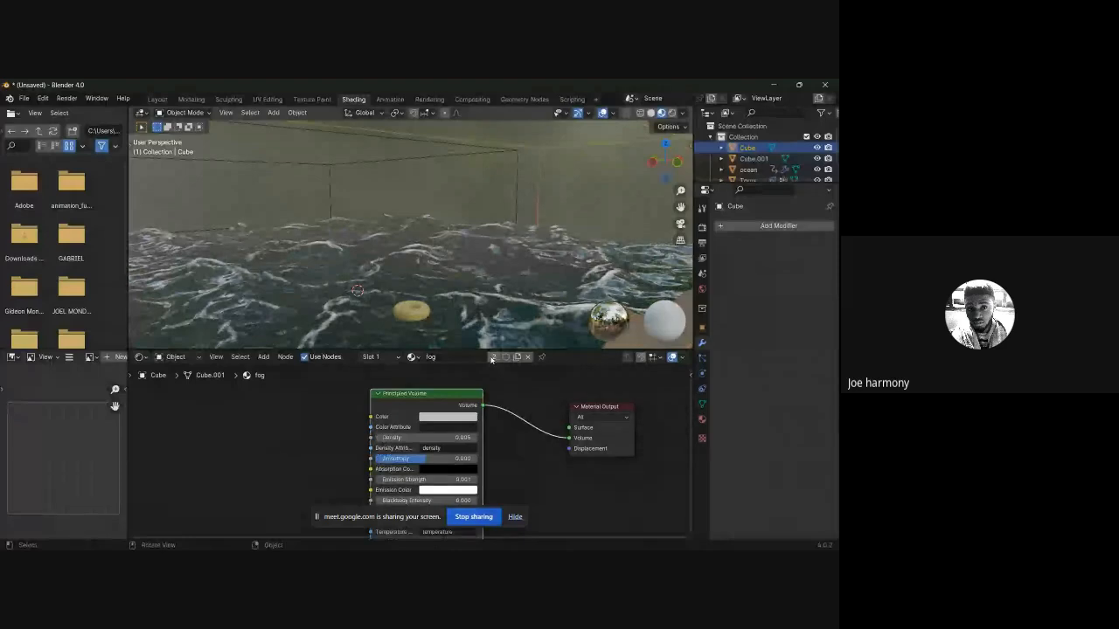
click(492, 359)
Step: Add a Noise Texture node before the Principled Volume node in the fog.001 material
key(shift+a)
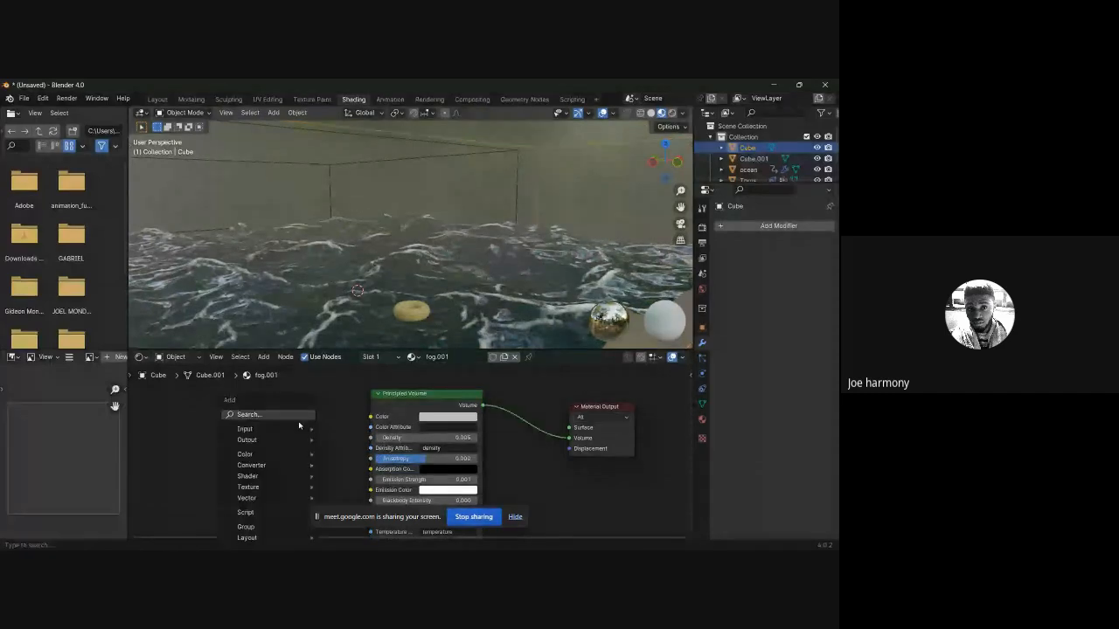
text(noise)
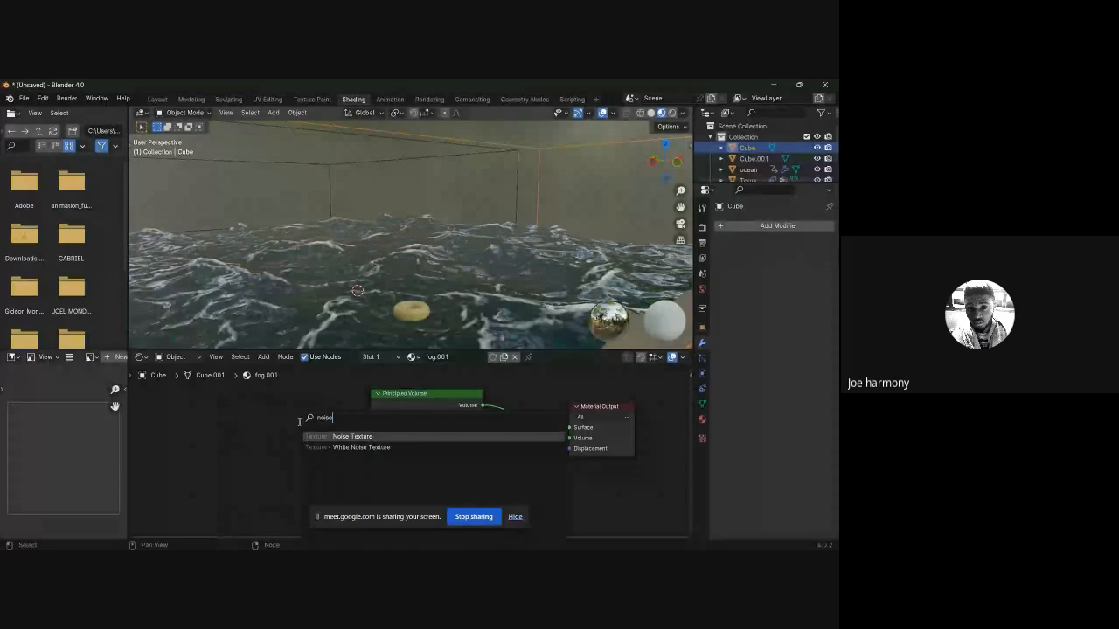
key(Return)
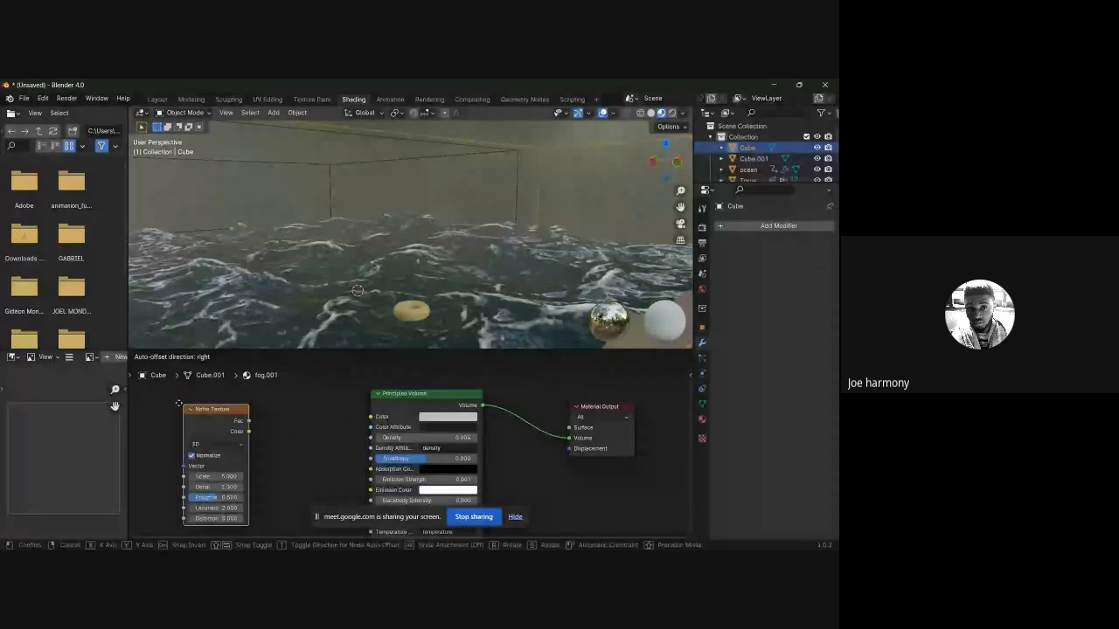
click(139, 407)
Step: Add a Color Ramp node between the Noise Texture and Principled Volume nodes
key(shift+a)
mouse_move(281, 435)
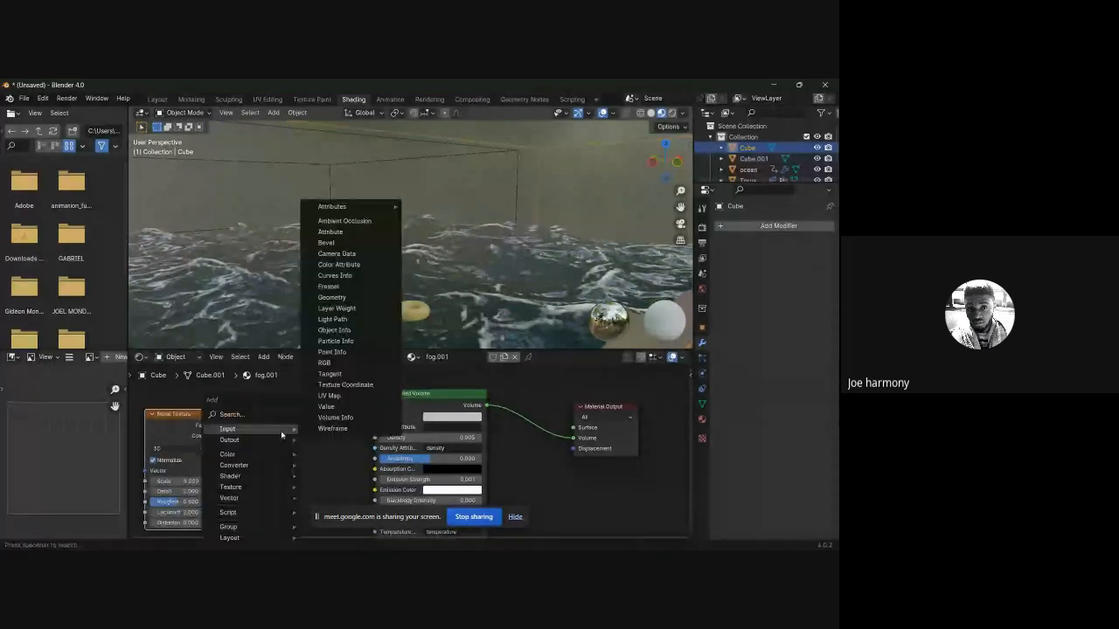
text(colo)
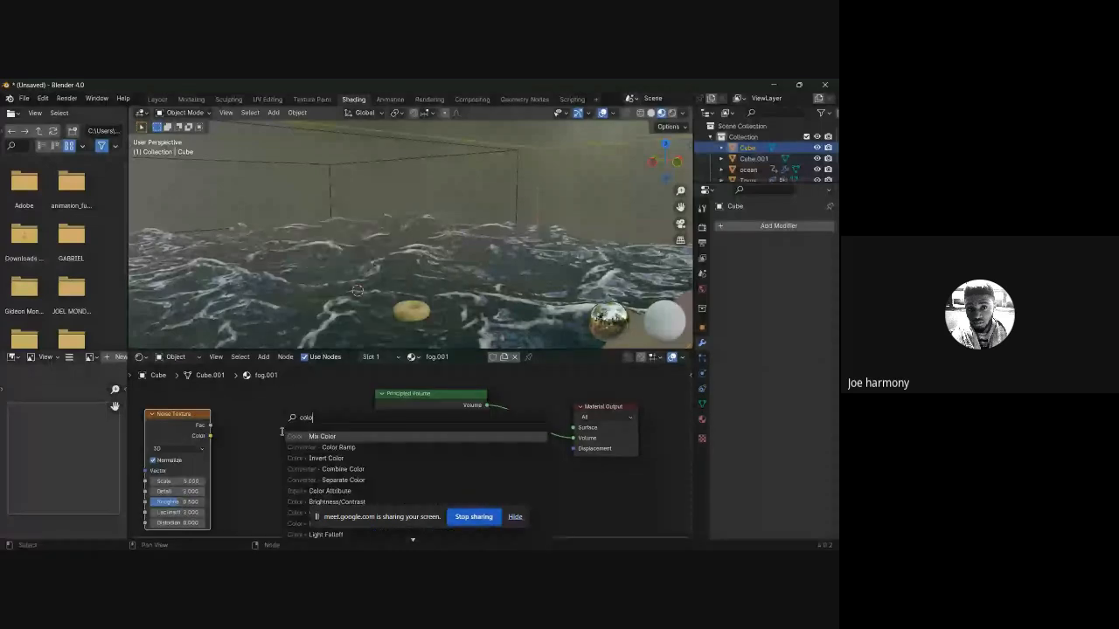
text(r)
click(337, 447)
click(242, 418)
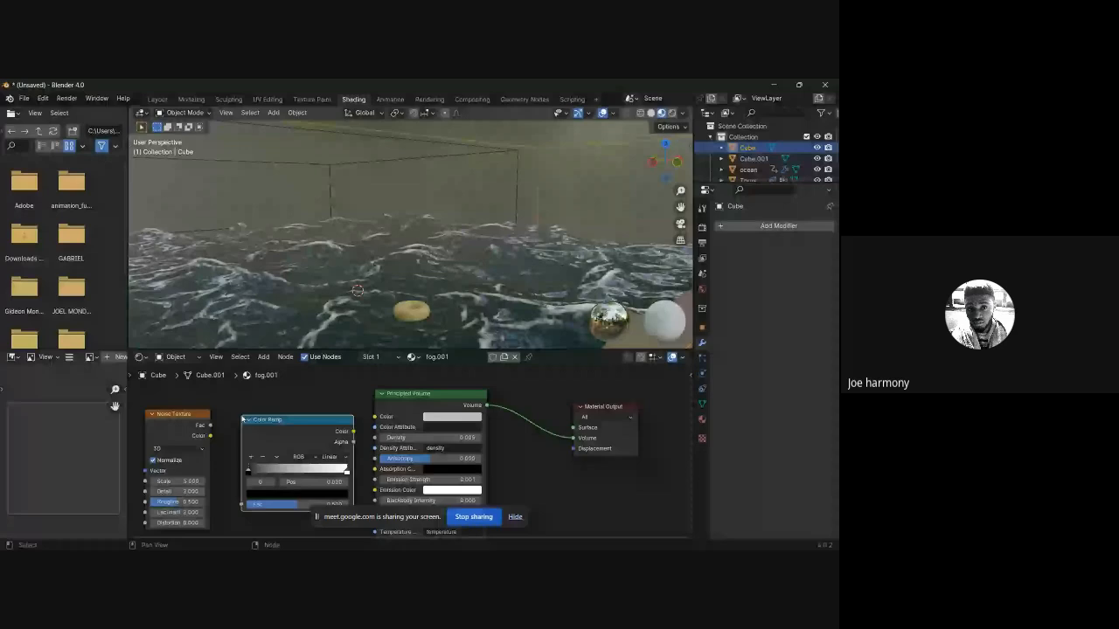
Step: Connect the Color Ramp's Color output to the volume's Density and the Noise Texture's Fac output to the ramp's Fac
drag(353, 431, 375, 437)
middle_drag(239, 419, 305, 411)
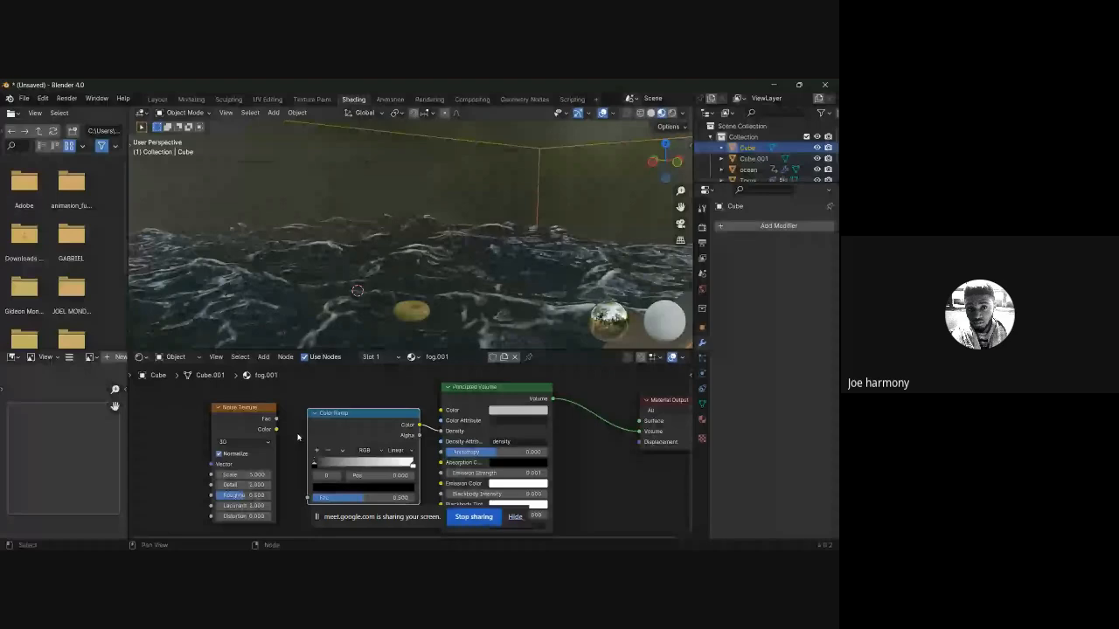
drag(278, 420, 311, 498)
middle_drag(304, 417, 374, 402)
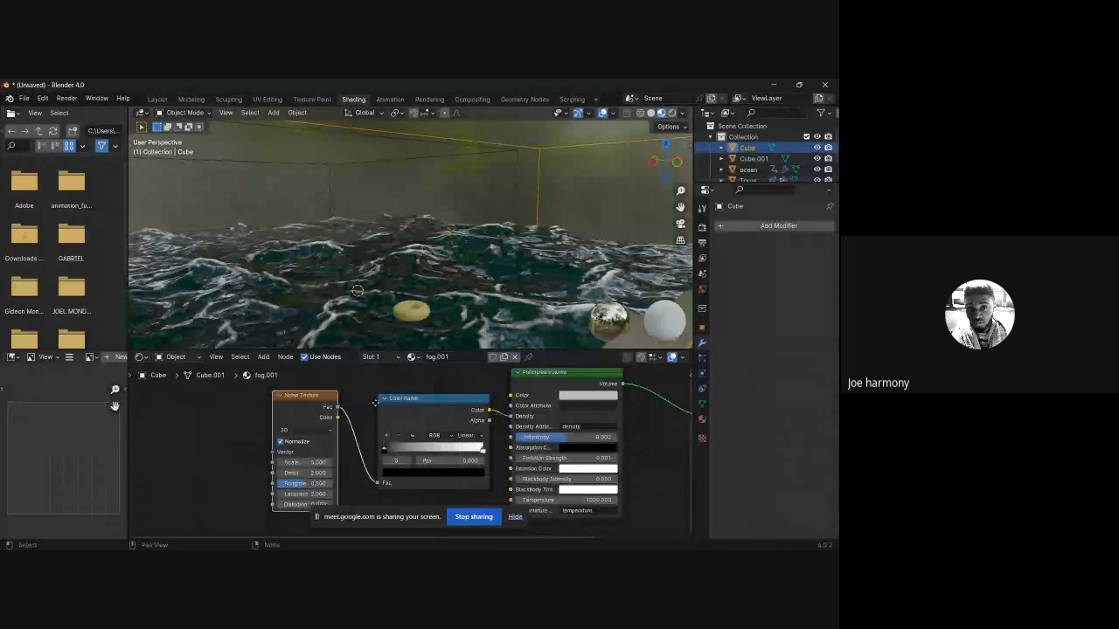
Step: Set the Noise Texture's dimensions to 4D and shift the node slightly
scroll(359, 425, up, 1)
middle_drag(359, 425, 367, 424)
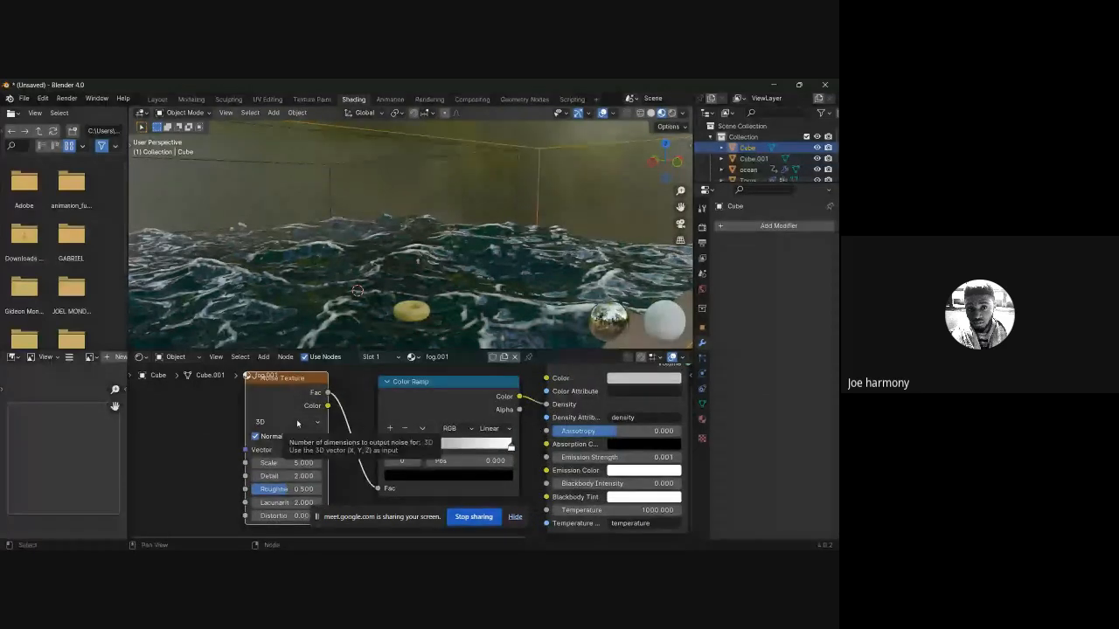
click(297, 423)
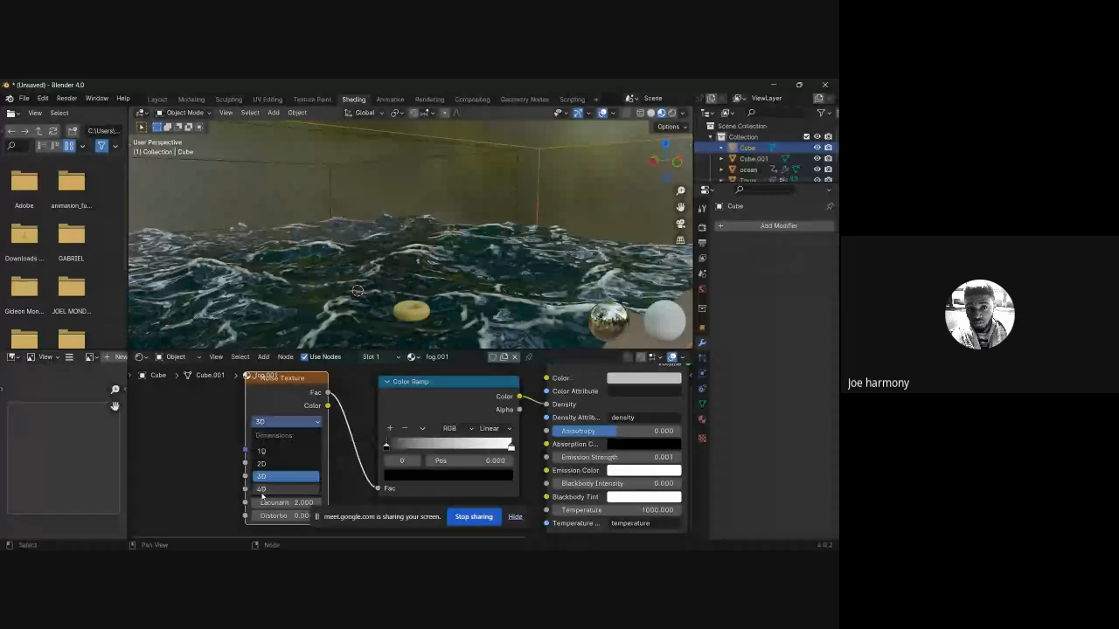
click(262, 490)
middle_drag(294, 417, 317, 413)
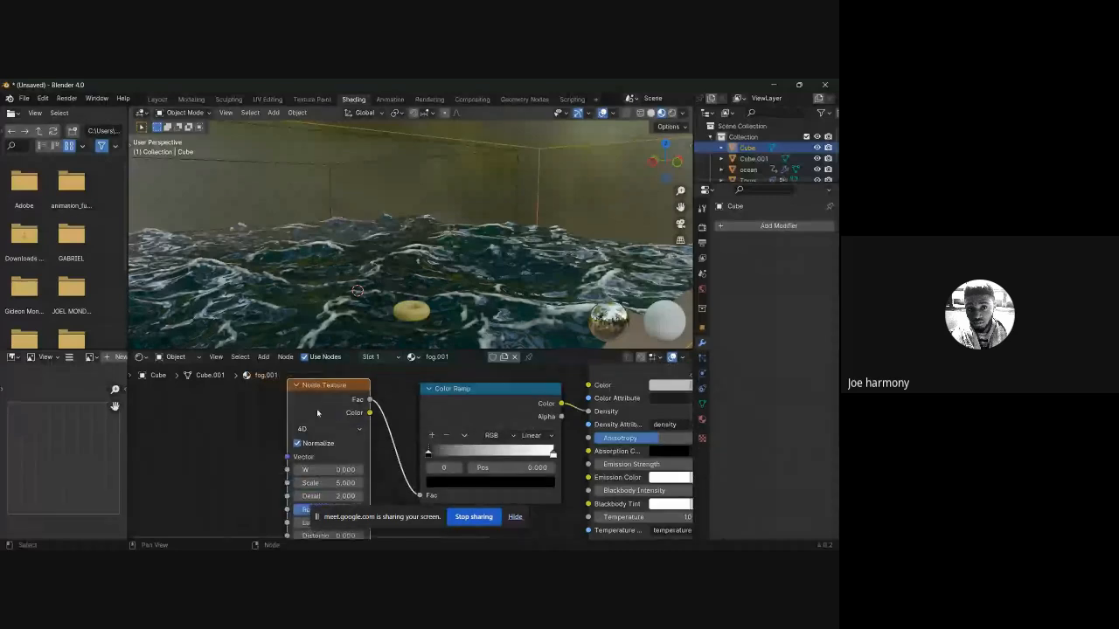
mouse_move(317, 413)
mouse_down()
mouse_move(337, 412)
mouse_move(325, 410)
mouse_up()
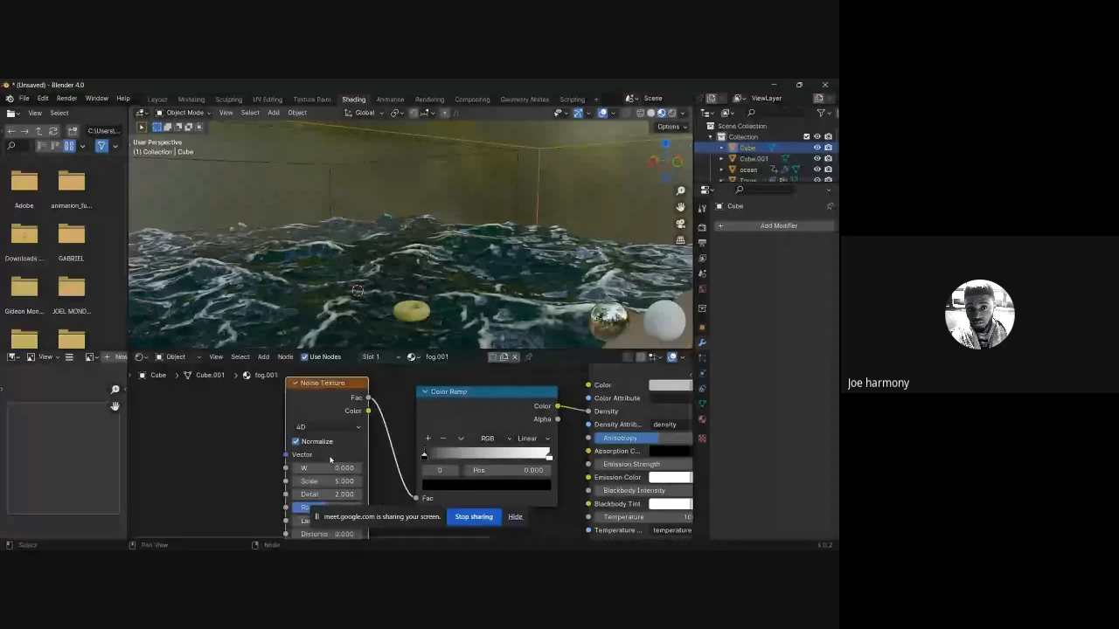
Step: Try a Noise Texture scale of 30
click(328, 481)
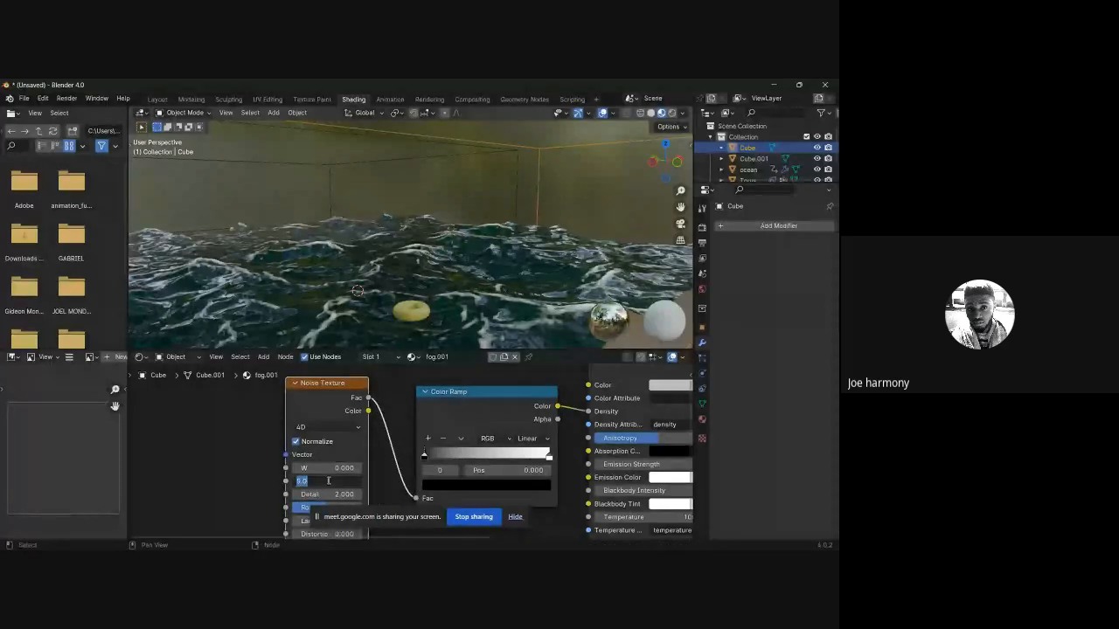
text(30)
key(Return)
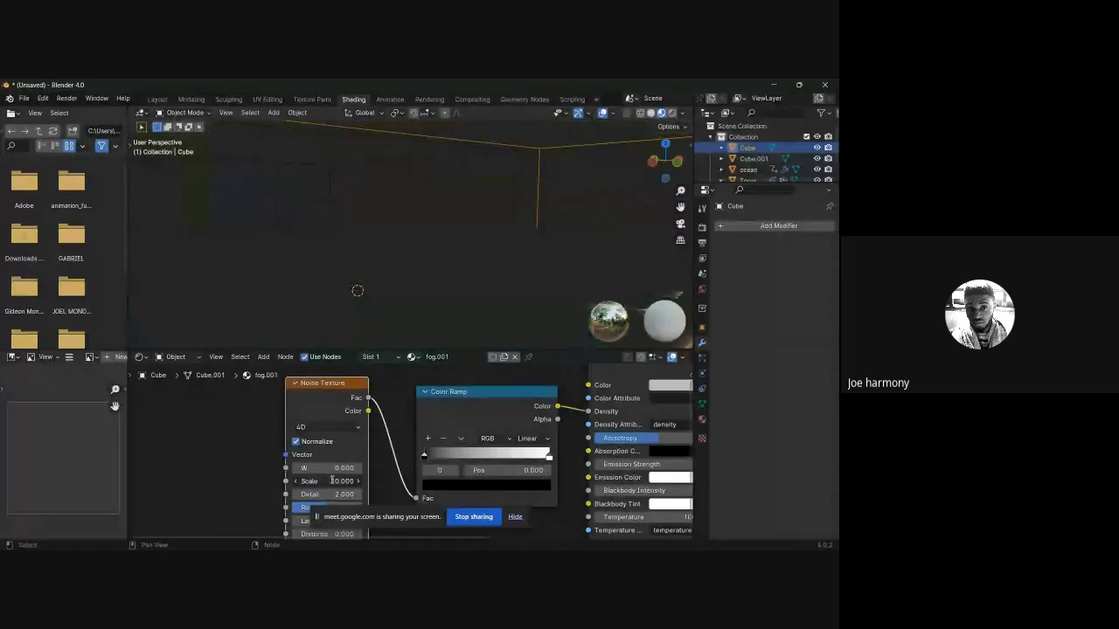
Step: Set the Noise Texture's scale to 20 and its detail to 15
click(332, 481)
text(20)
key(Return)
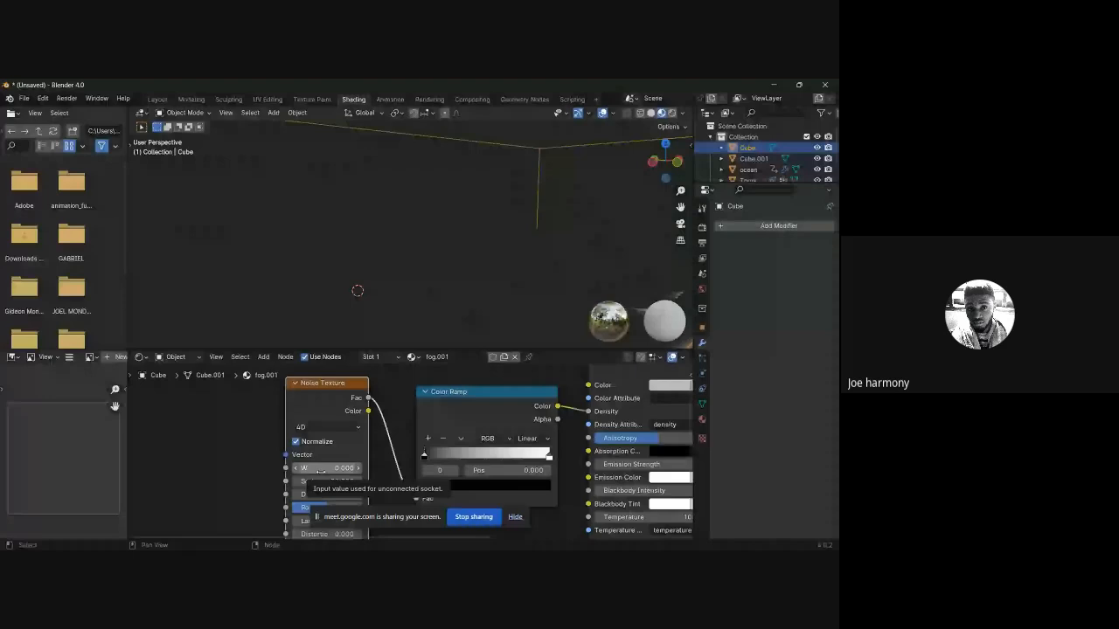
click(320, 495)
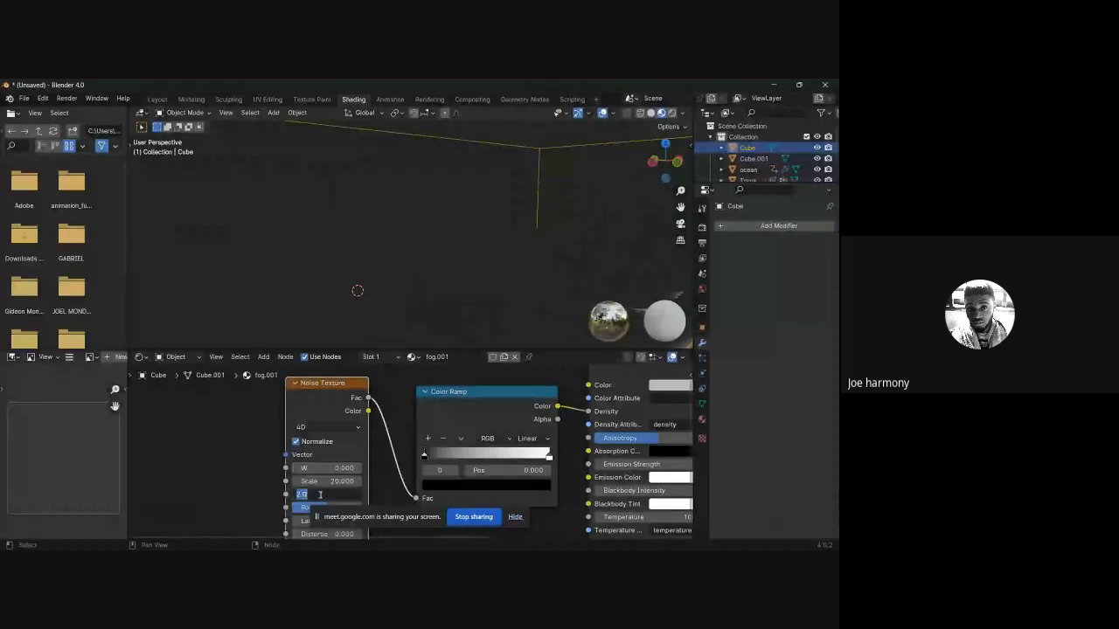
text(15)
key(Return)
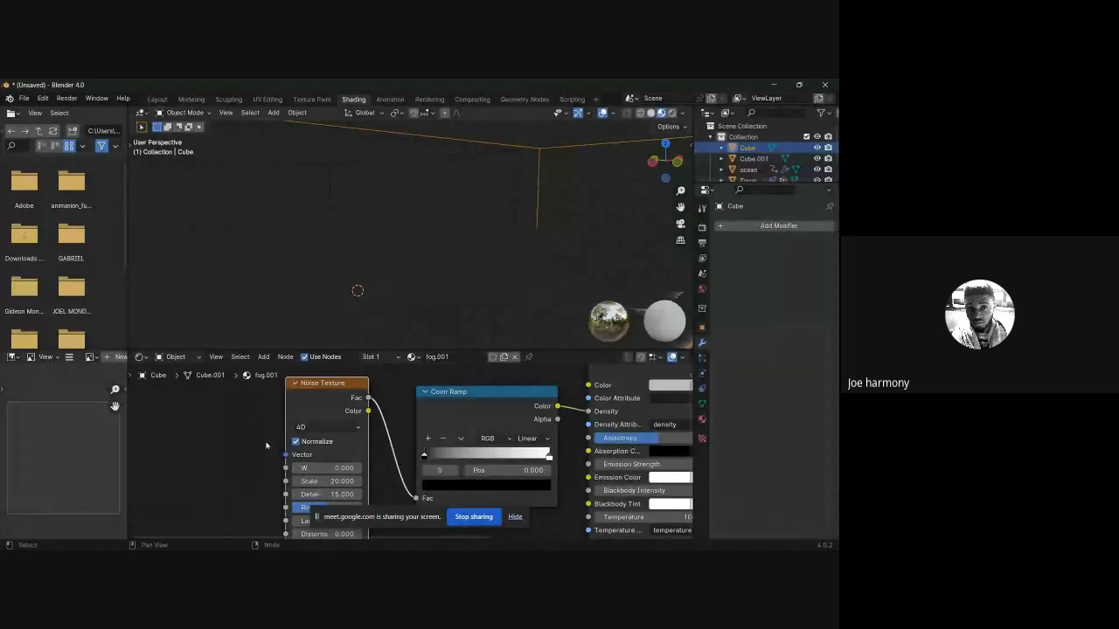
Step: Move the Color Ramp's black stop to a position of about 0.58 to thin the fog
middle_drag(408, 247, 443, 241)
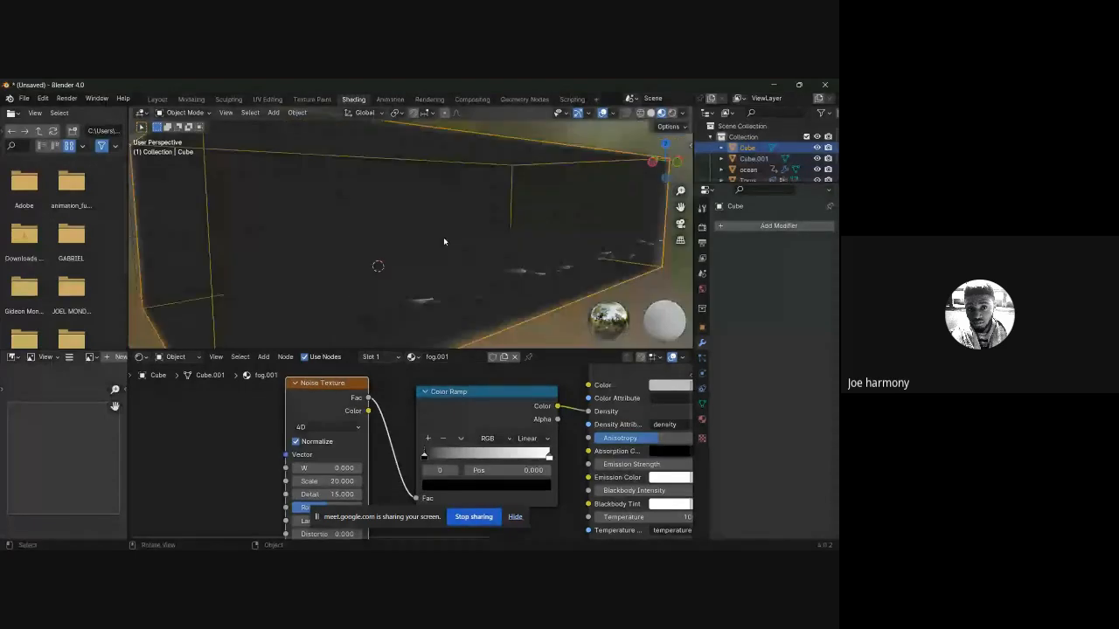
middle_drag(548, 419, 488, 426)
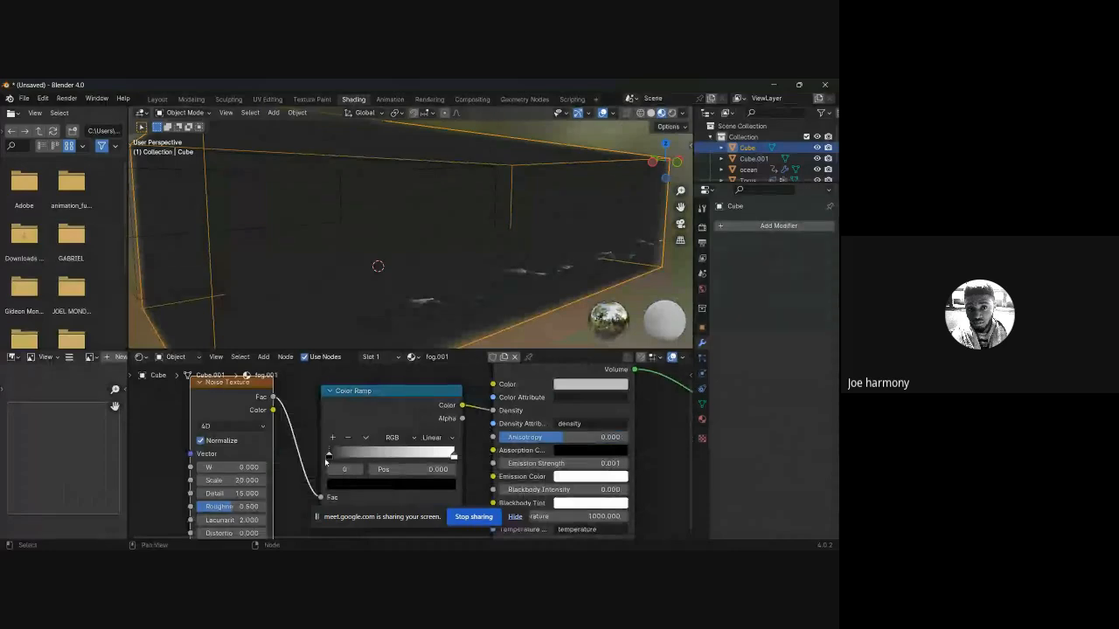
drag(330, 455, 405, 460)
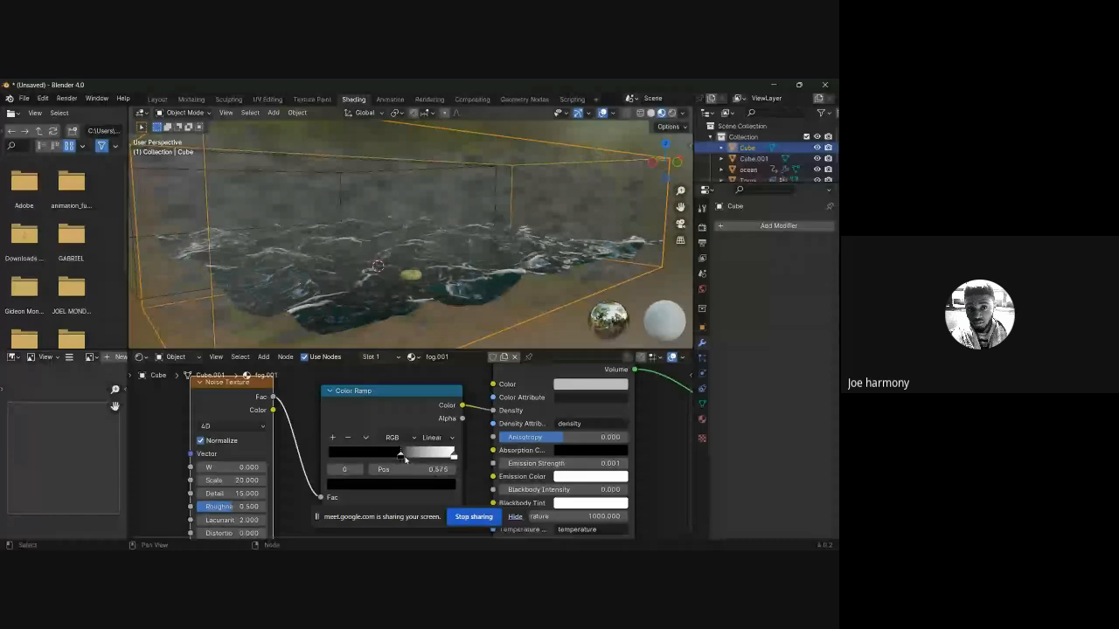
mouse_move(454, 244)
middle_down()
mouse_move(472, 208)
mouse_move(448, 186)
mouse_move(382, 225)
mouse_move(374, 245)
mouse_move(469, 257)
middle_up()
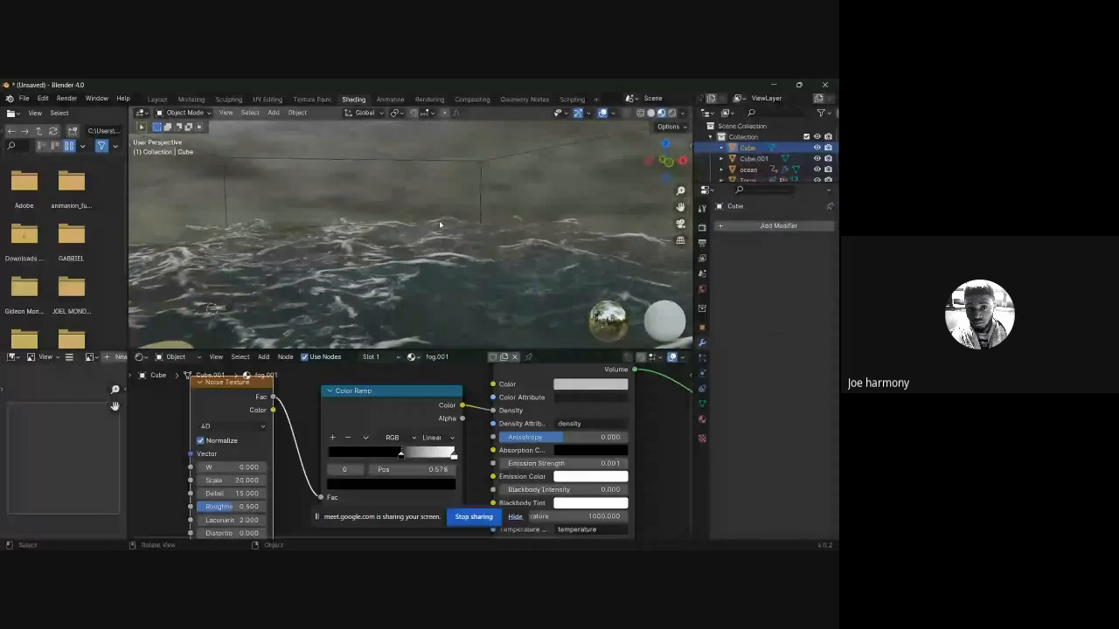
Step: Try an emission strength of 0.005 on the fog's Principled Volume
middle_drag(627, 447, 548, 423)
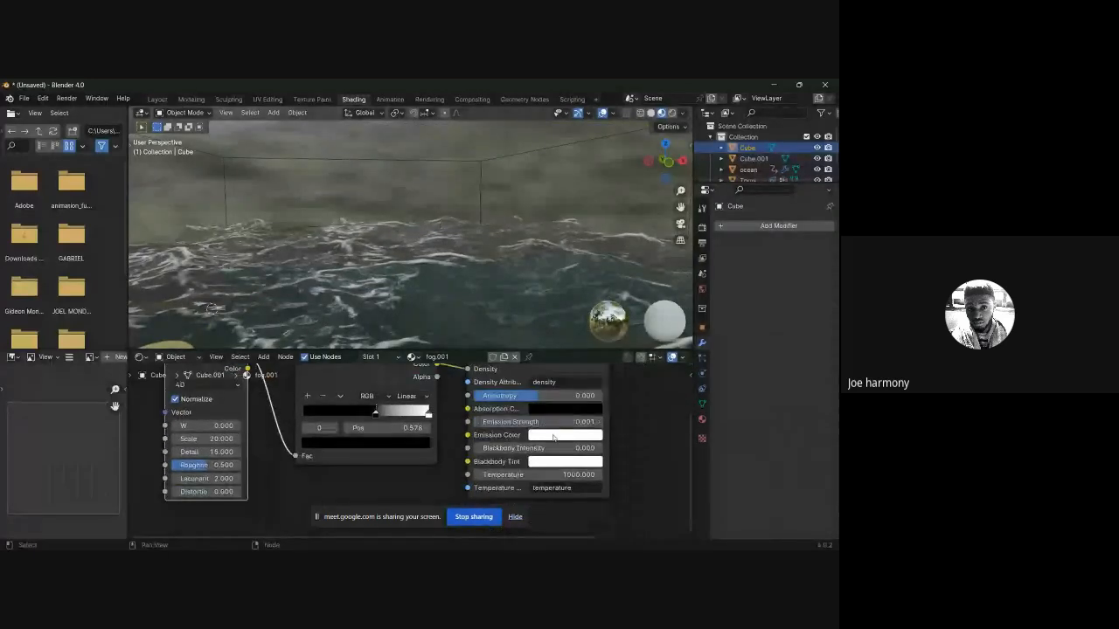
click(535, 421)
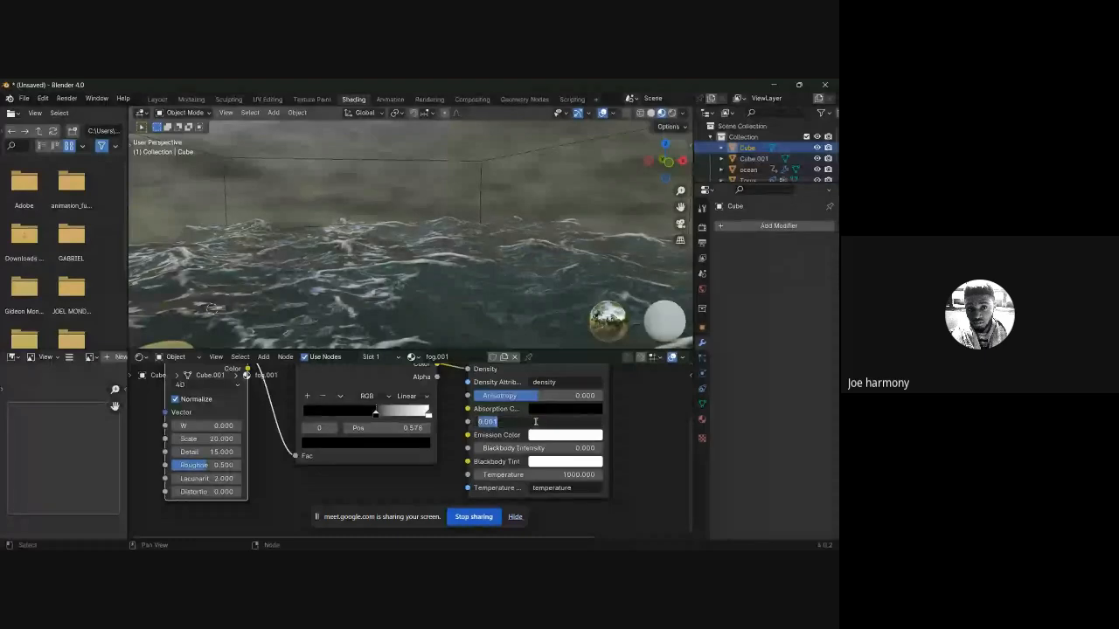
click(528, 423)
key(BackSpace)
text(5)
key(Return)
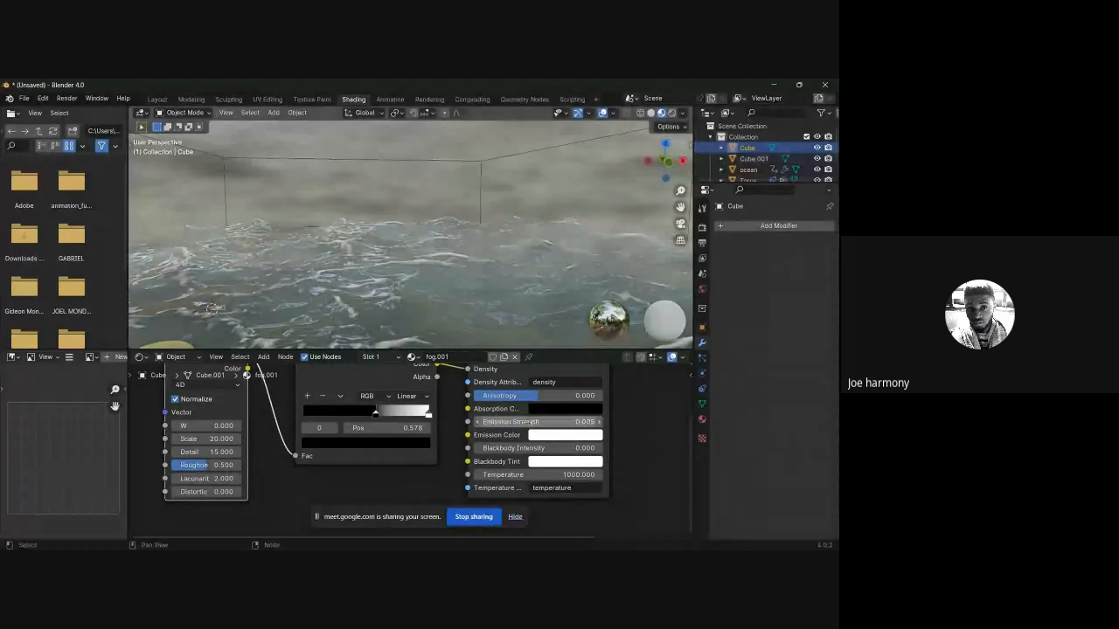
Step: Set the Principled Volume's emission strength to 0.002
click(556, 421)
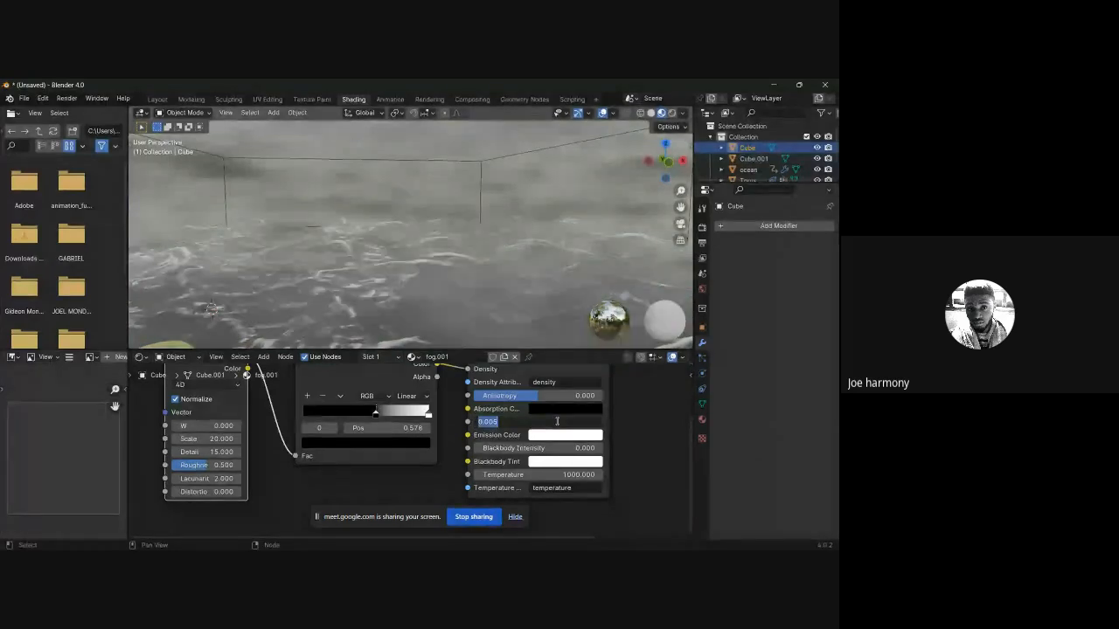
text(.002)
key(Return)
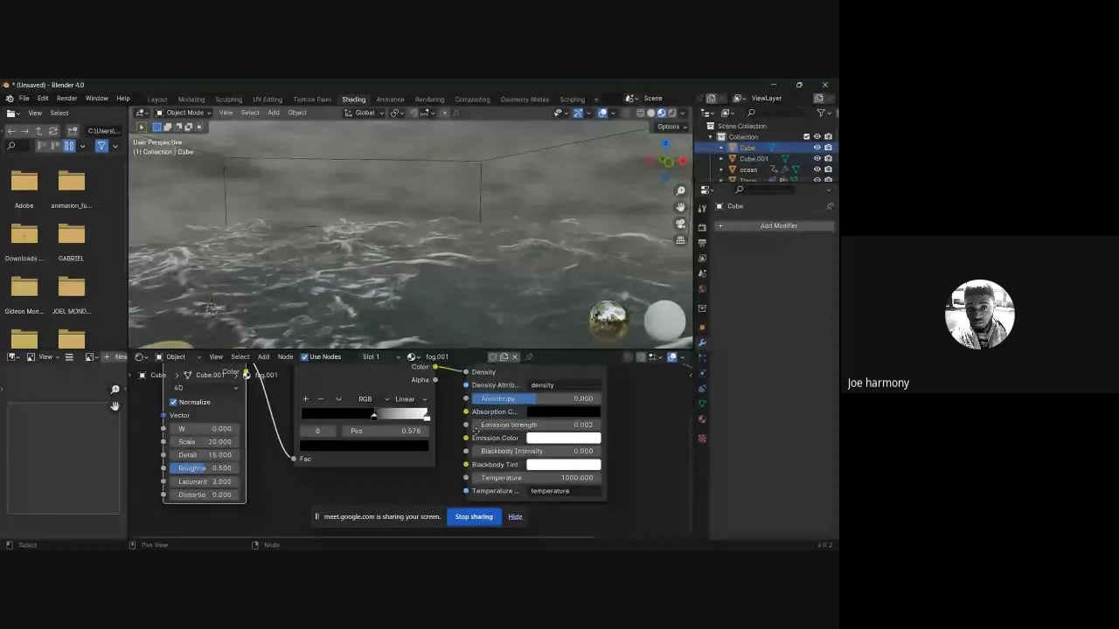
Step: Change the Principled Volume's base color to a muted lavender blue
middle_drag(475, 430, 439, 481)
click(526, 396)
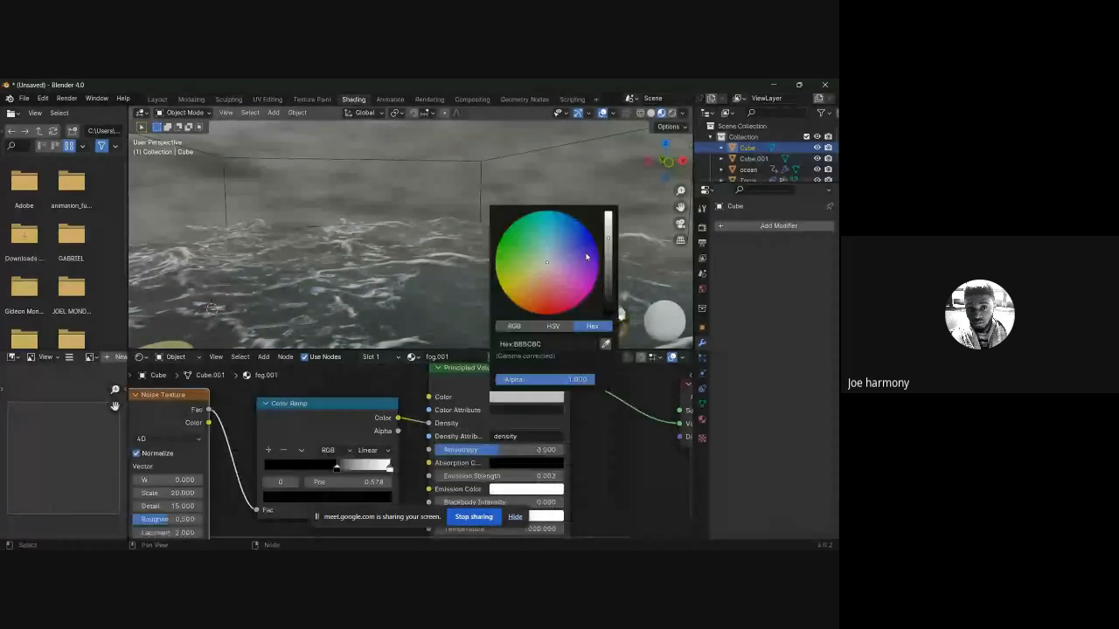
click(562, 253)
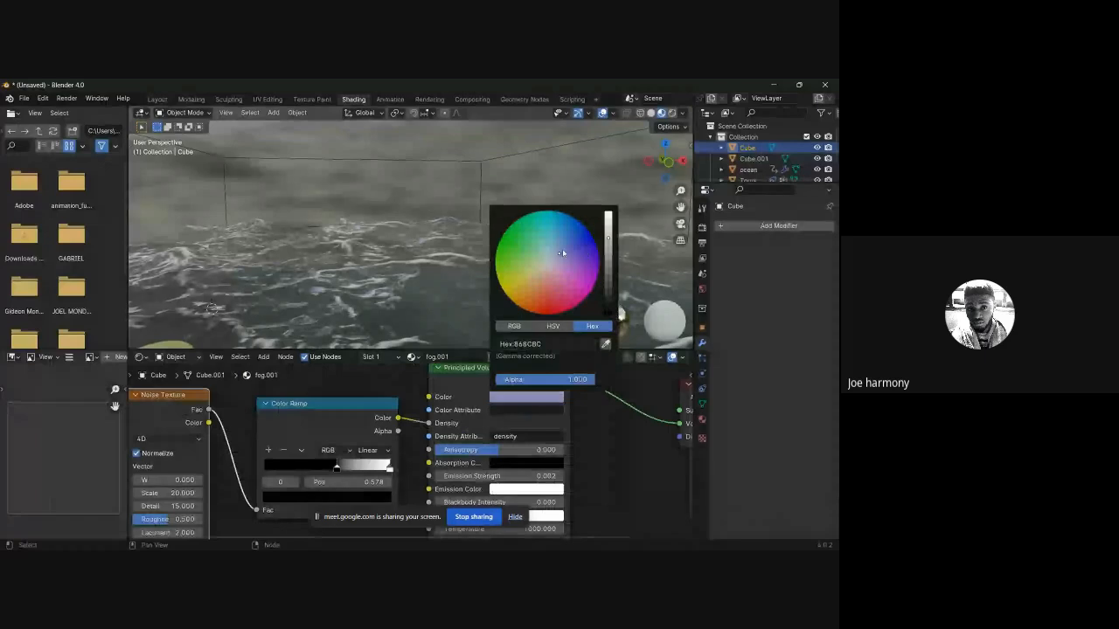
Step: Add Texture Coordinate and Mapping nodes feeding the Noise Texture's vector, using the Generated coordinates
middle_drag(355, 449, 390, 444)
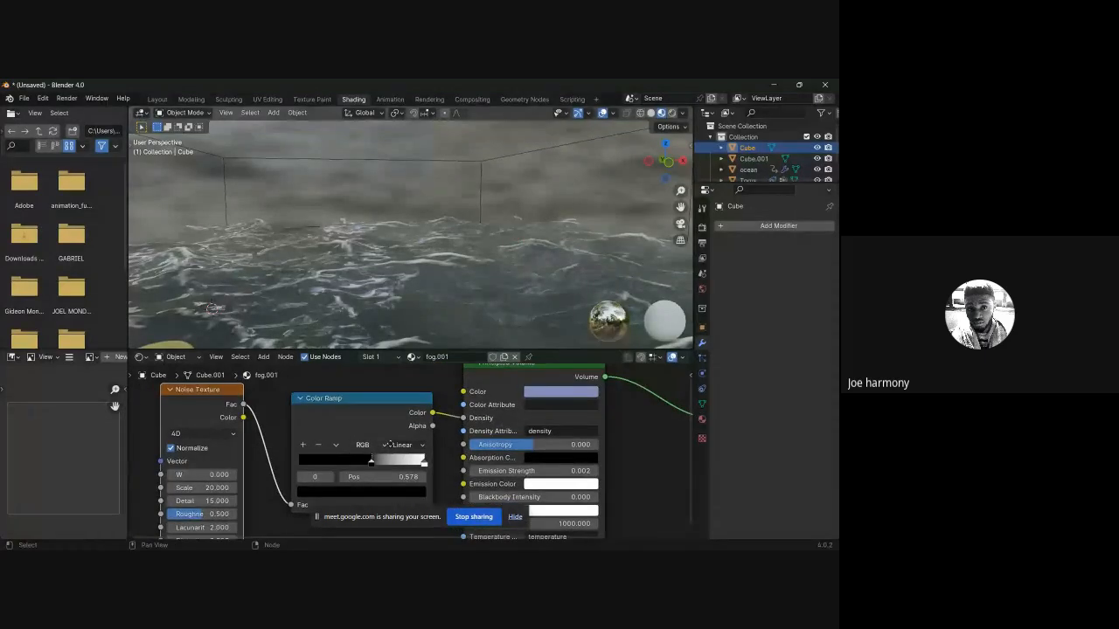
ctrl+scroll(390, 444, up, 5)
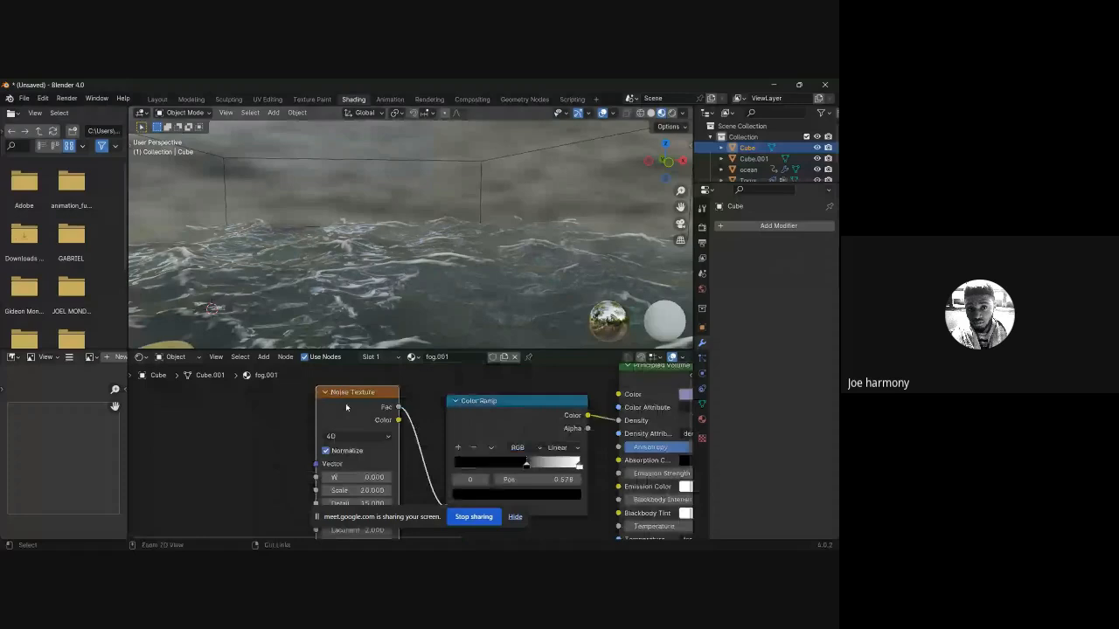
scroll(324, 403, up, 2)
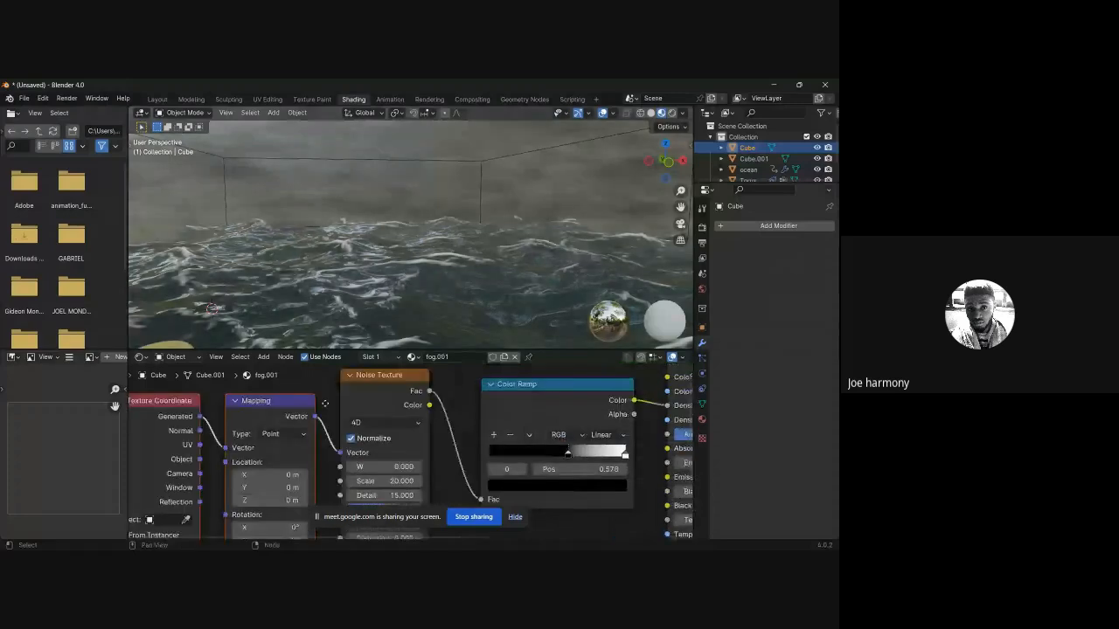
Step: Set the Mapping node's X, Y and Z scale to -0.9
shift+scroll(324, 403, down, 4)
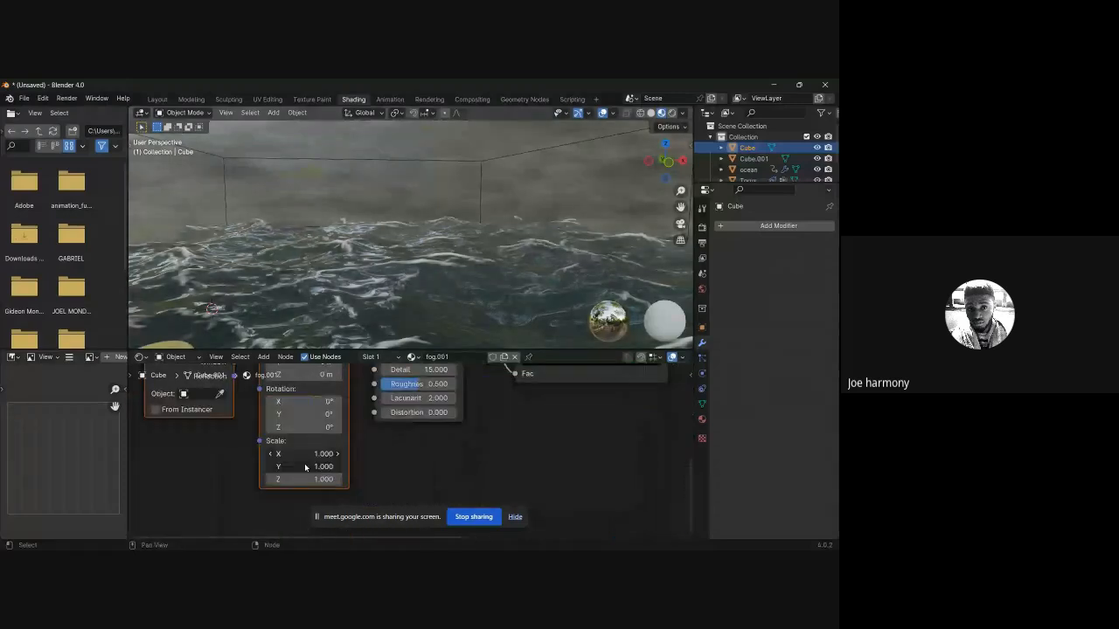
drag(305, 468, 300, 188)
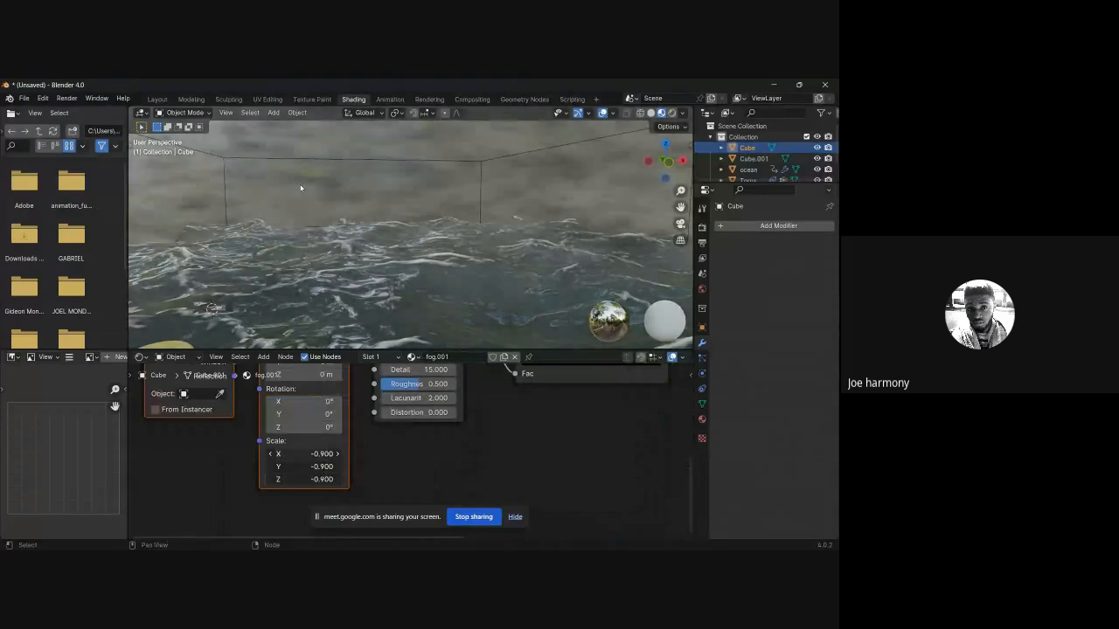
scroll(415, 438, right, 5)
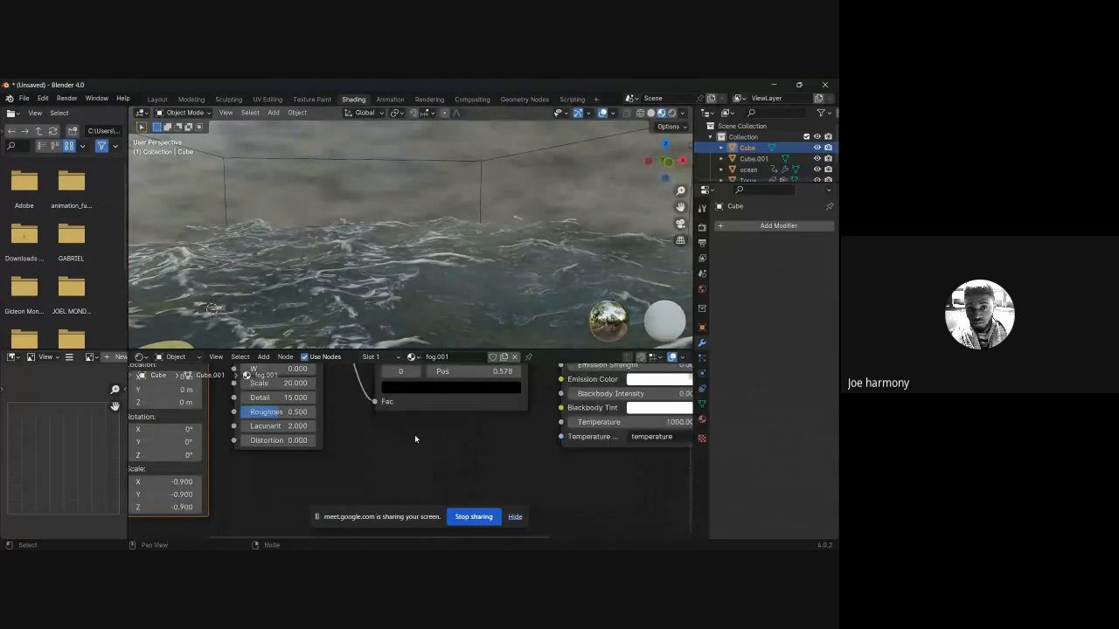
scroll(414, 435, down, 3)
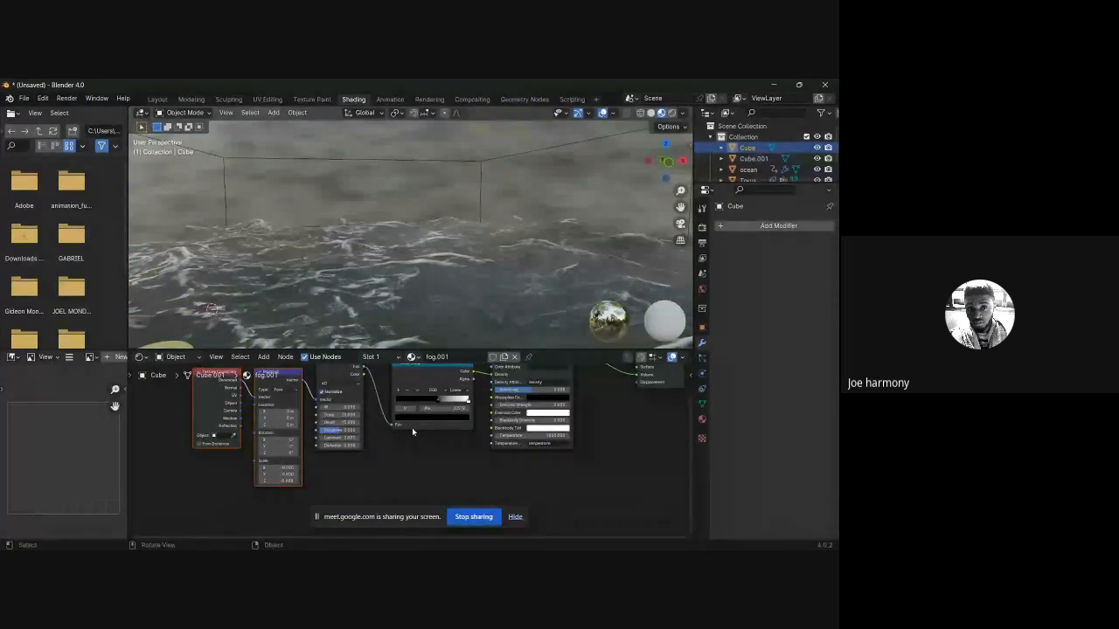
scroll(412, 427, down, 1)
scroll(423, 250, down, 2)
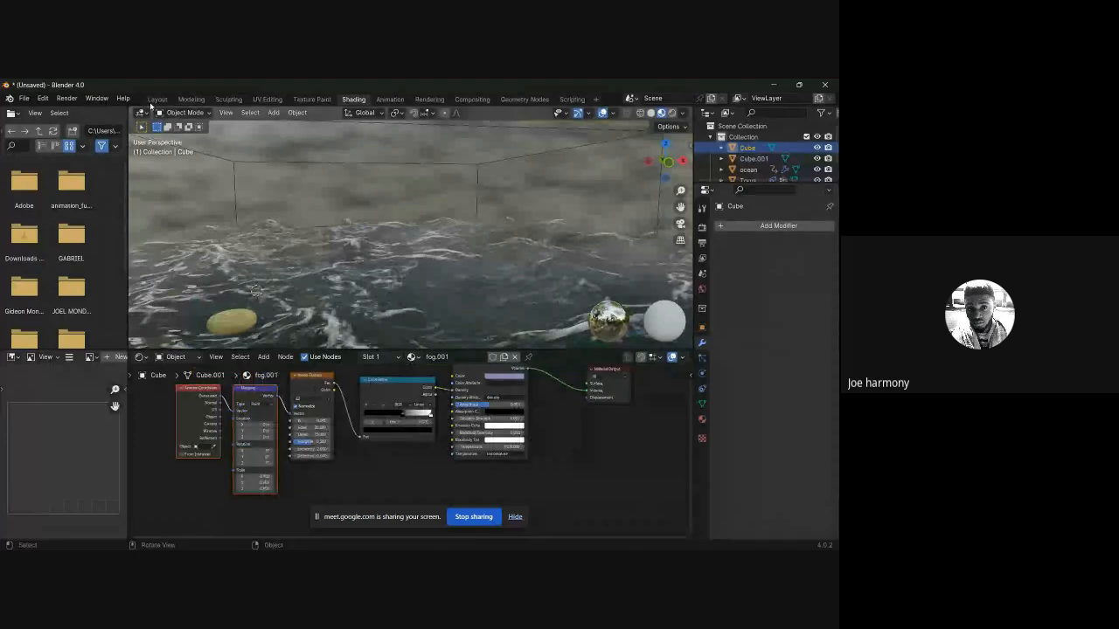
Step: Turn the Image Editor area into a Timeline and play the ocean and fog animation briefly
click(14, 357)
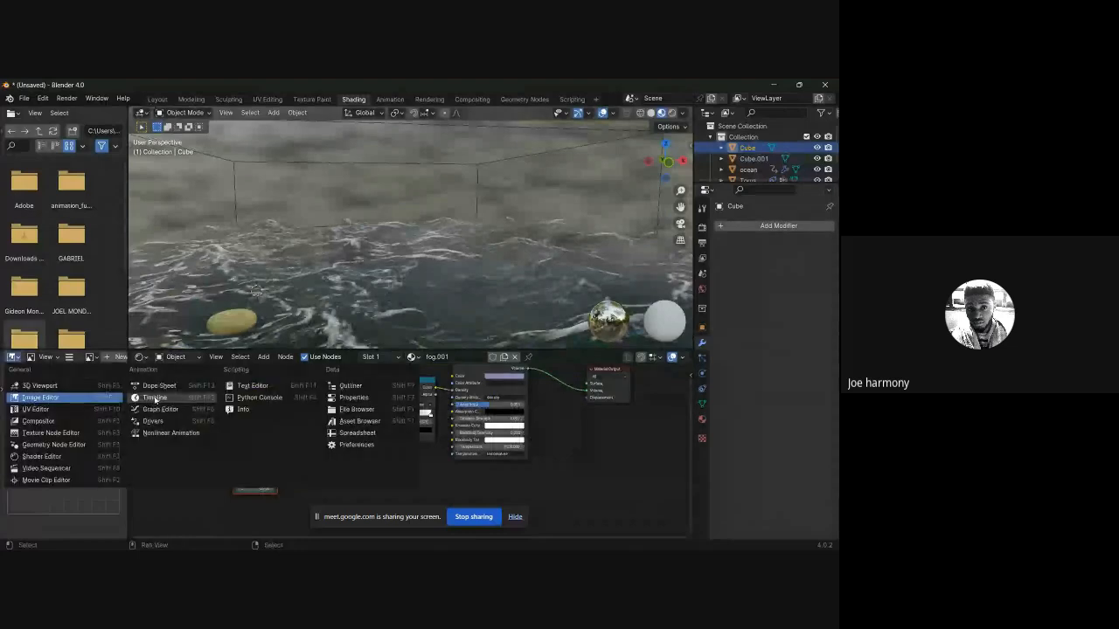
click(155, 398)
click(105, 358)
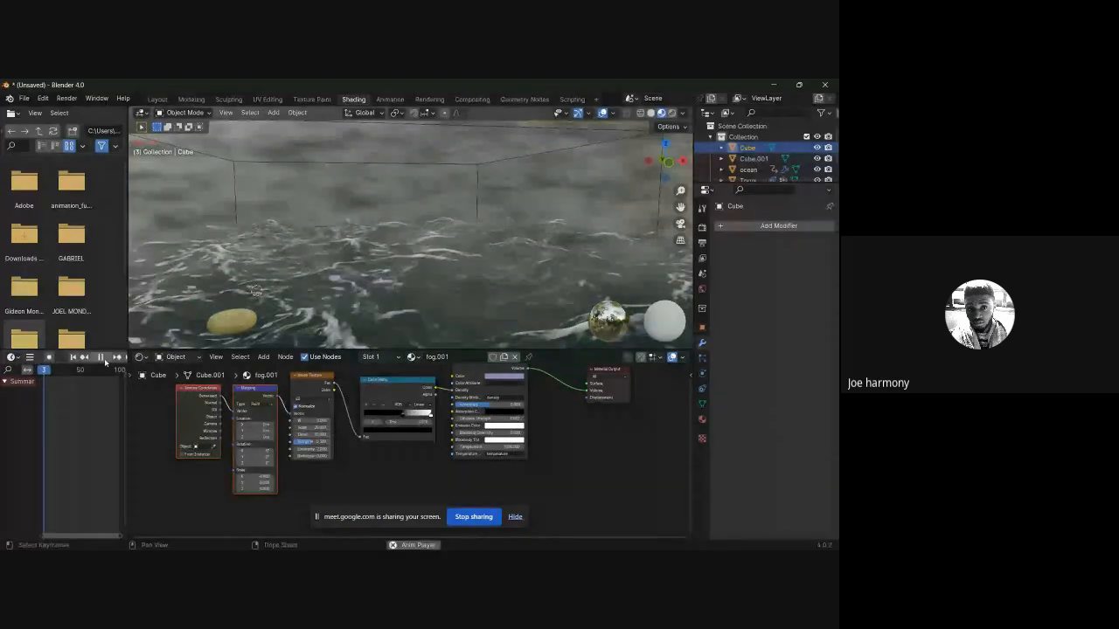
click(104, 358)
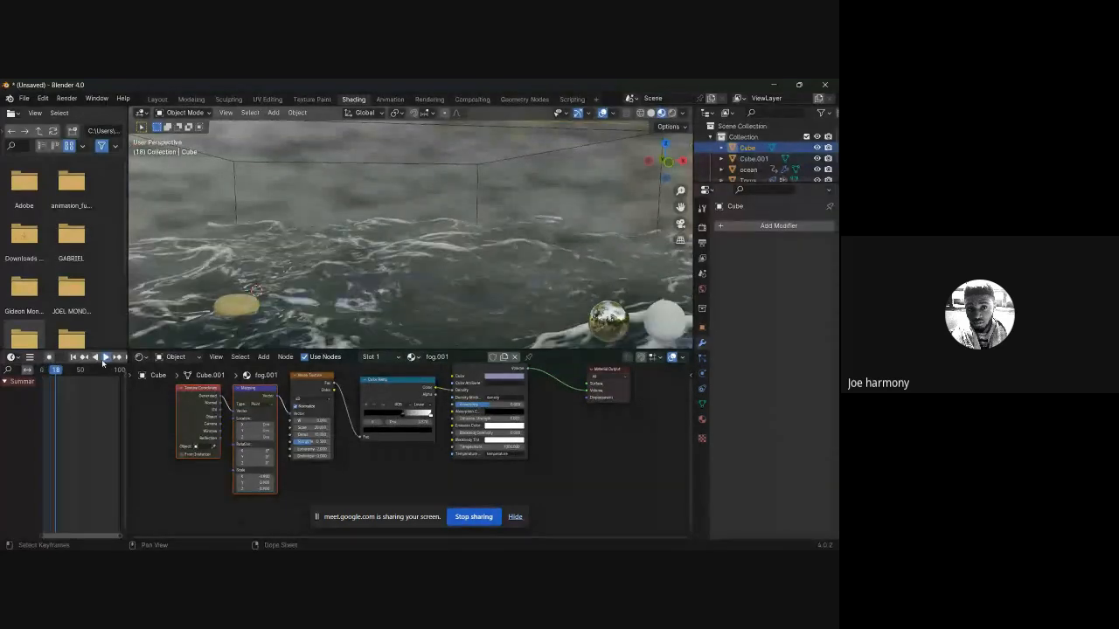
click(105, 357)
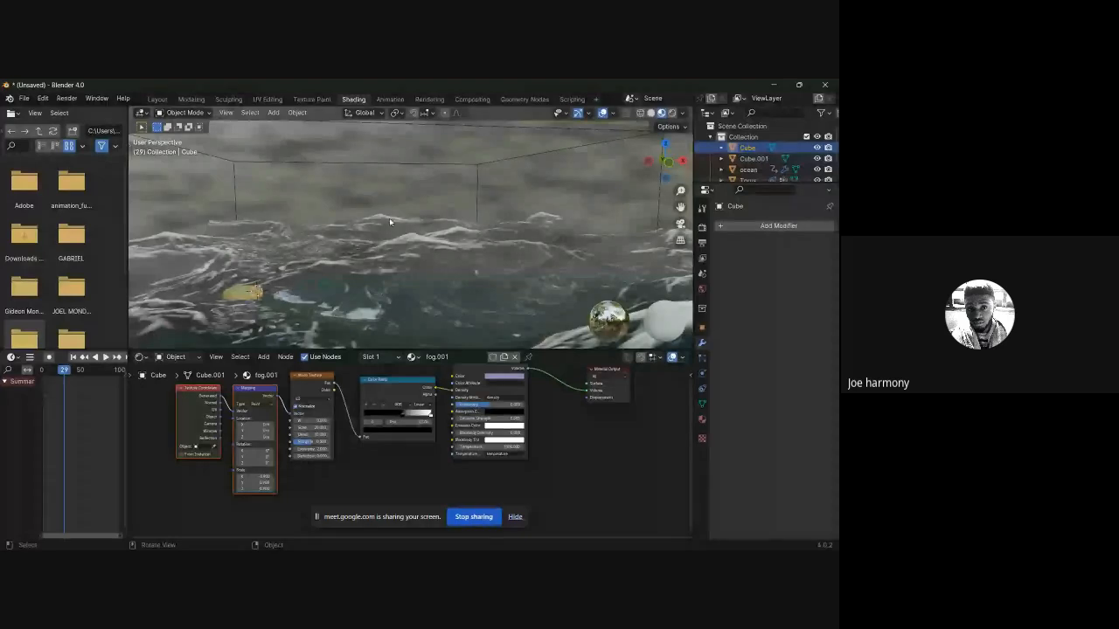
Step: Toggle the visibility of the two fog cubes to compare the ocean scene with and without fog
middle_drag(389, 222, 819, 150)
click(817, 147)
middle_drag(524, 210, 344, 285)
middle_drag(244, 377, 249, 408)
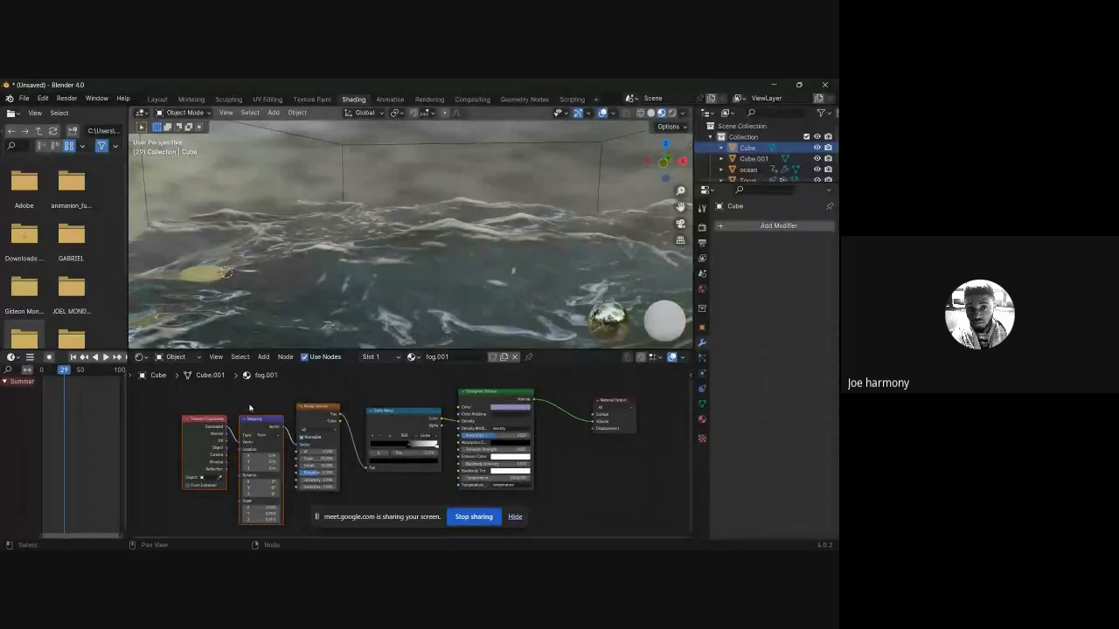
middle_drag(346, 281, 356, 272)
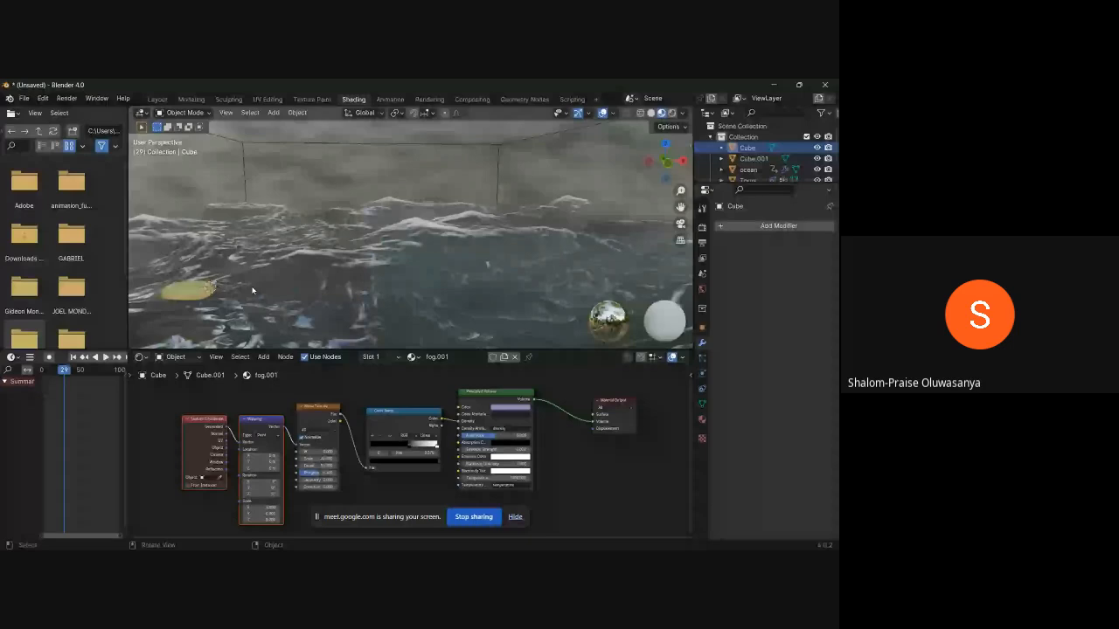
middle_drag(252, 290, 307, 270)
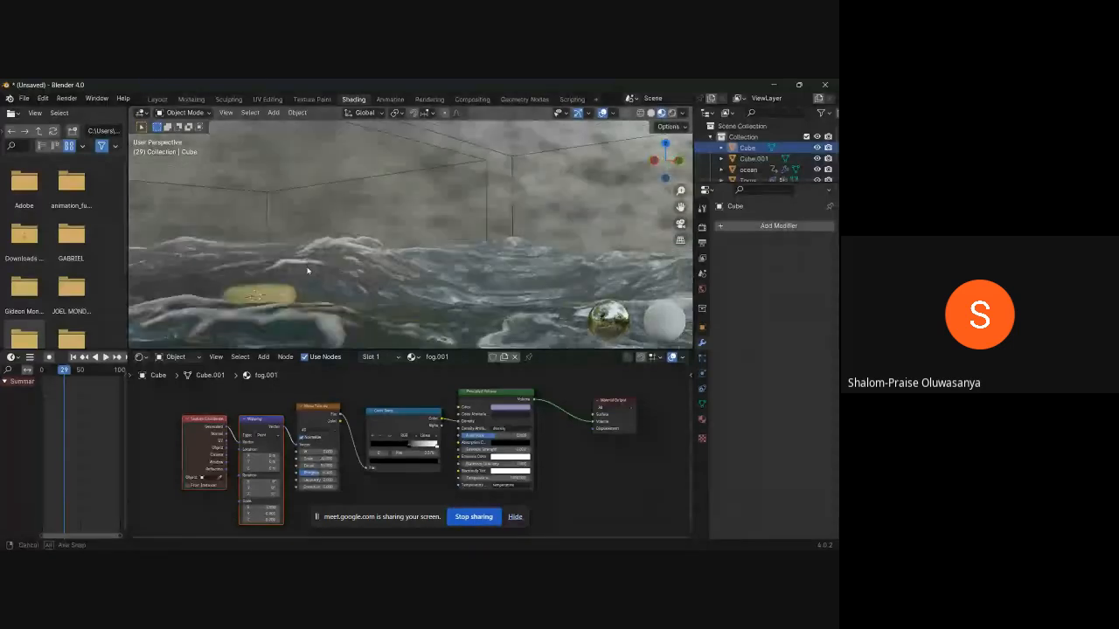
click(817, 159)
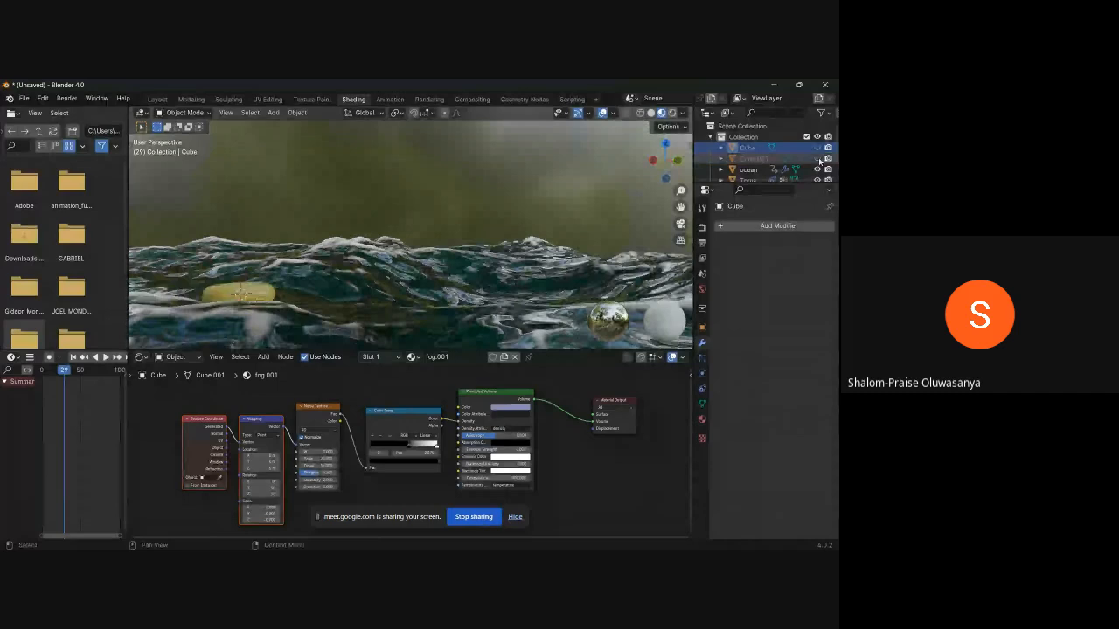
click(817, 158)
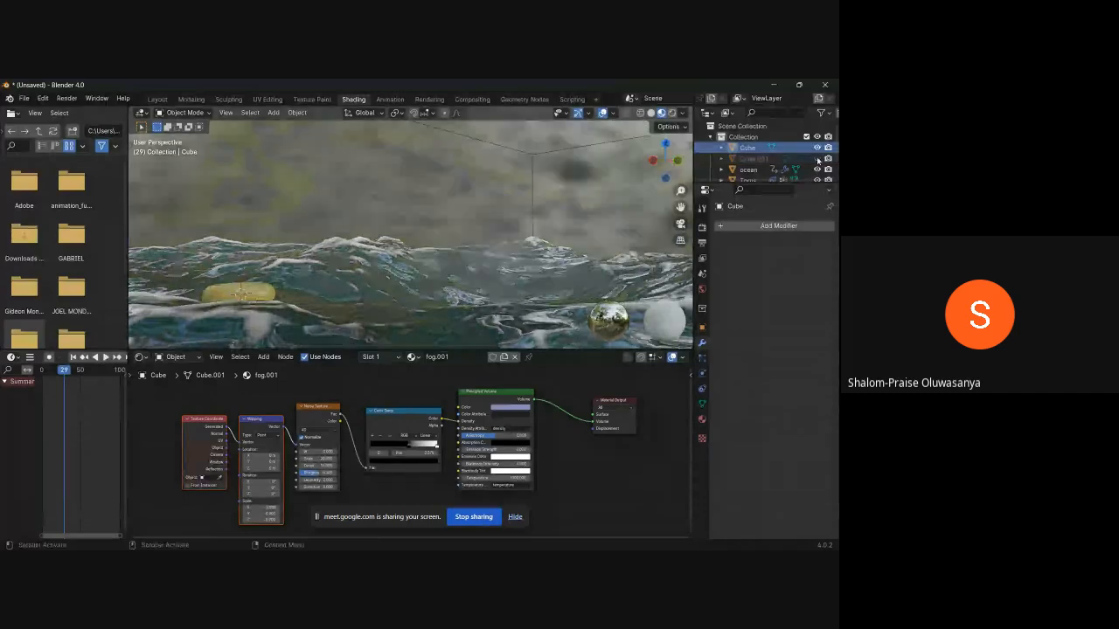
Step: Select the floating torus and examine it up close and within the whole ocean scene from several angles
click(249, 293)
middle_drag(250, 292, 414, 245)
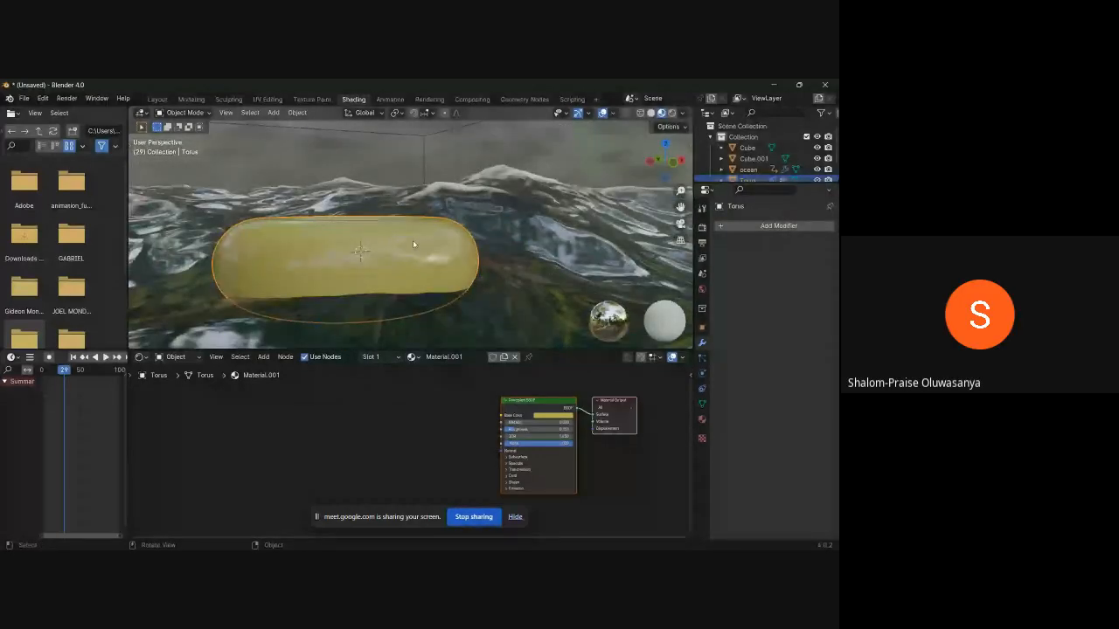
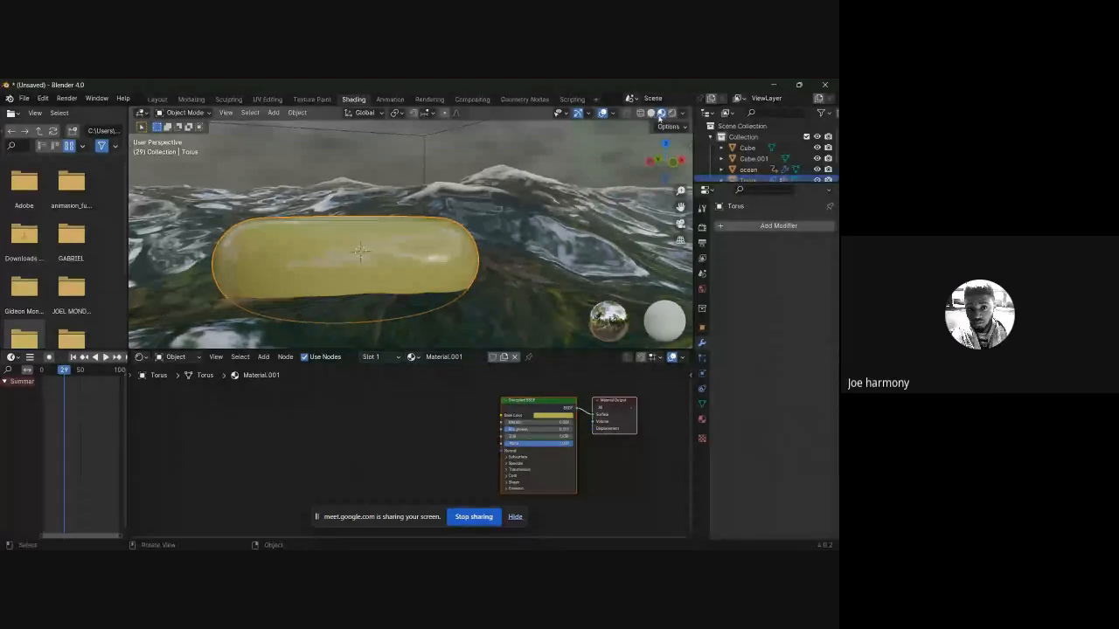
scroll(487, 230, down, 8)
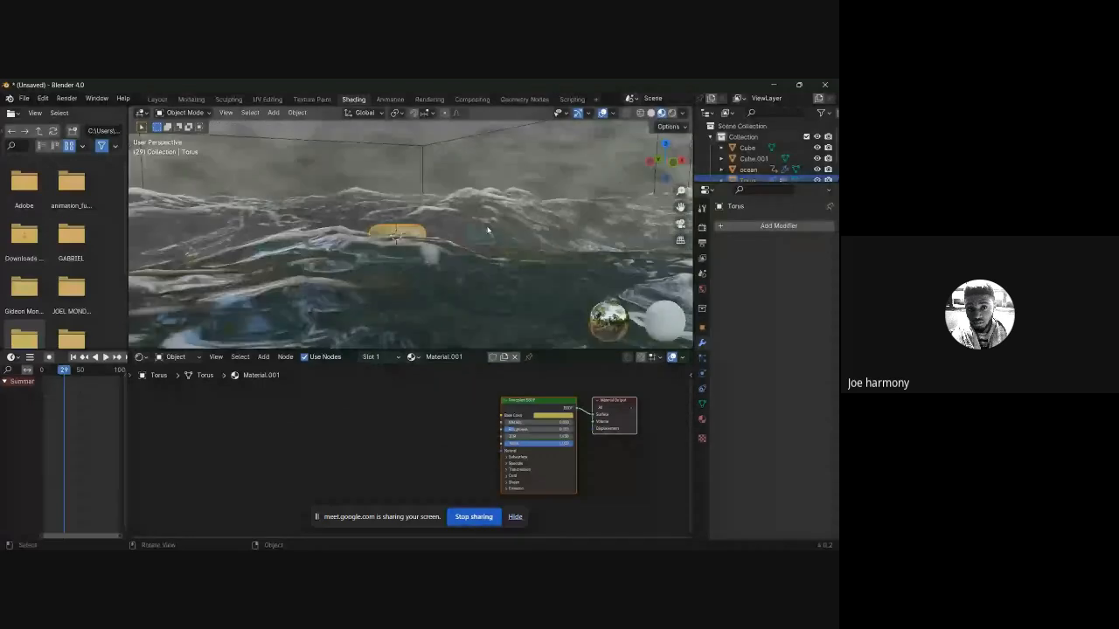
scroll(483, 231, down, 8)
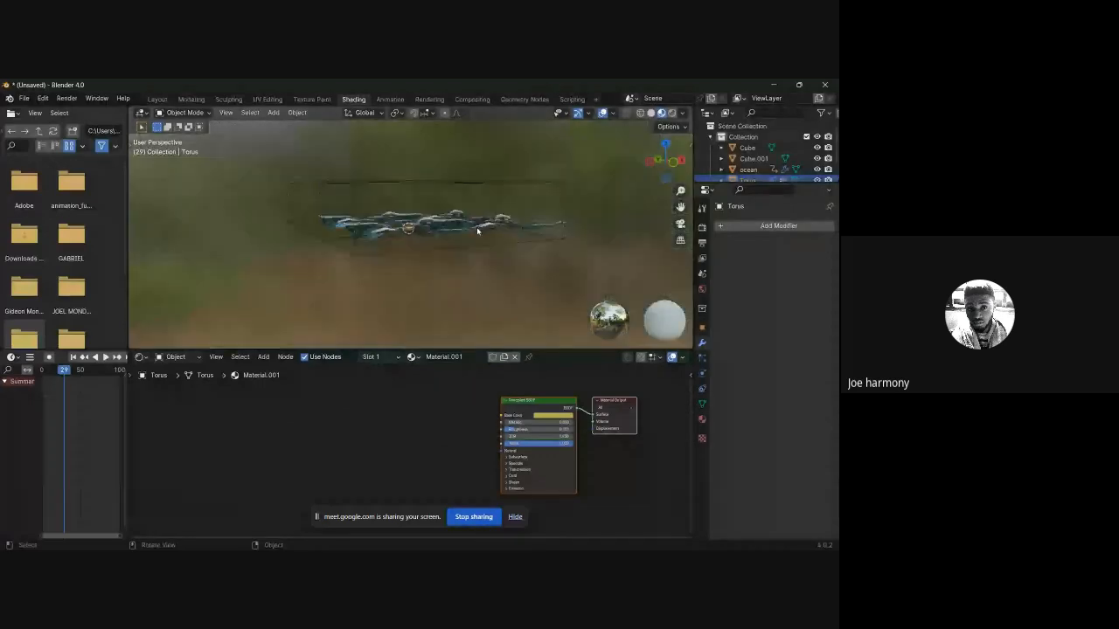
middle_drag(477, 230, 489, 255)
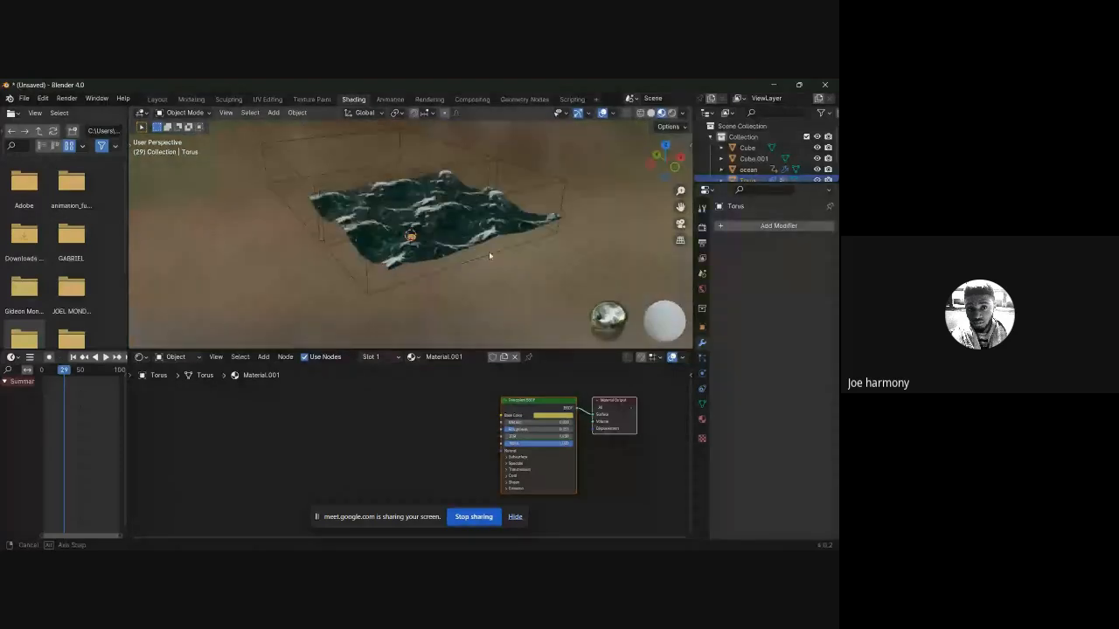
scroll(477, 245, up, 6)
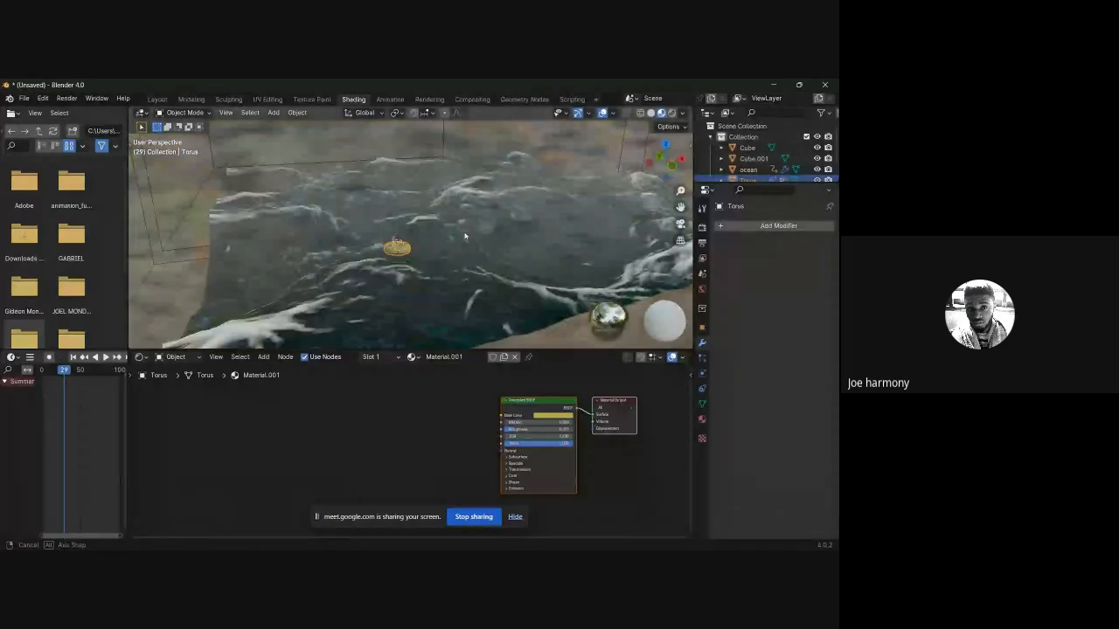
middle_drag(465, 236, 402, 245)
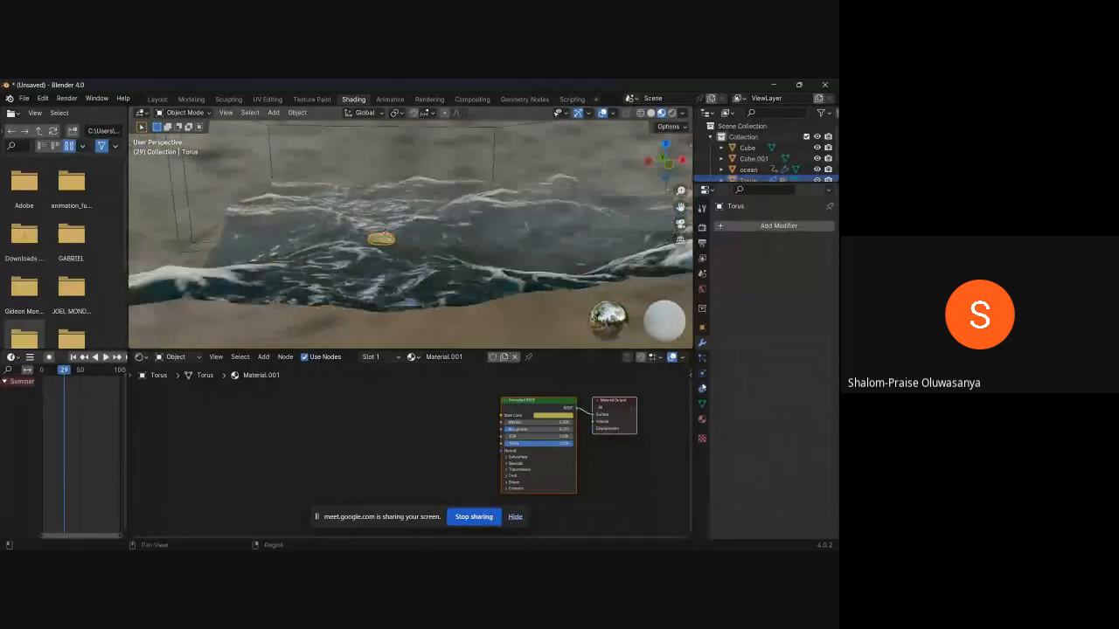
middle_drag(511, 262, 517, 260)
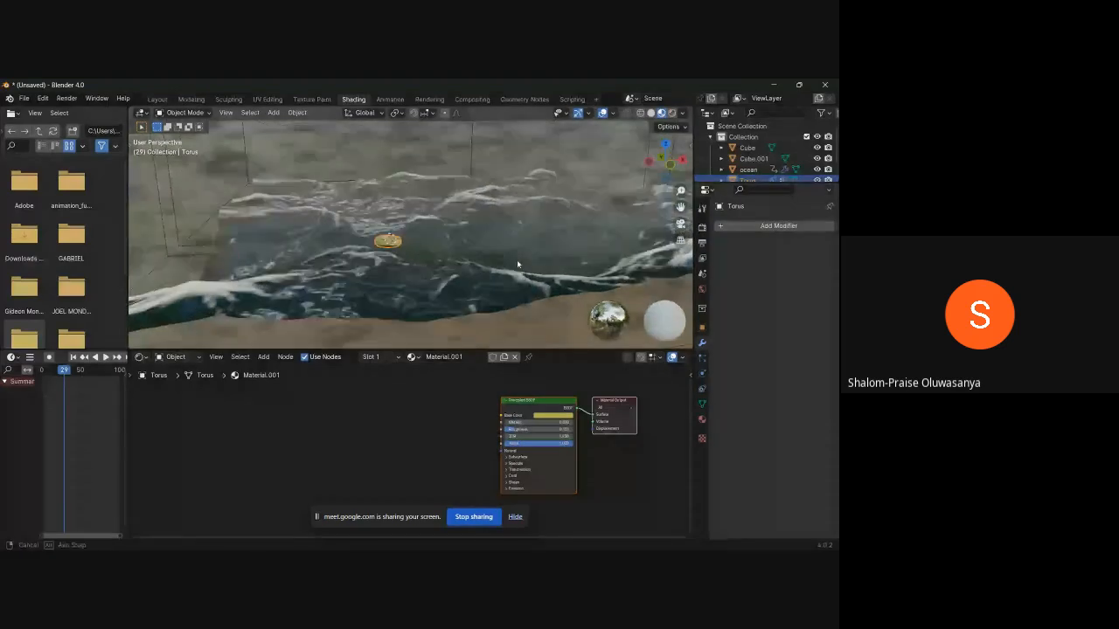
Step: Select the fog cube Cube.001 and examine the Principled Volume settings of its fog material
click(172, 227)
scroll(427, 433, up, 2)
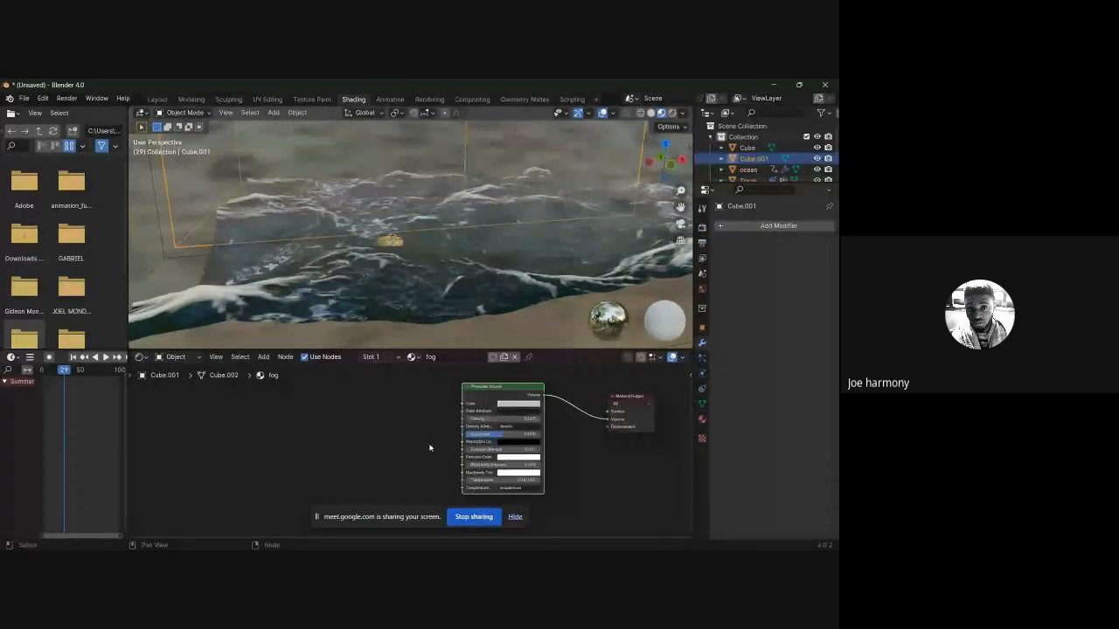
middle_drag(401, 454, 229, 466)
scroll(401, 465, up, 1)
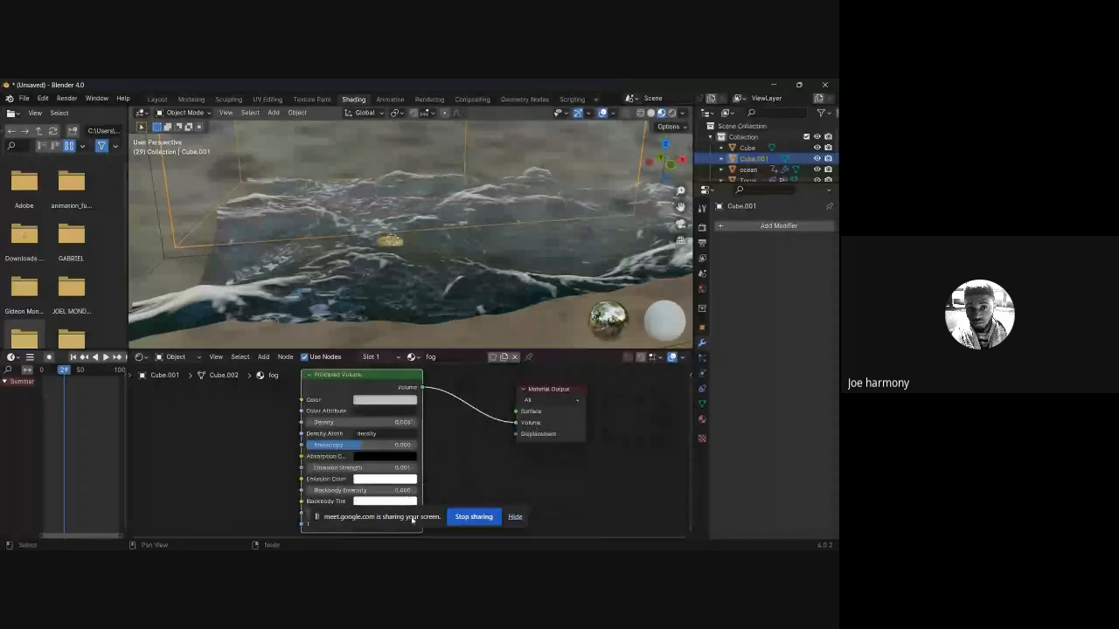
middle_drag(464, 464, 421, 456)
scroll(352, 449, up, 4)
scroll(375, 453, up, 4)
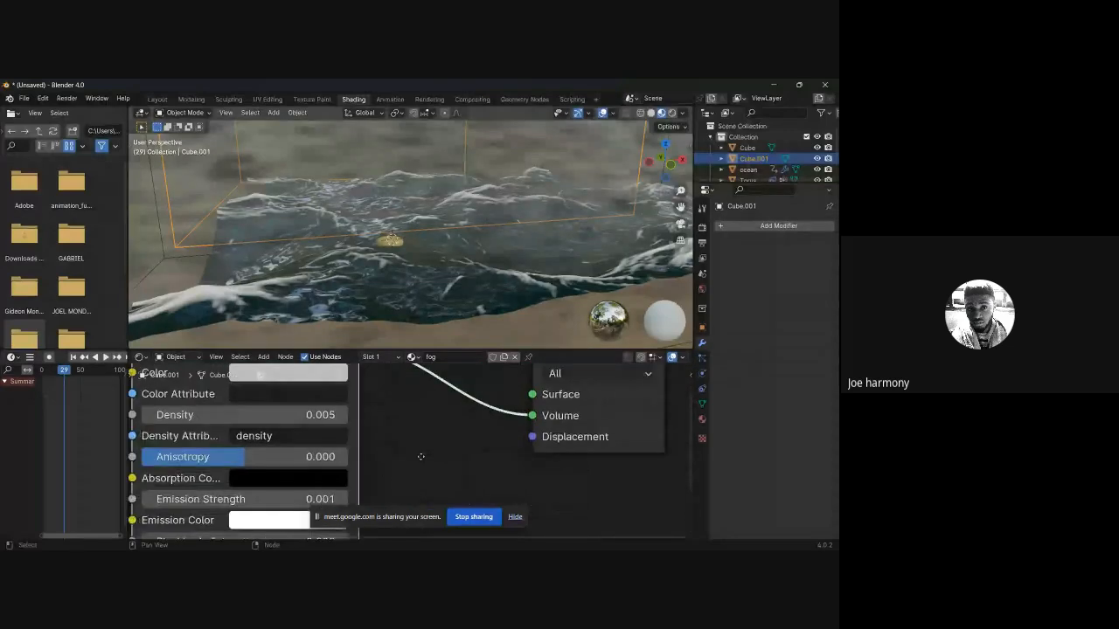
Step: Examine the fog material's Density setting and Volume connection, and how Cube.001's fog looks over the ocean from several angles
scroll(354, 423, up, 1)
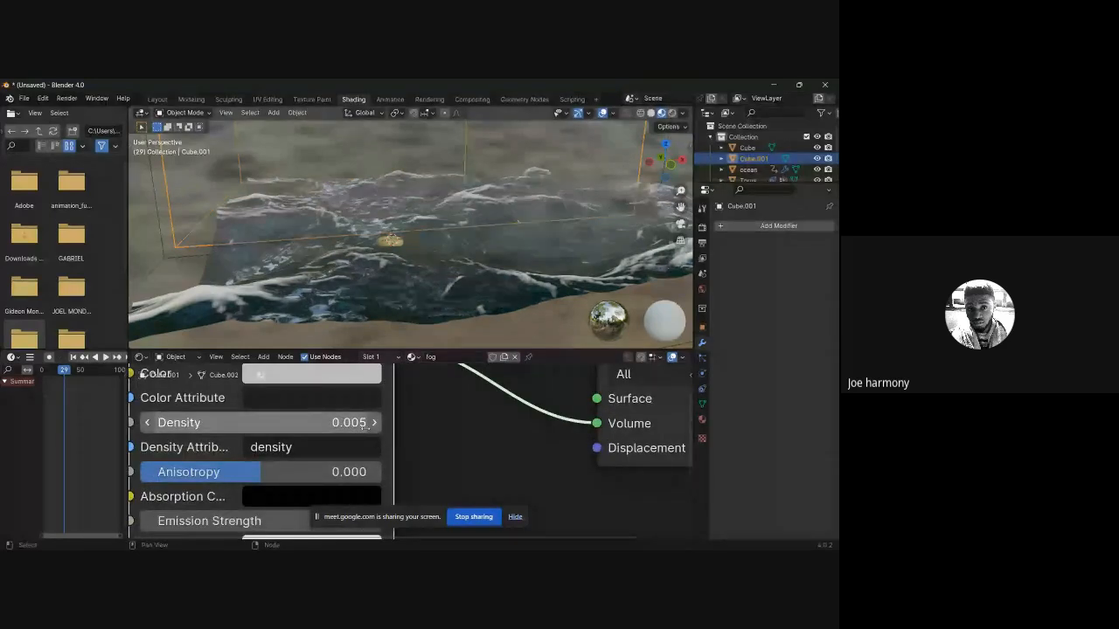
scroll(365, 425, up, 1)
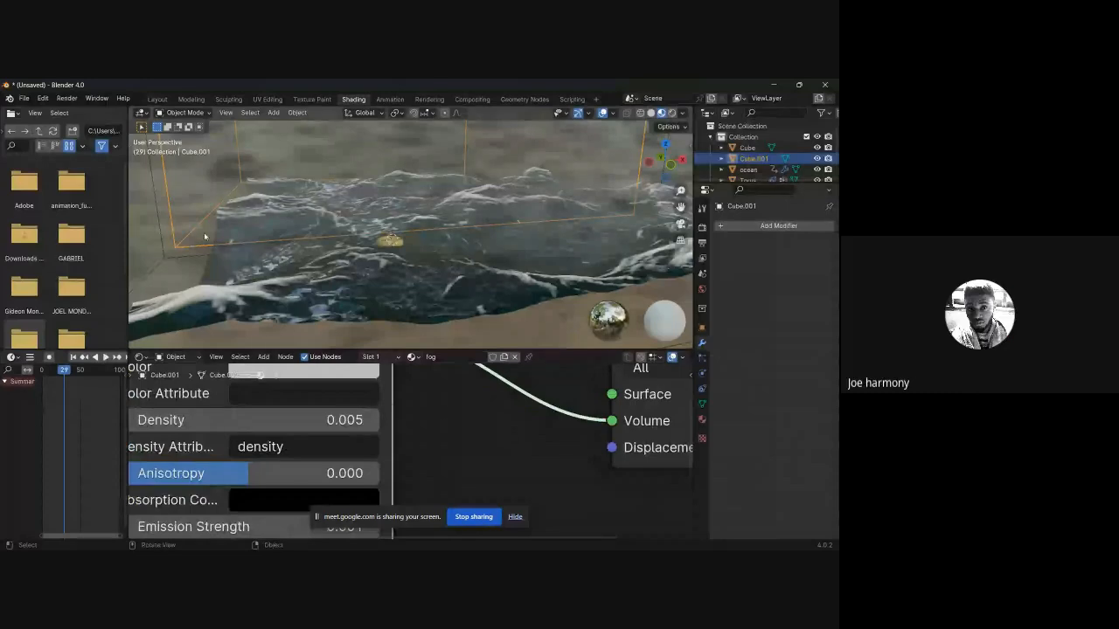
middle_drag(531, 435, 466, 469)
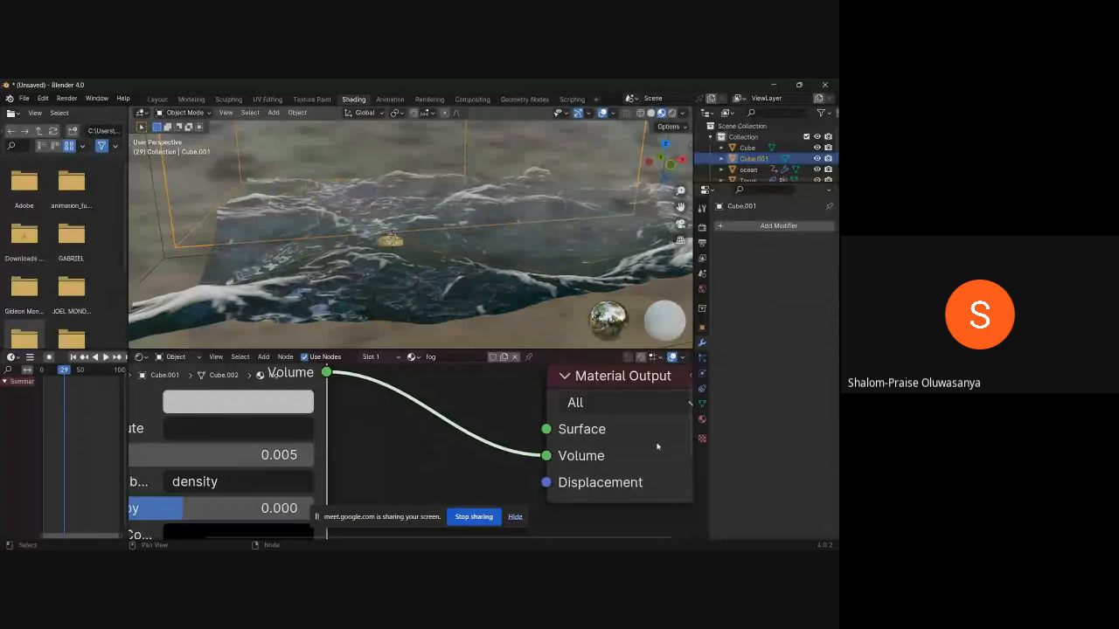
middle_drag(310, 475, 484, 461)
scroll(317, 483, down, 1)
scroll(472, 461, down, 1)
scroll(477, 454, down, 1)
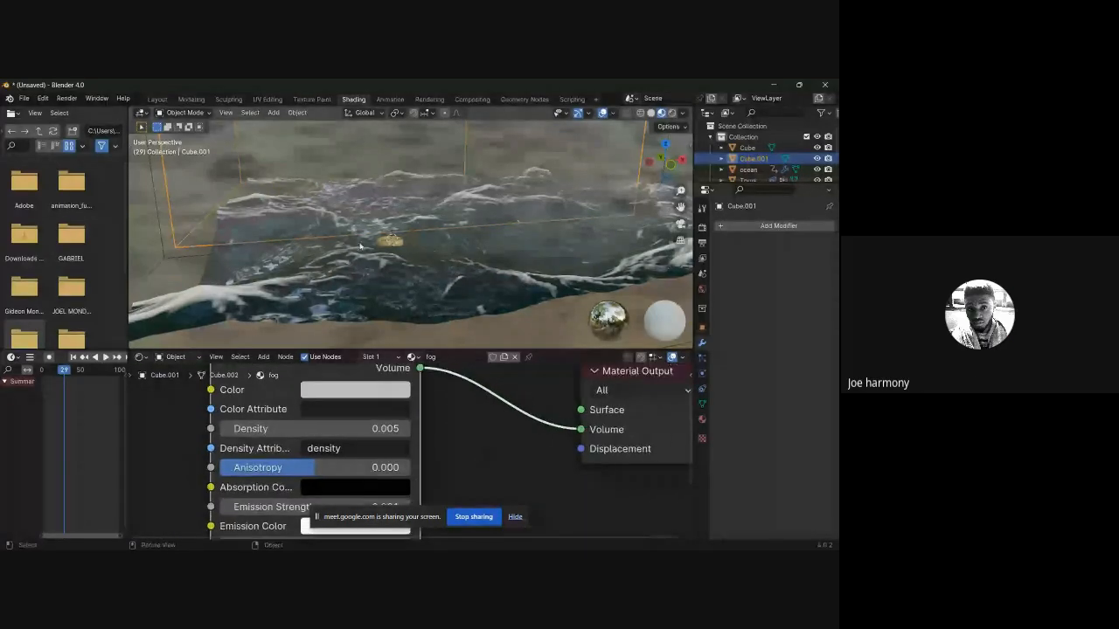
middle_drag(390, 272, 487, 244)
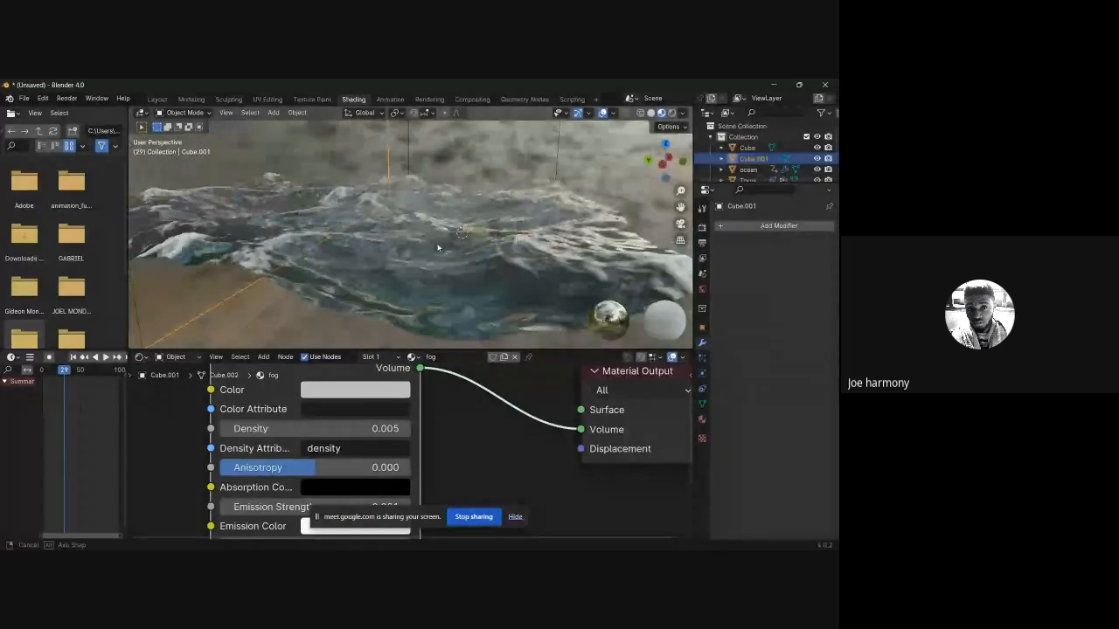
middle_drag(438, 248, 358, 251)
scroll(358, 247, down, 3)
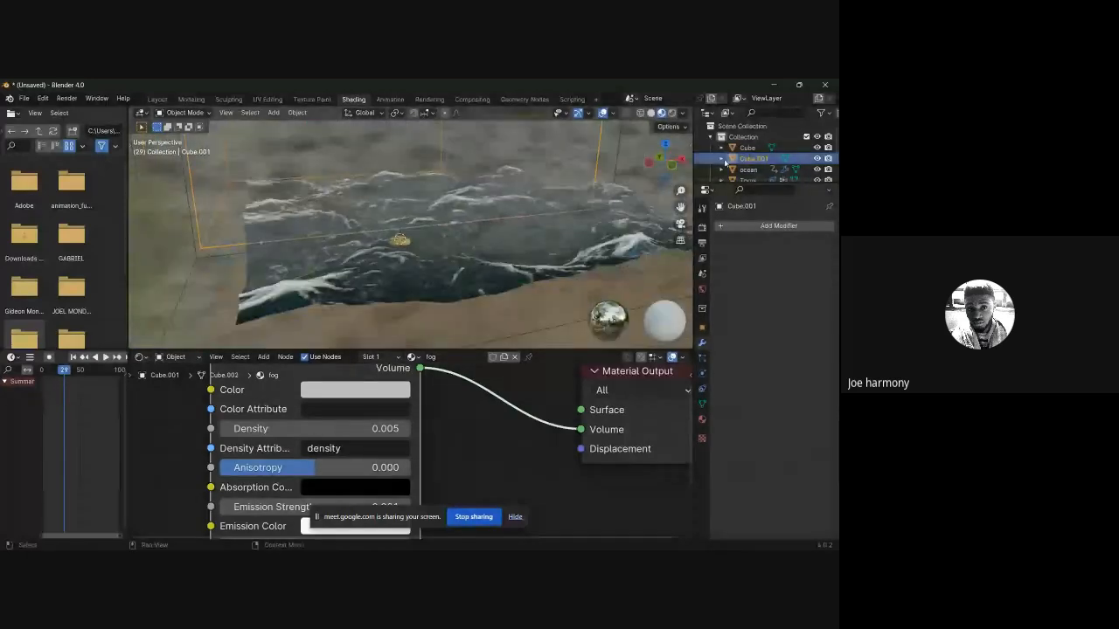
Step: Hide the fog cube named Cube and select the other fog cube, Cube.001
key(h)
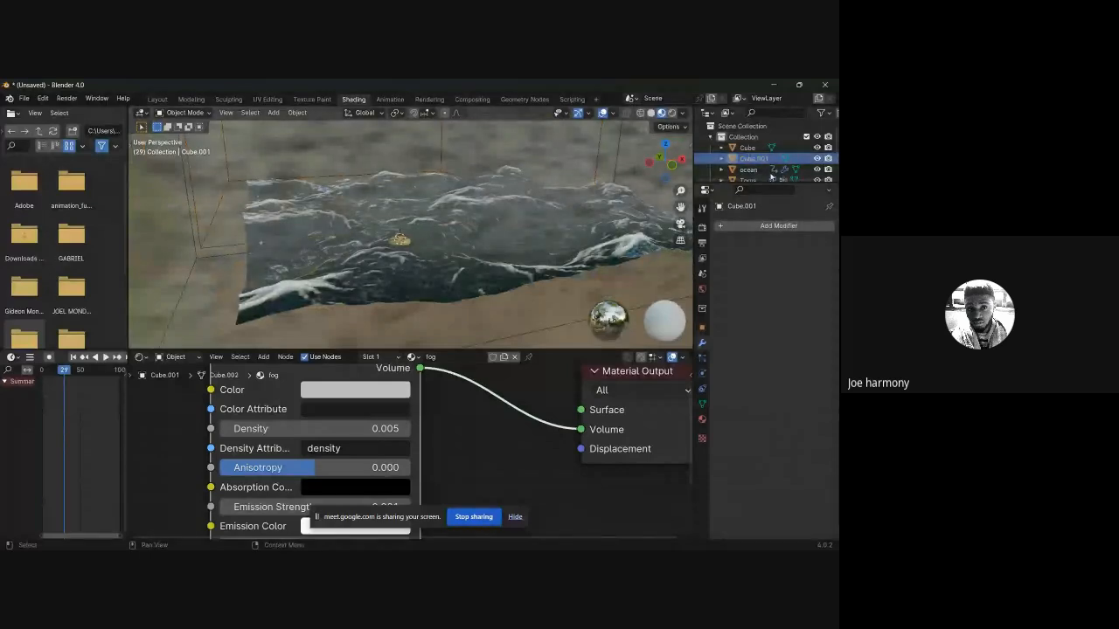
middle_drag(301, 240, 275, 160)
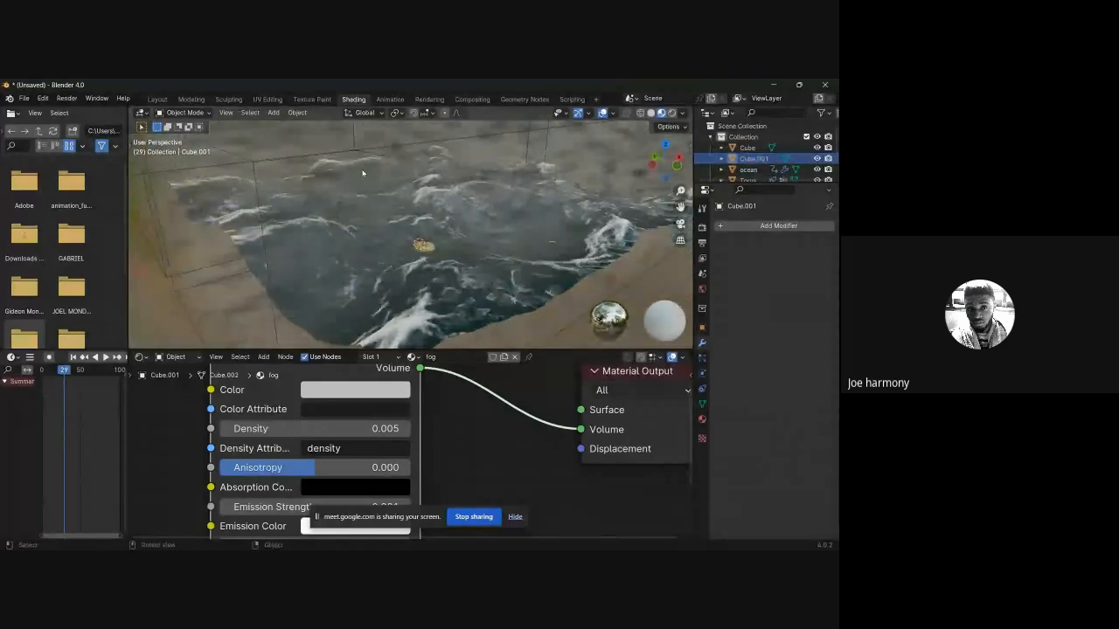
click(275, 160)
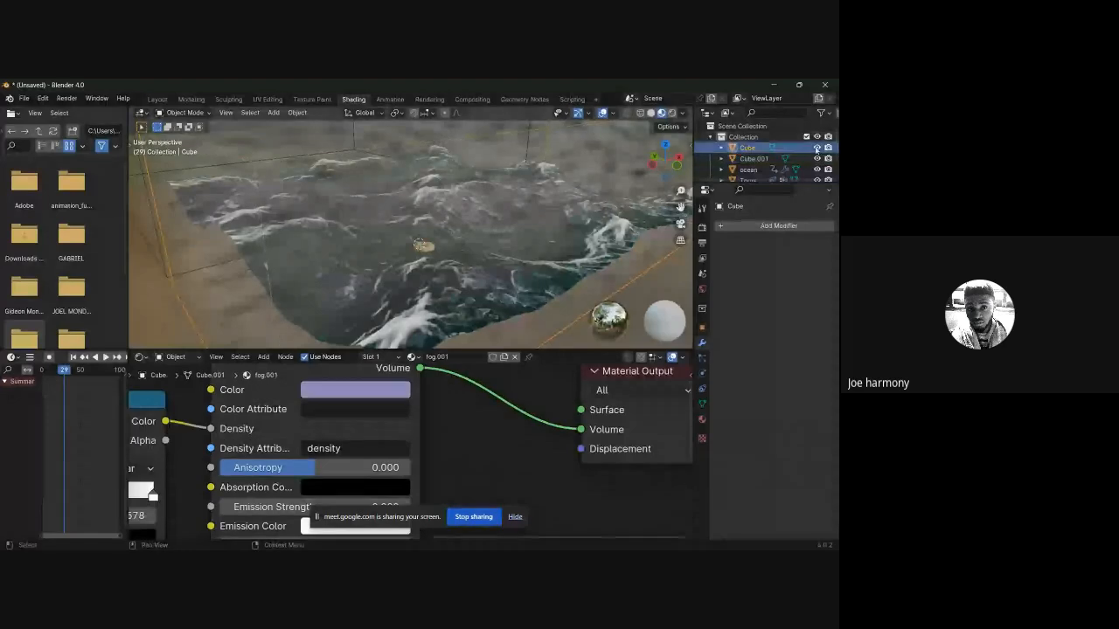
mouse_move(425, 208)
middle_down()
mouse_move(449, 219)
mouse_move(419, 214)
mouse_move(436, 216)
middle_up()
click(215, 280)
scroll(157, 166, down, 4)
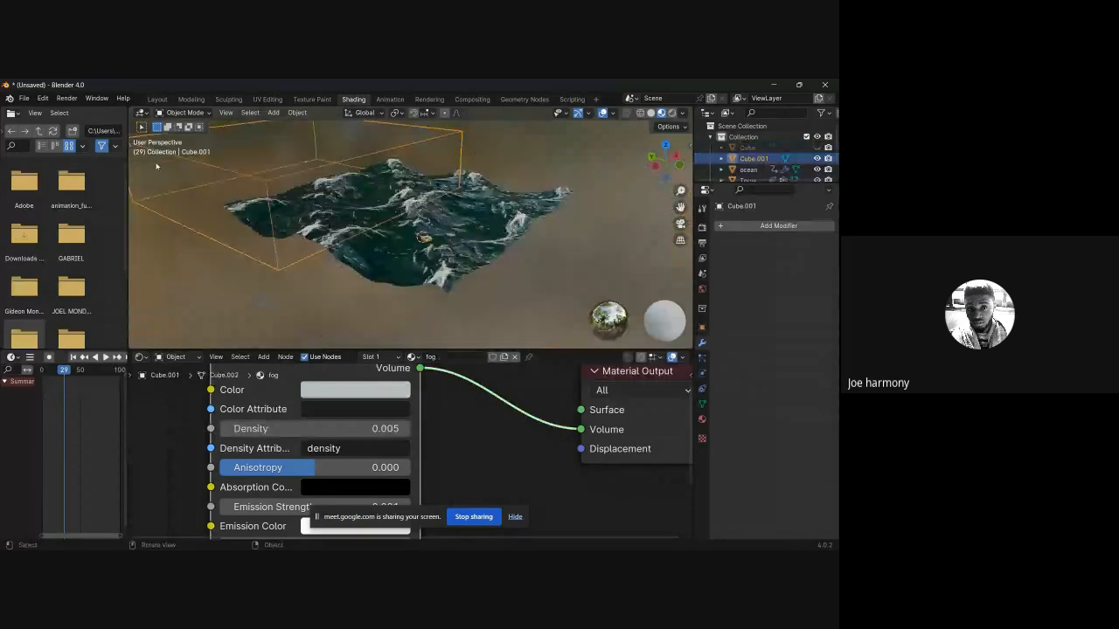
Step: Move the fog cube Cube.001 horizontally so it sits over the centre of the ocean
click(127, 143)
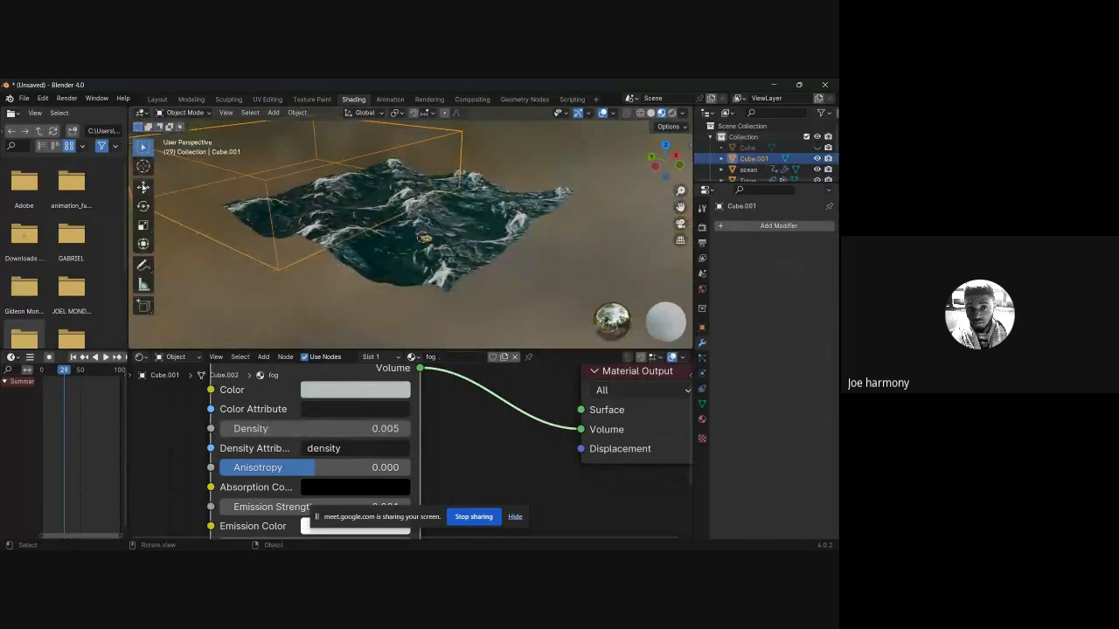
click(143, 186)
drag(278, 159, 401, 187)
Step: Examine the fogged ocean and the floating torus up close from several low angles to find a shot
scroll(411, 197, up, 2)
middle_drag(477, 226, 632, 217)
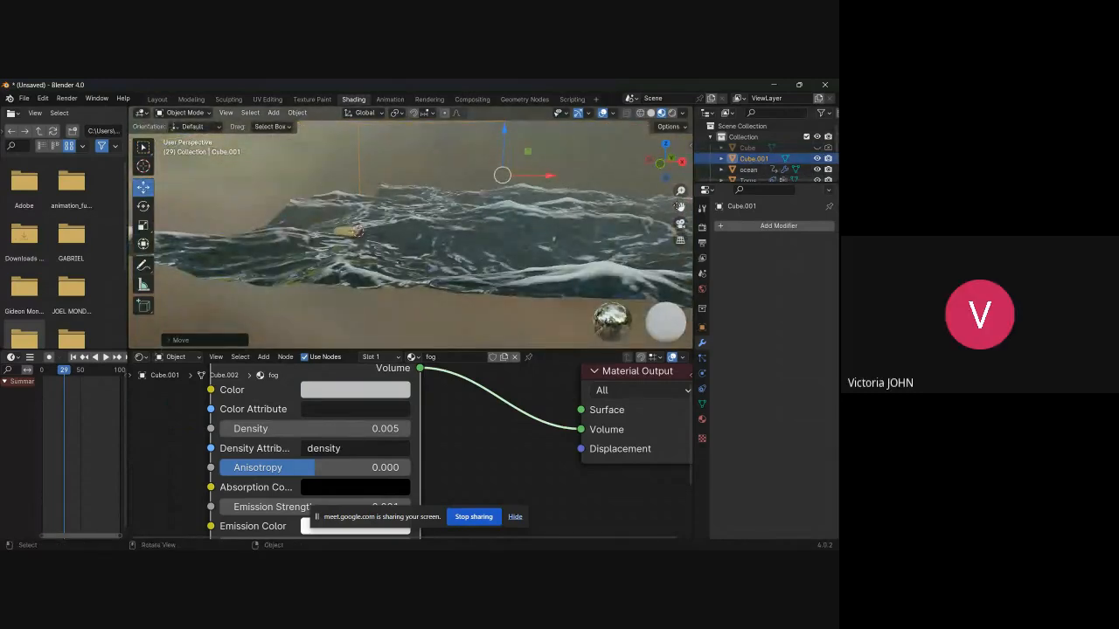
middle_drag(625, 219, 427, 265)
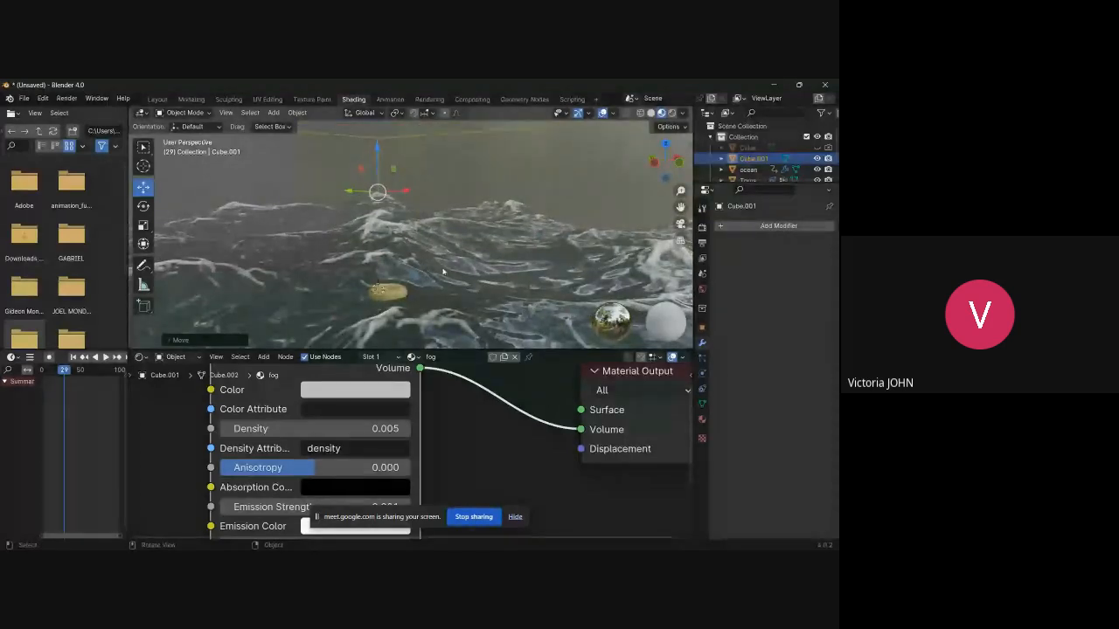
middle_drag(443, 273, 459, 261)
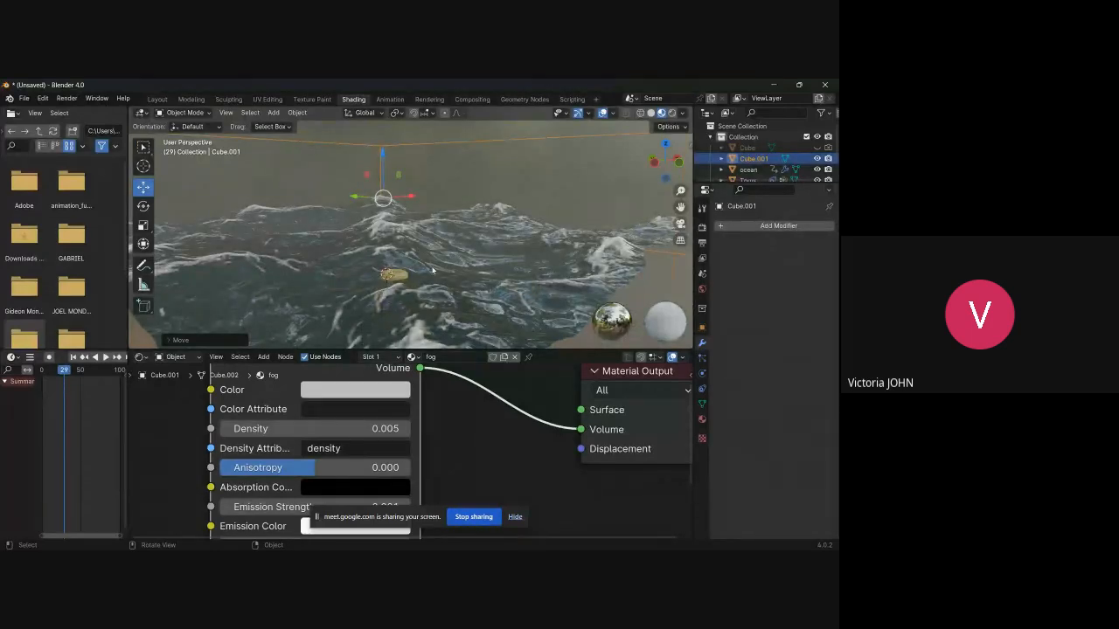
middle_drag(414, 275, 437, 275)
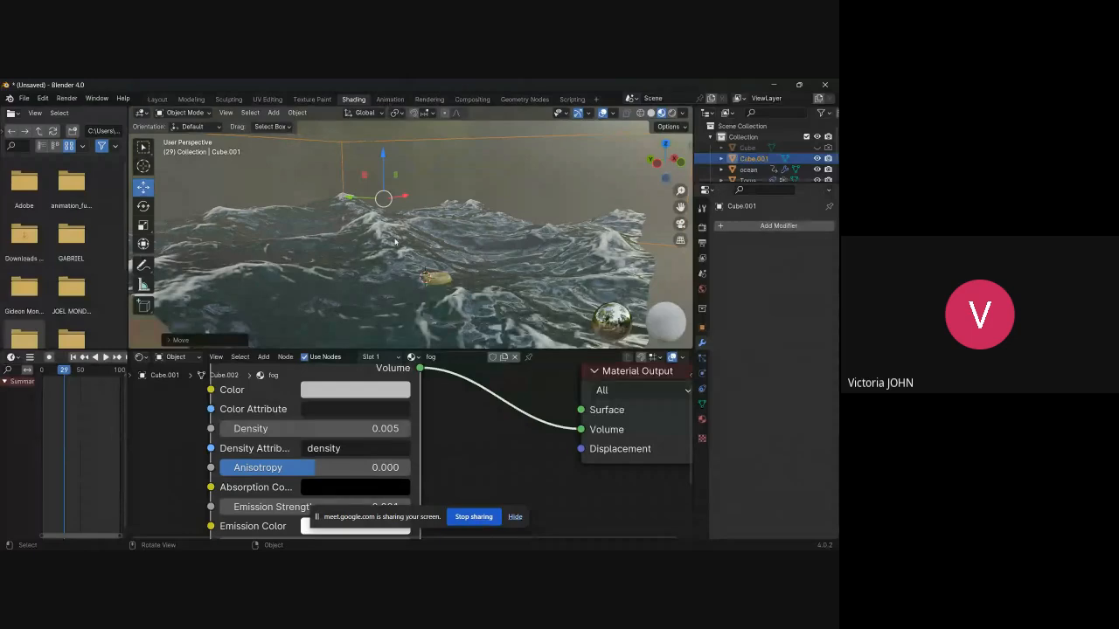
middle_drag(494, 272, 529, 286)
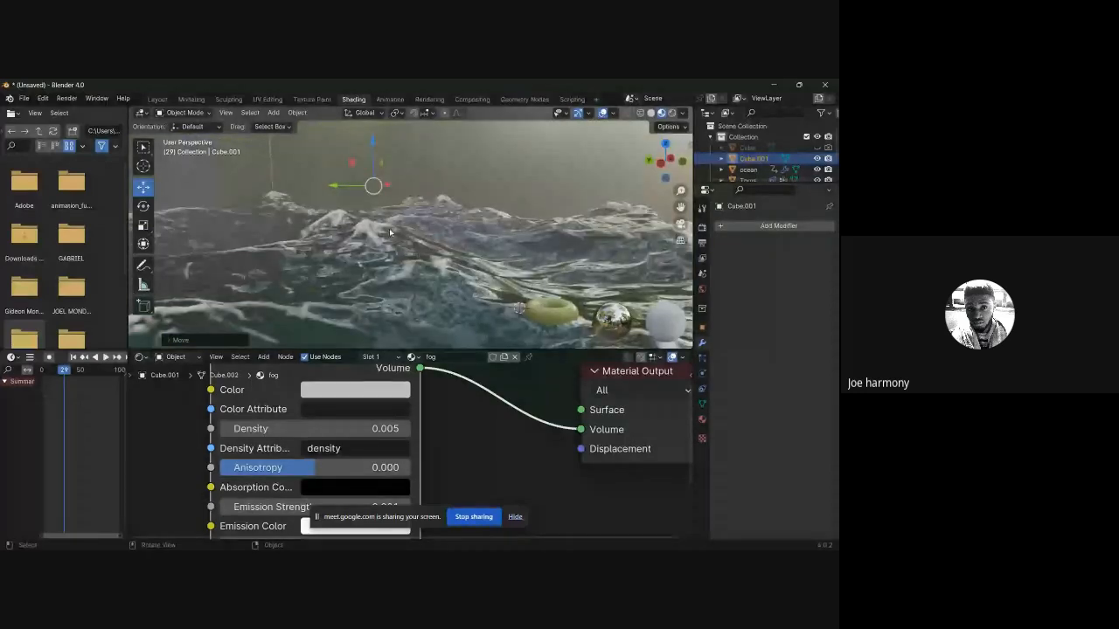
middle_drag(389, 231, 482, 280)
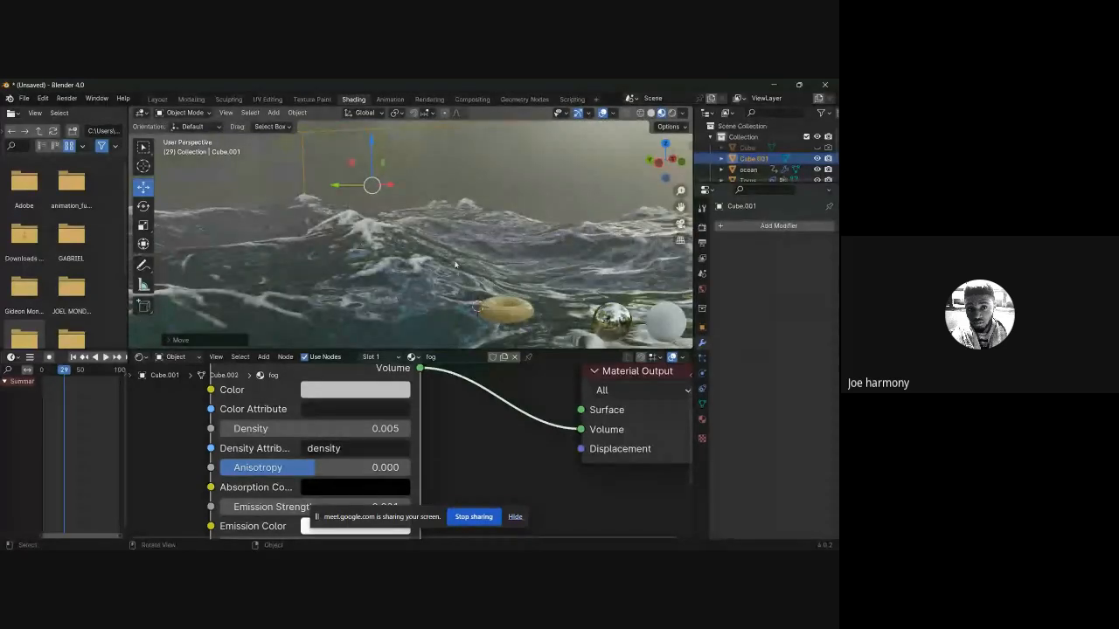
middle_drag(455, 265, 420, 249)
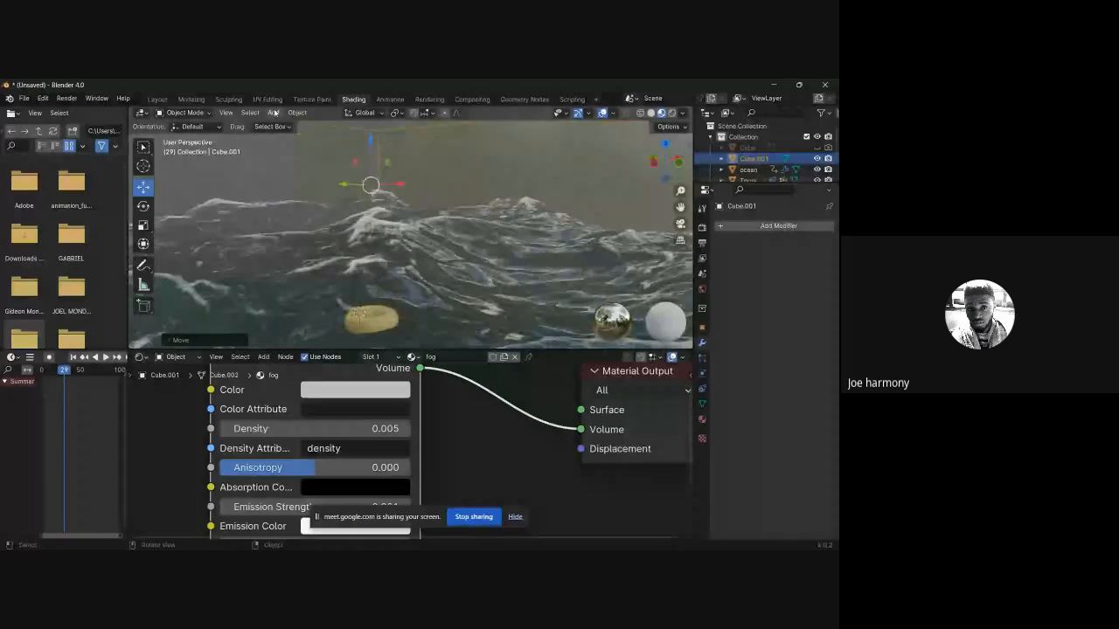
Step: Add a camera to the scene and align it to the current view of the ocean
click(274, 113)
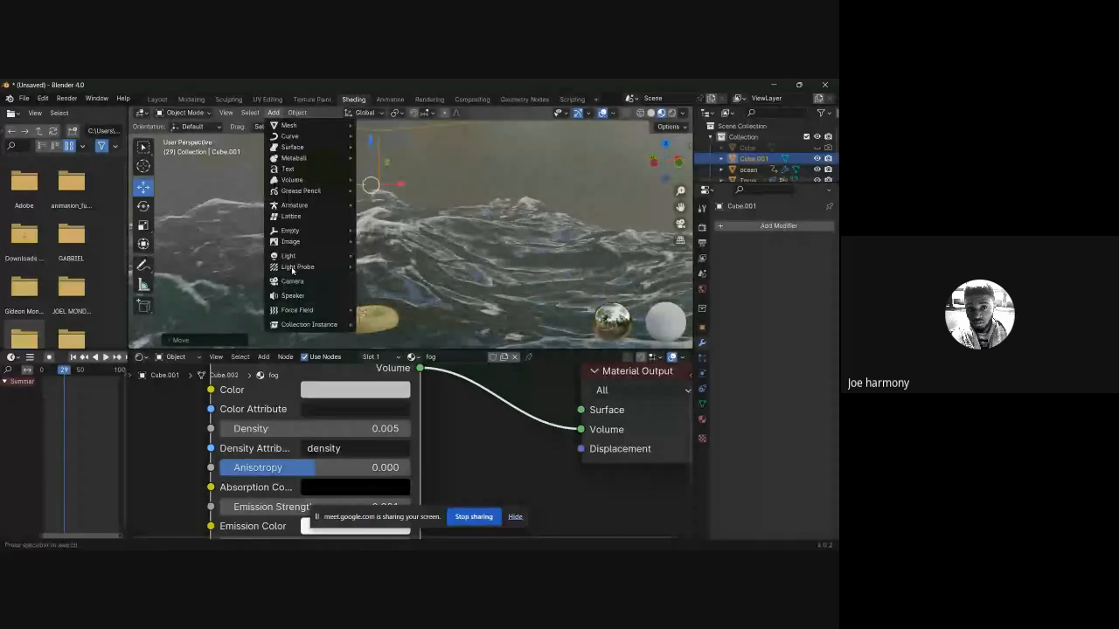
mouse_move(295, 257)
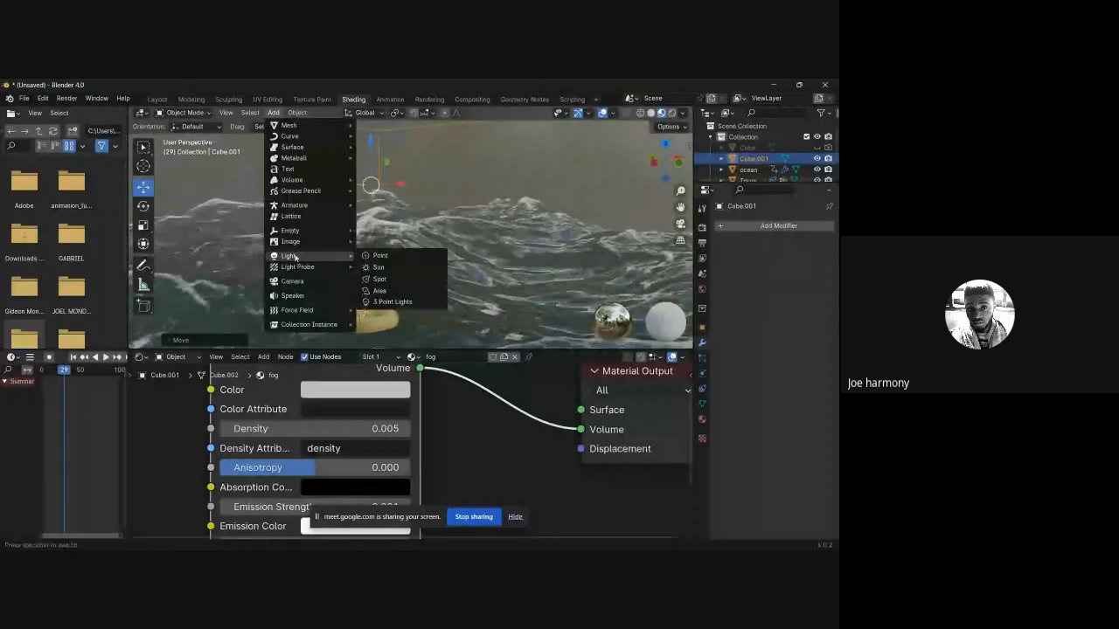
click(292, 280)
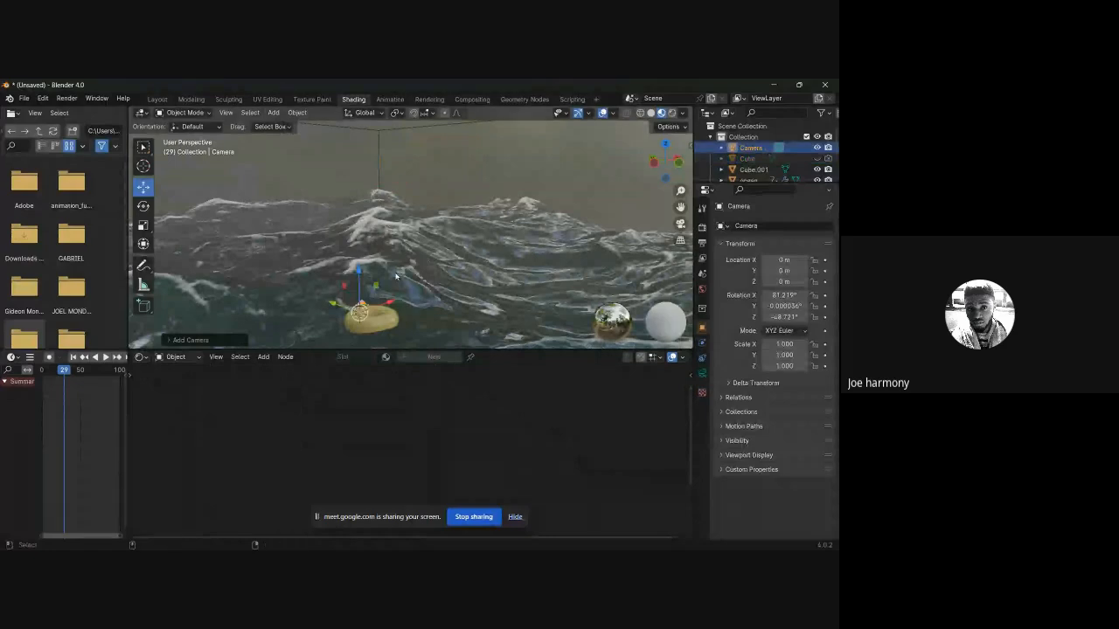
key(ctrl+alt+KP_0)
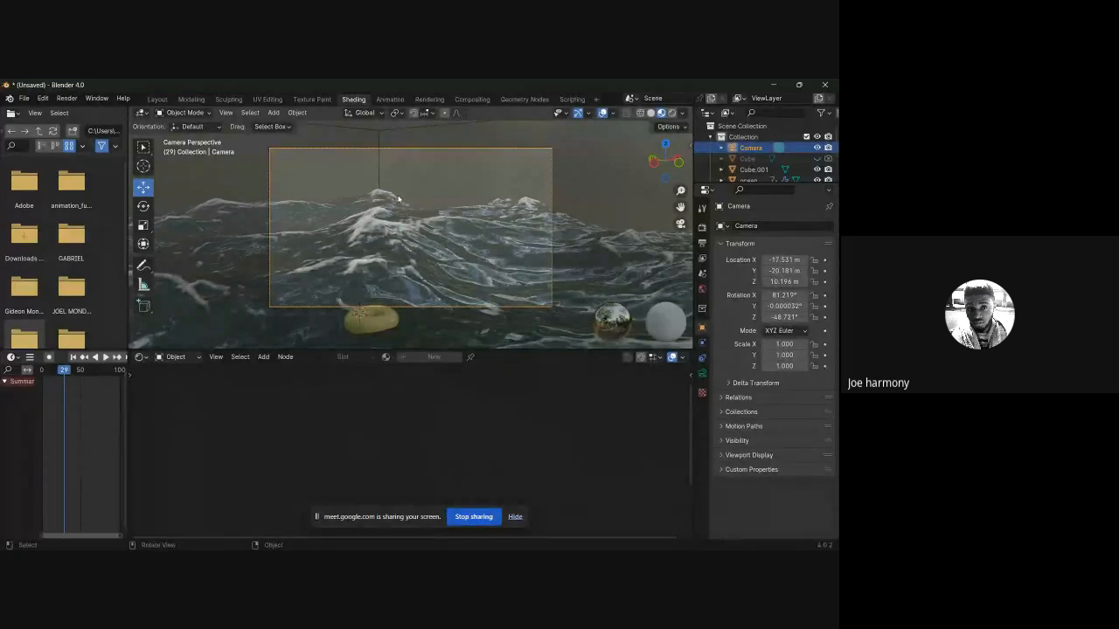
Step: Lock the camera to the view and reposition it low over the water, facing the floating torus
click(690, 147)
click(687, 196)
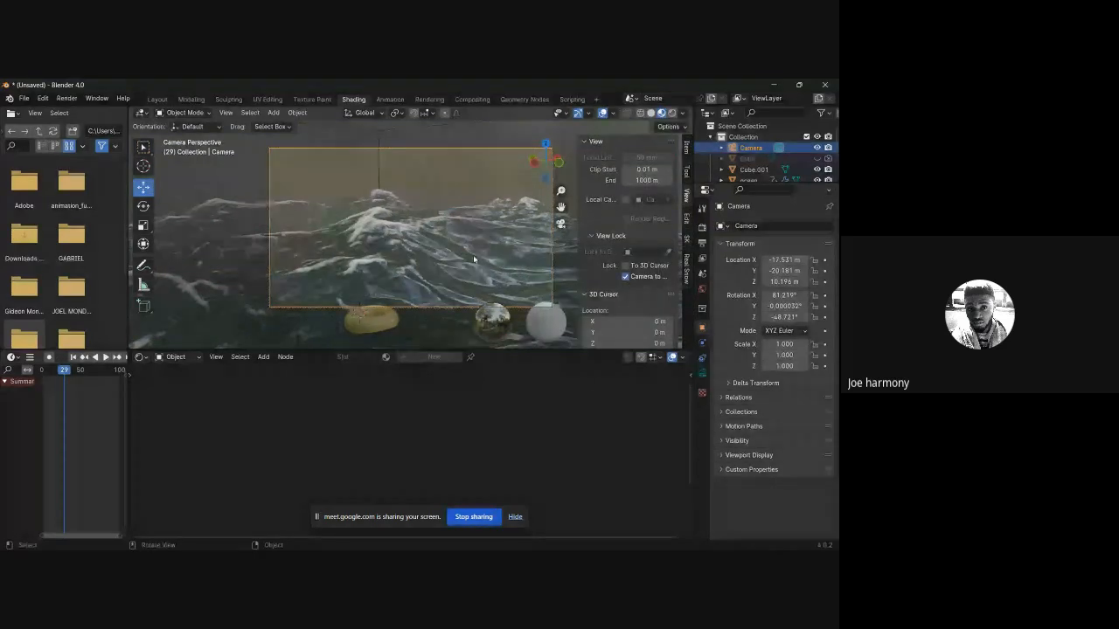
key(n)
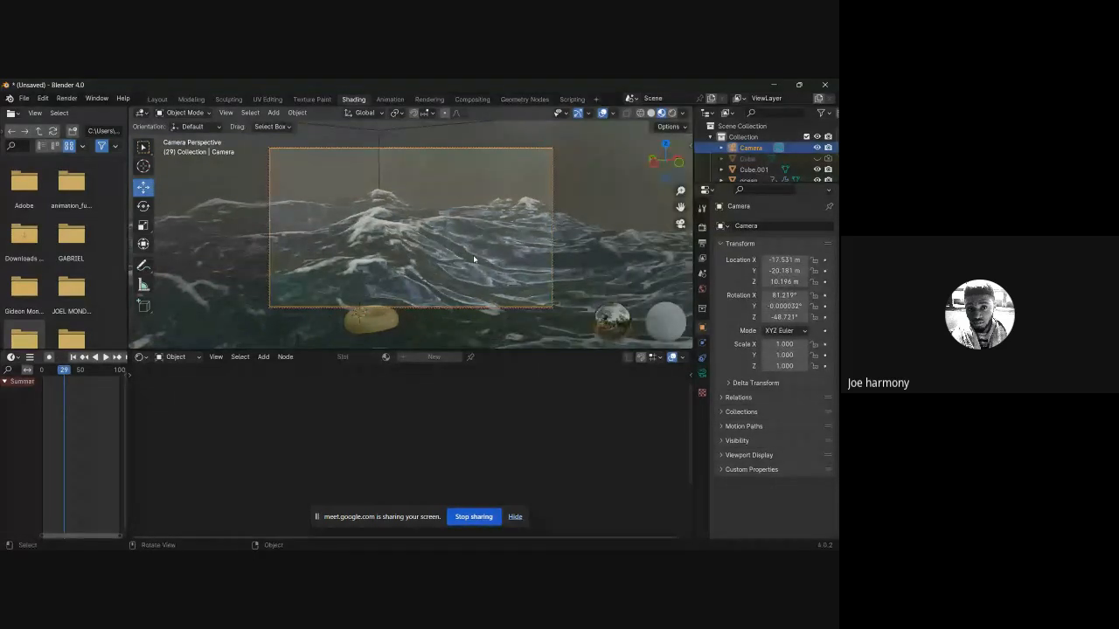
scroll(487, 274, down, 4)
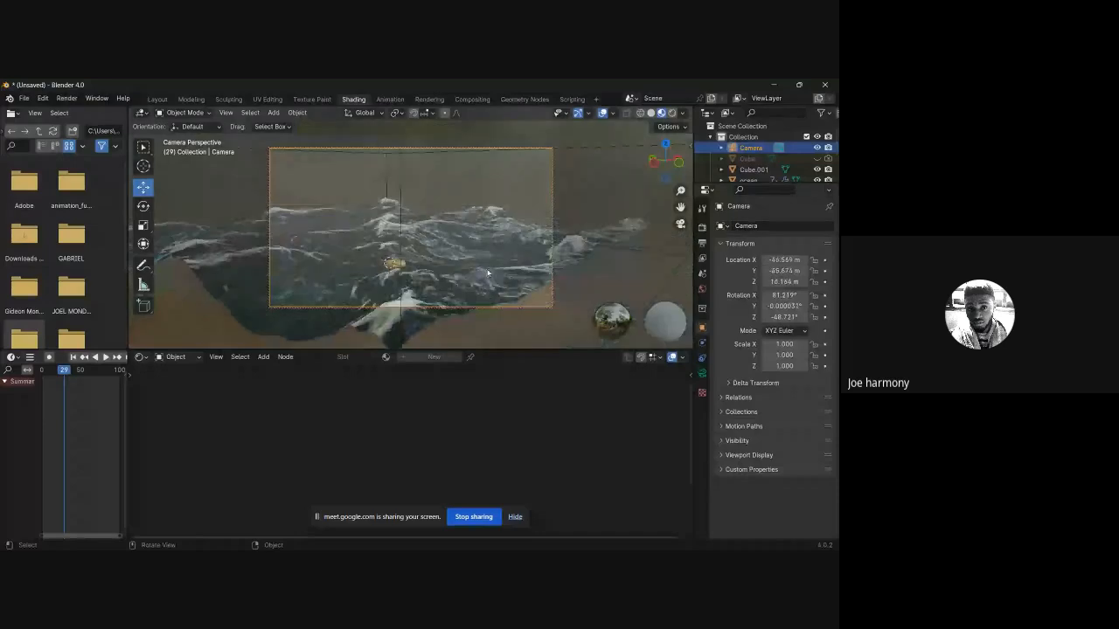
middle_drag(488, 274, 514, 259)
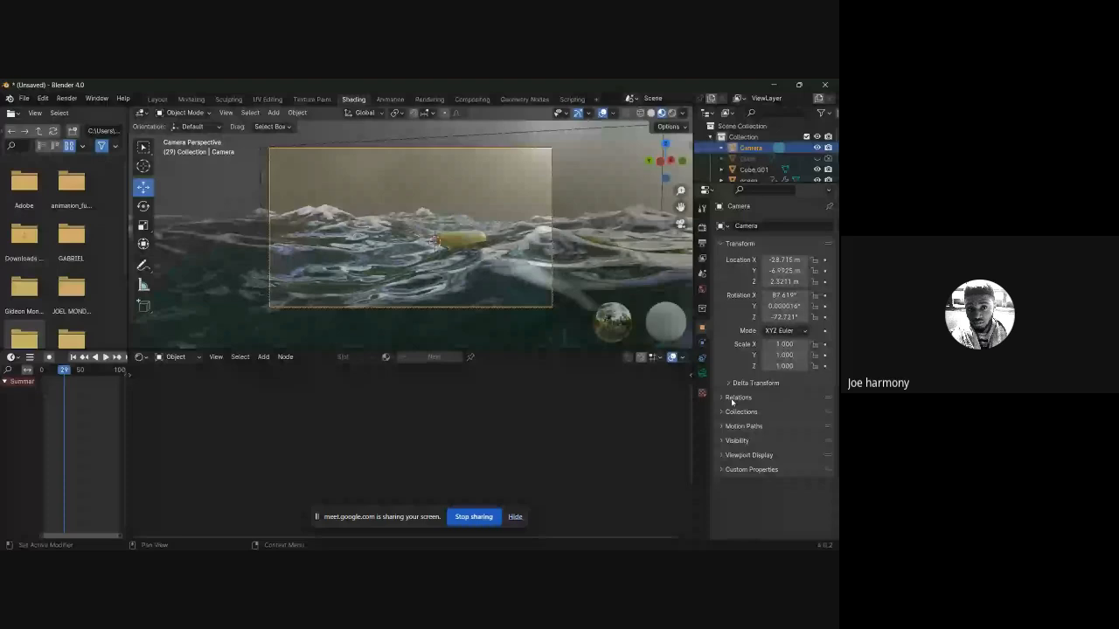
Step: Set the camera's viewport Passepartout opacity to 0.968 to darken the area outside the frame
click(722, 455)
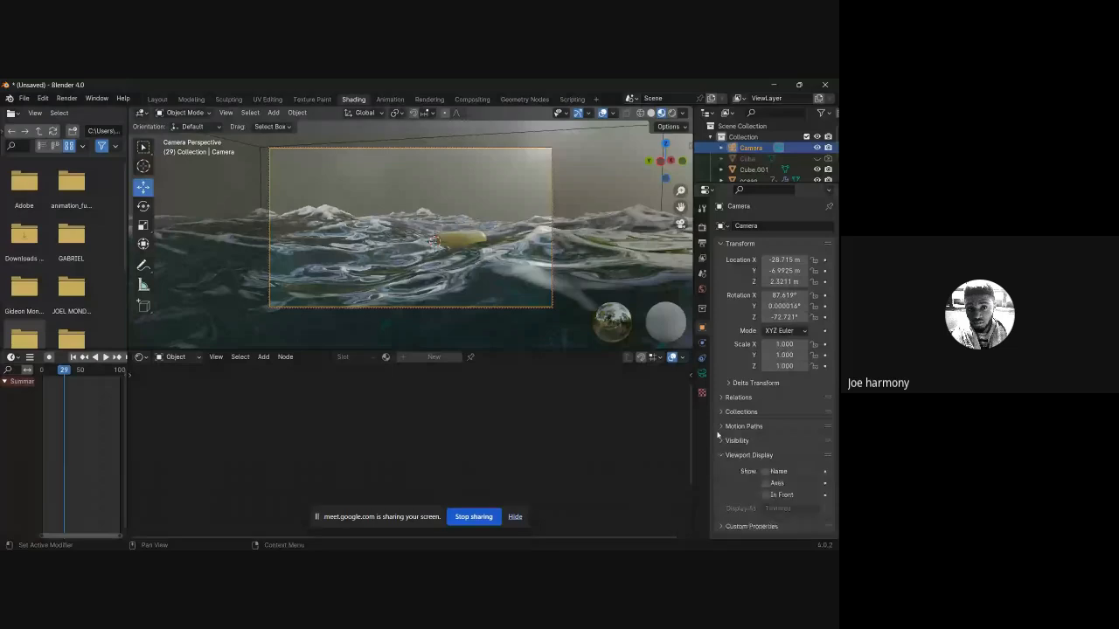
click(721, 441)
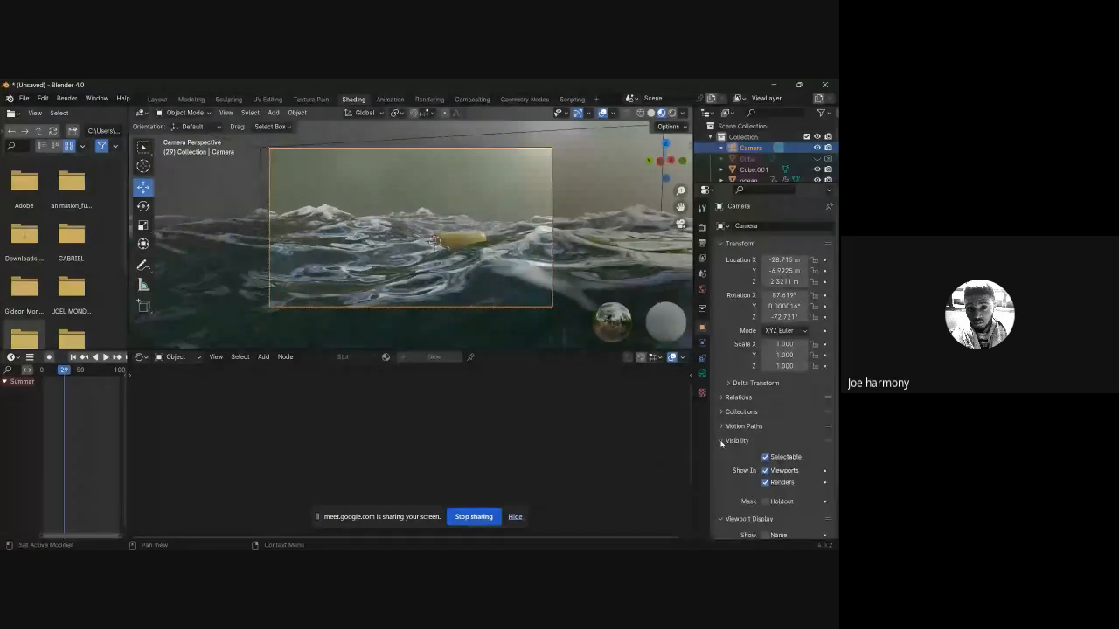
scroll(721, 443, down, 2)
click(701, 374)
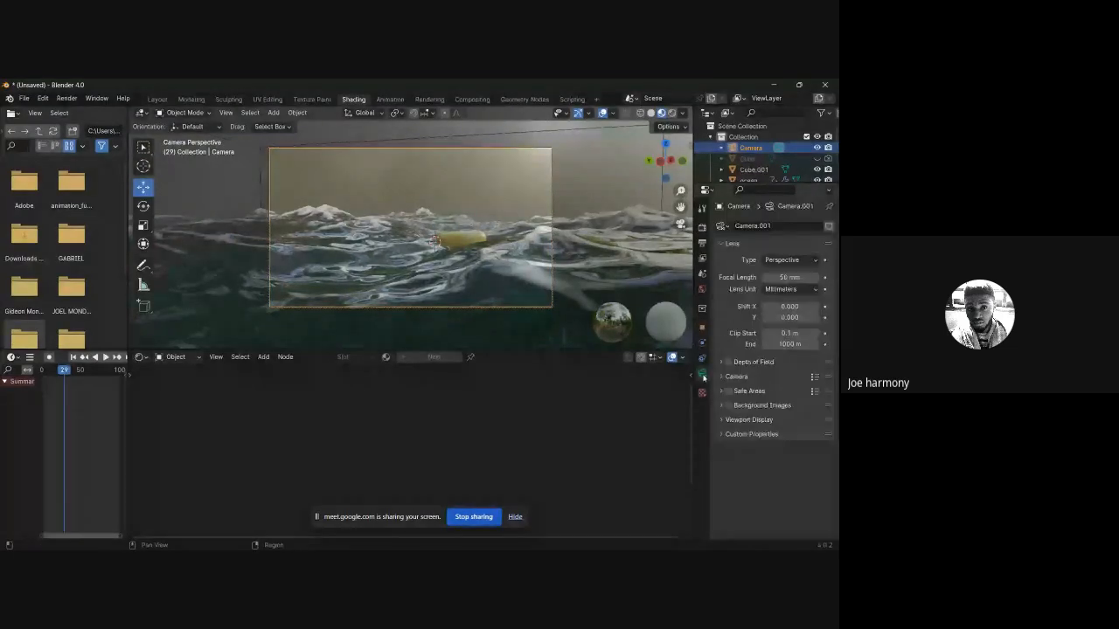
click(719, 420)
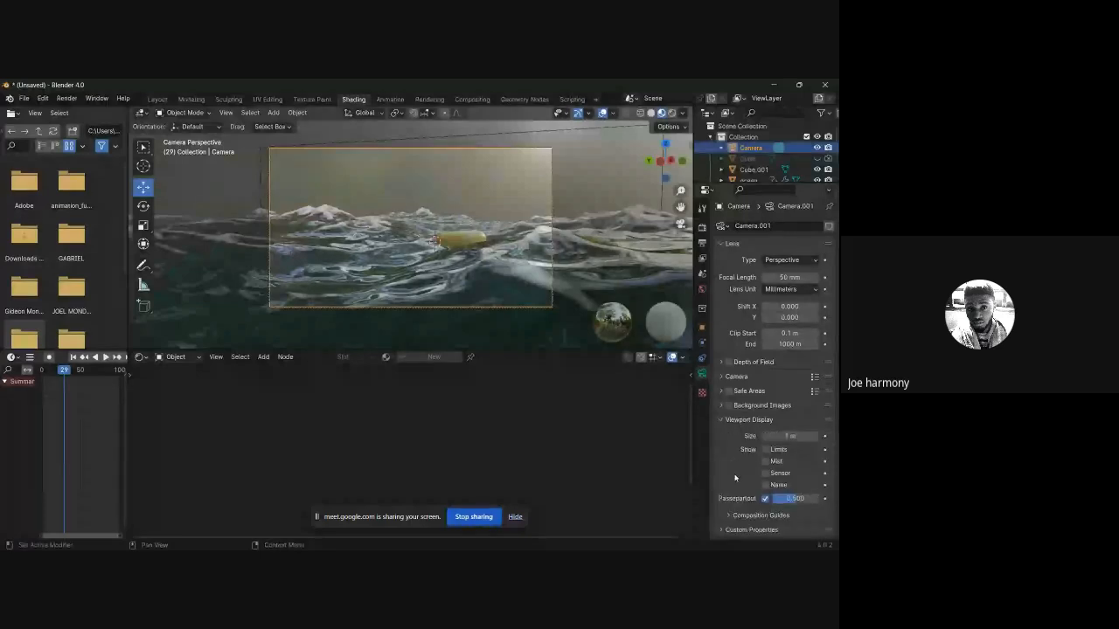
click(720, 377)
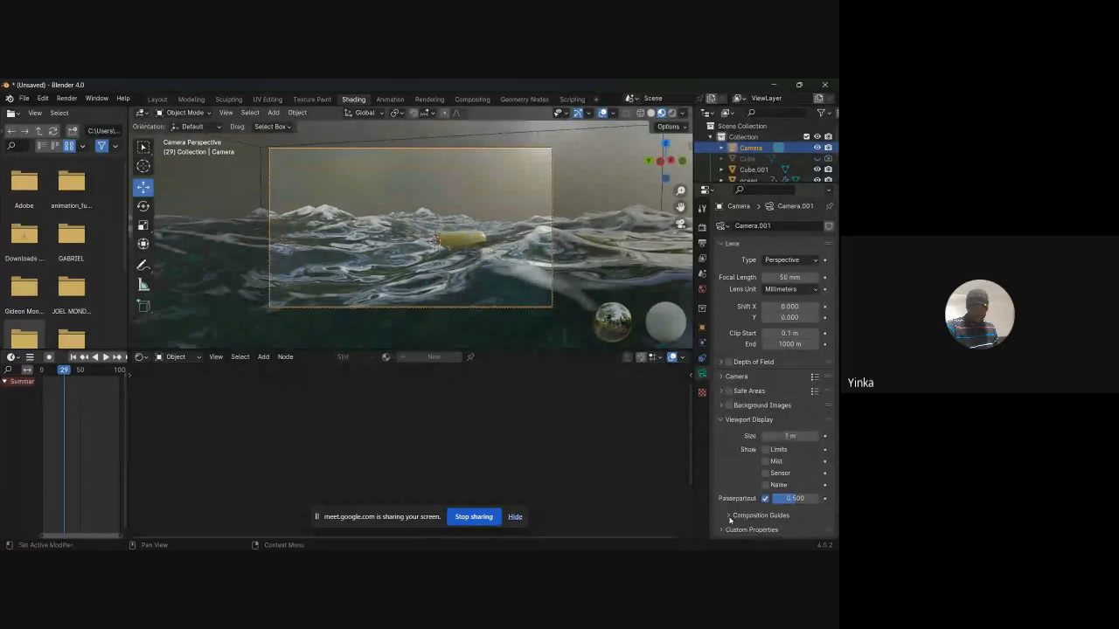
click(726, 530)
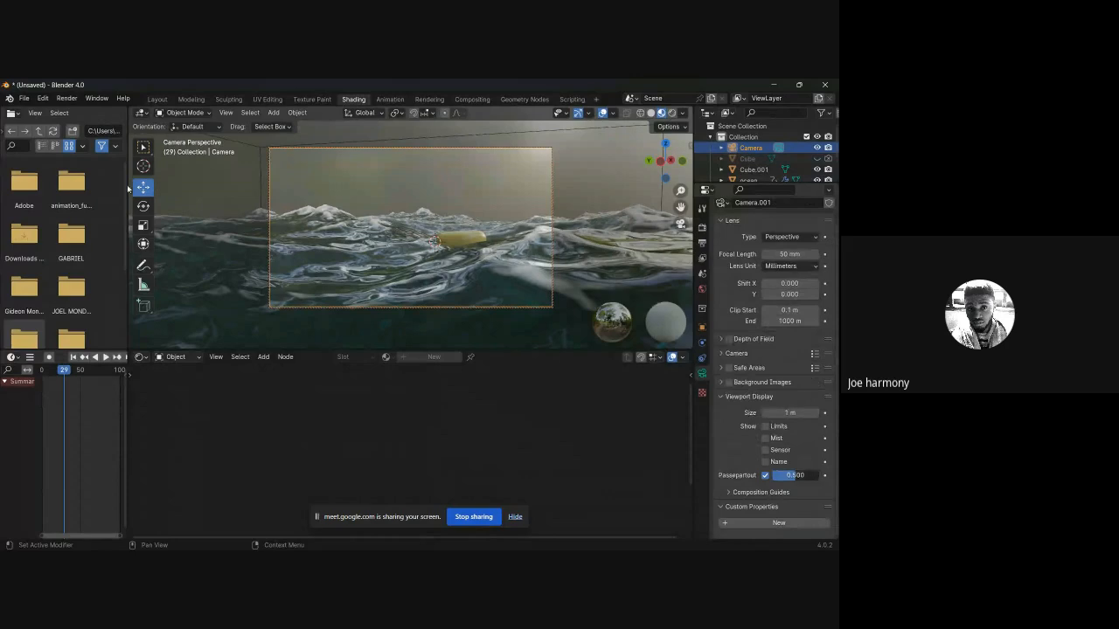
drag(794, 475, 818, 475)
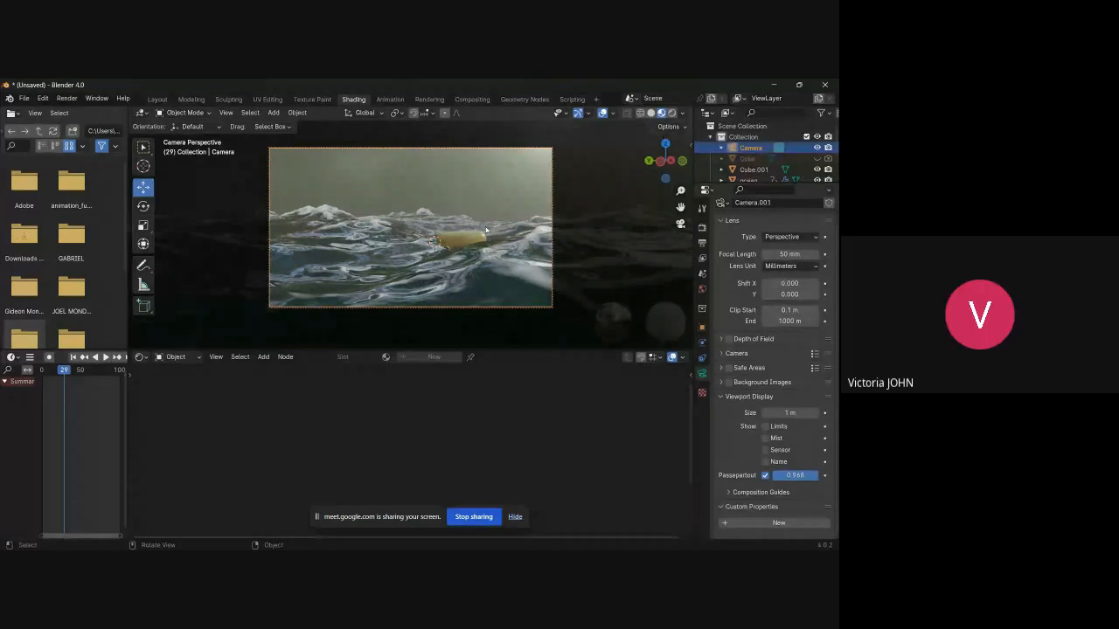
Step: Reframe the camera farther back and slightly higher, keeping the floating torus near the middle of the shot
key(g)
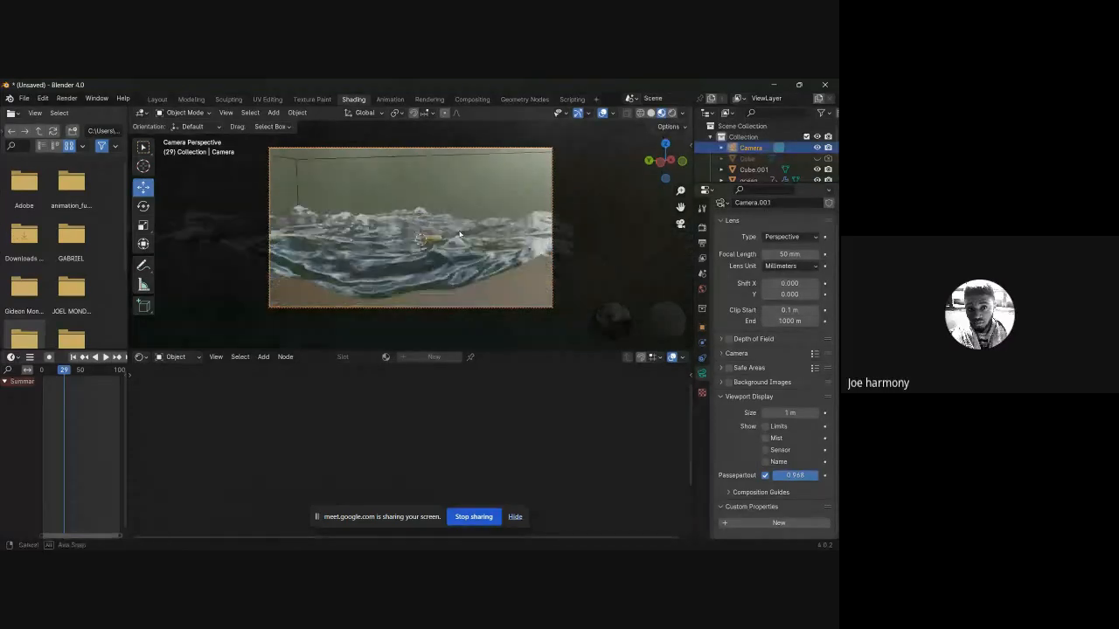
click(471, 232)
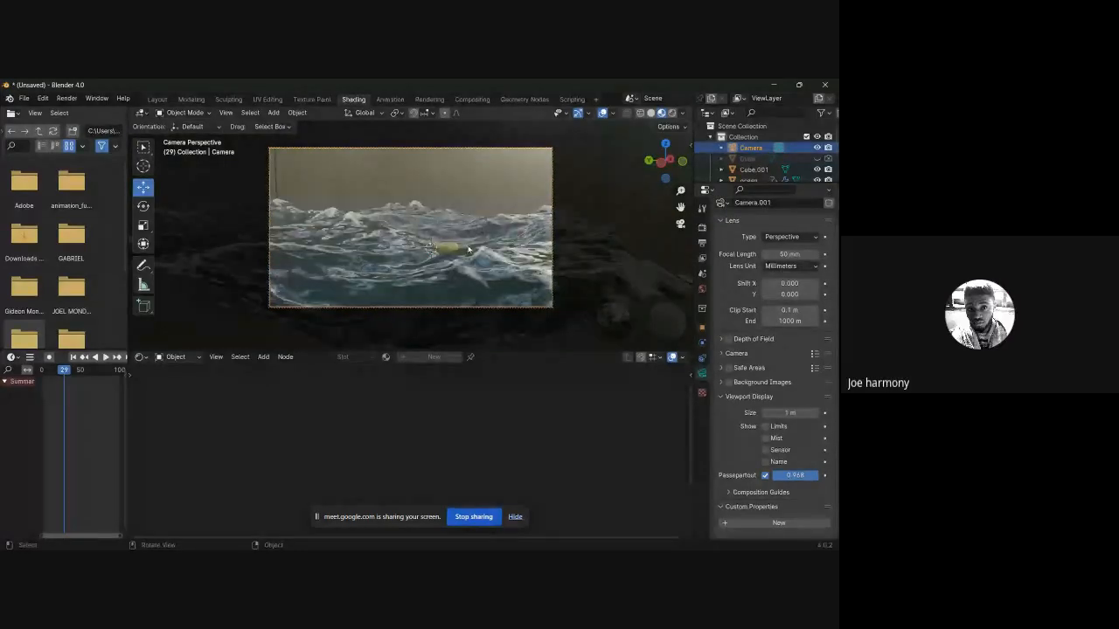
Step: Try different focal lengths on the camera and set the focal length back to 50 mm
scroll(468, 250, up, 2)
scroll(493, 248, up, 2)
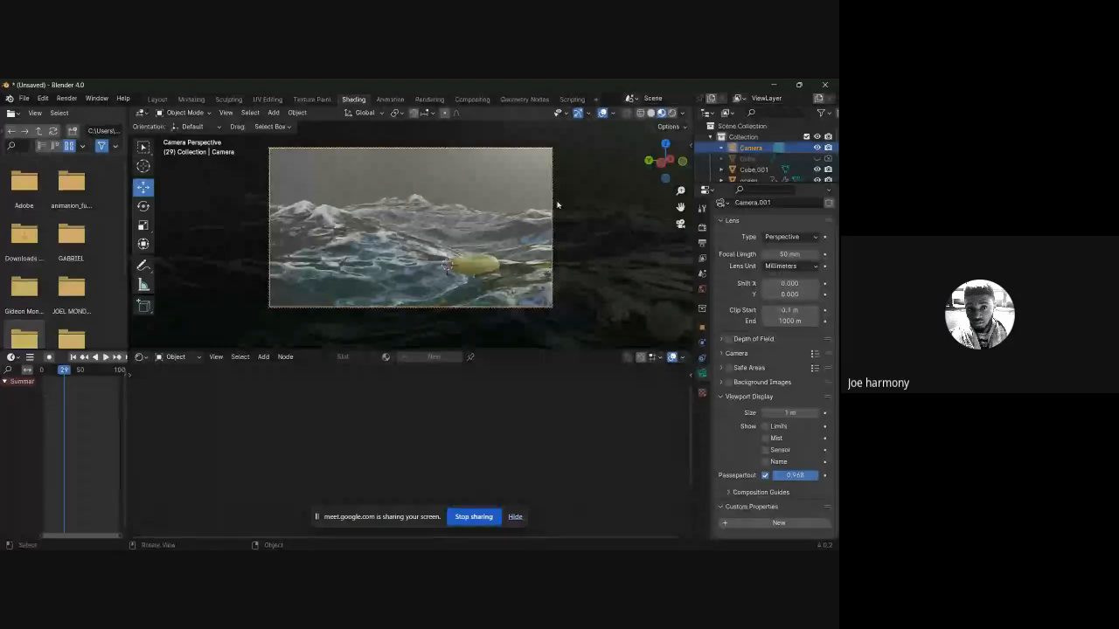
drag(795, 254, 112, 247)
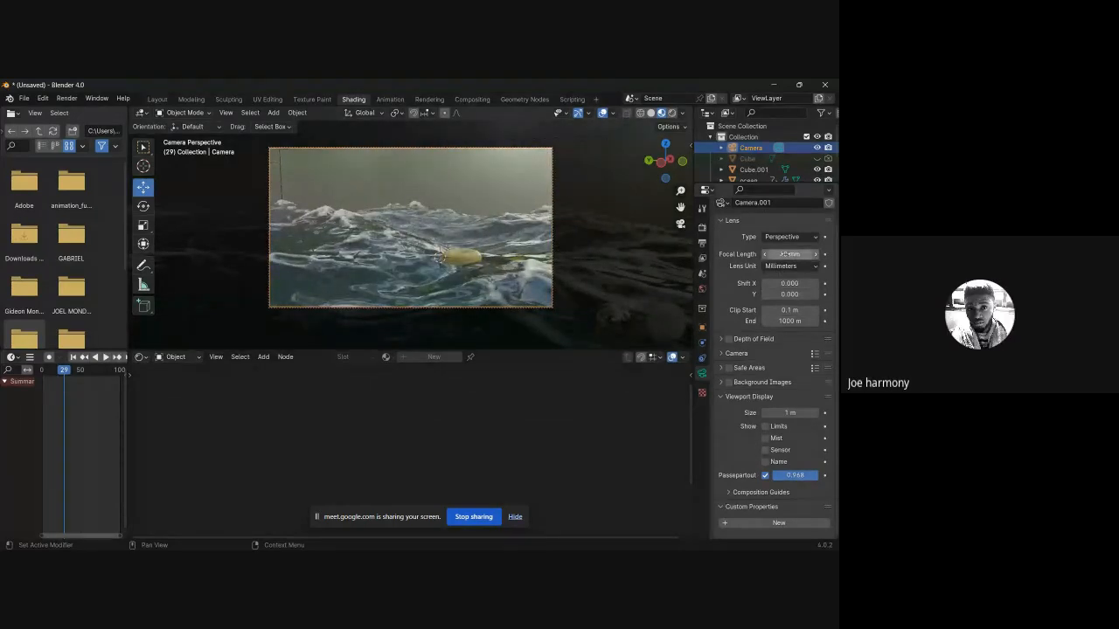
click(784, 253)
text(5)
text(0)
key(Return)
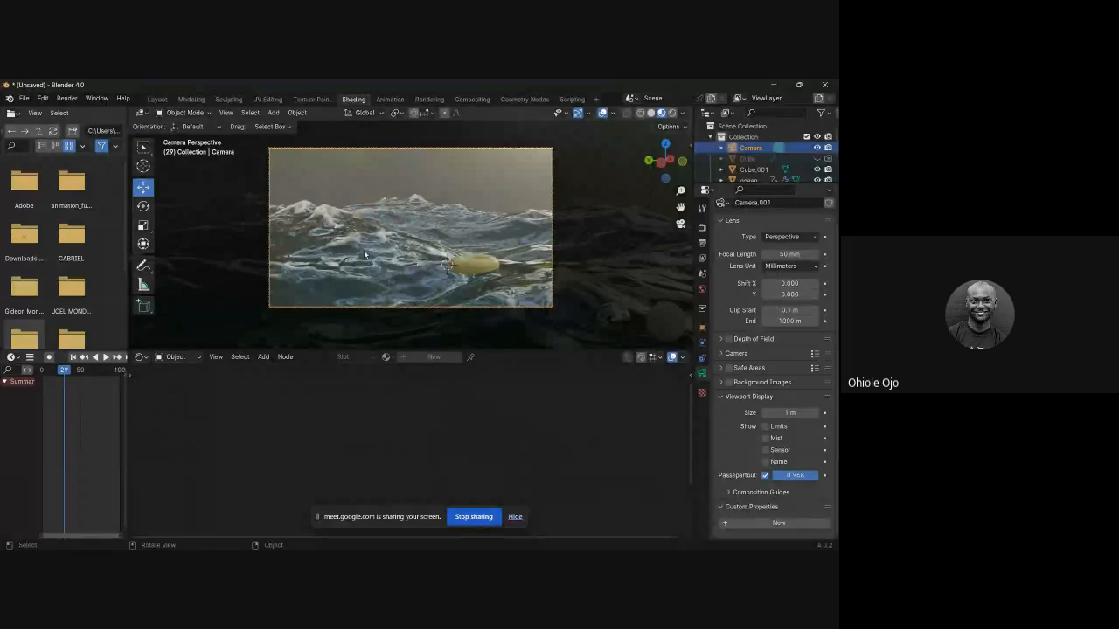
Step: Reframe the camera closer over the waves, placing the floating torus near the lower right of the shot
key(super)
scroll(472, 256, down, 3)
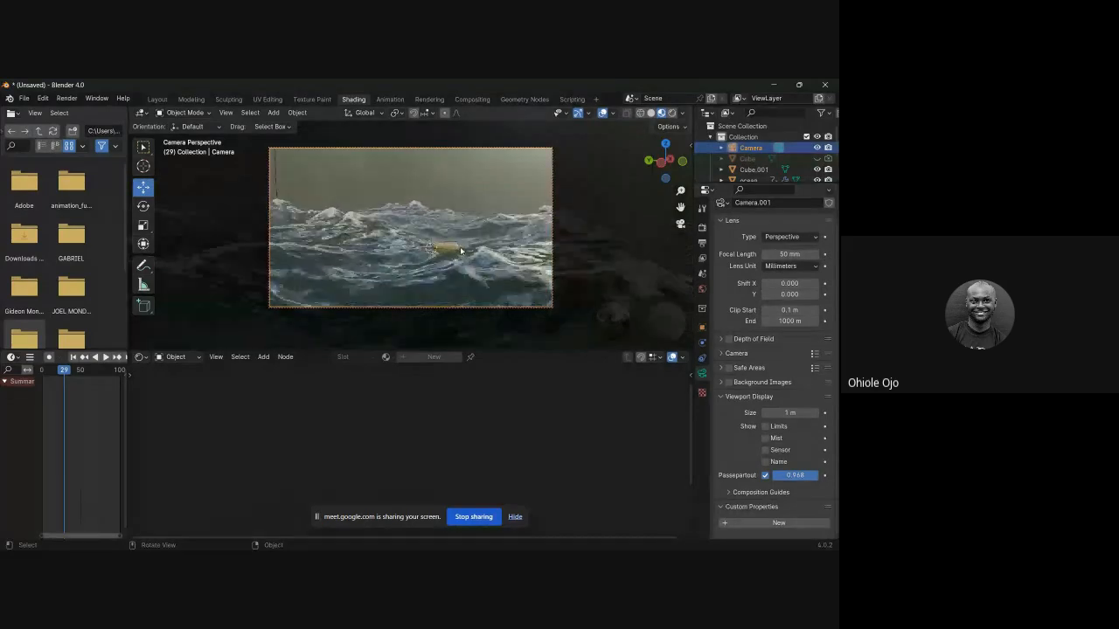
key(g)
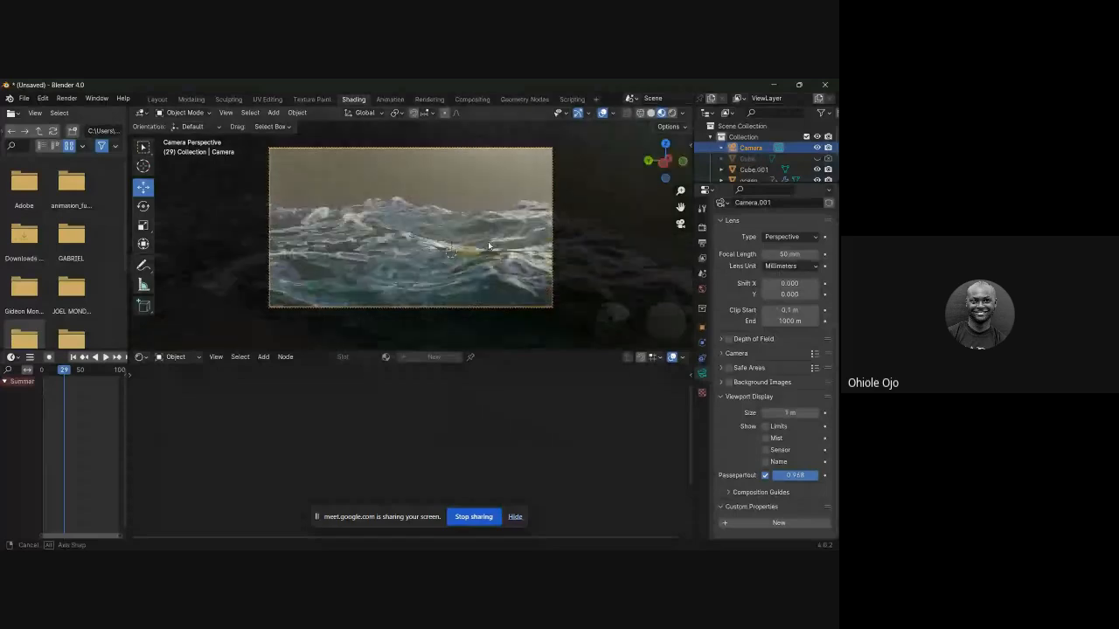
click(473, 251)
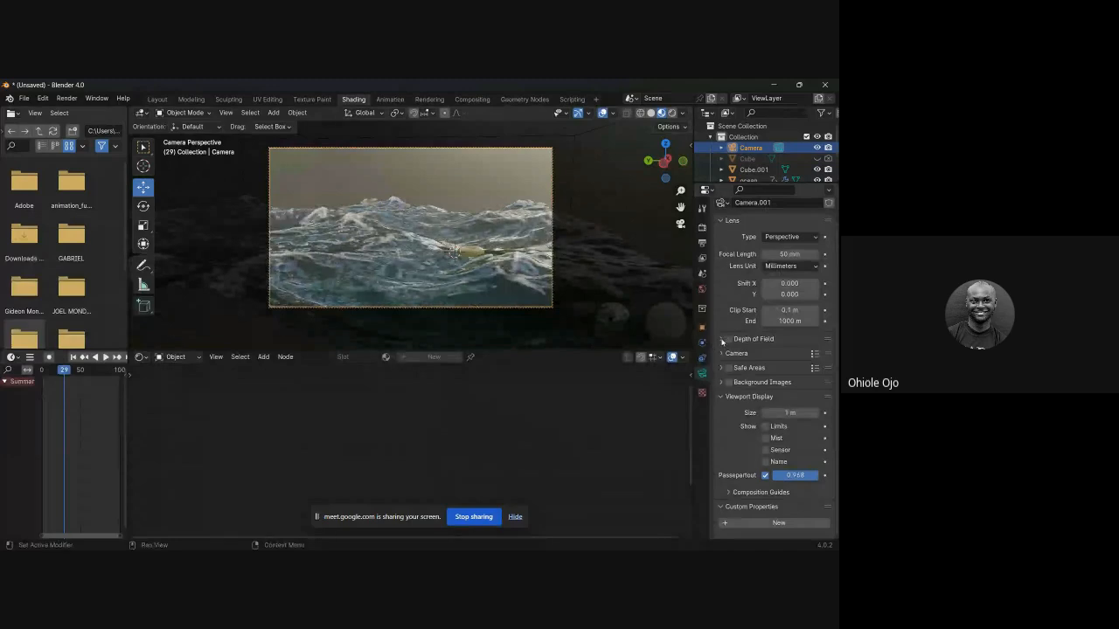
scroll(446, 261, up, 3)
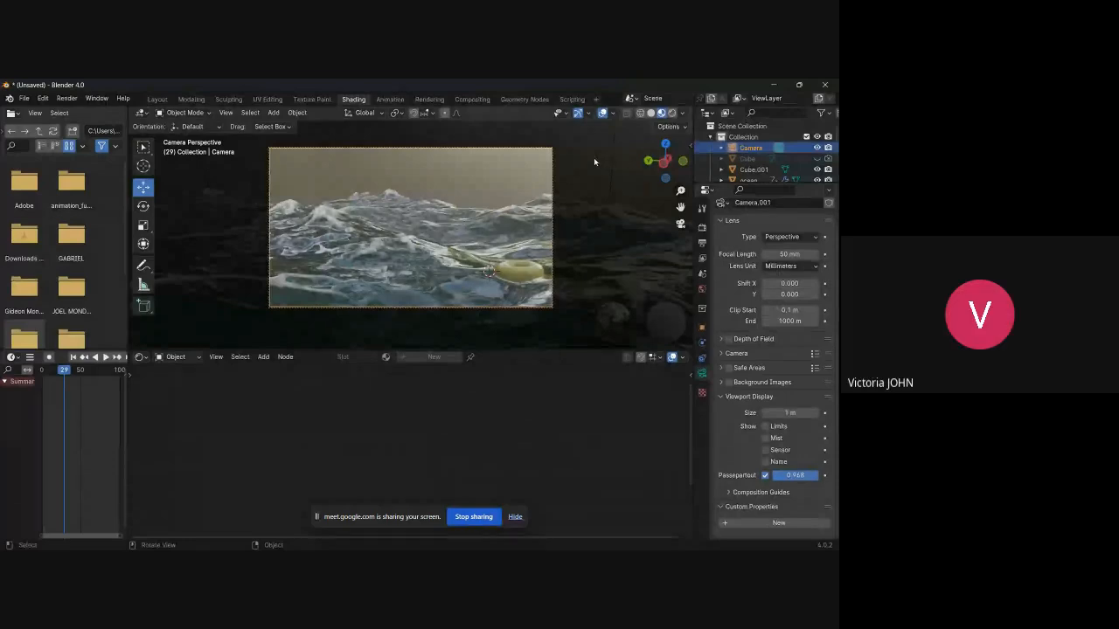
click(690, 145)
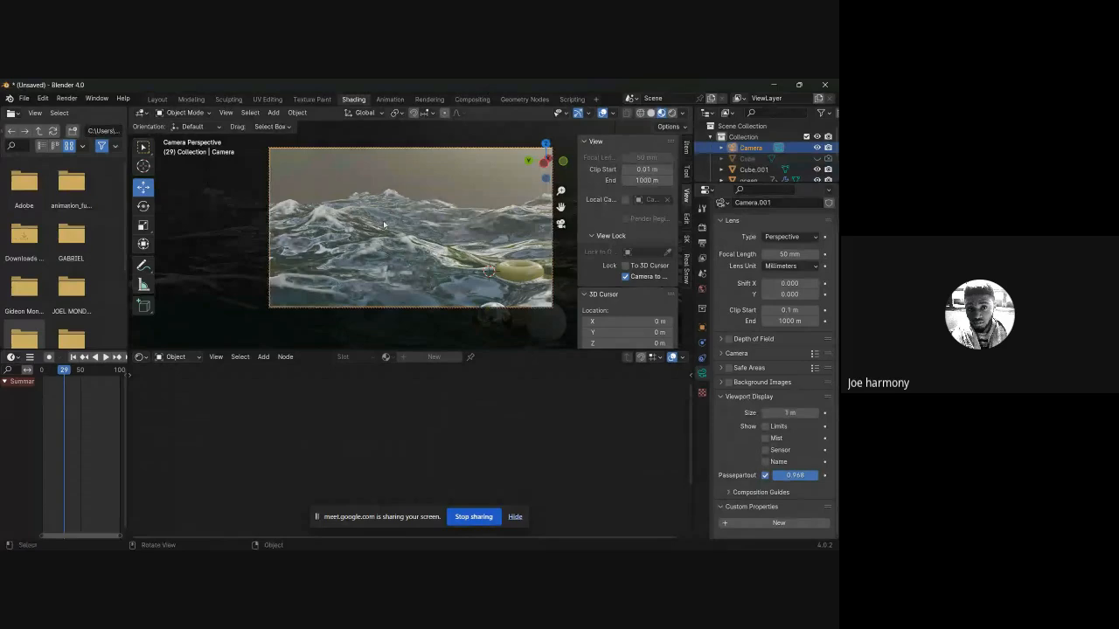
key(n)
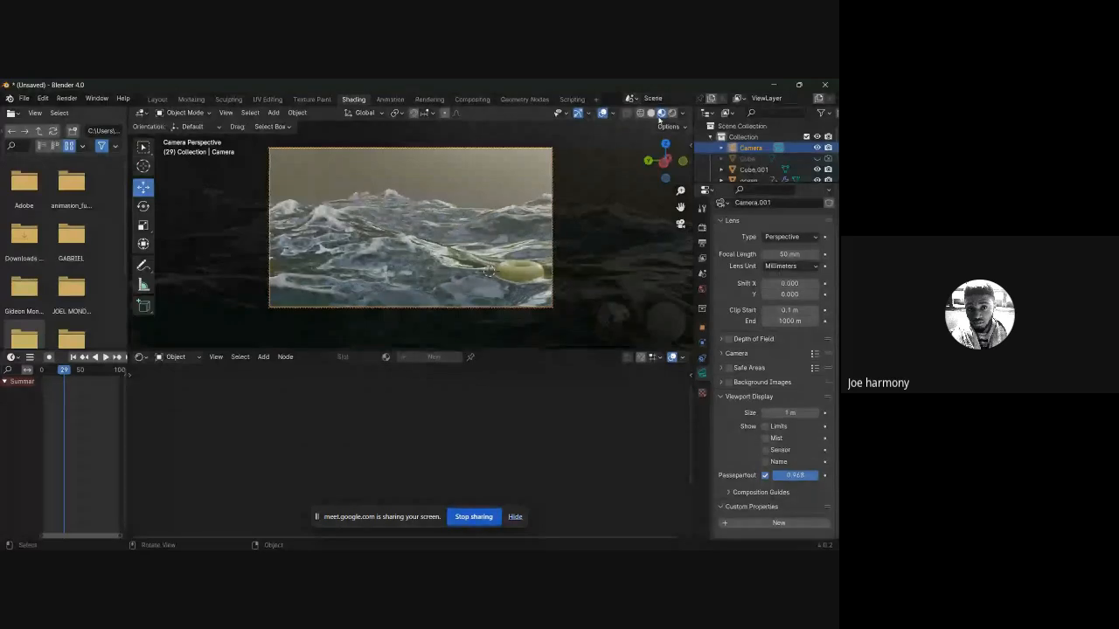
Step: Preview the scene in Rendered shading and switch the shader node tree from Object to World
click(672, 113)
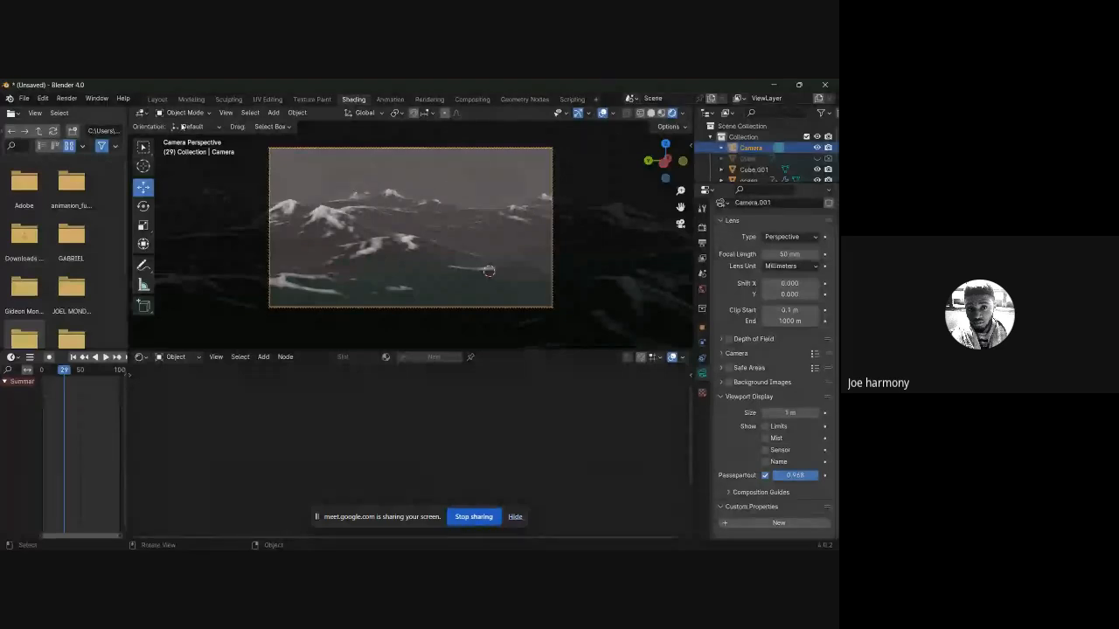
click(173, 358)
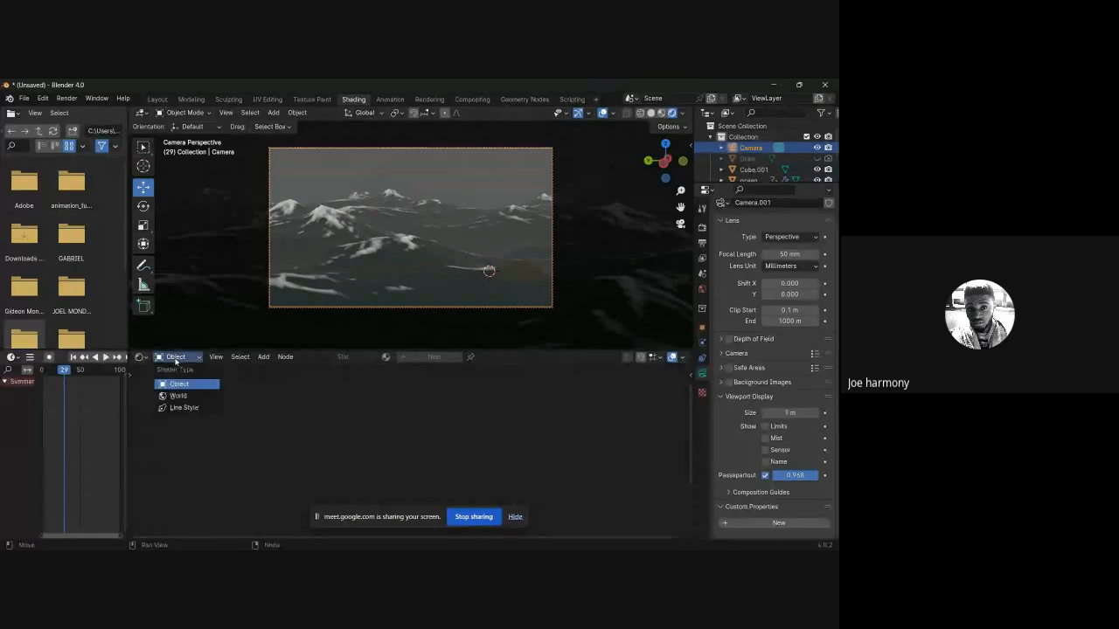
click(178, 395)
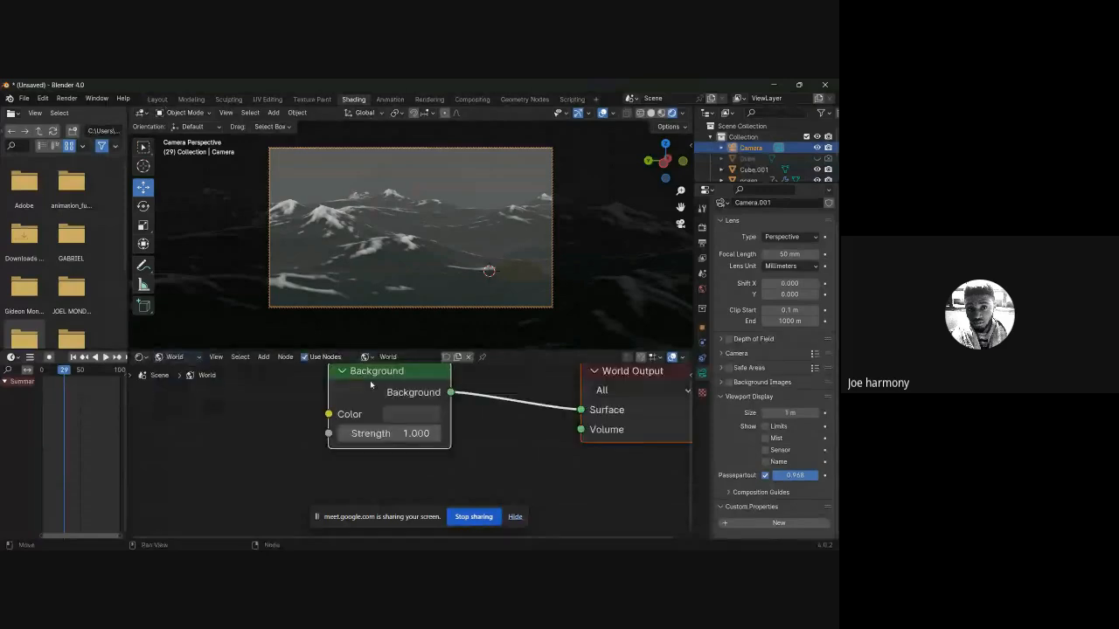
Step: Add an Environment Texture node and connect its Color output to the Background node's Color input
key(shift+a)
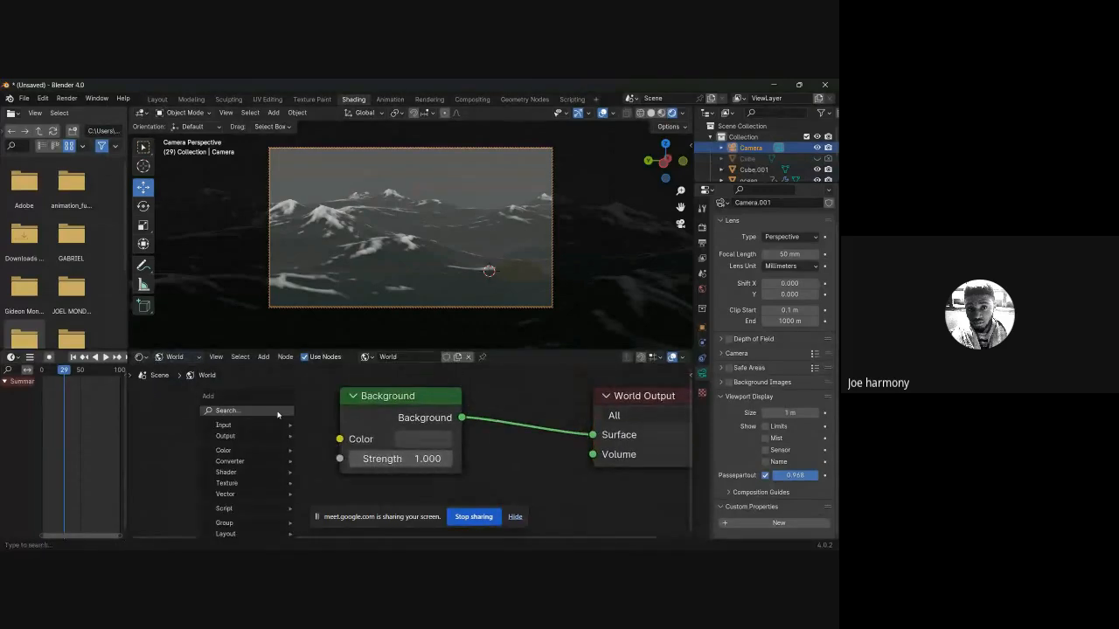
text(en)
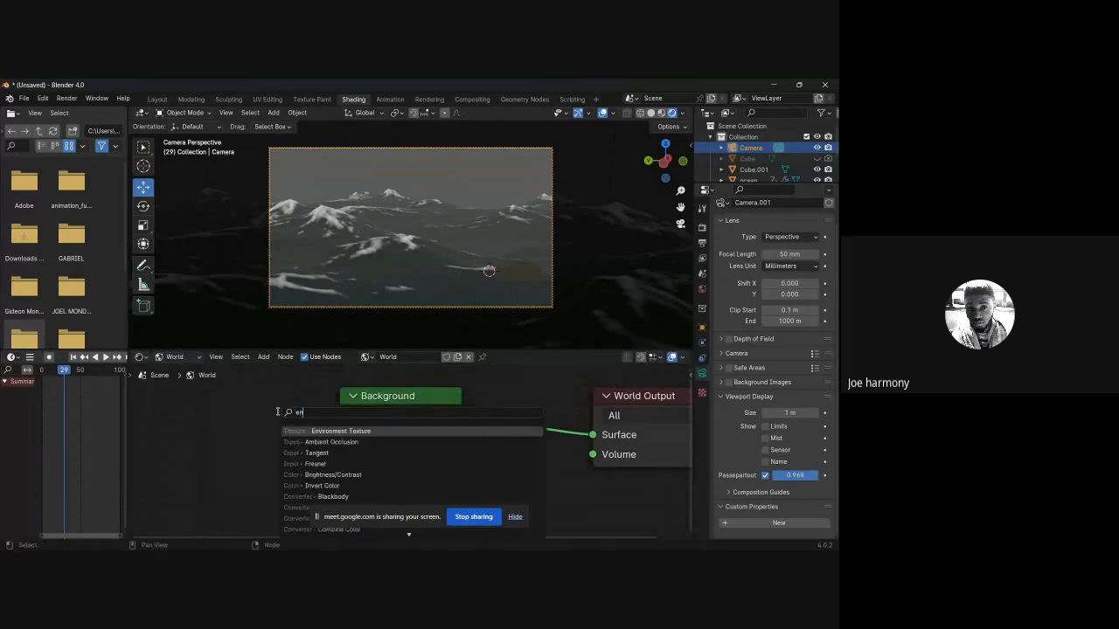
click(338, 431)
click(119, 399)
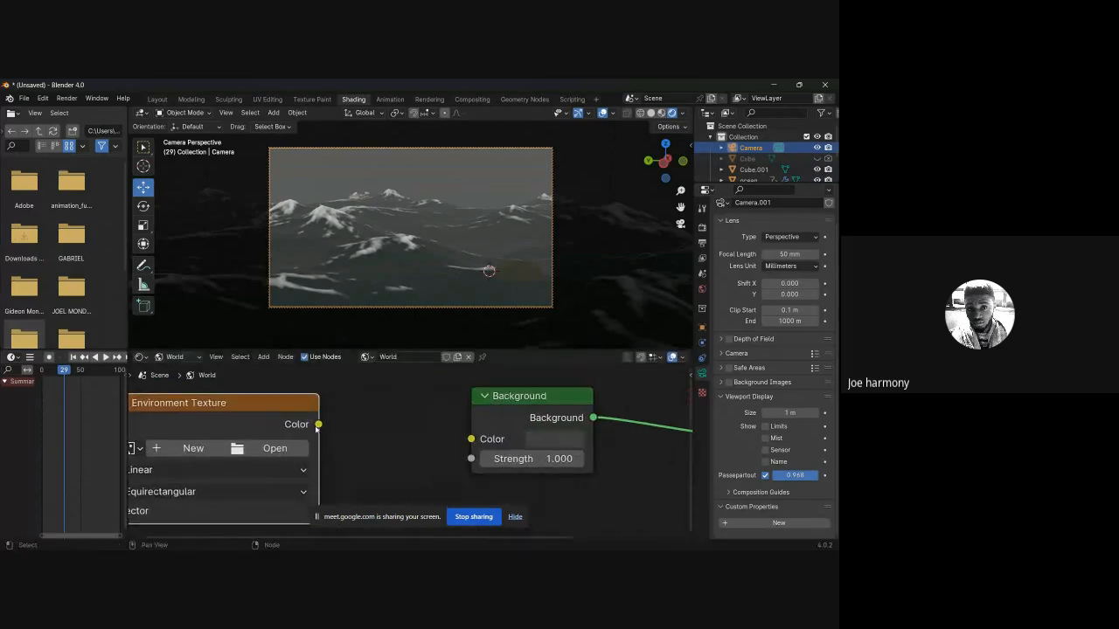
drag(318, 423, 472, 439)
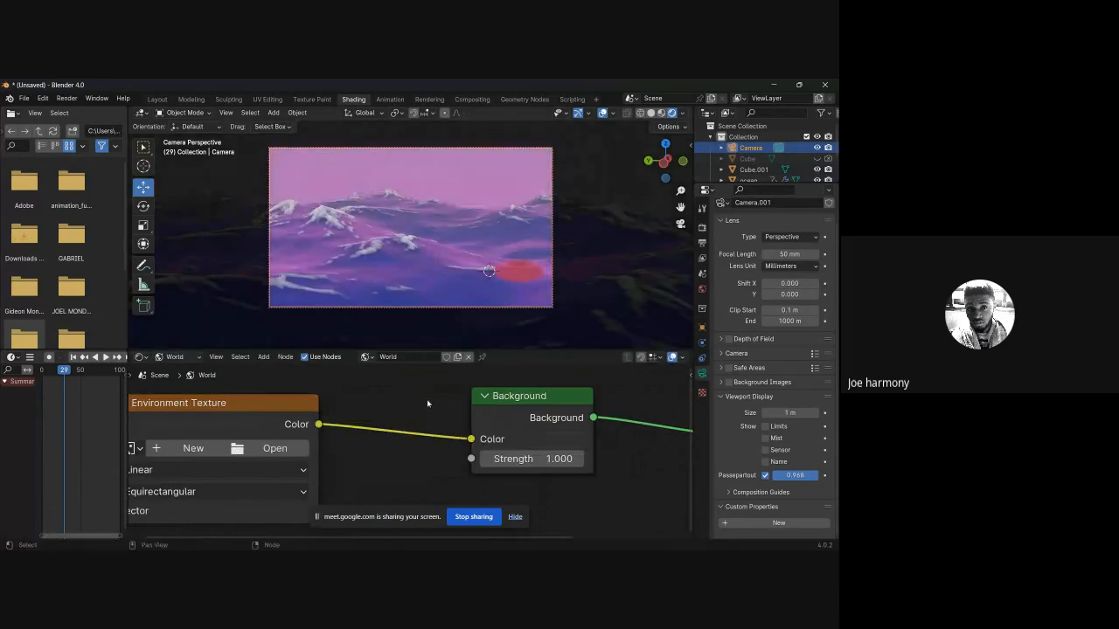
Step: Load citrus_orchard_puresky_1k.hdr from the Downloads folder into the Environment Texture node
click(267, 446)
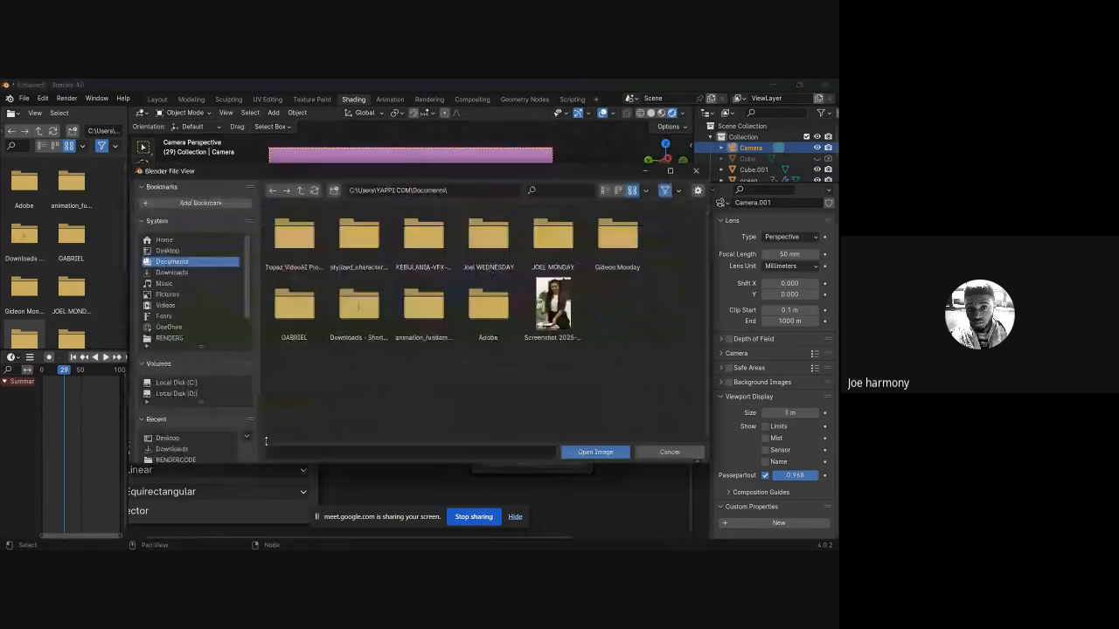
click(171, 271)
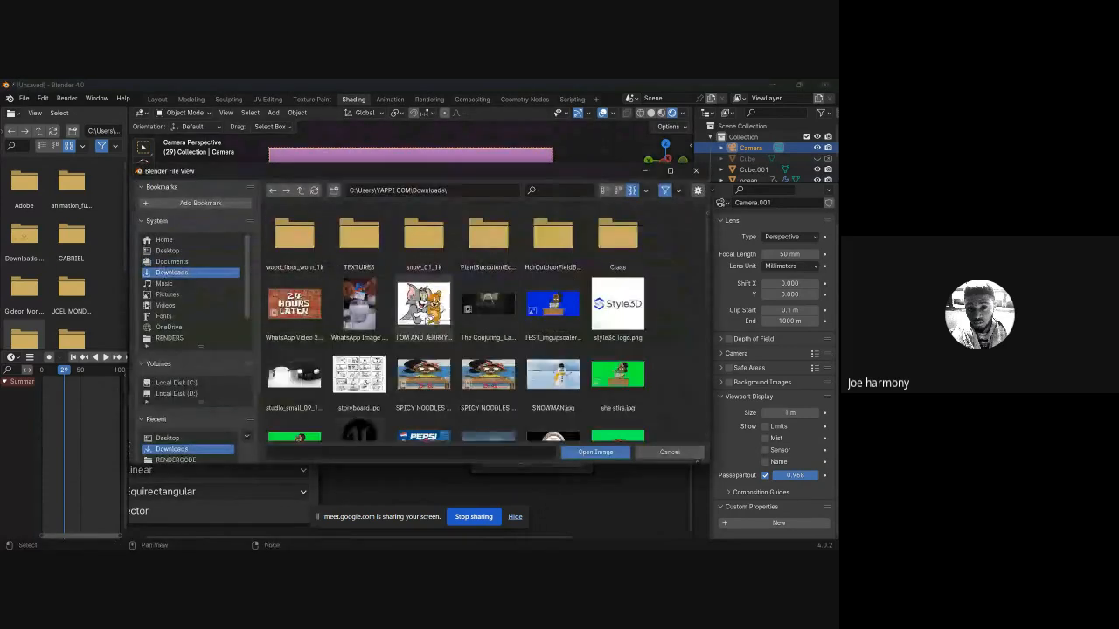
scroll(507, 312, down, 5)
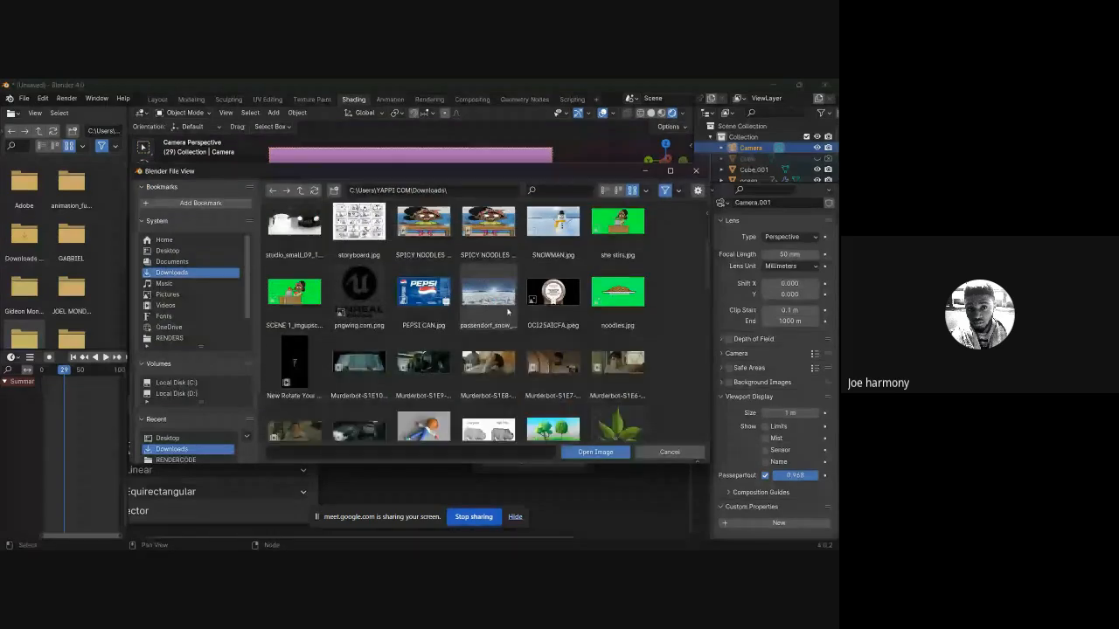
scroll(371, 358, down, 2)
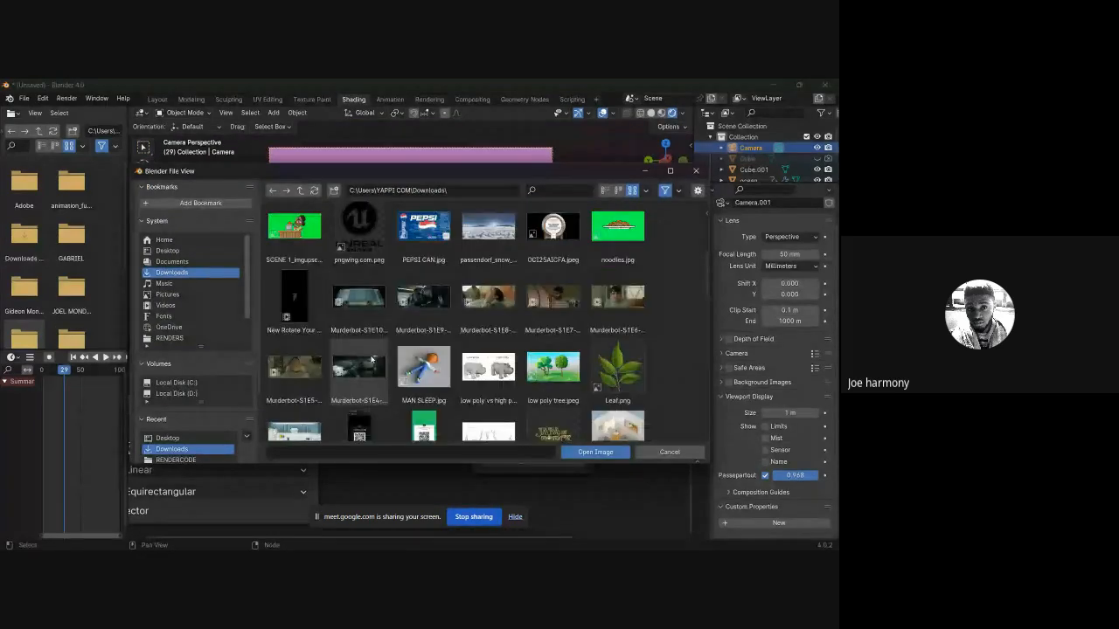
scroll(419, 367, down, 2)
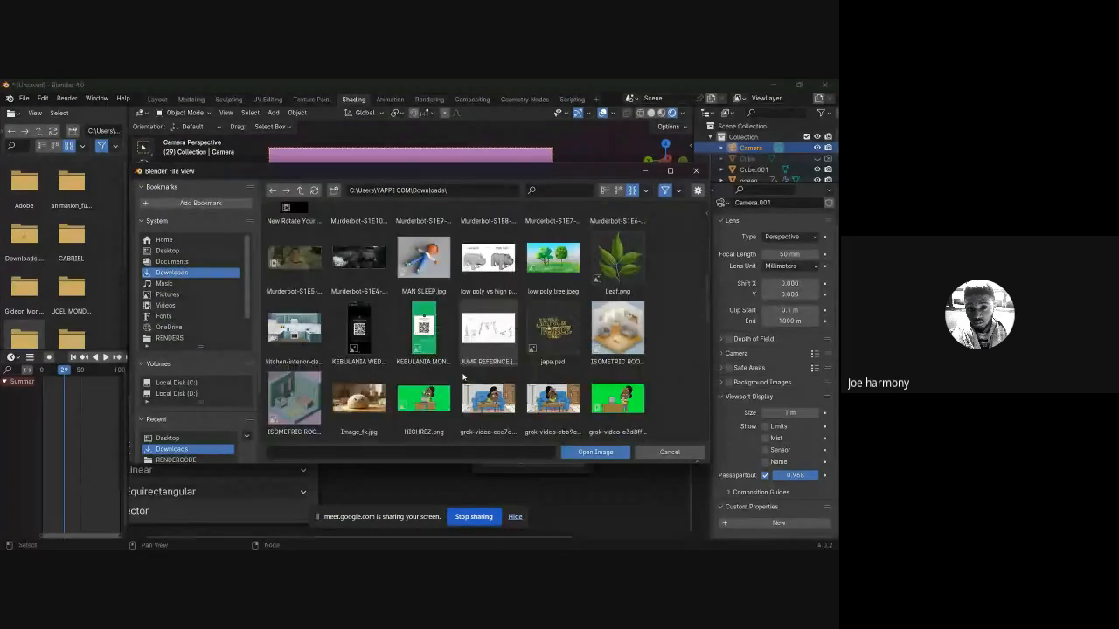
scroll(392, 351, down, 3)
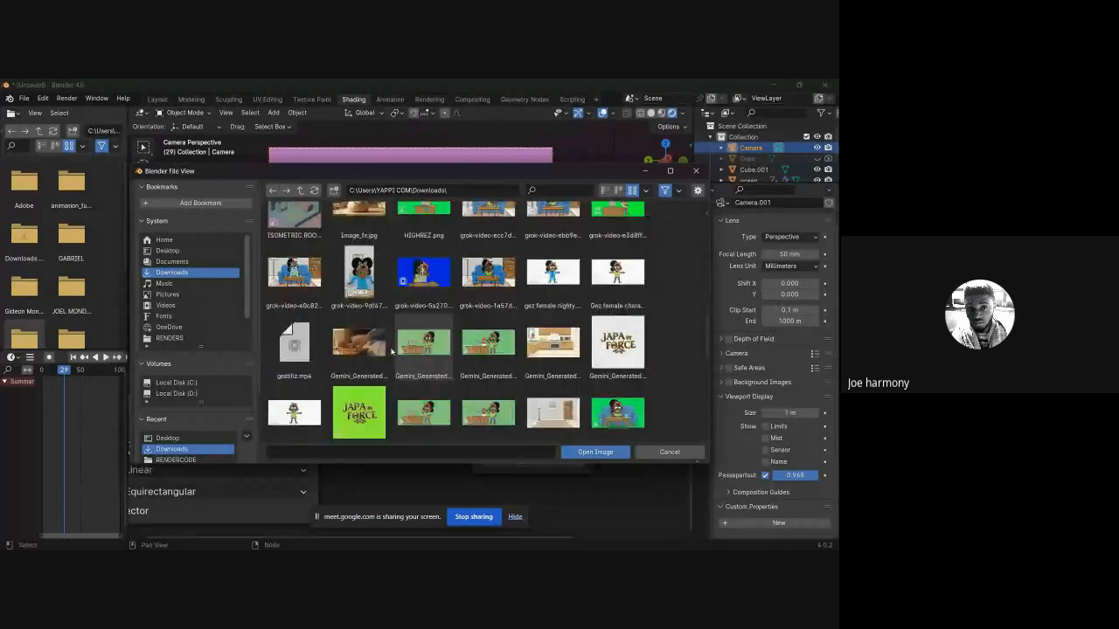
scroll(468, 359, down, 3)
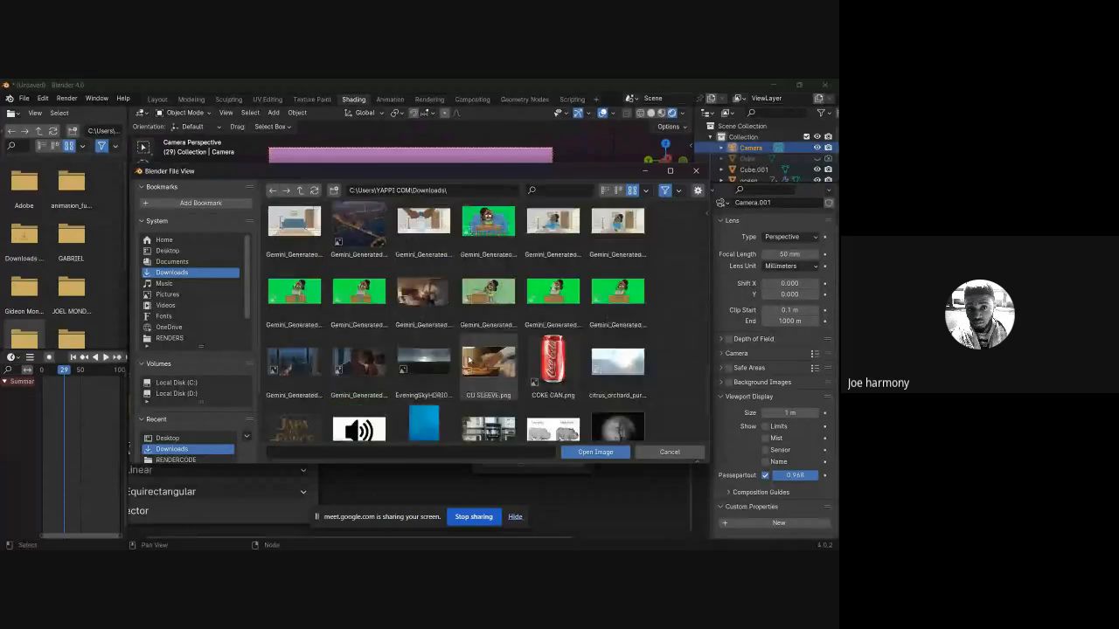
click(617, 360)
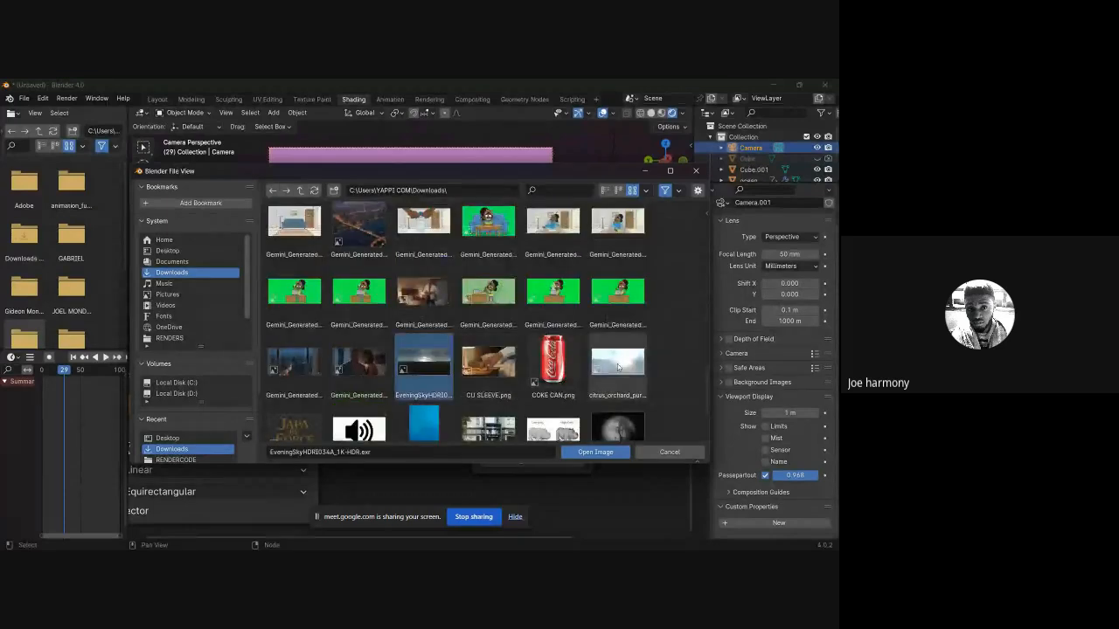
scroll(585, 395, down, 1)
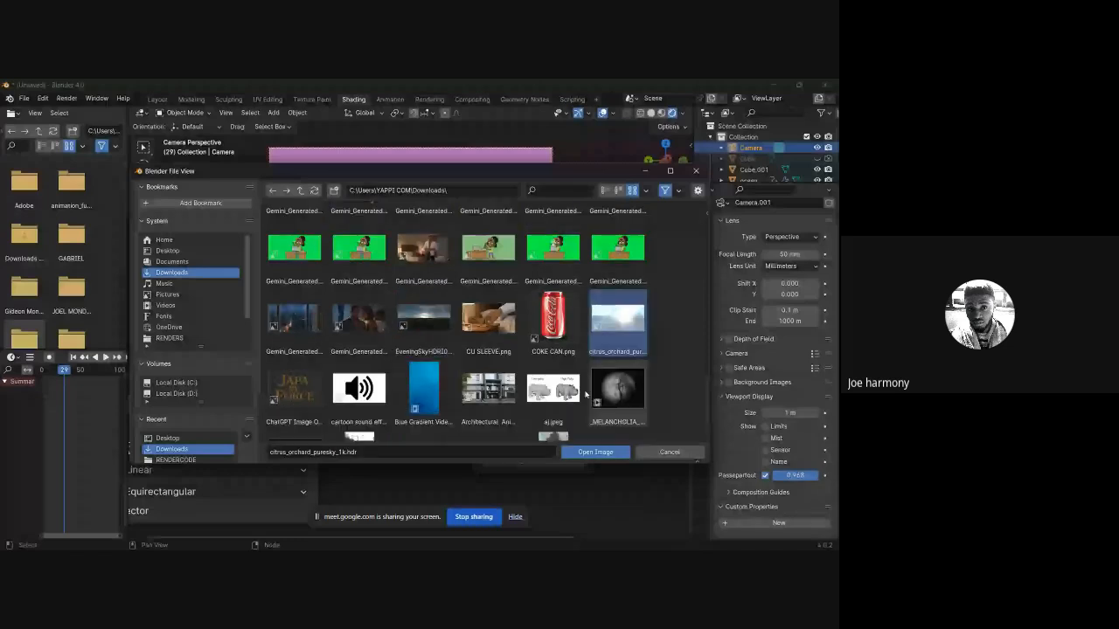
scroll(585, 395, down, 1)
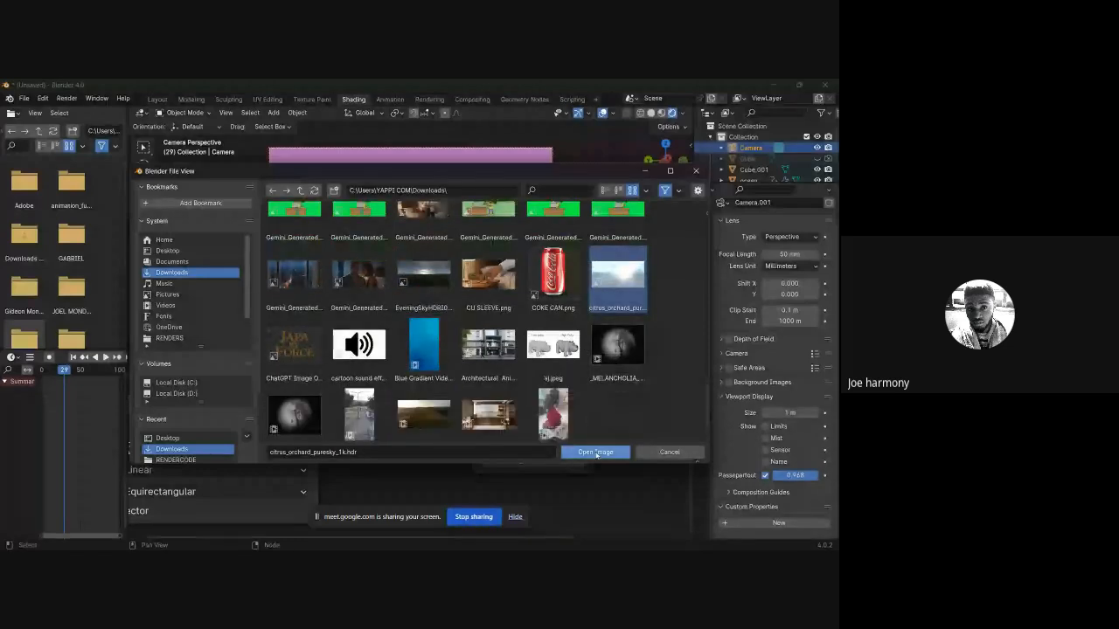
click(595, 452)
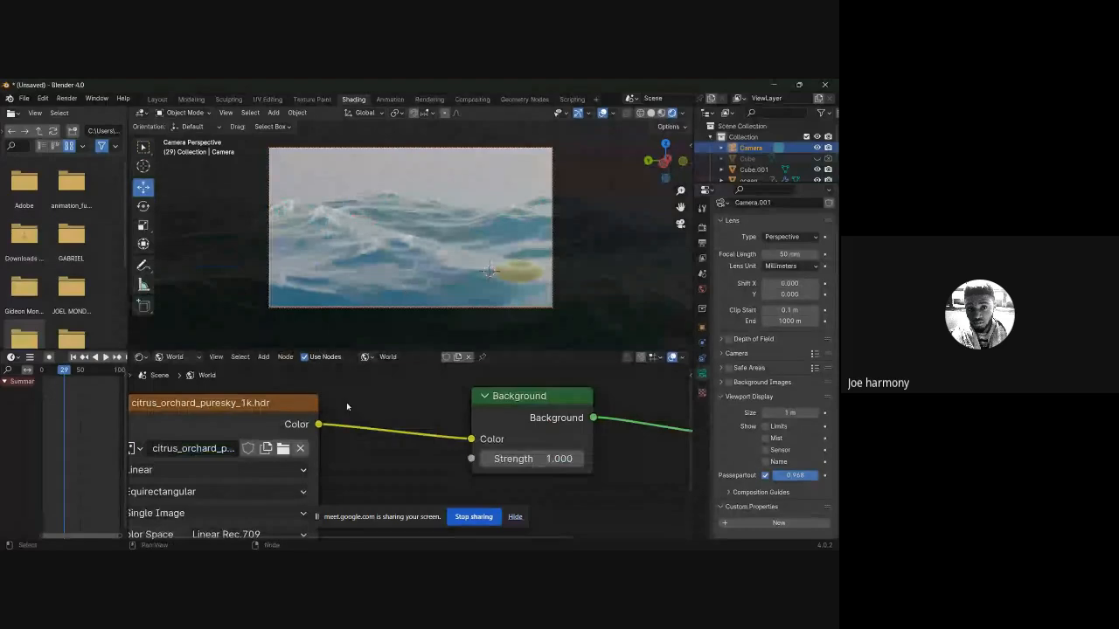
Step: Add Mapping and Texture Coordinate nodes to the sky texture and set the mapping's Y rotation to -19°
ctrl+scroll(346, 402, up, 4)
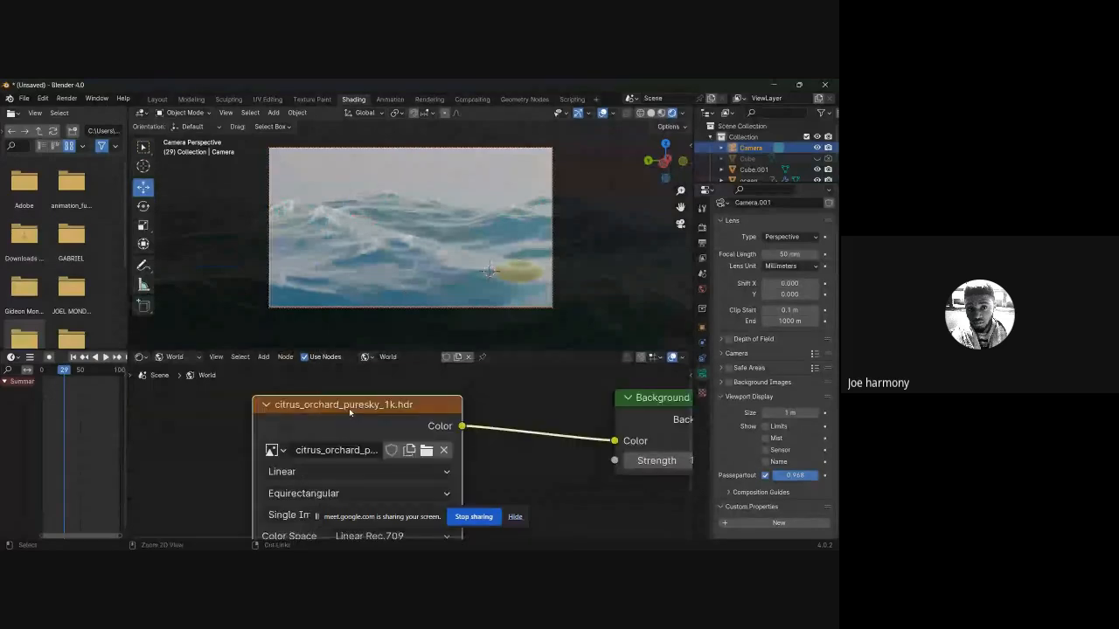
key(ctrl+t)
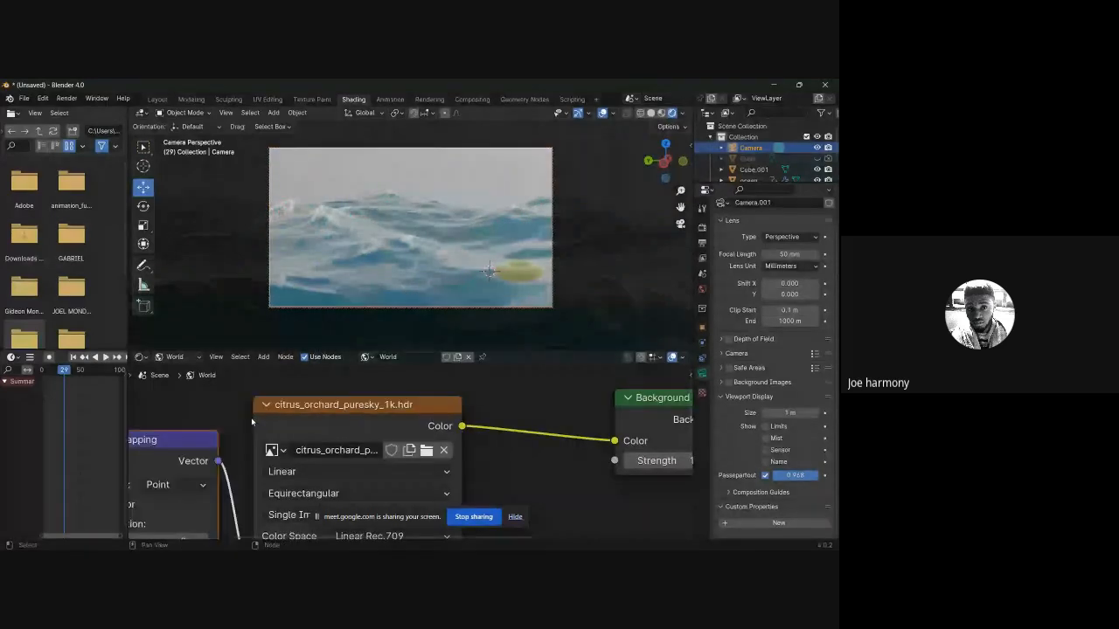
scroll(214, 435, down, 1)
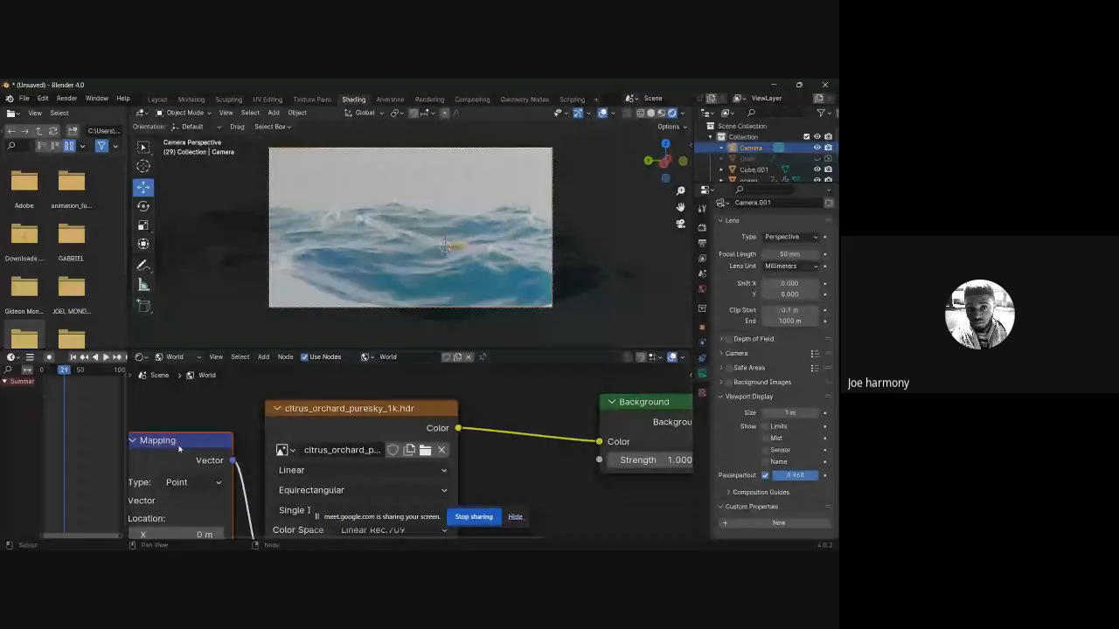
scroll(352, 457, down, 2)
middle_drag(353, 457, 333, 403)
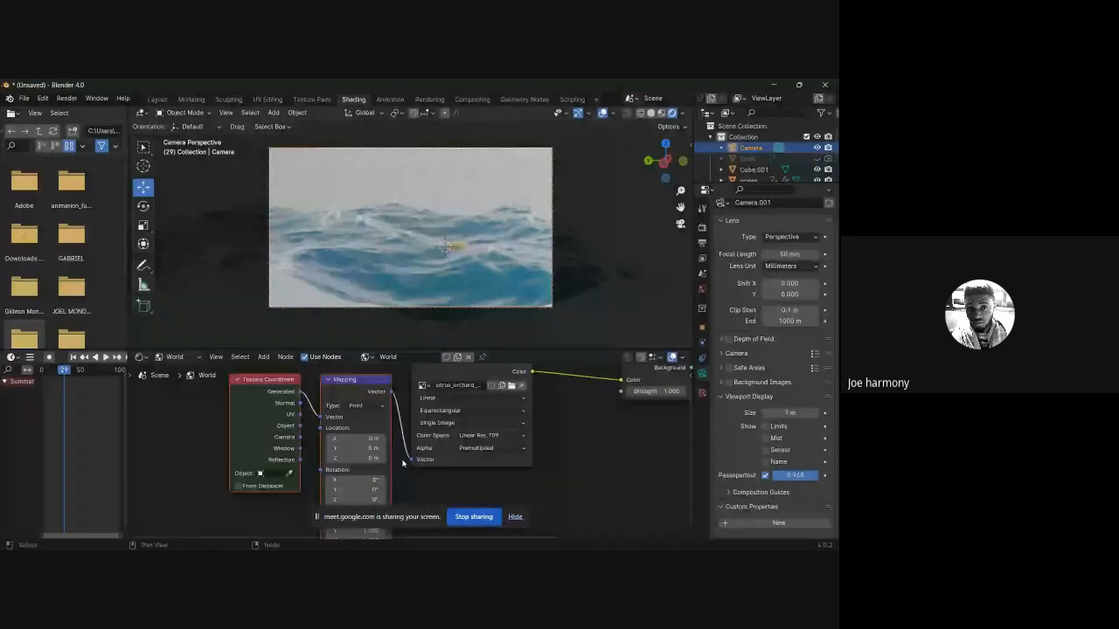
middle_drag(403, 463, 389, 461)
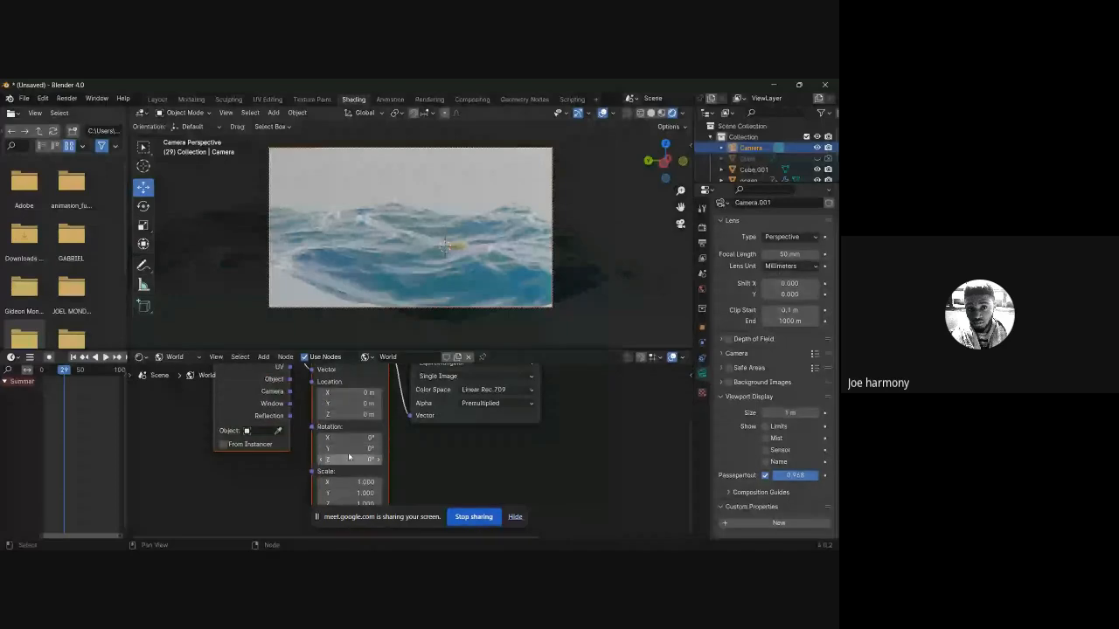
drag(348, 448, 267, 433)
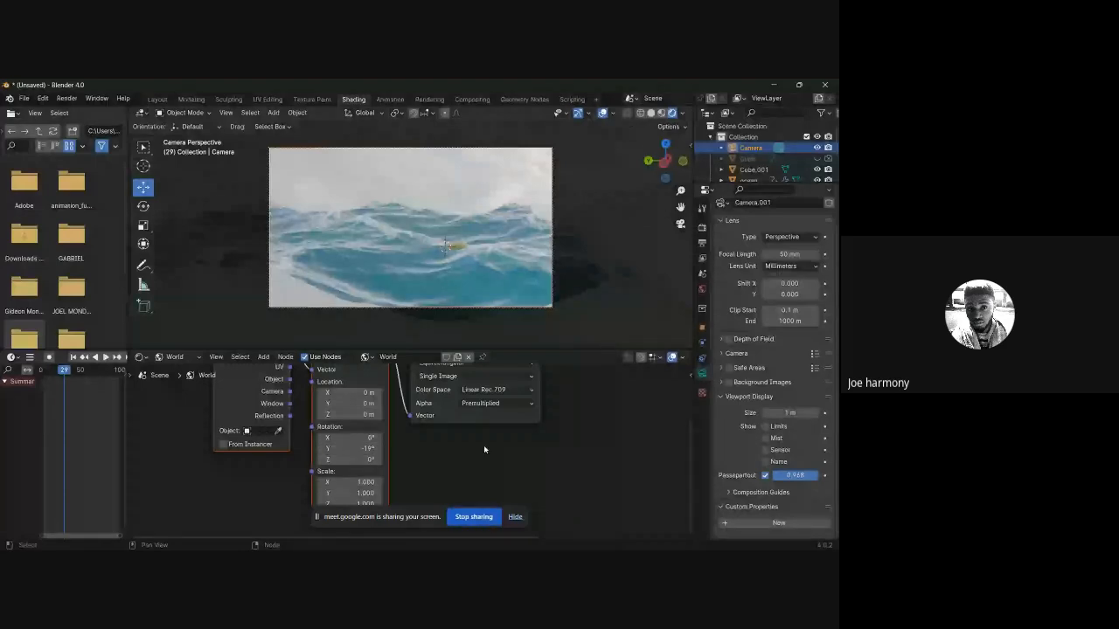
Step: Try reducing the World Background node's strength to 0.3, 0.1 and 0.07
middle_drag(483, 445, 454, 453)
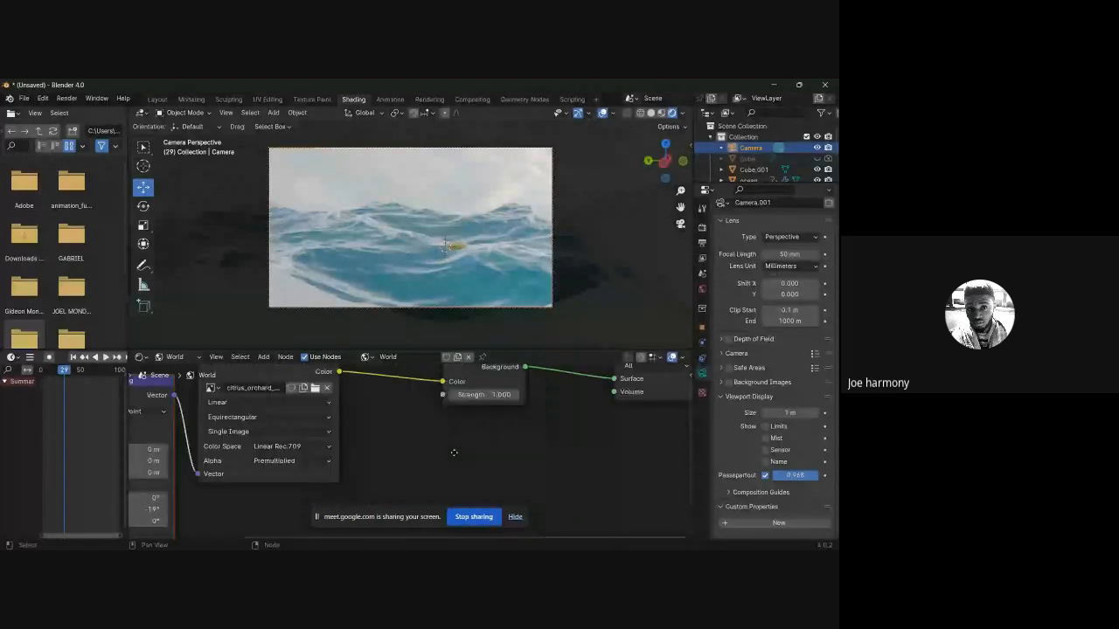
click(479, 394)
key(BackSpace)
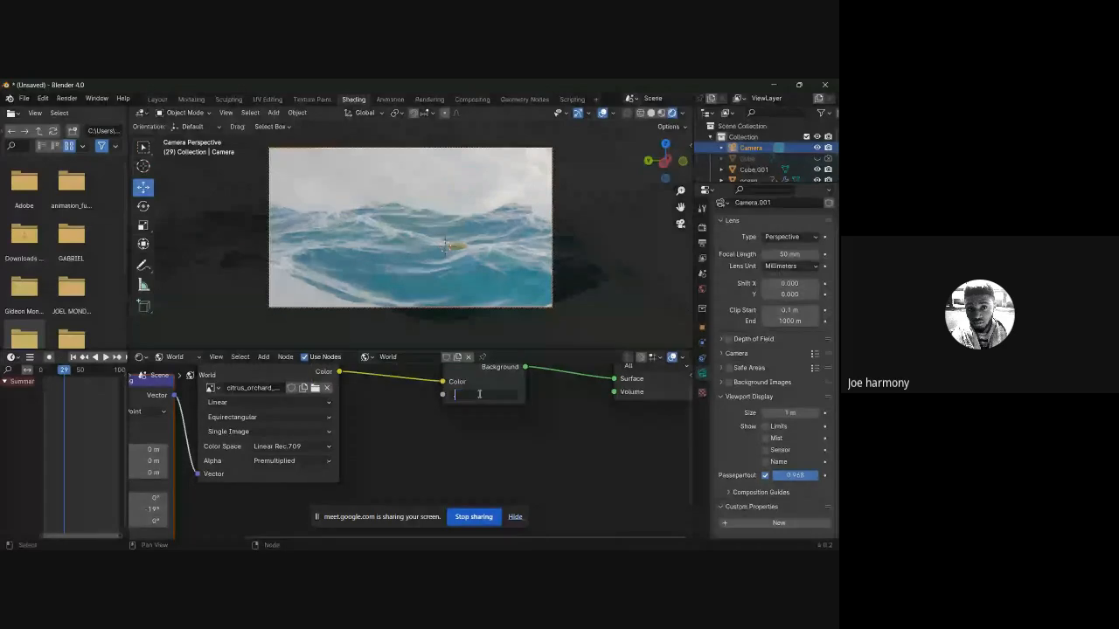
text(0.3)
key(Return)
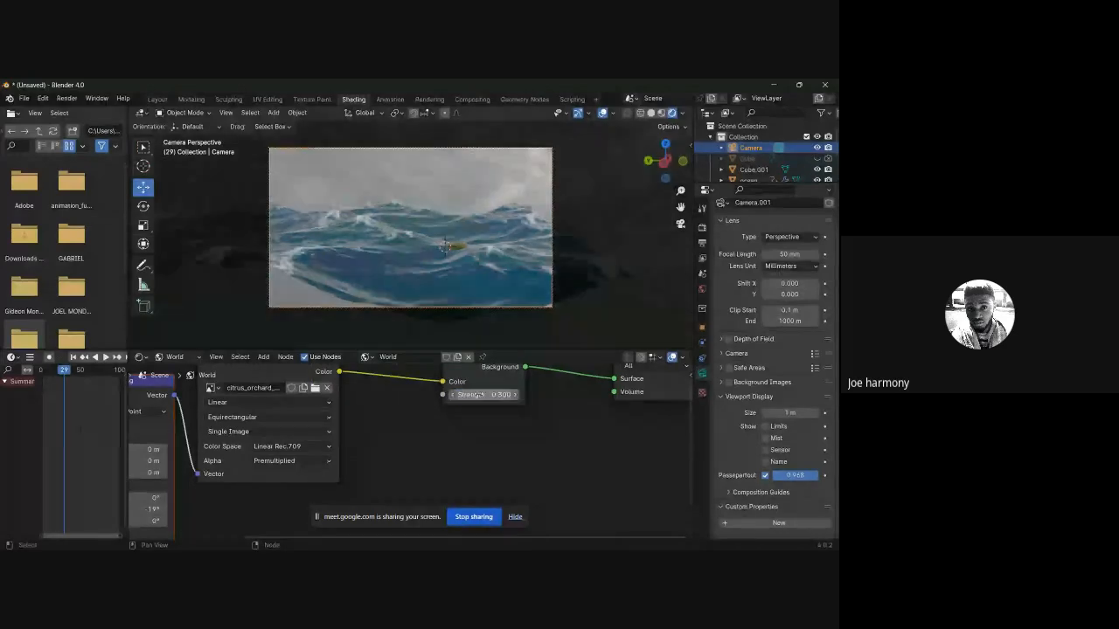
click(502, 397)
text(.1)
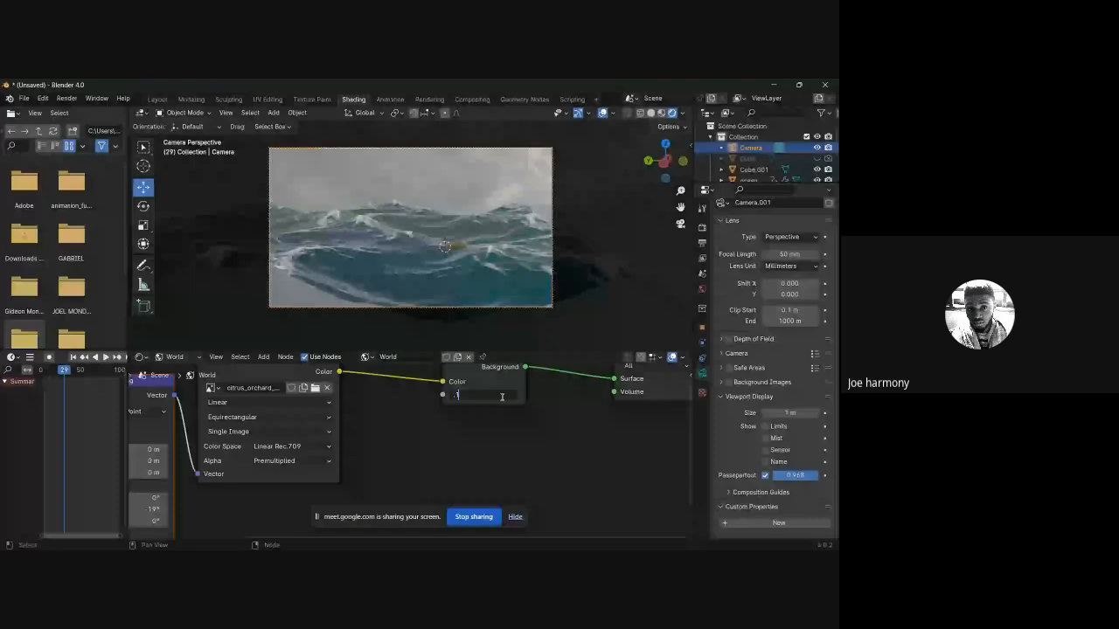
key(Return)
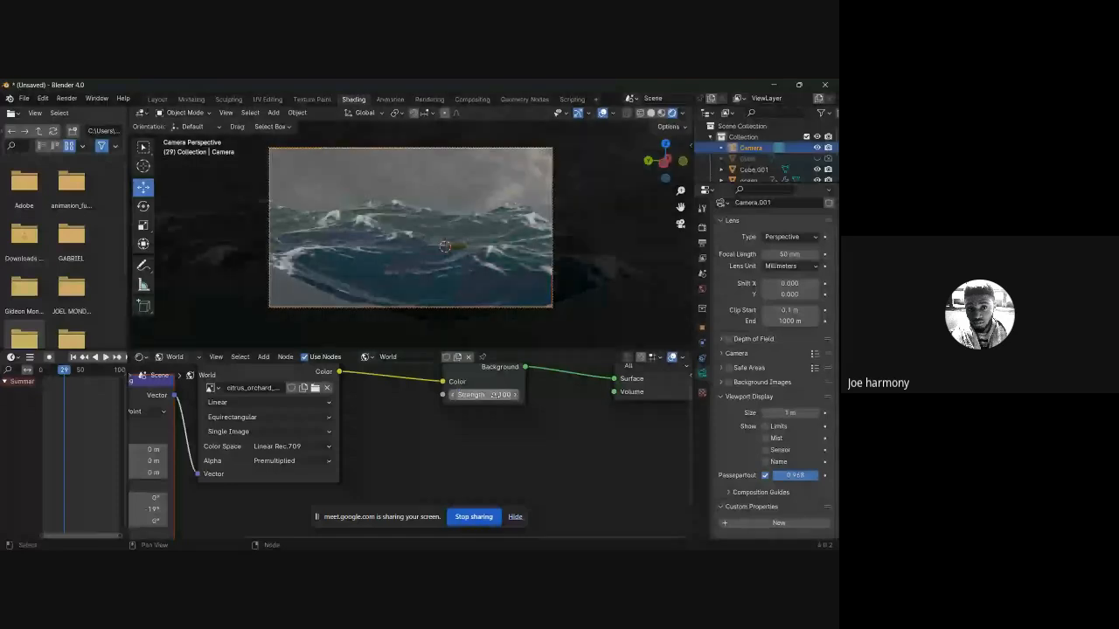
click(497, 396)
text(10)
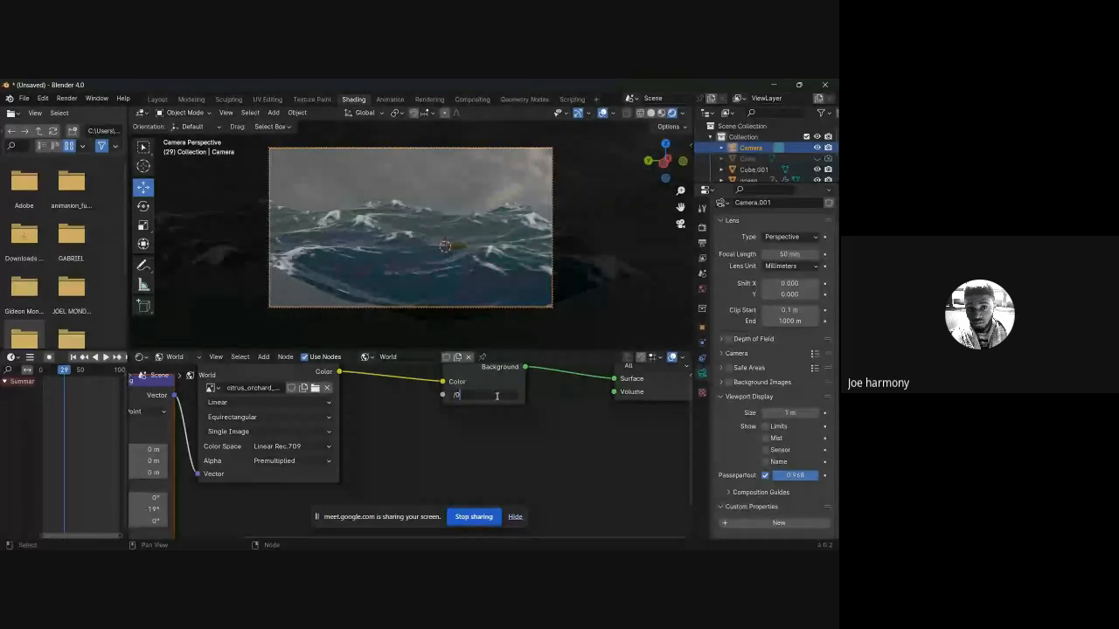
key(BackSpace)
text(.07)
key(Return)
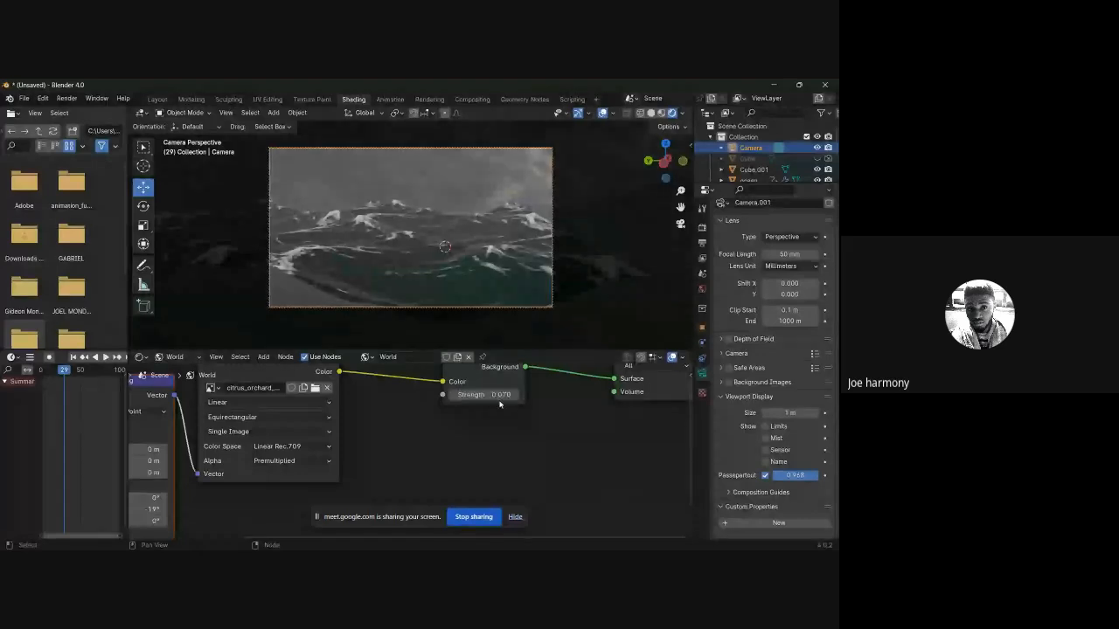
Step: Reframe the camera toward the horizon and set the Background node's strength to 0.005
middle_drag(442, 263, 684, 234)
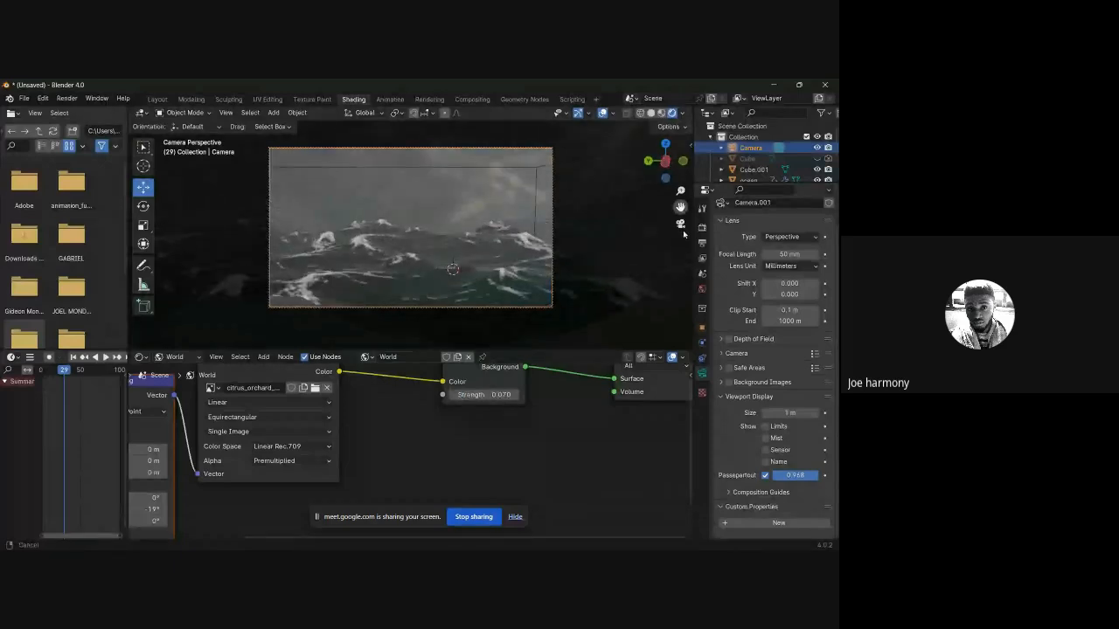
middle_drag(517, 424, 516, 455)
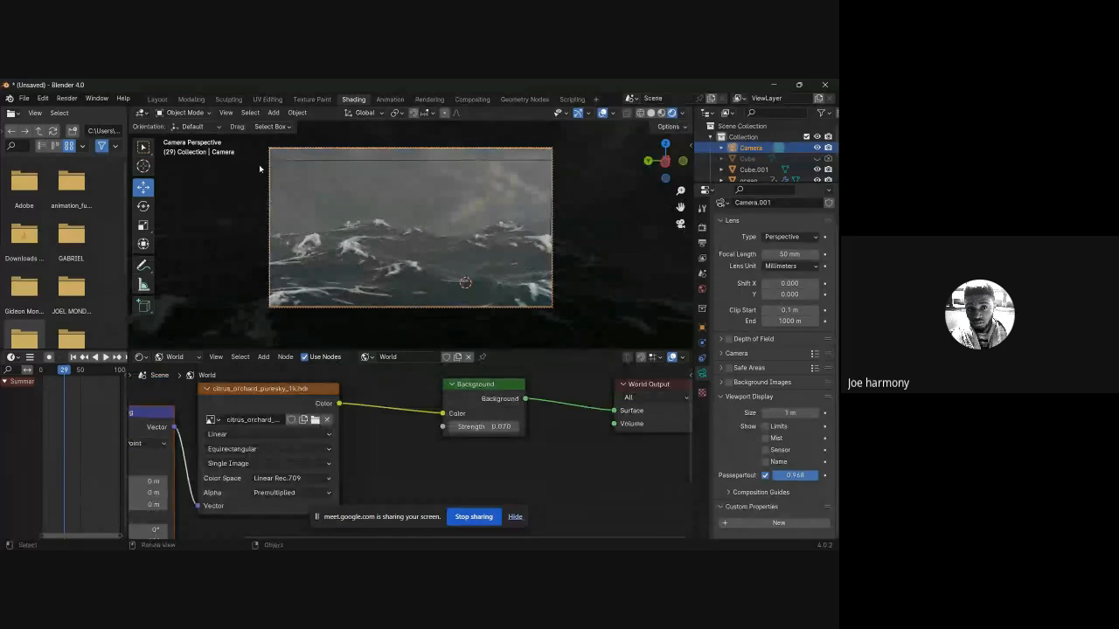
mouse_move(504, 427)
mouse_down()
mouse_move(559, 426)
mouse_move(518, 426)
mouse_up()
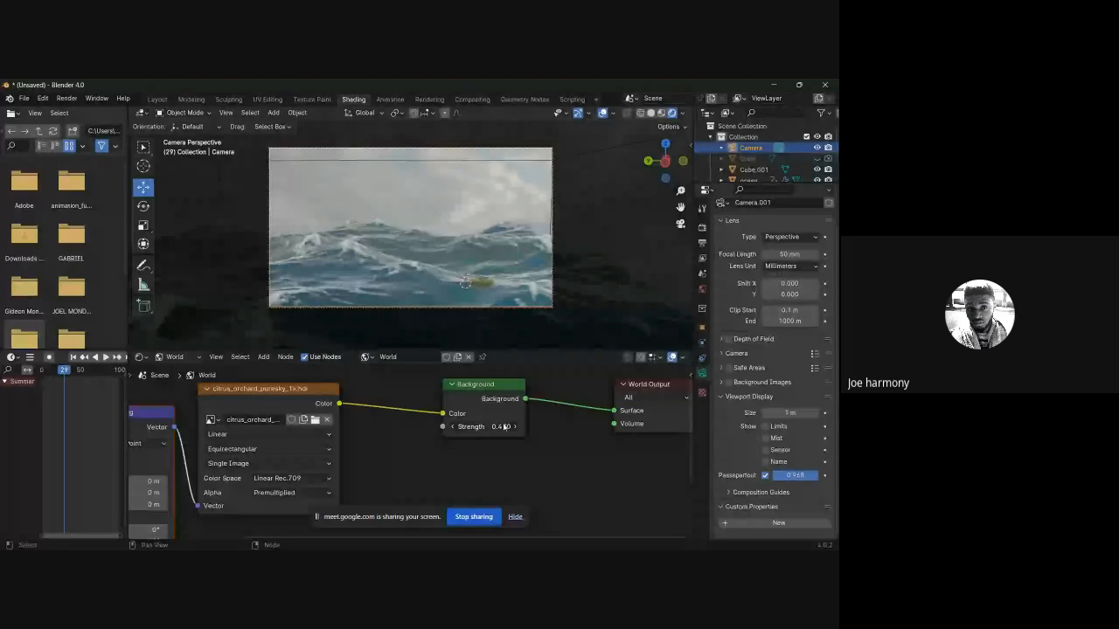
click(503, 426)
key(BackSpace)
text(0.005)
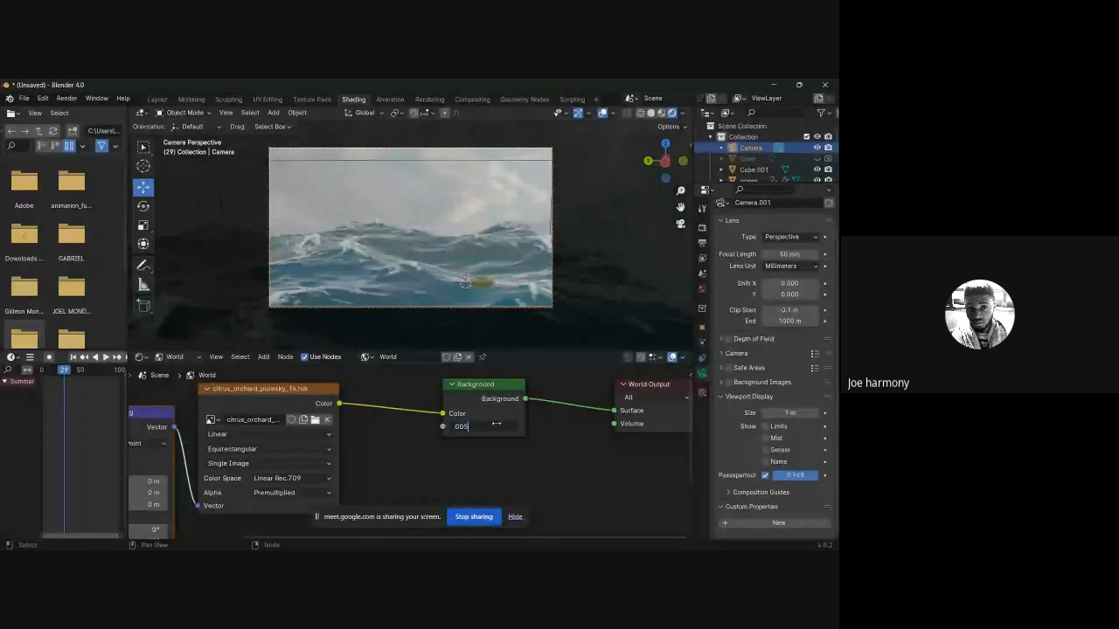
key(Return)
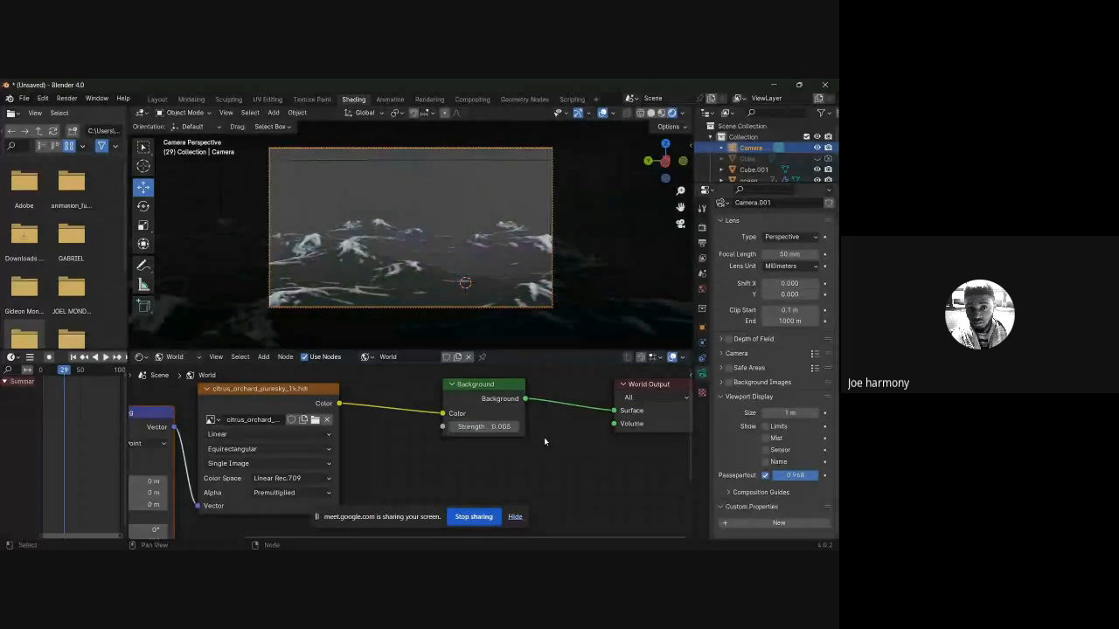
Step: Add a Sun light to the scene and set its strength to 2
key(shift+a)
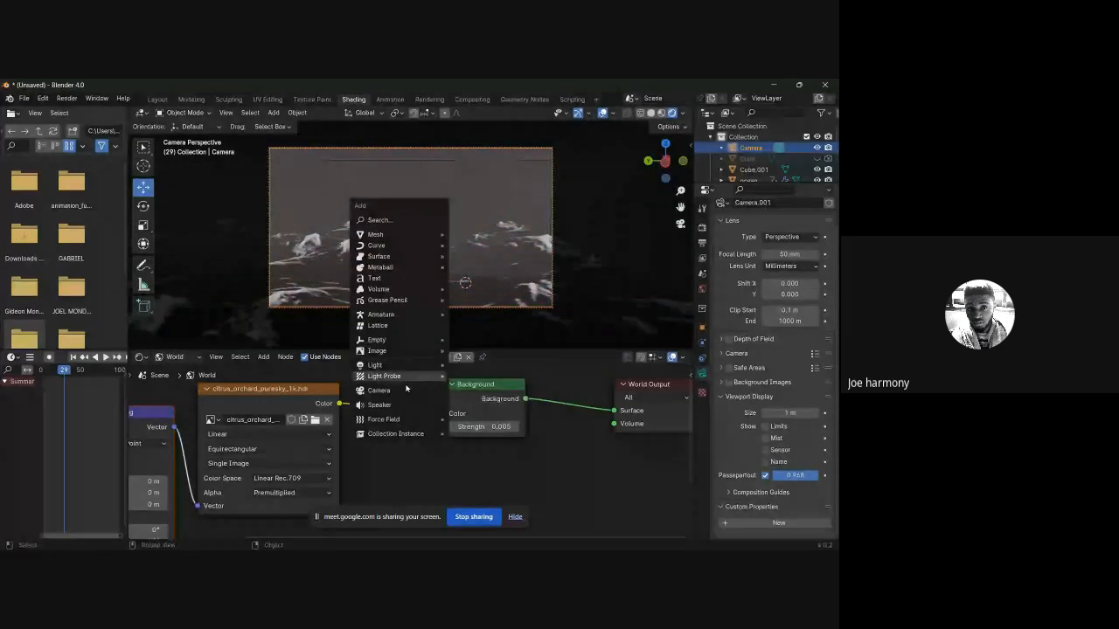
mouse_move(377, 364)
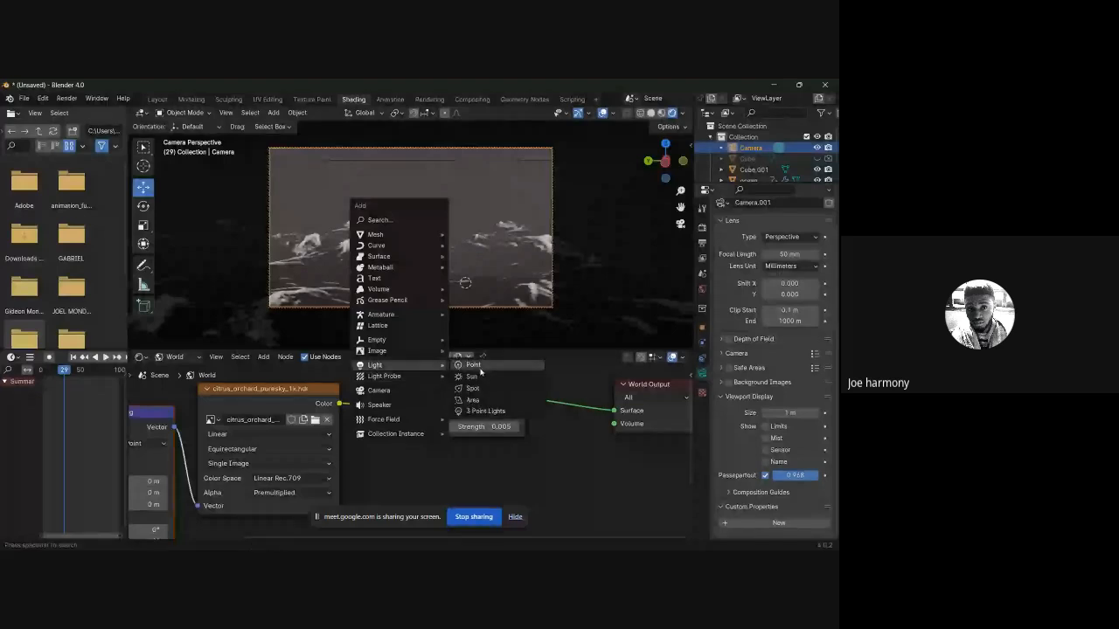
click(476, 376)
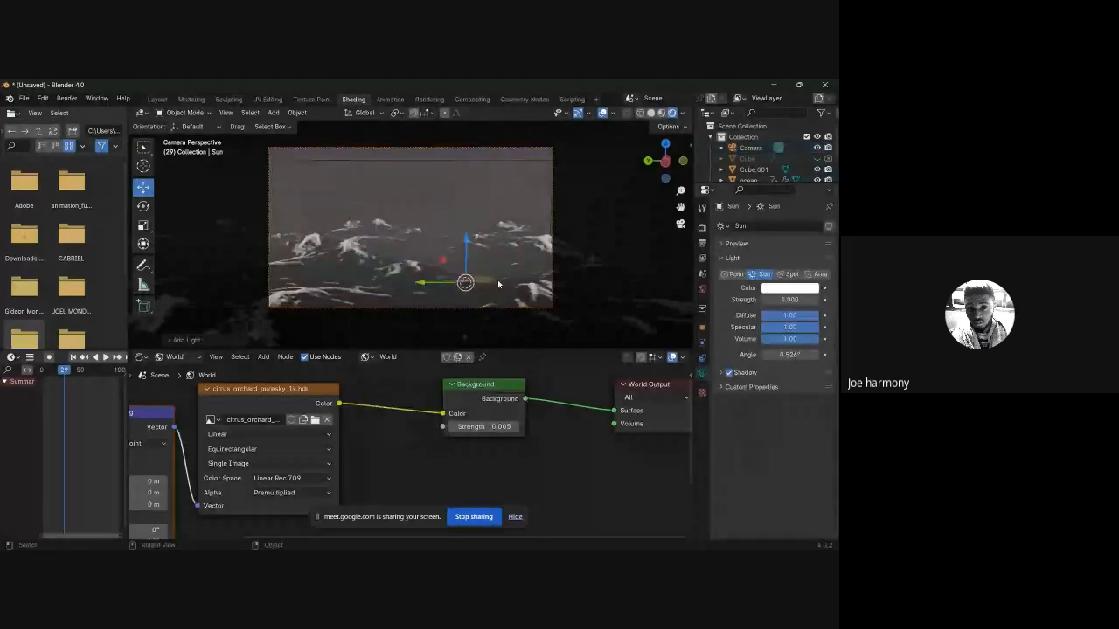
click(785, 300)
text(2)
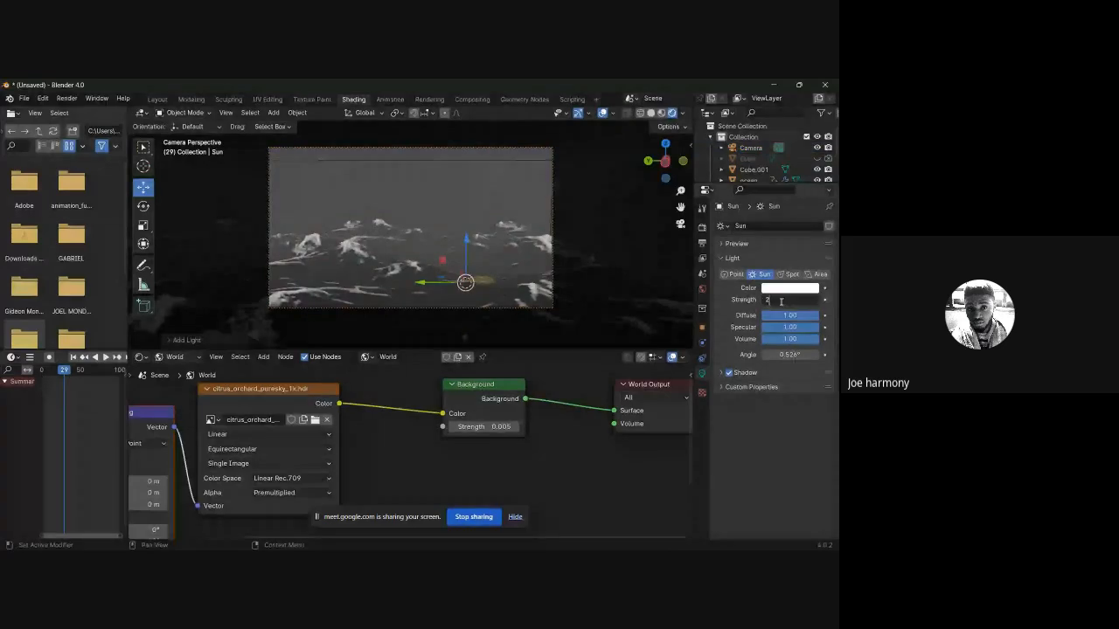
key(Return)
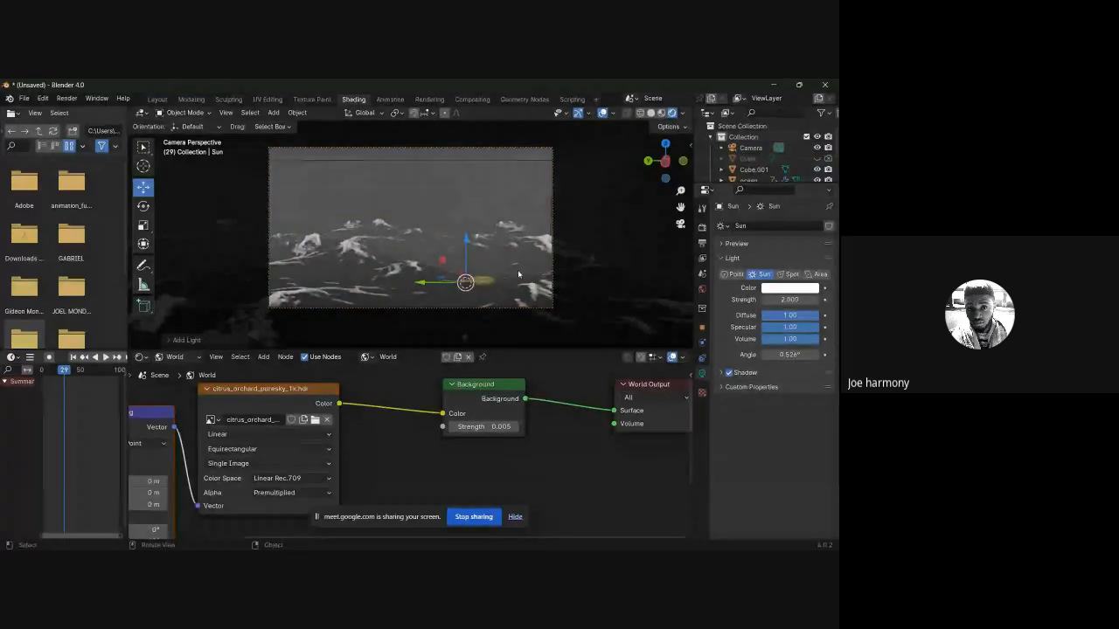
Step: Raise and tilt the sun, shift it along Y to the left edge of the camera frame, and enable its Contact Shadows
drag(466, 239, 467, 160)
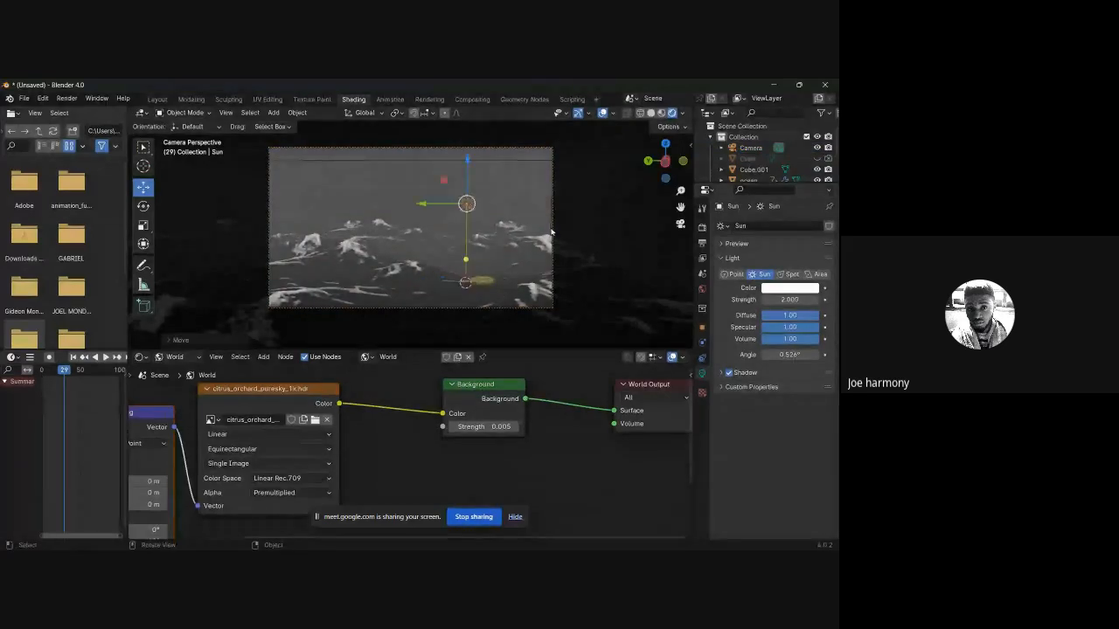
key(r)
click(451, 215)
drag(438, 210, 265, 210)
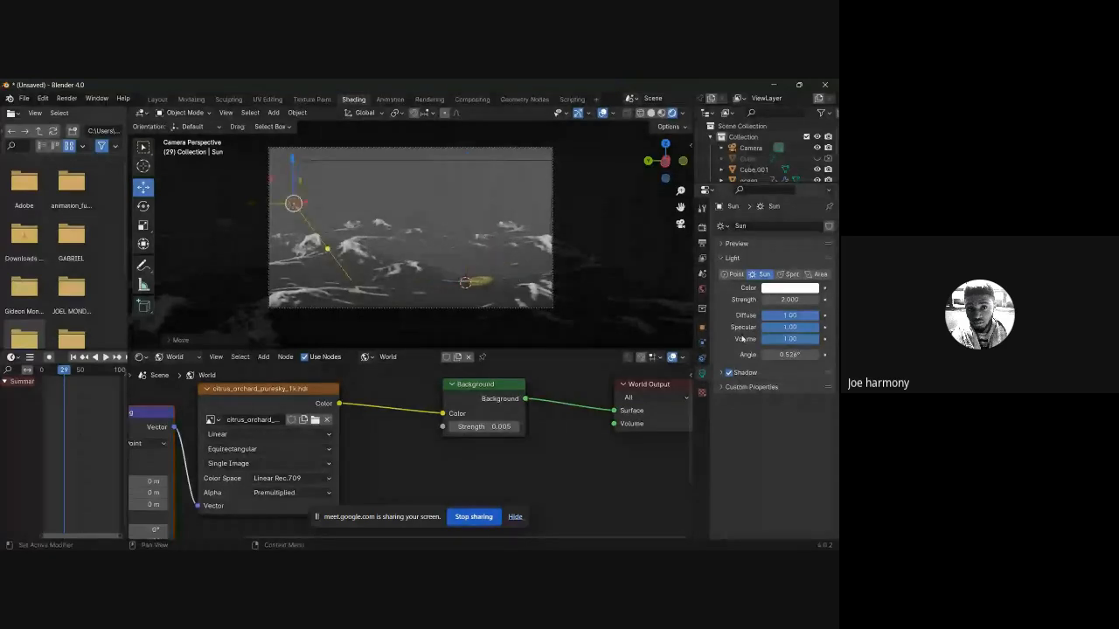
click(740, 373)
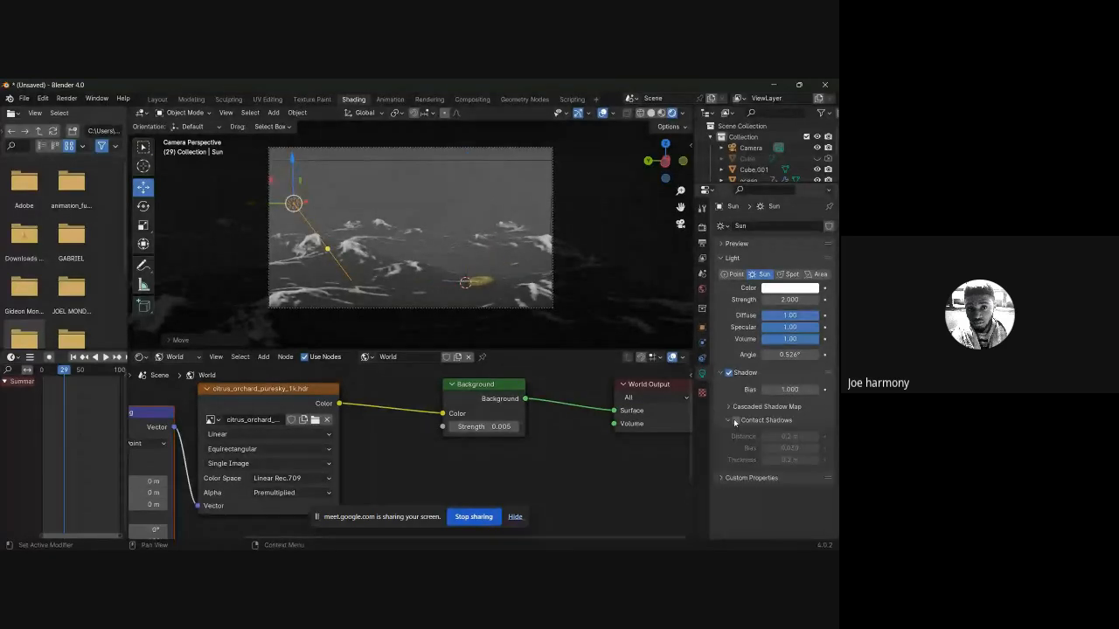
click(734, 419)
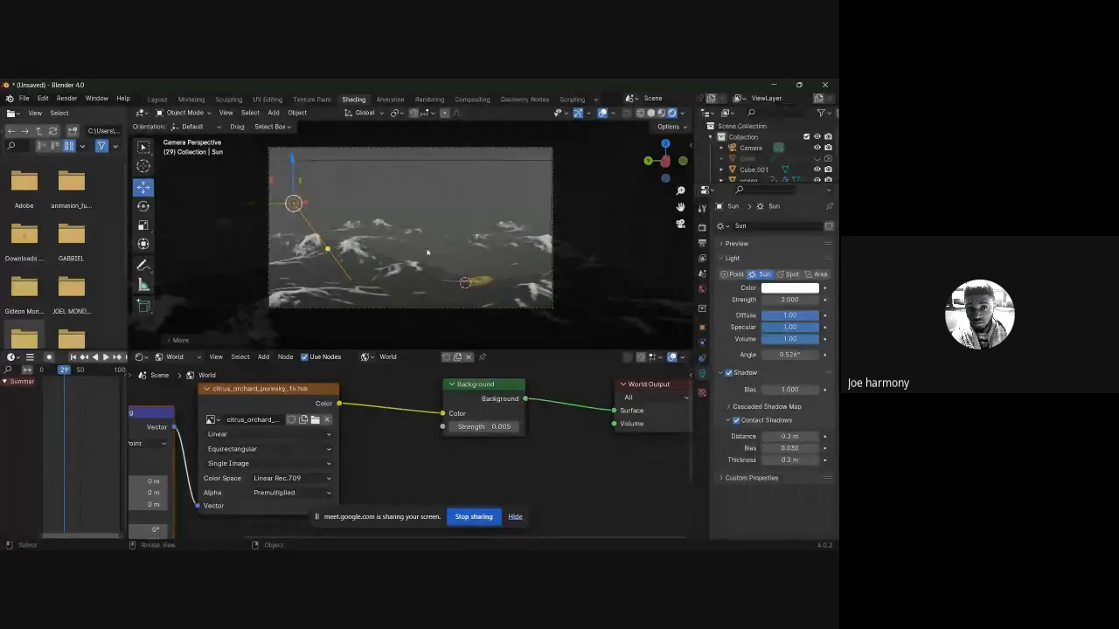
Step: Set the World Background node's strength to 0.009
click(488, 426)
key(BackSpace)
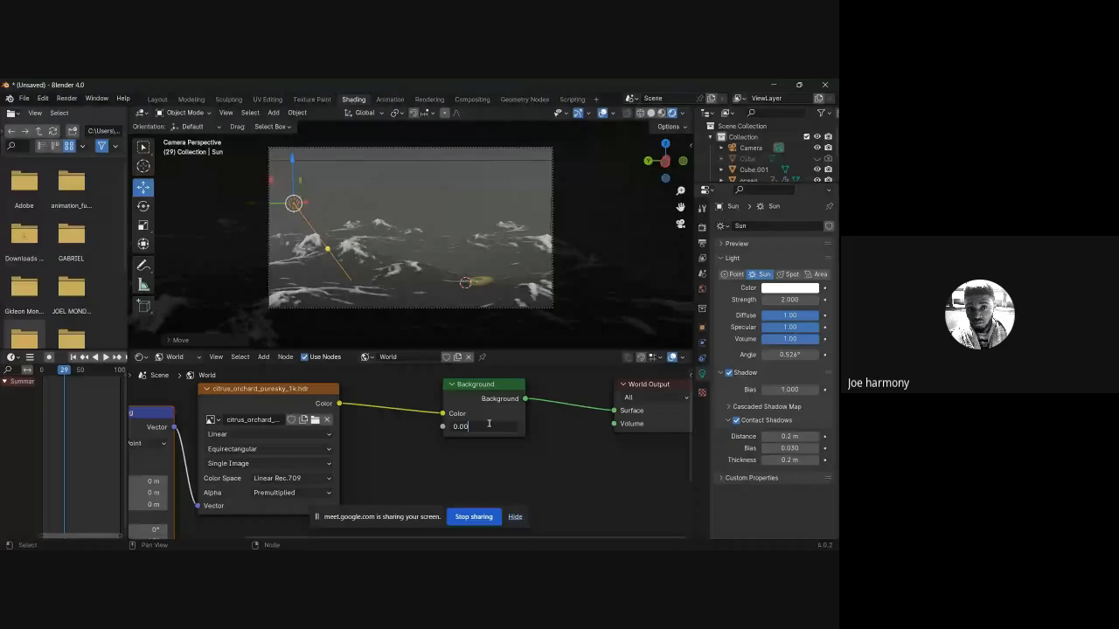
text(9)
key(Return)
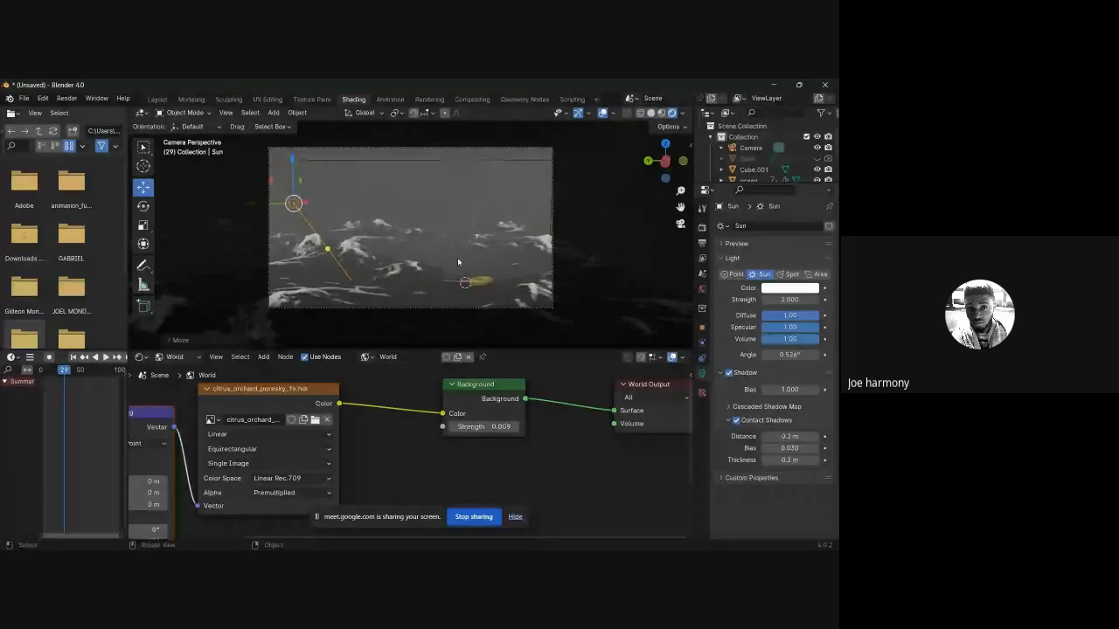
Step: Reframe the camera at a lower angle over the waves and set the Background node's strength to 0.09
key(g)
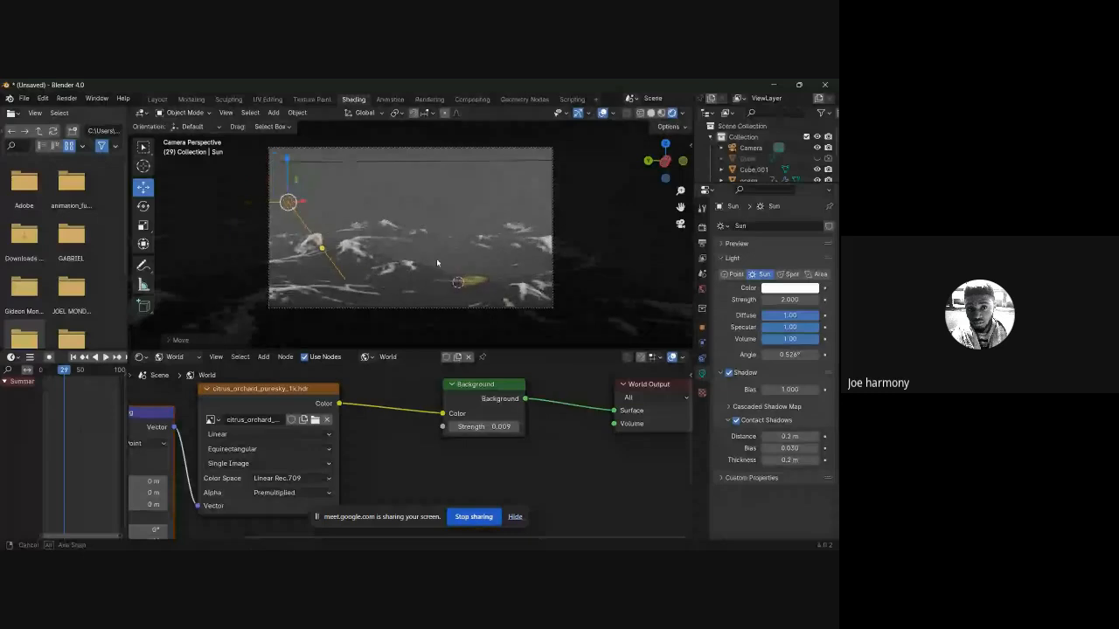
click(433, 252)
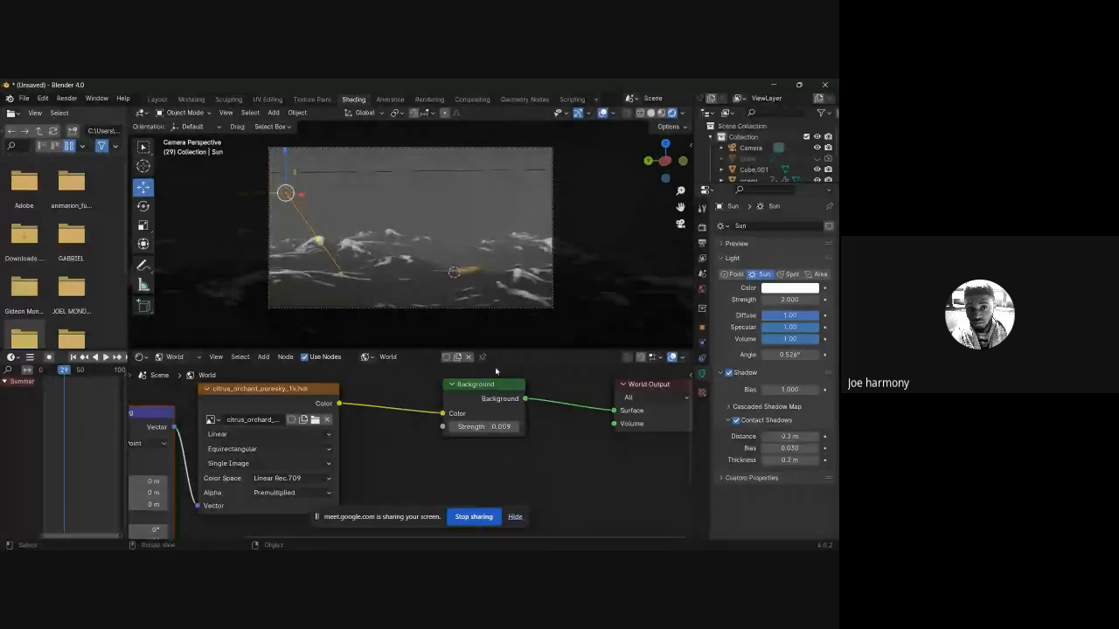
click(496, 426)
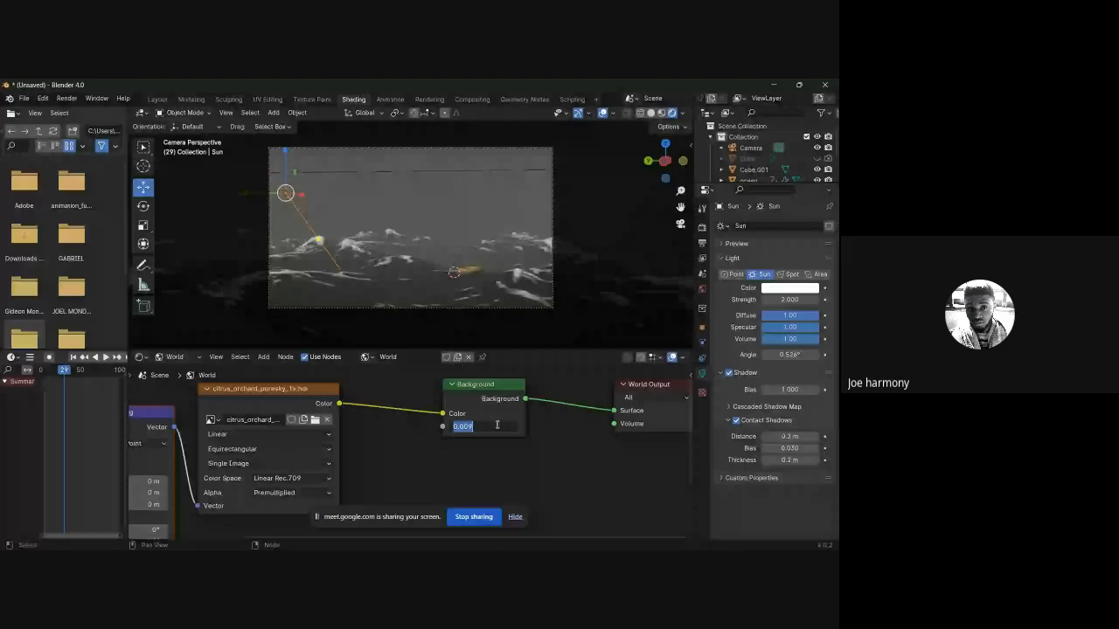
text(0.09)
key(Return)
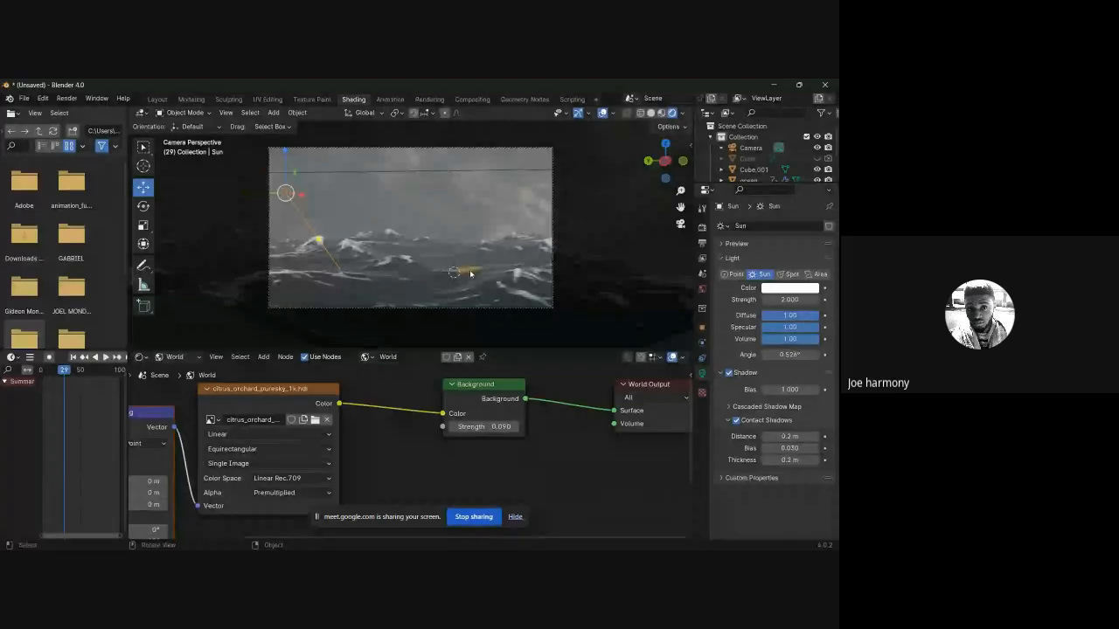
middle_drag(470, 274, 495, 269)
Step: Enable Ambient Occlusion, Screen Space Reflections and Motion Blur in the EEVEE render settings
click(701, 245)
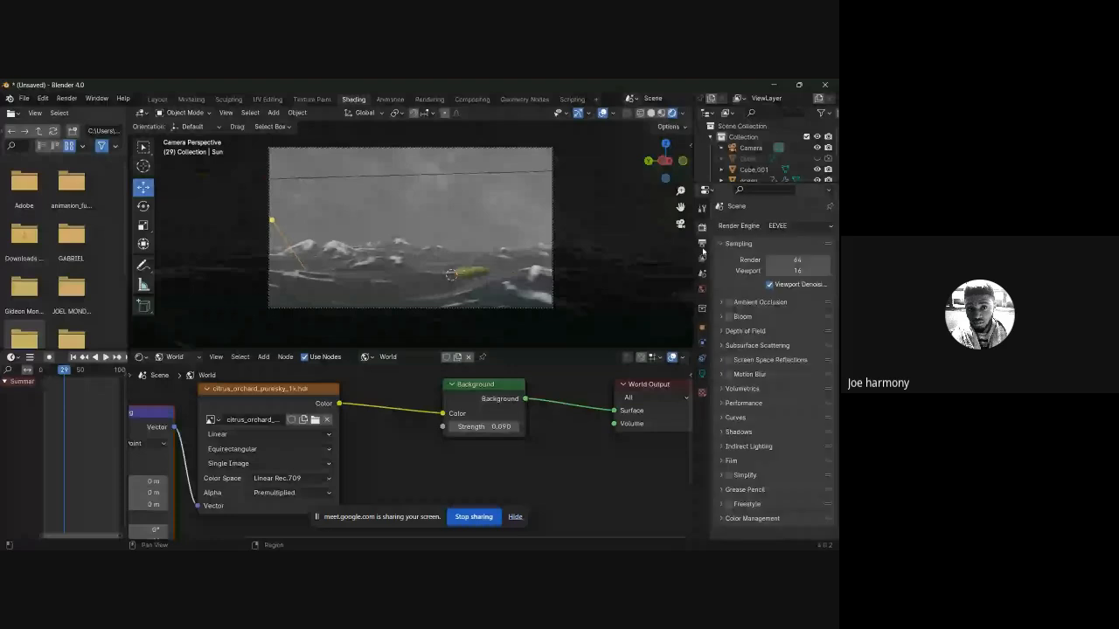
click(729, 302)
click(729, 360)
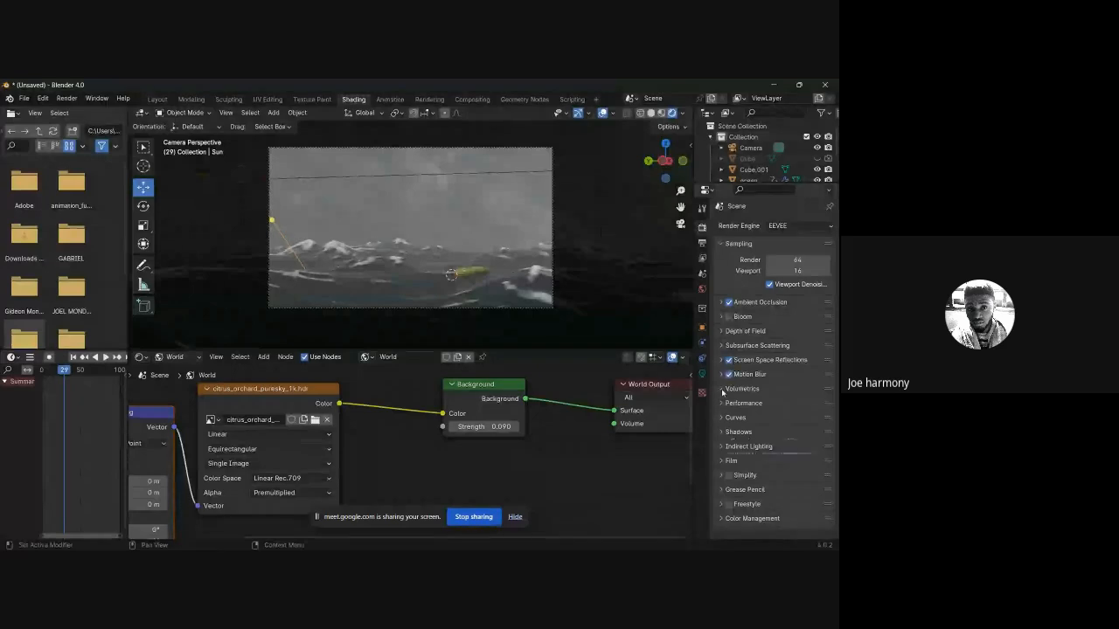
Step: Set the EEVEE volumetrics tile size to 2 px and select the fog cube
click(722, 389)
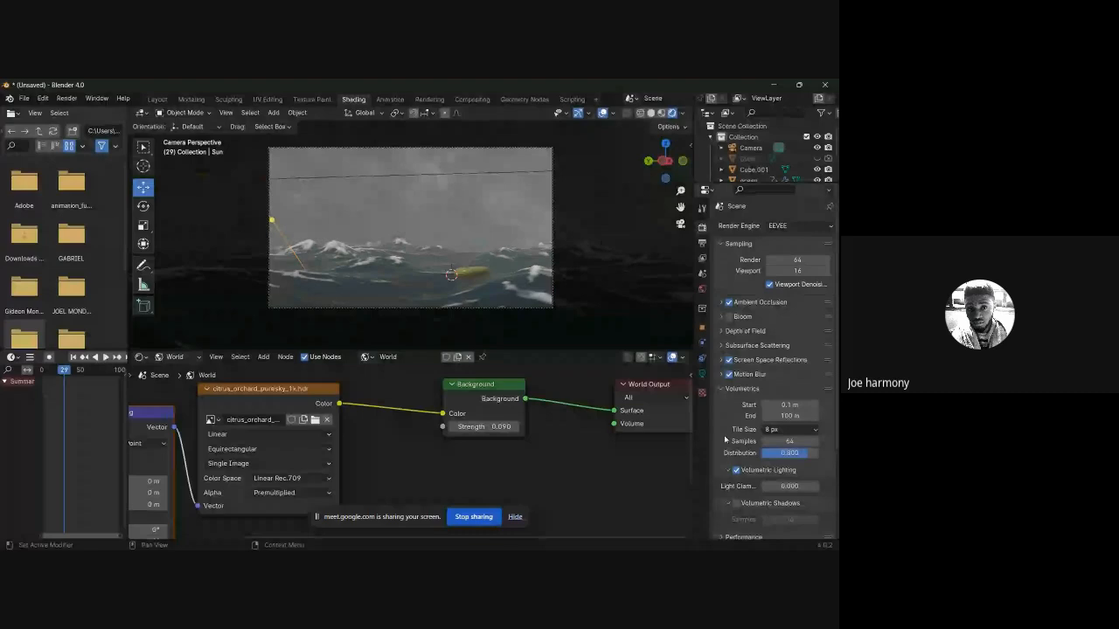
click(774, 430)
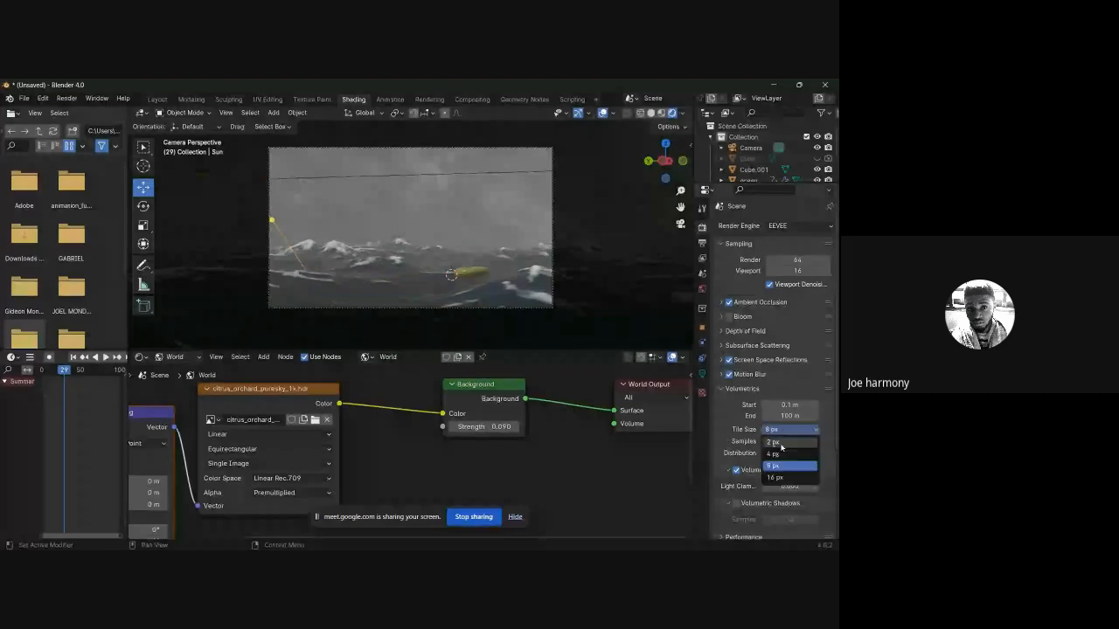
click(778, 442)
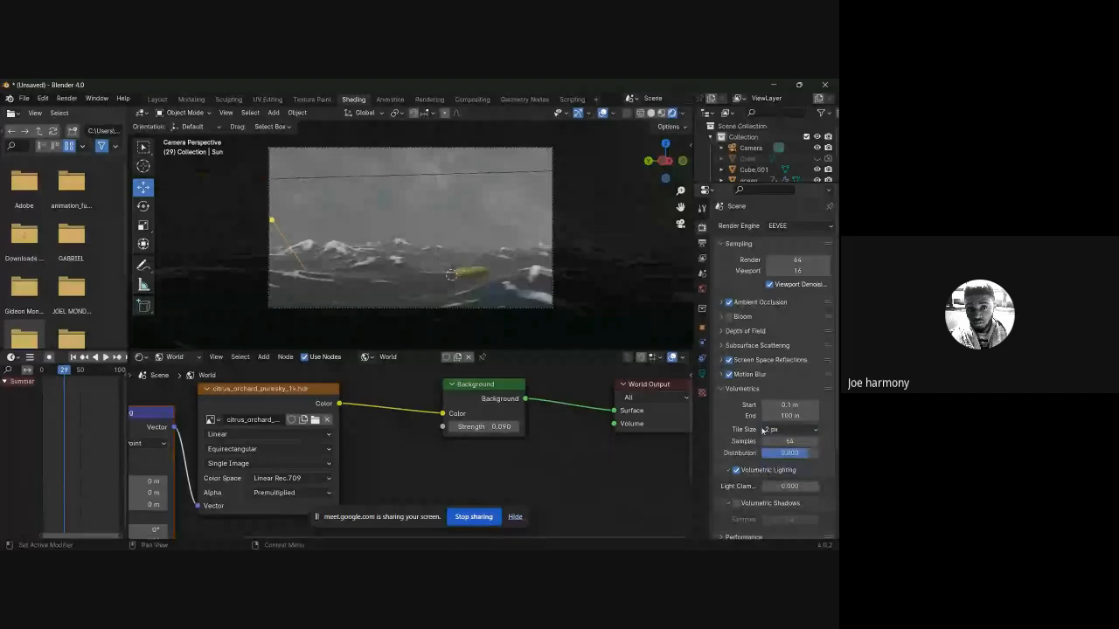
click(763, 429)
click(410, 171)
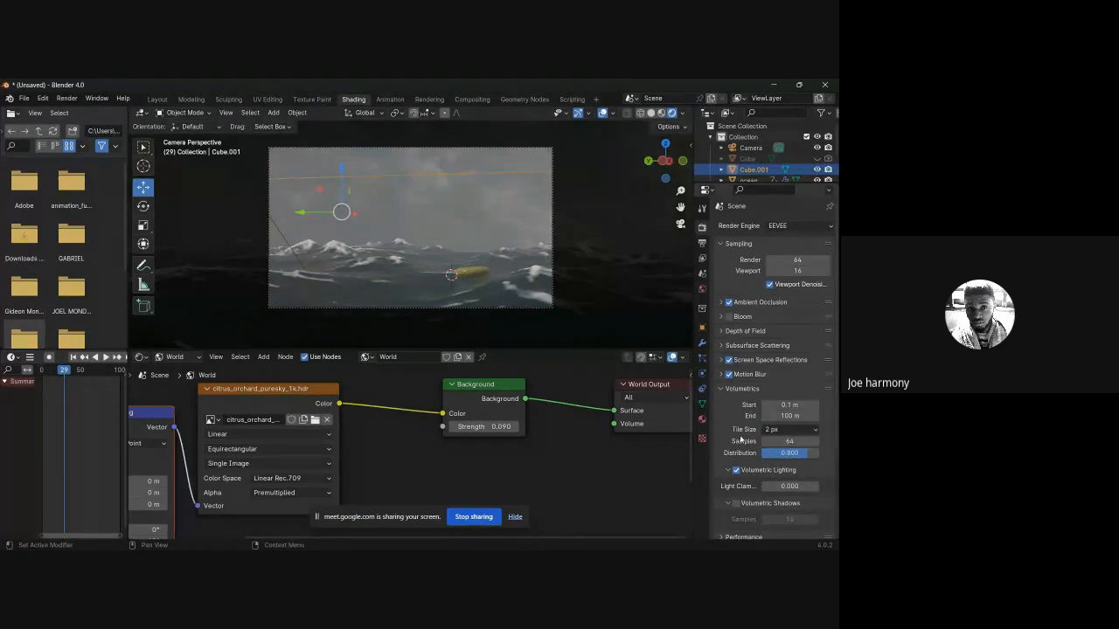
Step: Set the EEVEE render samples to 10 and select the camera
click(787, 260)
key(Return)
click(794, 260)
text(10)
key(Return)
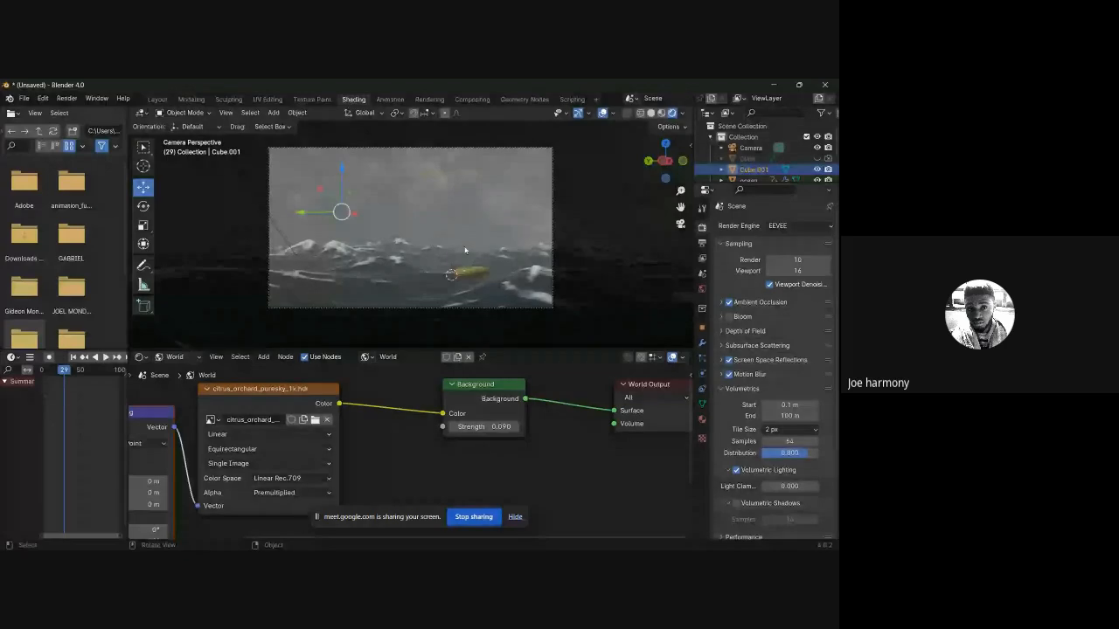
click(525, 191)
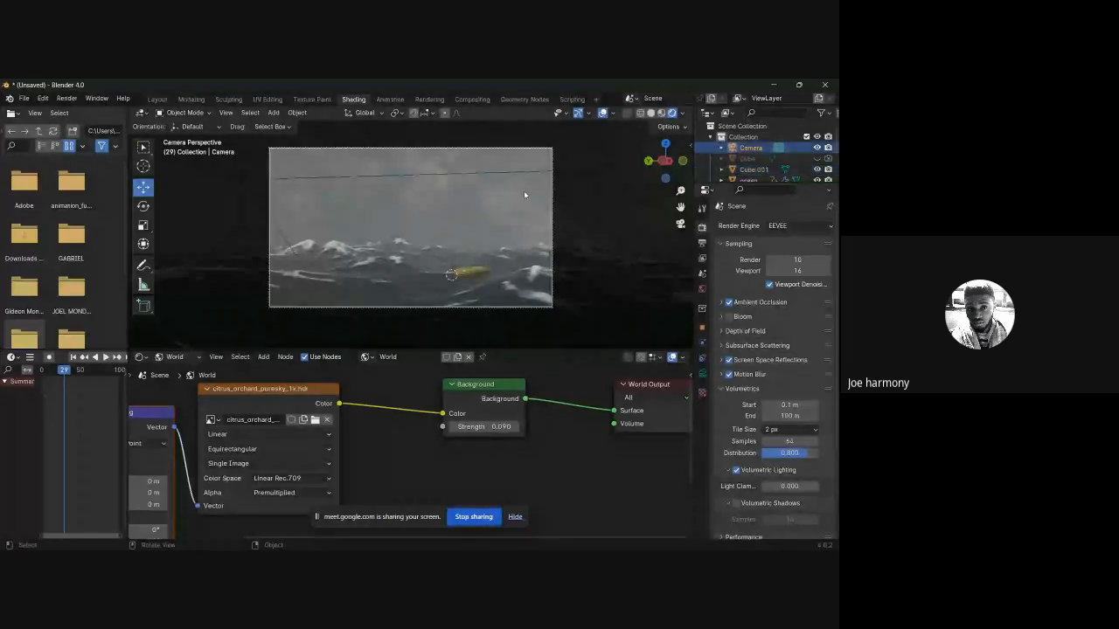
Step: Enable depth of field on the camera and set the yellow torus as its focus object
click(702, 376)
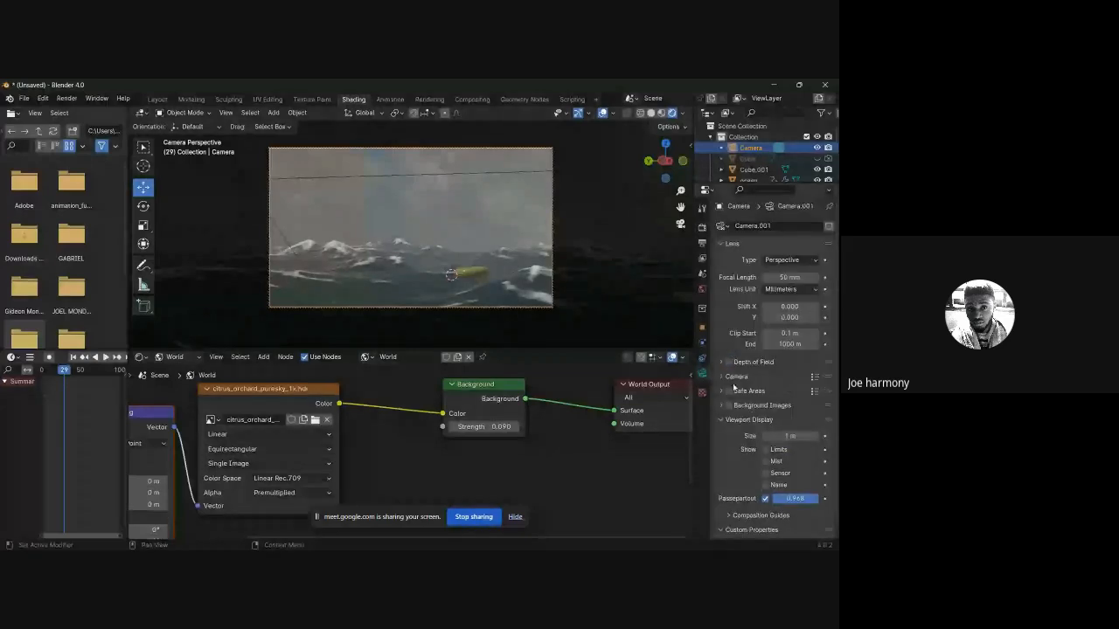
click(726, 362)
click(720, 361)
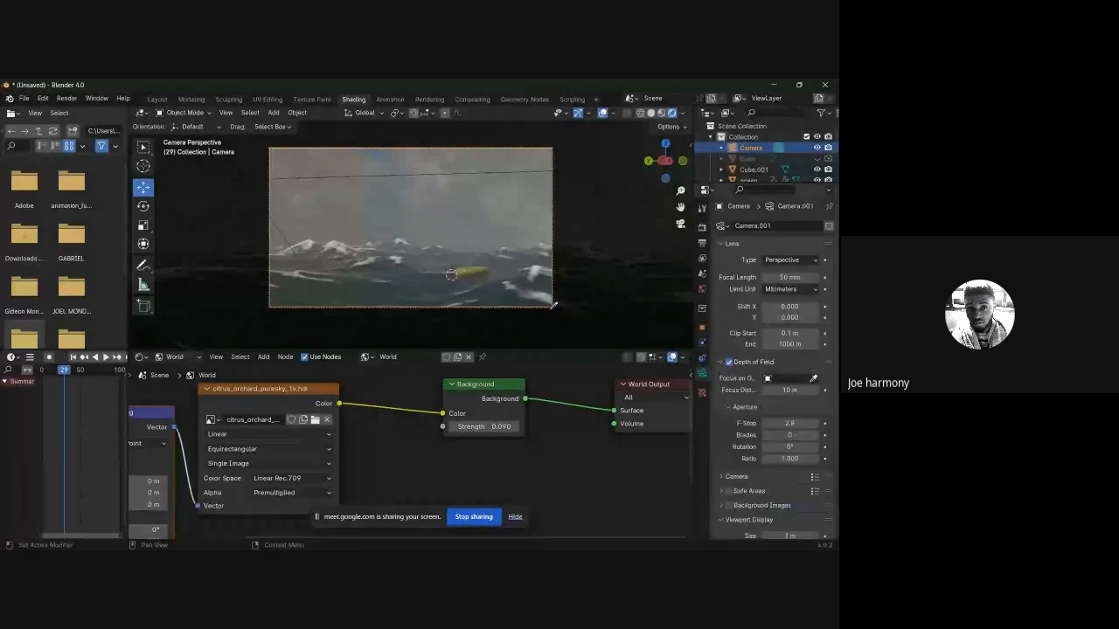
click(812, 378)
click(474, 266)
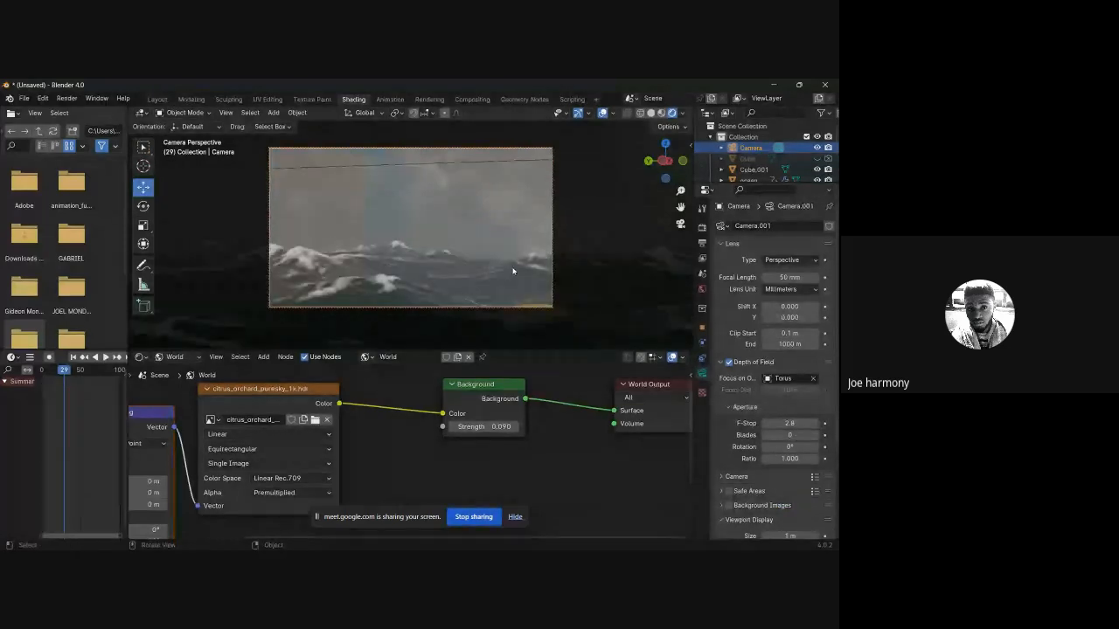
Step: Reframe the camera closer on the floating torus and set its depth-of-field F-Stop to 0.9
shift+middle_drag(502, 263, 504, 242)
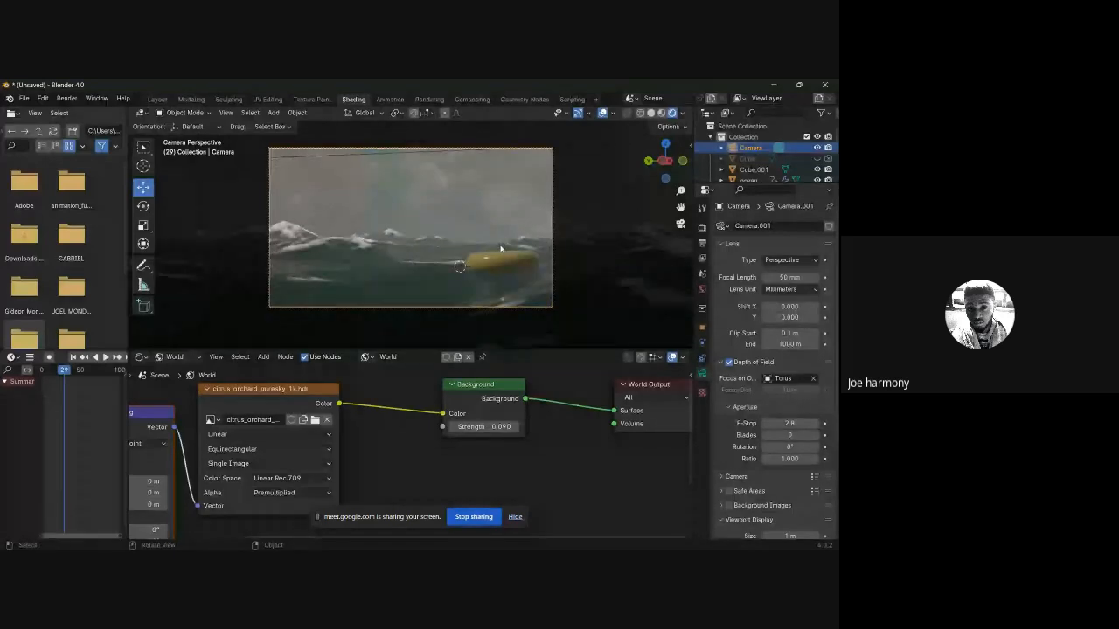
click(792, 423)
text(.6)
key(Return)
mouse_move(492, 264)
middle_down()
mouse_move(514, 270)
mouse_move(496, 262)
middle_up()
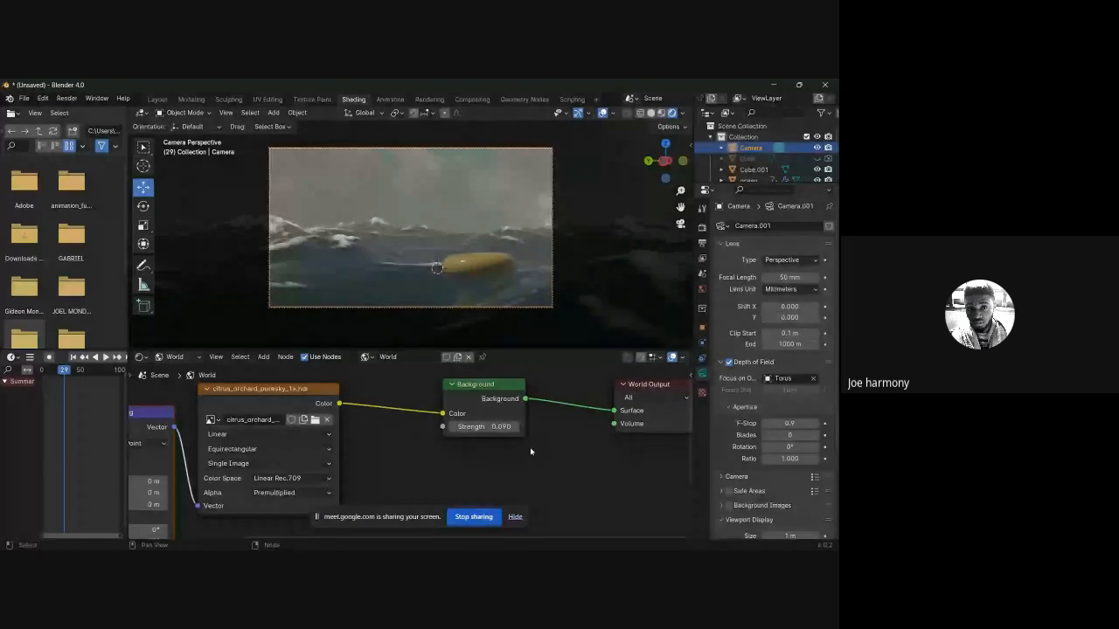
Step: Switch to the Layout workspace and render a still image of the current frame
click(473, 265)
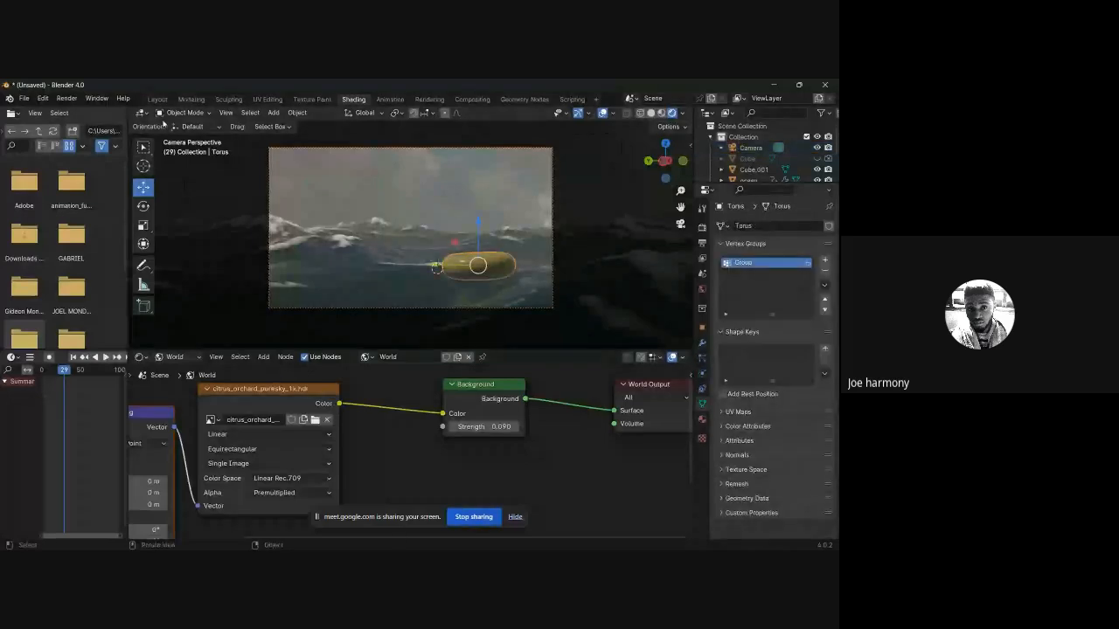
click(156, 99)
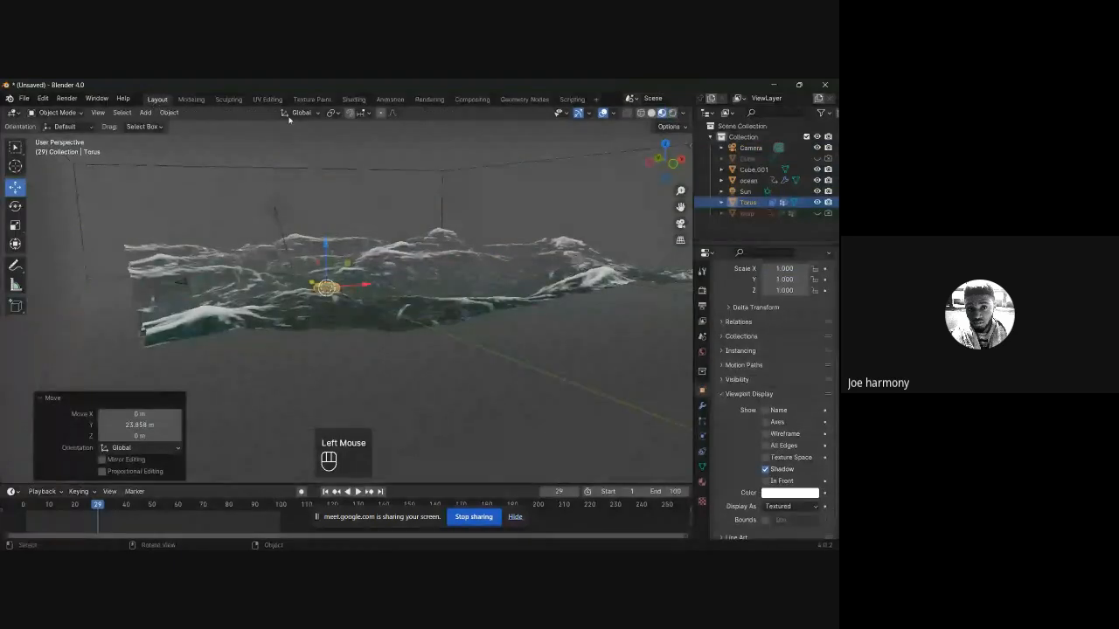
click(67, 97)
click(83, 111)
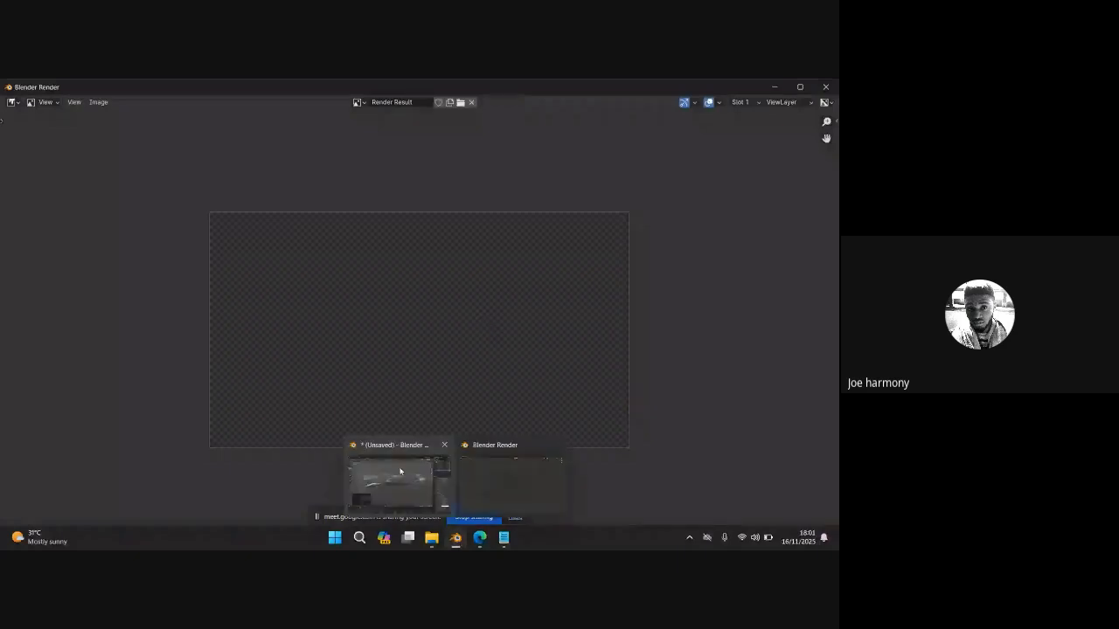
Step: Examine the finished render of the torus and waves at a larger size, and close the render window
key(Escape)
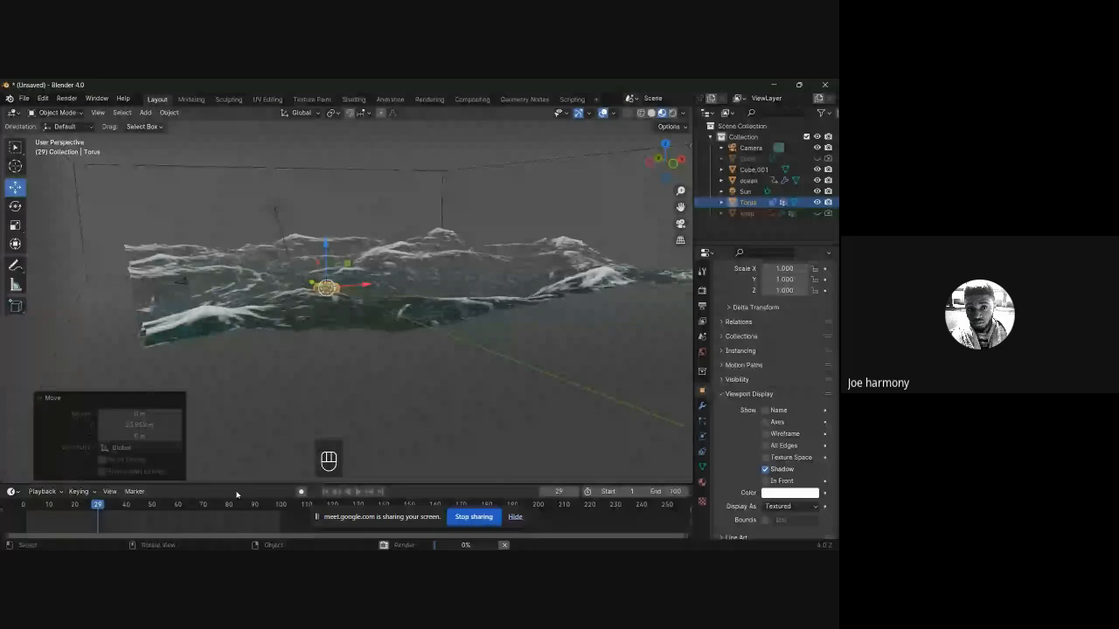
mouse_move(480, 537)
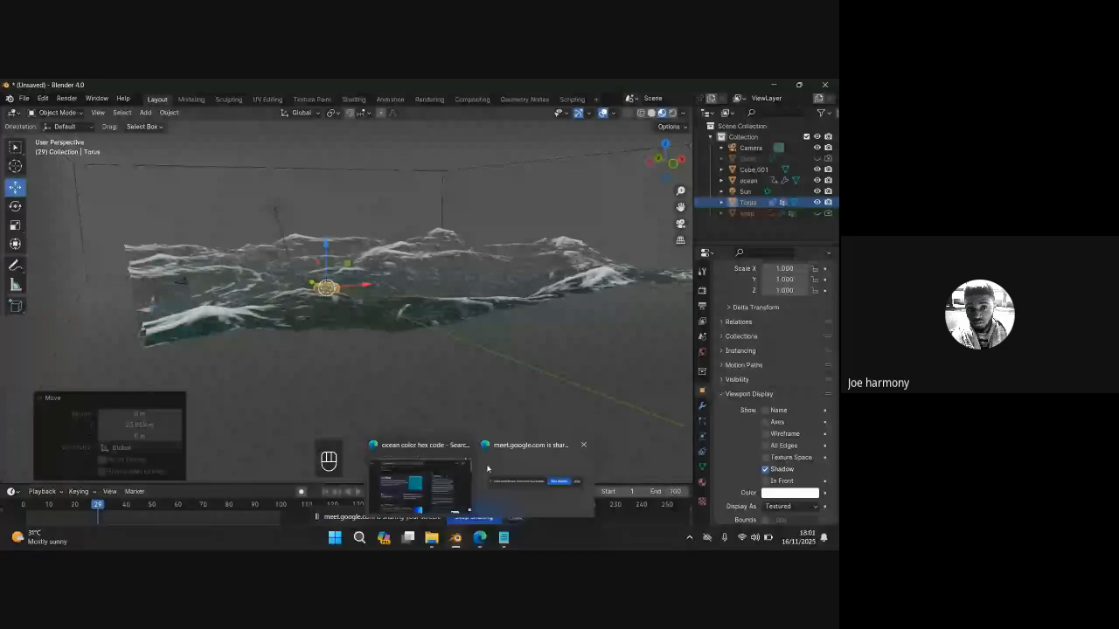
click(488, 469)
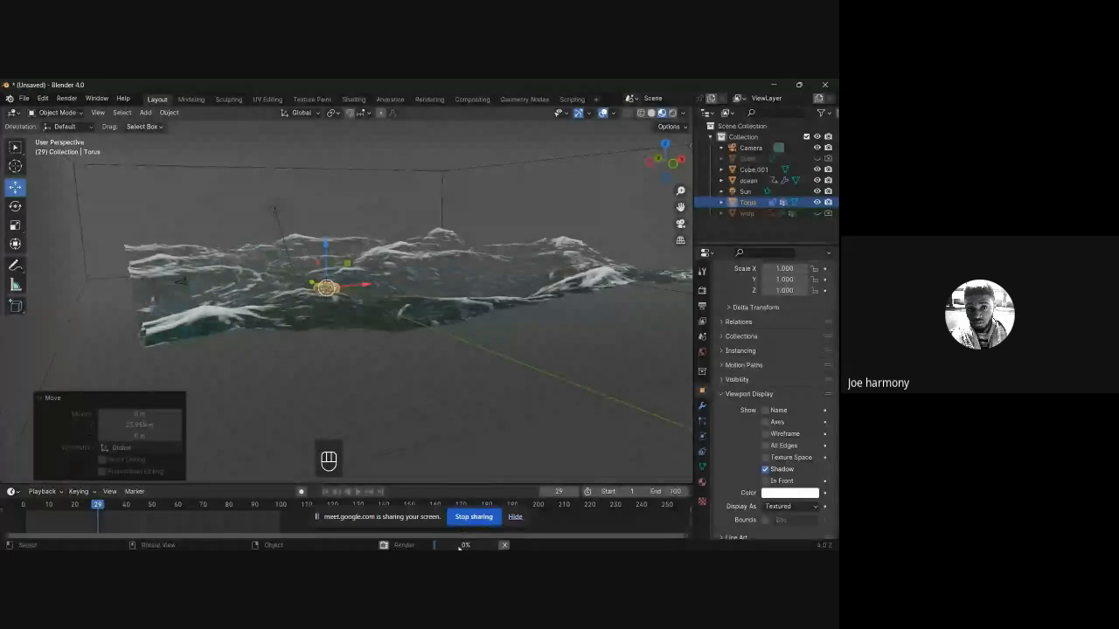
mouse_move(477, 540)
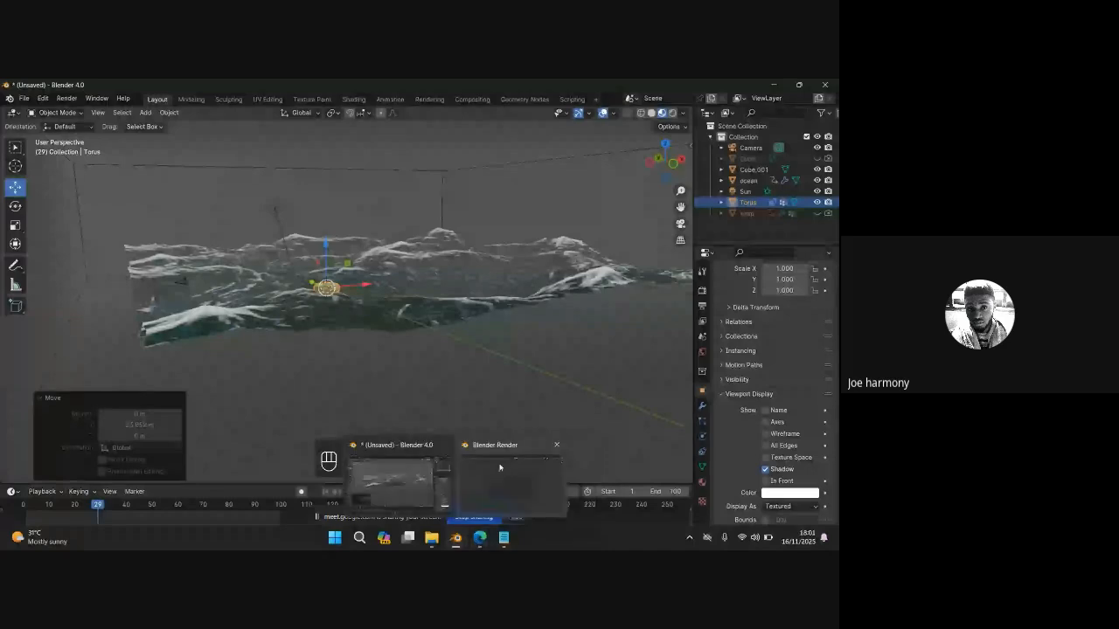
click(499, 468)
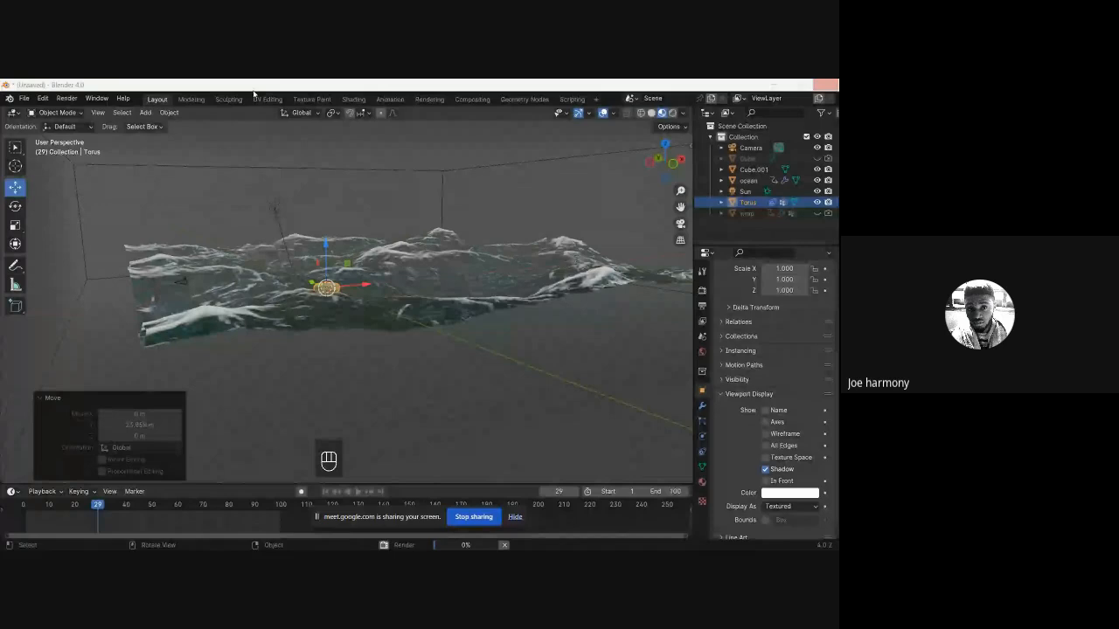
mouse_move(470, 532)
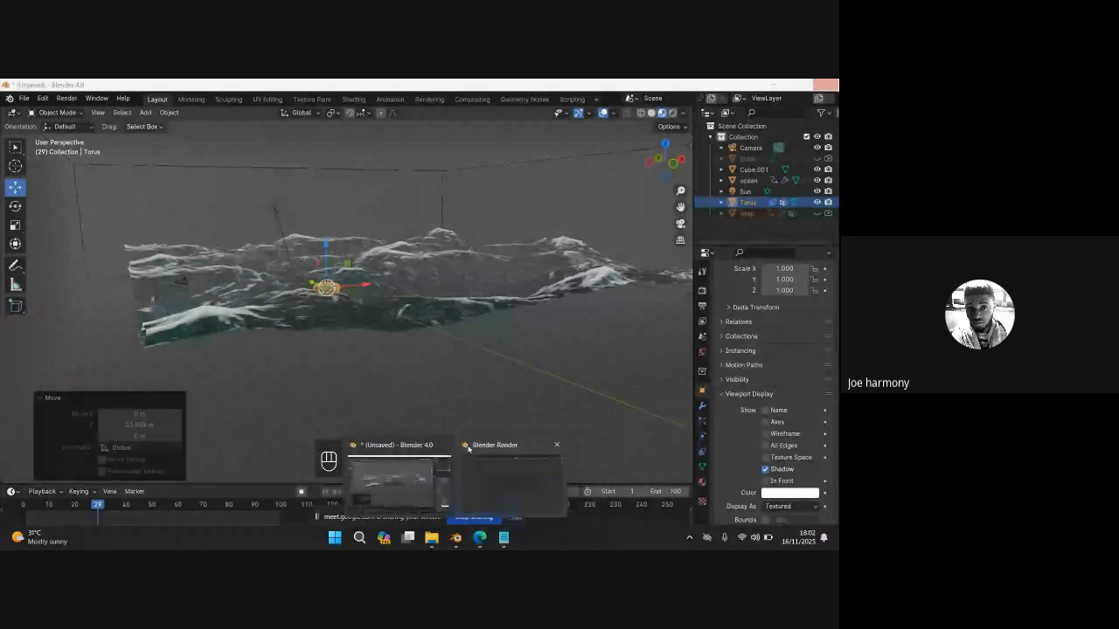
mouse_move(485, 446)
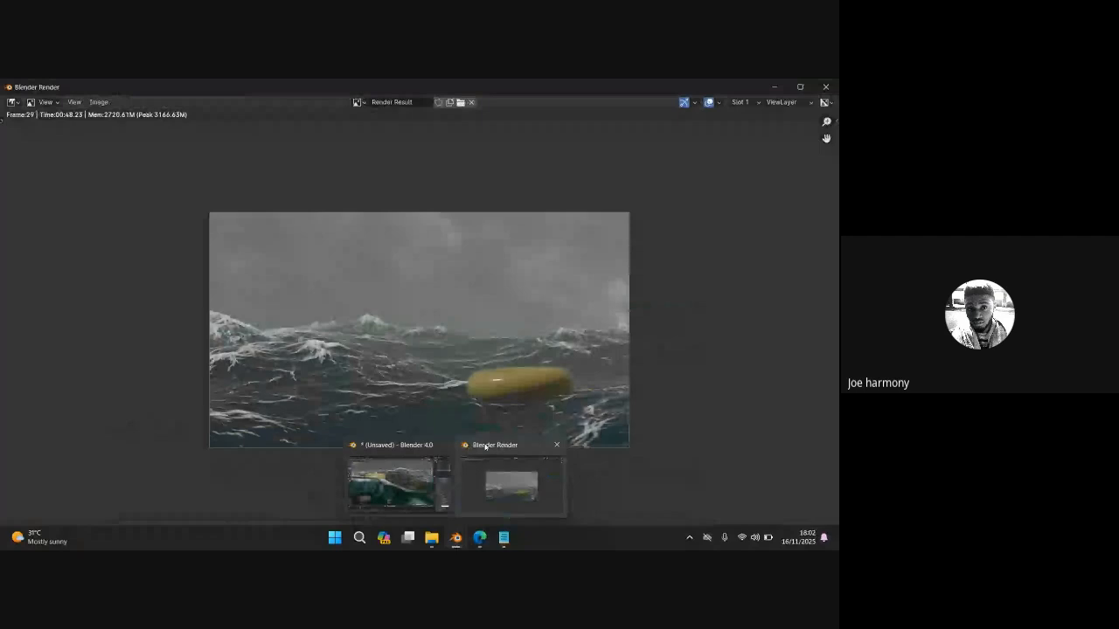
click(494, 447)
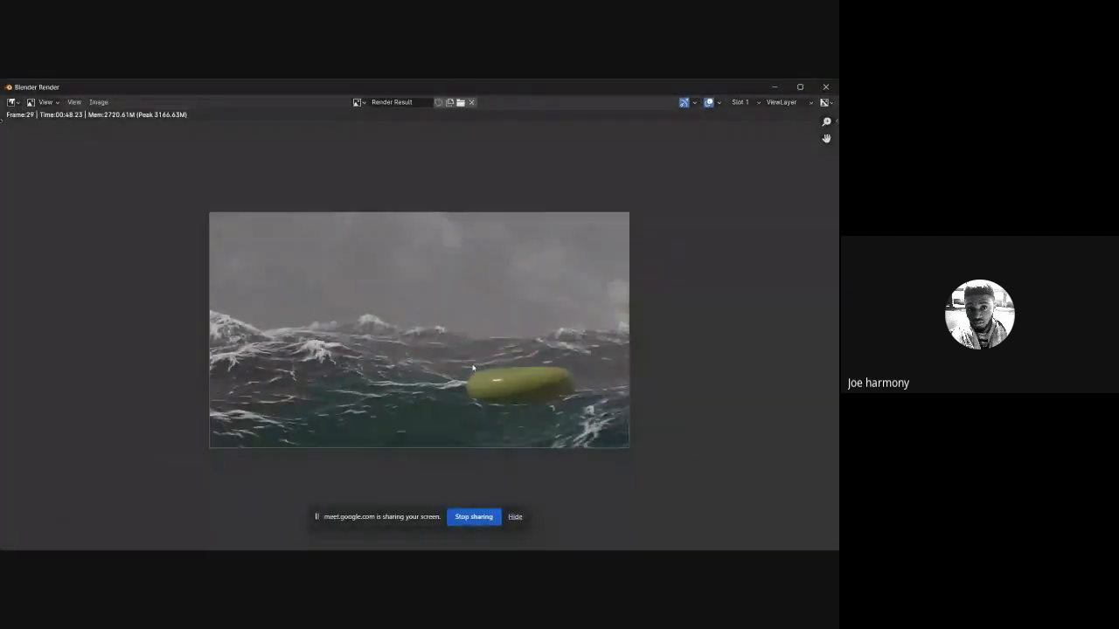
scroll(472, 368, up, 2)
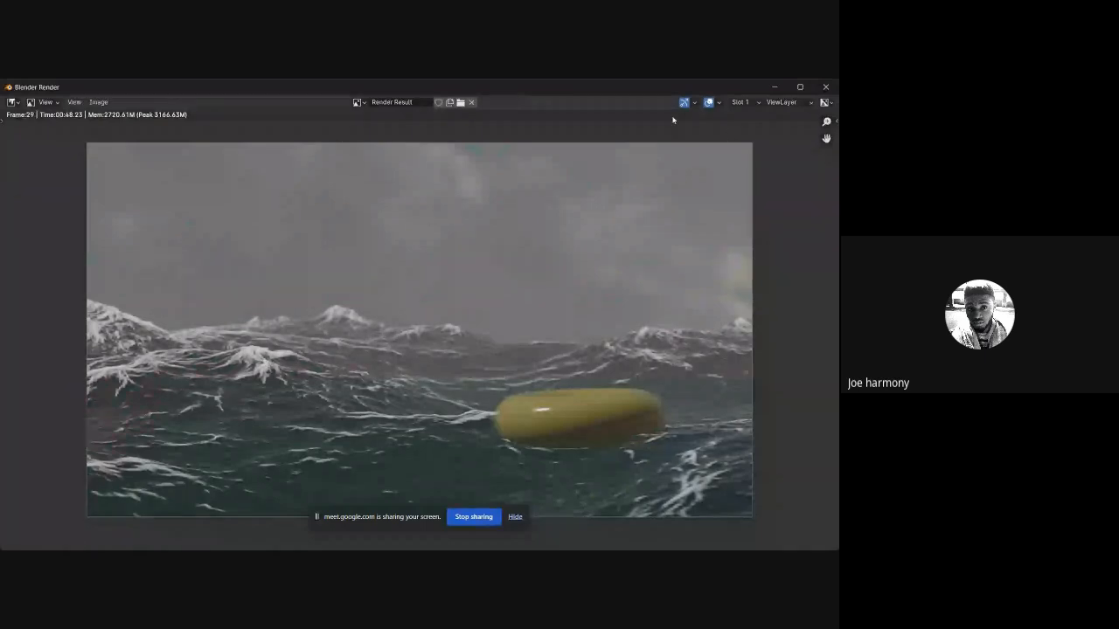
click(824, 87)
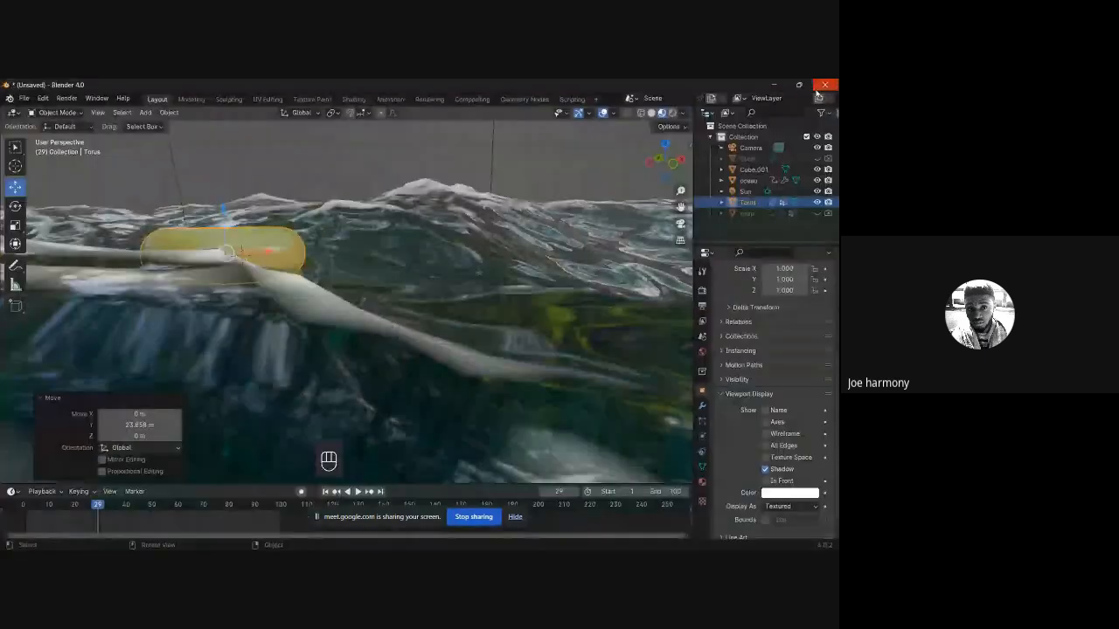
Step: Set the Layout viewport to solid shading and enable nodes in the Compositing workspace
click(651, 113)
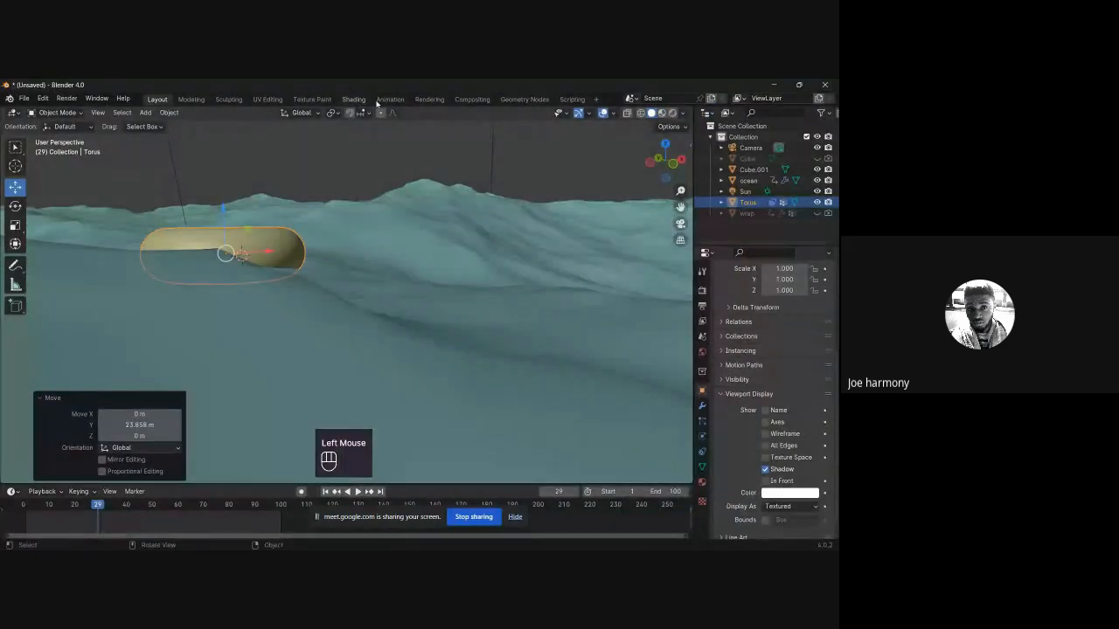
click(472, 99)
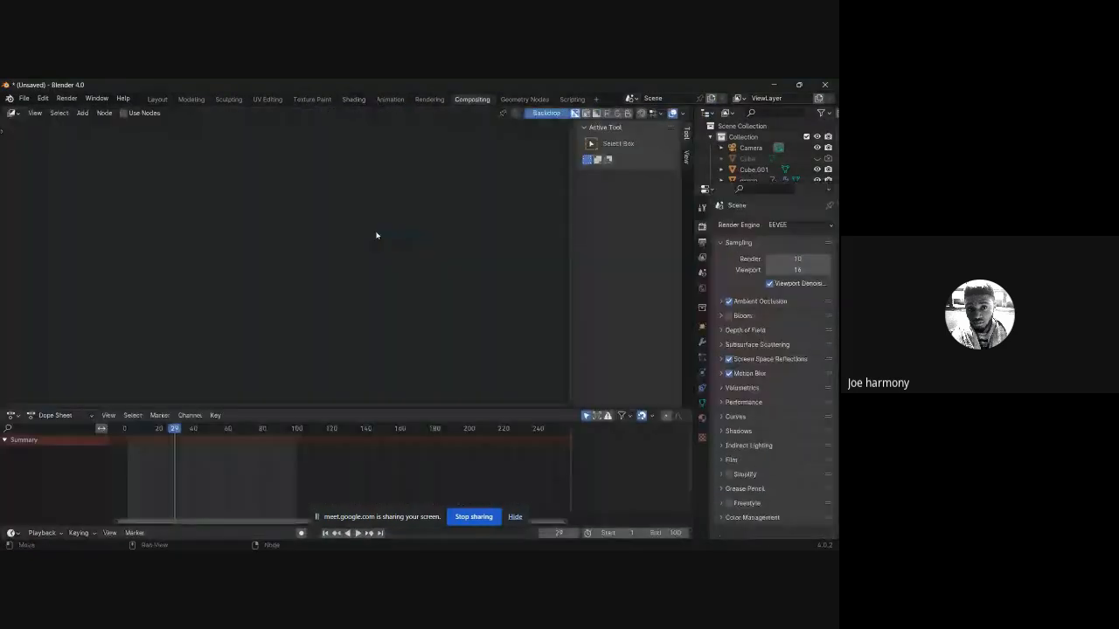
click(124, 113)
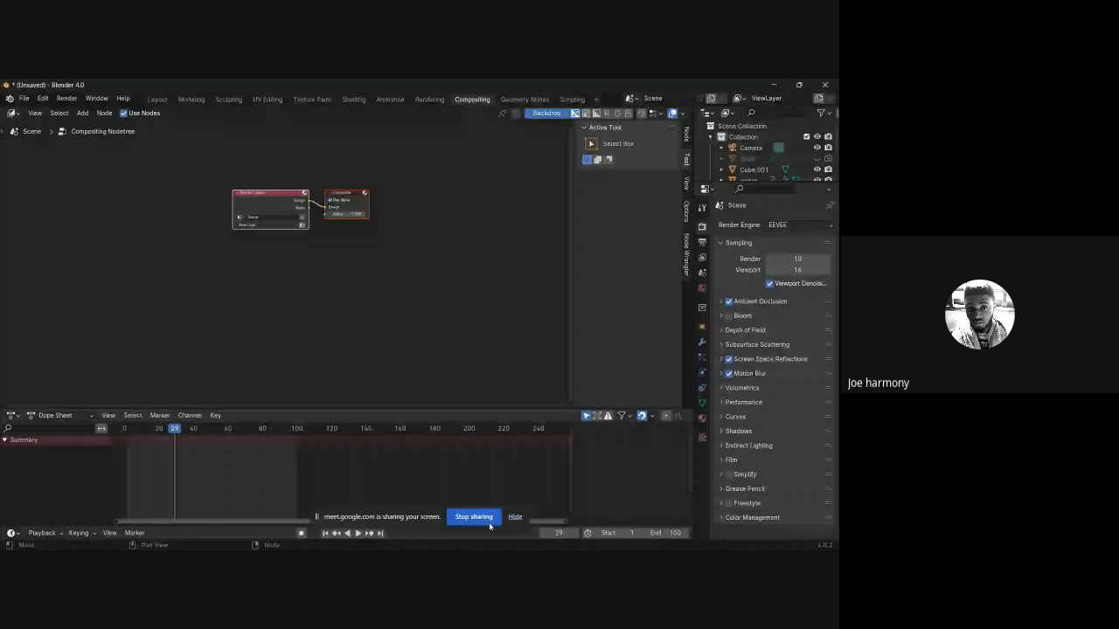
drag(359, 206, 336, 231)
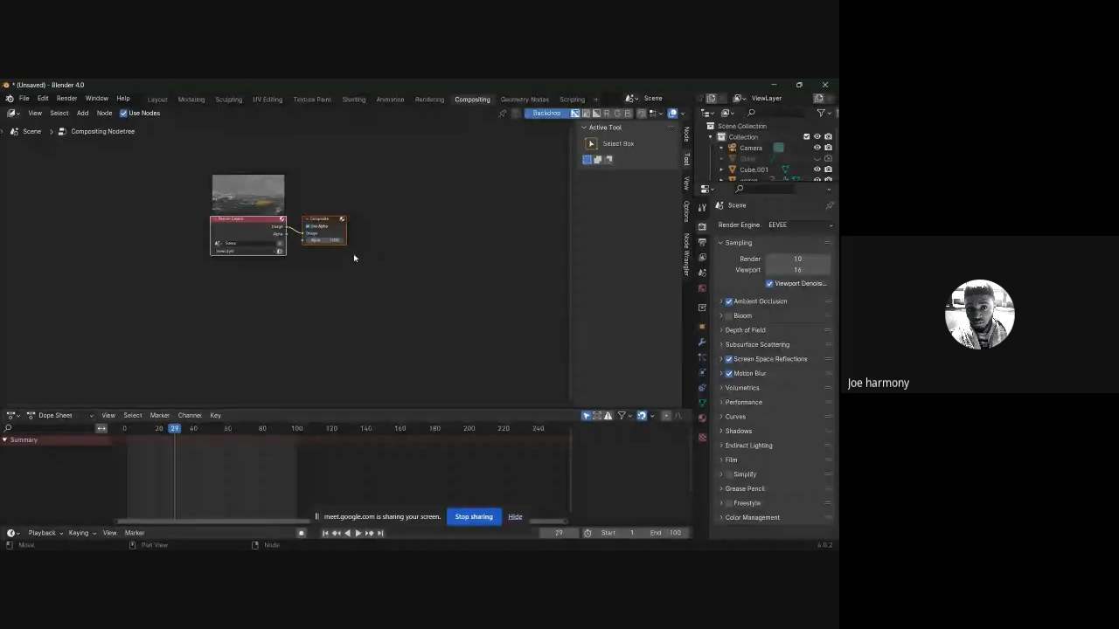
scroll(353, 254, up, 1)
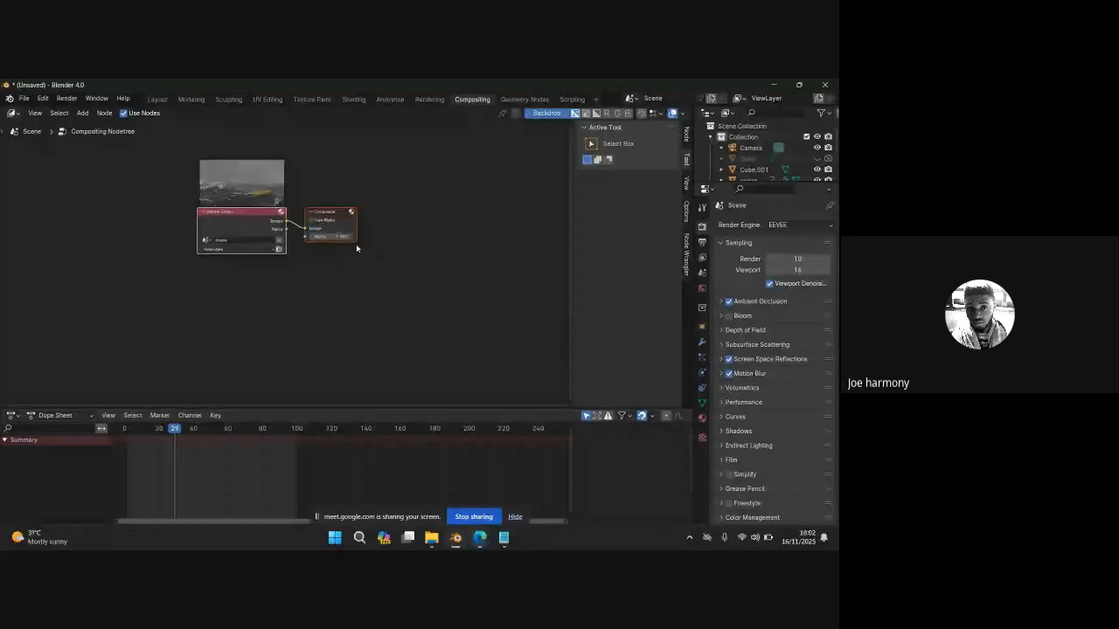
Step: Move the Composite node away from Render Layers and add a Viewer node below it
mouse_move(485, 540)
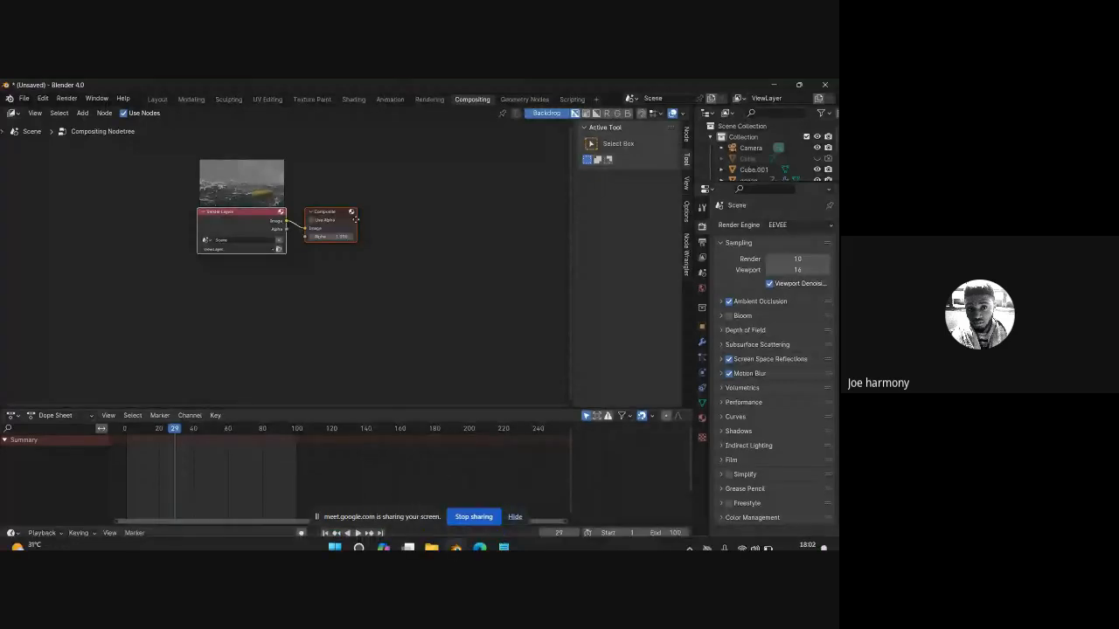
drag(354, 218, 487, 239)
key(shift+a)
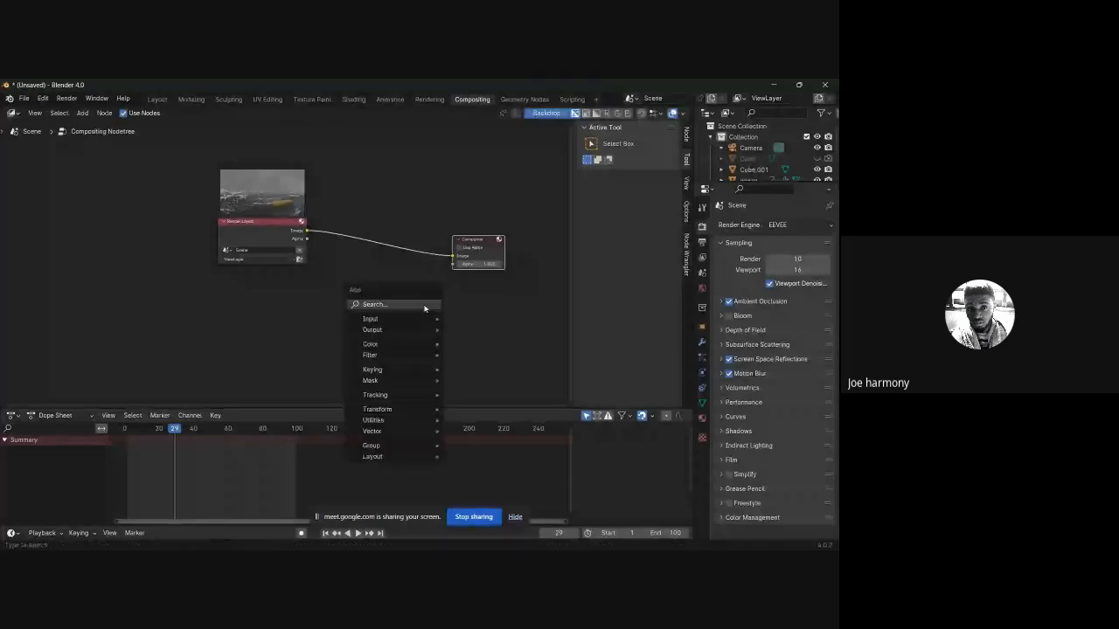
text(vie)
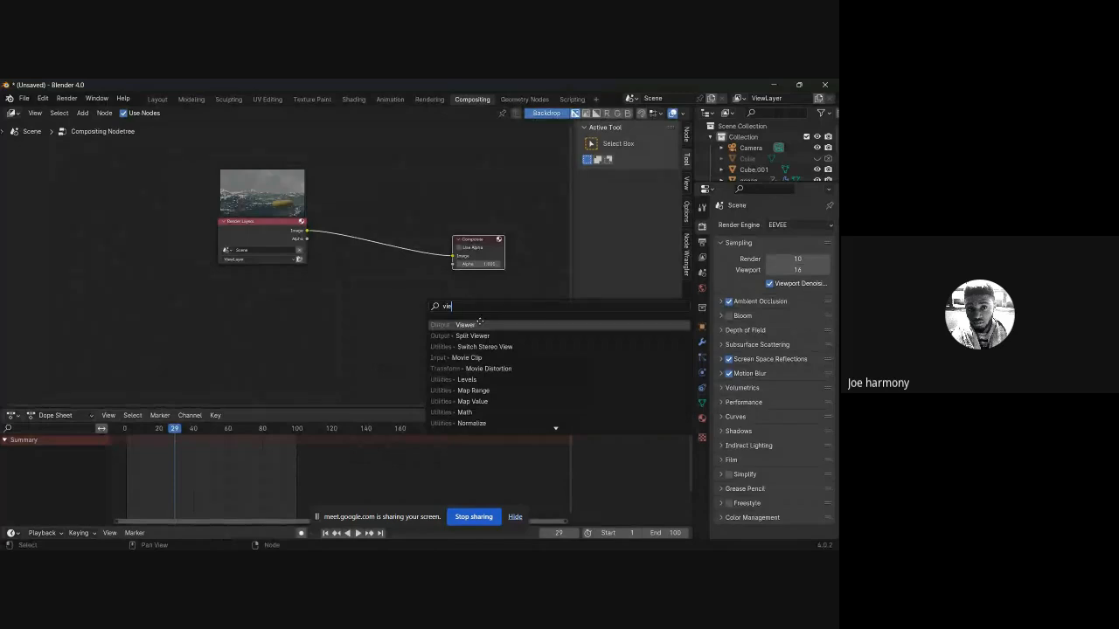
click(479, 325)
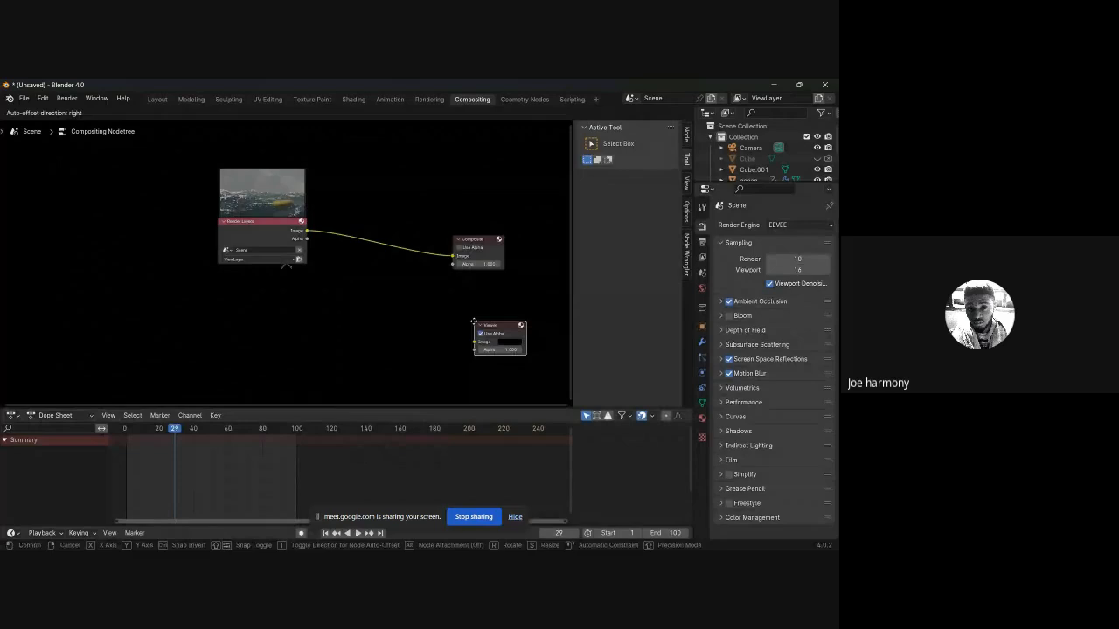
click(451, 297)
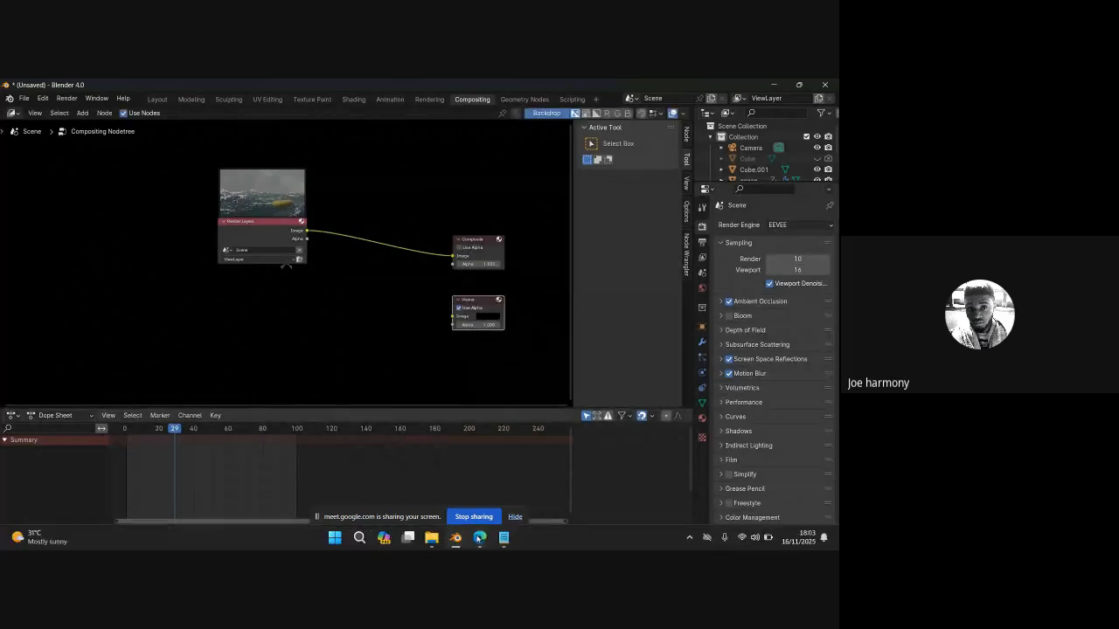
Step: Cut the existing link and connect the Render Layers image output to both the Viewer and Composite nodes
mouse_move(456, 537)
ctrl+right_drag(422, 227, 434, 301)
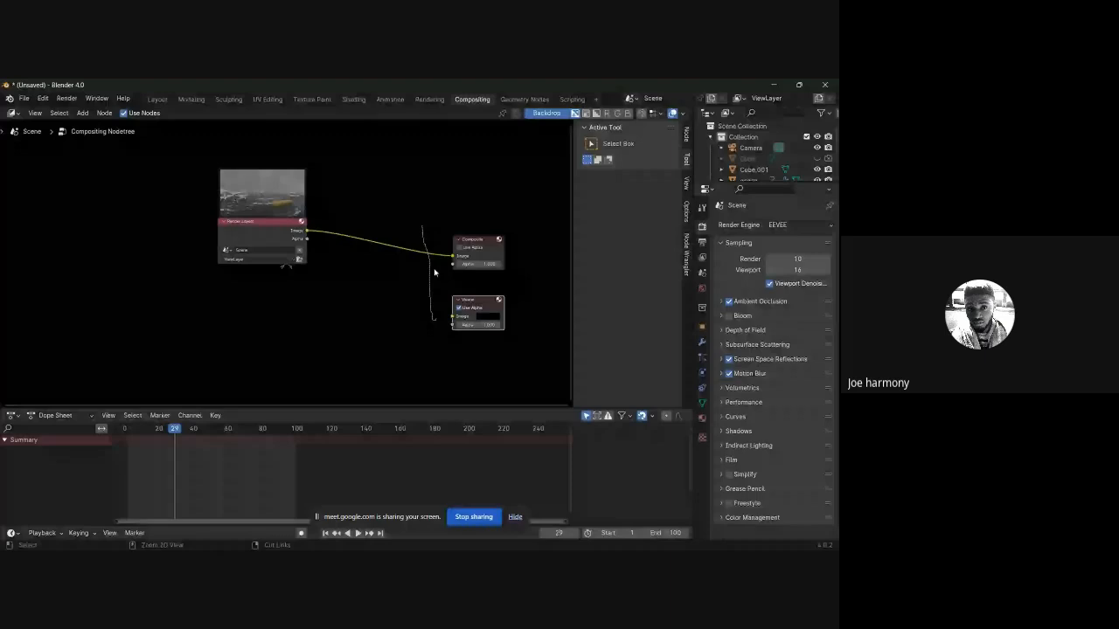
ctrl+right_drag(435, 273, 434, 273)
drag(307, 230, 452, 316)
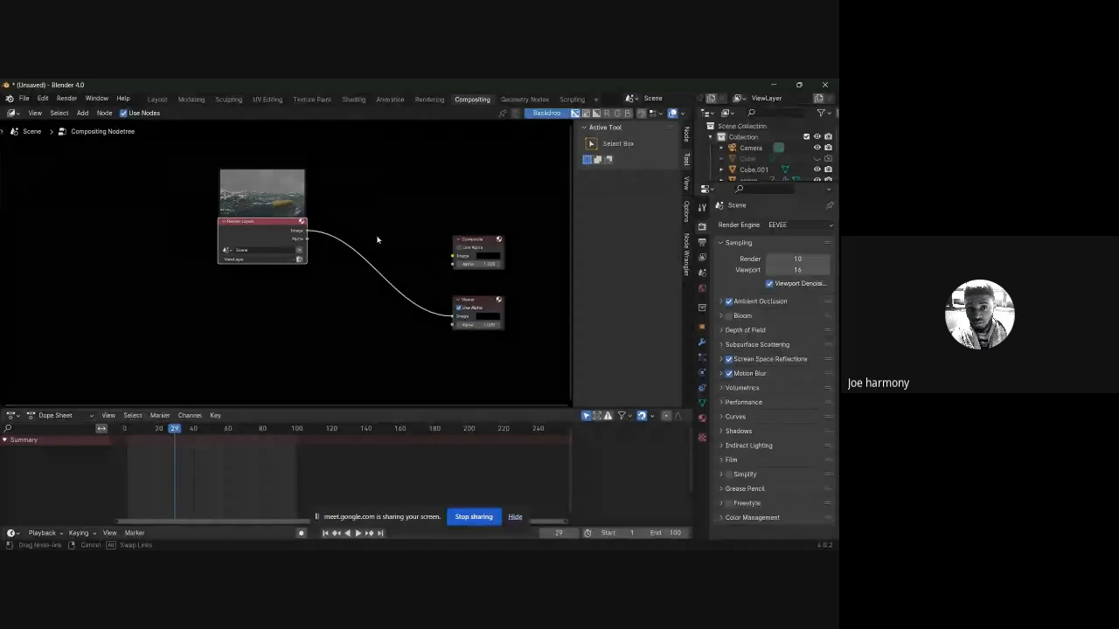
drag(415, 251, 441, 256)
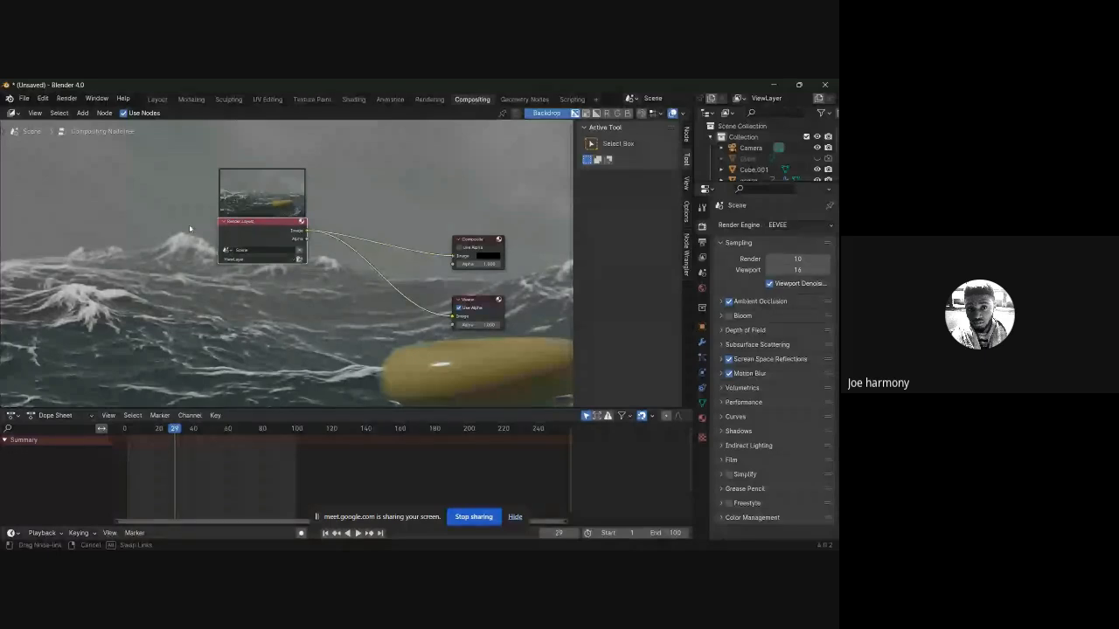
Step: Move the Render Layers node farther away from the Composite and Viewer nodes
key(g)
click(38, 236)
scroll(371, 256, down, 1)
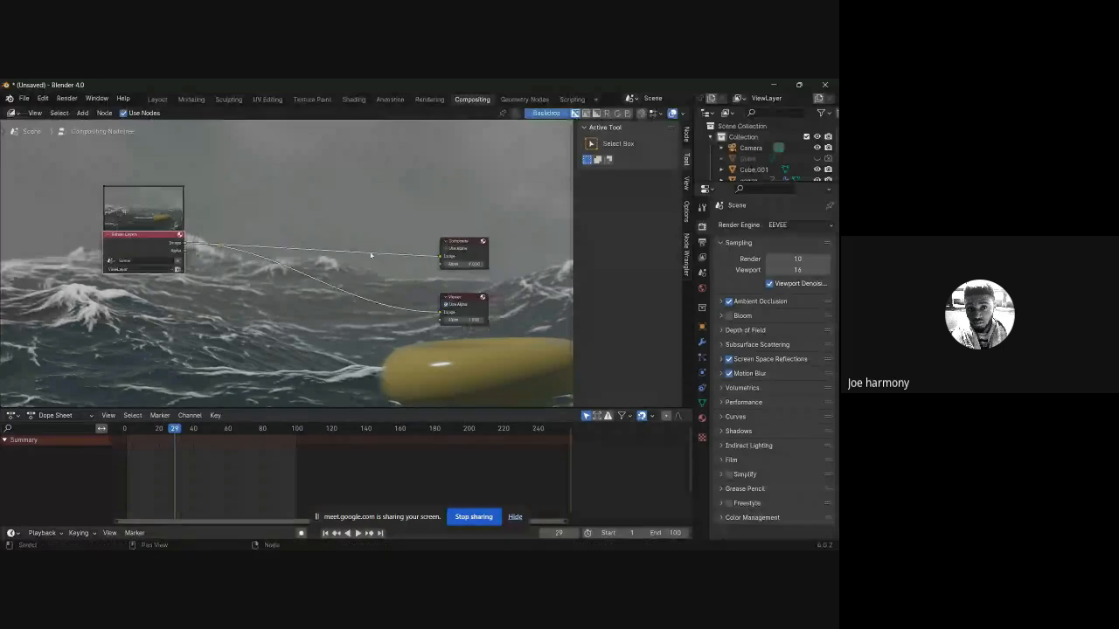
Step: Scale the compositor backdrop so the whole rendered image fits behind the nodes
key(v)
key(v)
key(v)
key(v)
key(v)
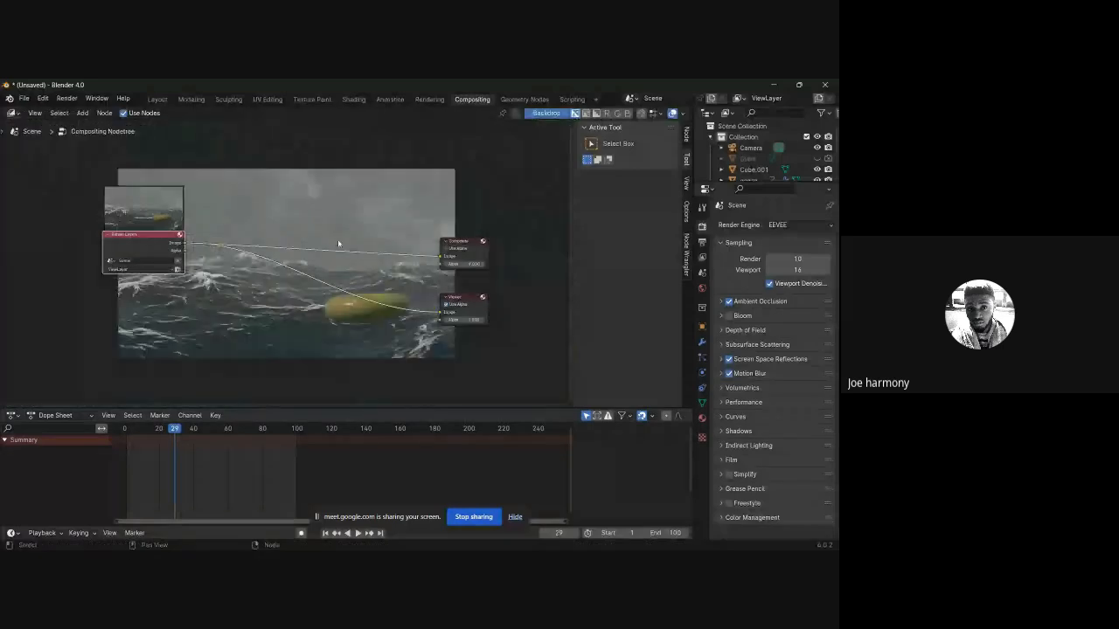
key(v)
key(v)
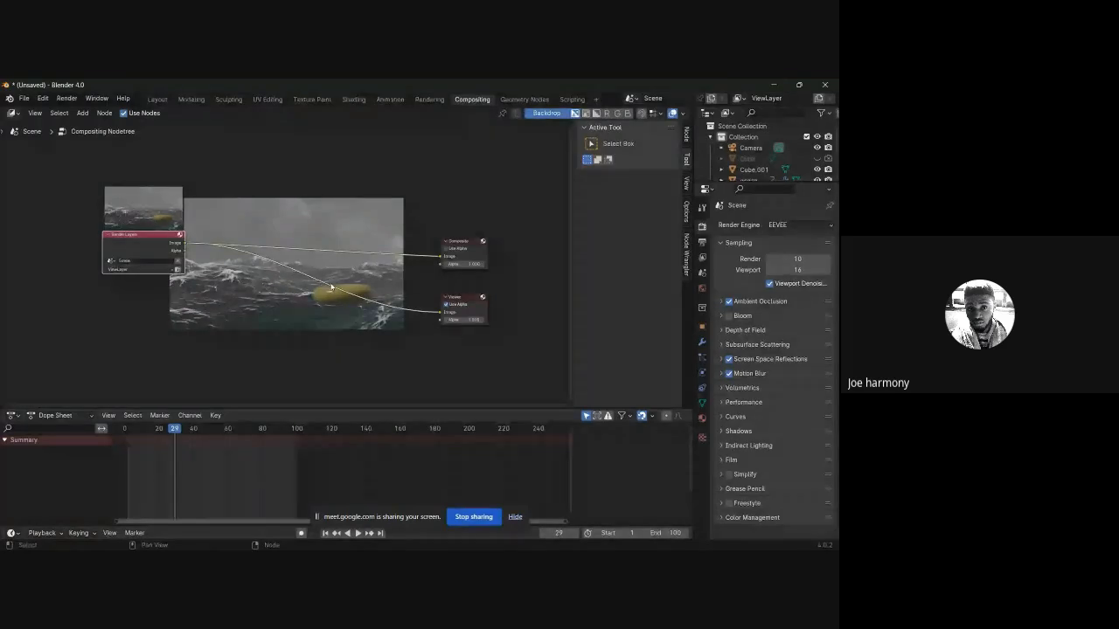
key(alt+v)
key(alt+v)
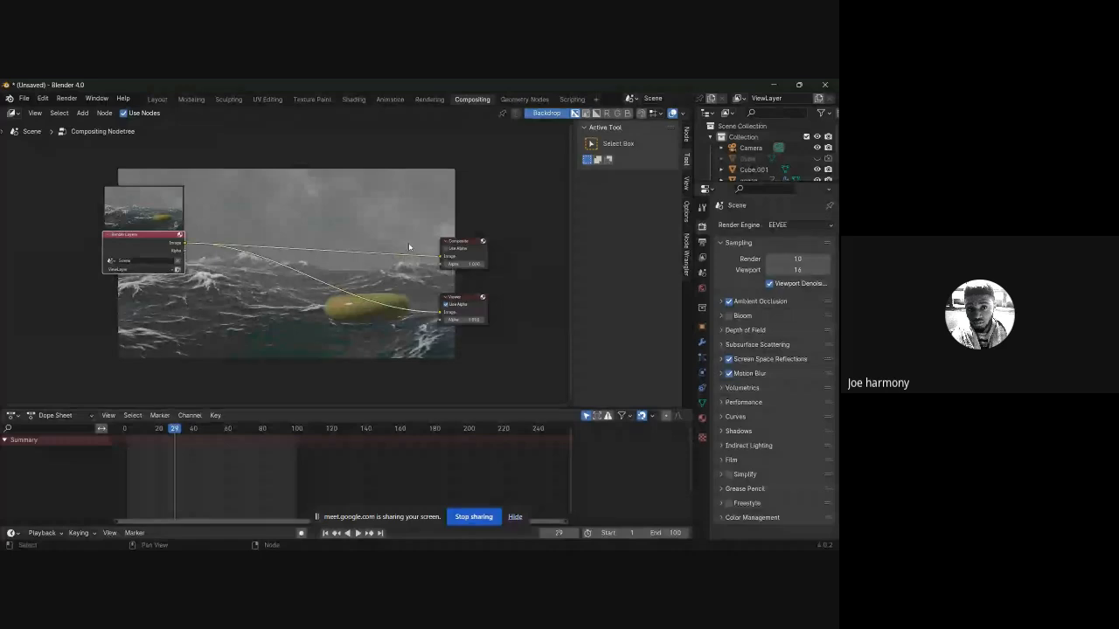
Step: Cut the links running from Render Layers to the Composite and Viewer nodes
alt+right_drag(415, 253, 424, 340)
ctrl+right_drag(406, 250, 425, 256)
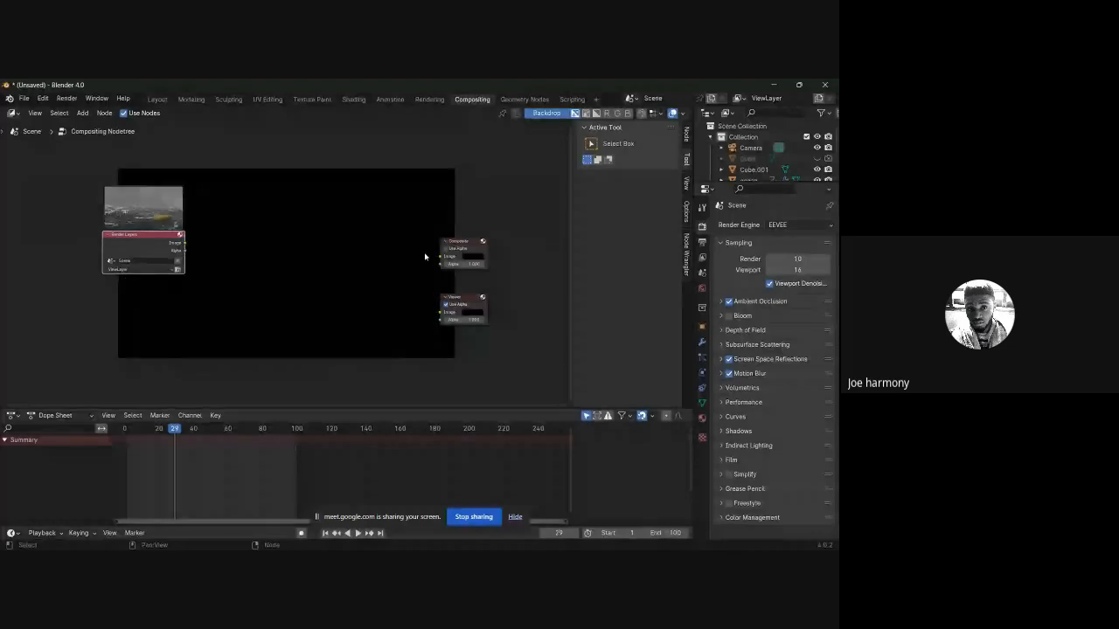
Step: Try linking the Render Layers image output to Composite and branching that link to the Viewer node
drag(184, 243, 441, 260)
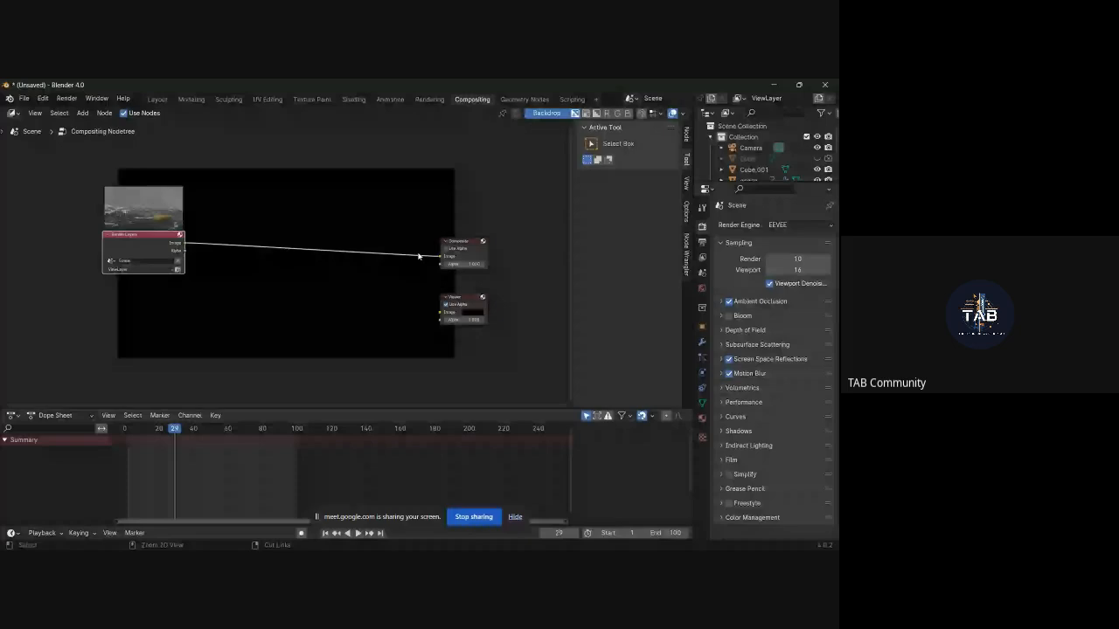
drag(418, 256, 441, 312)
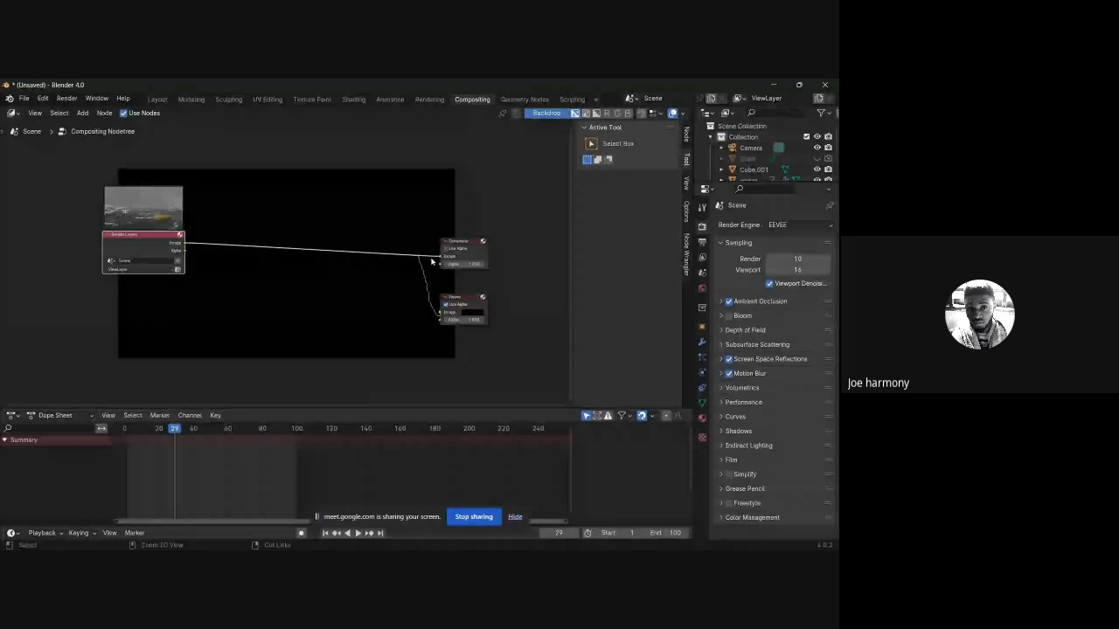
ctrl+right_drag(438, 260, 433, 248)
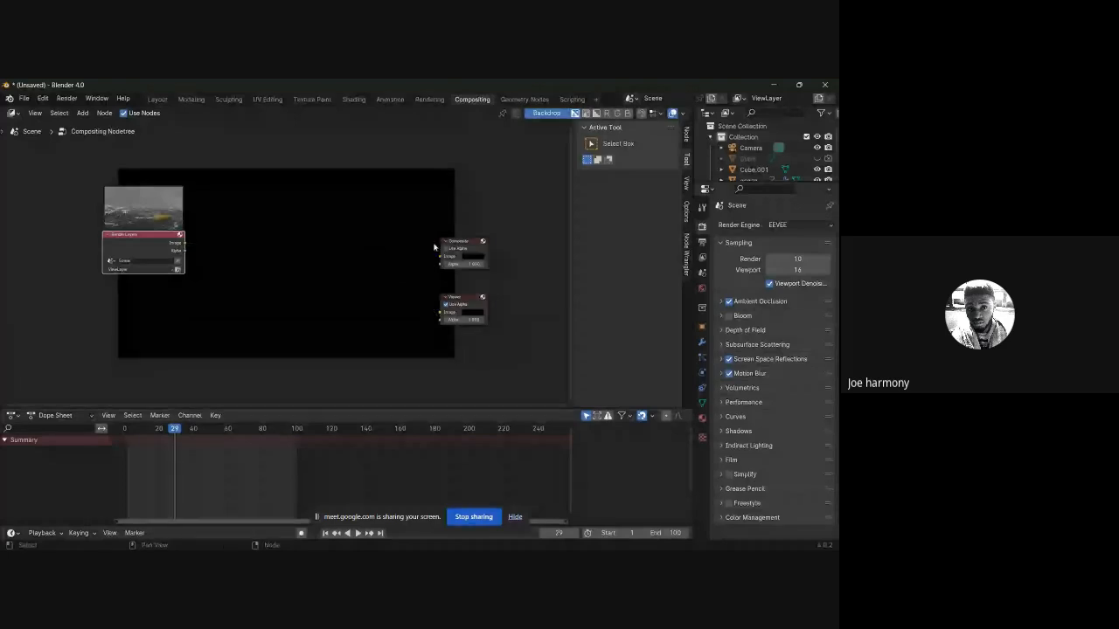
drag(182, 242, 440, 256)
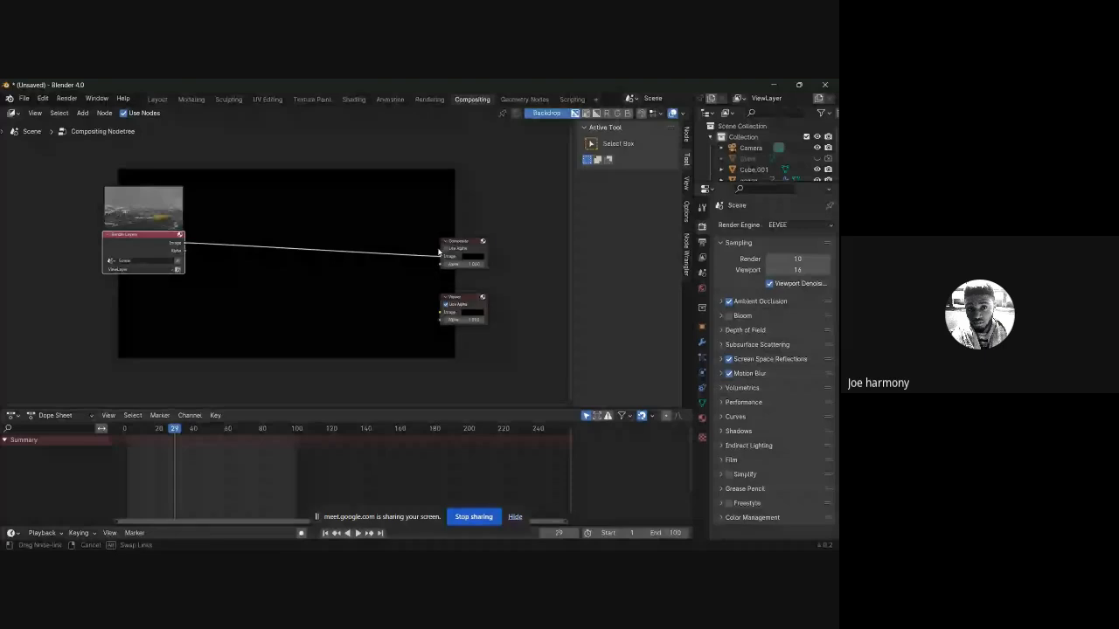
drag(439, 252, 439, 253)
alt+right_drag(419, 252, 440, 315)
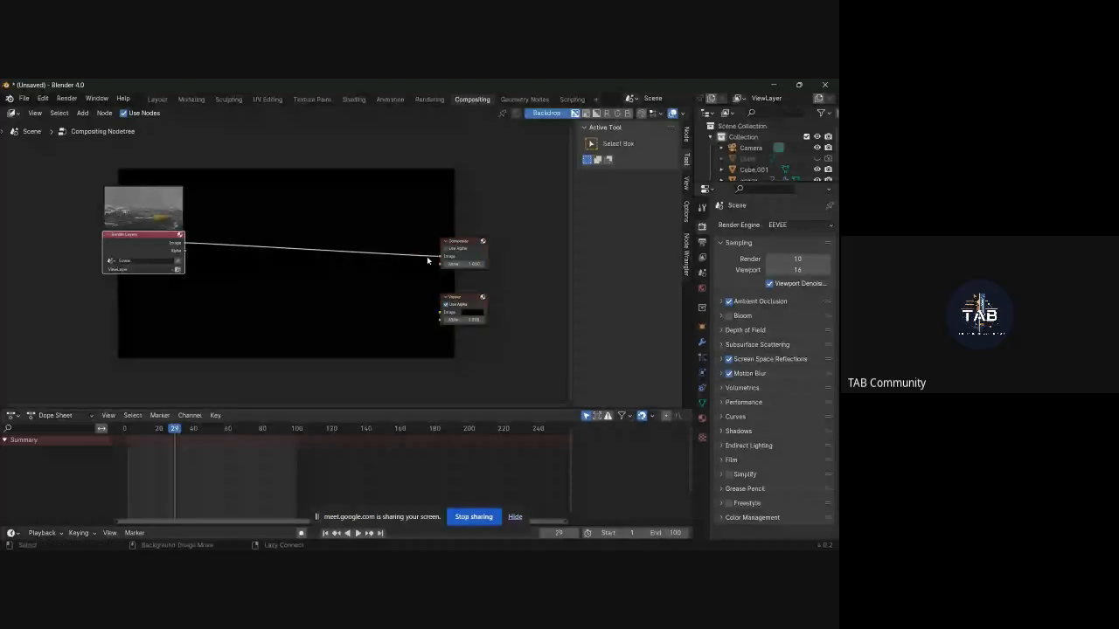
alt+right_drag(427, 260, 441, 316)
Step: Lower the Render Layers node and link its Image output to the Viewer node
alt+drag(169, 191, 183, 249)
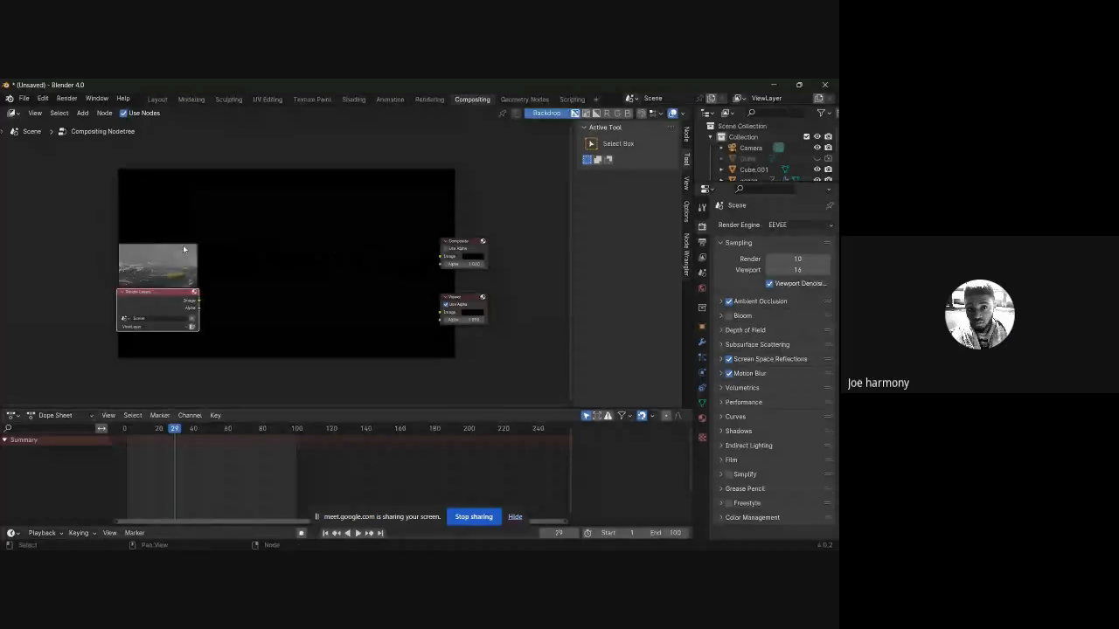
drag(205, 299, 436, 314)
Step: Insert a Lens Distortion node after Render Layers and connect its image output to both the Viewer and Composite nodes
drag(200, 300, 368, 305)
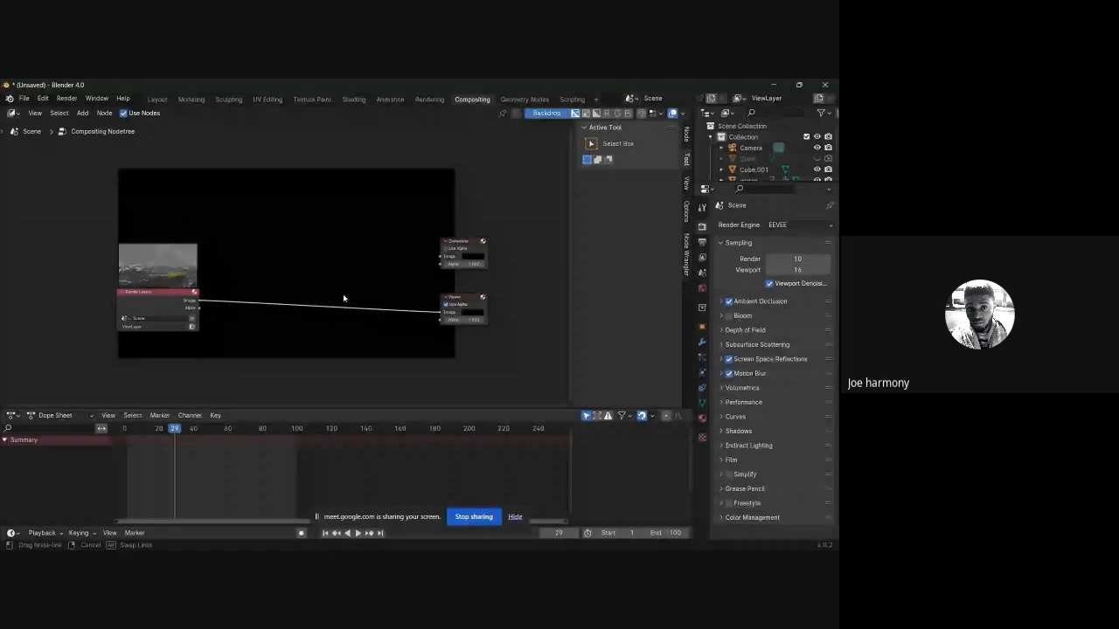
key(shift+a)
text(le)
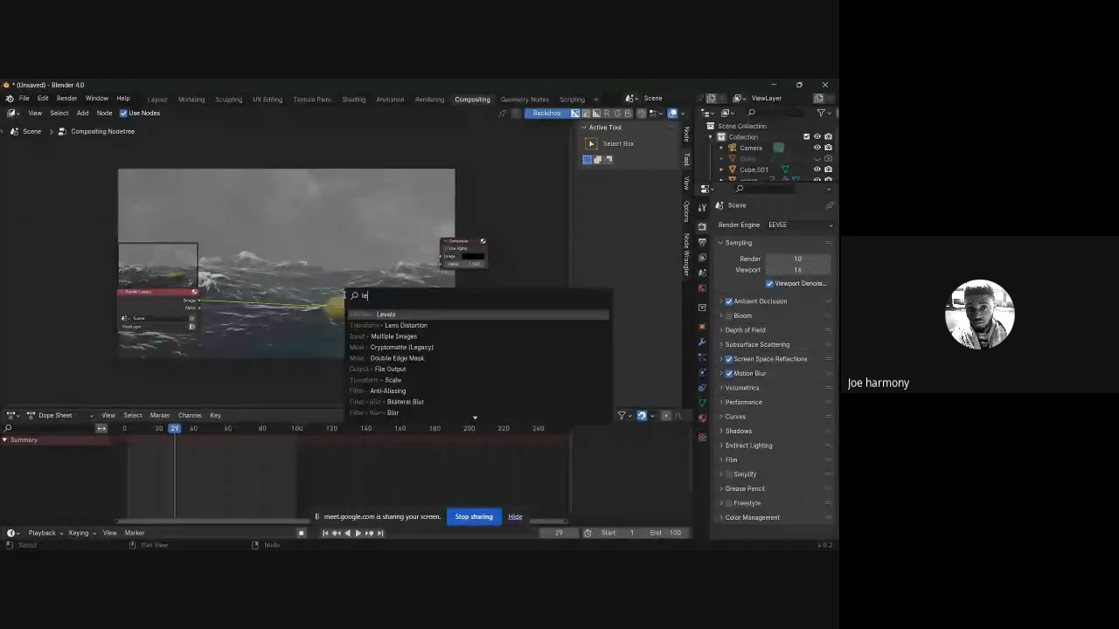
text(n)
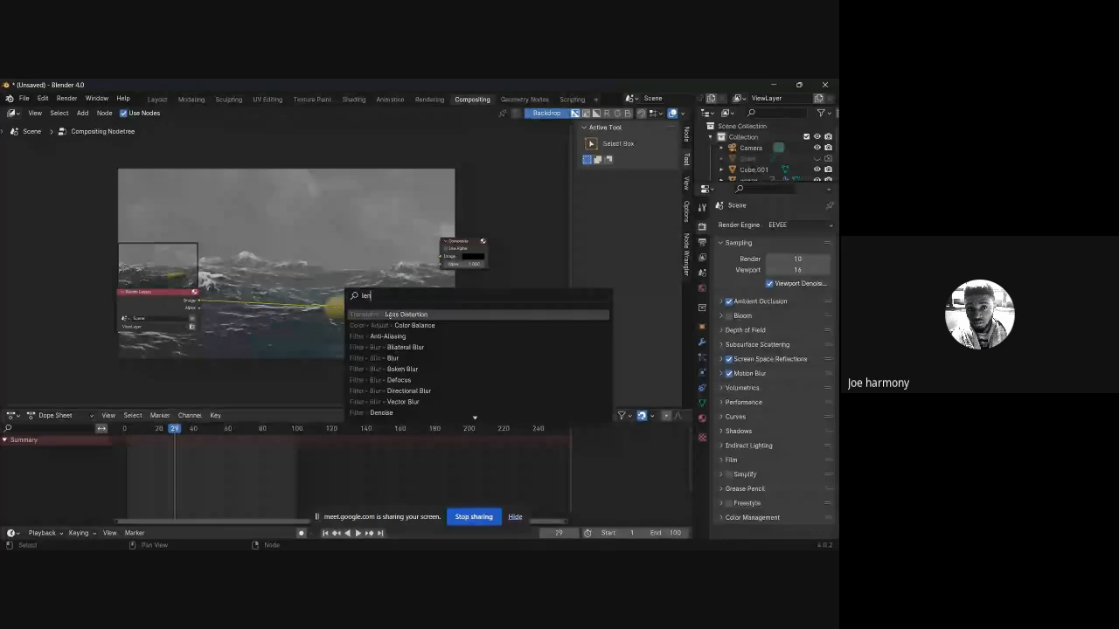
click(388, 315)
click(398, 316)
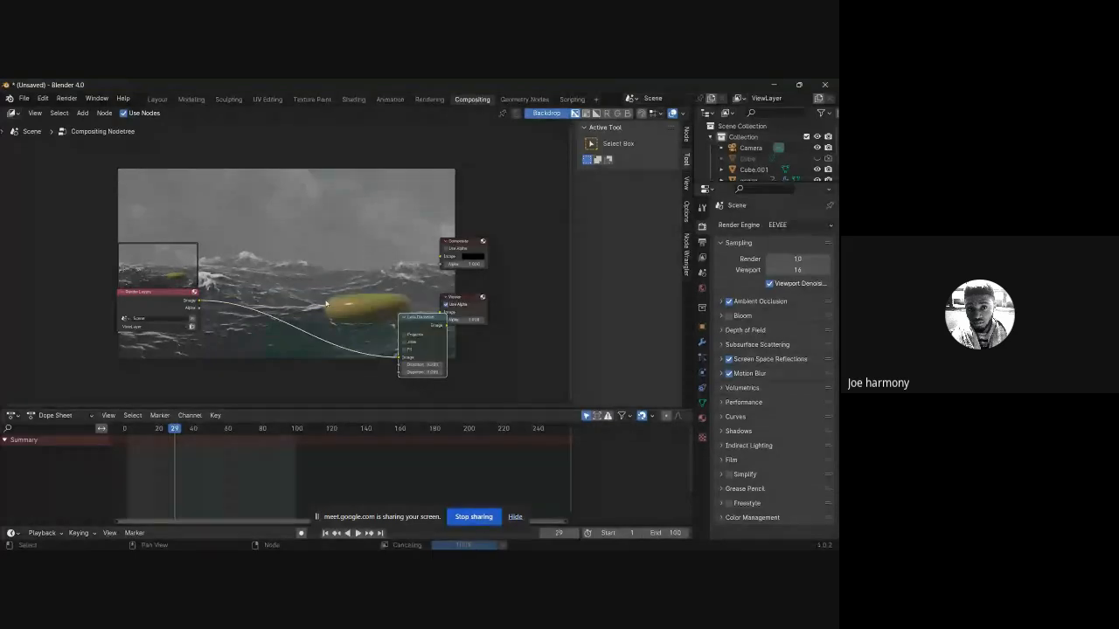
drag(429, 318, 441, 256)
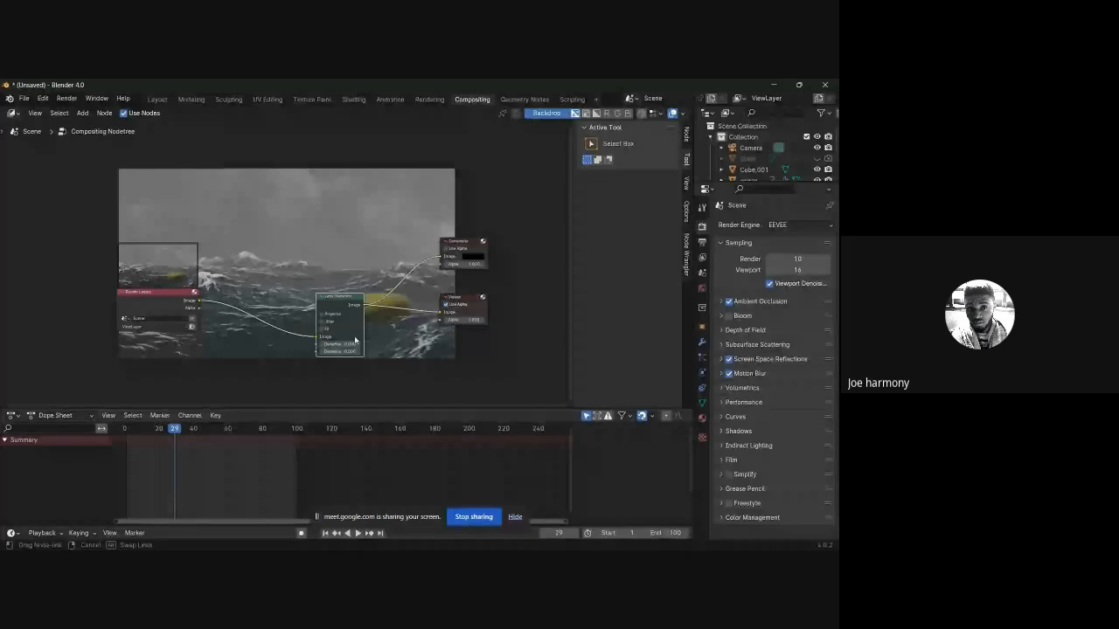
Step: Set the Lens Distortion node's Distortion to 0.02 and its Dispersion to 0.02
drag(355, 340, 354, 340)
scroll(355, 340, up, 1)
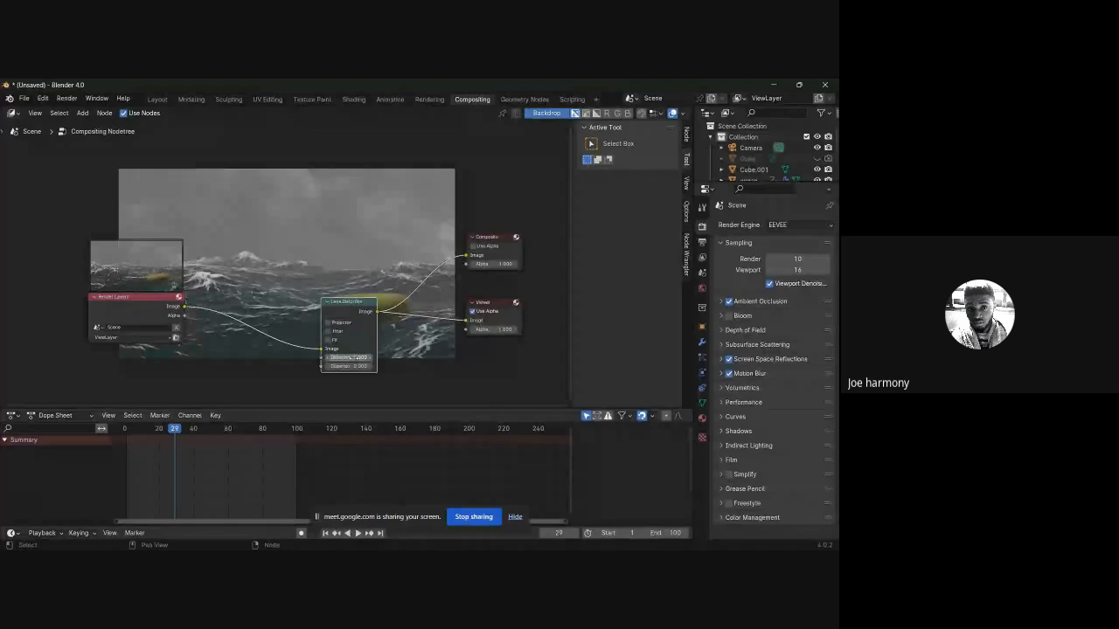
click(353, 357)
key(BackSpace)
text(0.2)
key(Return)
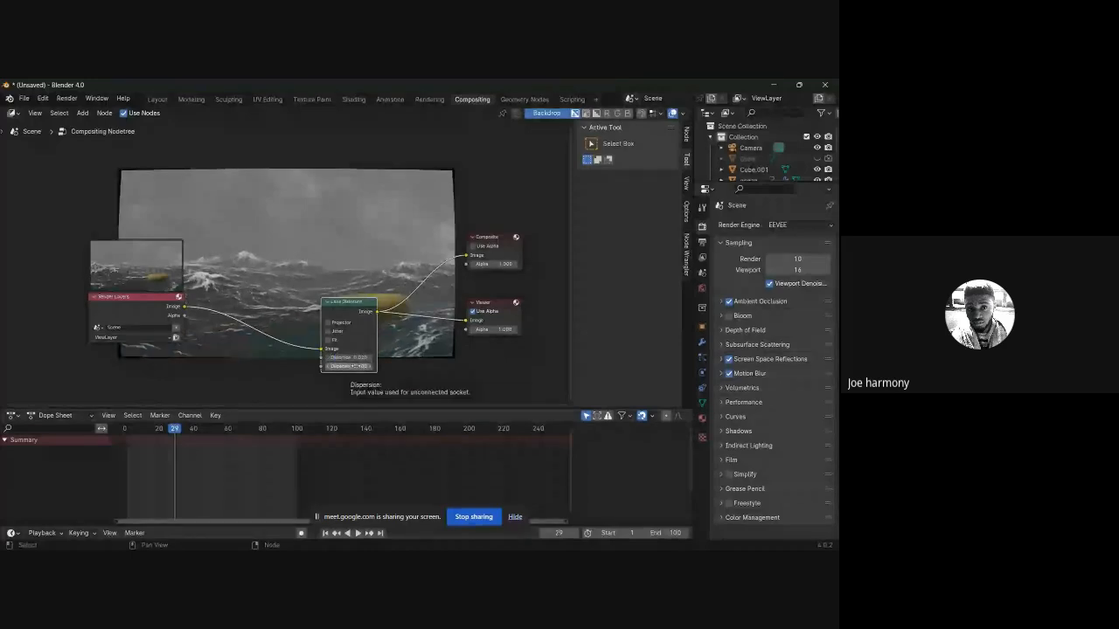
click(356, 366)
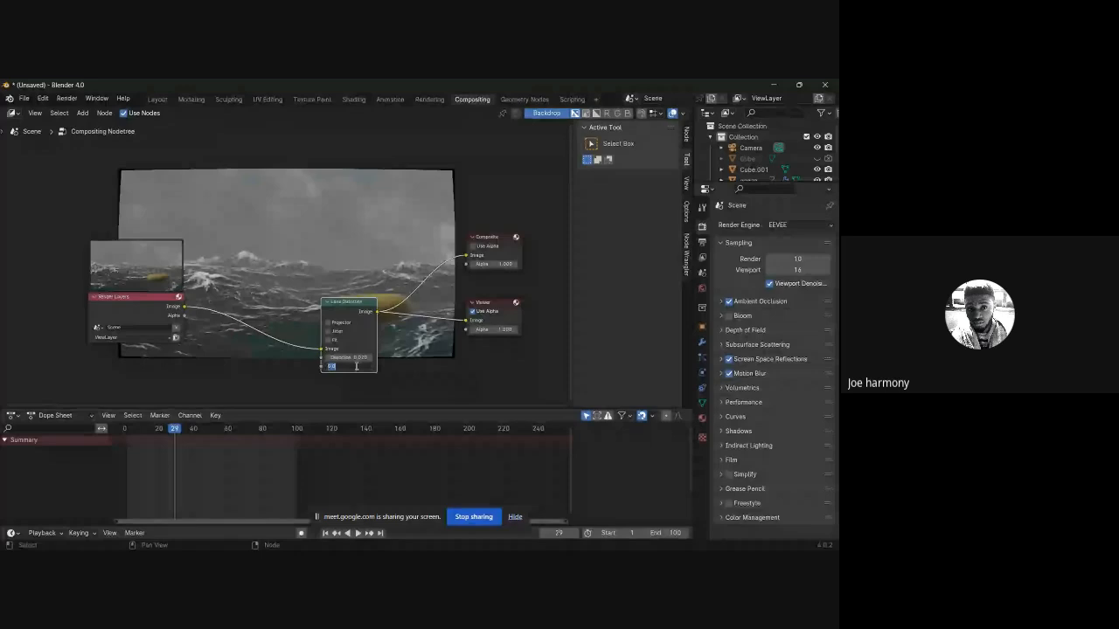
text(.02)
key(Return)
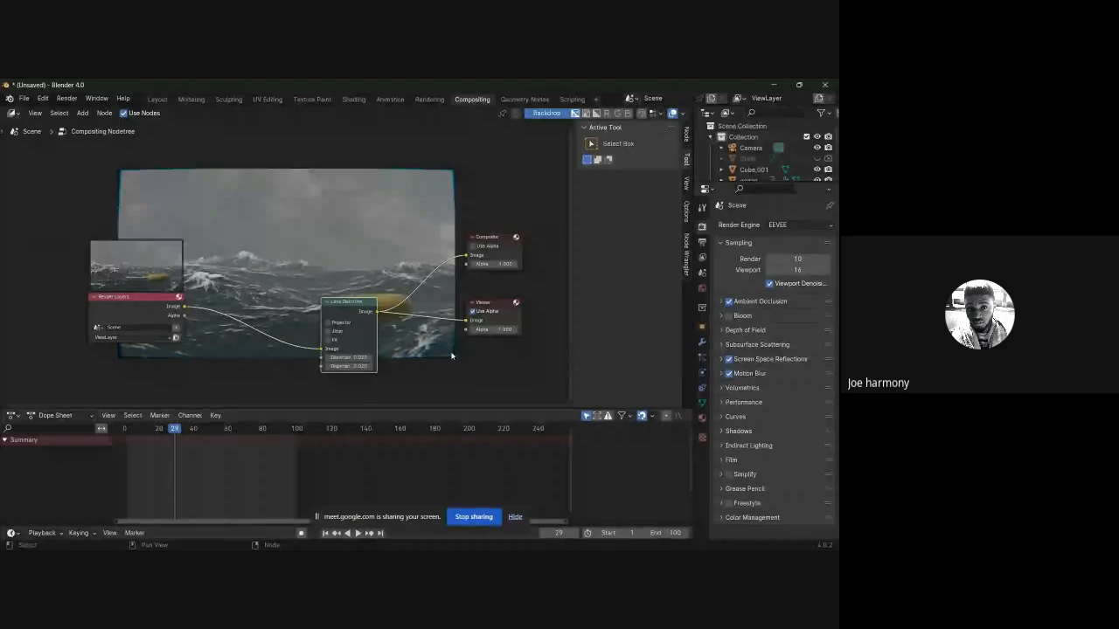
Step: Enlarge the compositor backdrop to examine the lens distortion and colour dispersion on the rendered ocean and torus
scroll(453, 351, up, 1)
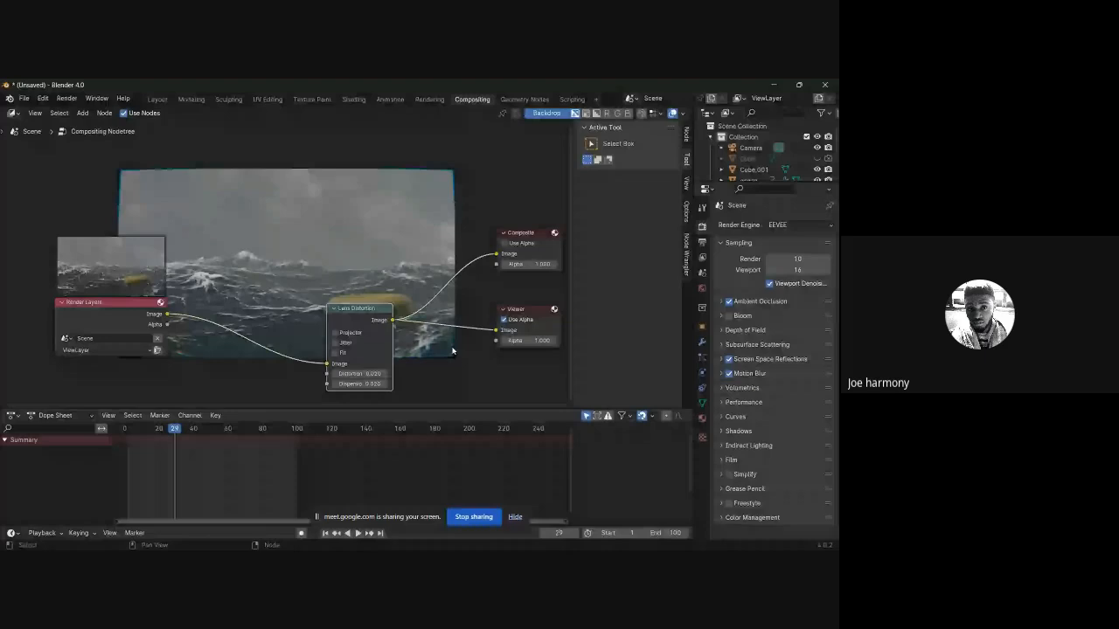
key(v)
key(v)
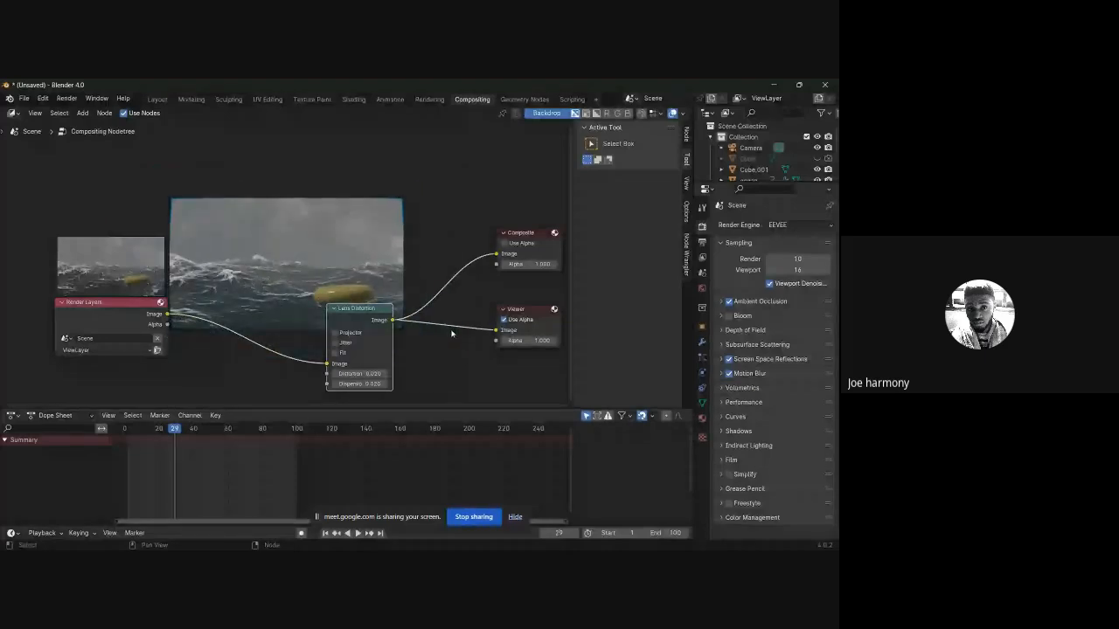
key(alt+v)
key(alt+v)
key(alt+v)
key(alt+v)
key(alt+v)
scroll(452, 333, up, 1)
middle_drag(489, 362, 430, 290)
right_click(430, 289)
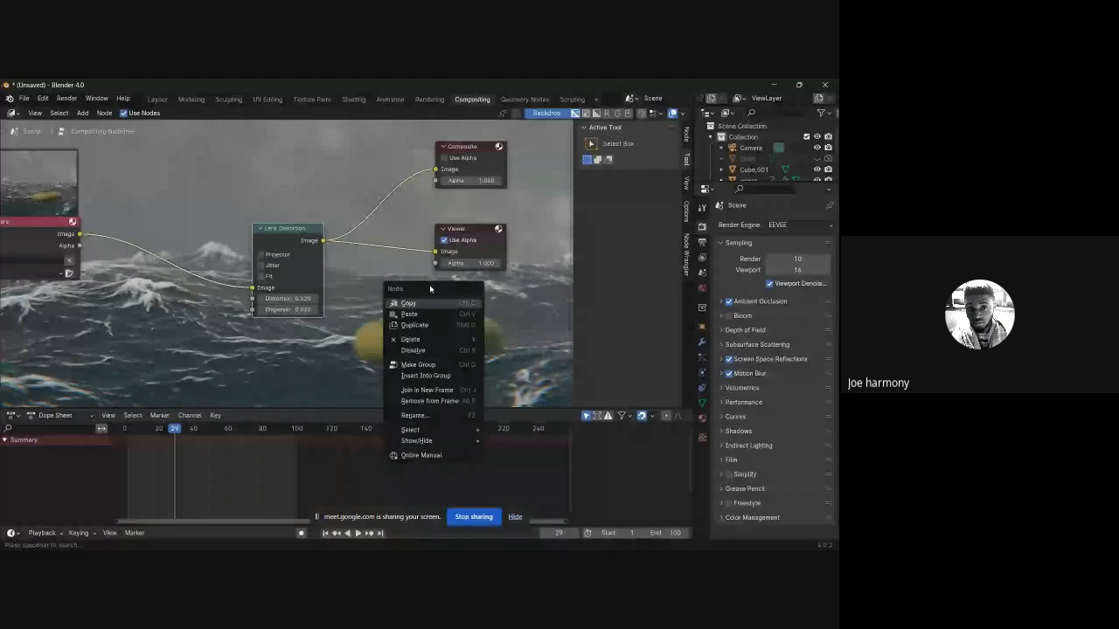
scroll(516, 329, down, 1)
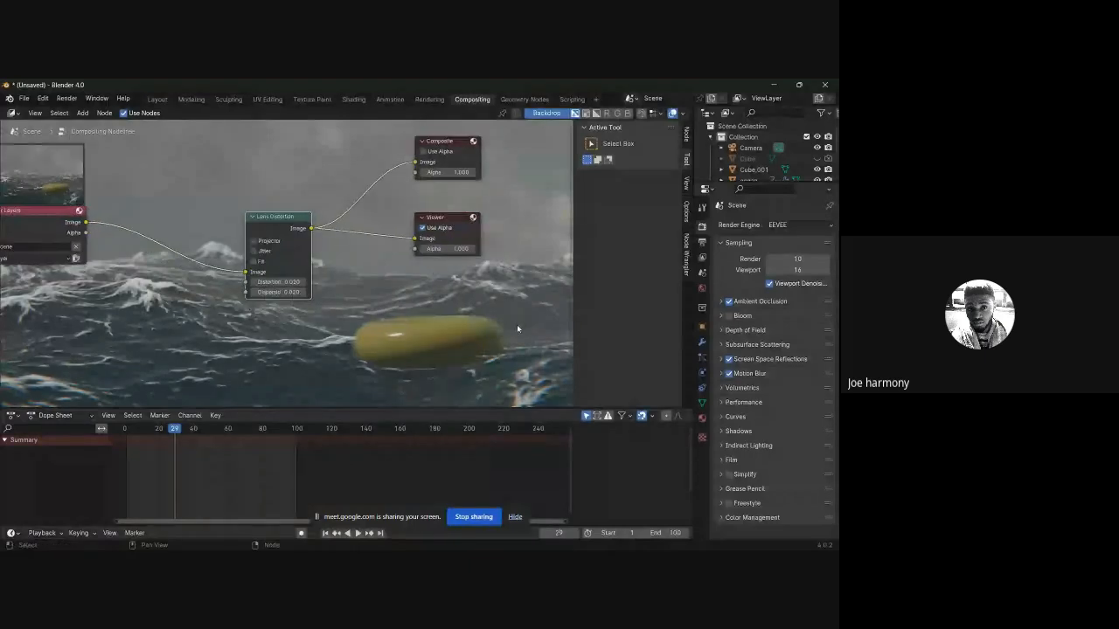
Step: Shrink the backdrop until the image edges show and enable Fit on the Lens Distortion node
key(v)
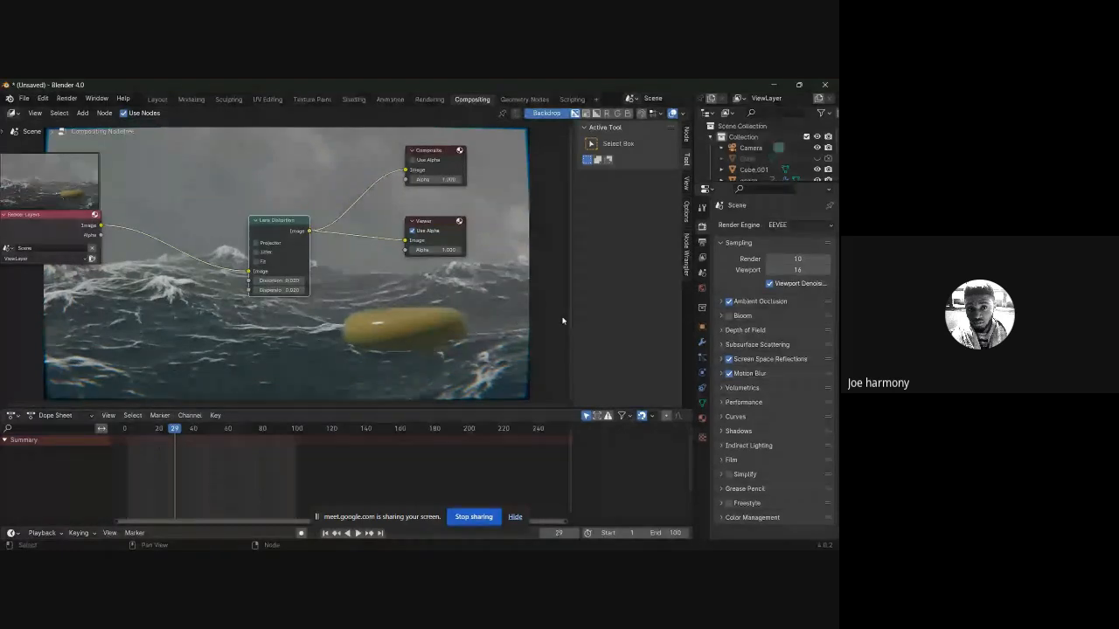
middle_drag(569, 300, 326, 271)
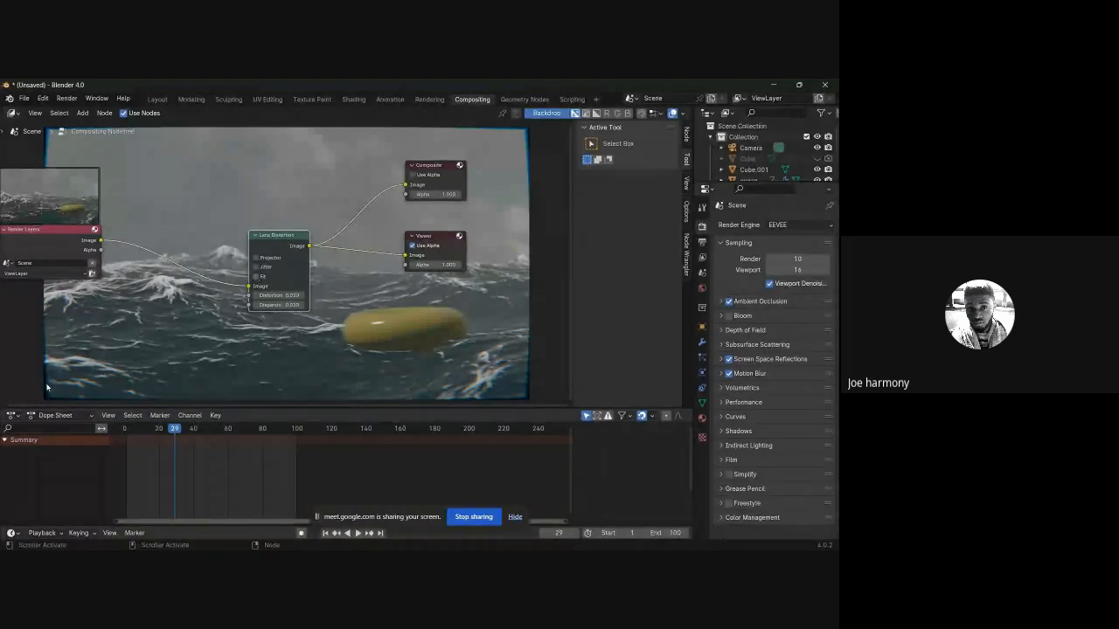
click(256, 277)
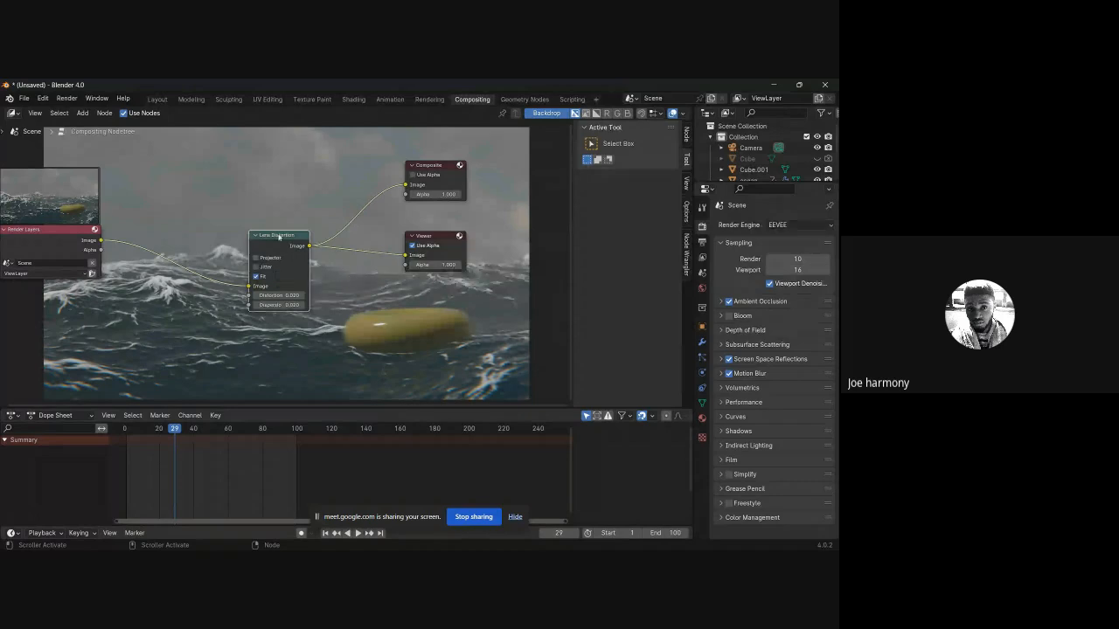
Step: Review the scene's output settings and browse the output folder, closing the file browser without accepting a path
click(702, 242)
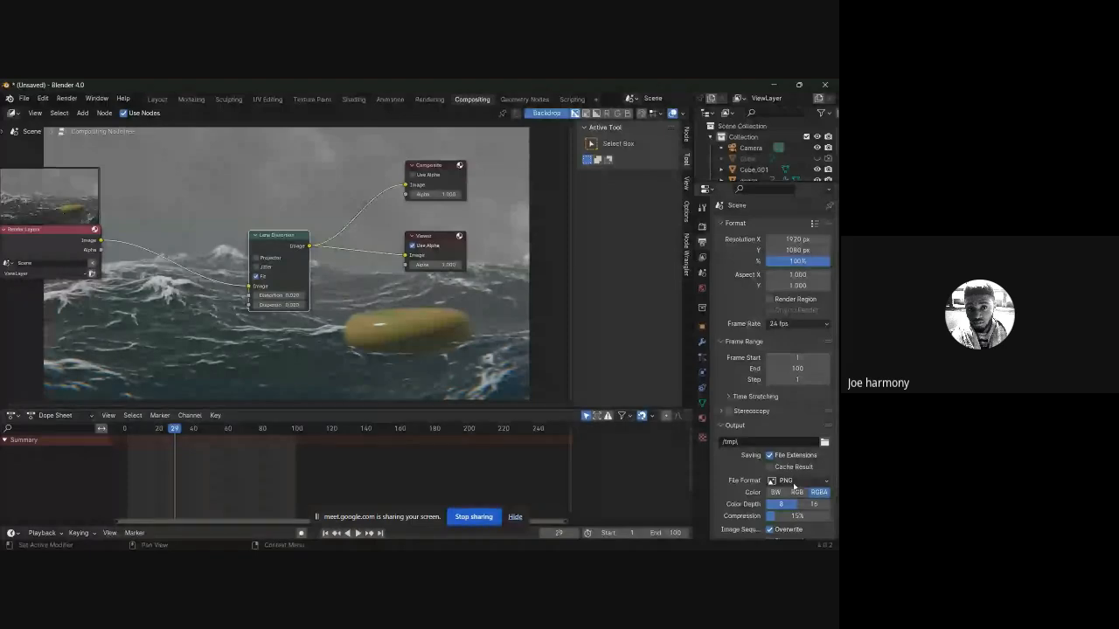
click(824, 442)
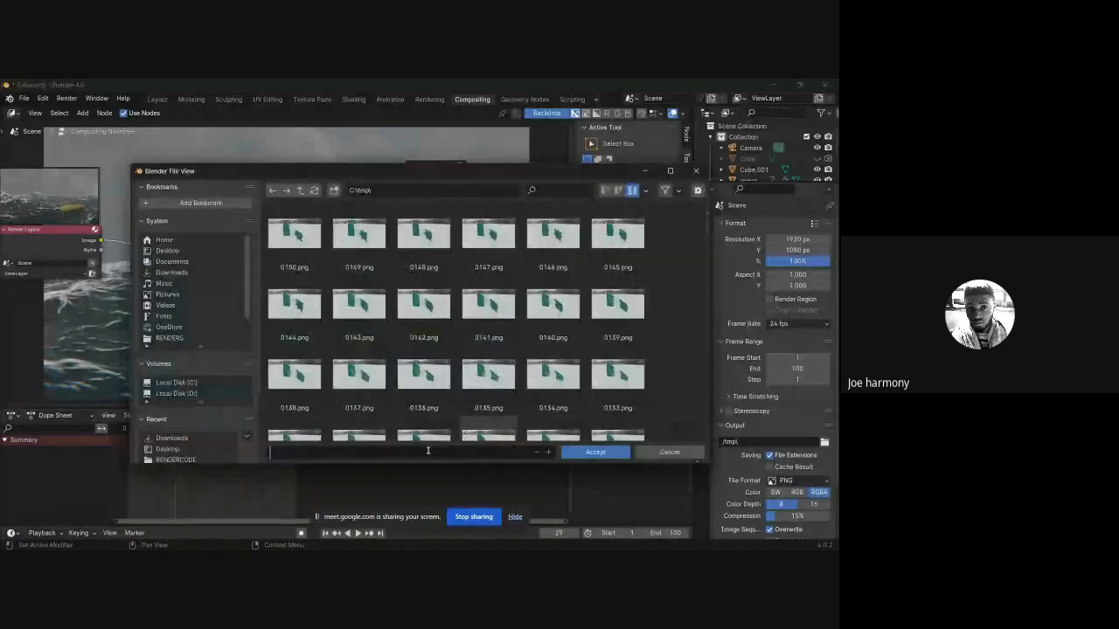
click(696, 172)
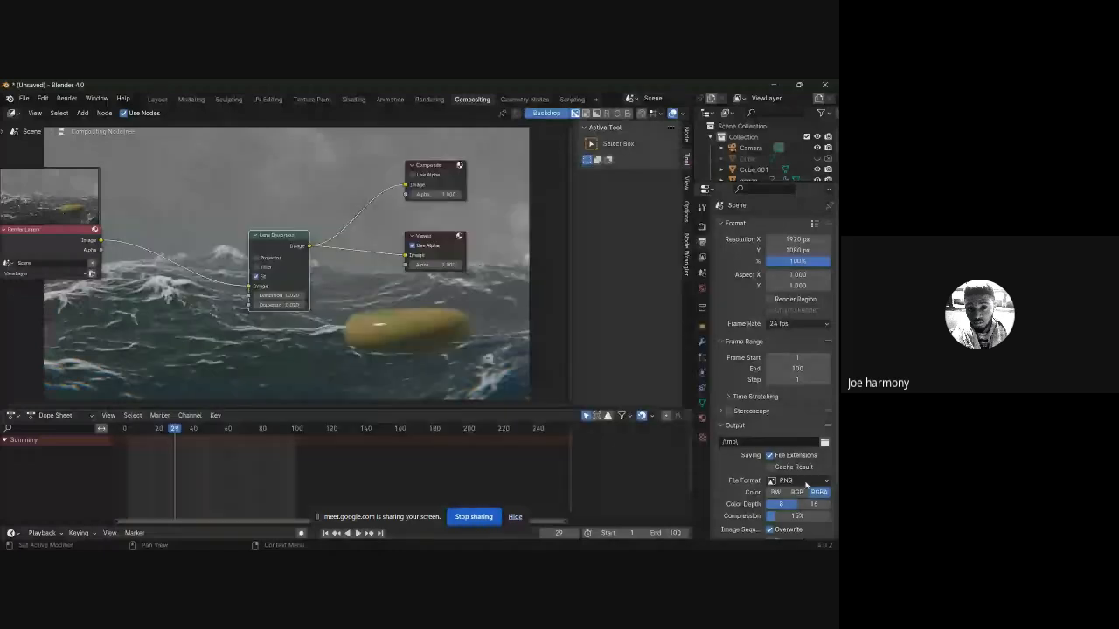
click(67, 98)
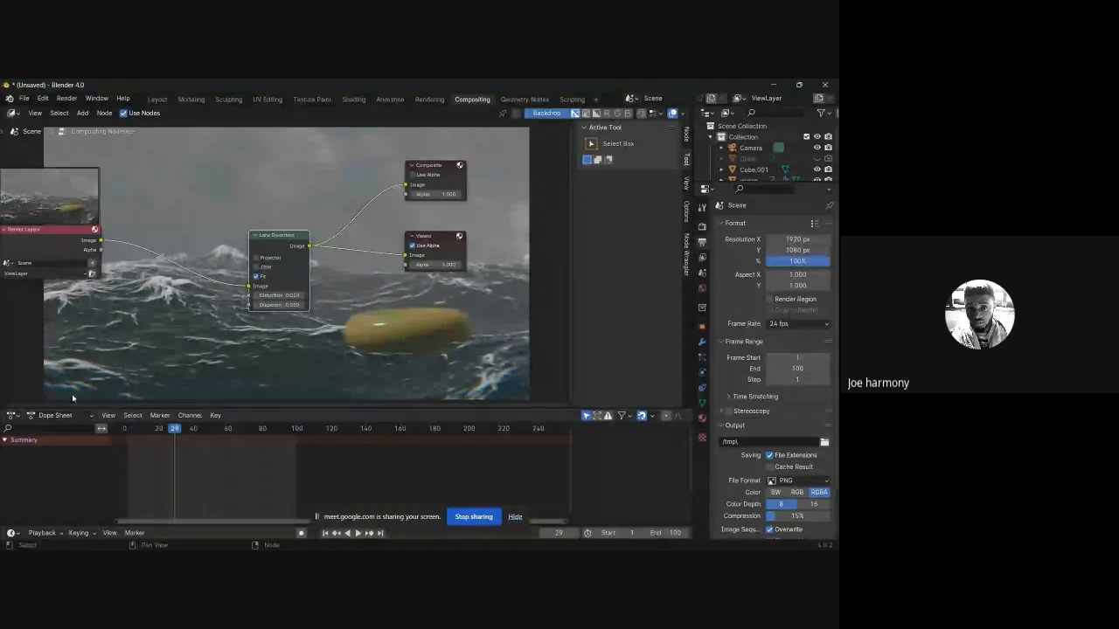
Step: Enlarge the Dope Sheet area and switch it to the Compositor editor
drag(79, 407, 84, 334)
click(12, 346)
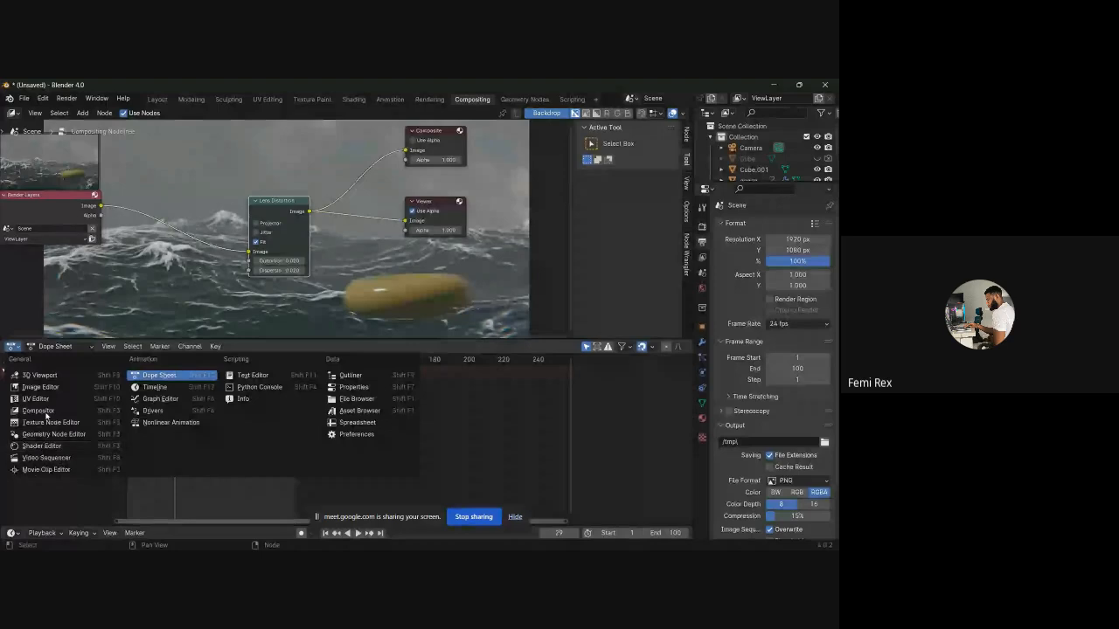
click(40, 410)
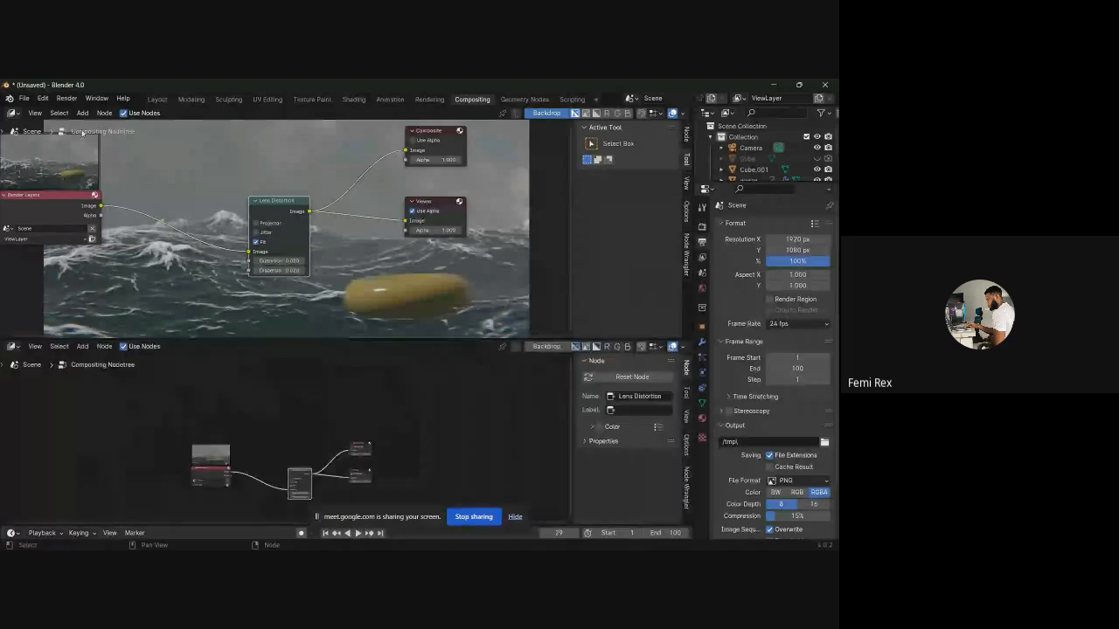
Step: Switch the upper compositor area to the Image Editor and display the Viewer Node image fitted in it
click(13, 113)
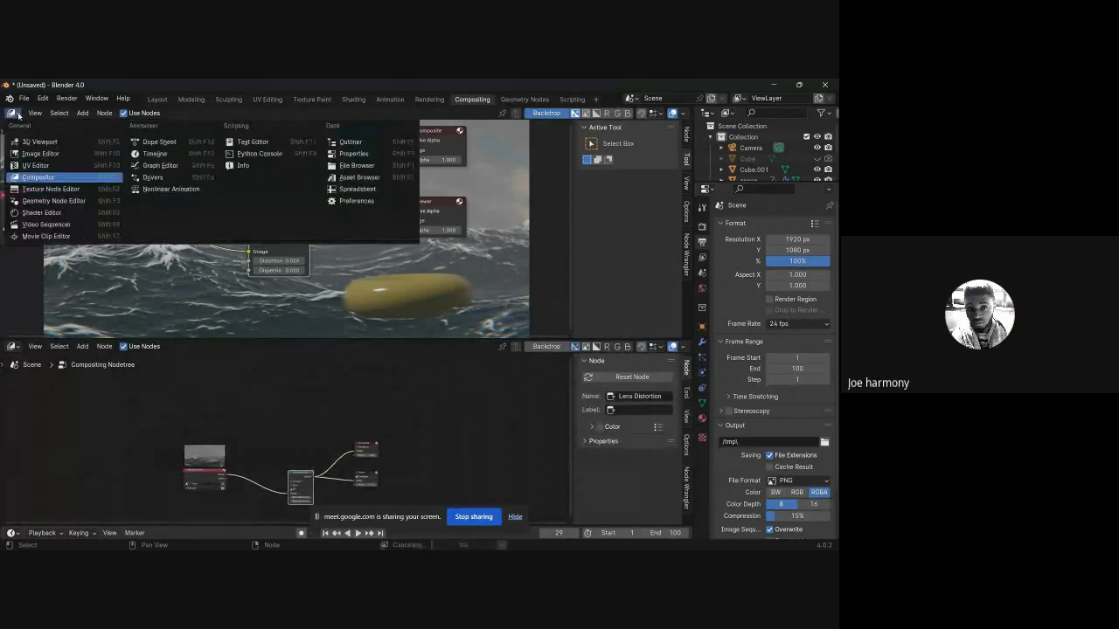
click(71, 156)
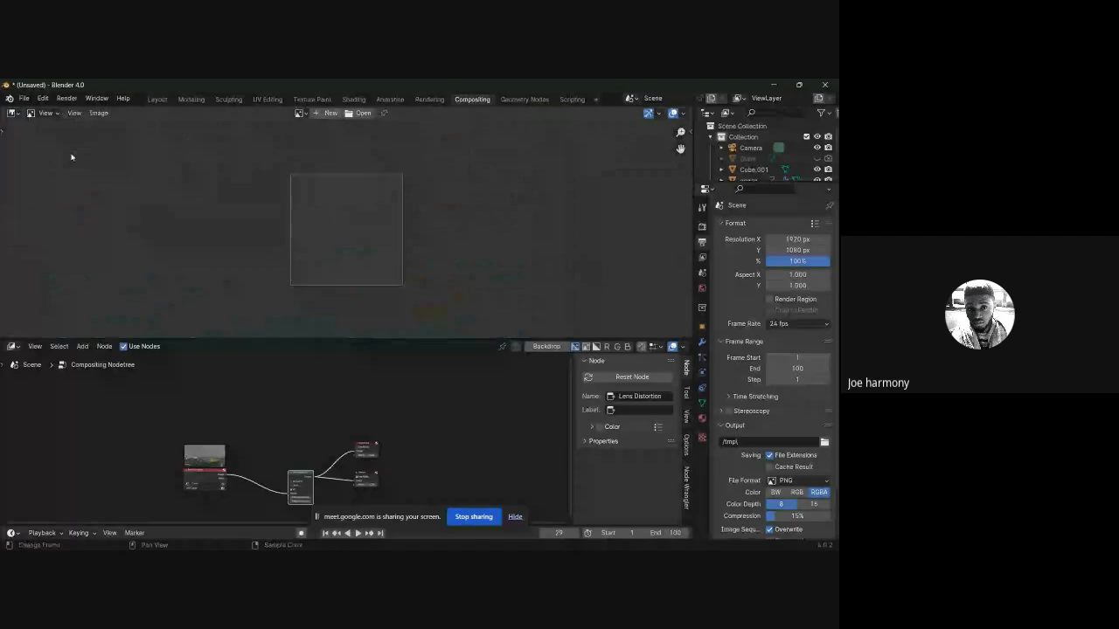
click(300, 113)
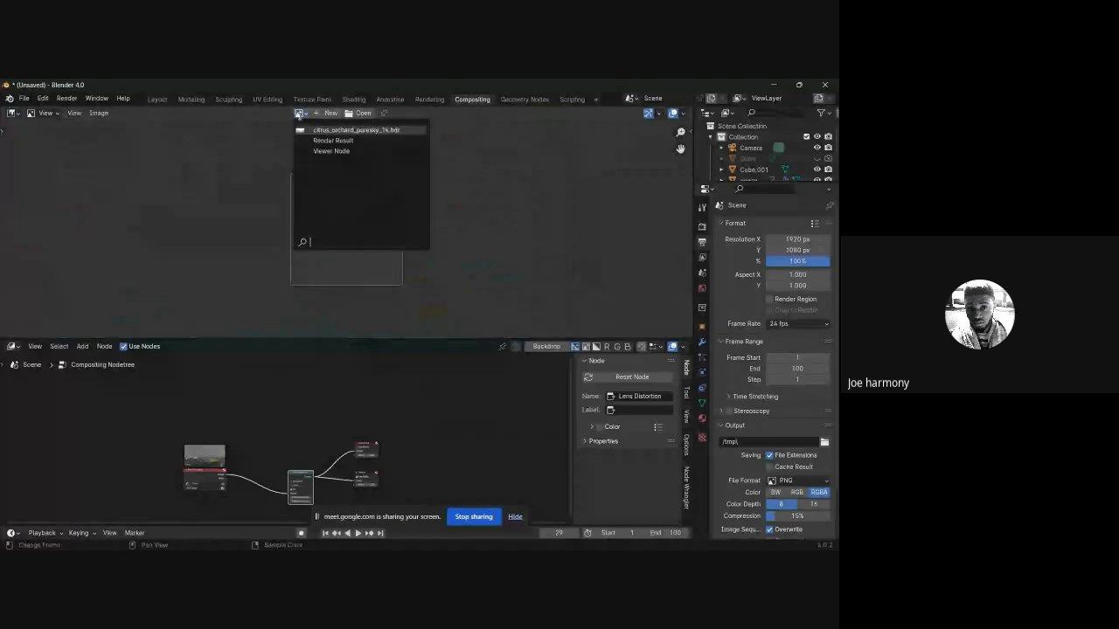
click(331, 151)
scroll(408, 247, down, 3)
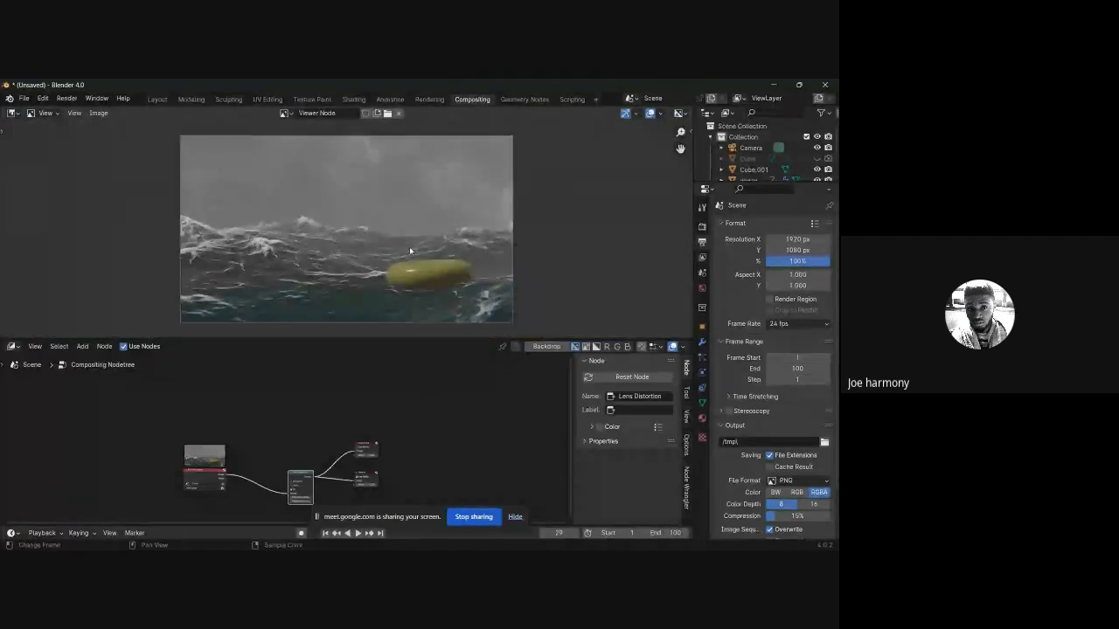
scroll(409, 247, up, 1)
Step: Review the torus's modifiers and the target and vertex group of its Child Of constraint
right_click(395, 379)
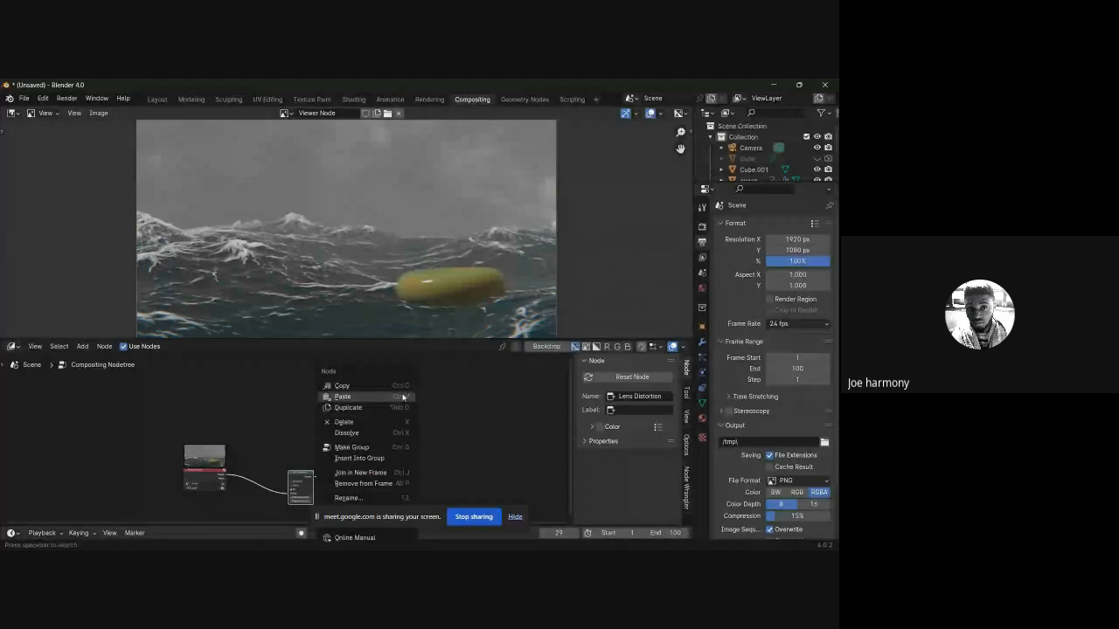
middle_drag(386, 416, 379, 391)
click(702, 341)
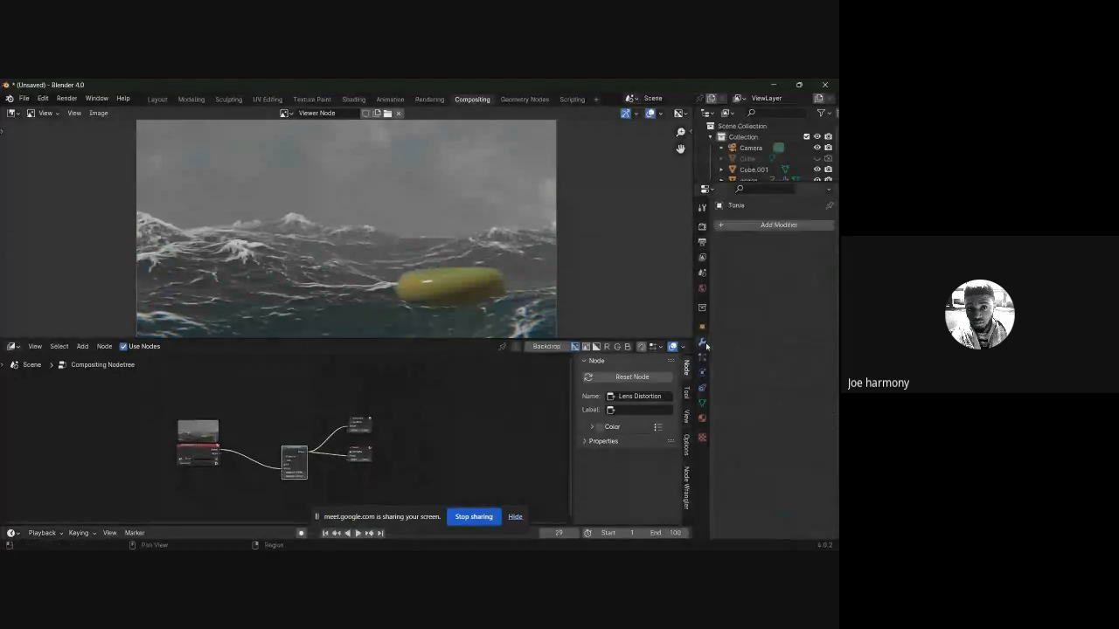
click(701, 387)
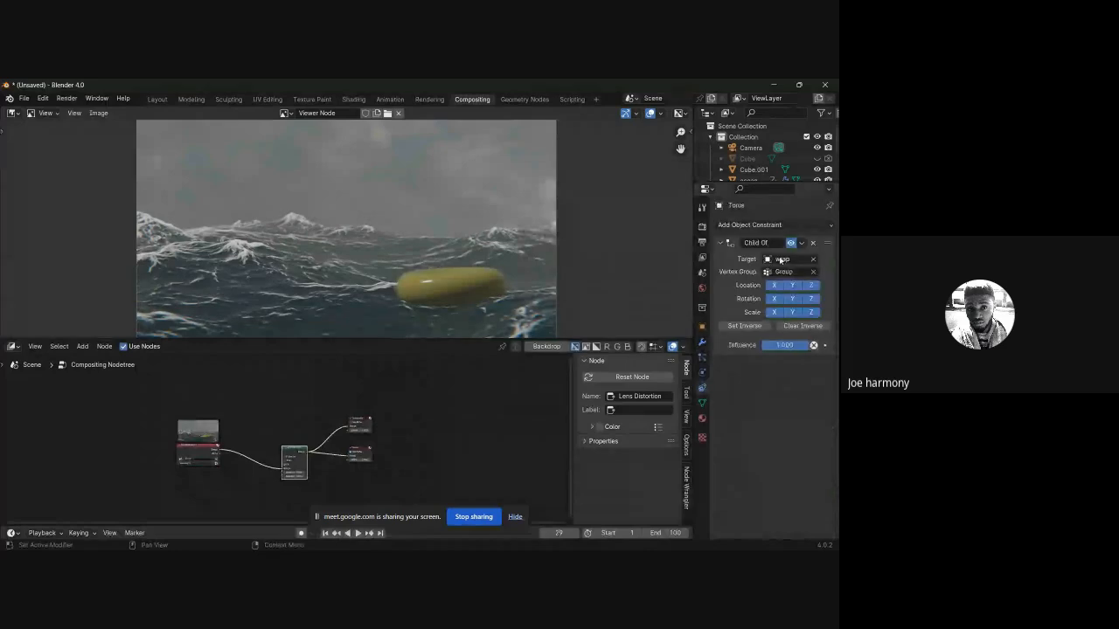
click(765, 224)
Step: Switch to the Layout workspace and examine the torus on the water, its modifiers and the available object constraints, including Child Of
click(154, 99)
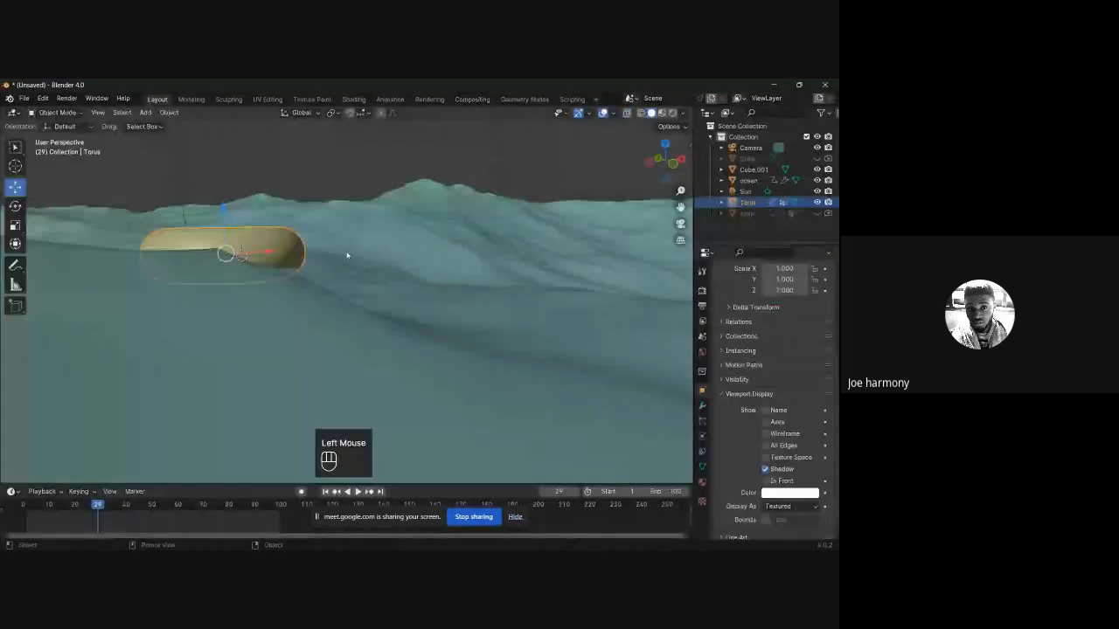
scroll(347, 255, down, 2)
middle_drag(347, 255, 340, 268)
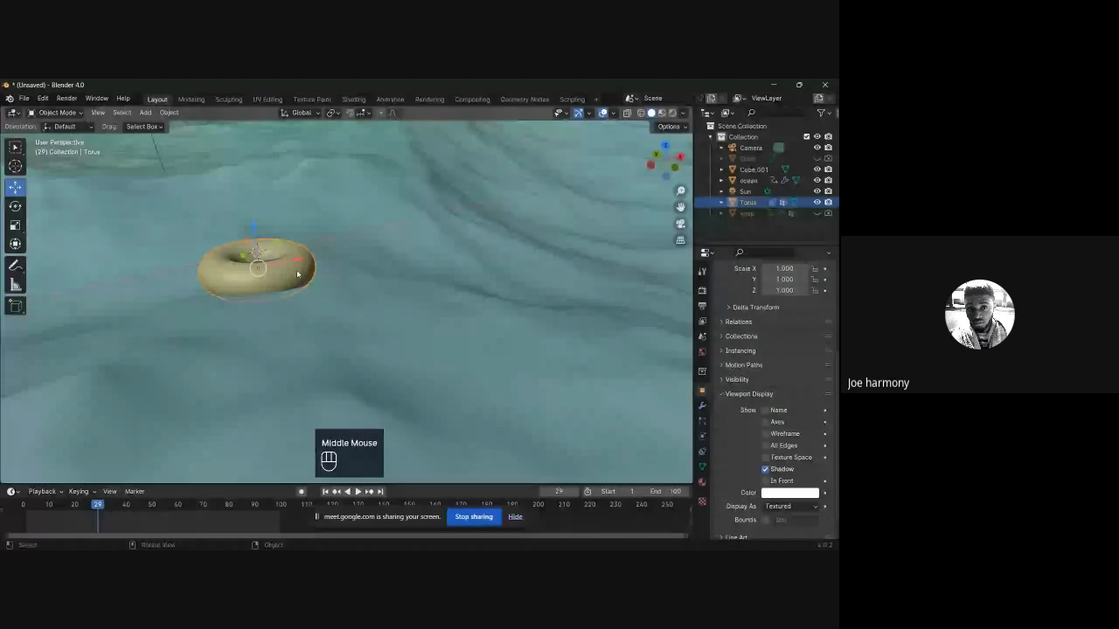
middle_drag(297, 274, 284, 274)
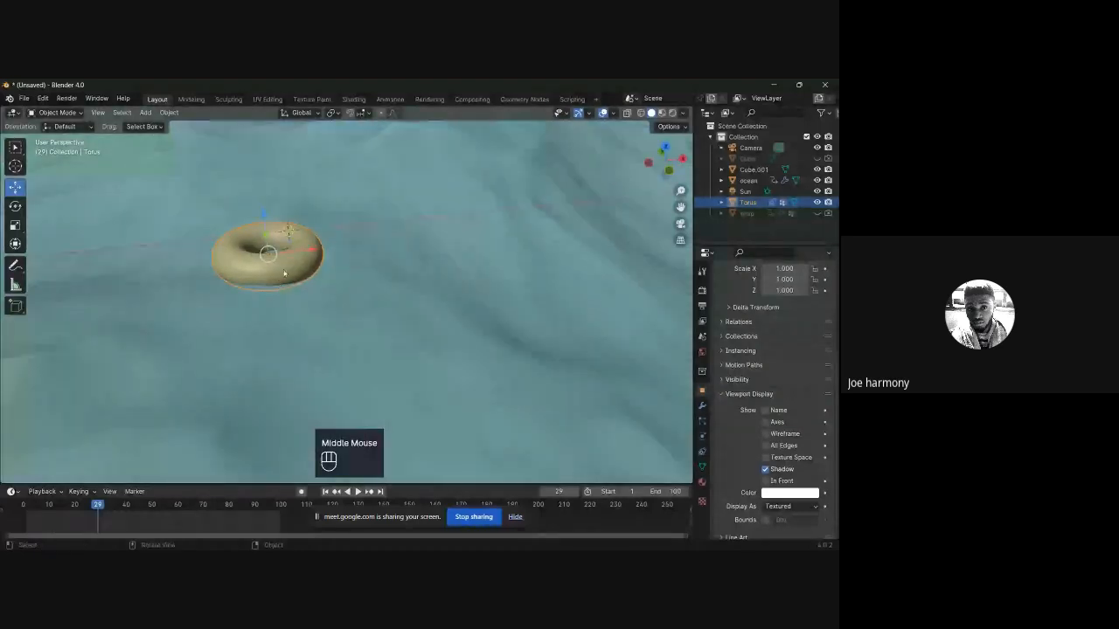
click(703, 406)
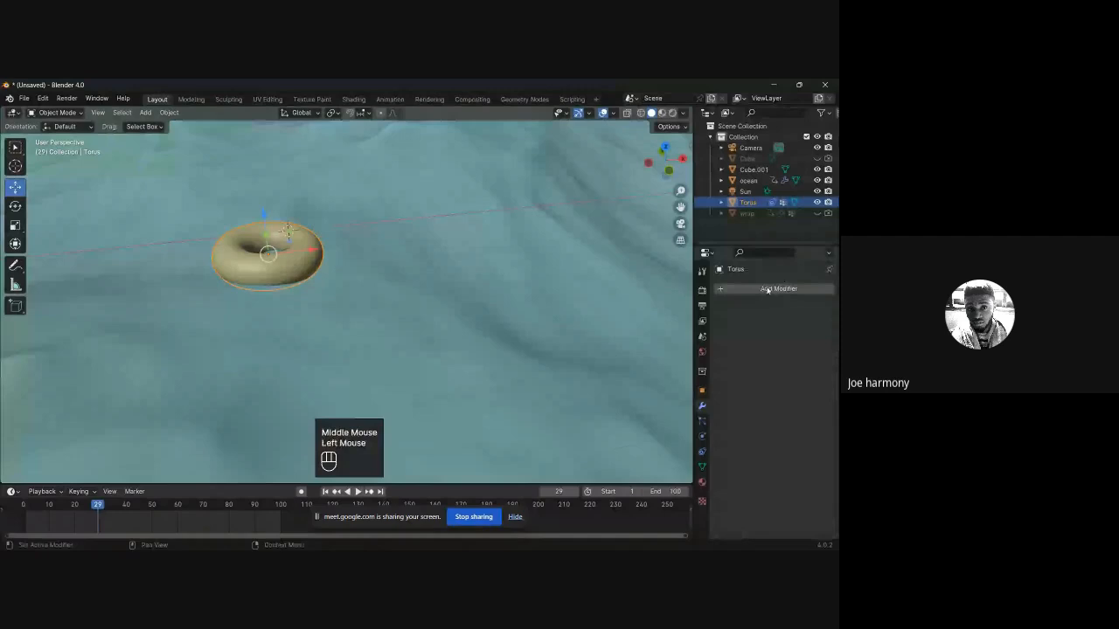
click(758, 294)
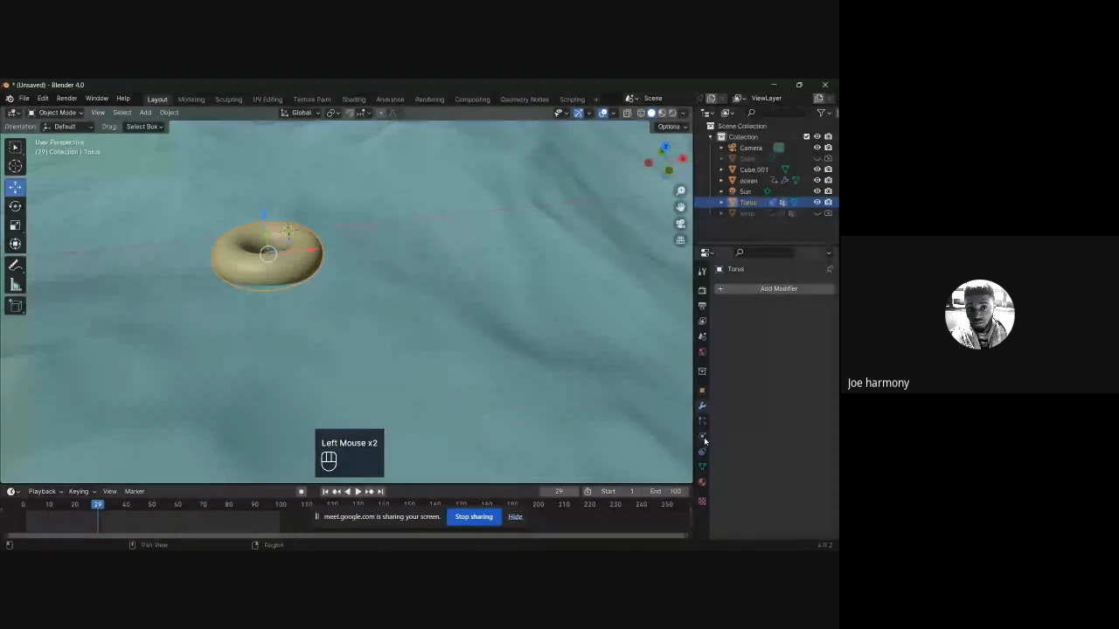
click(702, 450)
click(754, 289)
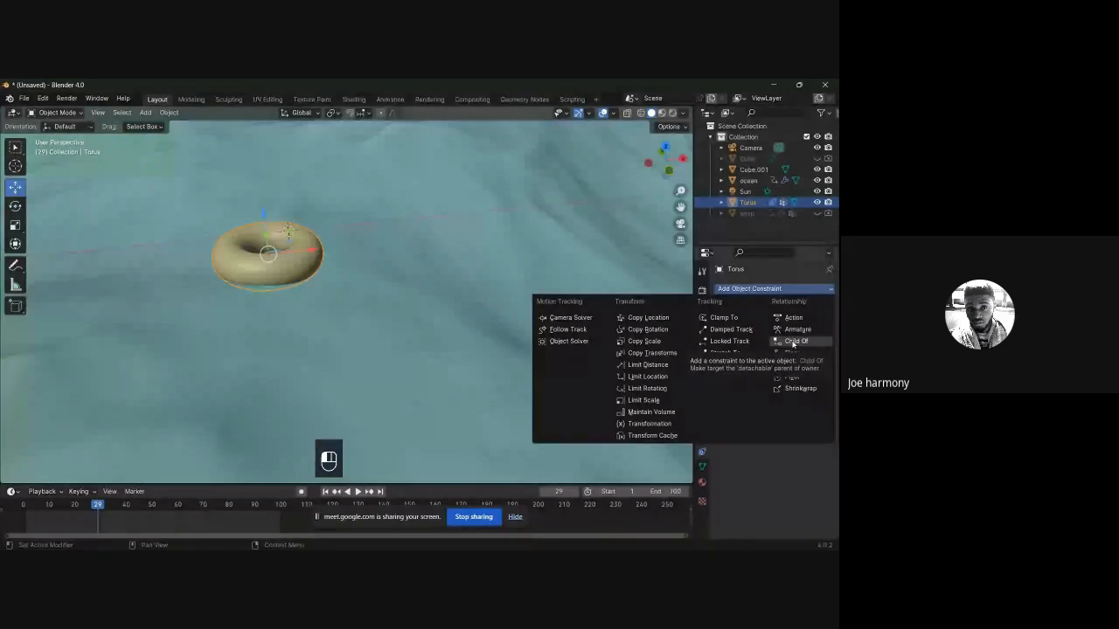
click(793, 341)
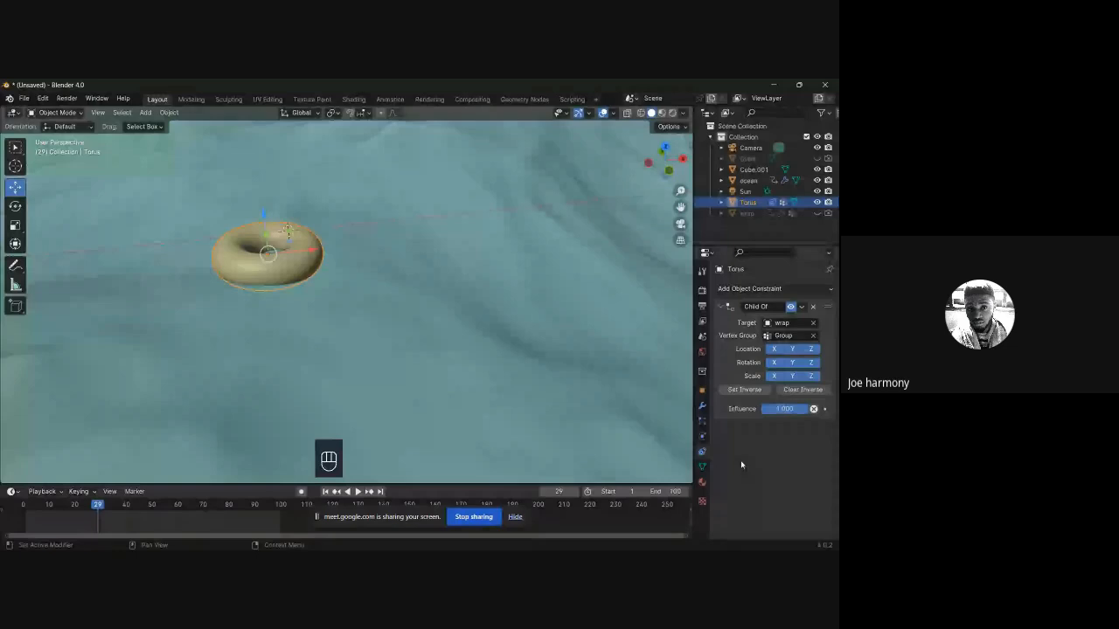
scroll(324, 262, down, 2)
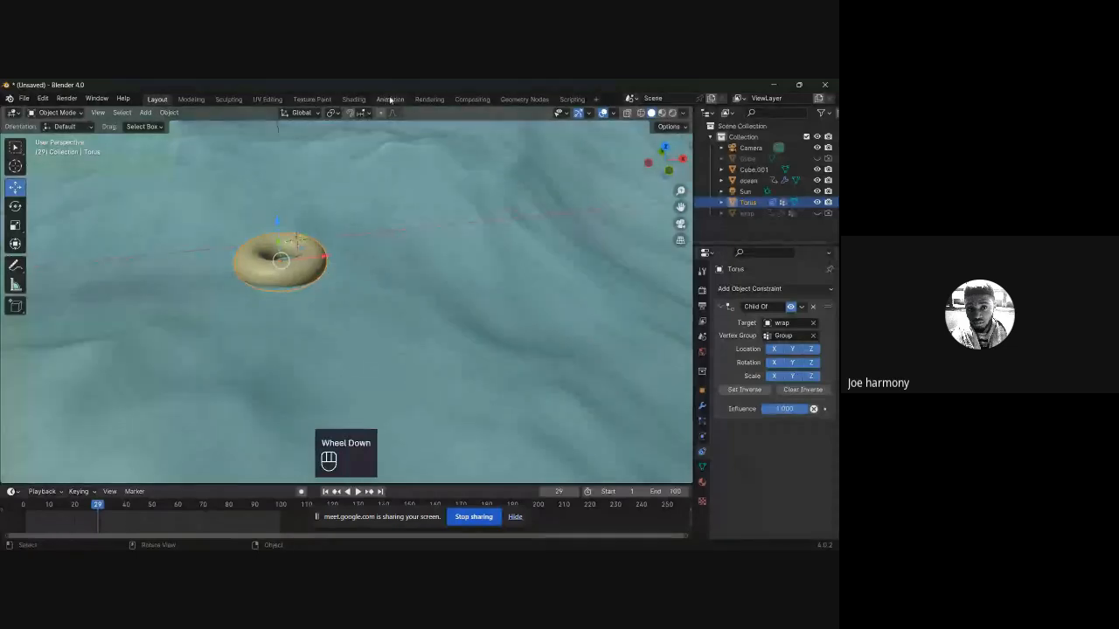
Step: Return to the Compositing workspace and route the Lens Distortion output to the Composite and Viewer nodes through one shared reroute point
click(472, 100)
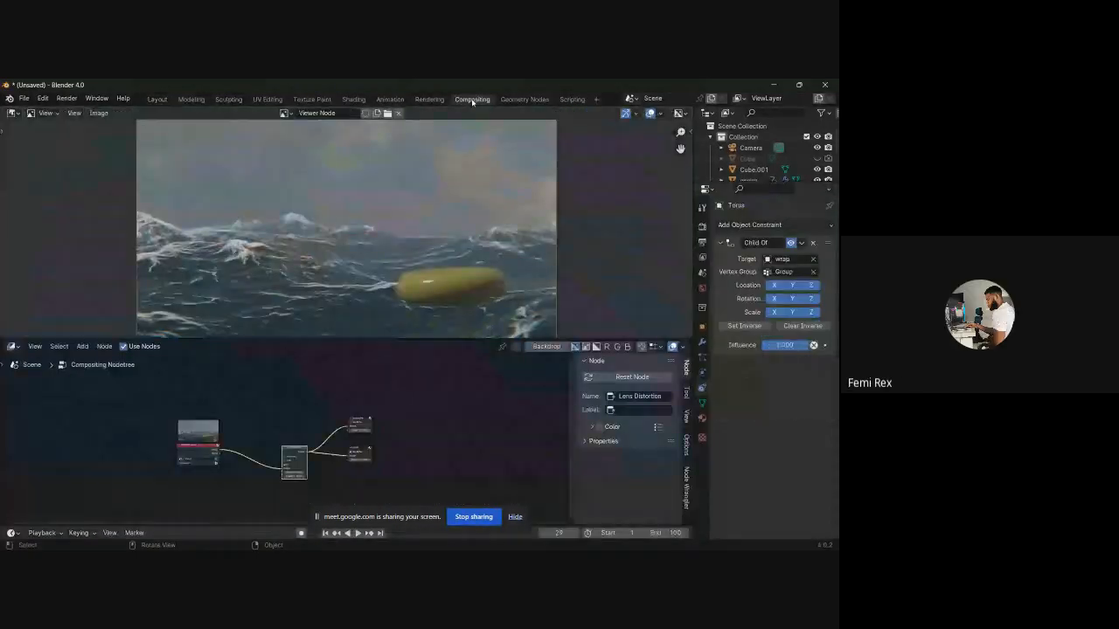
scroll(525, 264, down, 1)
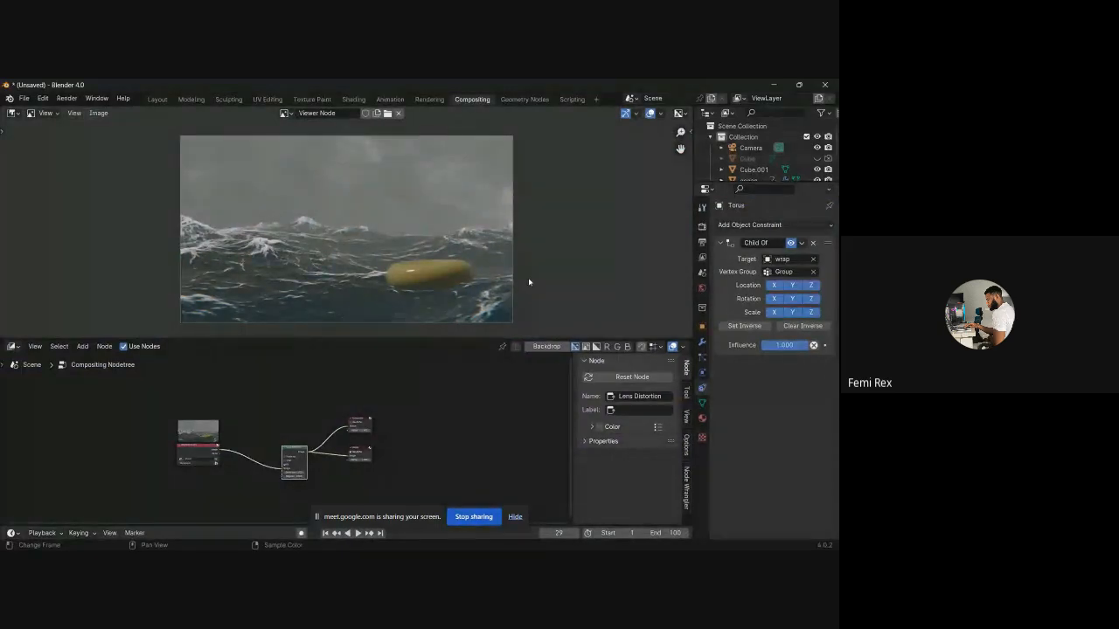
scroll(417, 456, up, 1)
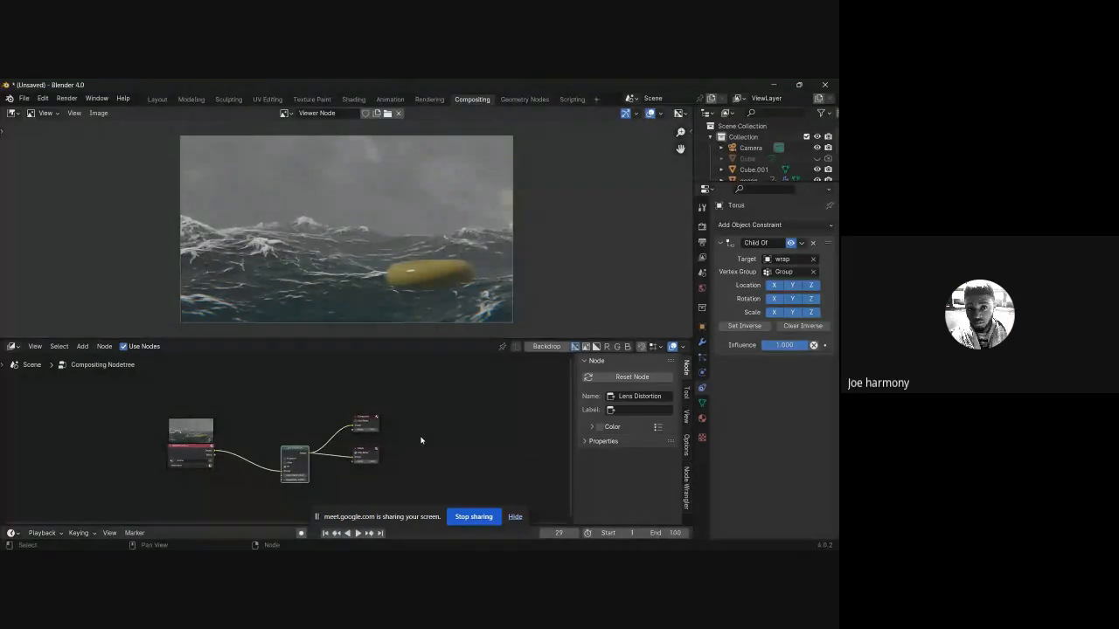
scroll(418, 438, up, 2)
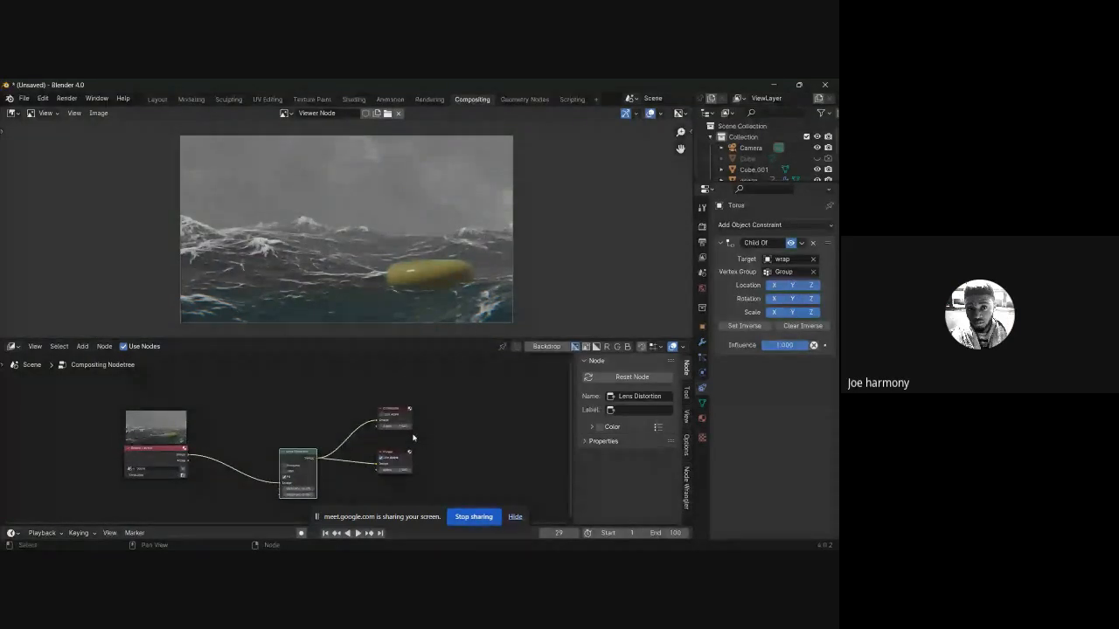
scroll(376, 439, up, 1)
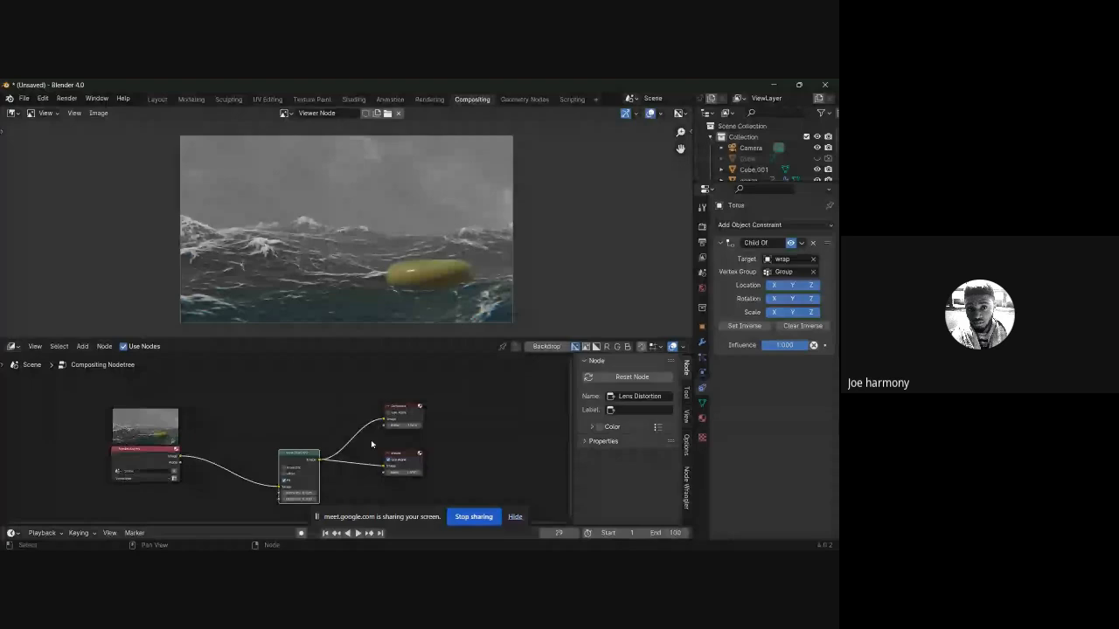
shift+right_drag(358, 426, 376, 480)
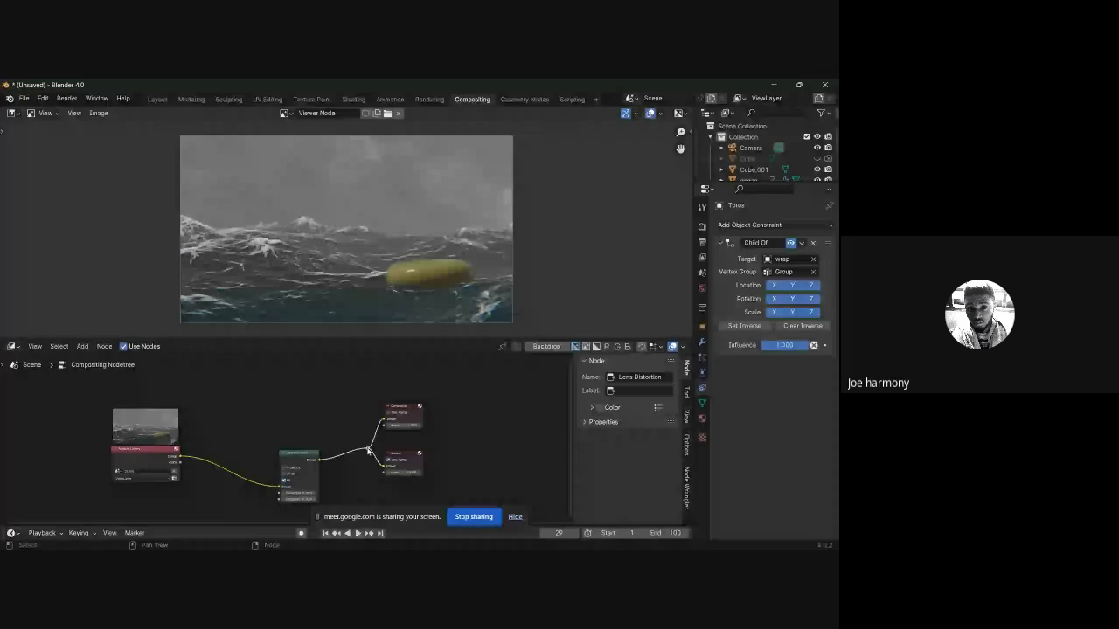
scroll(368, 451, up, 1)
middle_drag(368, 451, 335, 427)
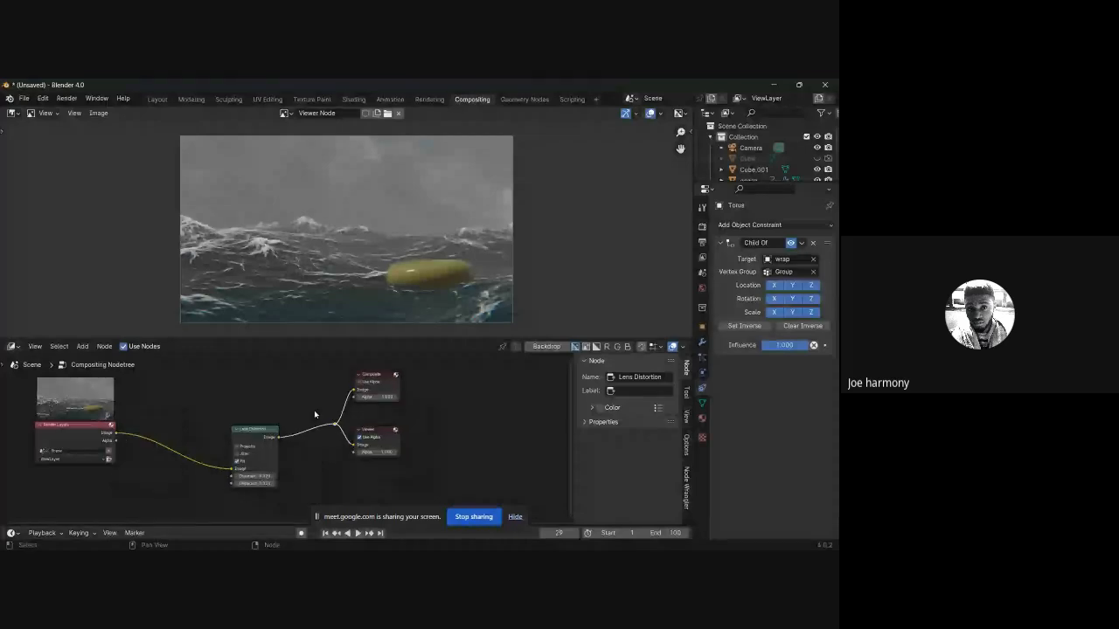
scroll(344, 401, up, 1)
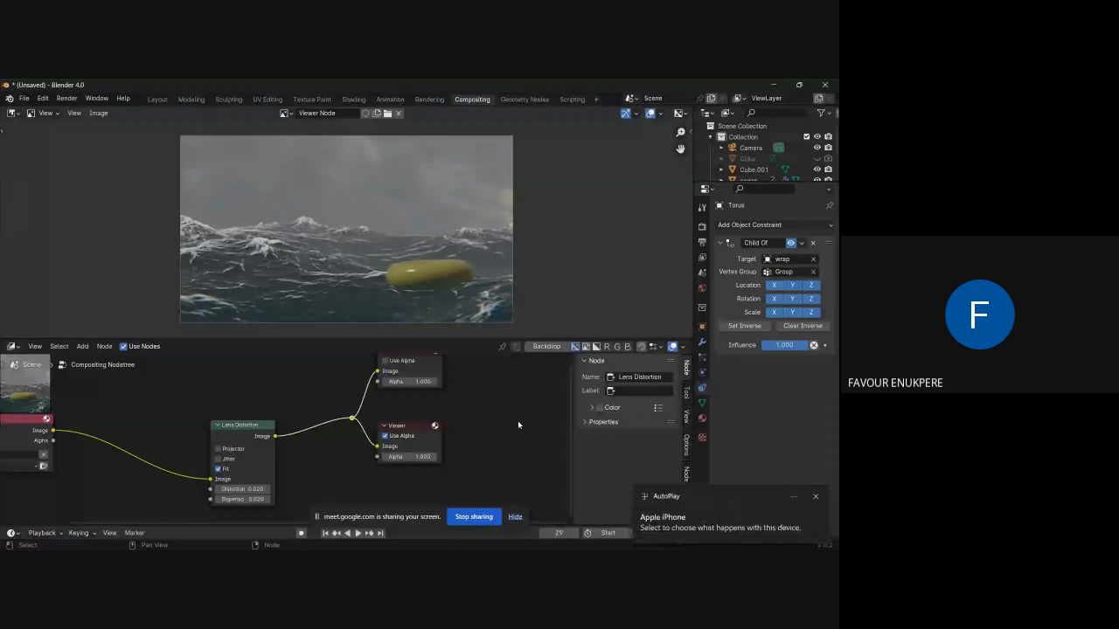
click(814, 498)
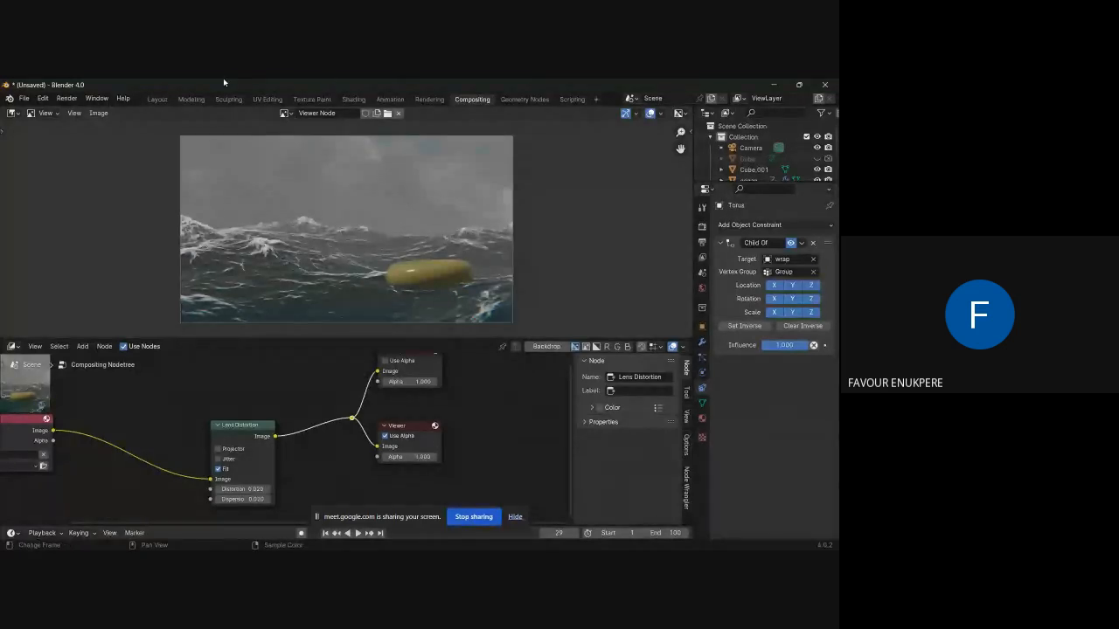
Step: Go back to the Layout workspace, unhide the wrap plane in the viewport and select it beneath the torus
click(158, 99)
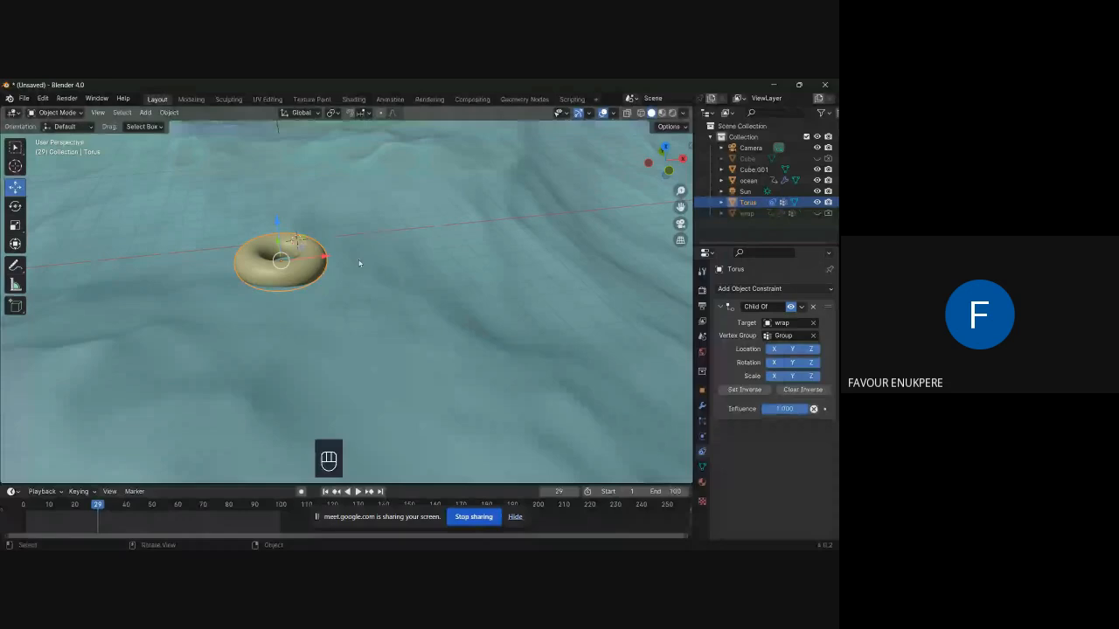
scroll(358, 263, down, 3)
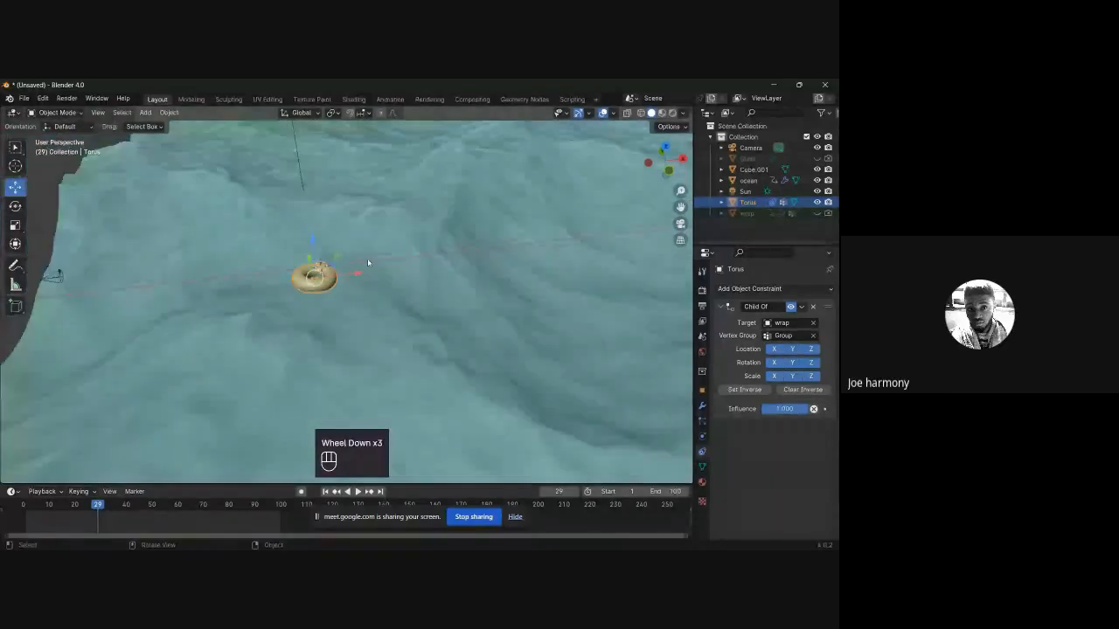
click(746, 213)
click(817, 214)
scroll(321, 295, up, 2)
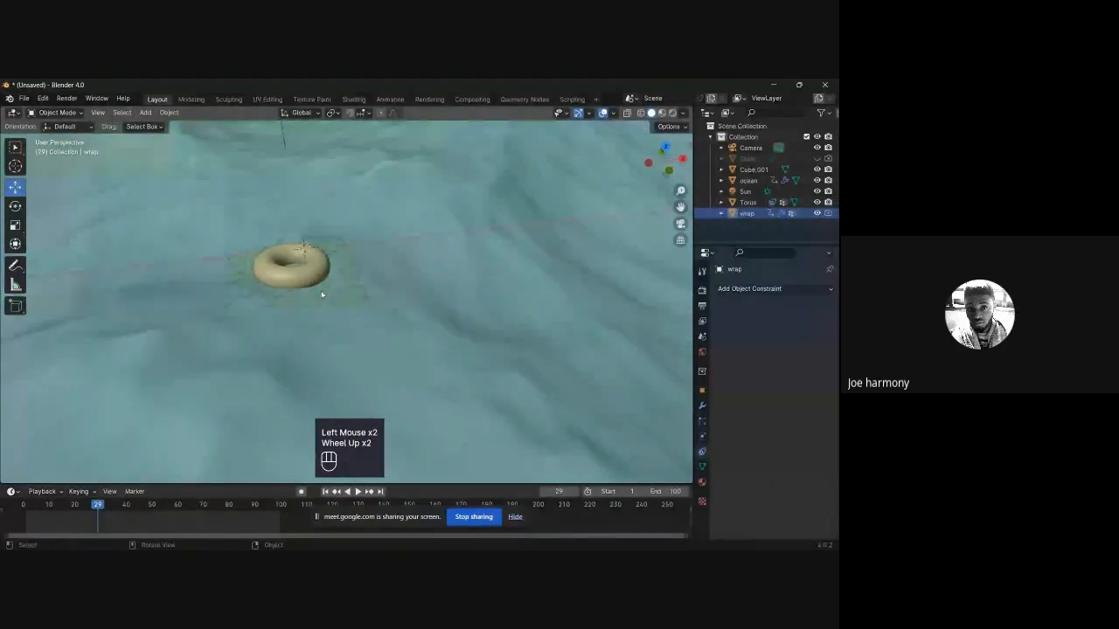
scroll(321, 296, up, 3)
middle_drag(325, 296, 514, 292)
click(515, 292)
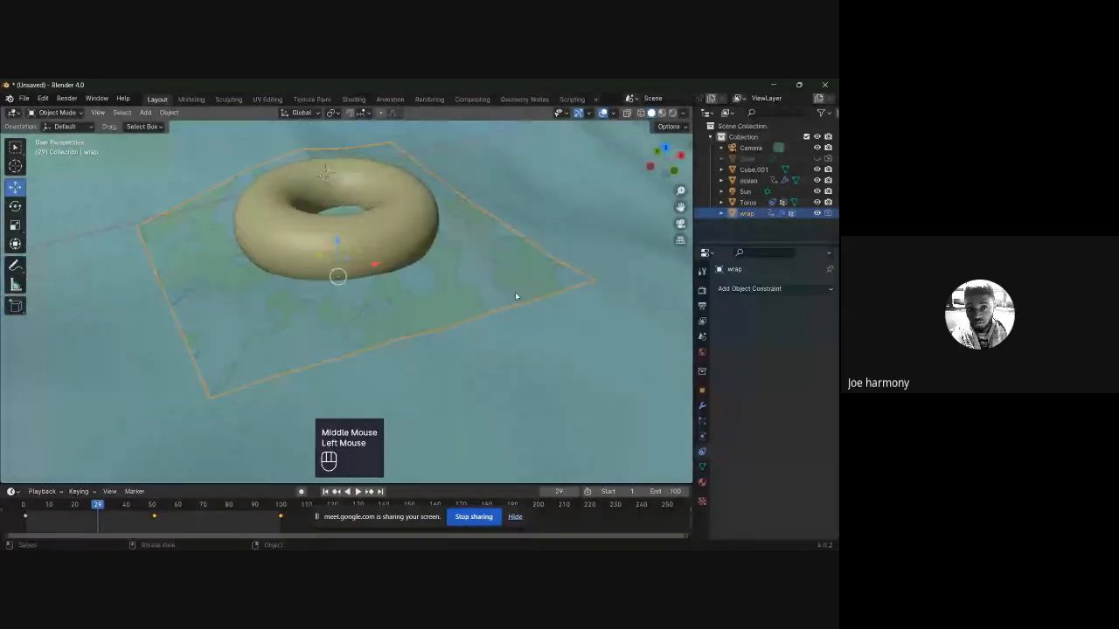
Step: Enter Edit Mode on the wrap plane, select its entire mesh and frame it from below the ocean surface
scroll(412, 315, down, 1)
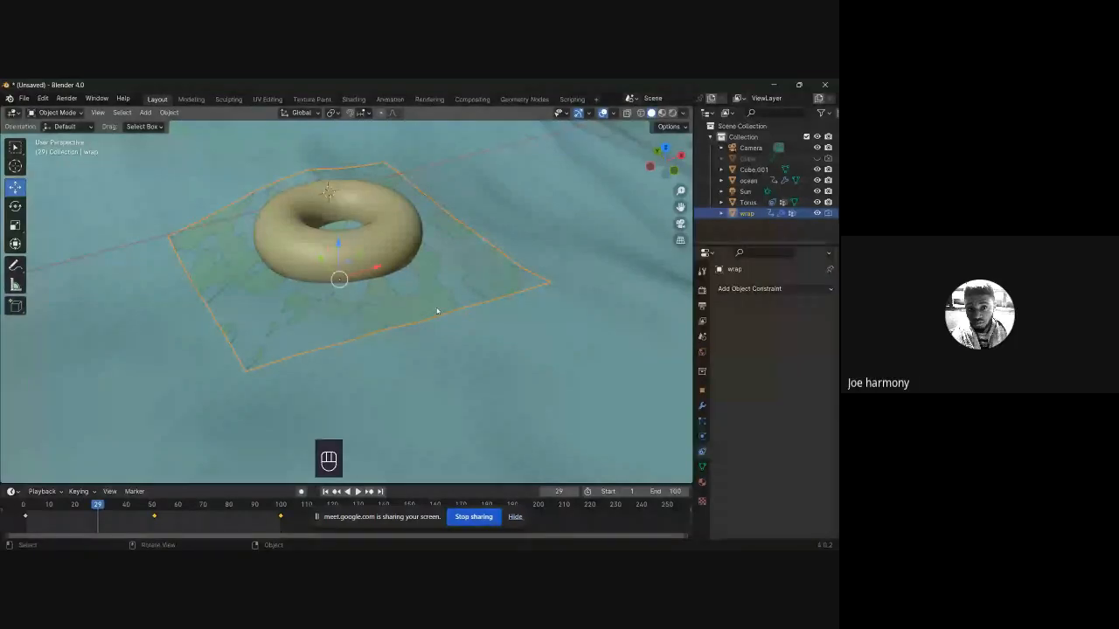
scroll(374, 324, down, 2)
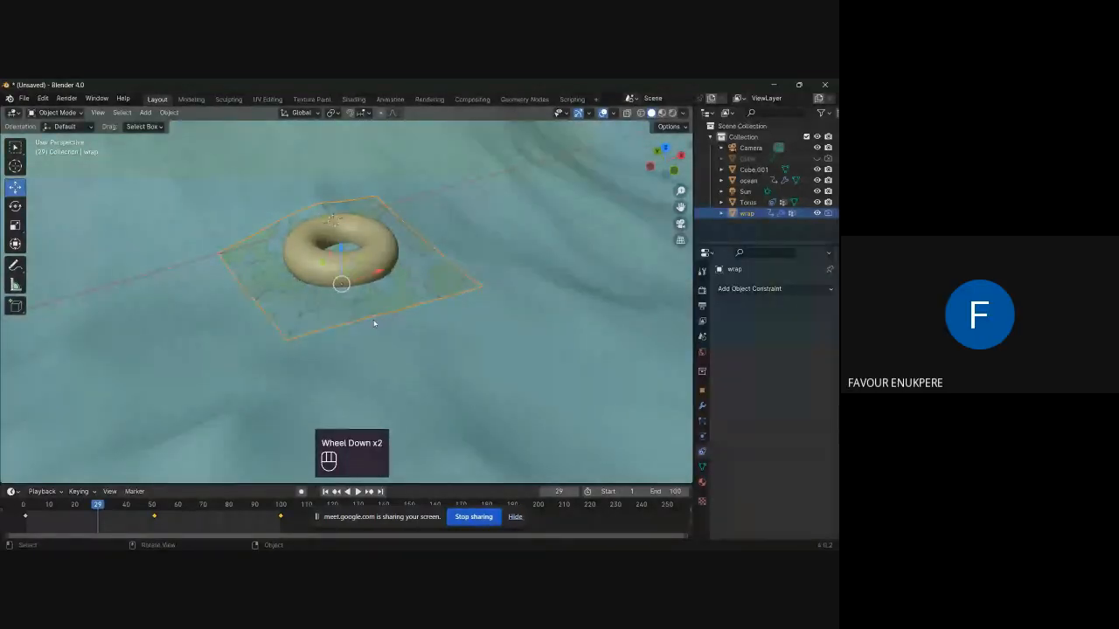
key(Tab)
scroll(373, 320, down, 8)
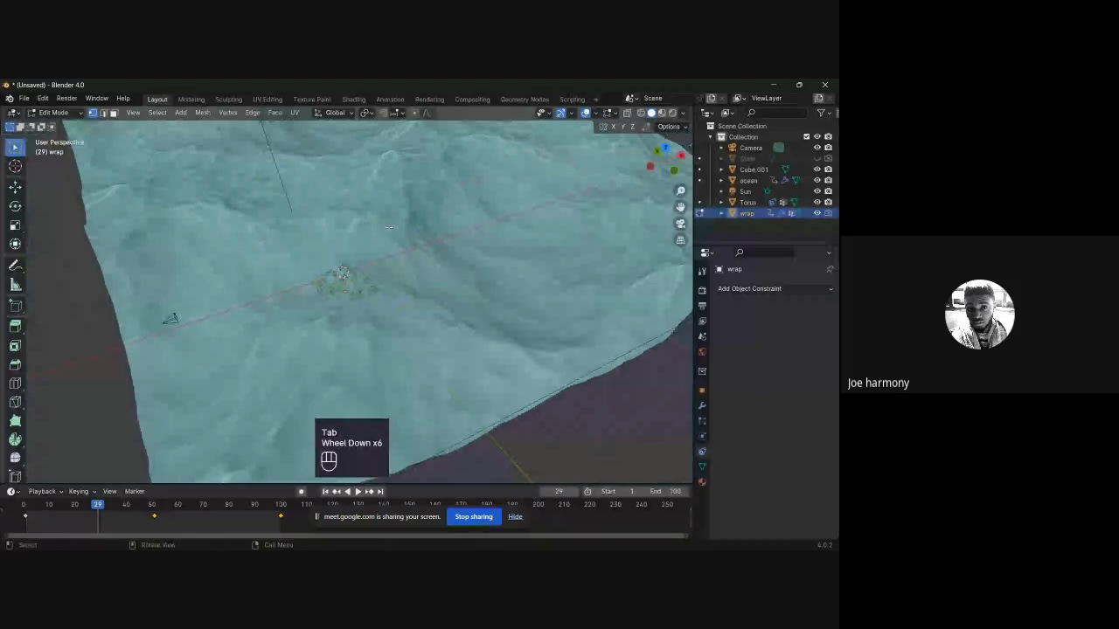
scroll(360, 252, up, 3)
scroll(361, 252, up, 2)
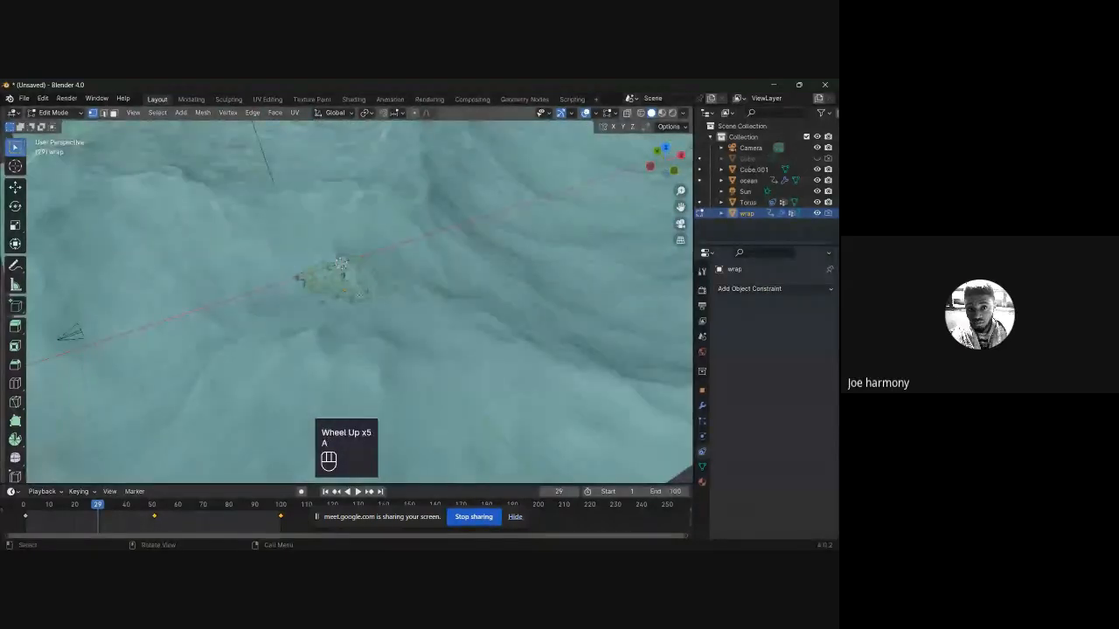
key(a)
scroll(347, 295, down, 1)
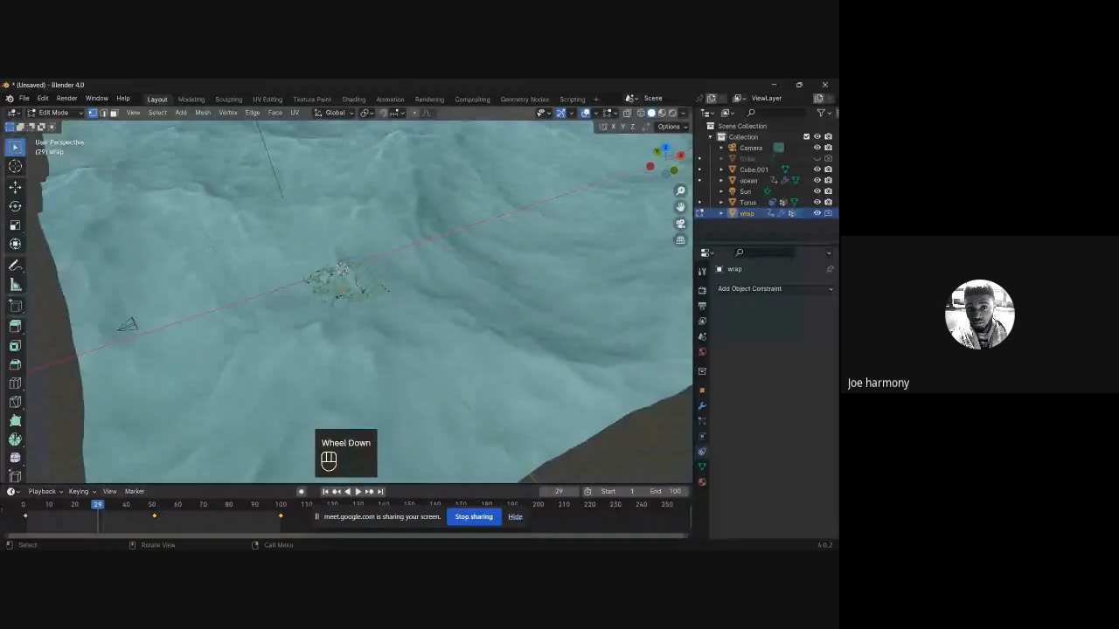
scroll(364, 286, down, 2)
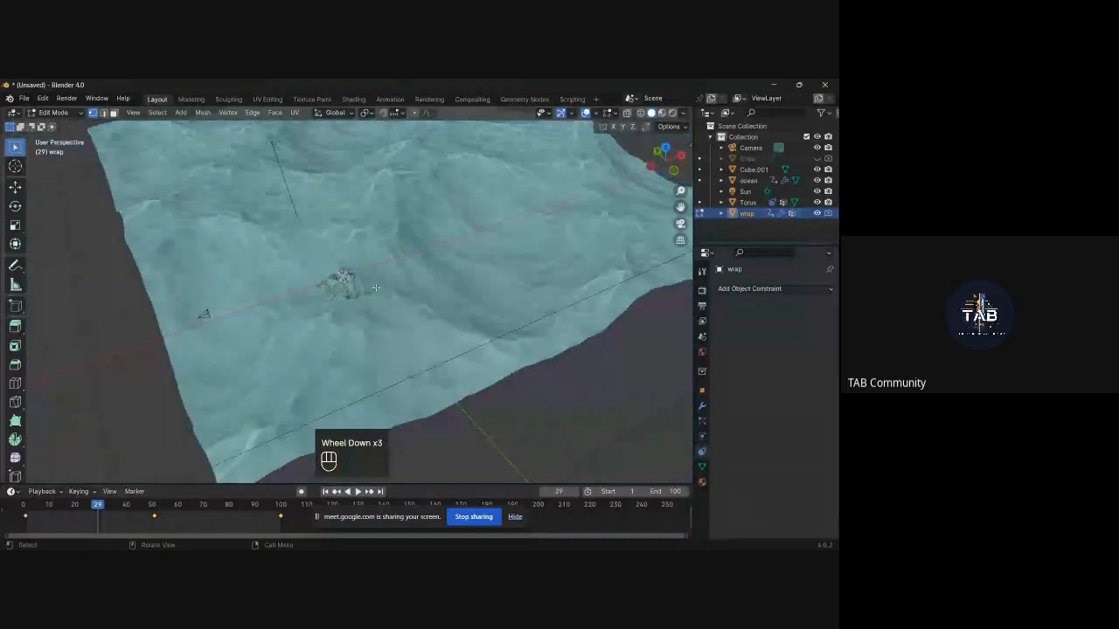
key(a)
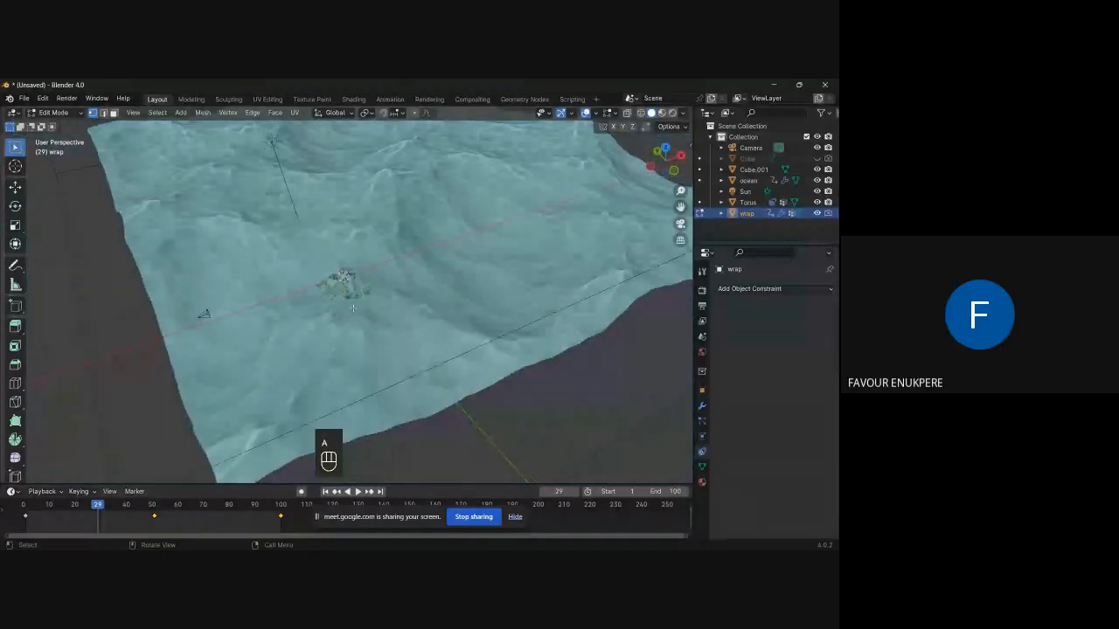
key(KP_Decimal)
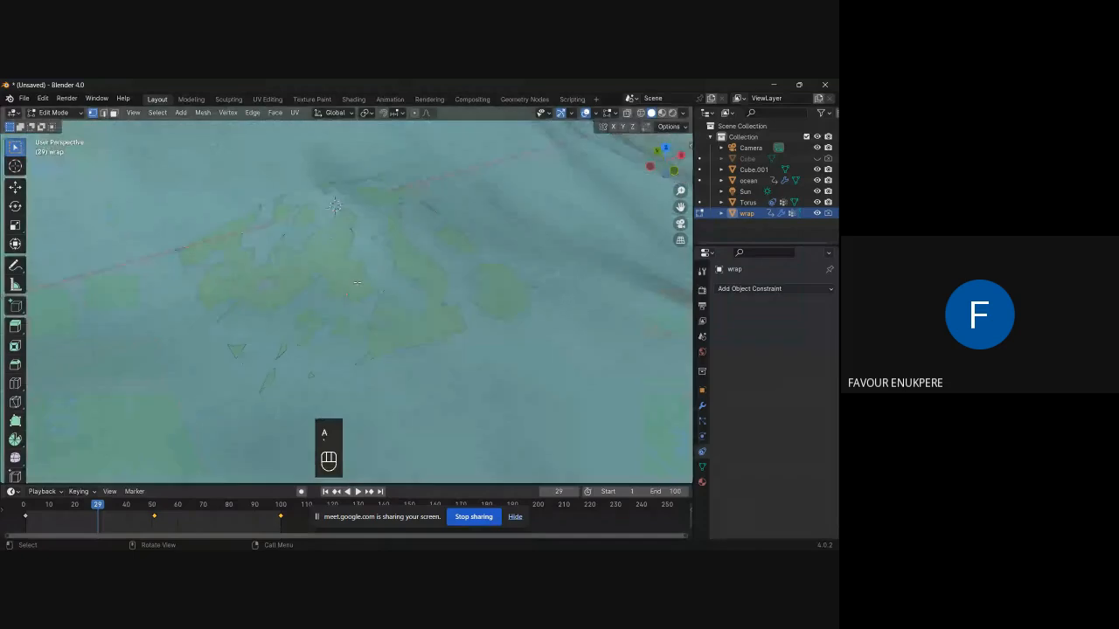
scroll(355, 282, down, 2)
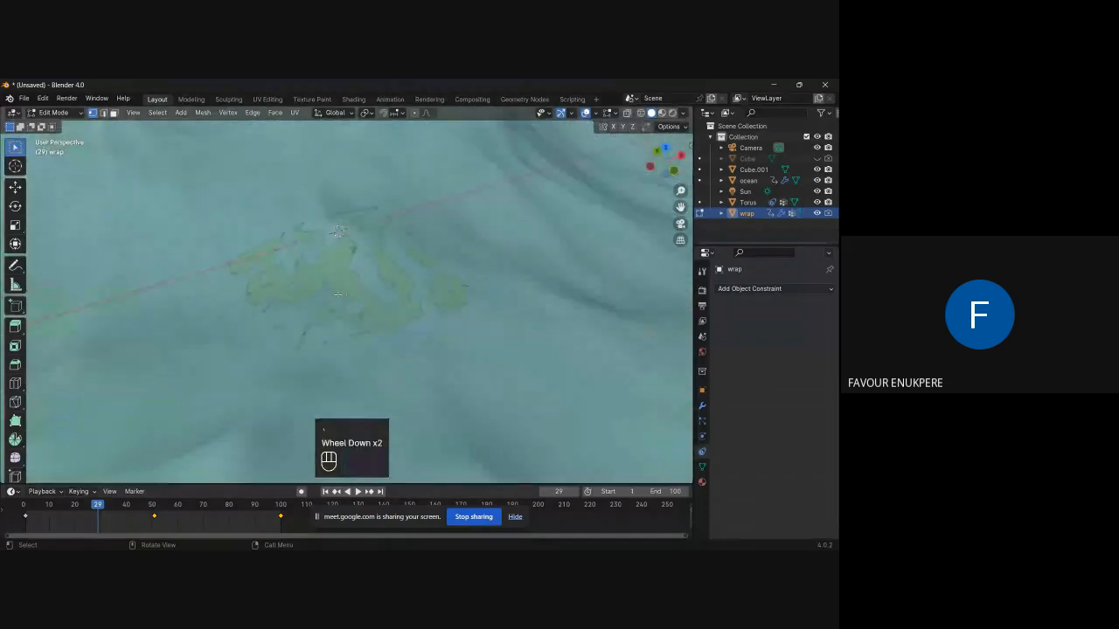
middle_drag(338, 294, 403, 262)
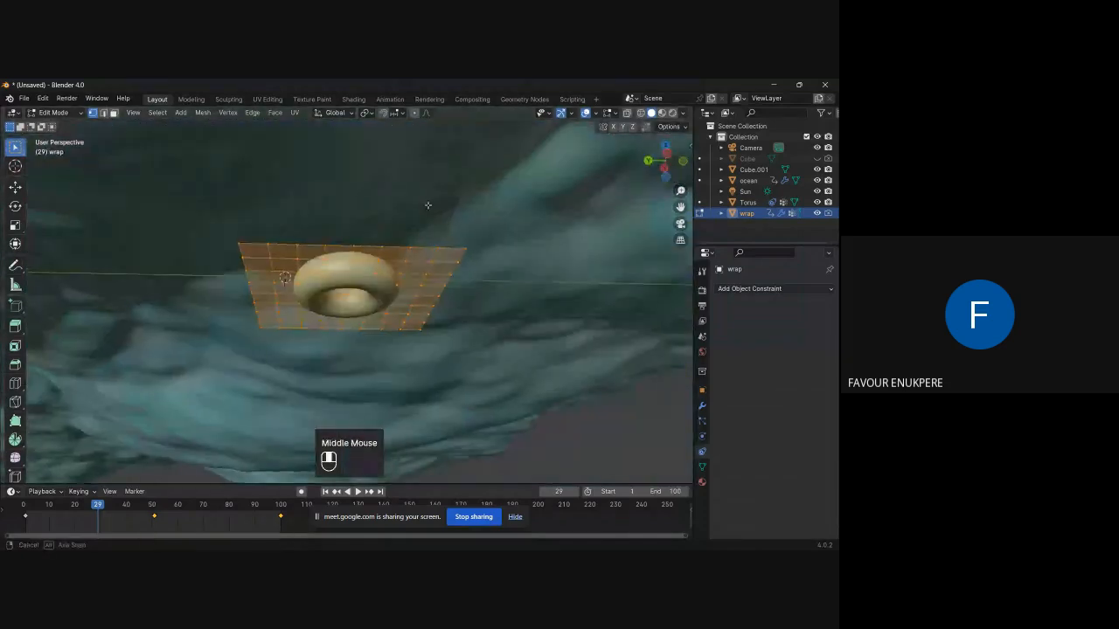
scroll(398, 277, up, 2)
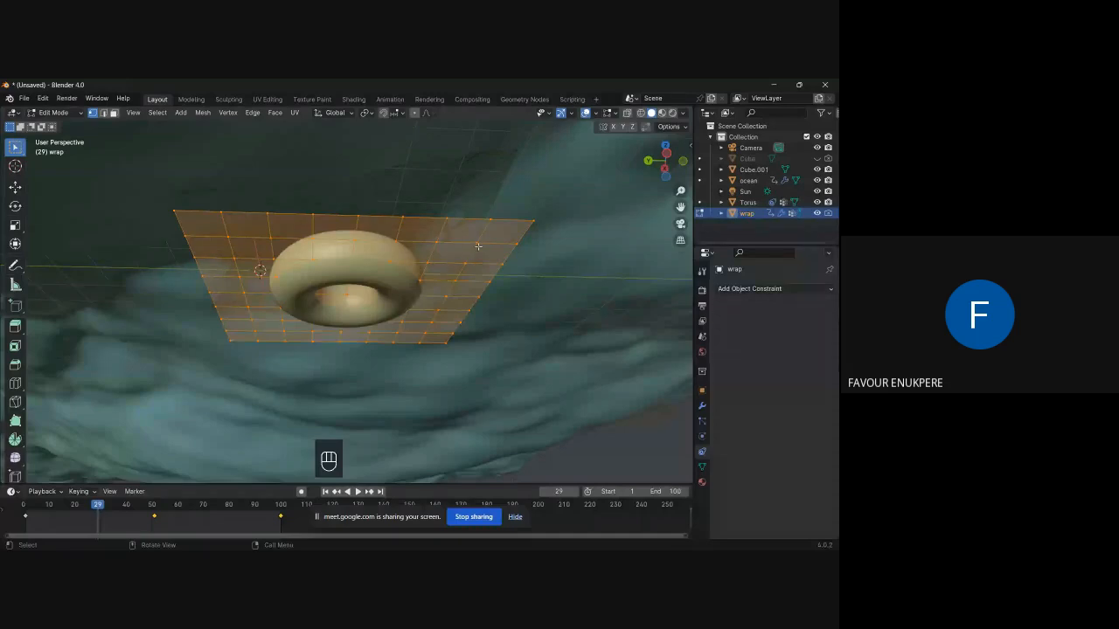
Step: Examine the wrap plane's Shrinkwrap modifier and the vertex group it uses, from below the ocean surface
middle_drag(485, 263, 462, 263)
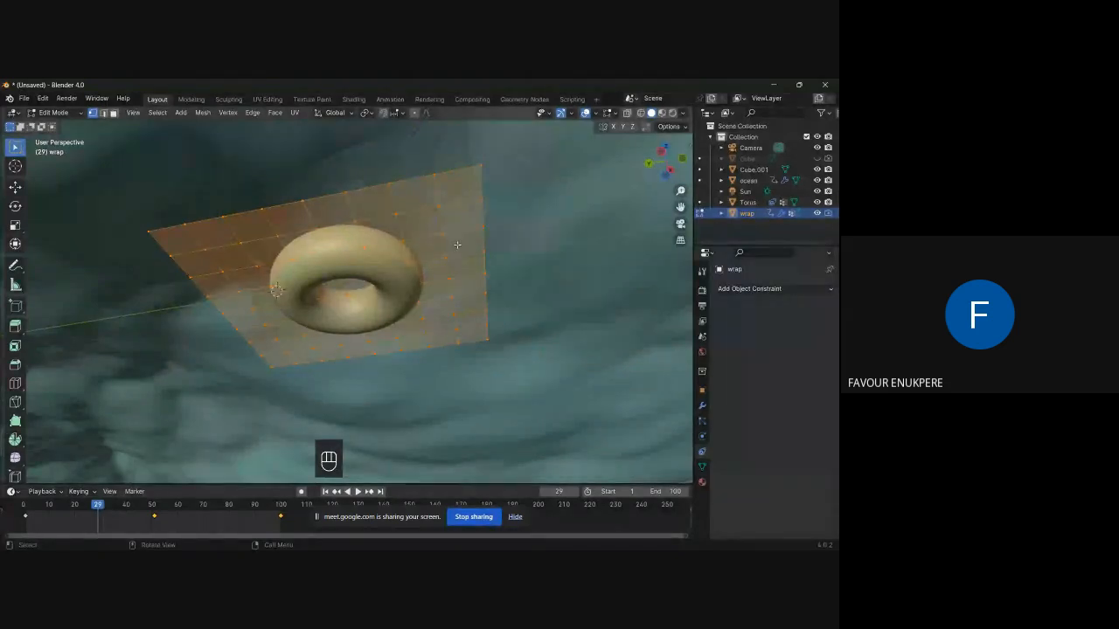
click(702, 407)
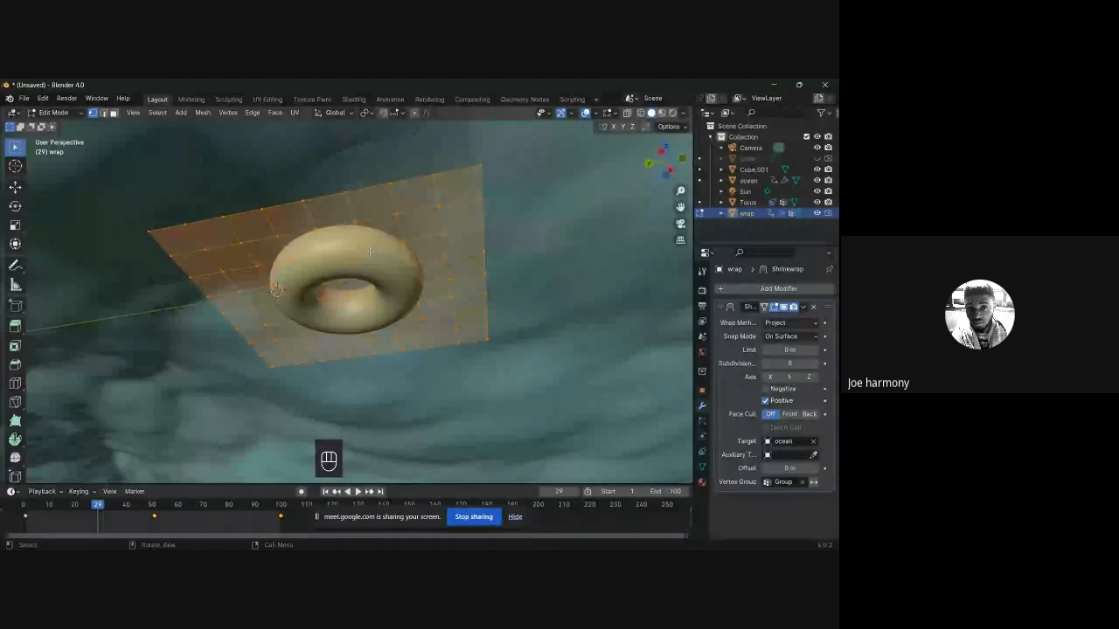
middle_drag(368, 252, 400, 226)
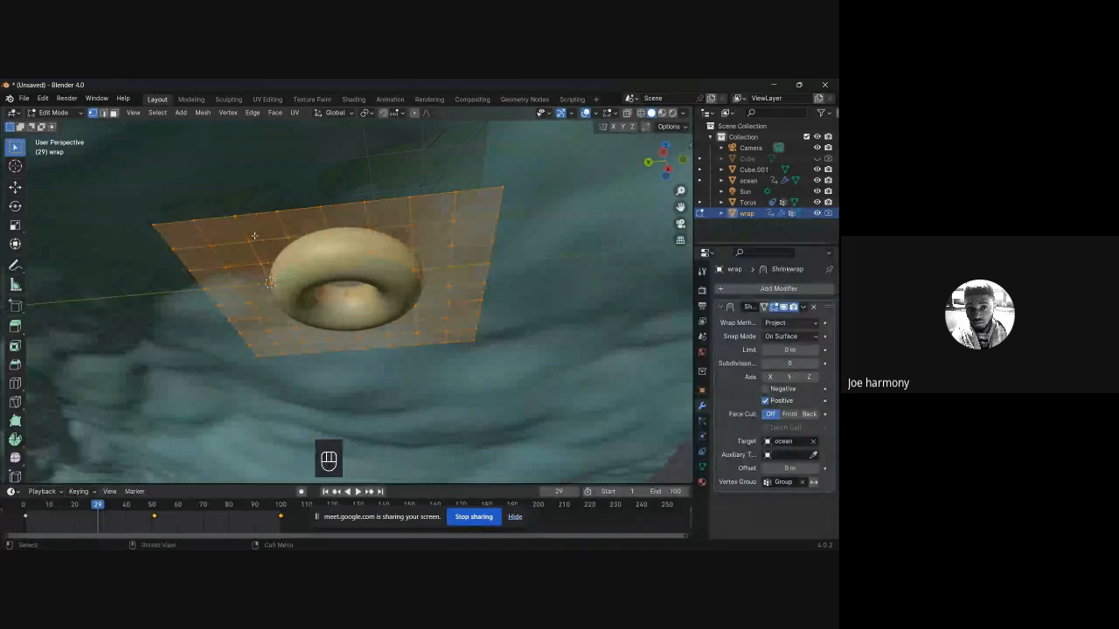
click(703, 467)
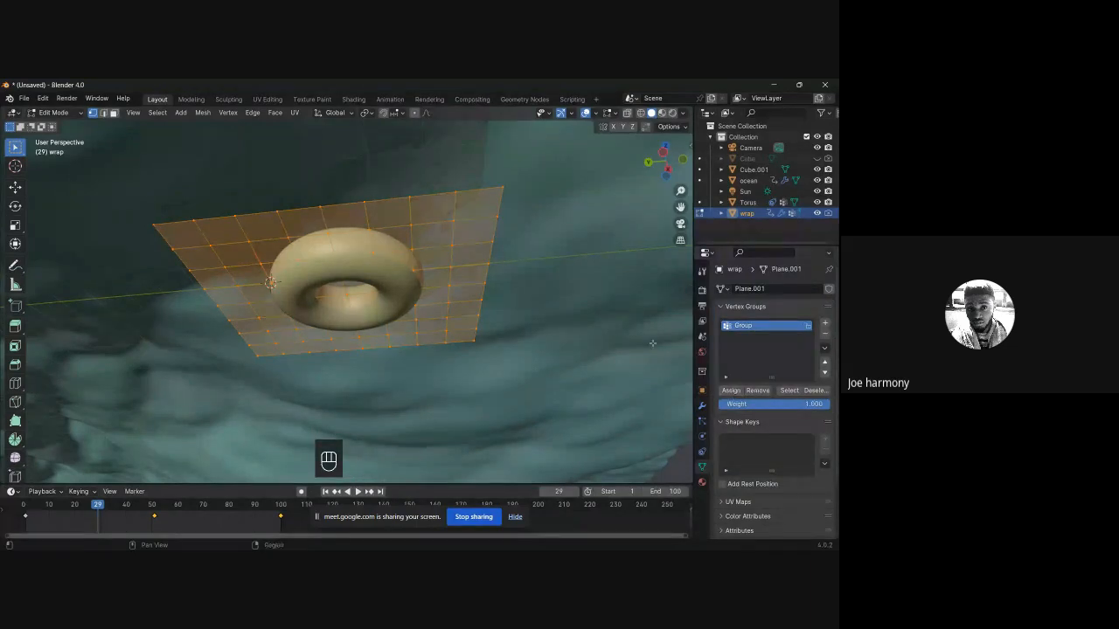
click(703, 407)
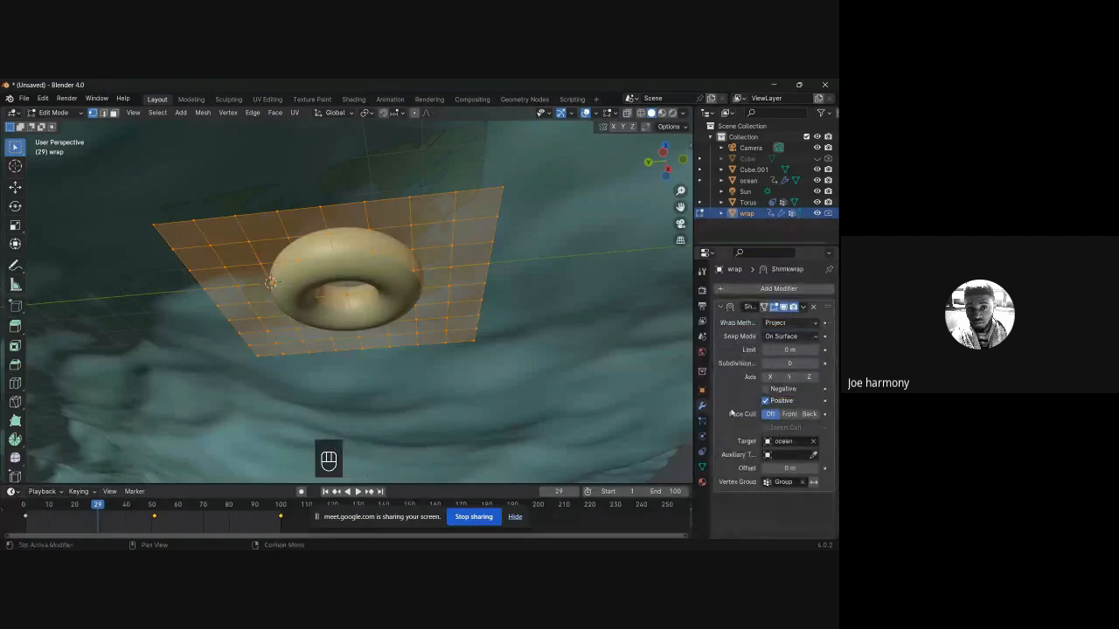
Step: Return the wrap plane to Object Mode and review the wrap method options of its Shrinkwrap modifier
click(53, 113)
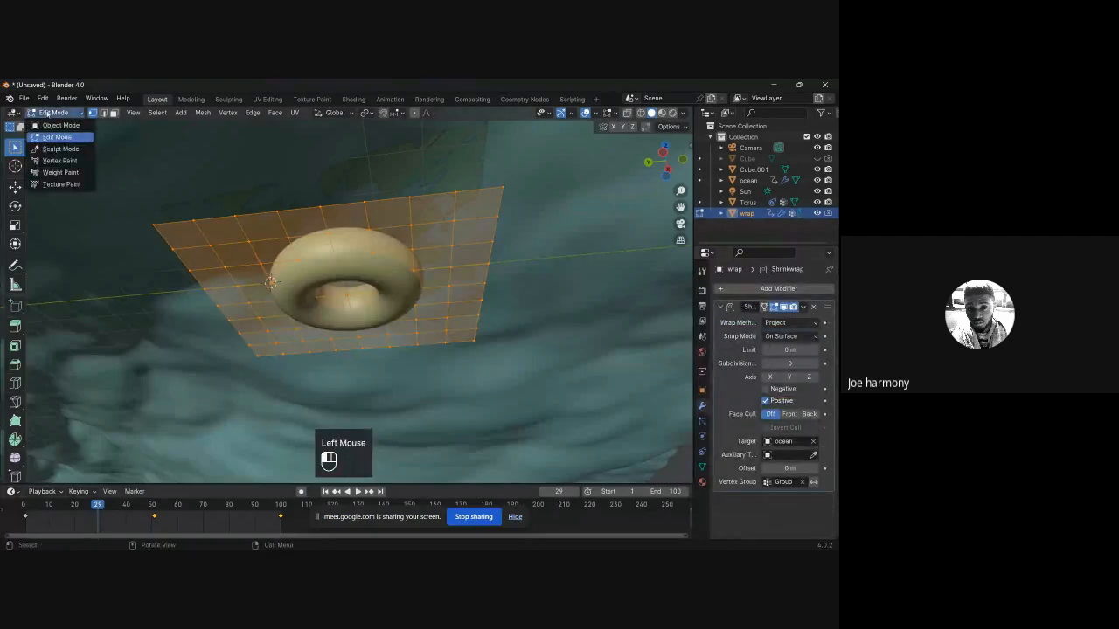
click(52, 126)
middle_drag(461, 244, 489, 307)
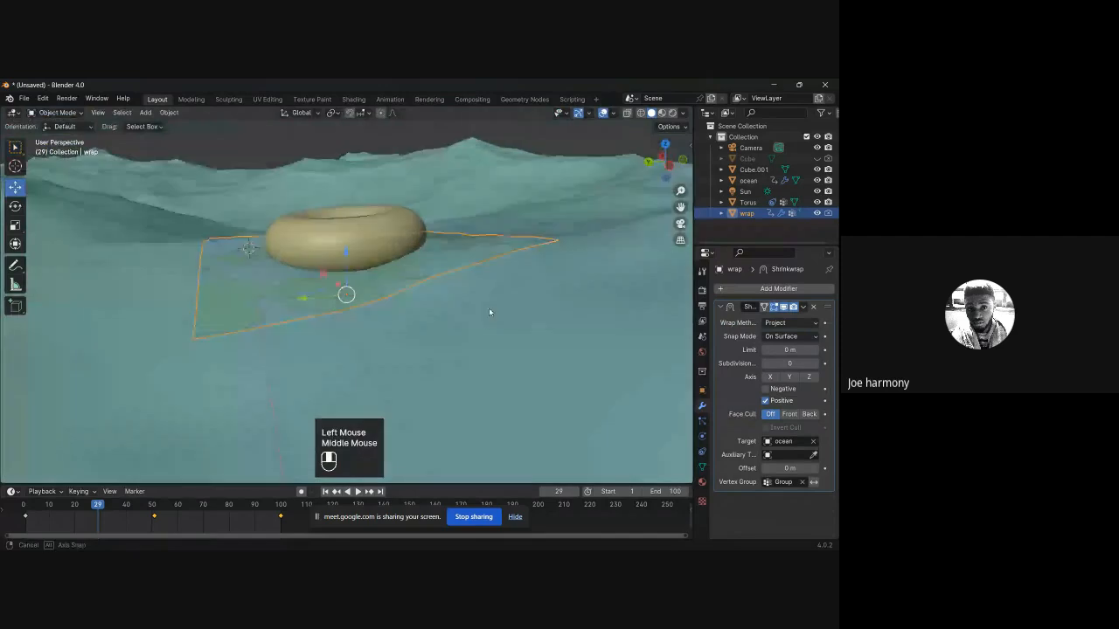
scroll(489, 307, up, 2)
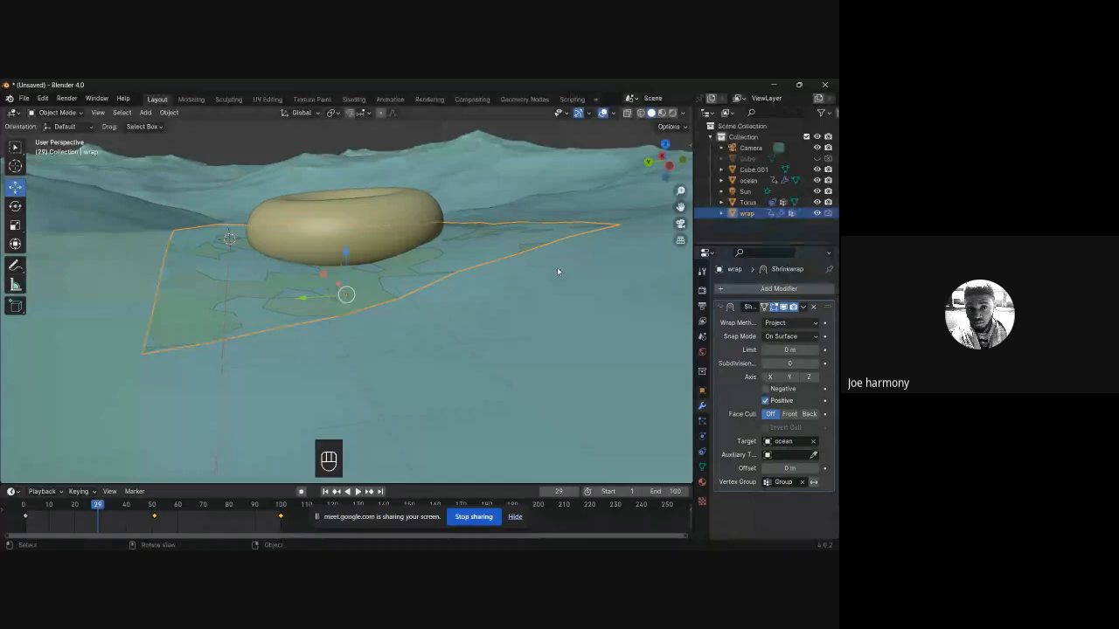
click(782, 324)
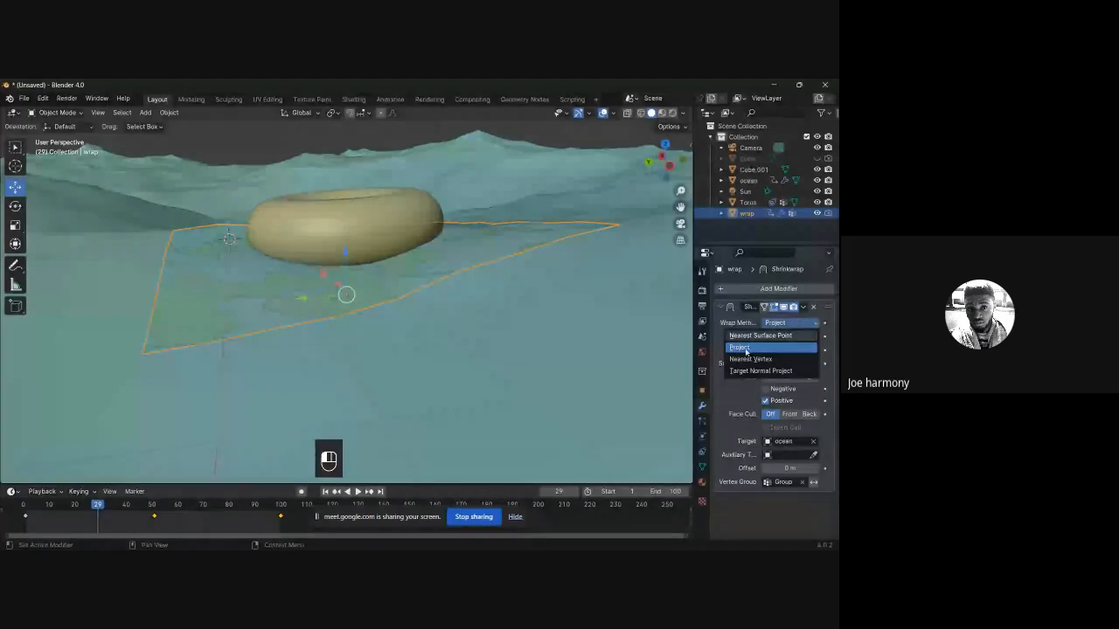
click(778, 323)
click(779, 324)
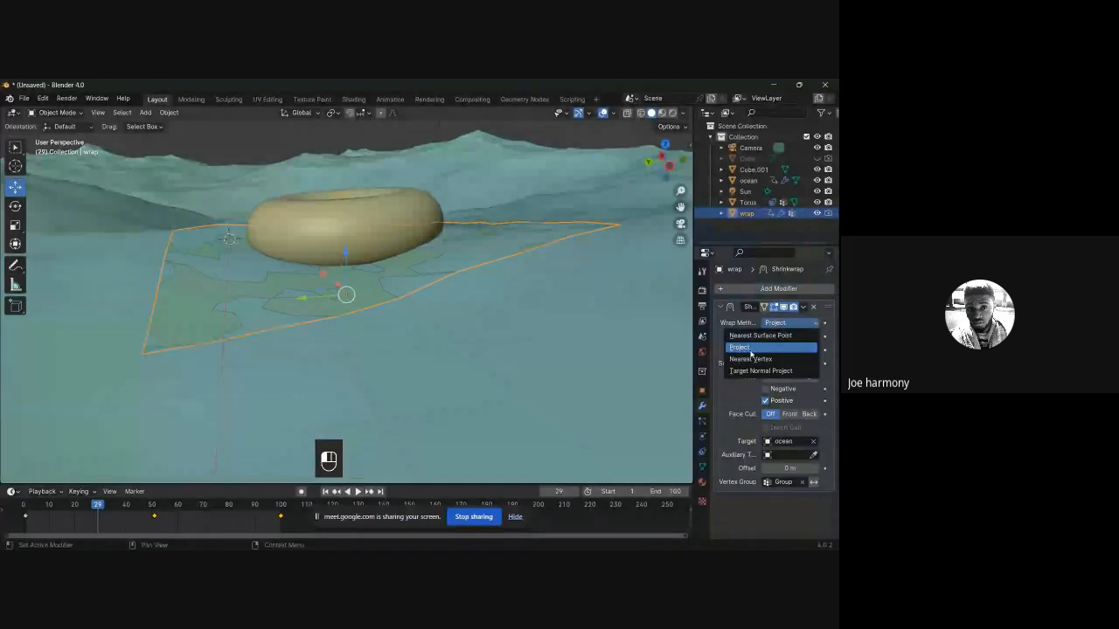
Step: Go to frame 51 and inspect how the torus and the wrap plane sit on the ocean waves
middle_drag(349, 175, 364, 288)
scroll(360, 190, up, 1)
scroll(358, 227, down, 4)
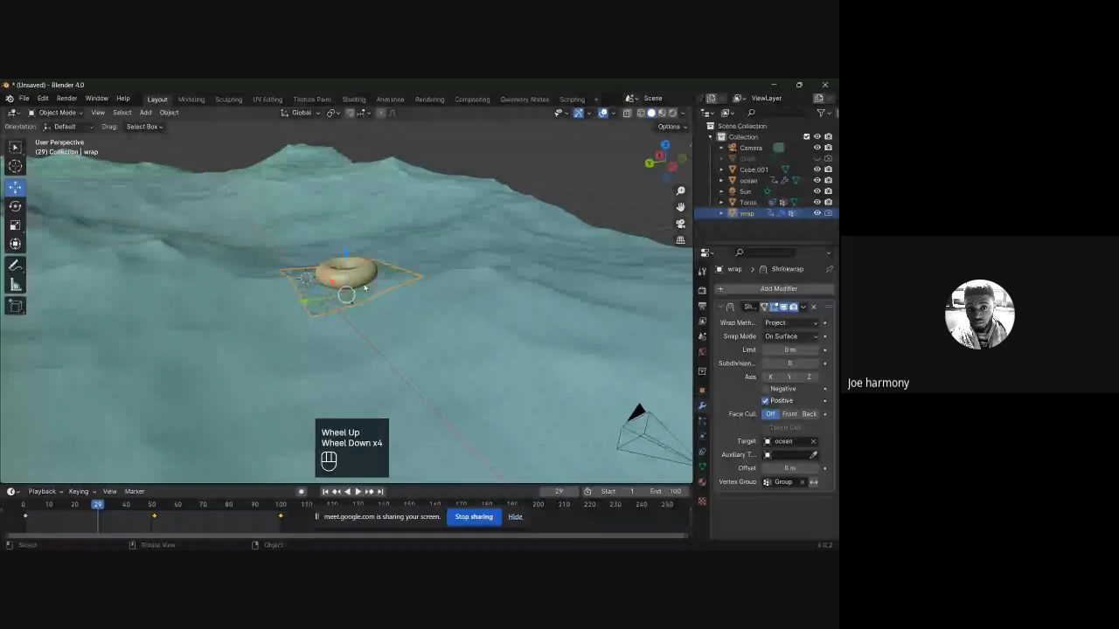
scroll(364, 288, down, 1)
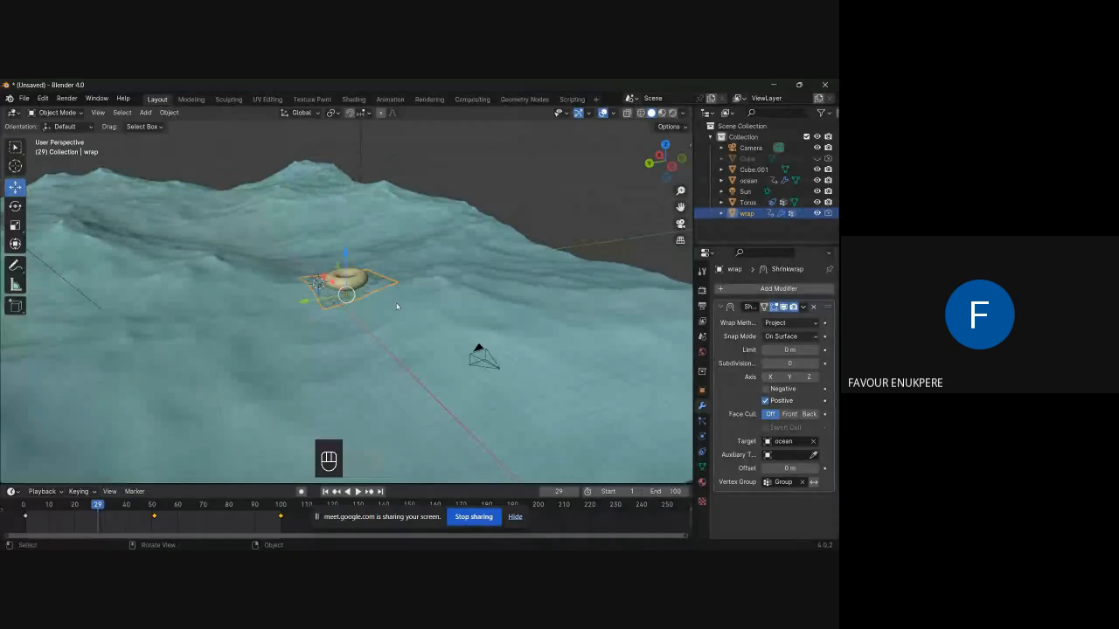
scroll(396, 306, up, 4)
middle_drag(396, 306, 290, 498)
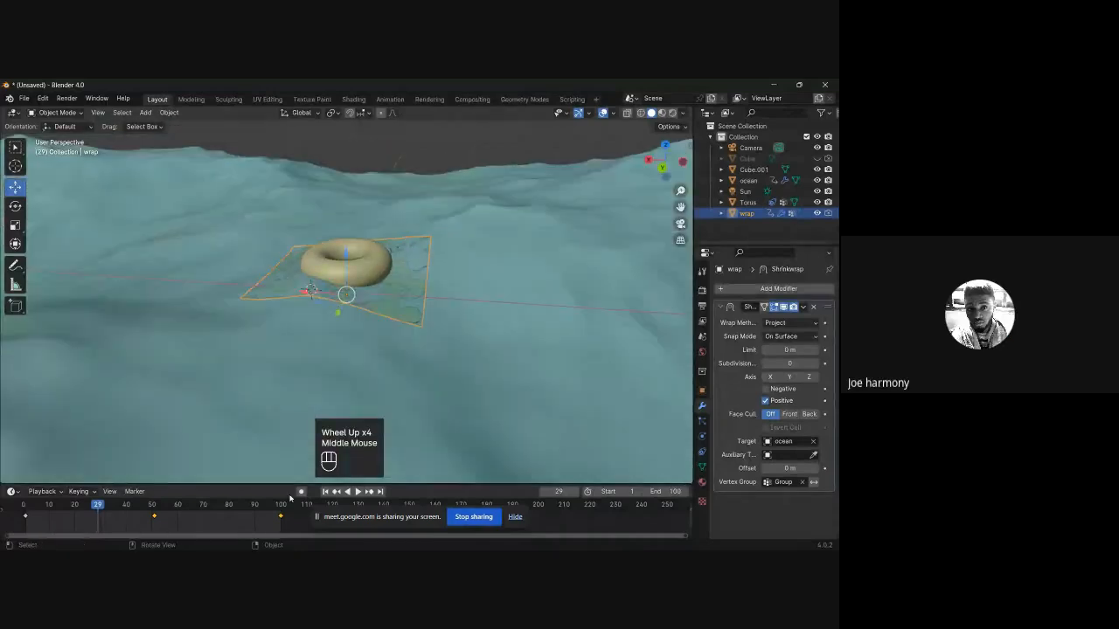
click(155, 506)
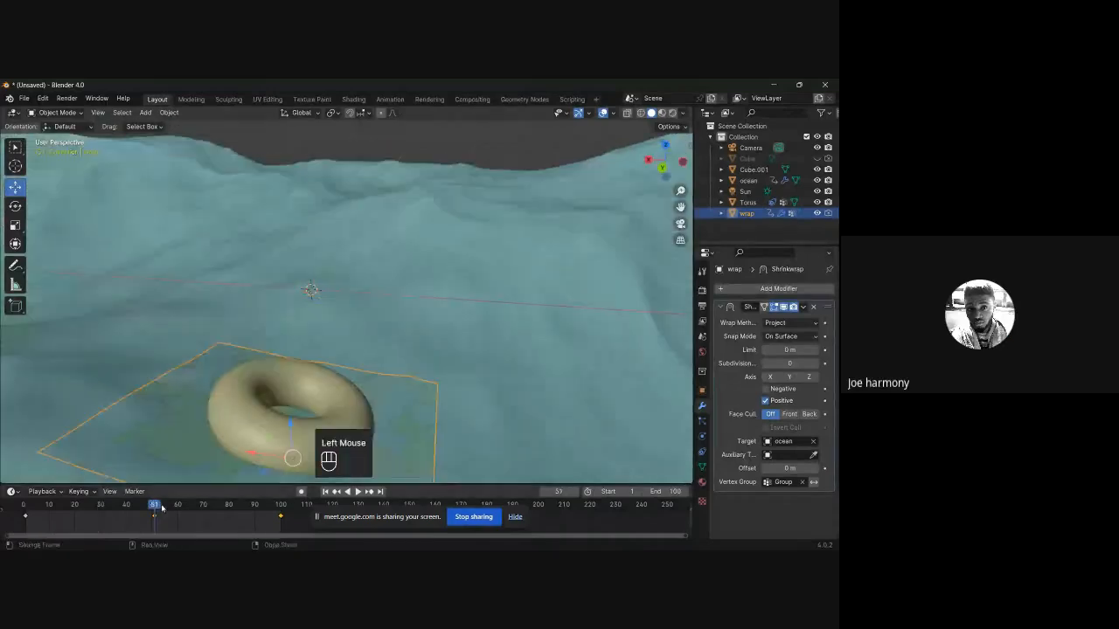
scroll(464, 306, down, 4)
middle_drag(465, 306, 692, 209)
drag(681, 208, 189, 203)
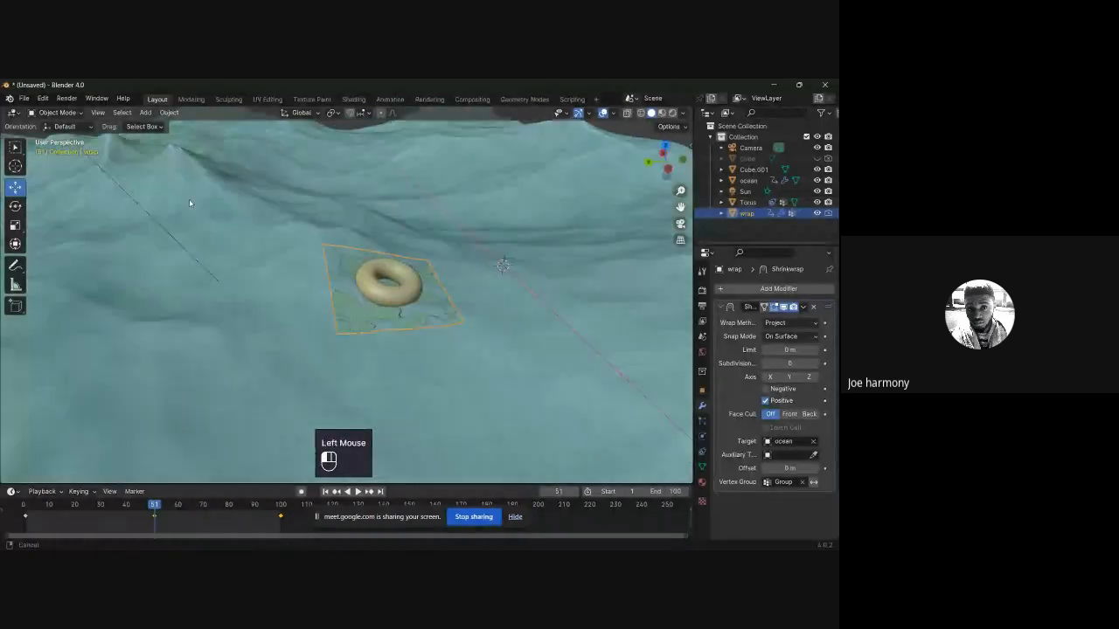
scroll(190, 203, up, 5)
middle_drag(189, 202, 310, 296)
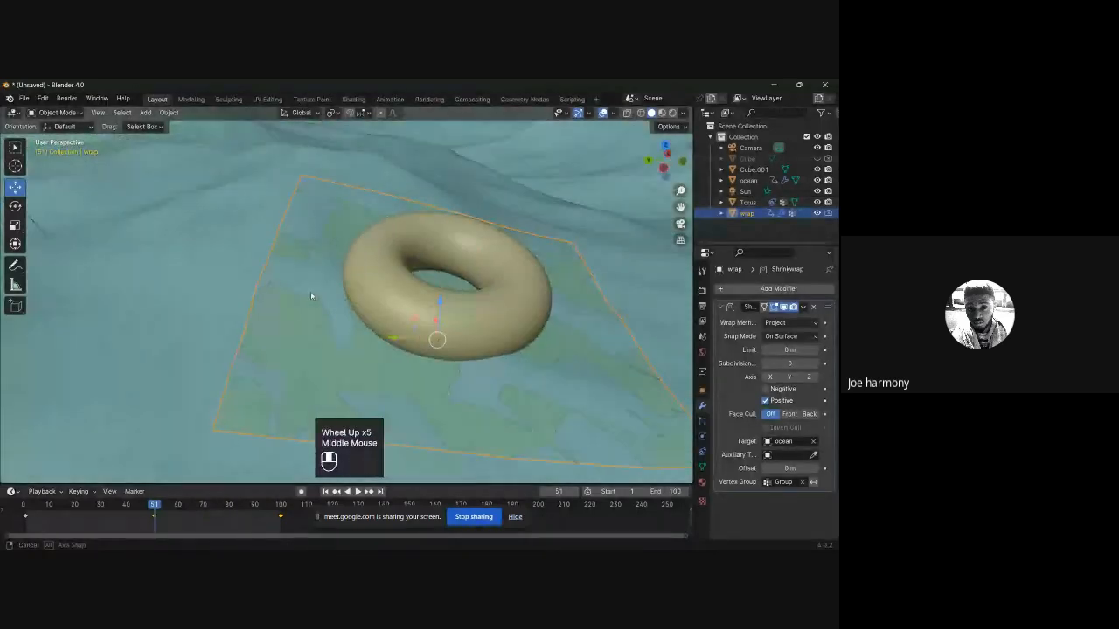
scroll(288, 302, down, 3)
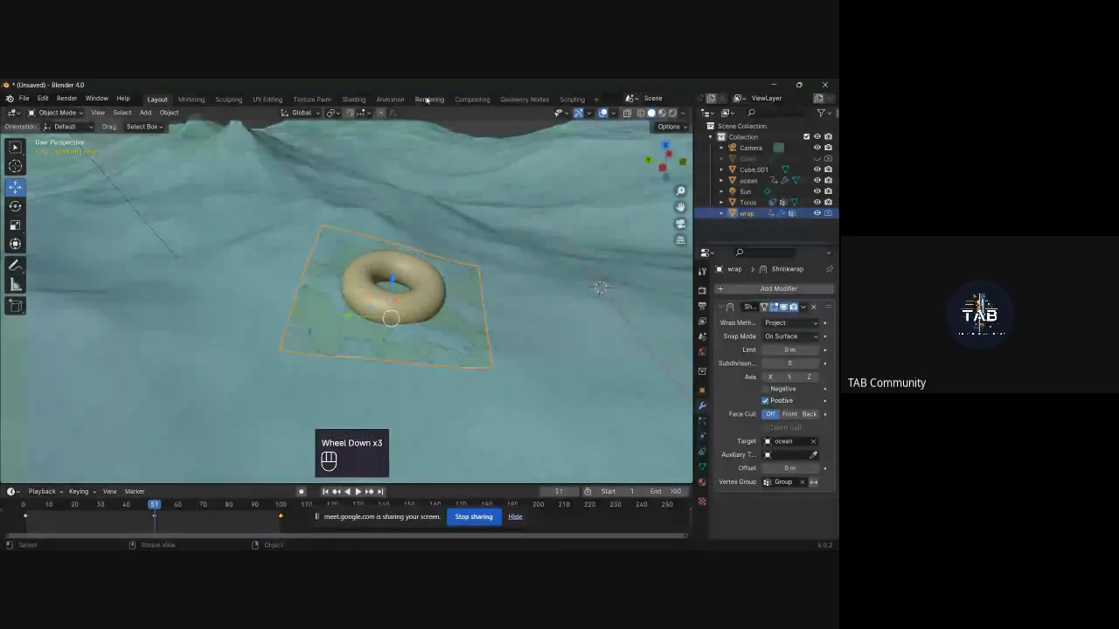
Step: Switch to the Compositing workspace and show the Render Result in the image editor, zoomed out to the torus
click(472, 99)
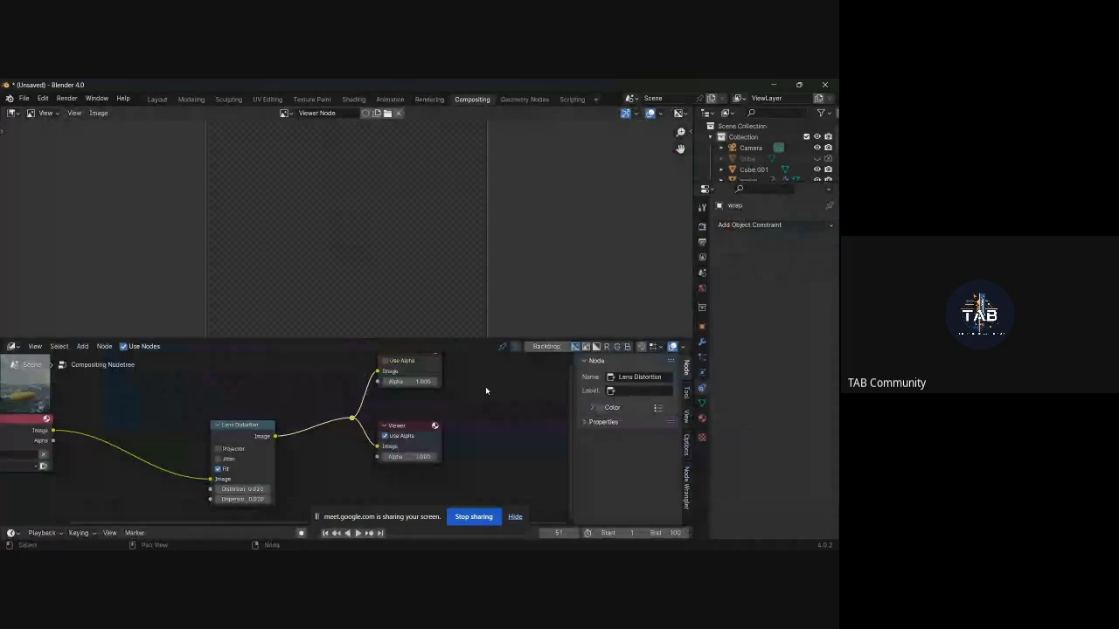
click(284, 113)
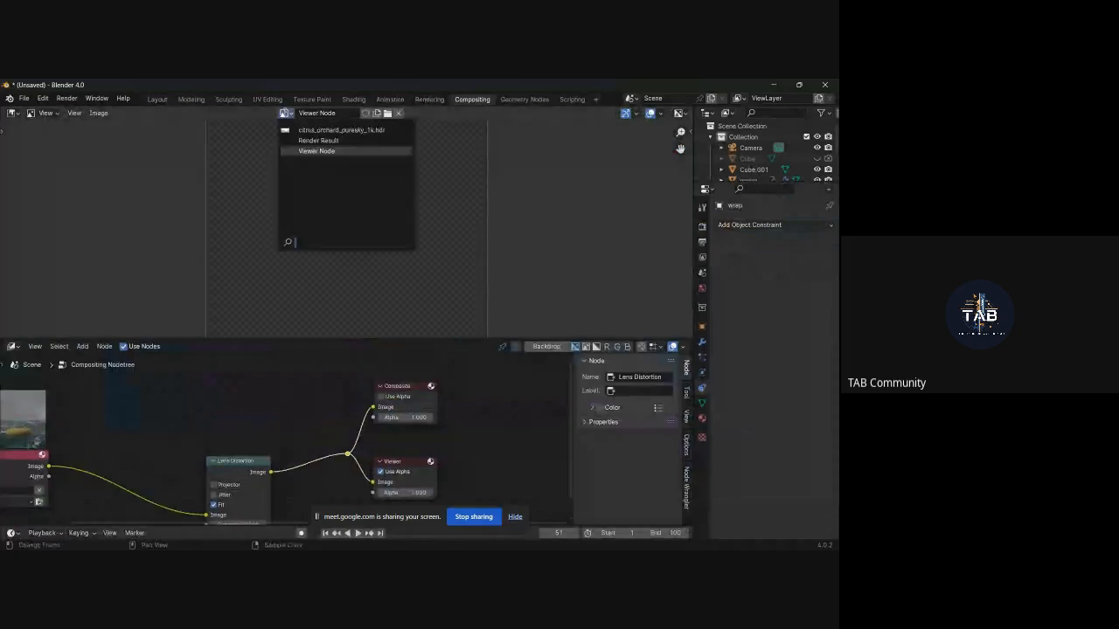
click(316, 140)
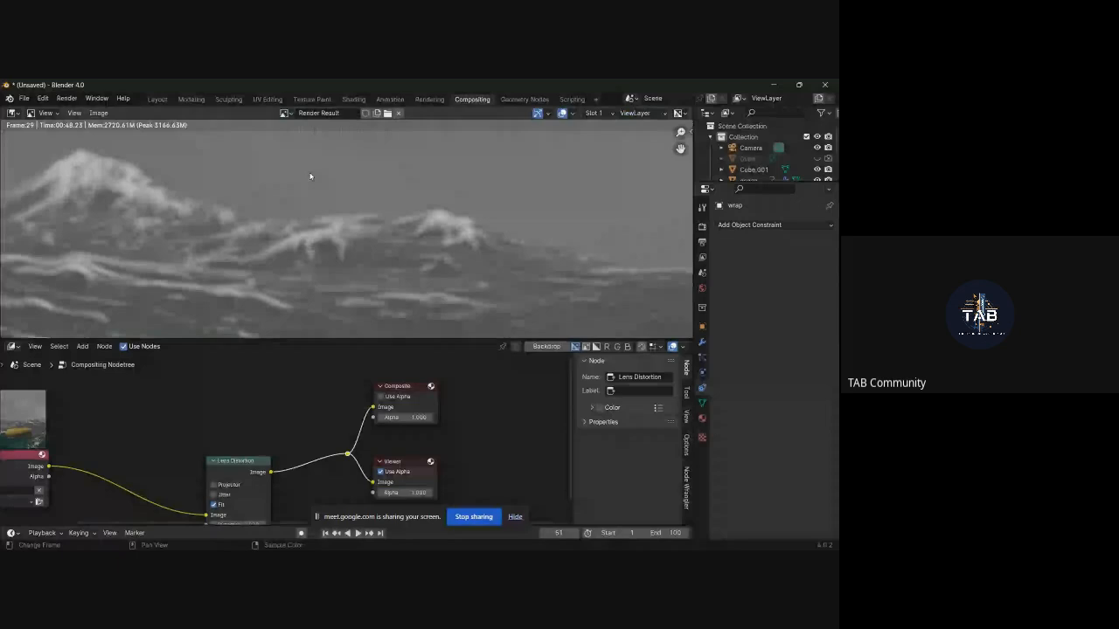
scroll(310, 177, down, 10)
scroll(334, 207, up, 2)
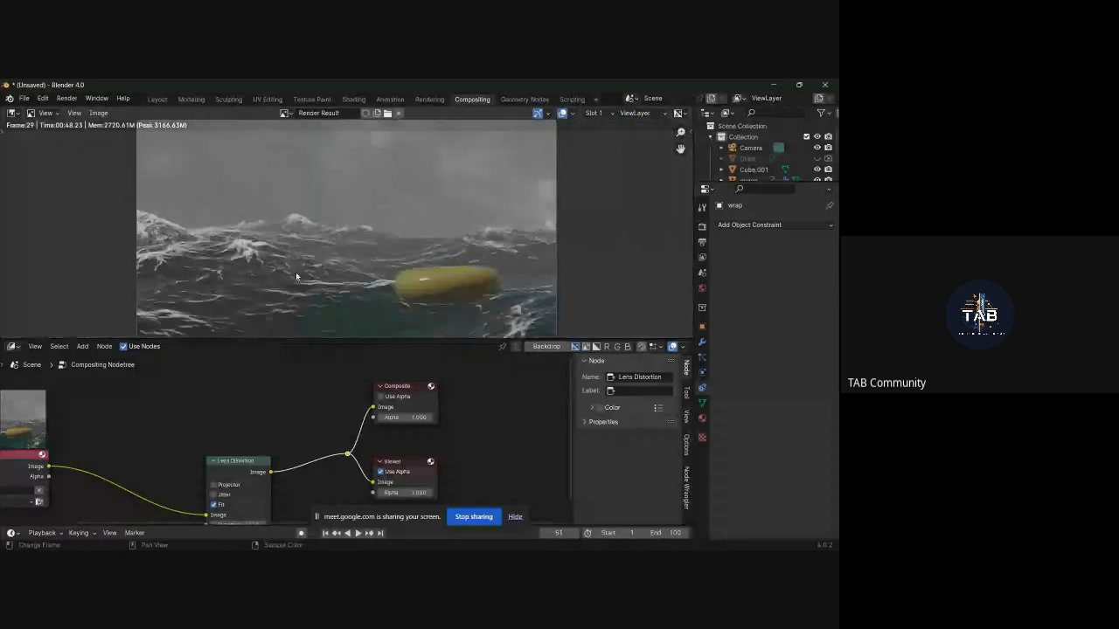
Step: Display the Viewer Node, the citrus_orchard_puresky_1k.hdr image and the Viewer Node again in the image editor
click(286, 112)
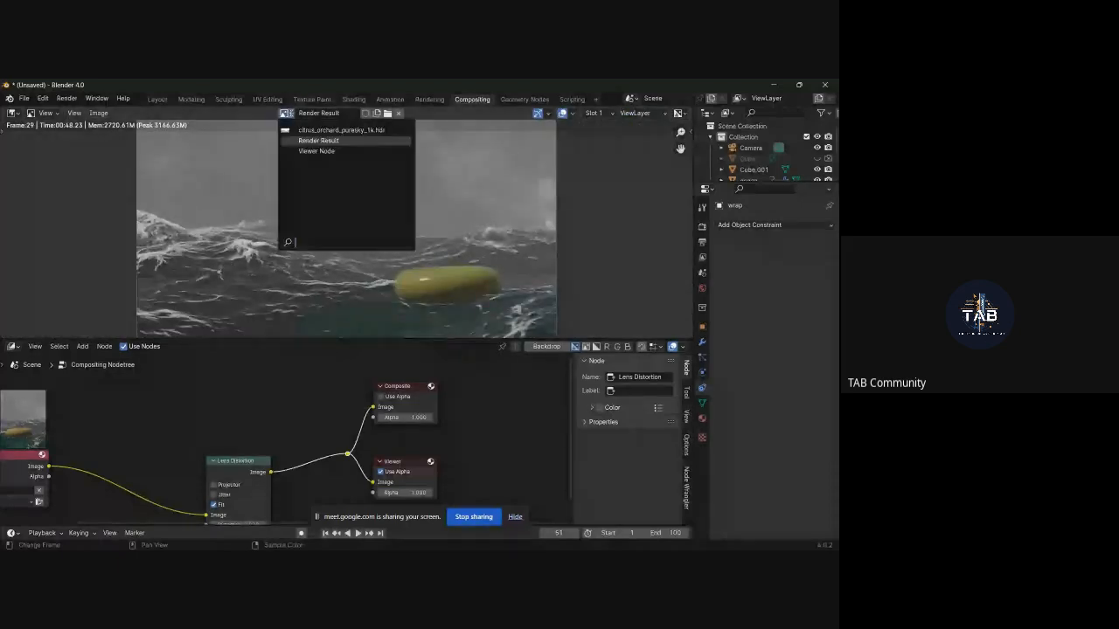
click(310, 150)
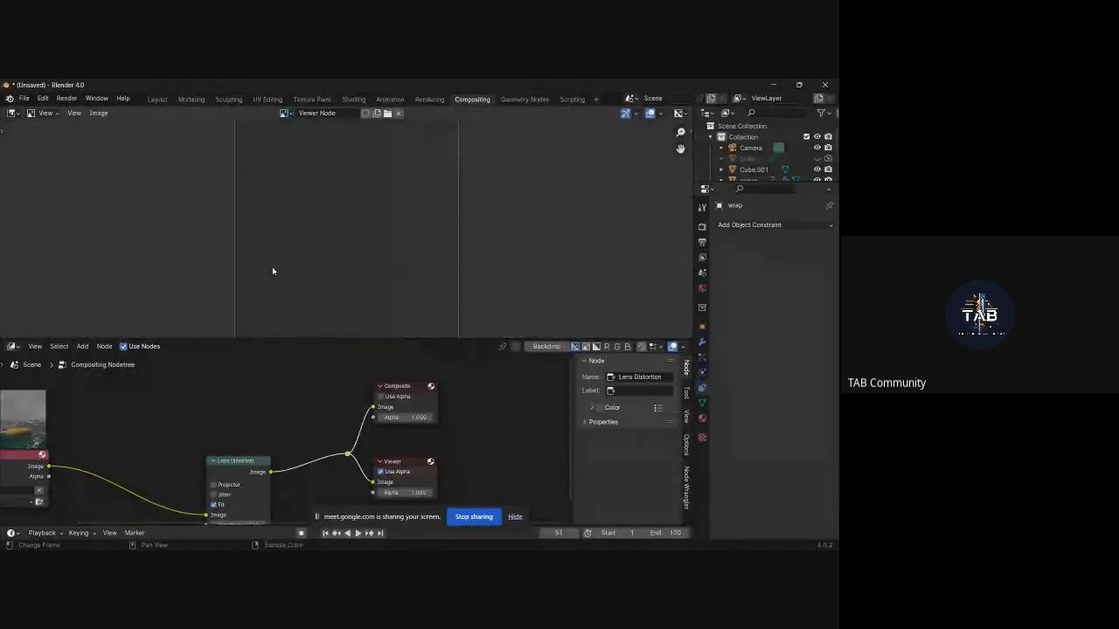
click(286, 115)
click(302, 130)
scroll(314, 180, down, 6)
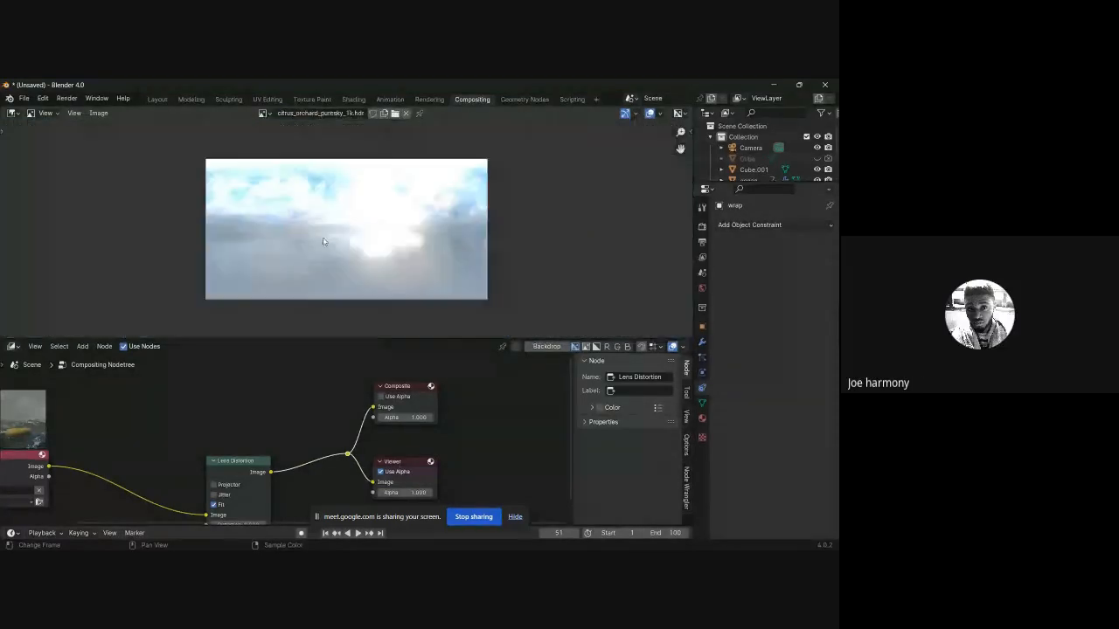
scroll(322, 201, up, 2)
click(263, 114)
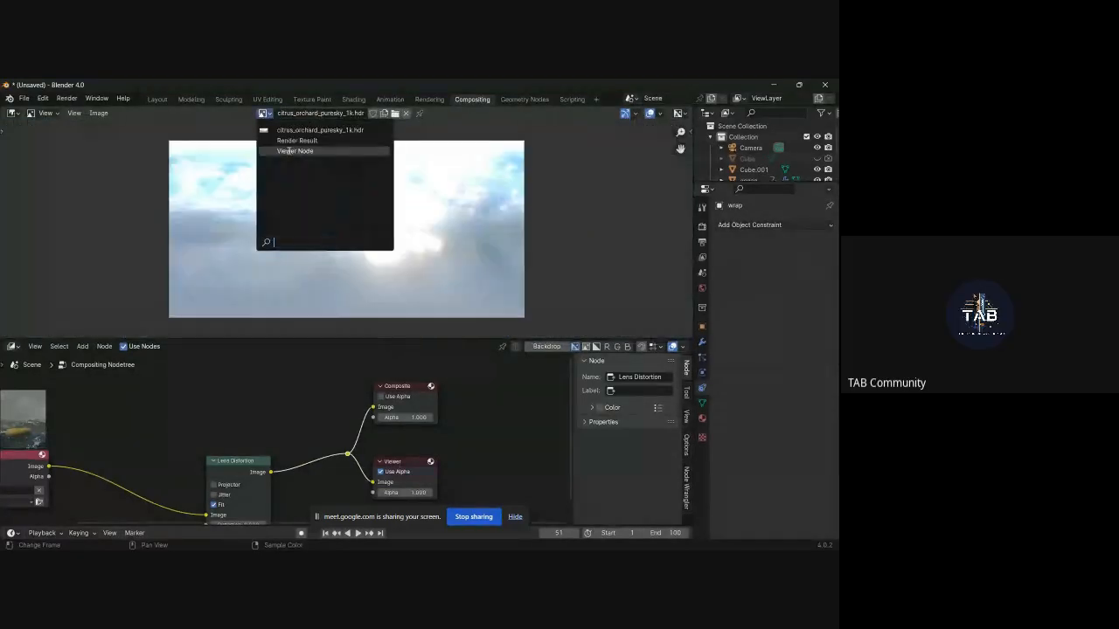
click(289, 151)
Step: Set the image editor back to the Render Result and bring the whole render into view
click(287, 113)
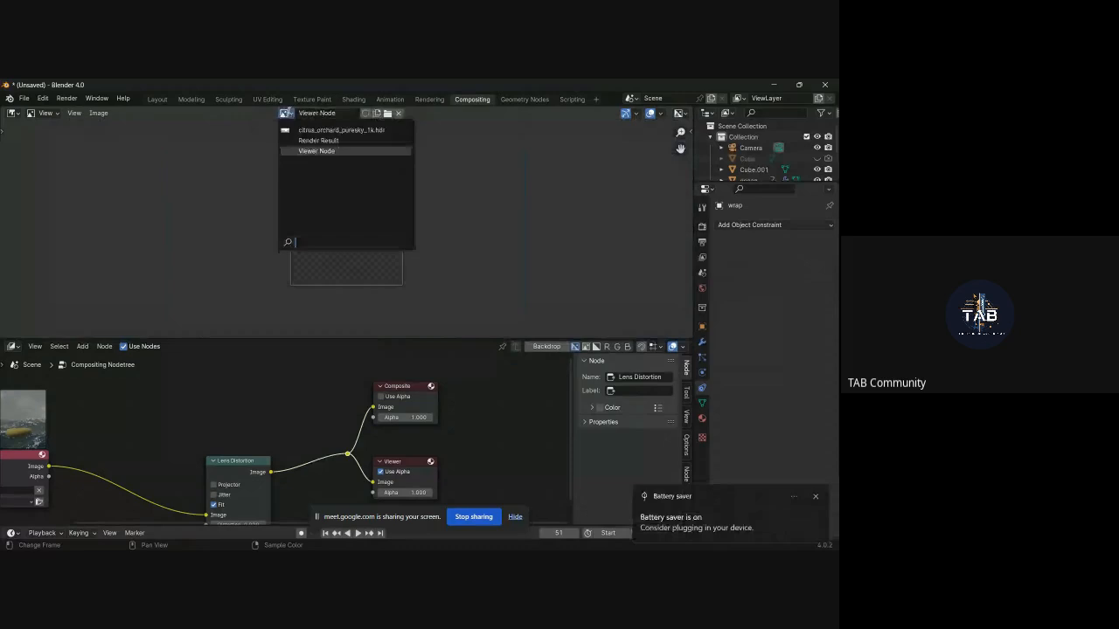
click(300, 141)
scroll(301, 185, down, 2)
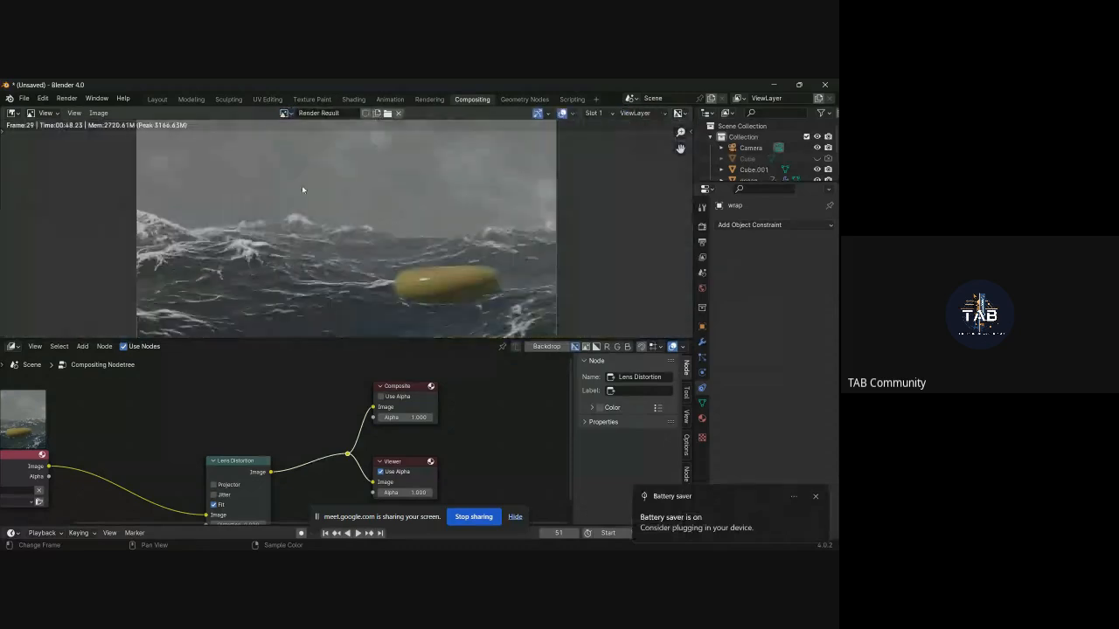
scroll(372, 286, down, 1)
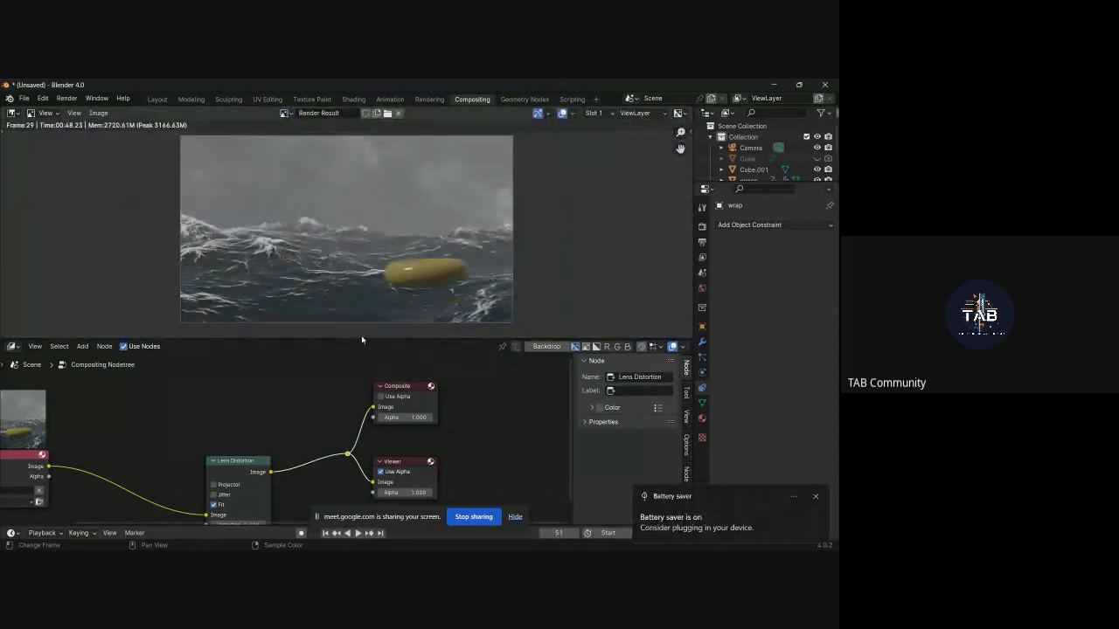
Step: Return to the Layout workspace and dismiss the battery saver notification
click(156, 99)
scroll(515, 289, down, 2)
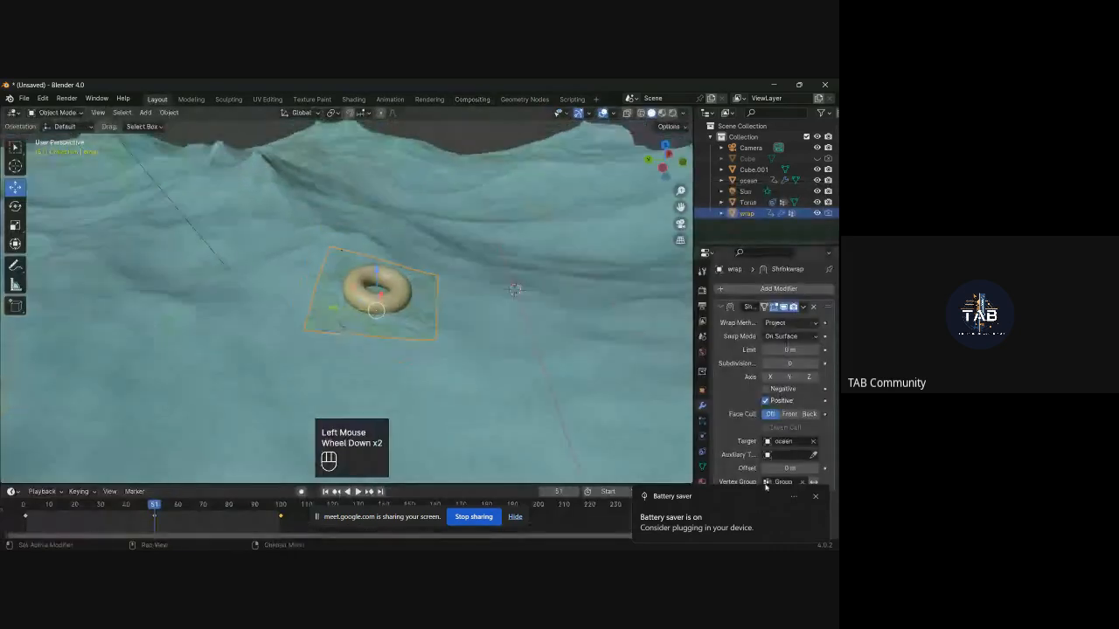
click(815, 497)
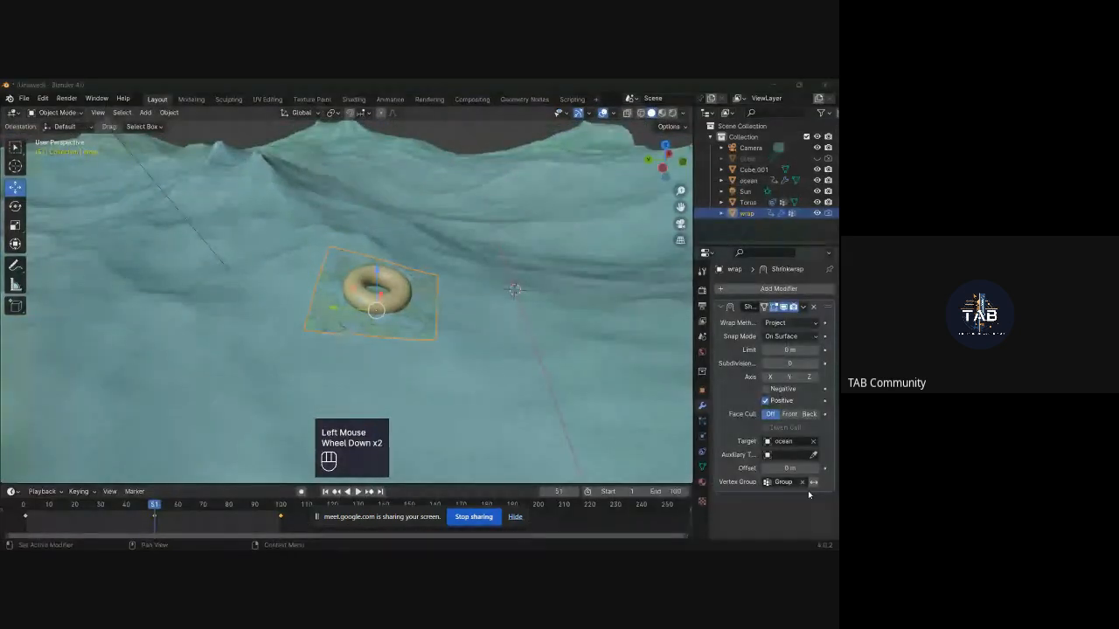
Step: Switch to the Google Meet tab in the browser and stop sharing the screen
mouse_move(478, 539)
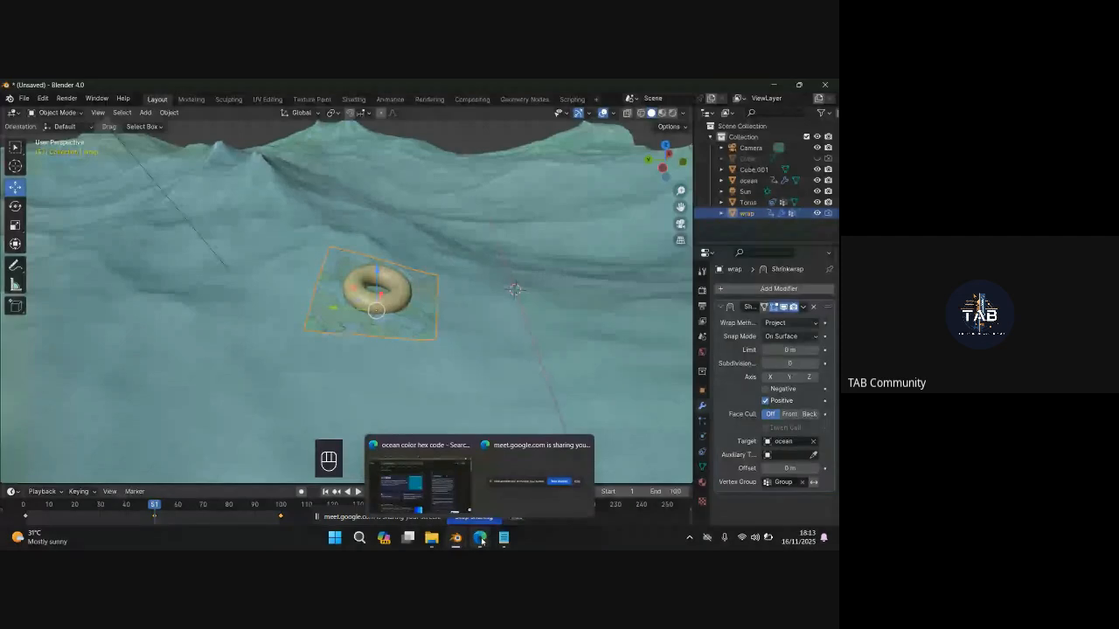
key(alt+Tab)
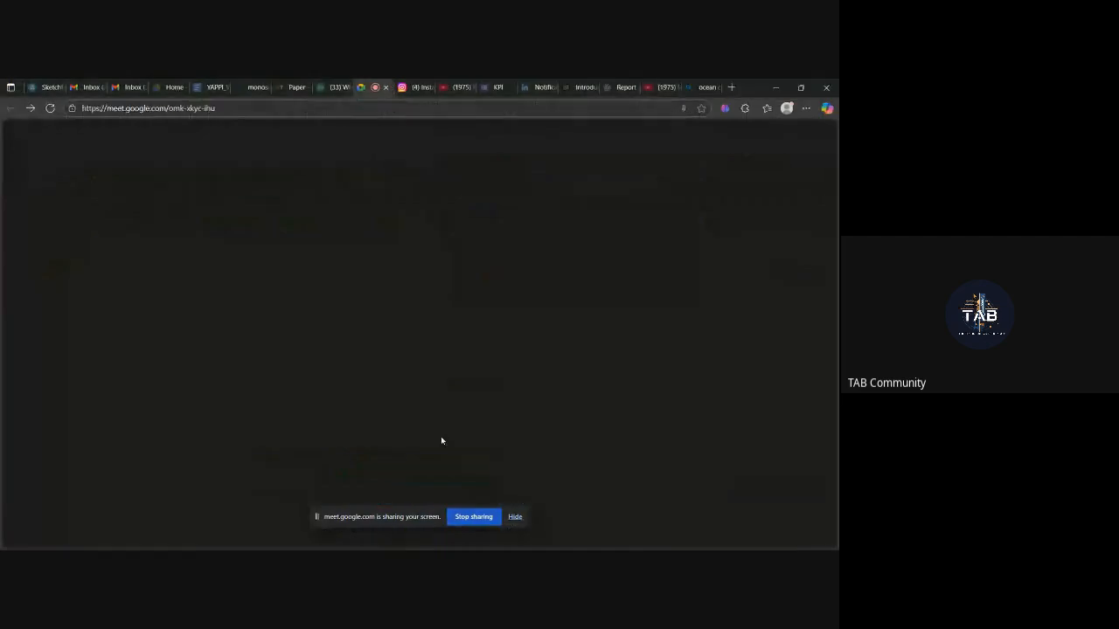
click(472, 517)
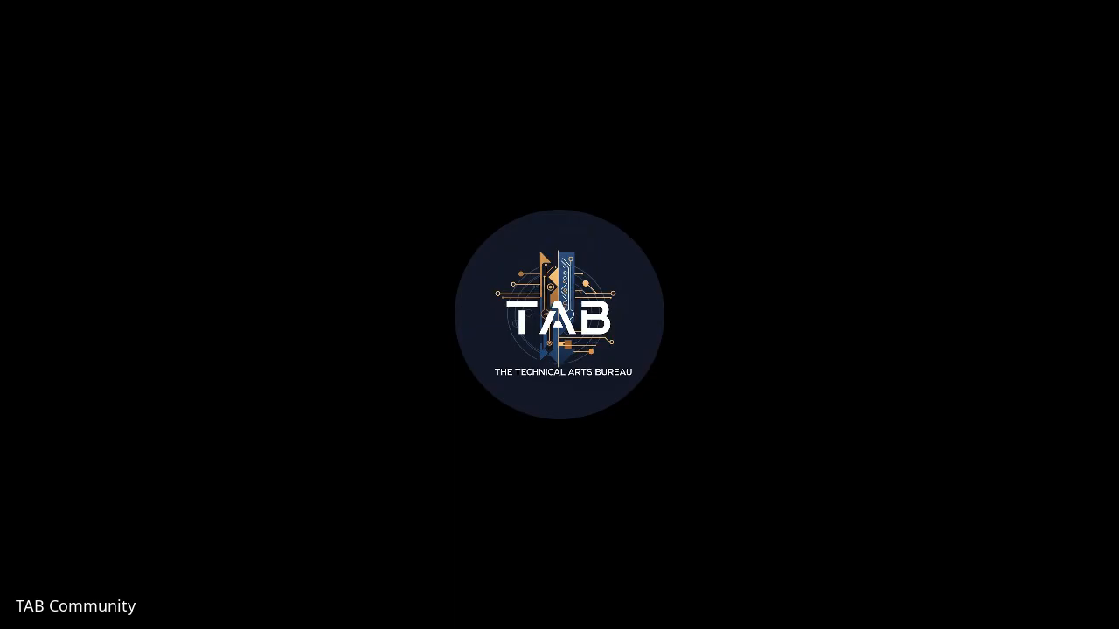